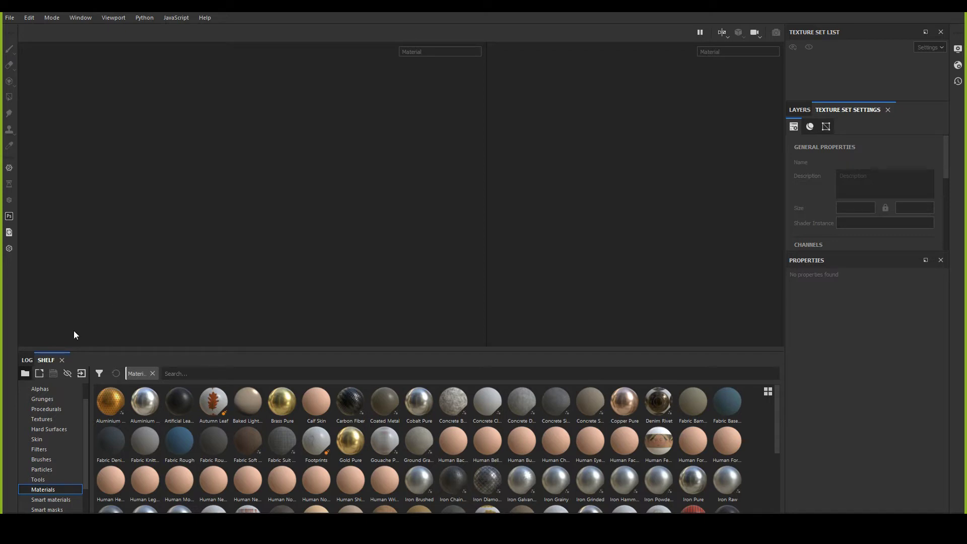
Step: Check the log messages, return to the shelf and look over its list of resource categories
click(28, 361)
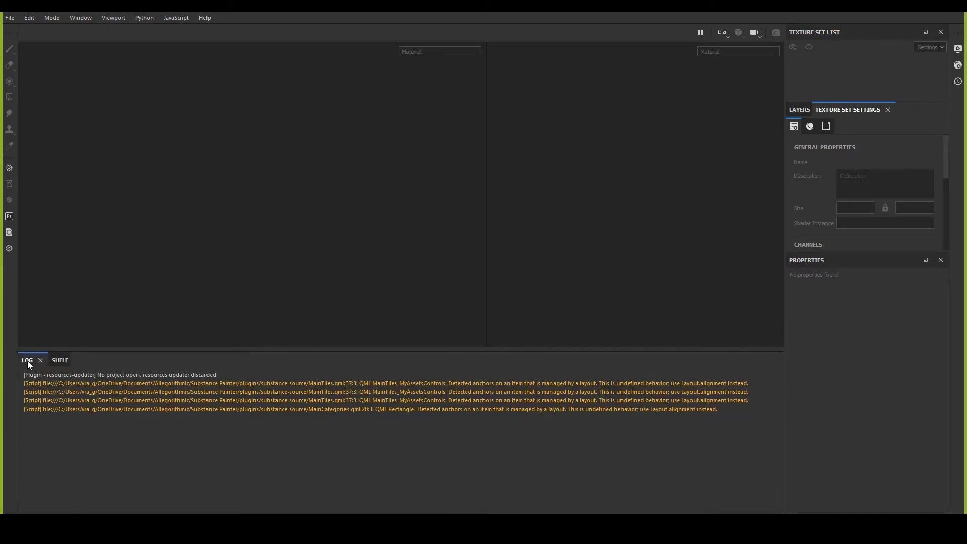
click(62, 361)
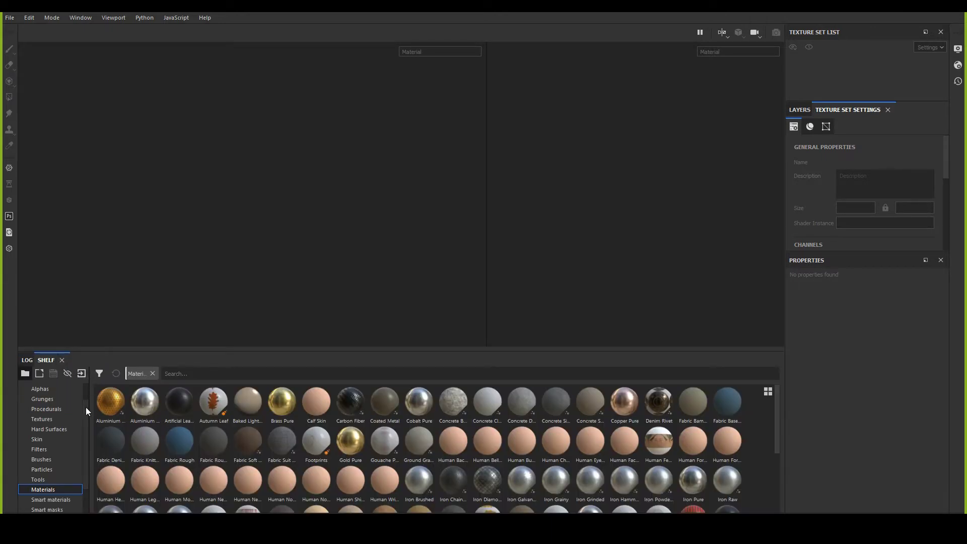
scroll(83, 403, up, 1)
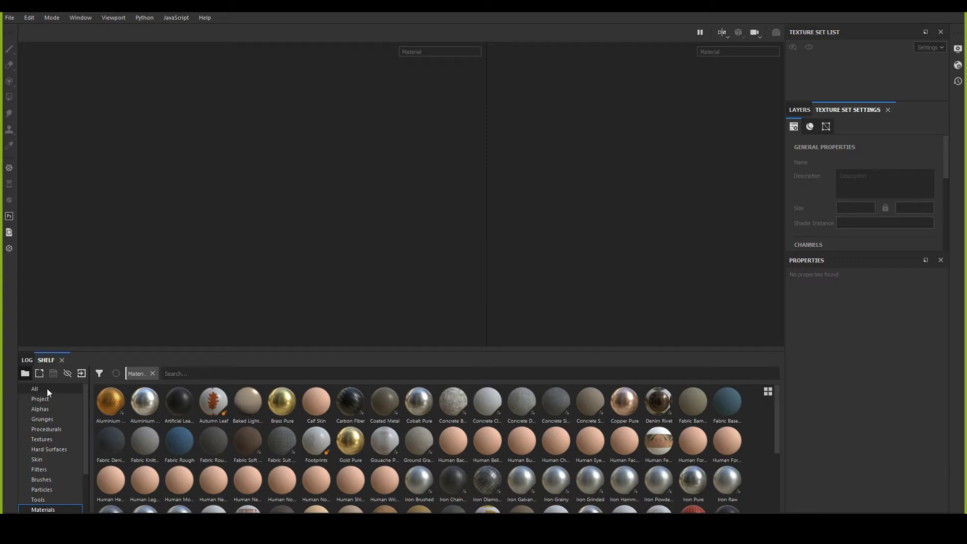
scroll(82, 452, down, 2)
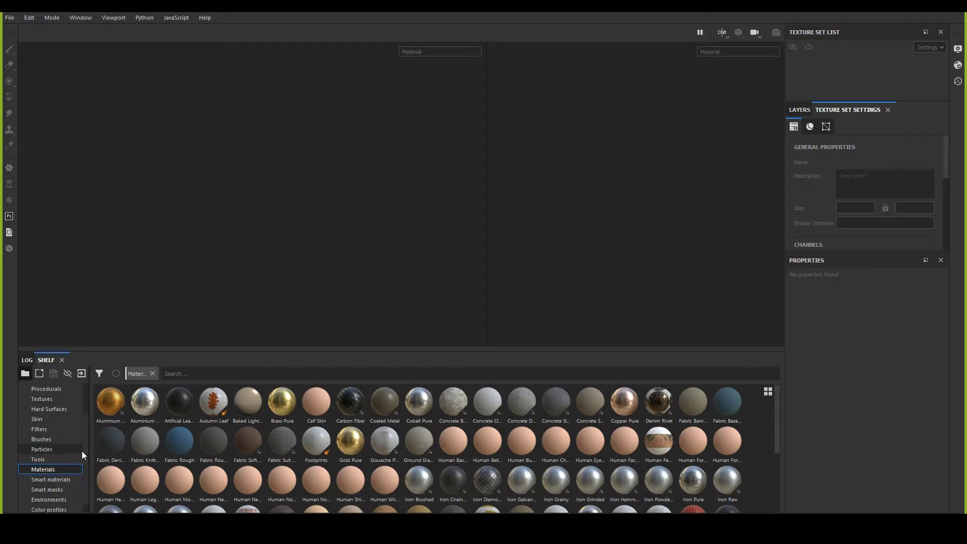
scroll(83, 425, up, 2)
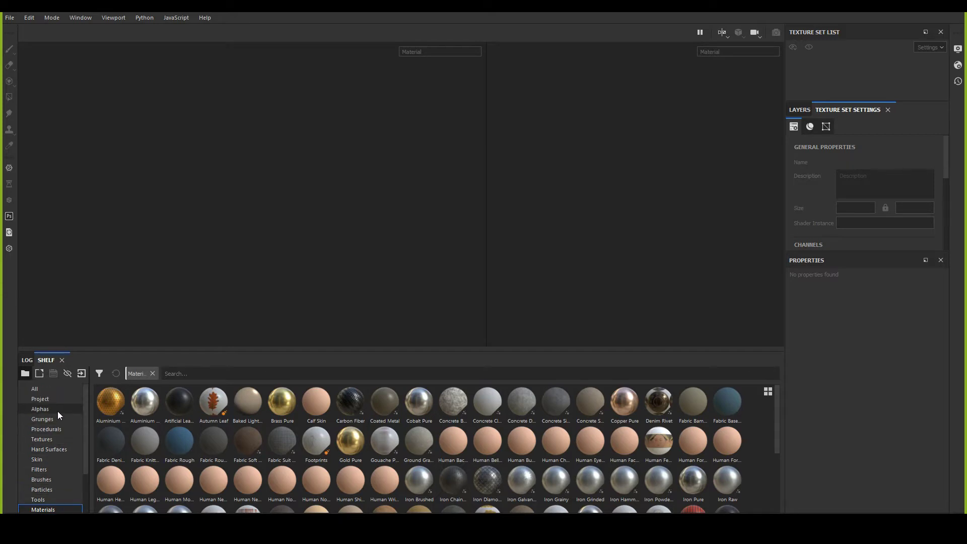
Step: Browse the Brushes, Alphas, Grunges and Hard Surfaces categories of the shelf
click(41, 479)
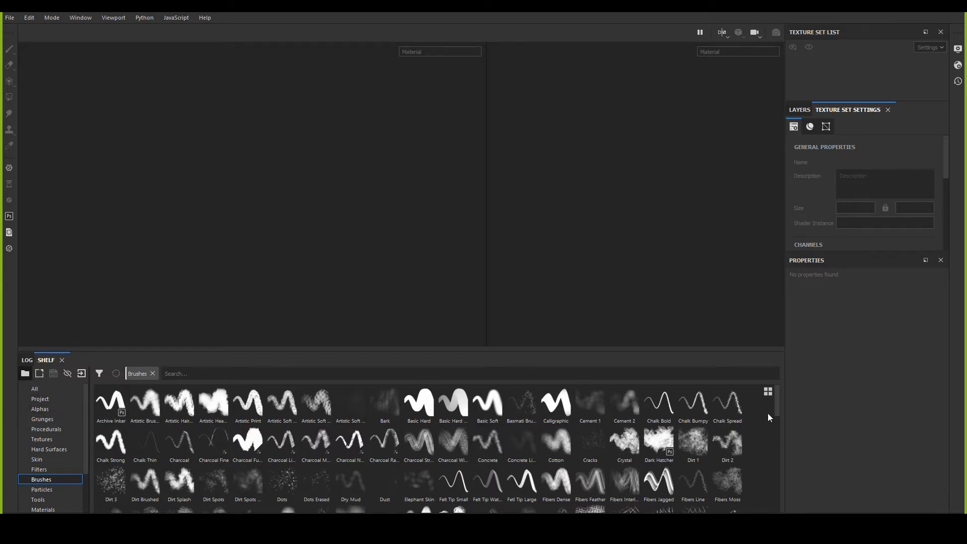
mouse_move(777, 403)
mouse_down()
mouse_move(749, 500)
mouse_move(764, 404)
mouse_up()
click(43, 409)
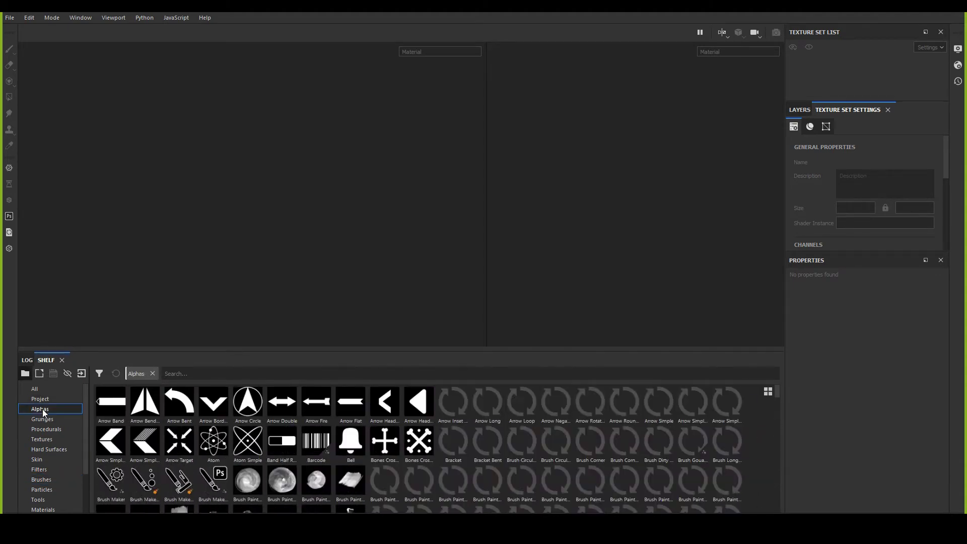
click(45, 420)
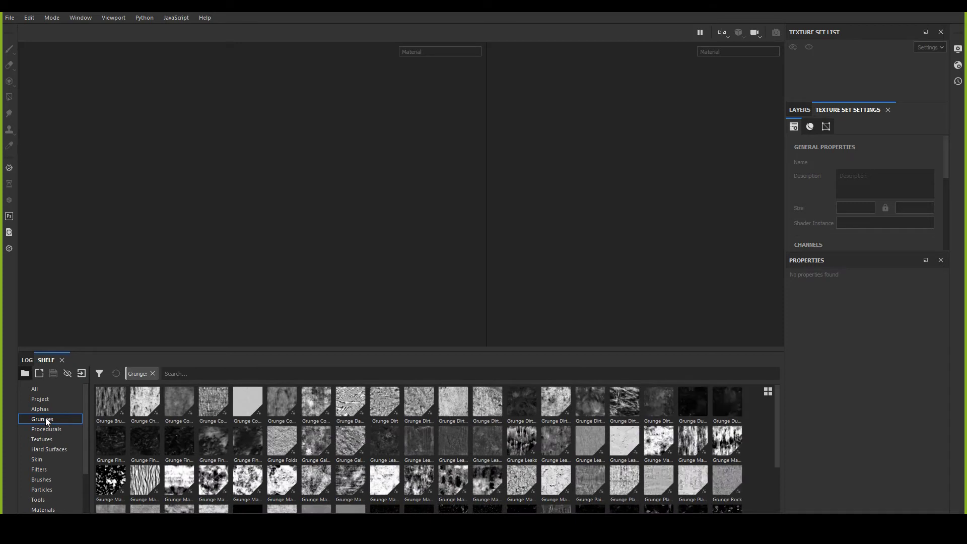
click(48, 449)
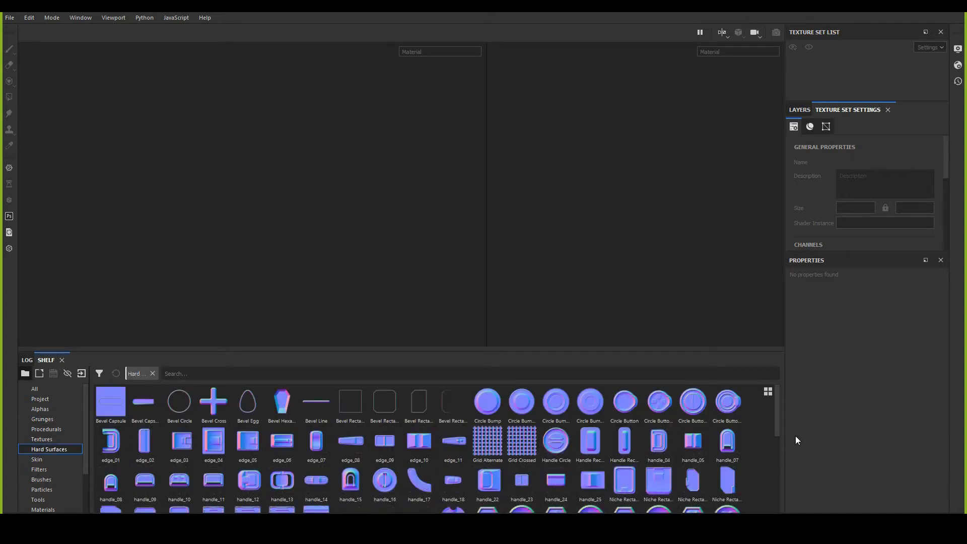
mouse_move(776, 413)
mouse_down()
mouse_move(767, 475)
mouse_move(771, 425)
mouse_up()
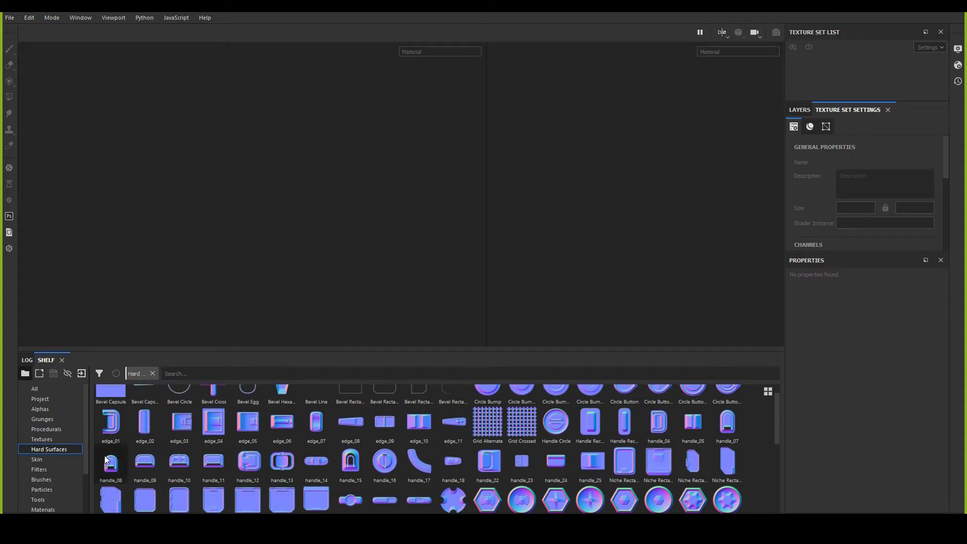
Step: Browse the Skin, Filters and Particles categories of the shelf
click(41, 460)
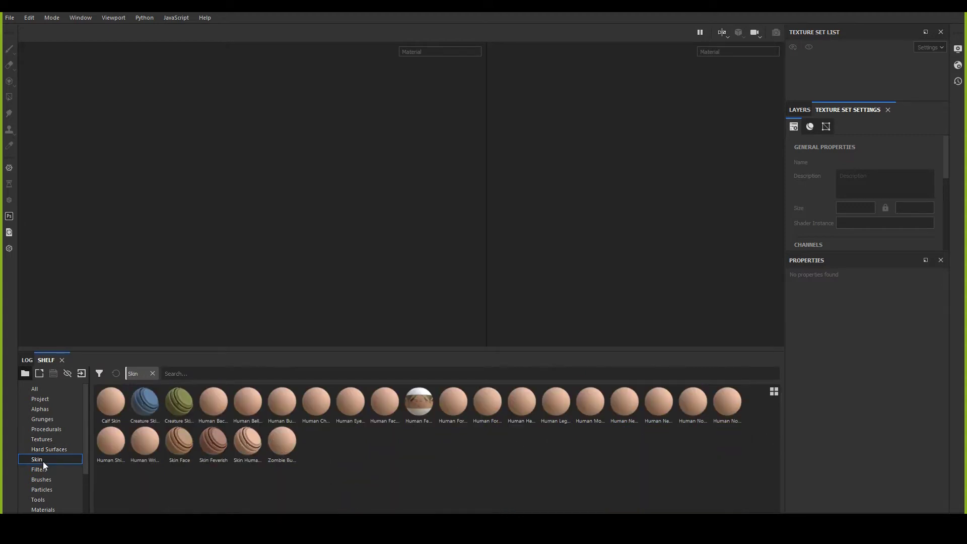
click(46, 469)
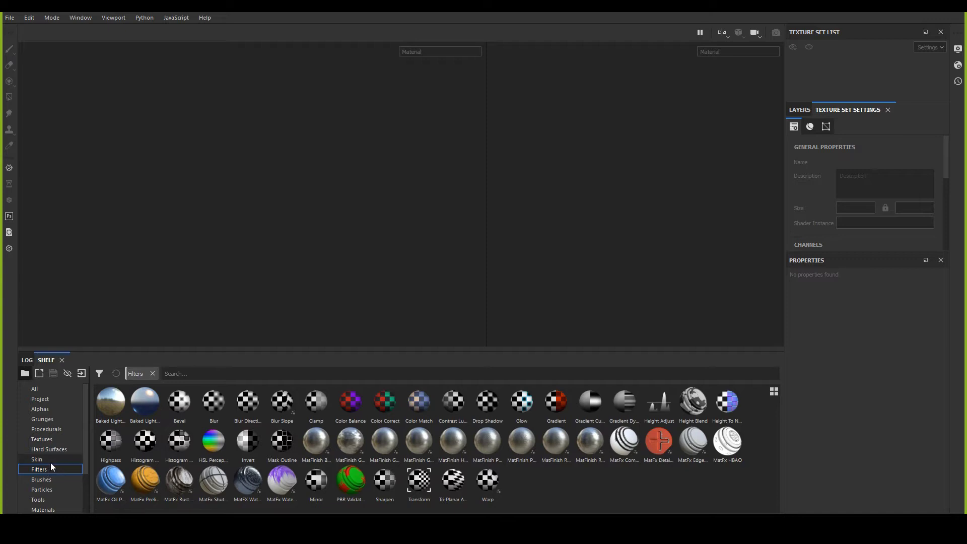
click(44, 491)
scroll(59, 462, down, 3)
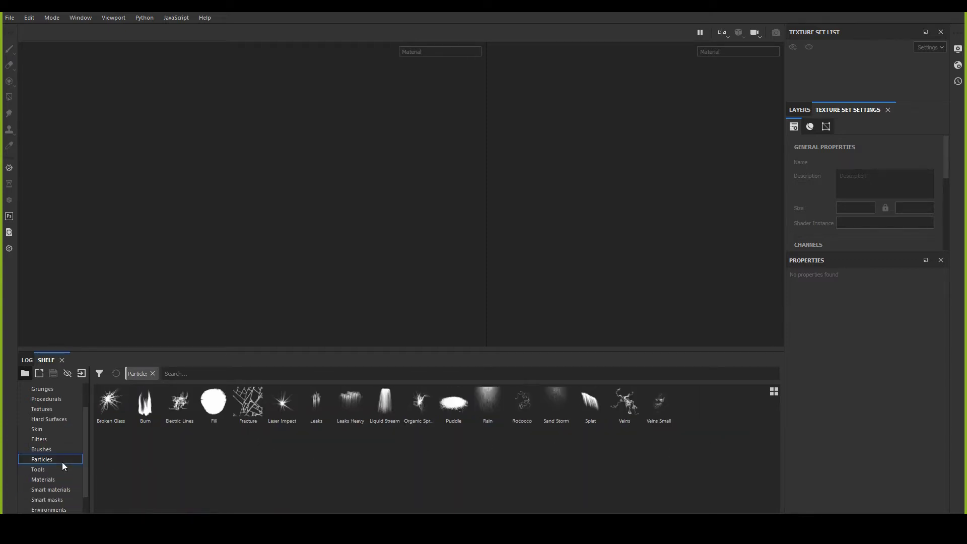
scroll(48, 463, down, 2)
Step: Browse the shelf's Materials, Smart materials, Smart masks, Environments and Color profiles, previewing the Fabric Denim Base material and the Edge Stone Cracks mask
click(49, 461)
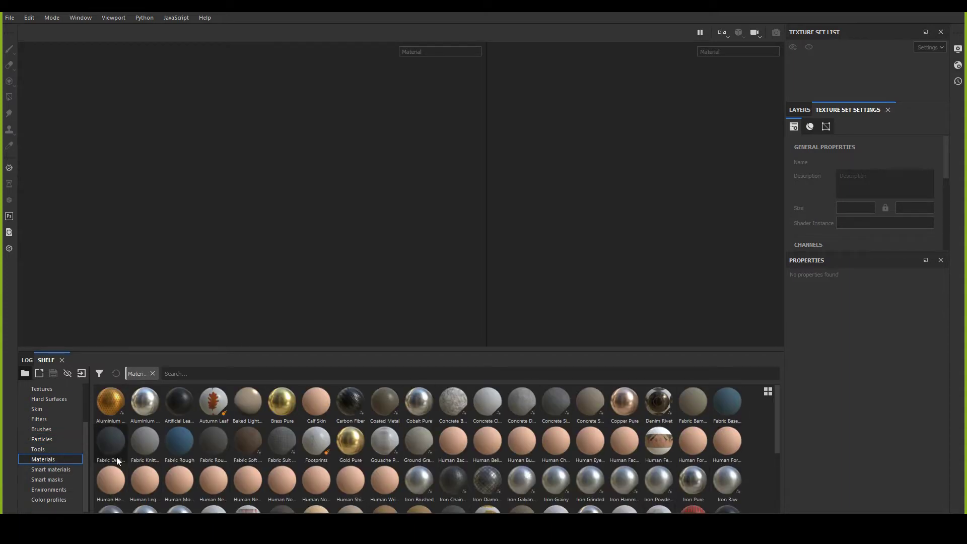
mouse_move(114, 460)
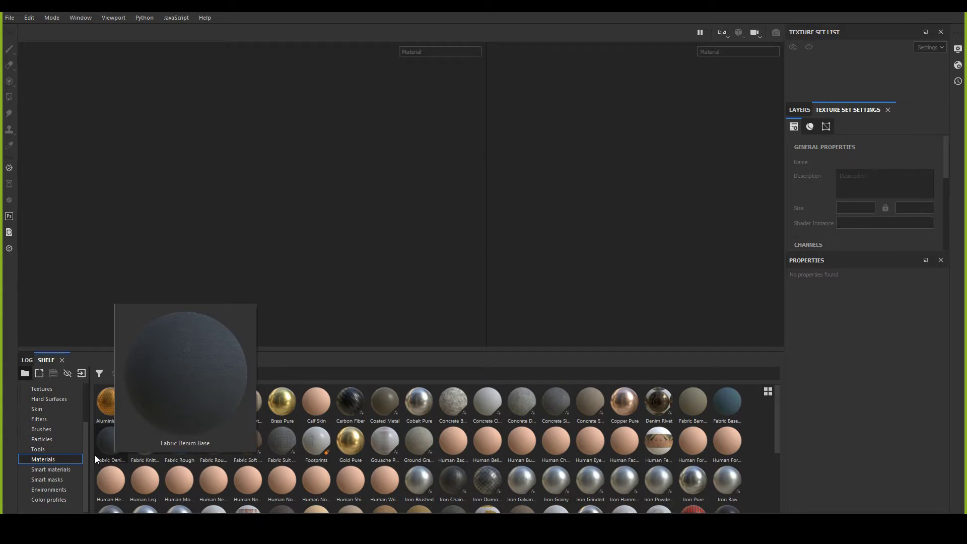
click(59, 469)
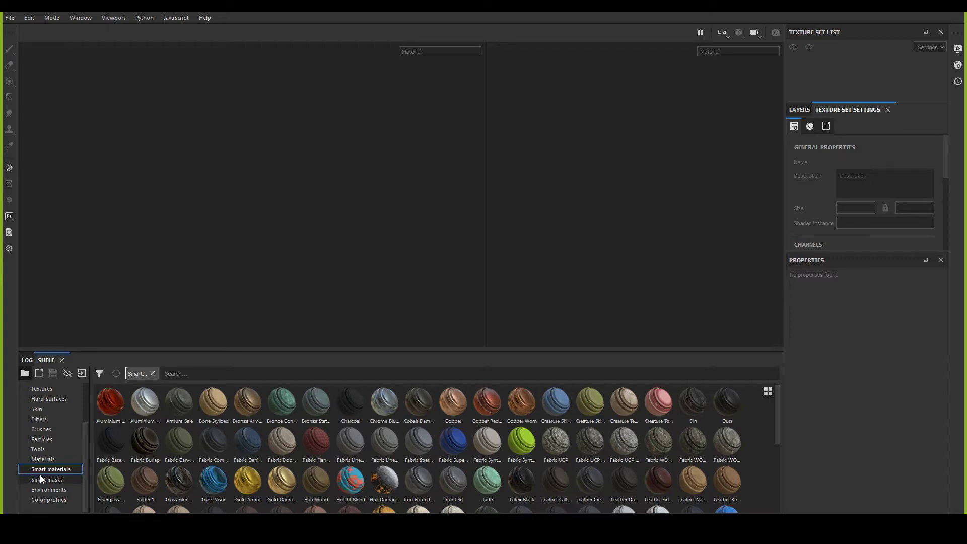
click(19, 481)
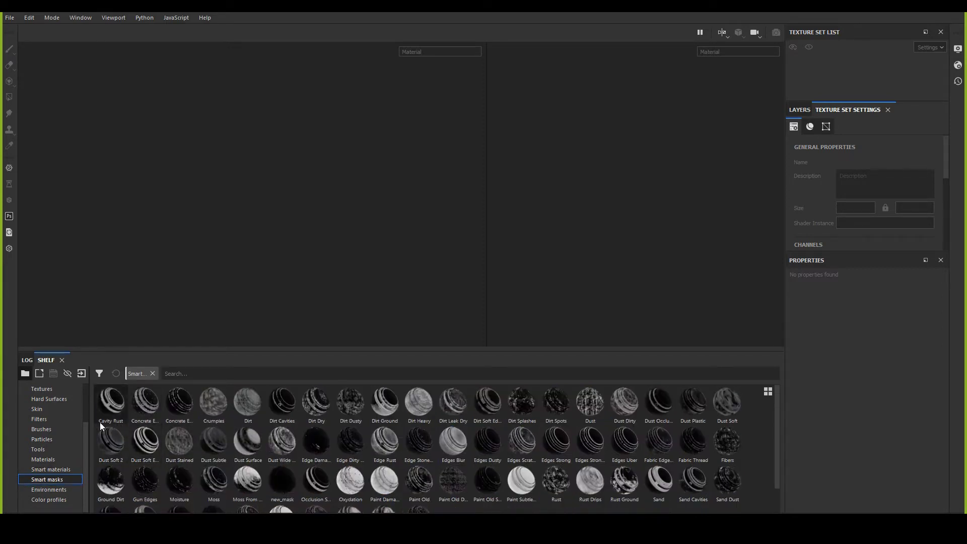
mouse_move(405, 425)
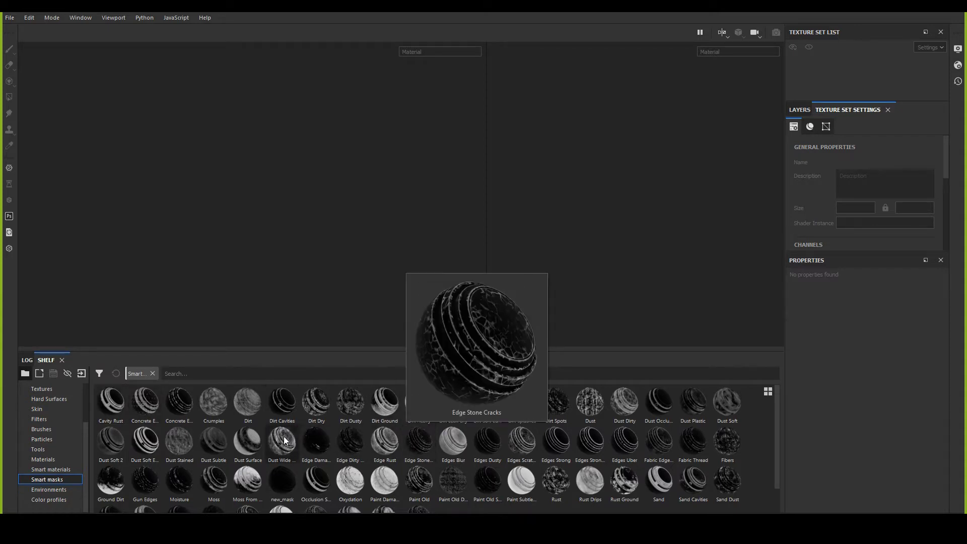
click(49, 489)
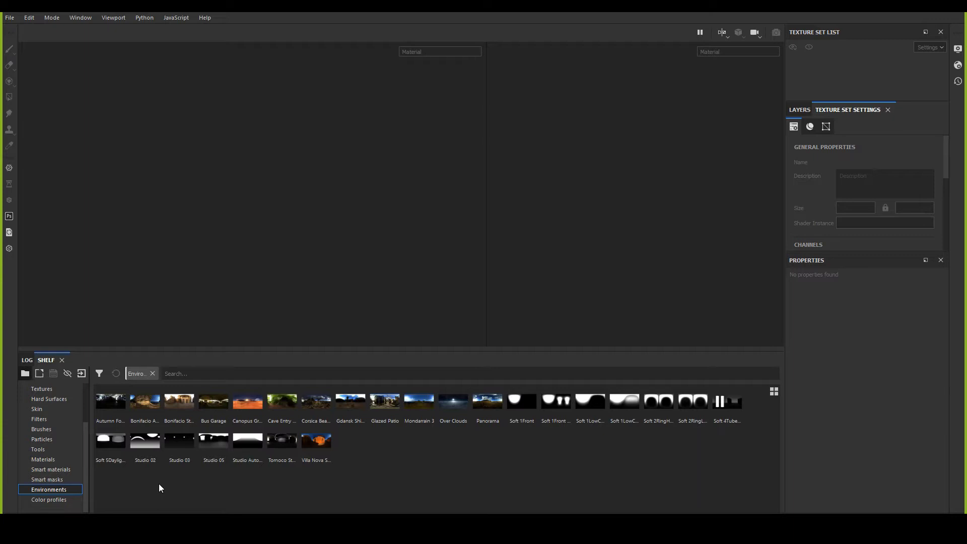
click(59, 501)
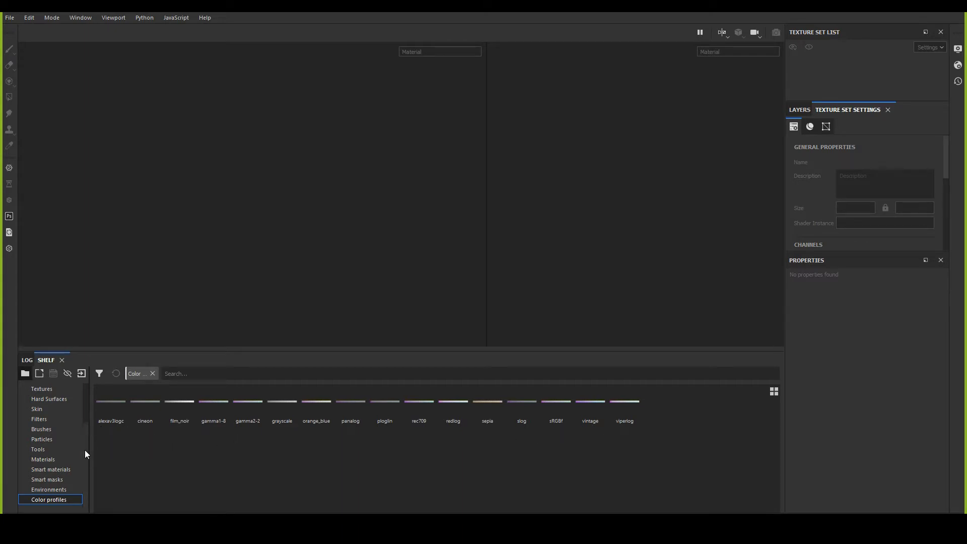
drag(84, 450, 85, 409)
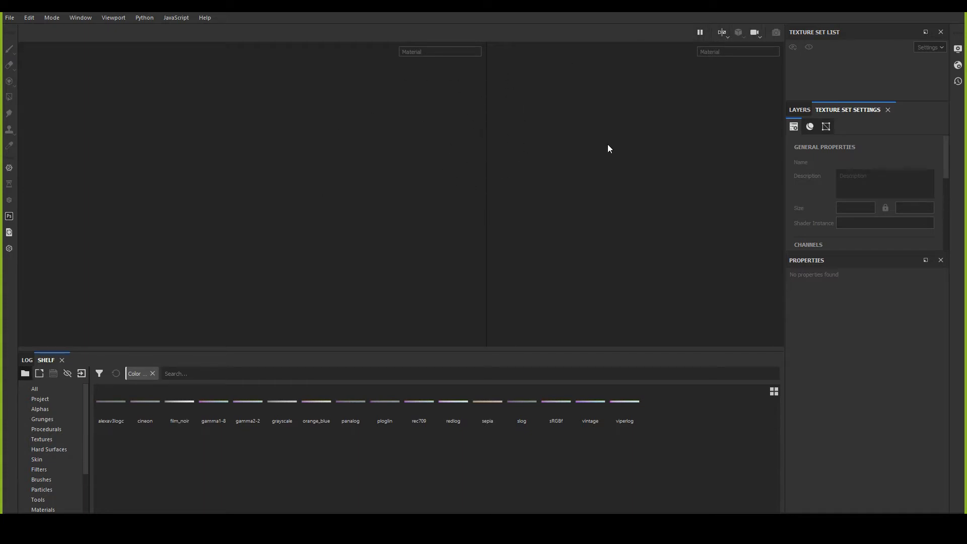
Step: Look at the 3D/2D viewport layout options and the layer stack
click(728, 32)
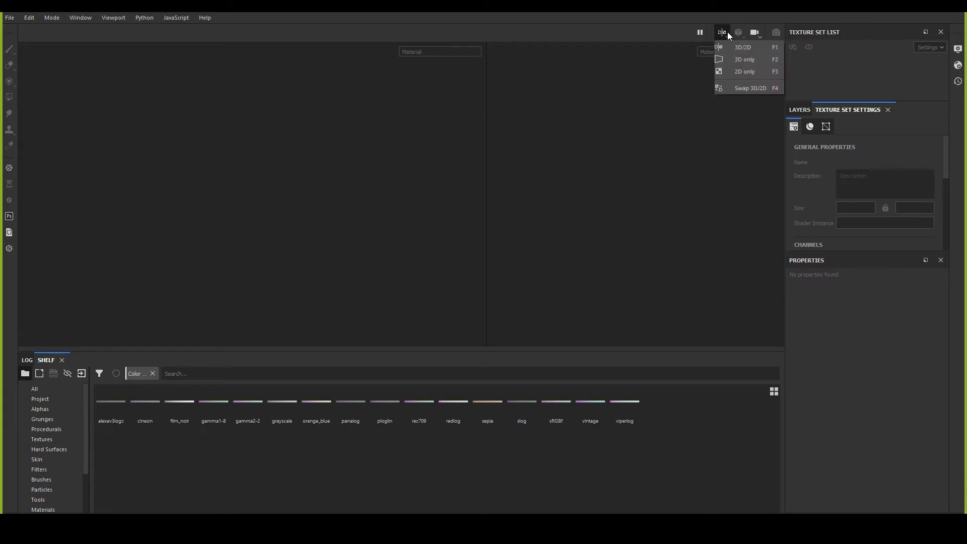
click(726, 32)
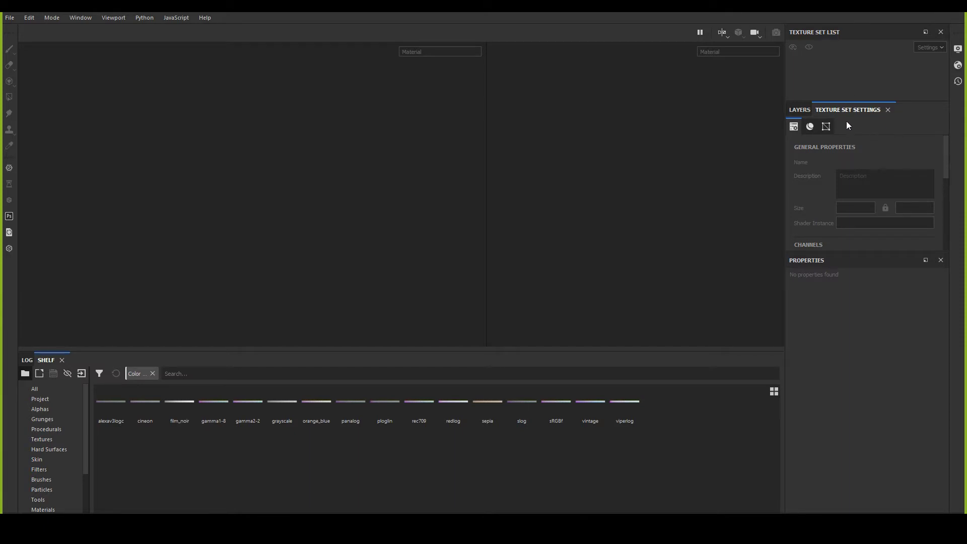
click(801, 111)
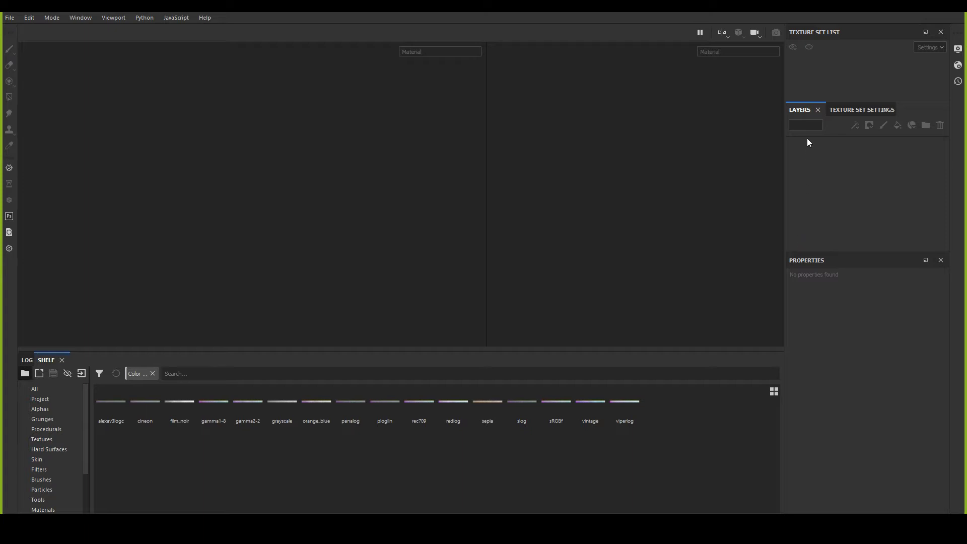
Step: Review the shelf's Materials, Smart materials and Smart masks alongside the texture set settings, and return to the layer stack
scroll(48, 472, down, 3)
click(46, 480)
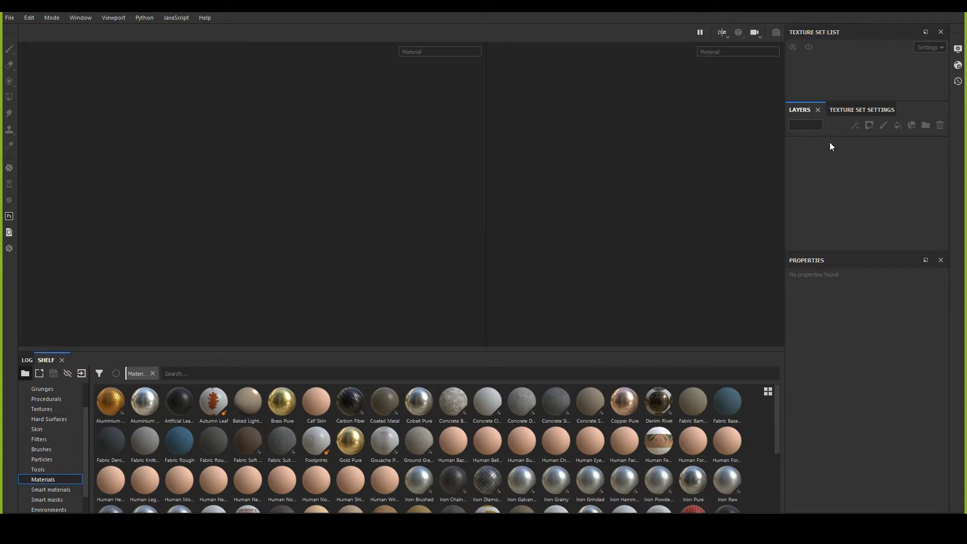
click(841, 110)
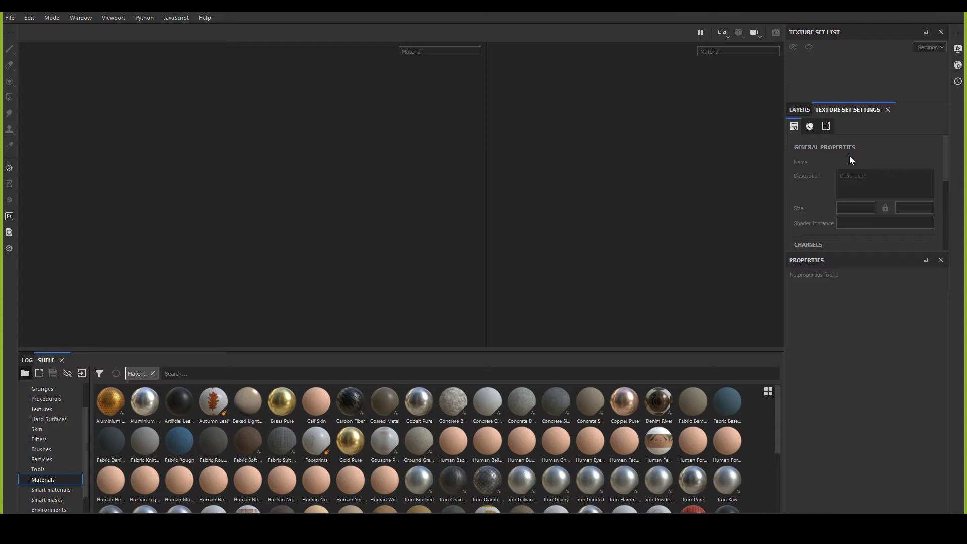
click(45, 490)
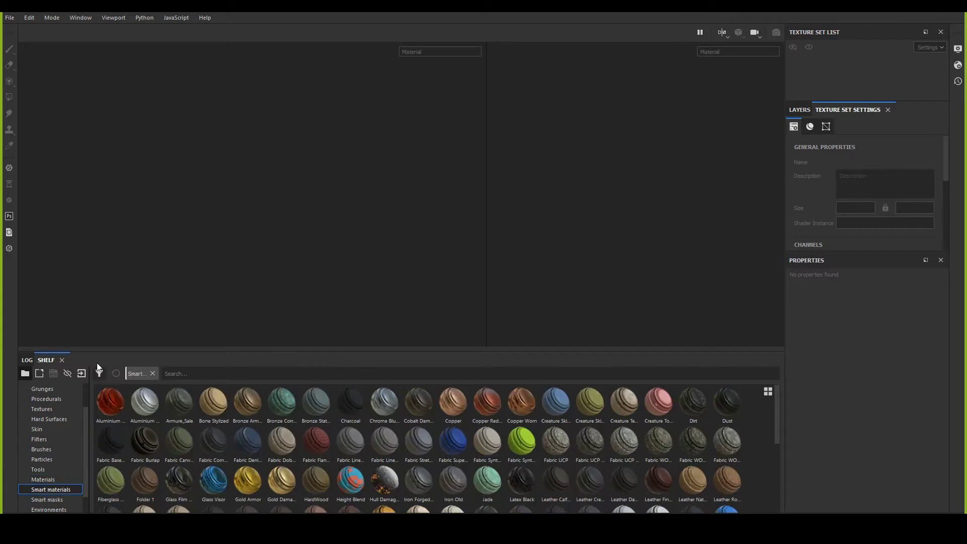
click(61, 499)
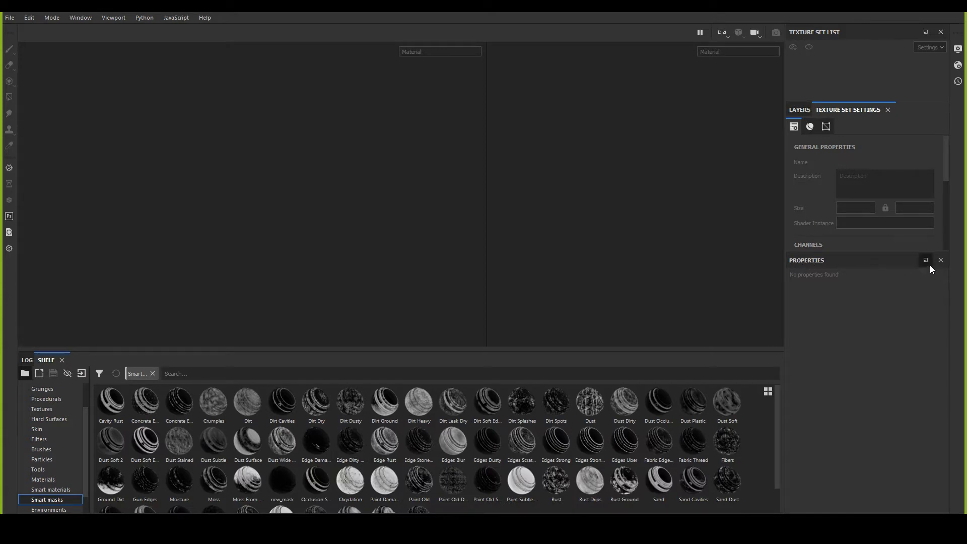
click(800, 110)
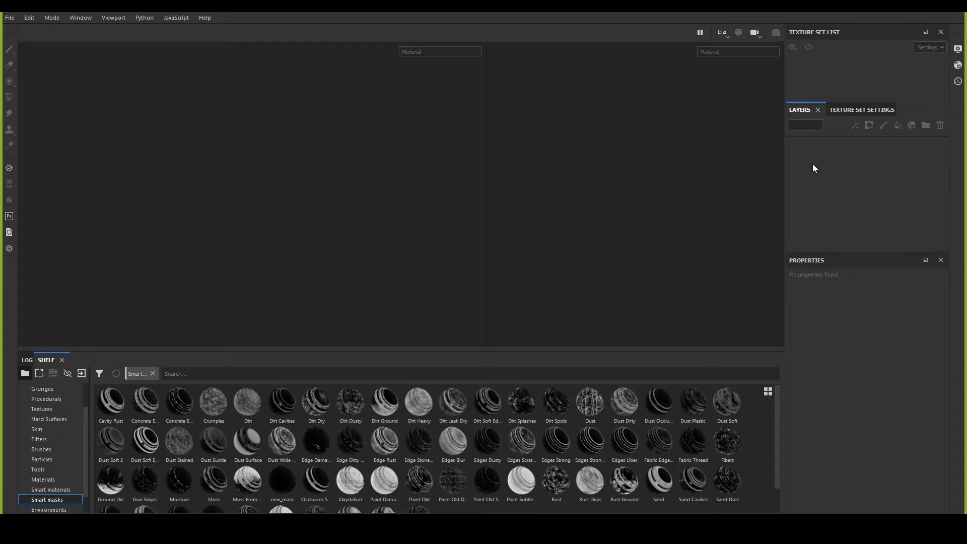
Step: Inspect the display settings, shader settings and history, and close them again
click(957, 49)
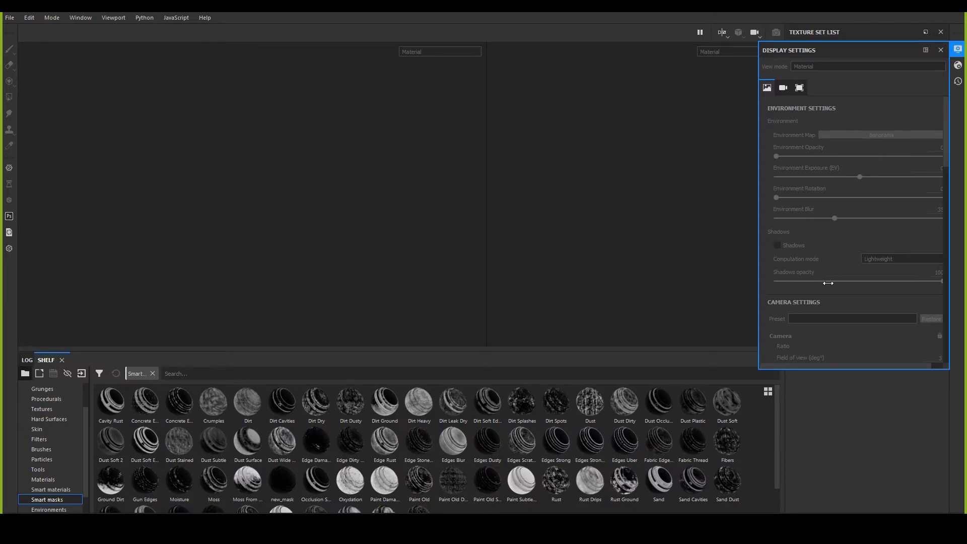
click(958, 66)
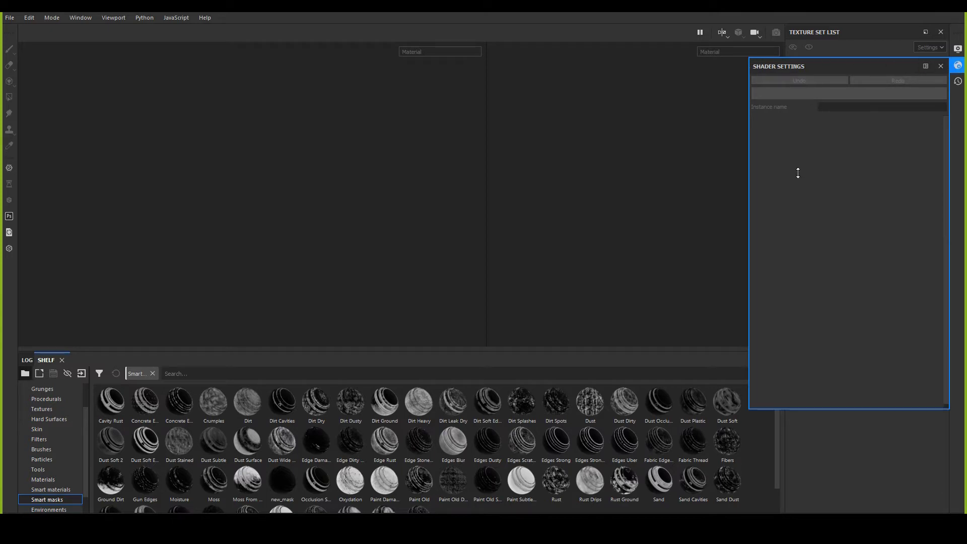
click(959, 66)
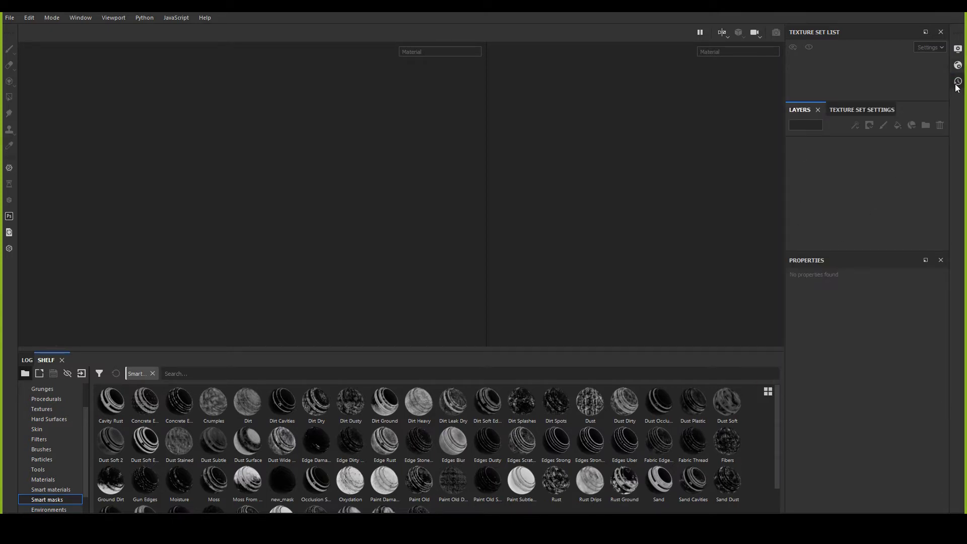
click(958, 83)
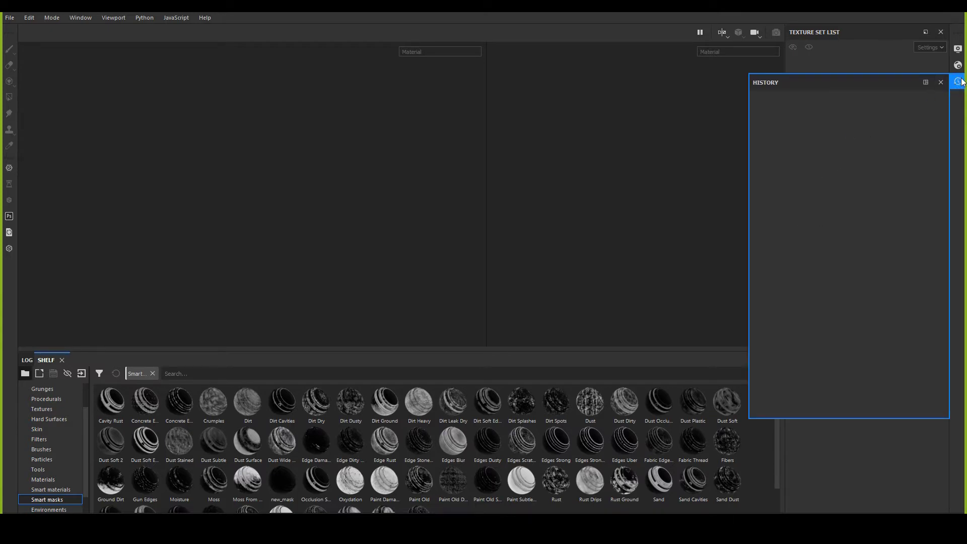
click(958, 83)
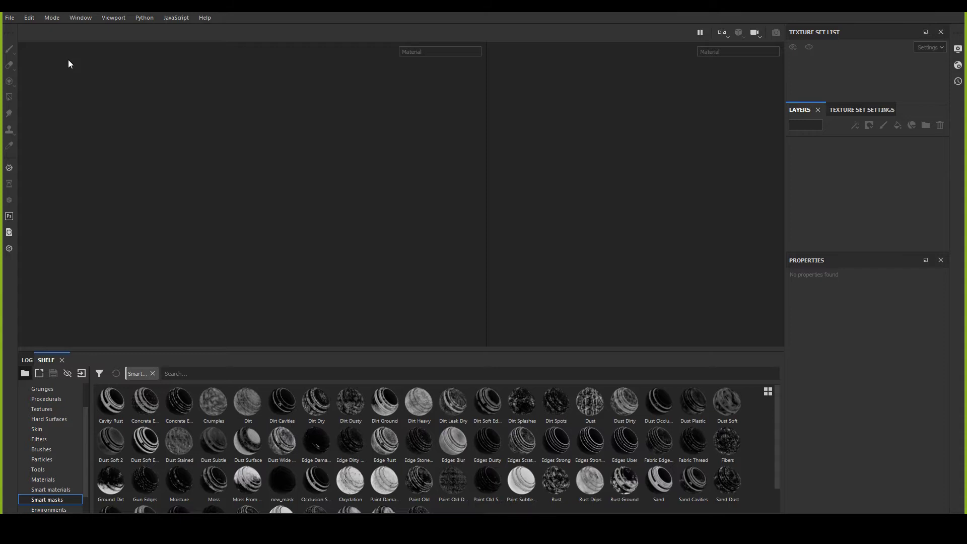
Step: Open the settings for a new project and move the dialog clear of the centre of the workspace
click(9, 18)
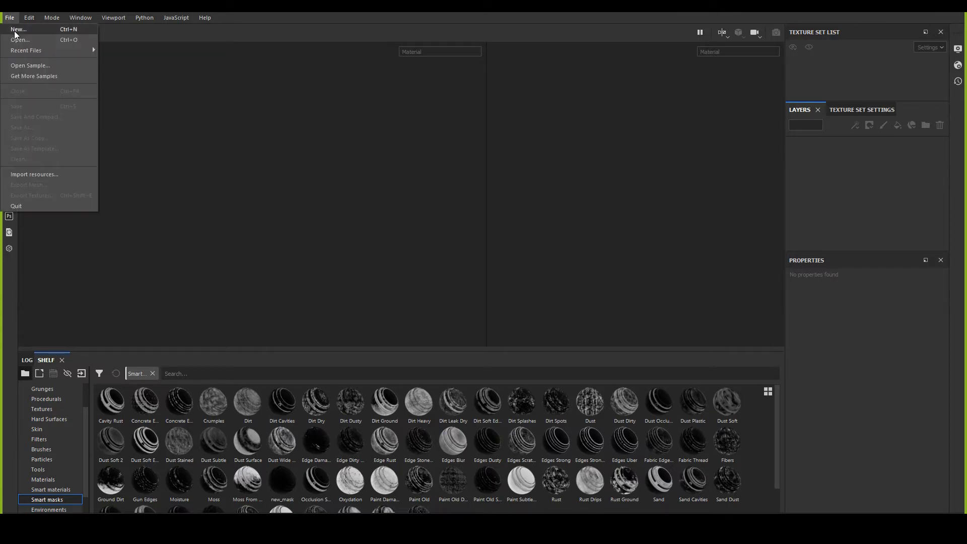
click(15, 34)
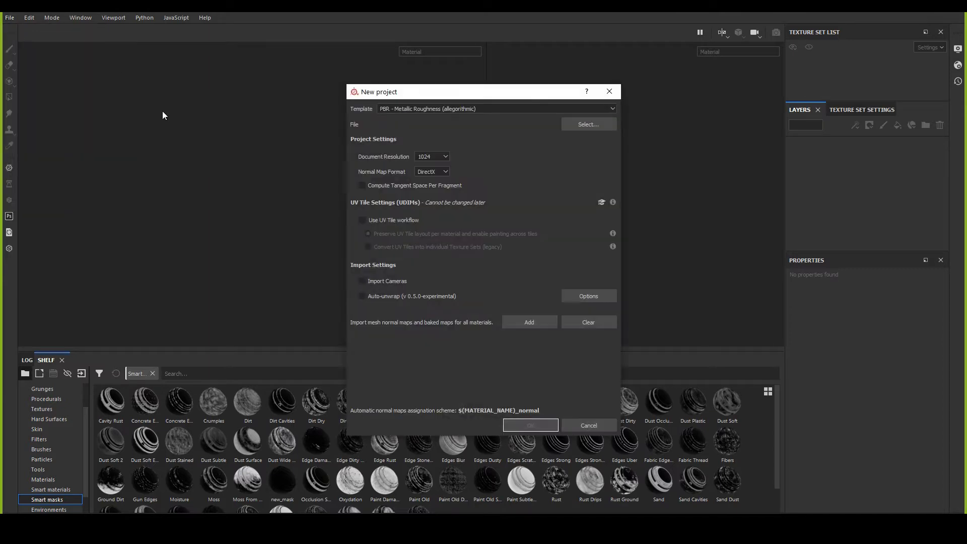
drag(417, 94, 251, 58)
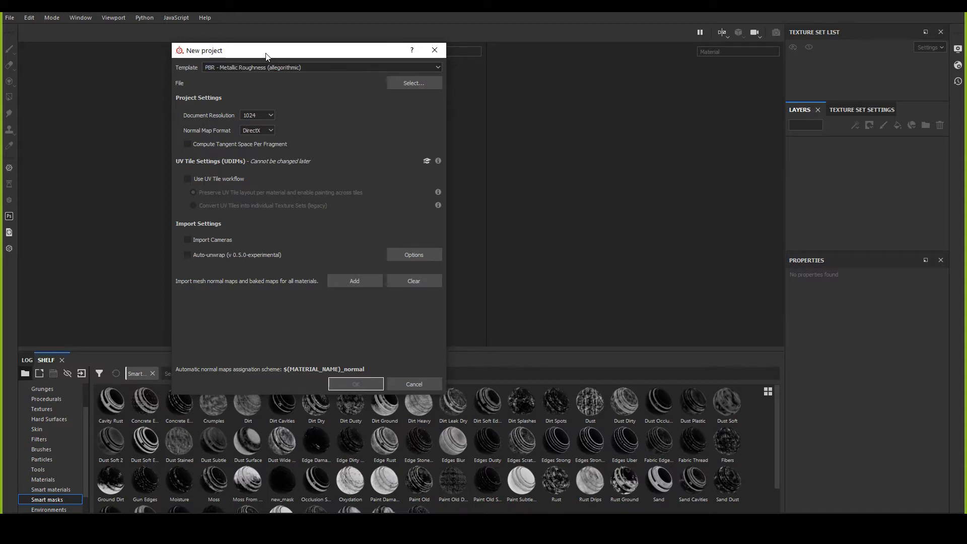
drag(263, 51, 244, 50)
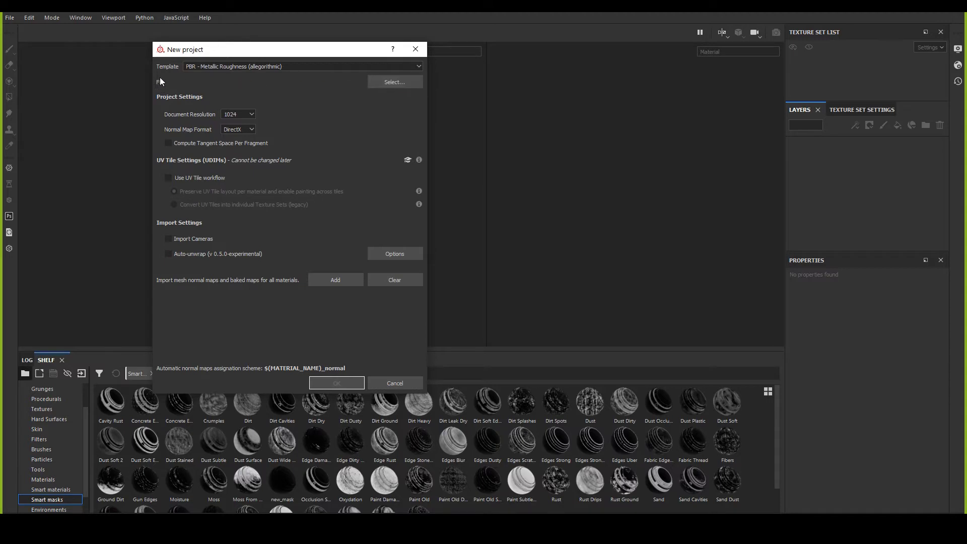
Step: Check which mesh file formats the project's mesh selection accepts
click(402, 81)
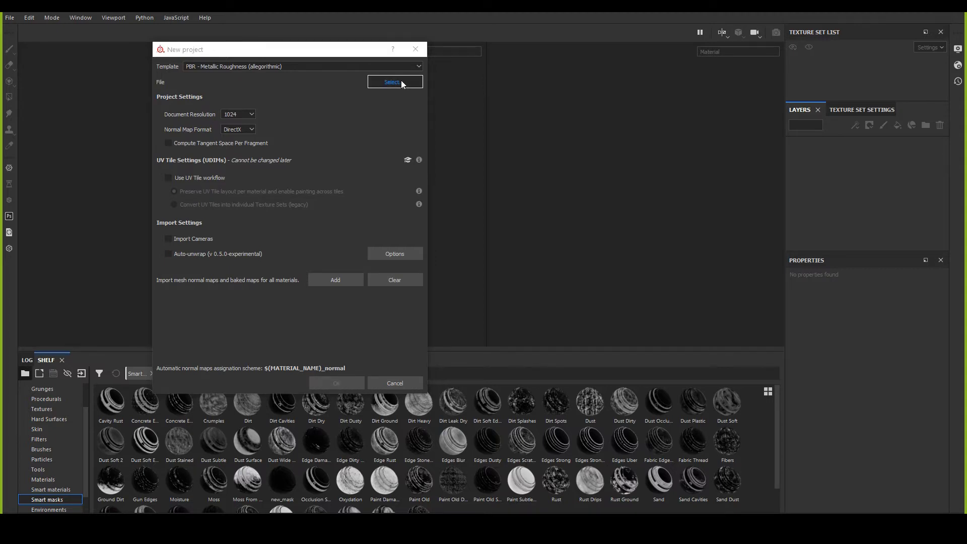
click(574, 297)
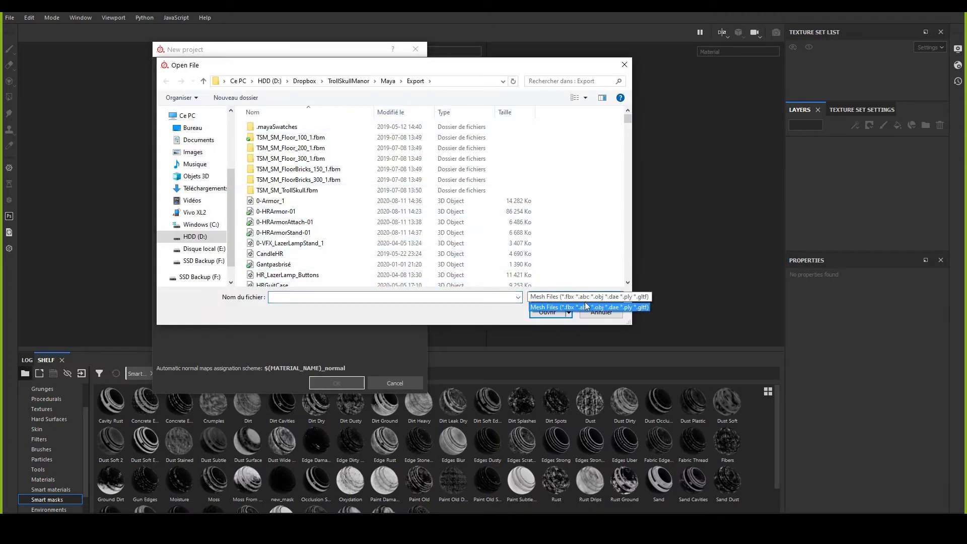
click(576, 309)
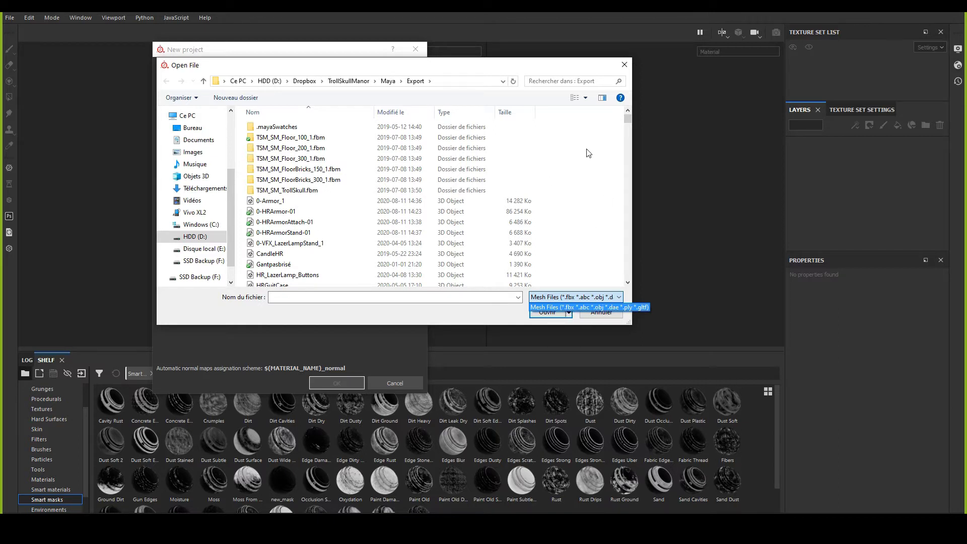
click(627, 122)
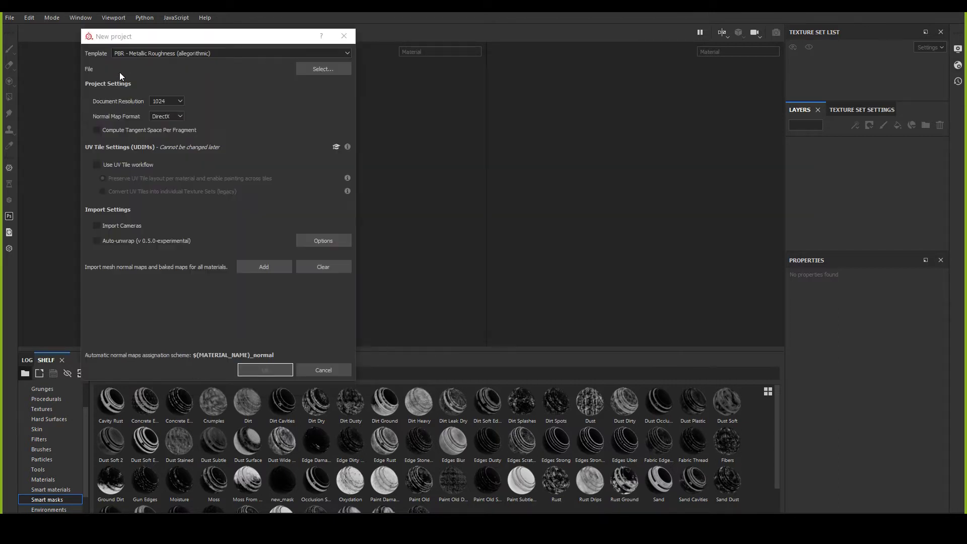
Step: Choose TSM_SM_LaserLamp_1 from the TrollSkullManor/UbiFormation folder as the new project's mesh
click(324, 69)
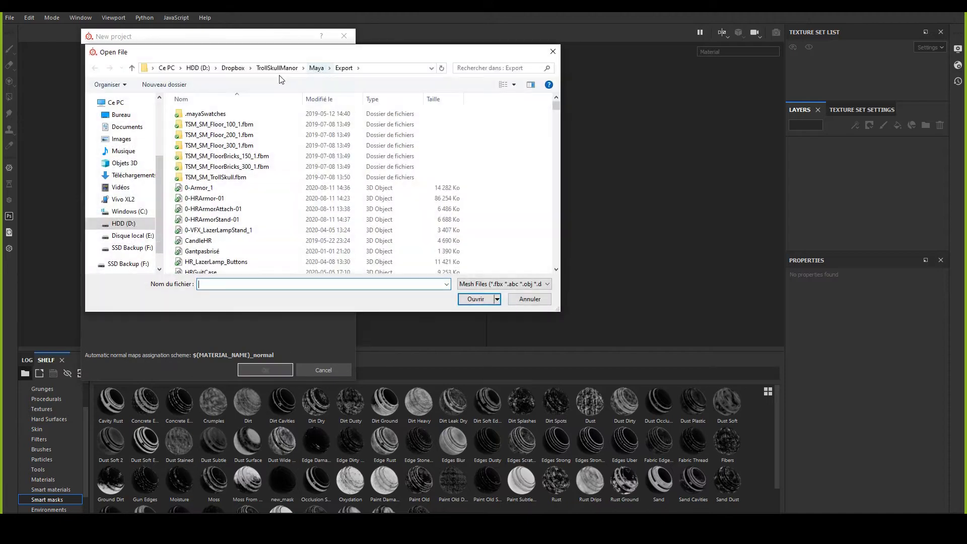
click(317, 68)
click(278, 67)
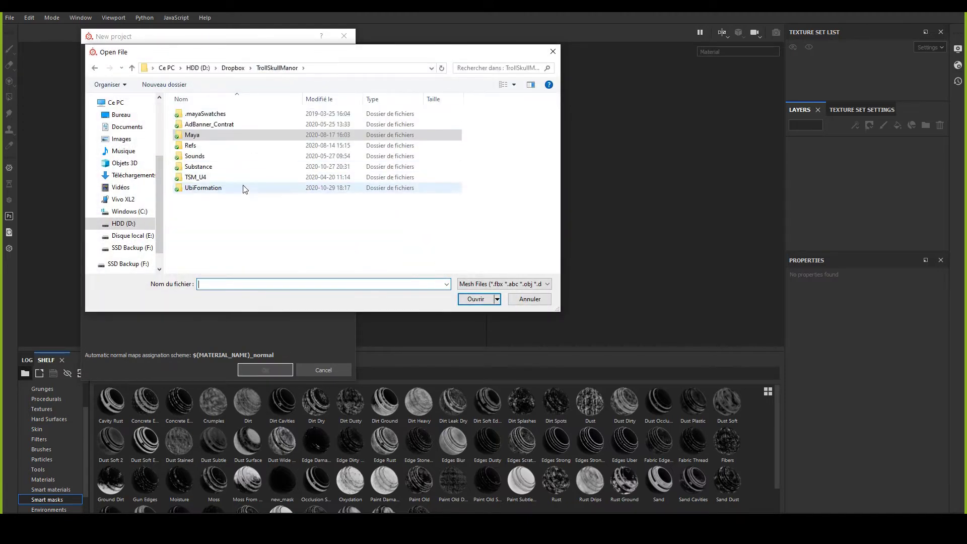
double_click(201, 188)
click(310, 126)
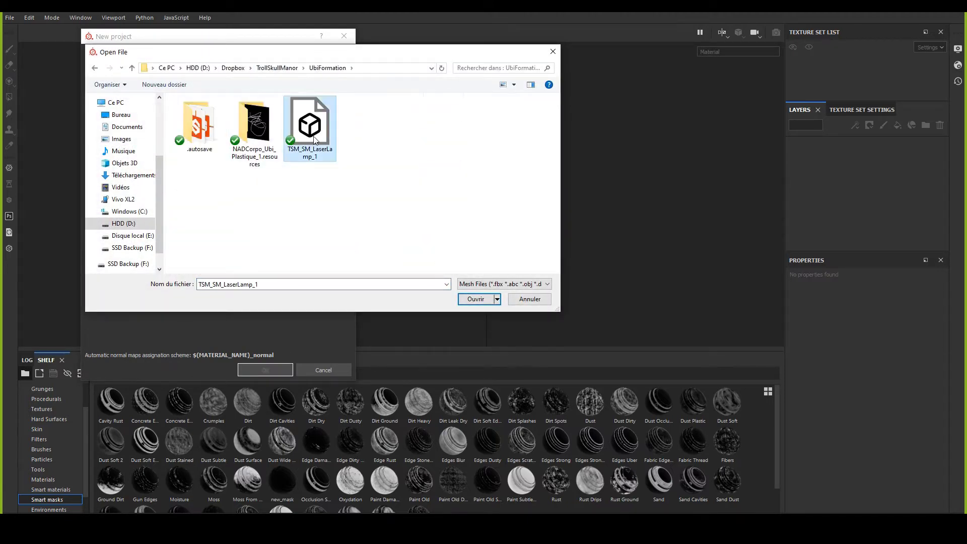
click(476, 298)
drag(227, 35, 236, 36)
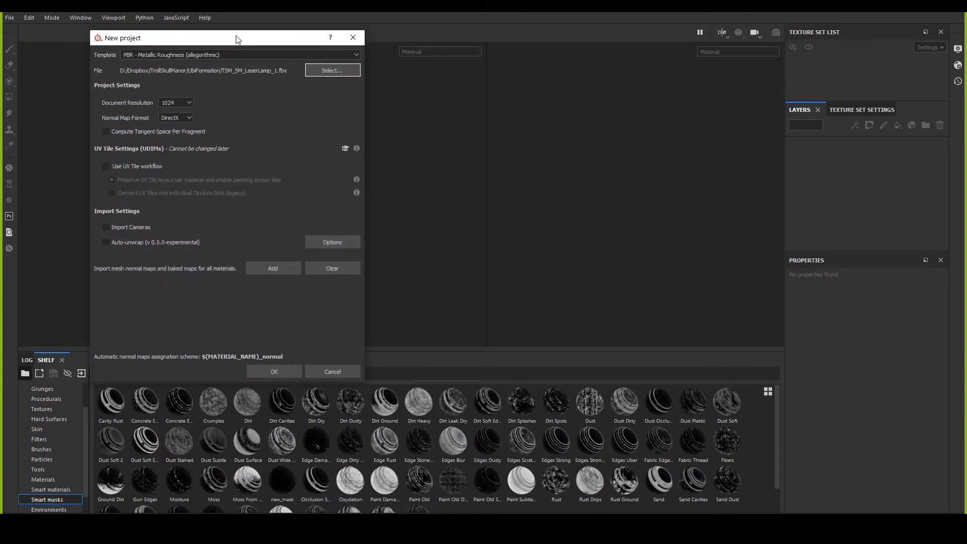
Step: Create the project with a document resolution of 2048 and the DirectX normal map format
click(191, 103)
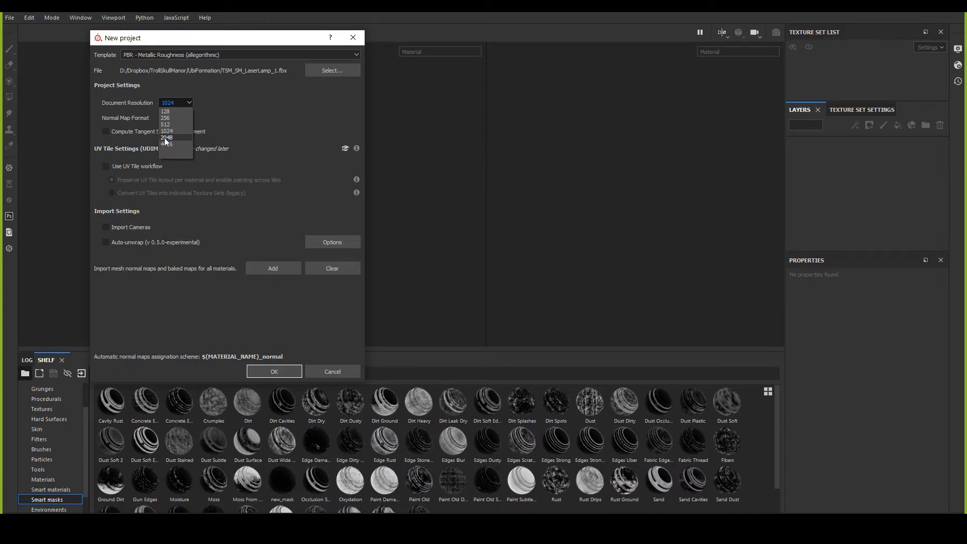
click(166, 138)
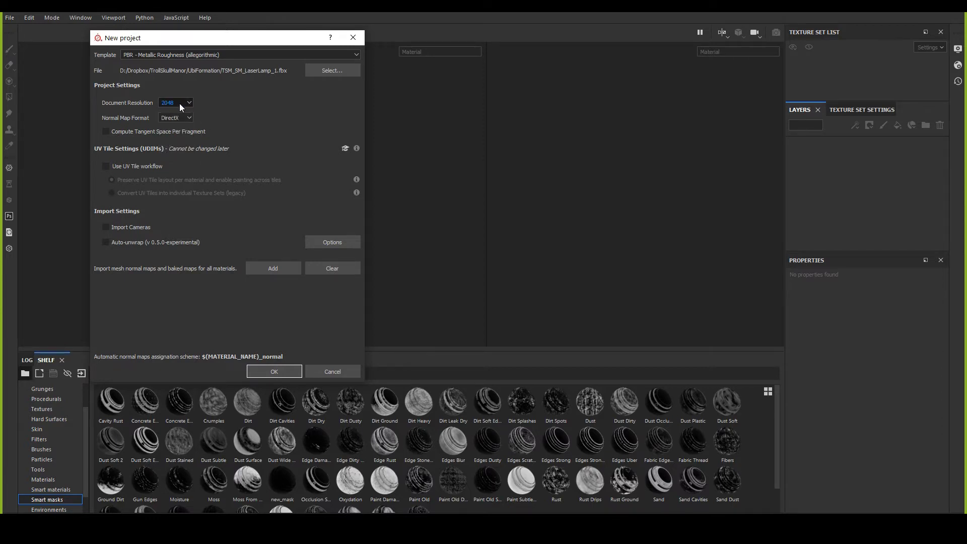
drag(232, 47, 224, 37)
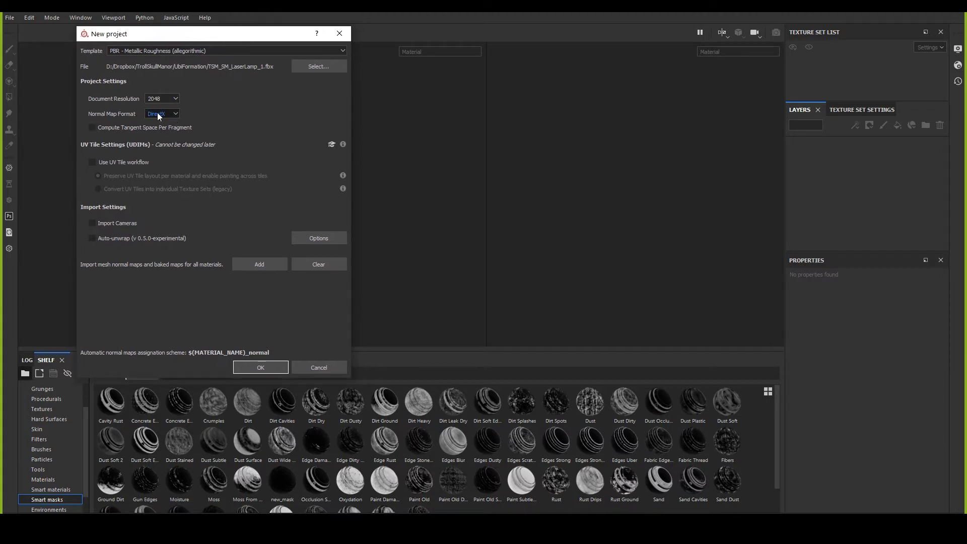
click(174, 114)
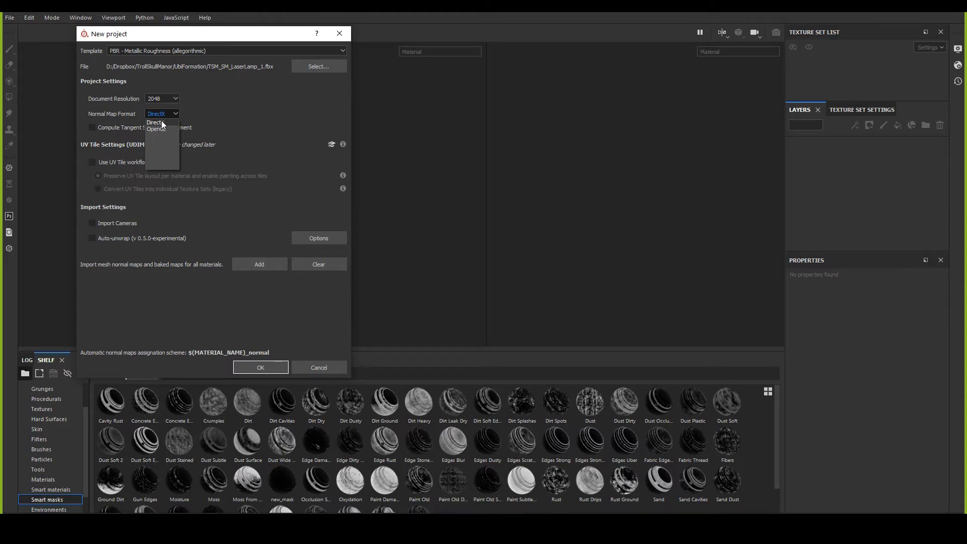
click(162, 124)
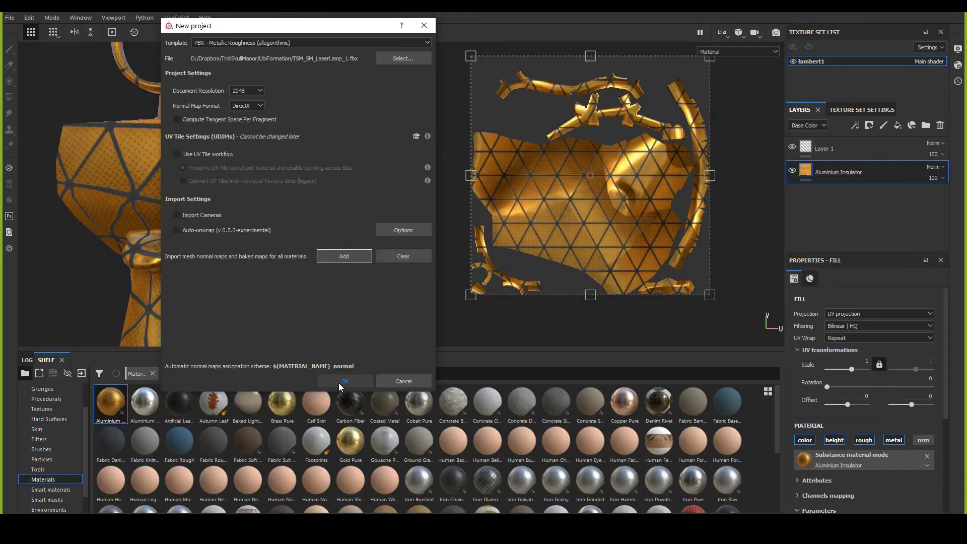
click(340, 382)
click(455, 280)
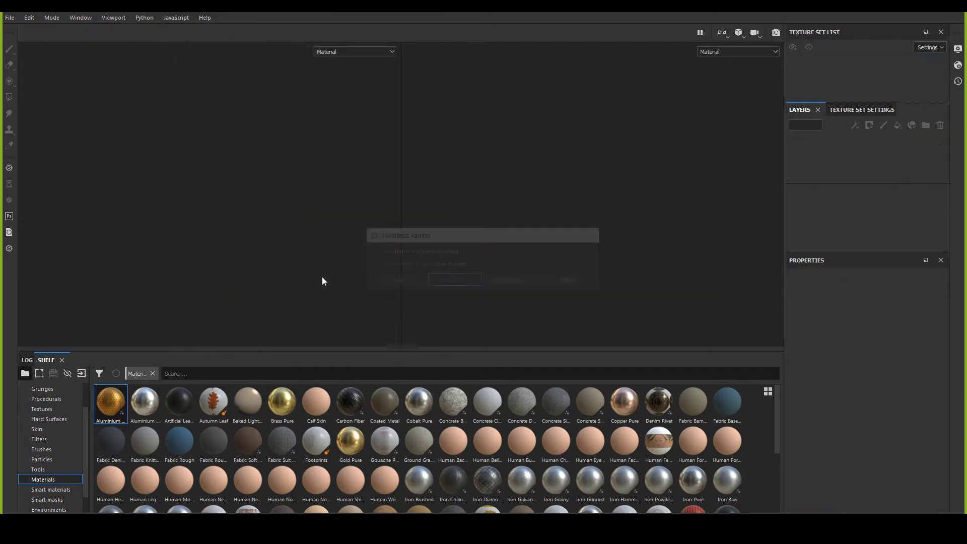
Step: Frame the laser lamp mesh in the 3D view and its complete UV layout in the 2D view
mouse_move(233, 232)
alt+mouse_down()
mouse_move(290, 198)
mouse_move(217, 168)
mouse_move(275, 176)
alt+mouse_up()
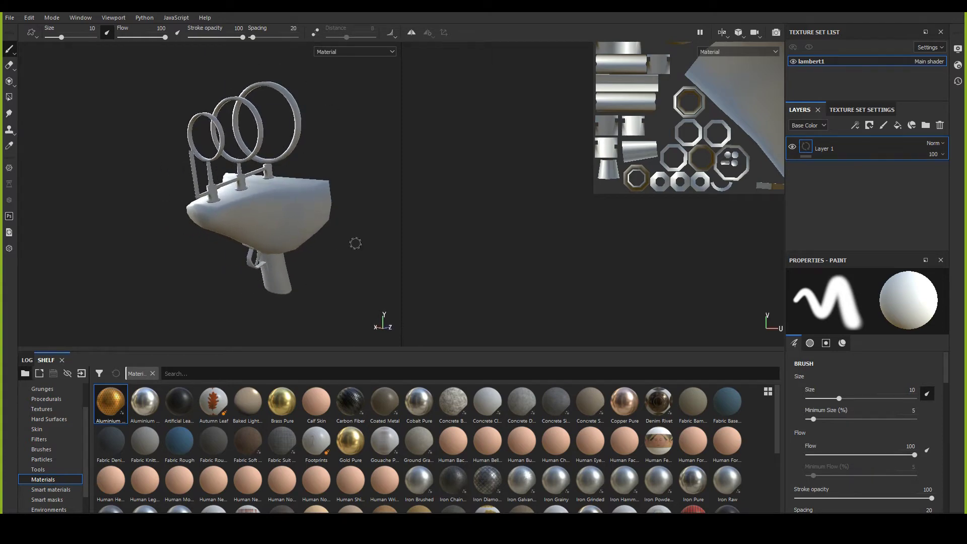
alt+right_drag(541, 242, 537, 216)
alt+middle_drag(537, 217, 516, 238)
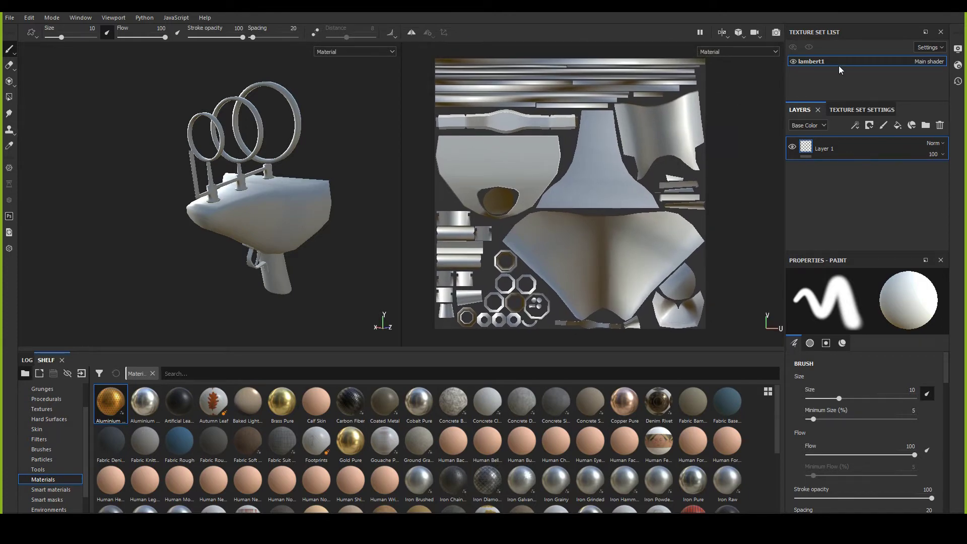
alt+middle_drag(507, 170, 507, 181)
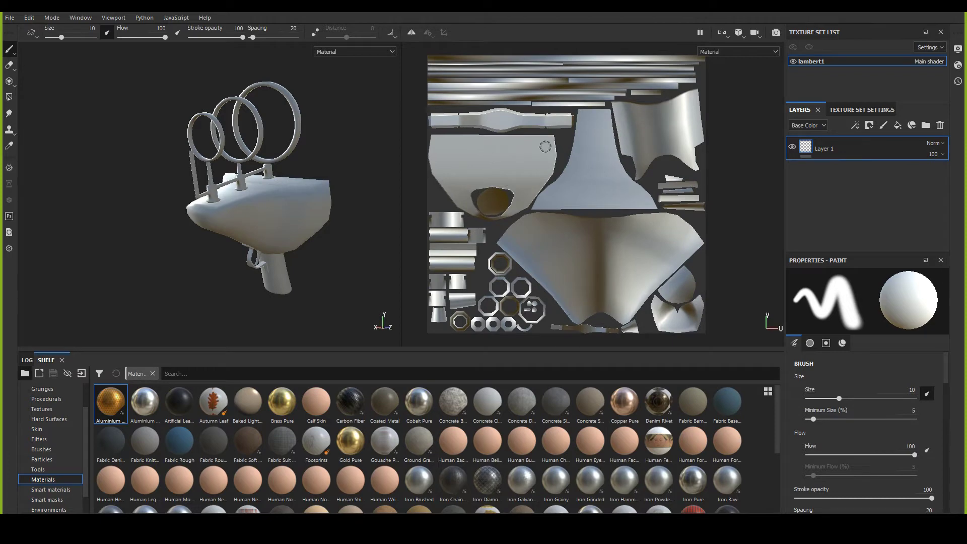
Step: Inspect the laser lamp mesh in the 3D view by rotating, panning and zooming the camera
mouse_move(309, 191)
alt+mouse_down()
mouse_move(184, 217)
mouse_move(183, 151)
mouse_move(170, 160)
alt+mouse_up()
scroll(170, 161, up, 2)
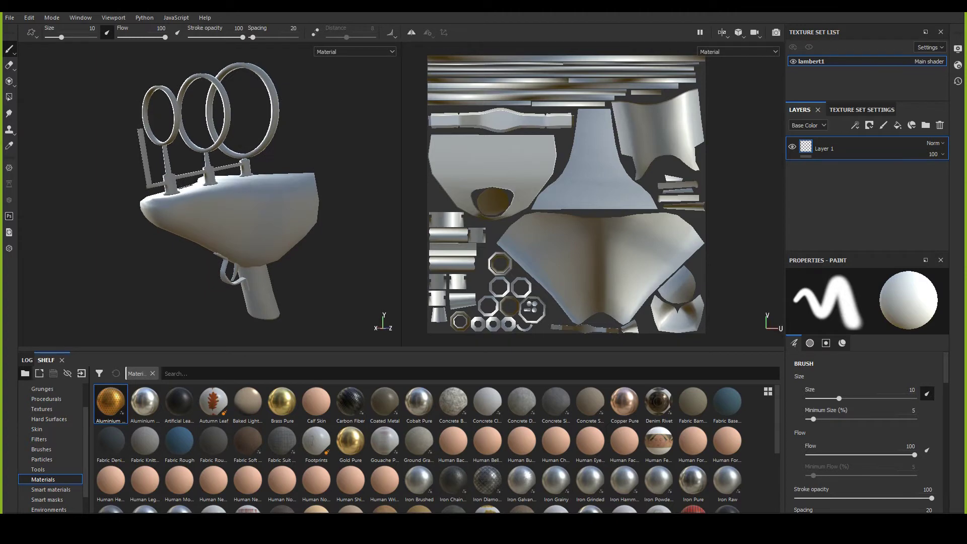
key(alt)
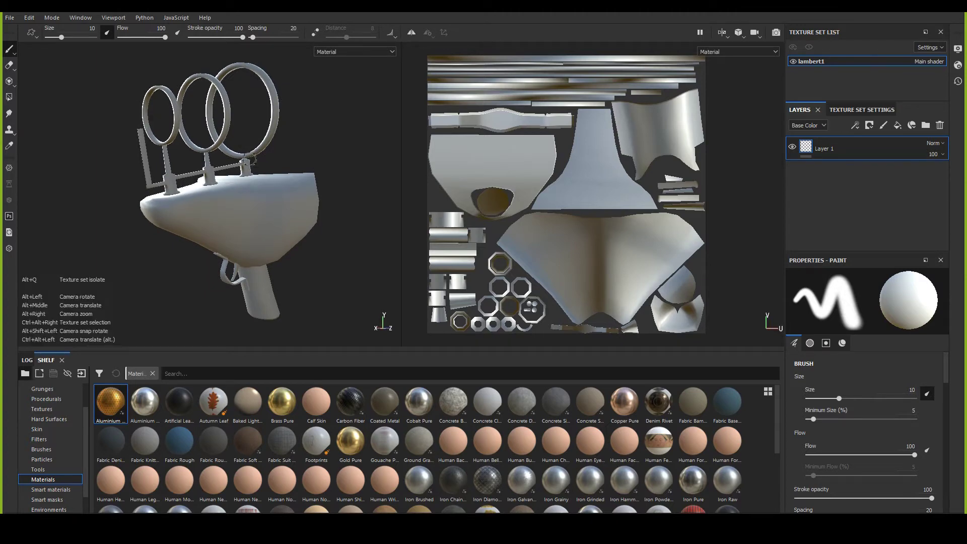
alt+middle_drag(254, 158, 336, 127)
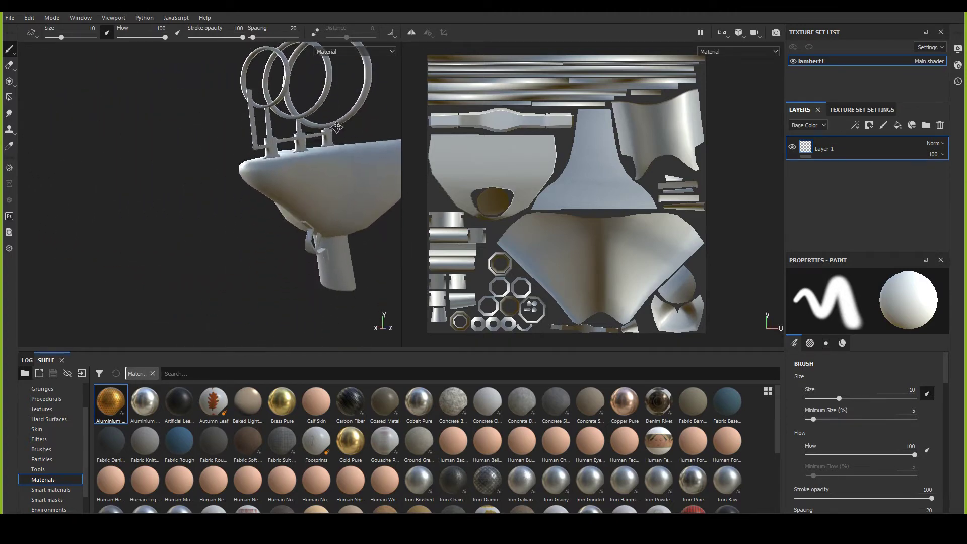
alt+drag(337, 127, 255, 173)
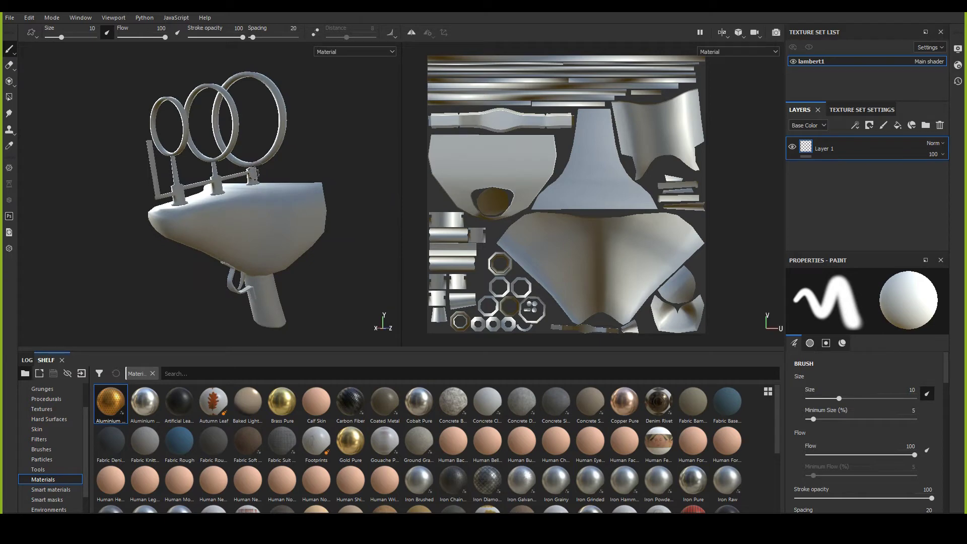
key(alt)
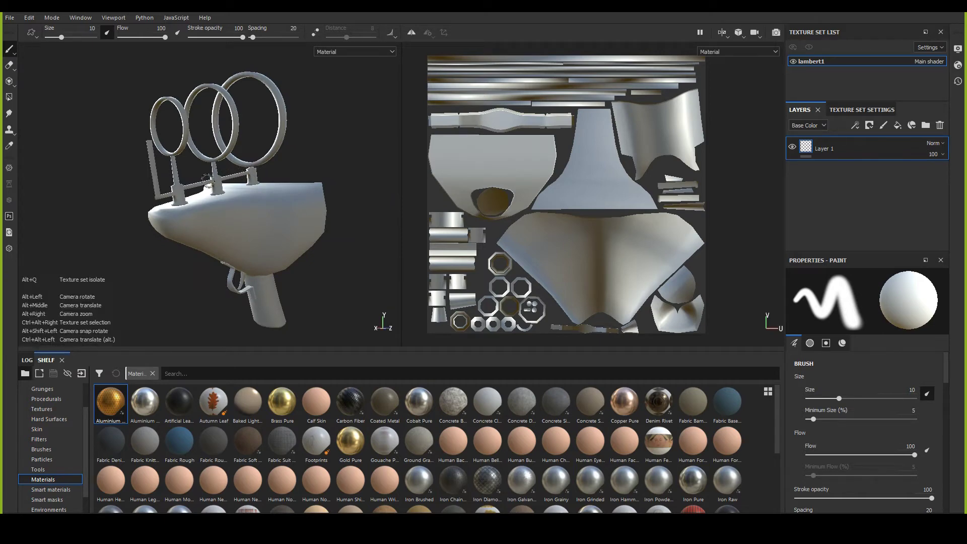
alt+drag(220, 172, 205, 192)
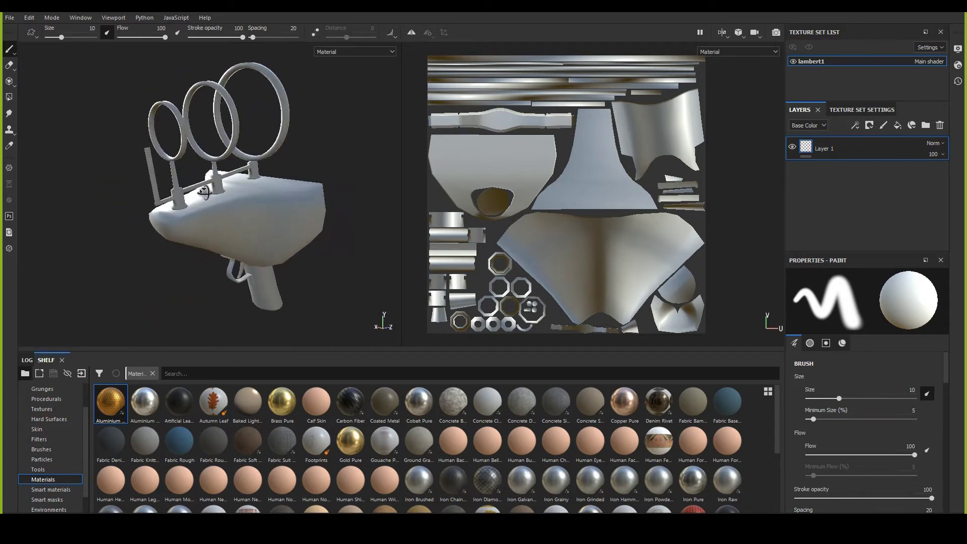
key(alt)
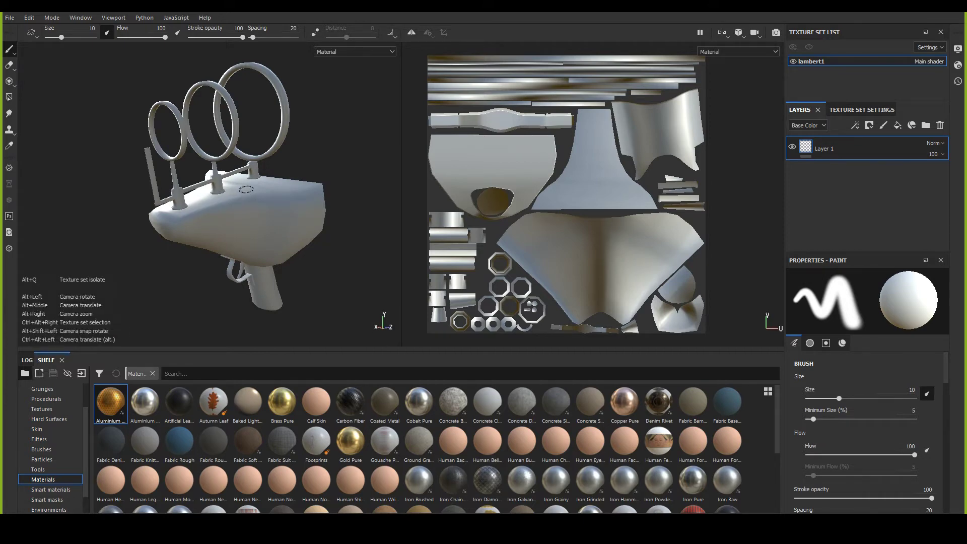
mouse_move(246, 189)
alt+right_down()
mouse_move(225, 44)
mouse_move(246, 322)
mouse_move(240, 166)
mouse_move(235, 210)
alt+right_up()
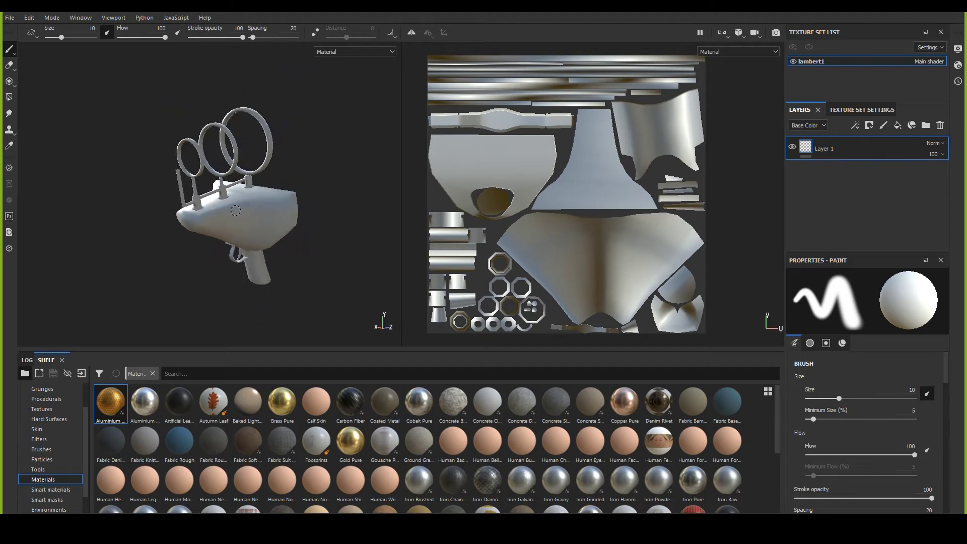
scroll(235, 211, up, 3)
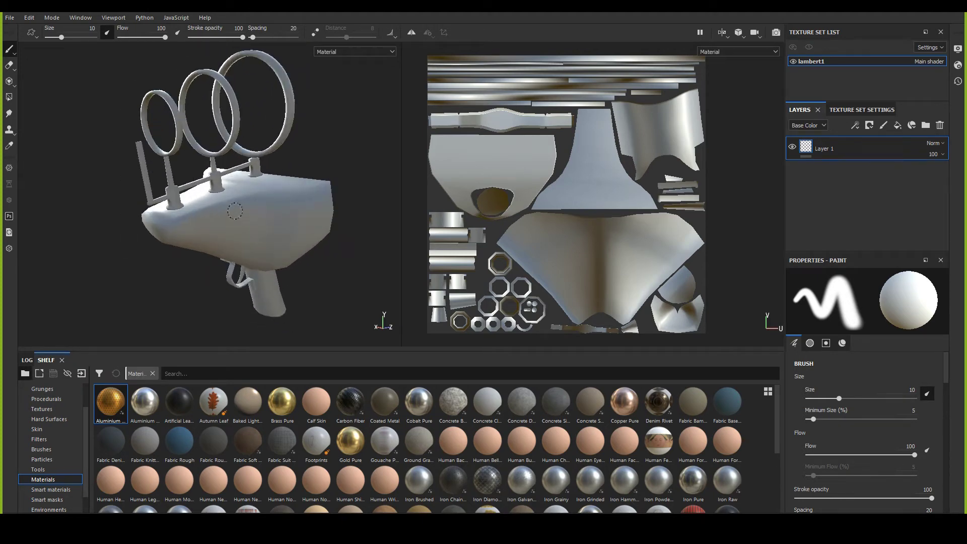
mouse_move(235, 211)
alt+mouse_down()
mouse_move(197, 202)
mouse_move(200, 224)
alt+mouse_up()
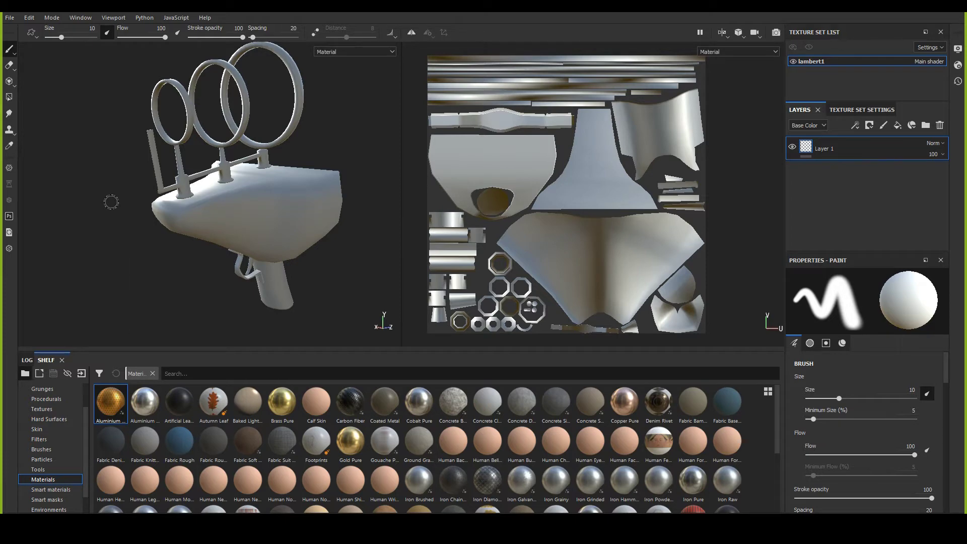
Step: Review the viewport's shortcut hints for the different modifier keys
key(shift)
key(shift)
key(ctrl)
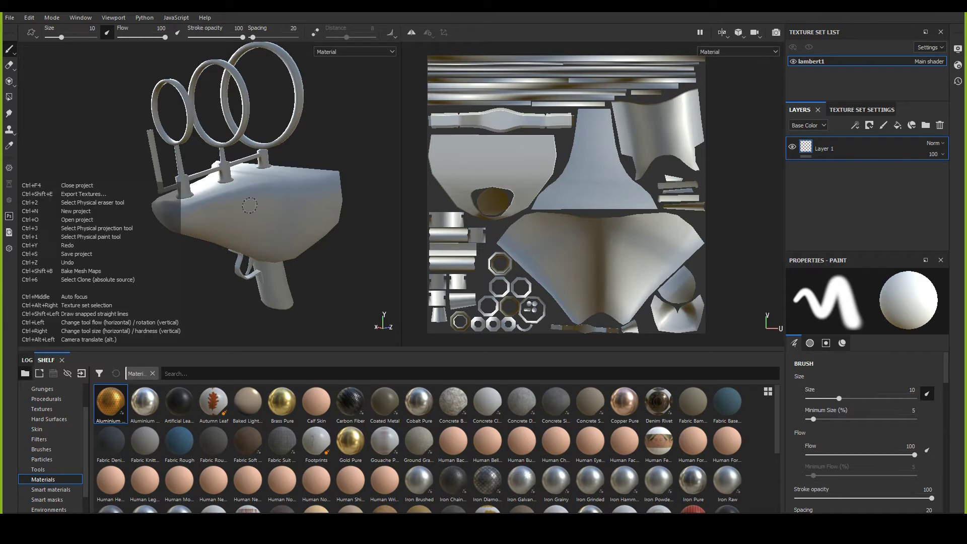
key(alt)
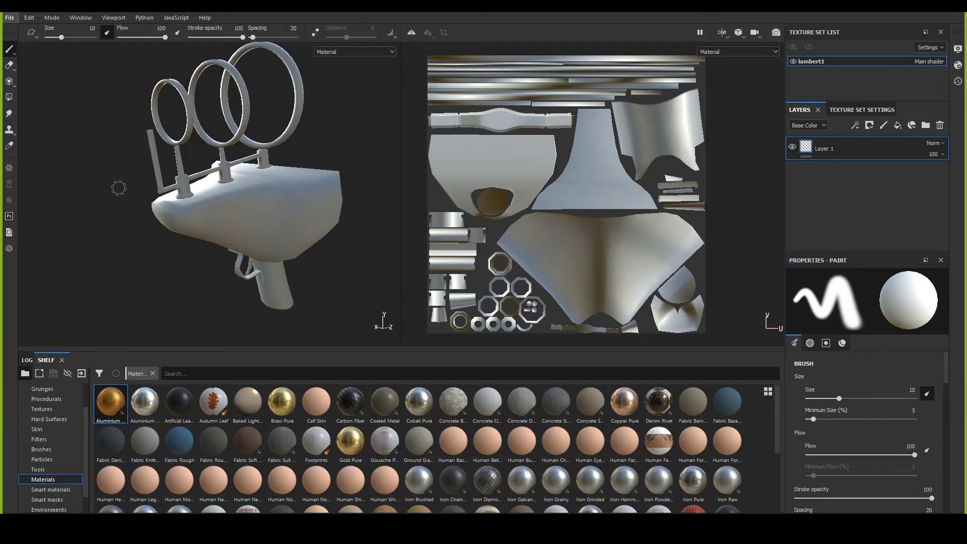
key(Escape)
key(ctrl)
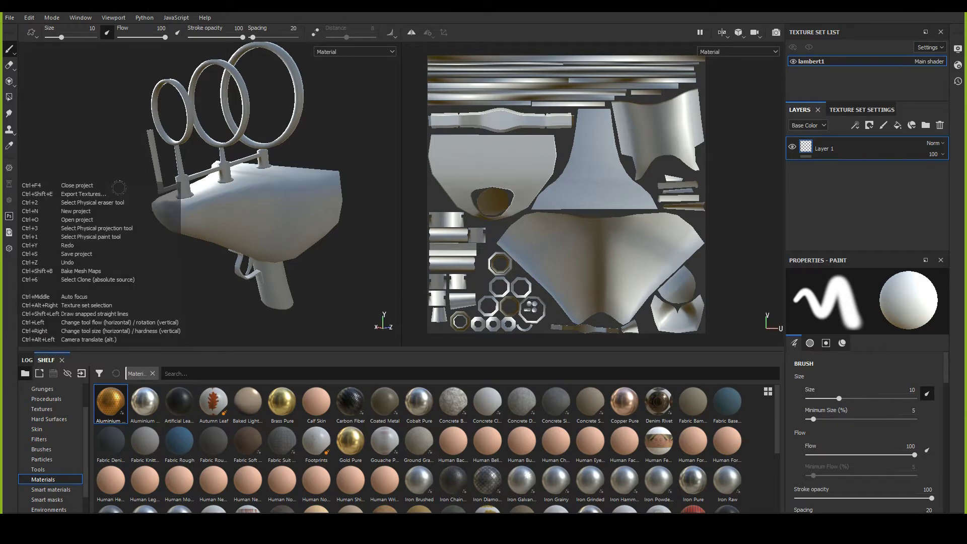
key(ctrl)
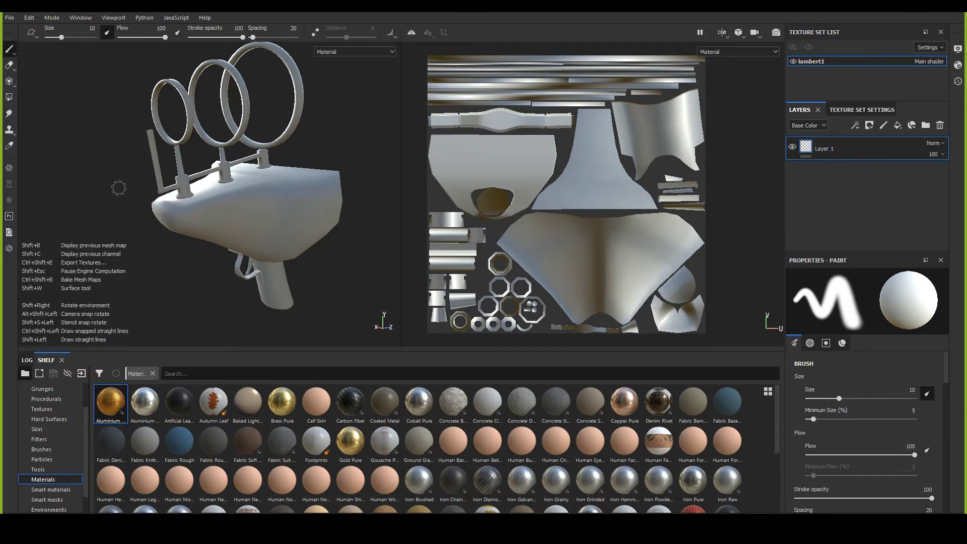
Step: Orbit the 3D camera around the laser lamp to examine it from both sides
key(alt)
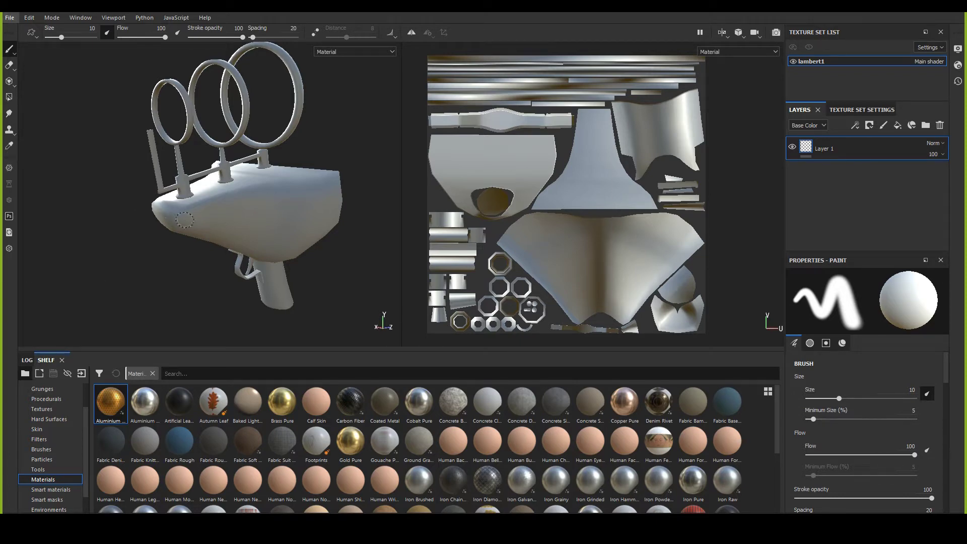
mouse_move(150, 208)
alt+mouse_down()
mouse_move(233, 230)
mouse_move(129, 229)
mouse_move(195, 254)
mouse_move(234, 225)
alt+mouse_up()
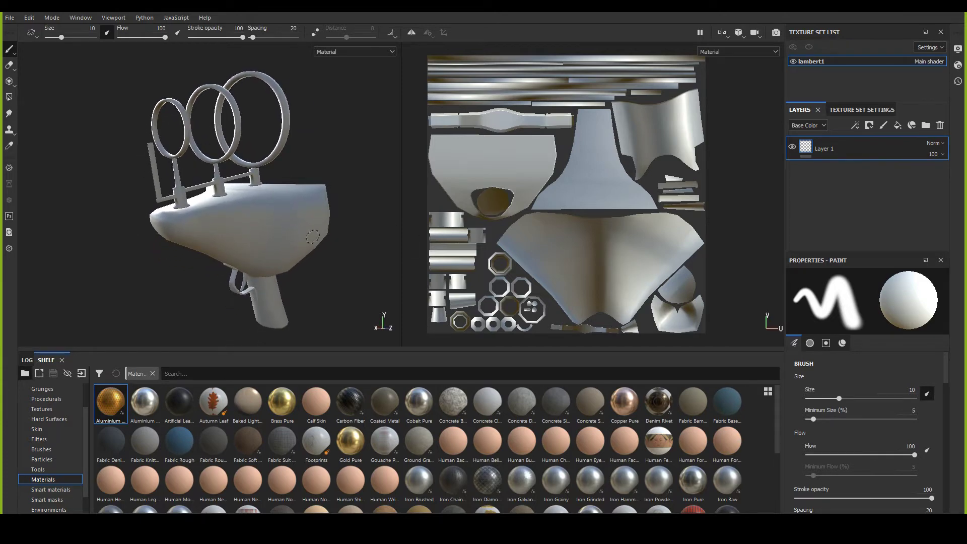
alt+drag(334, 248, 285, 232)
alt+drag(171, 259, 261, 248)
mouse_move(159, 240)
alt+mouse_down()
mouse_move(272, 240)
mouse_move(196, 242)
mouse_move(249, 255)
mouse_move(237, 252)
alt+mouse_up()
mouse_move(151, 221)
alt+mouse_down()
mouse_move(206, 215)
mouse_move(126, 210)
mouse_move(235, 211)
mouse_move(107, 212)
mouse_move(260, 213)
mouse_move(242, 64)
mouse_move(279, 262)
mouse_move(281, 102)
mouse_move(276, 233)
mouse_move(190, 173)
mouse_move(318, 184)
mouse_move(339, 173)
mouse_move(308, 183)
mouse_move(317, 161)
alt+mouse_up()
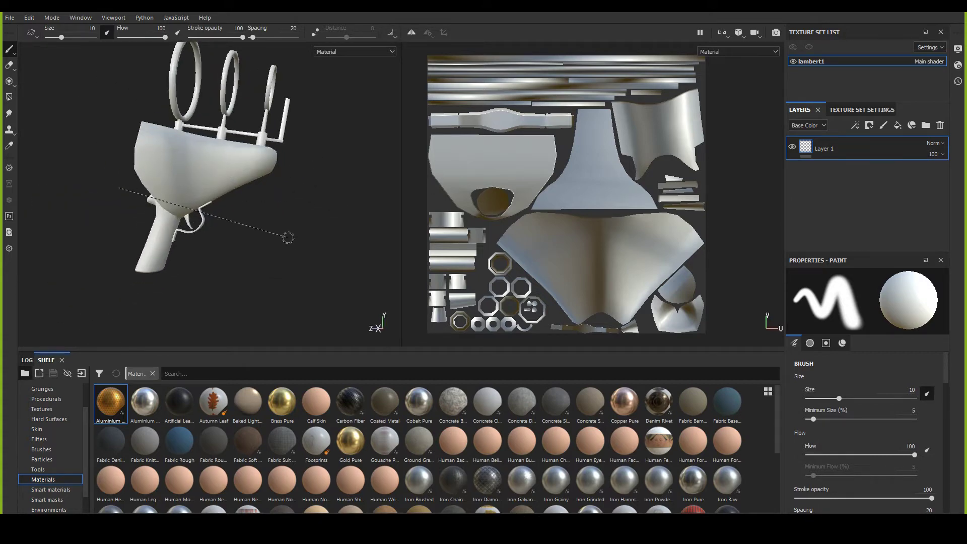
alt+drag(293, 192, 308, 230)
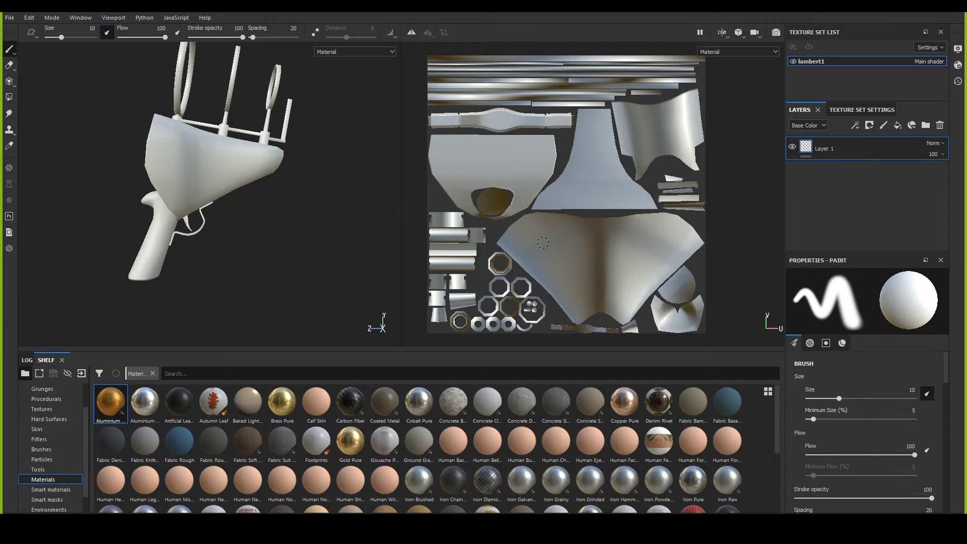
Step: Practise rotating, framing, zooming and panning the UV layout in the 2D view
alt+drag(700, 294, 678, 171)
key(f)
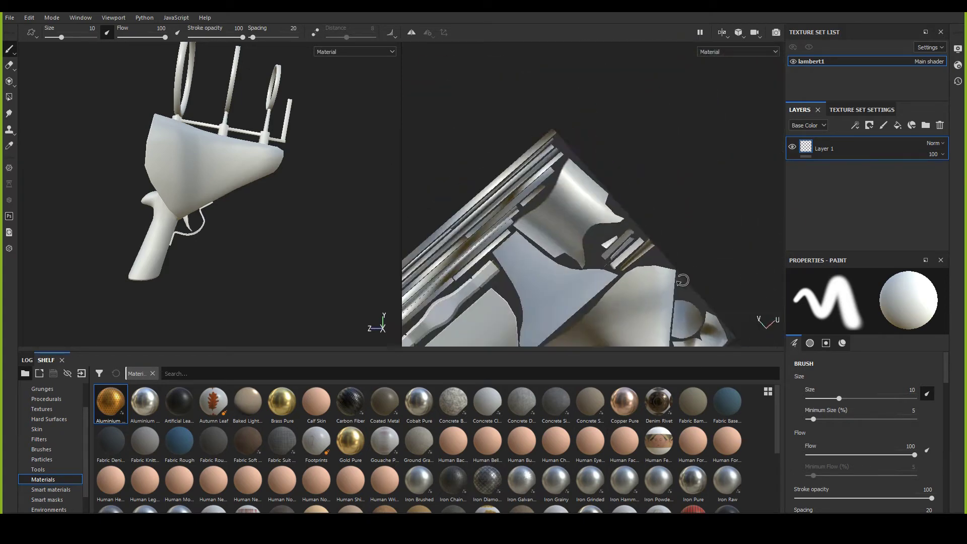
alt+right_drag(679, 267, 636, 219)
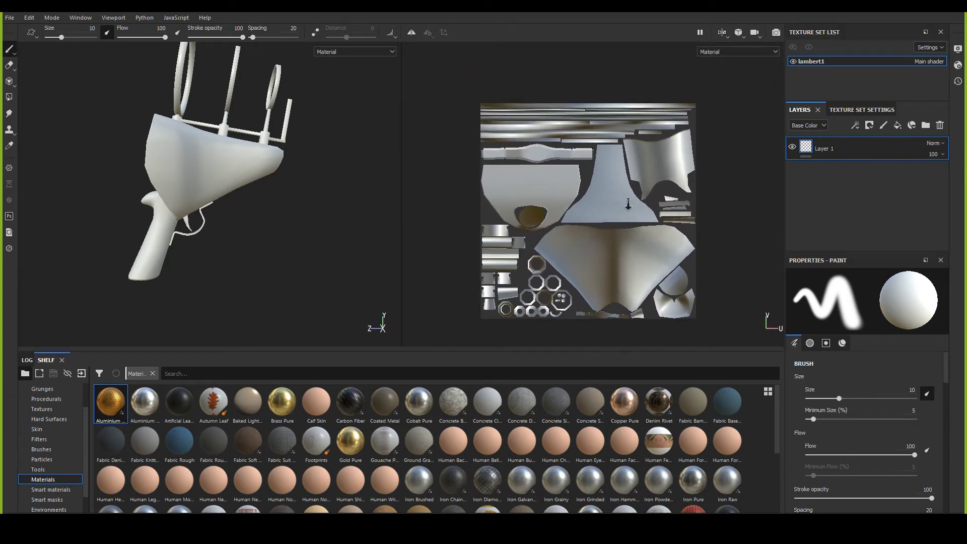
alt+middle_drag(560, 205, 567, 204)
alt+right_drag(566, 205, 576, 244)
alt+middle_drag(577, 244, 554, 212)
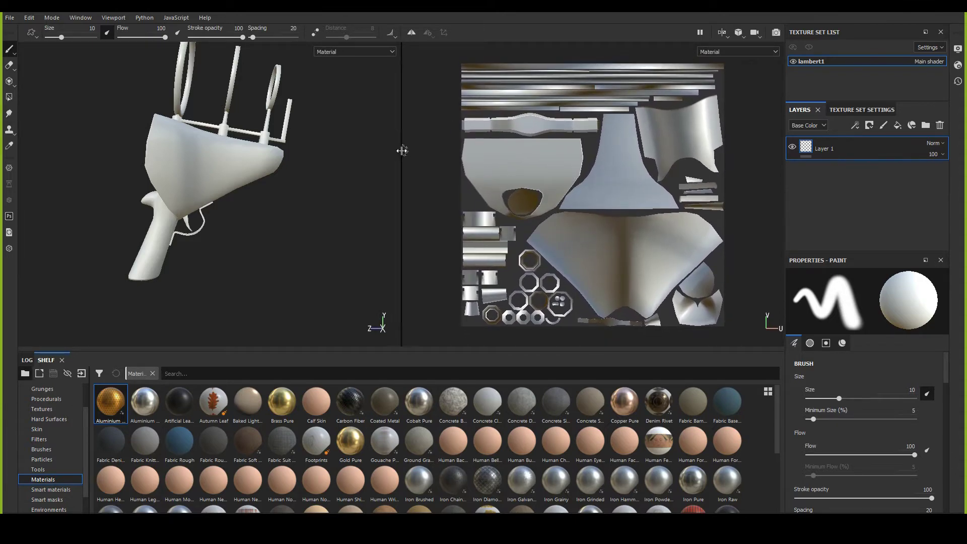
Step: Try the 3D only and 2D only viewport layouts, and return to the combined 3D/2D layout
drag(401, 149, 420, 149)
click(725, 32)
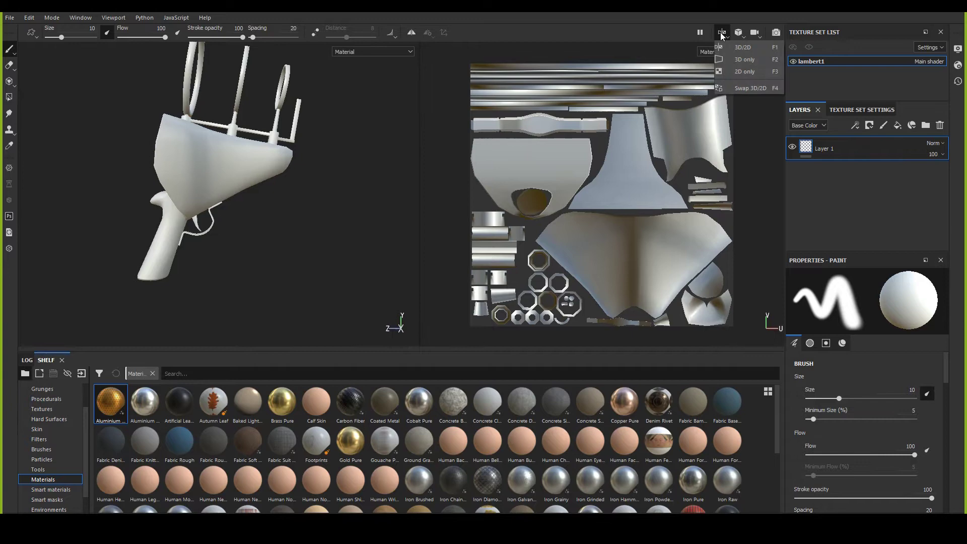
click(738, 60)
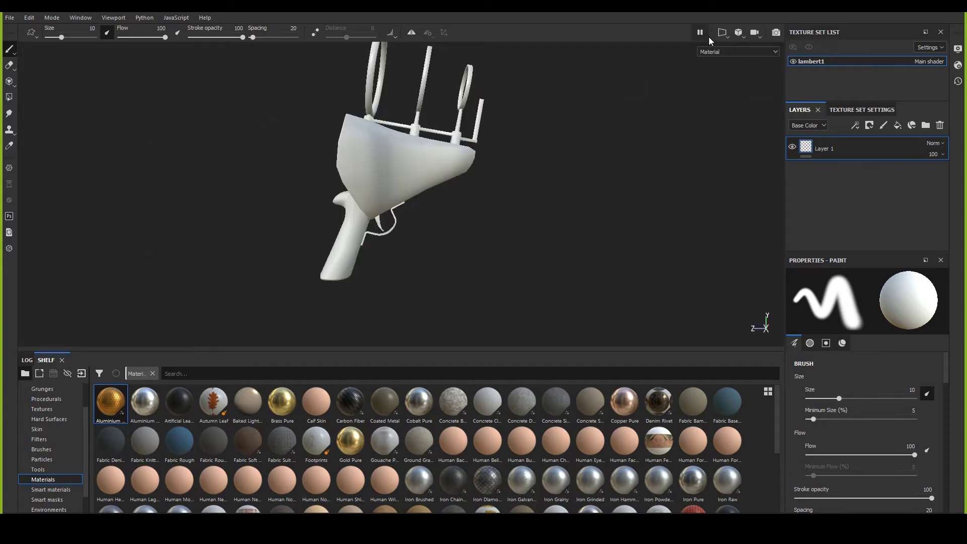
click(722, 32)
click(740, 72)
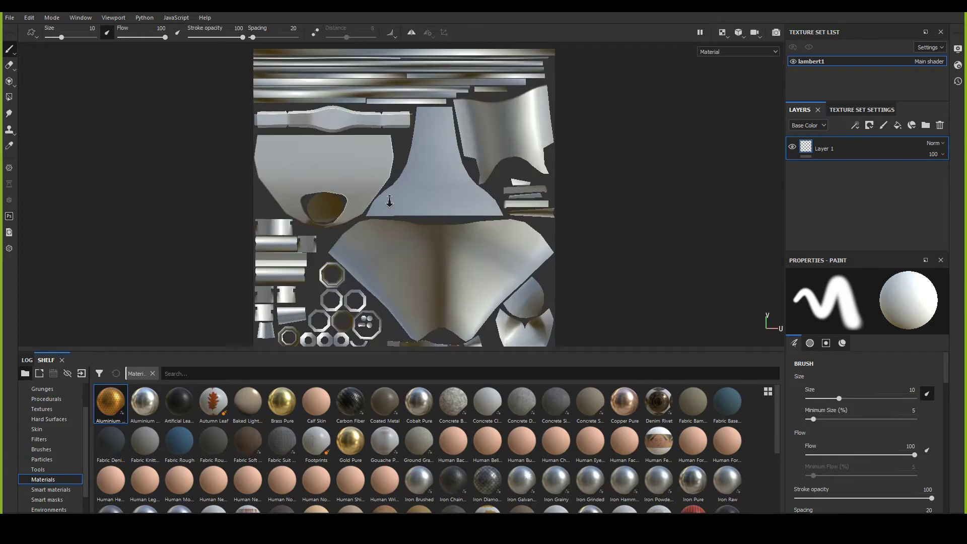
click(723, 33)
click(730, 51)
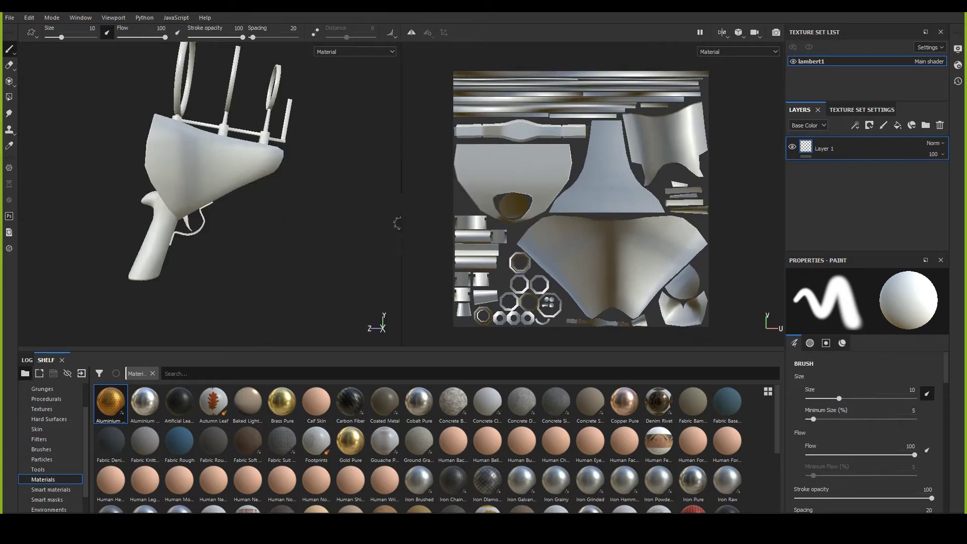
Step: Enlarge the 3D view by widening it against the 2D view and reducing the shelf's height
drag(402, 223, 471, 232)
drag(403, 350, 403, 430)
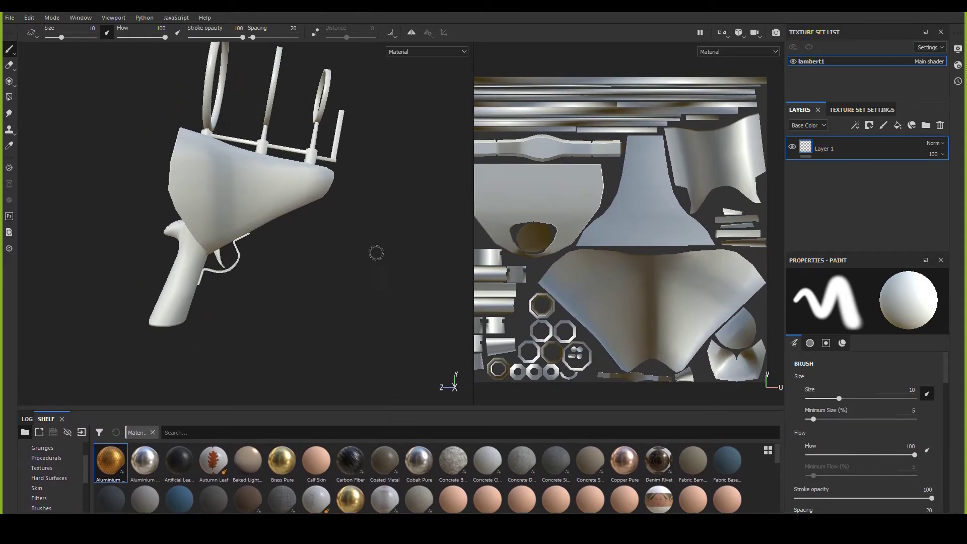
alt+drag(376, 252, 417, 225)
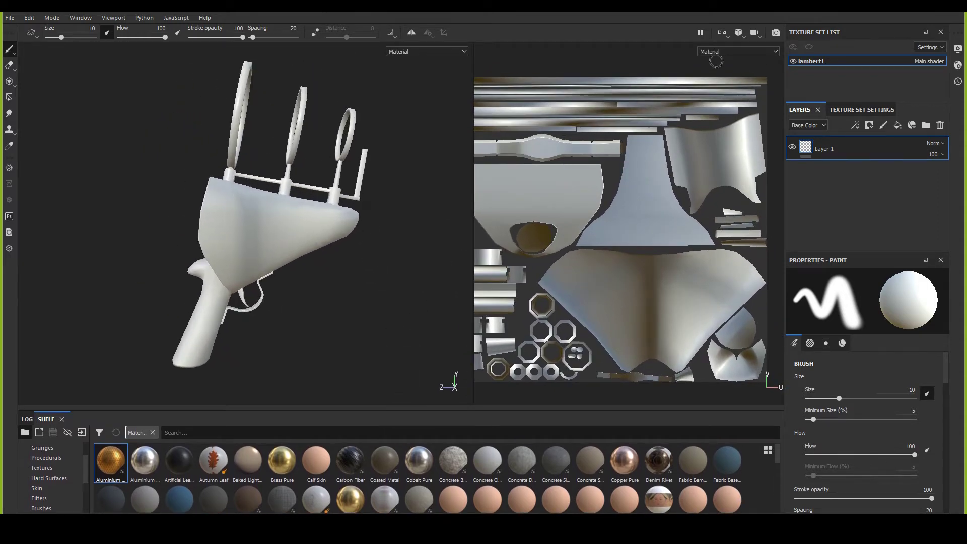
Step: Compare the orthographic and perspective cameras on the mesh, ending in perspective with the mesh framed
click(739, 33)
click(749, 61)
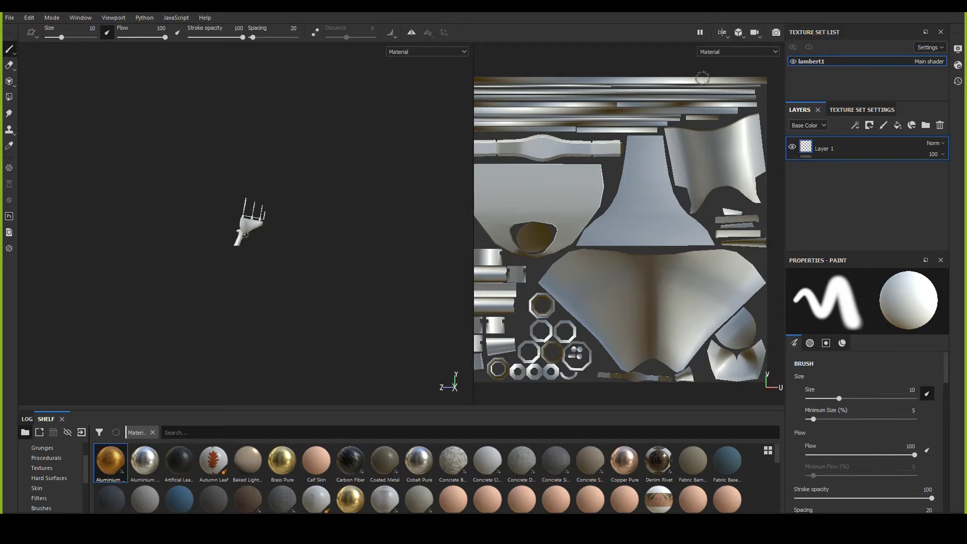
alt+right_drag(367, 372, 262, 302)
alt+drag(252, 292, 181, 213)
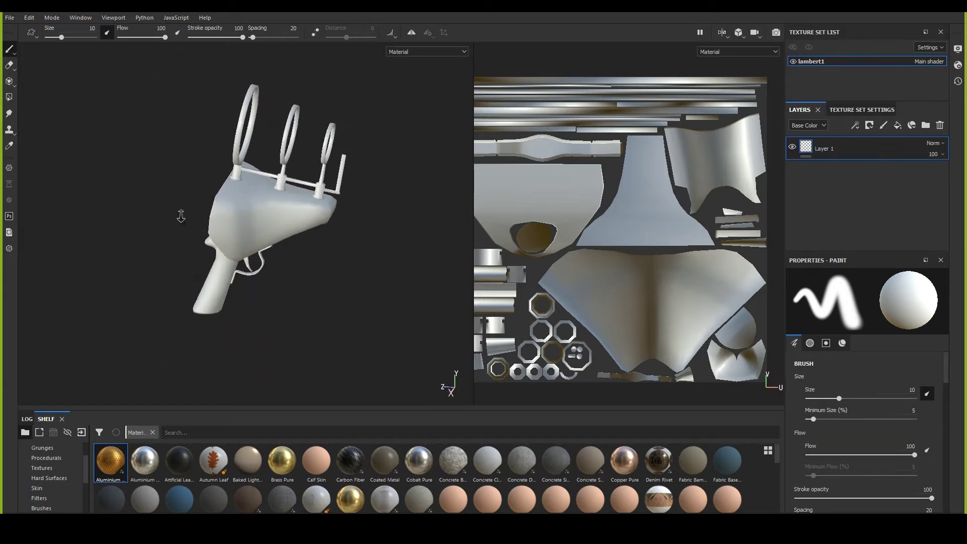
click(739, 33)
click(746, 48)
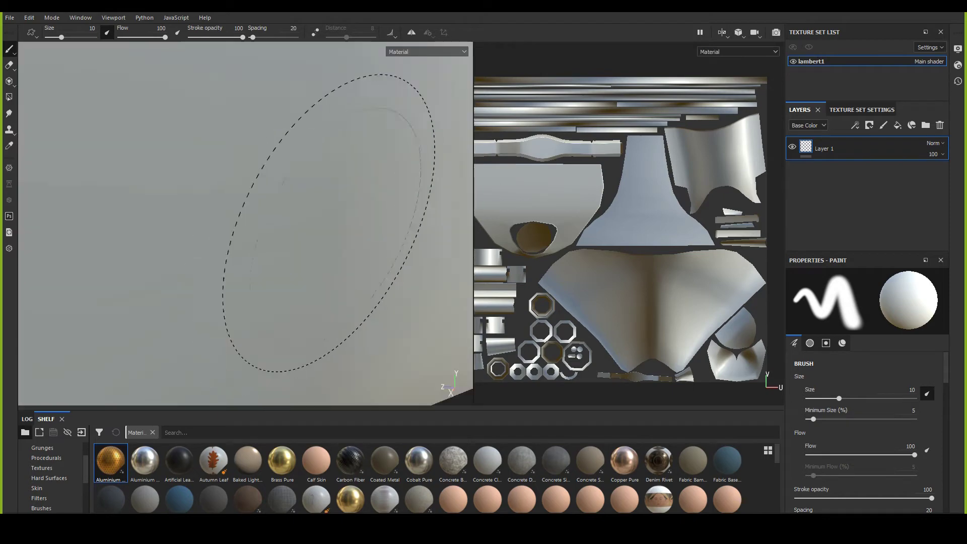
alt+right_drag(353, 242, 194, 129)
key(f)
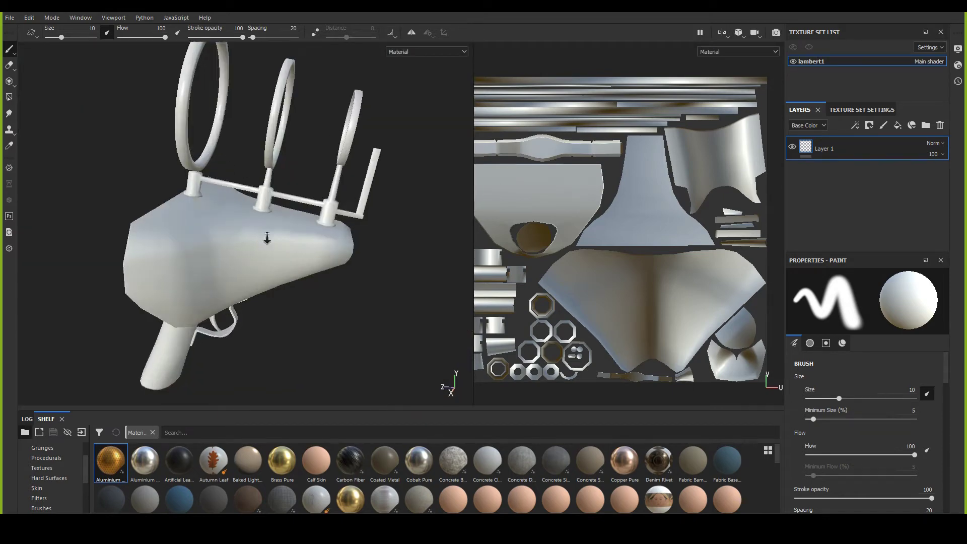
Step: Practise zooming, orbiting and reframing the laser lamp in the perspective 3D view
alt+right_drag(265, 233, 347, 339)
key(f)
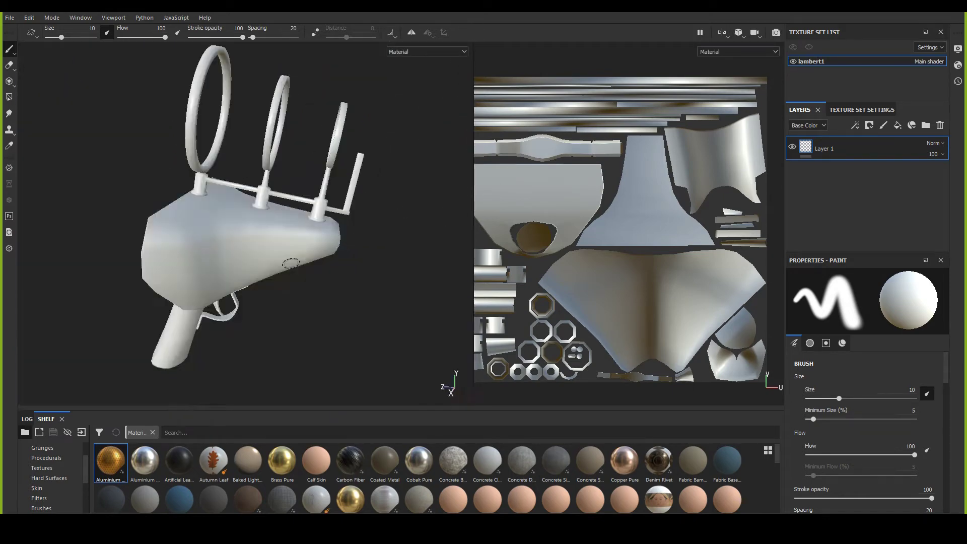
alt+right_drag(195, 173, 322, 316)
alt+drag(322, 315, 390, 192)
key(f)
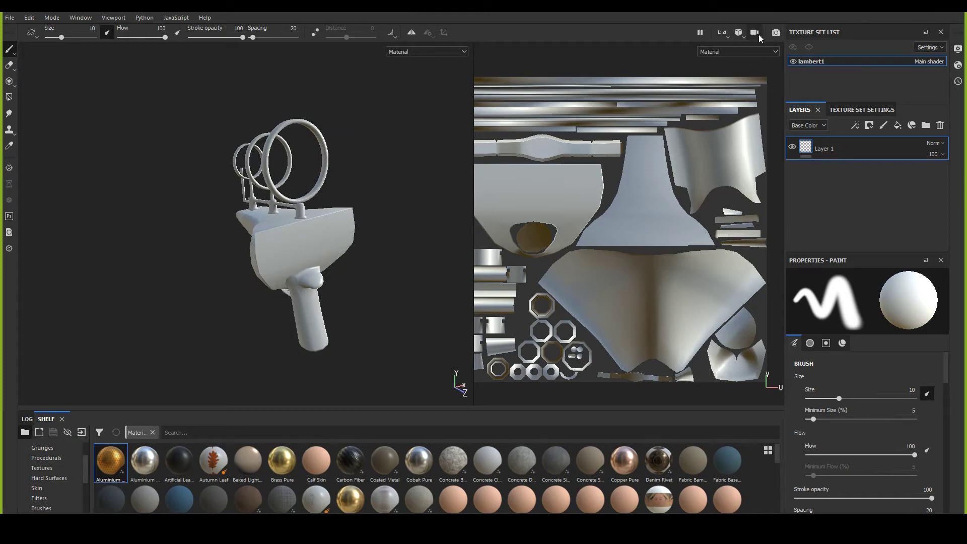
alt+drag(303, 196, 290, 245)
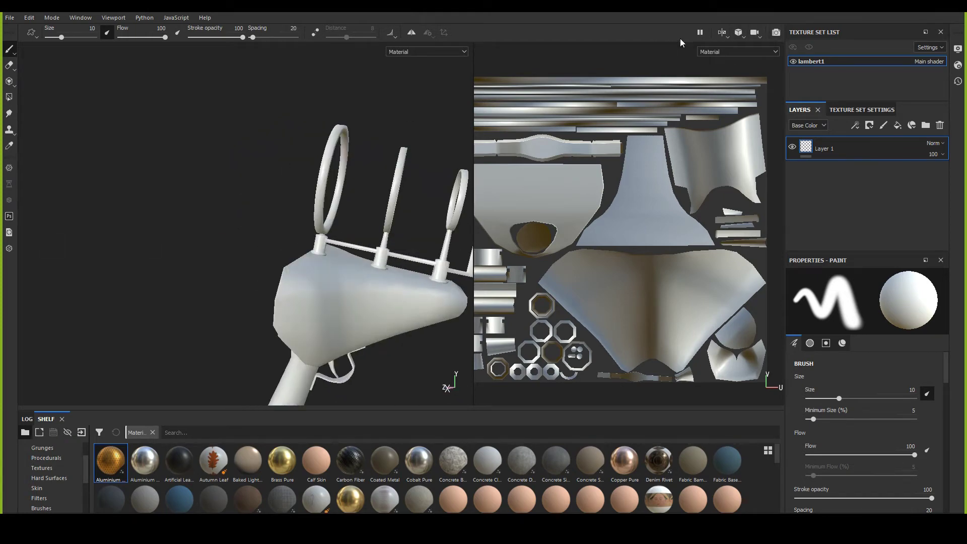
mouse_move(305, 290)
alt+mouse_down()
mouse_move(254, 243)
mouse_move(233, 243)
mouse_move(255, 238)
mouse_move(273, 253)
mouse_move(236, 257)
alt+mouse_up()
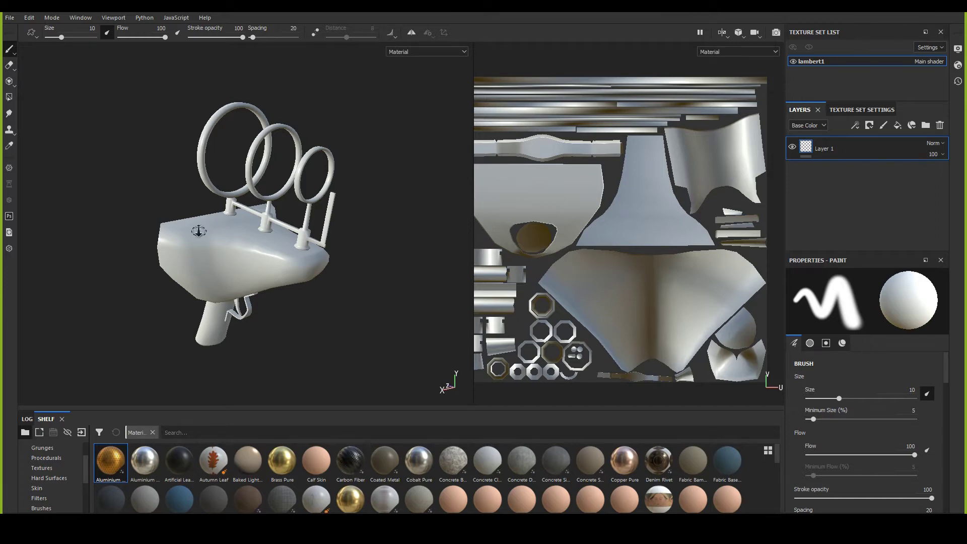
scroll(199, 232, up, 2)
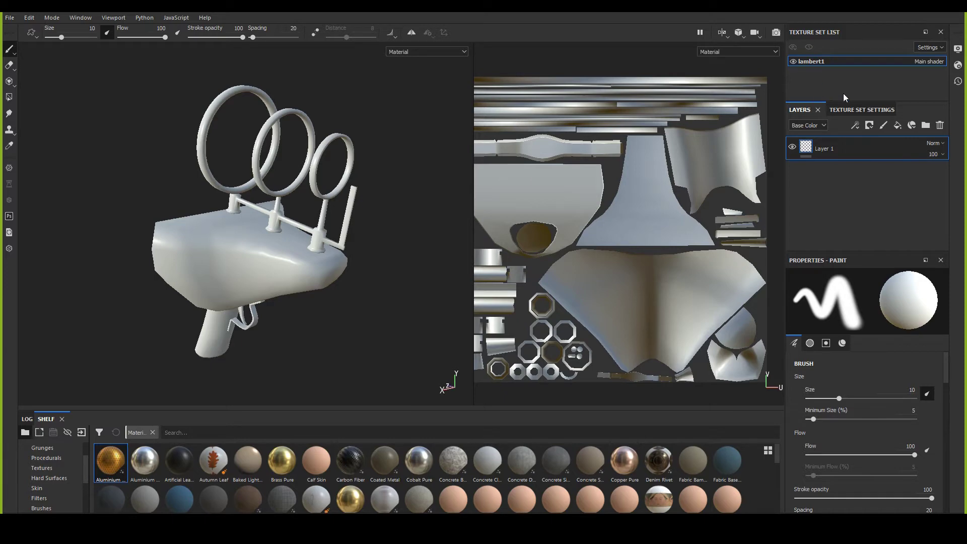
Step: Examine the trigger and its guard up close from several angles
alt+drag(369, 138, 232, 214)
alt+middle_drag(233, 214, 244, 184)
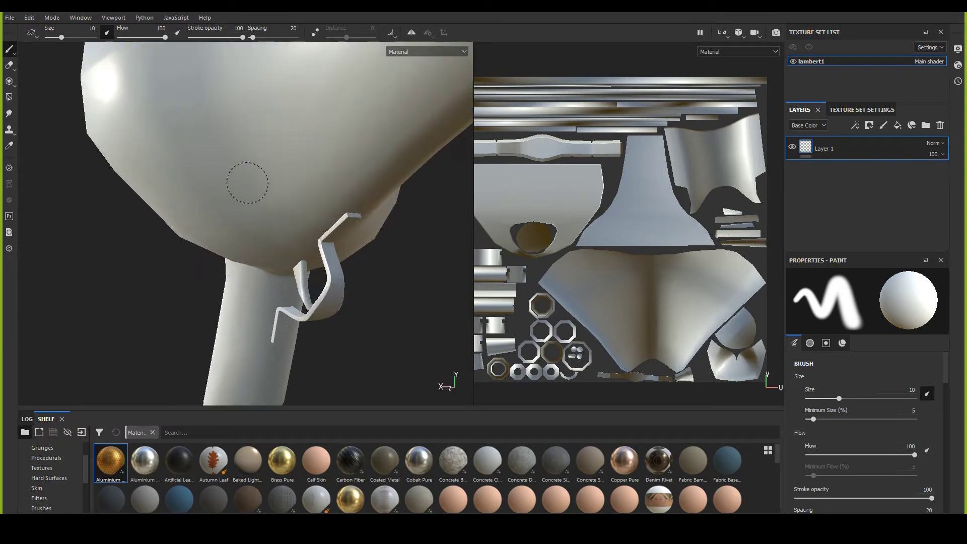
scroll(244, 183, up, 8)
alt+middle_drag(298, 217, 320, 247)
scroll(343, 255, up, 3)
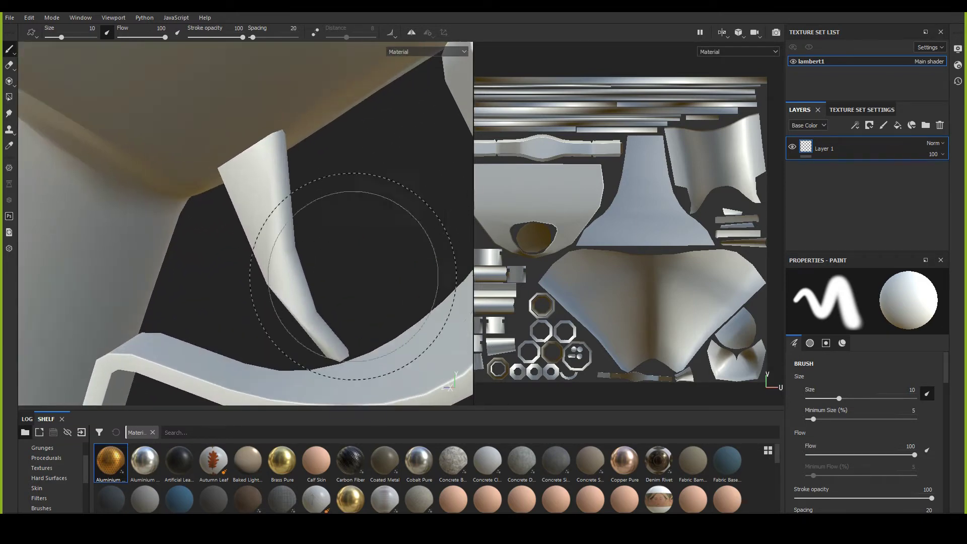
alt+drag(343, 254, 356, 272)
scroll(302, 237, down, 2)
mouse_move(227, 189)
alt+mouse_down()
mouse_move(218, 203)
mouse_move(253, 146)
mouse_move(236, 221)
alt+mouse_up()
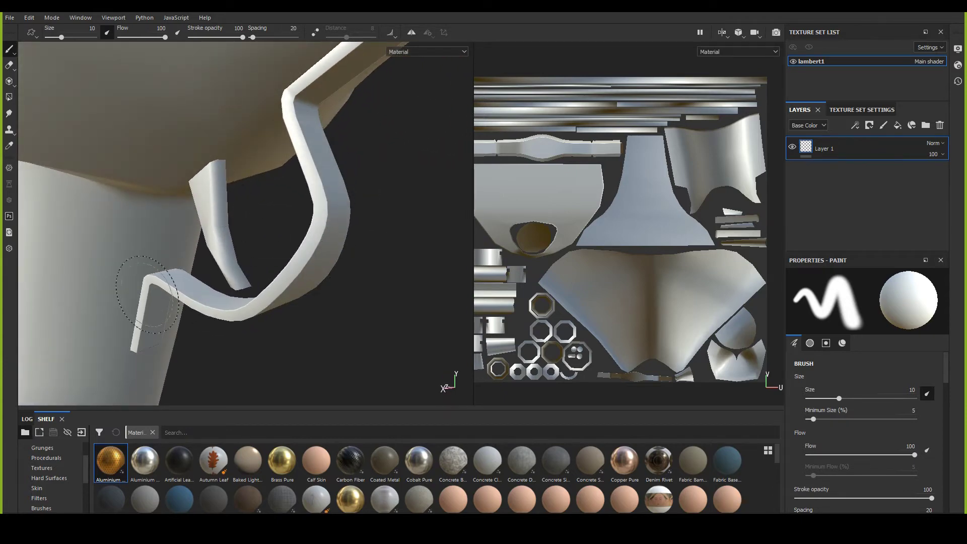
mouse_move(141, 281)
alt+mouse_down()
mouse_move(214, 309)
mouse_move(195, 234)
mouse_move(262, 199)
alt+mouse_up()
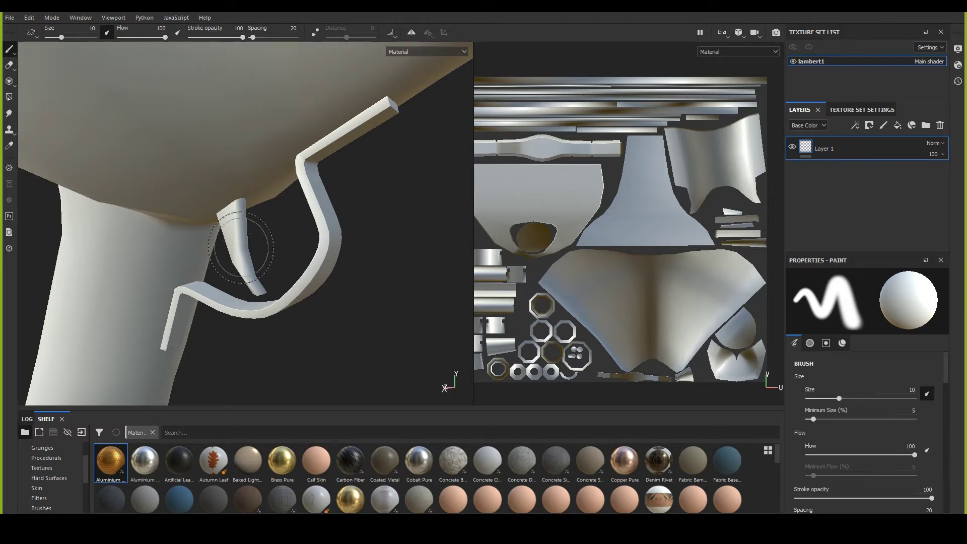
alt+drag(255, 242, 173, 179)
scroll(199, 210, up, 3)
mouse_move(199, 210)
alt+mouse_down()
mouse_move(319, 266)
mouse_move(303, 232)
alt+mouse_up()
Step: Reduce the brush size to 2.9 and try painting strokes on the body's underside around the trigger
ctrl+right_drag(303, 232, 309, 220)
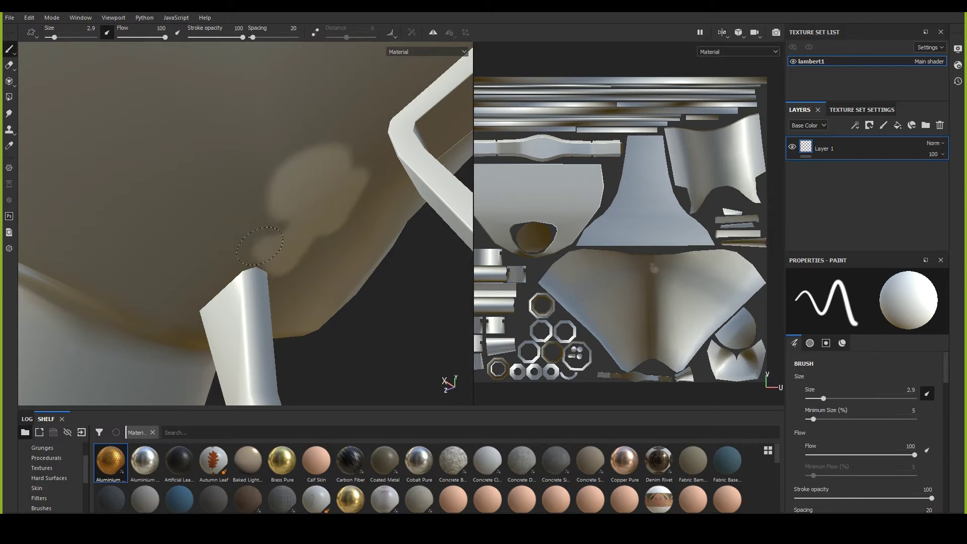
alt+drag(234, 268, 134, 264)
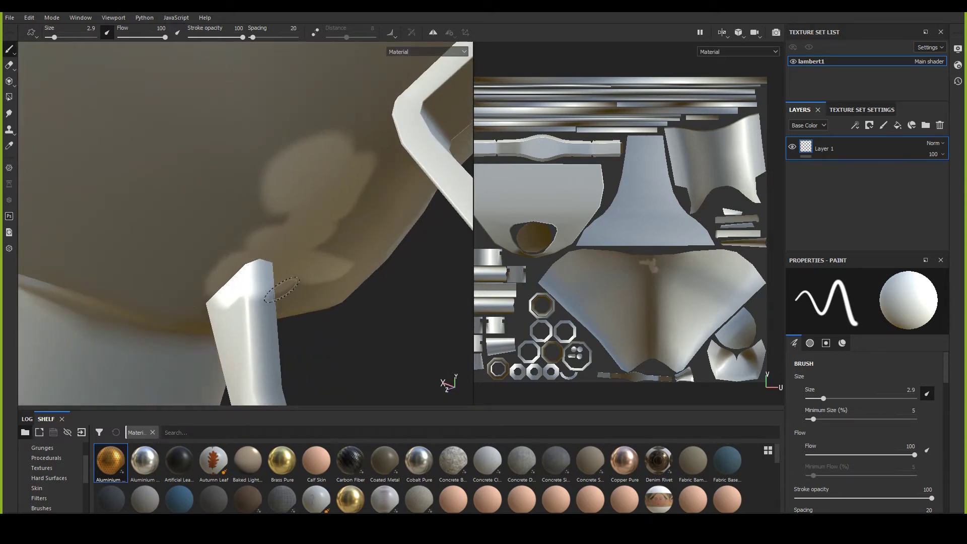
alt+drag(280, 295, 251, 254)
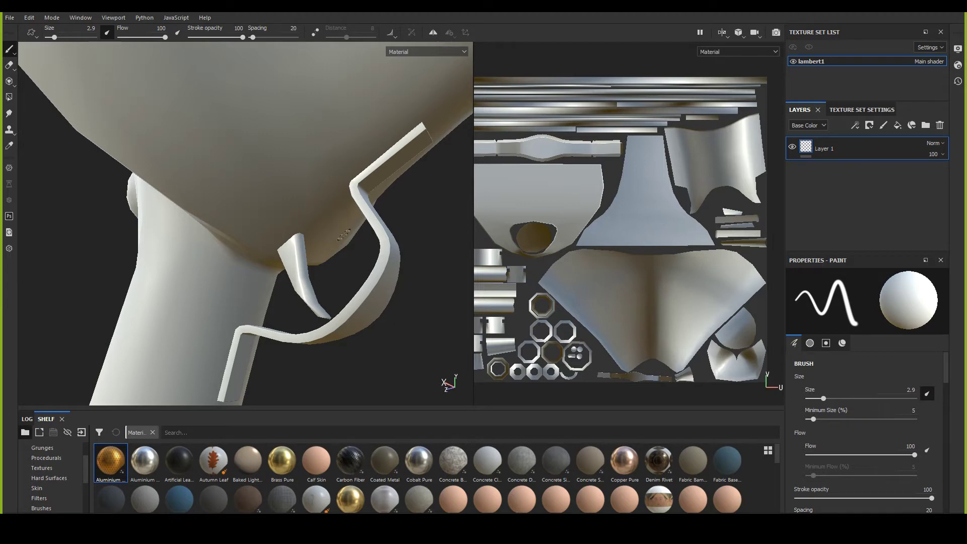
alt+drag(344, 235, 289, 221)
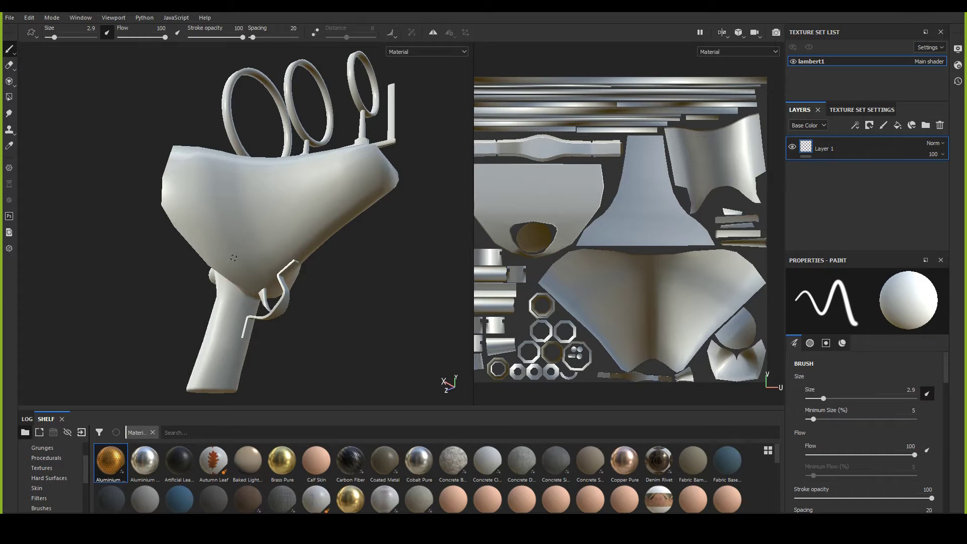
scroll(217, 237, up, 2)
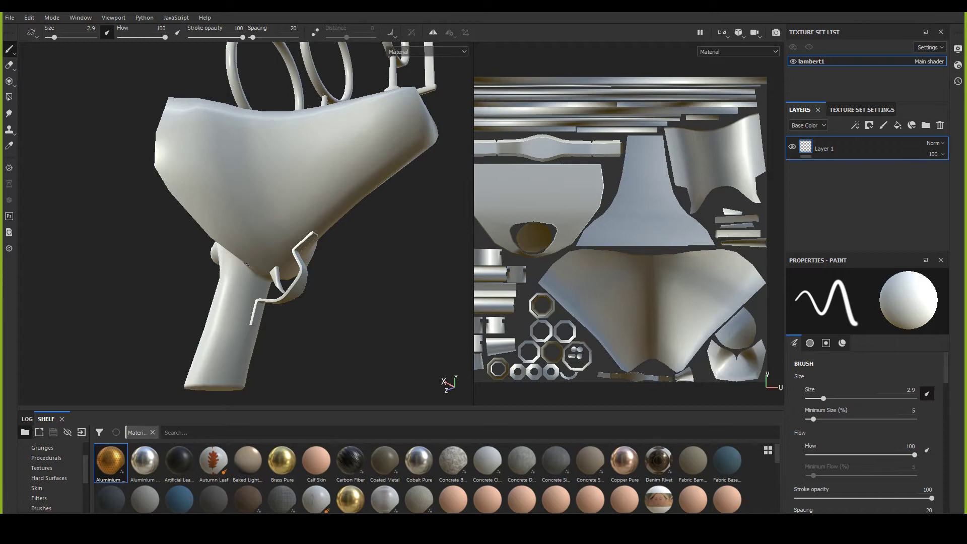
Step: Open Maya 2020 and inspect the laser lamp model there with the Move tool active
key(super)
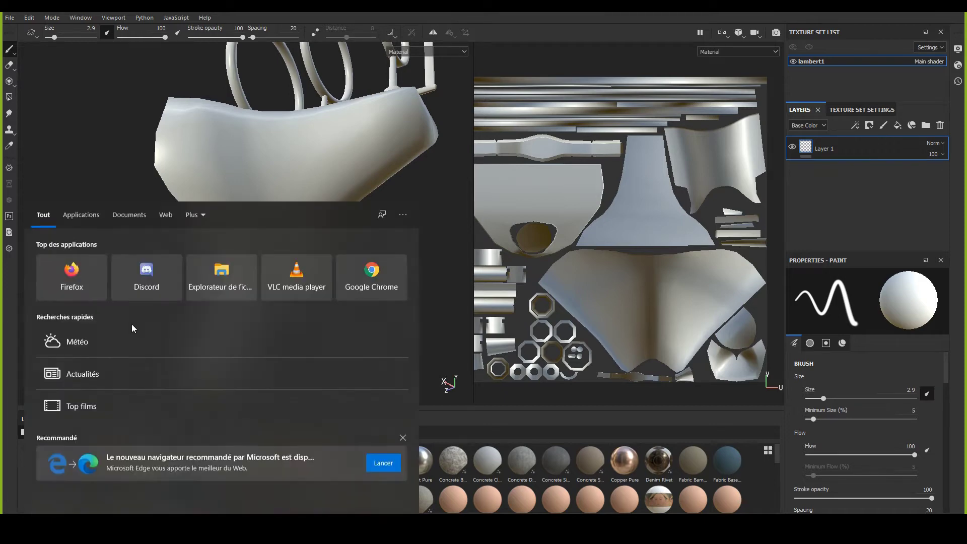
text(maya)
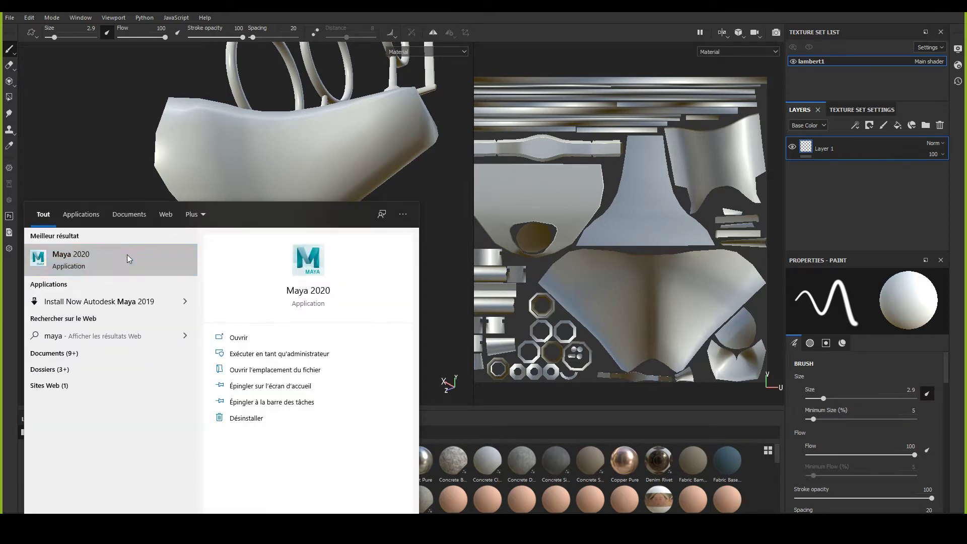
click(127, 254)
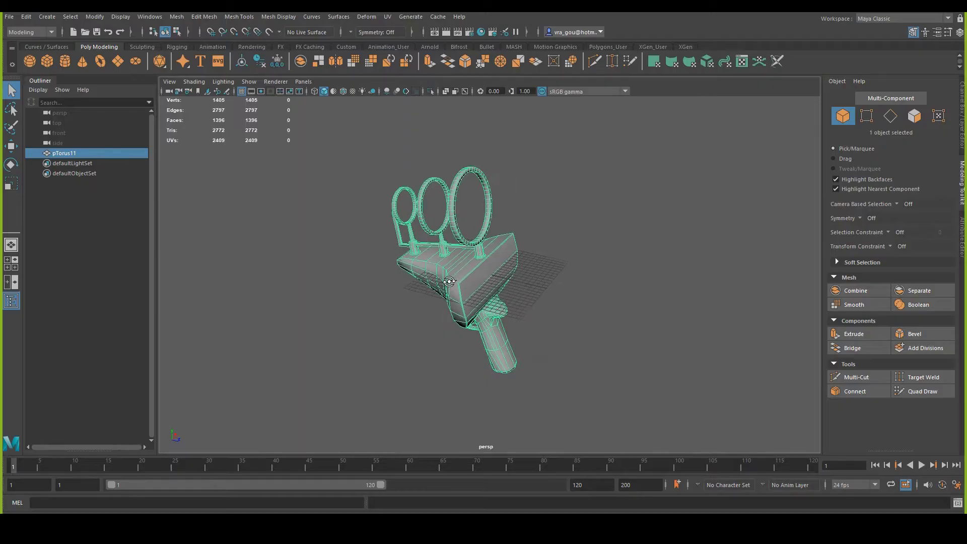
key(w)
alt+drag(444, 365, 353, 280)
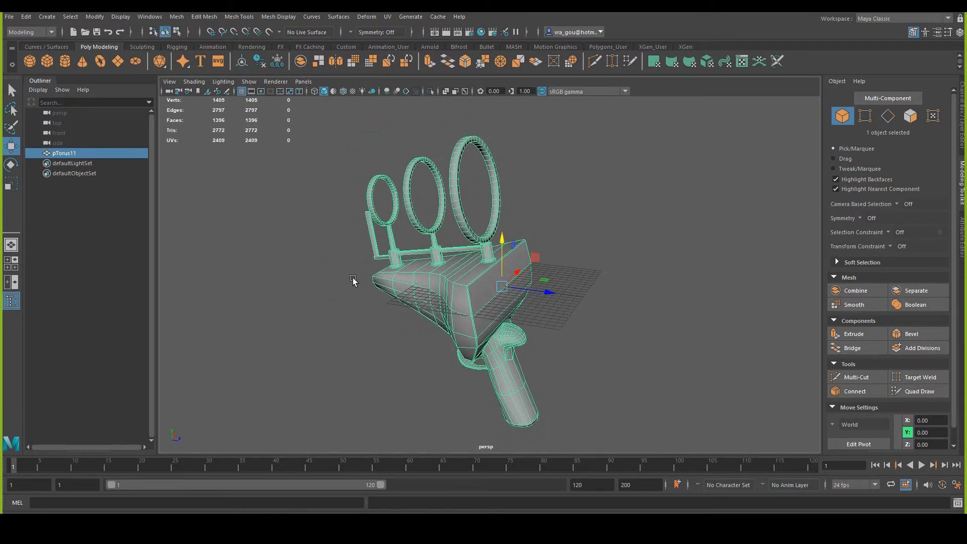
Step: Inspect the laser lamp's UV layout with the checker pattern turned off, and close the UV Editor and UV Toolkit
click(742, 61)
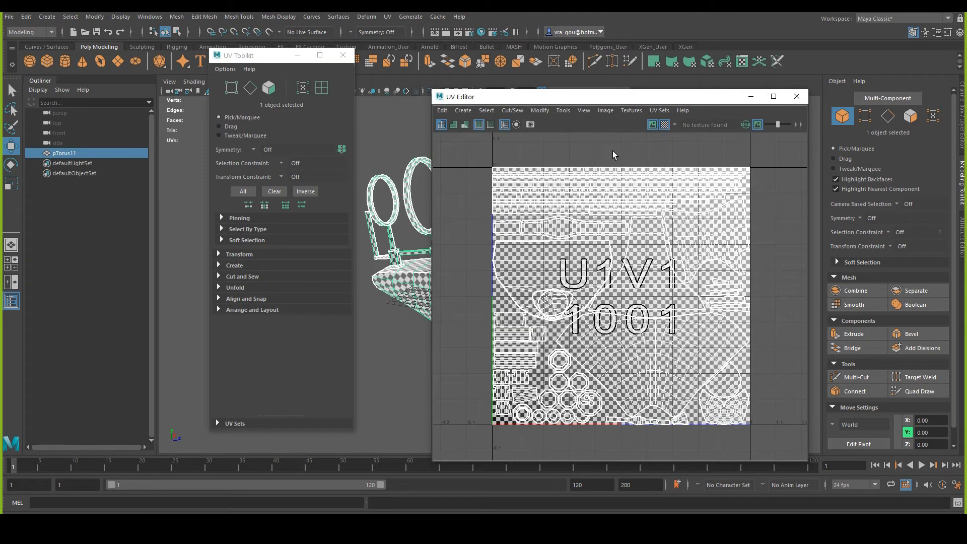
click(665, 124)
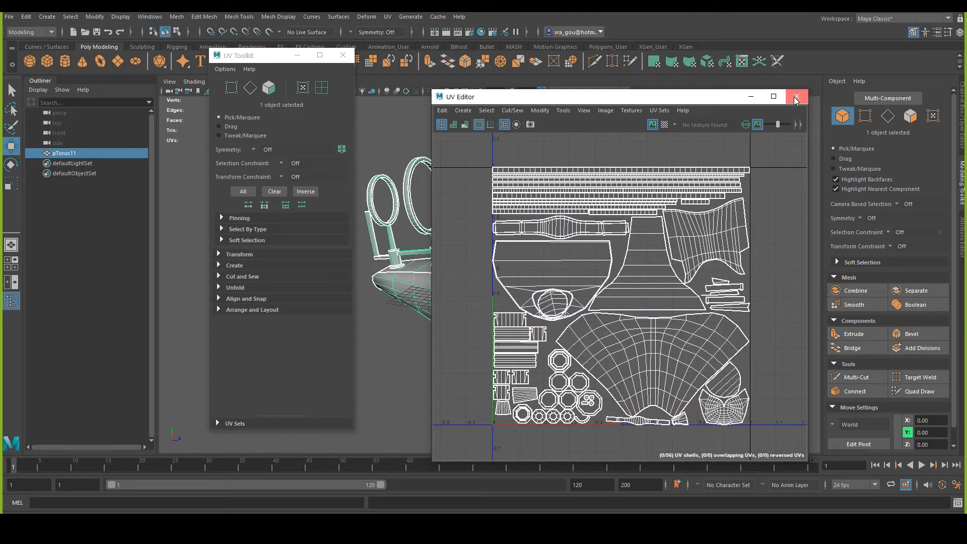
click(796, 96)
click(343, 55)
Step: Deselect the laser lamp and examine its body, rings and handle from several angles
click(611, 240)
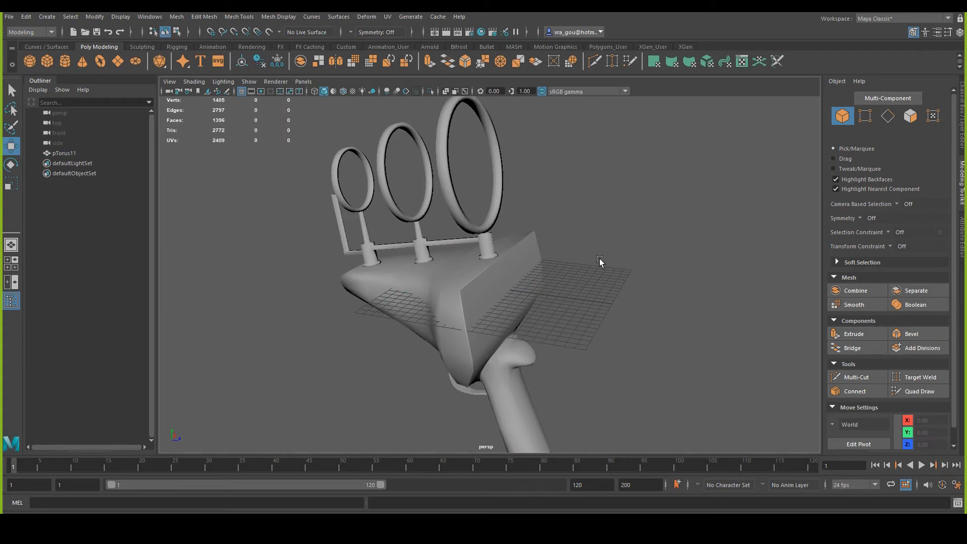
alt+drag(625, 276, 623, 240)
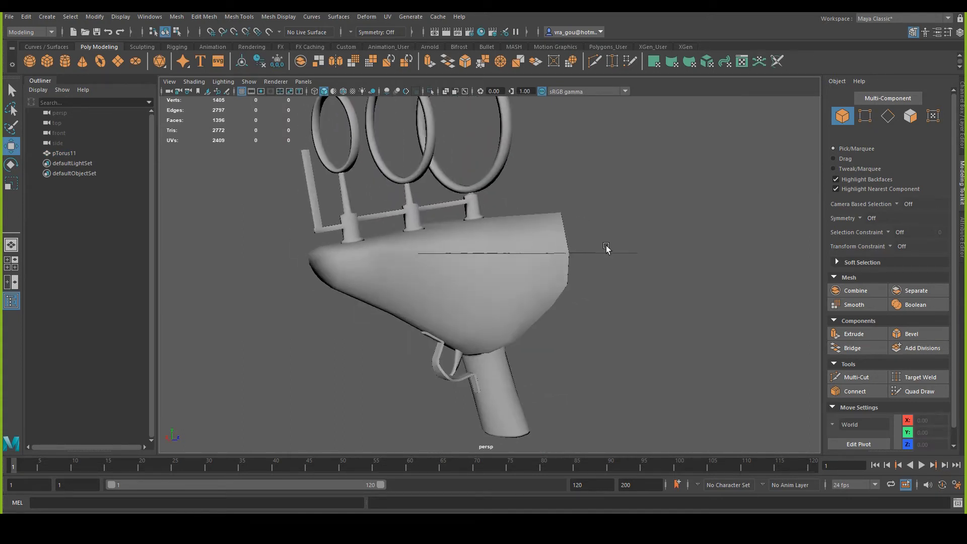
alt+drag(606, 248, 475, 246)
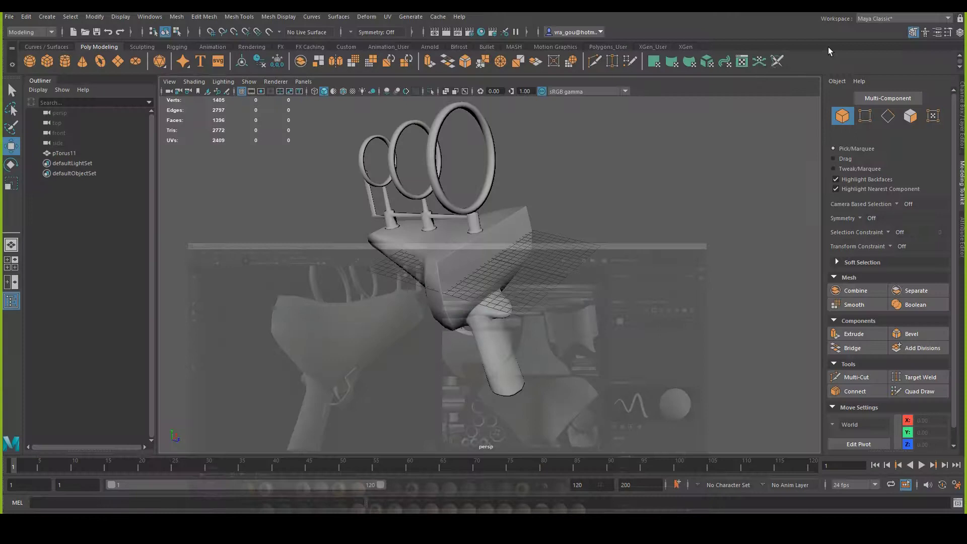
mouse_move(438, 279)
alt+mouse_down()
mouse_move(446, 302)
mouse_move(393, 287)
alt+mouse_up()
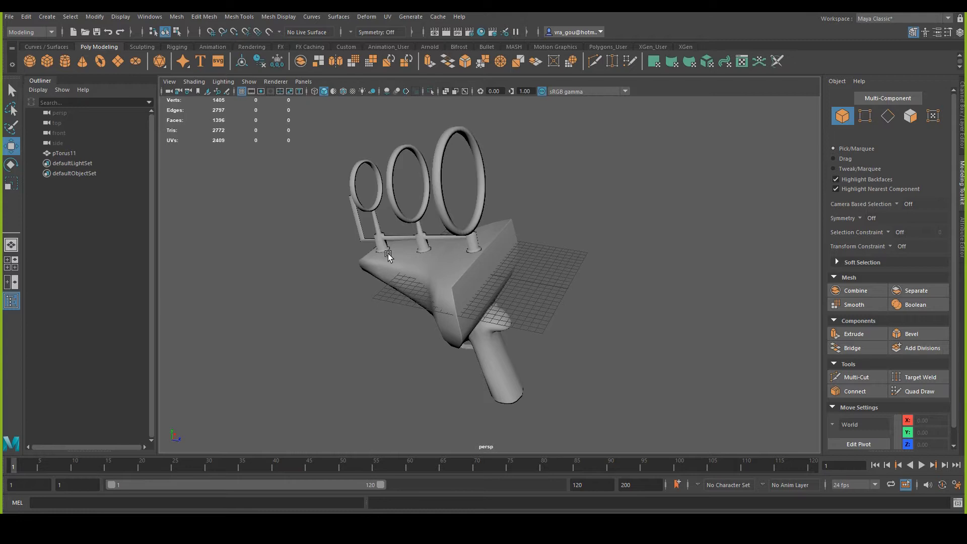
alt+drag(418, 247, 422, 276)
scroll(447, 151, up, 3)
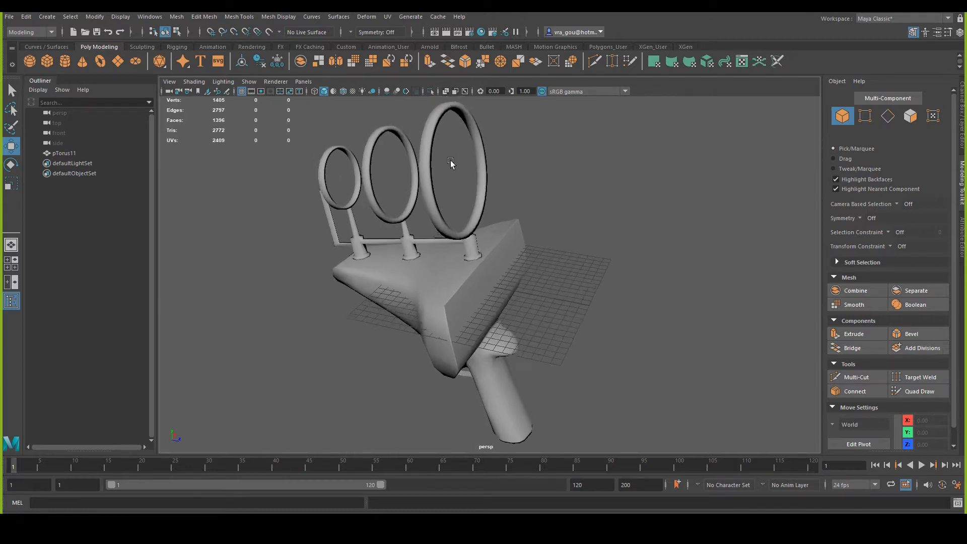
Step: Open the Hypershade, enlarge its window and widen the list of node types
click(482, 31)
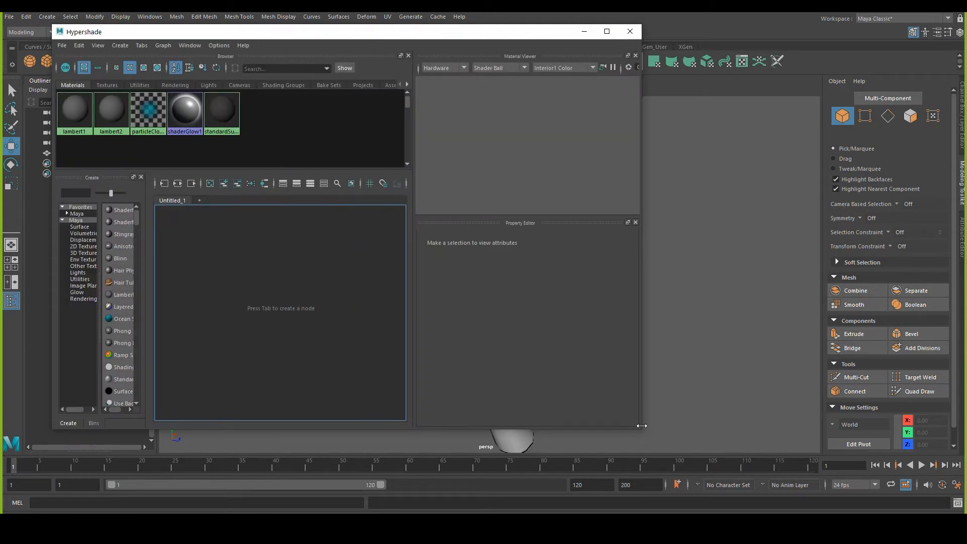
drag(638, 433, 739, 455)
drag(148, 281, 208, 282)
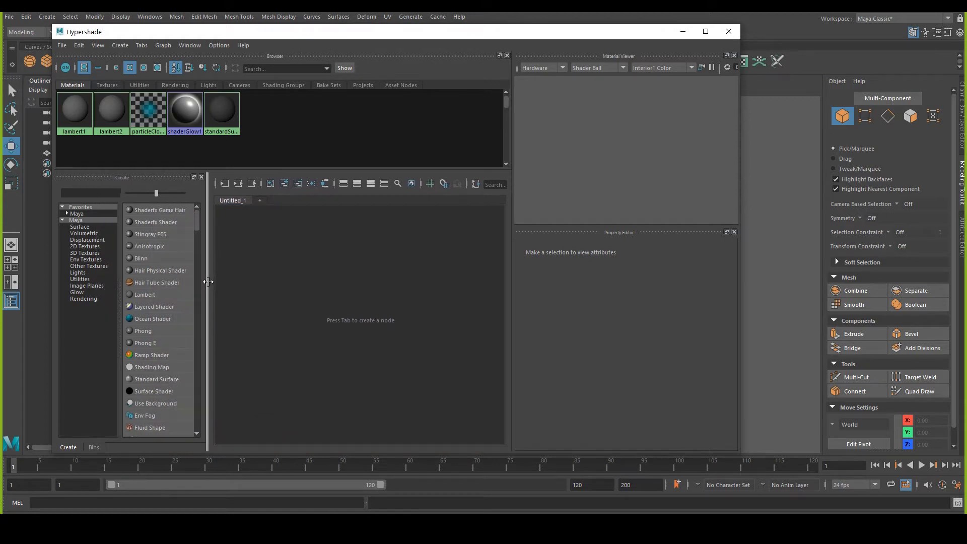
Step: Create a Lambert material and name it Bois
click(140, 294)
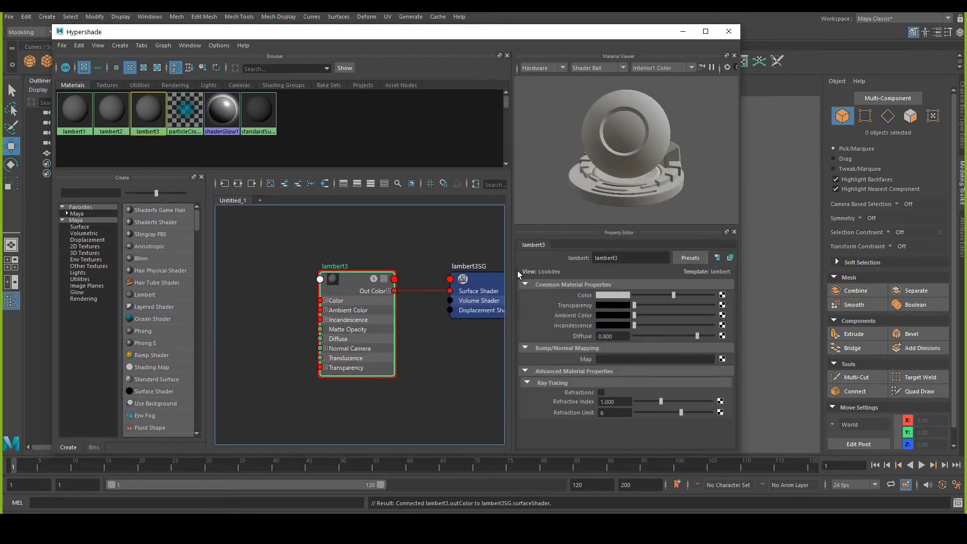
double_click(331, 267)
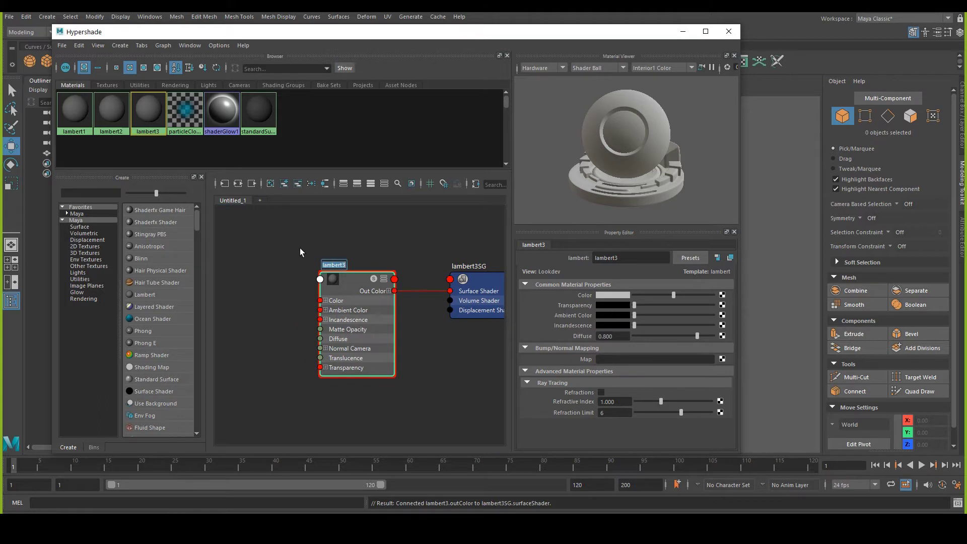
text(Bois)
key(Return)
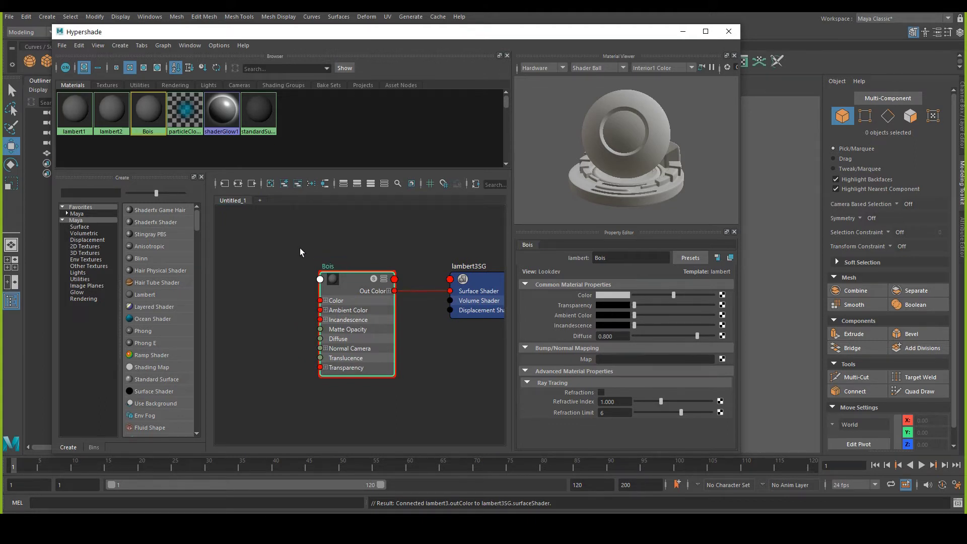
Step: Create a second Lambert material, place its node above Bois and name it Lampe
scroll(321, 297, down, 2)
scroll(315, 295, up, 3)
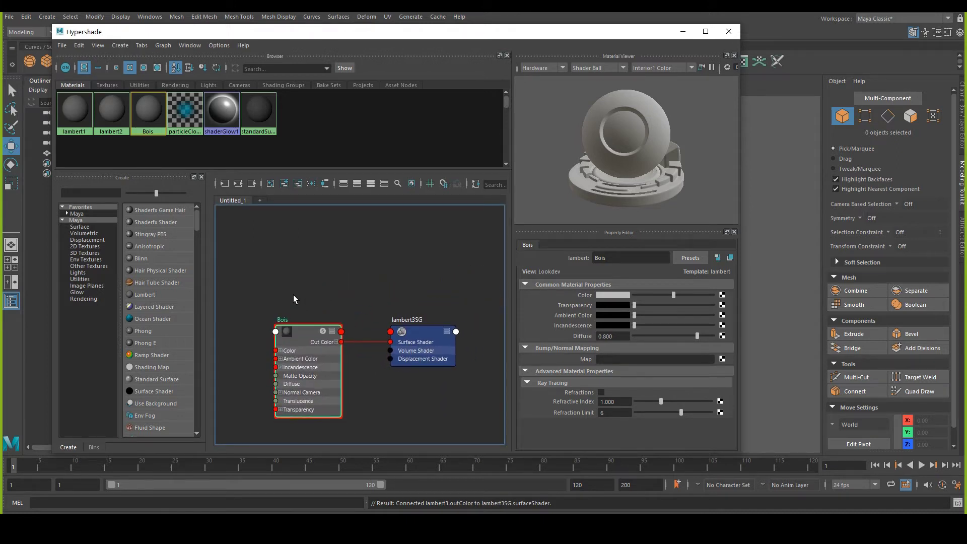
scroll(276, 302, up, 1)
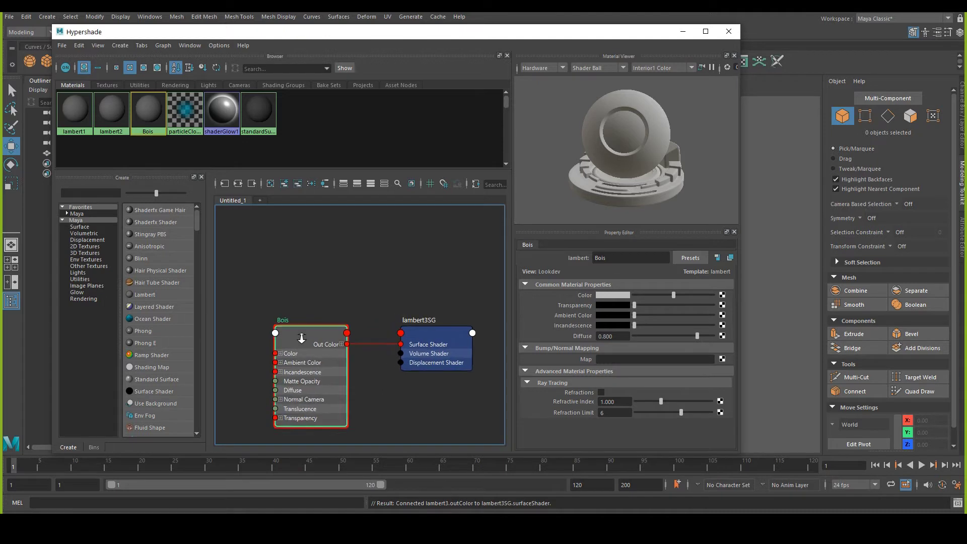
click(145, 294)
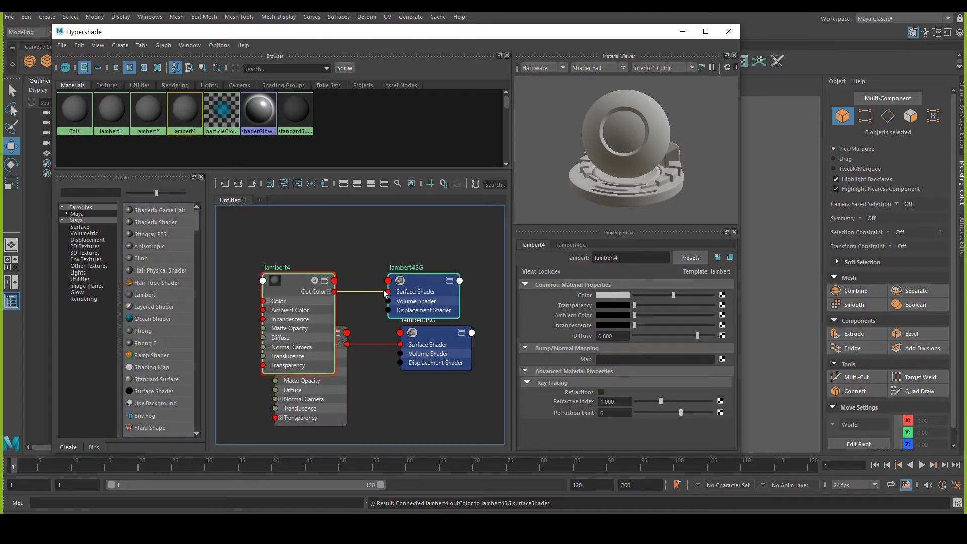
drag(311, 286, 323, 232)
alt+middle_drag(232, 252, 304, 268)
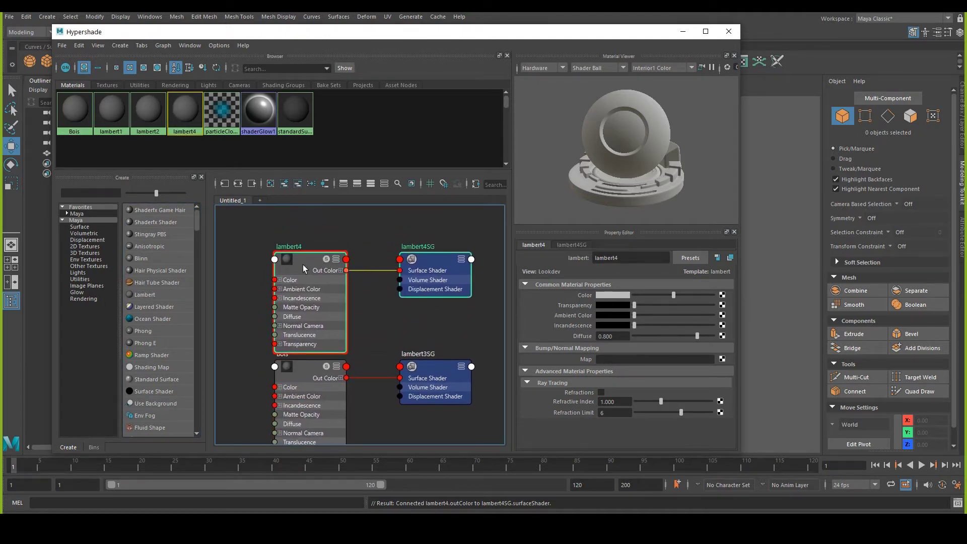
drag(303, 265, 310, 243)
double_click(286, 233)
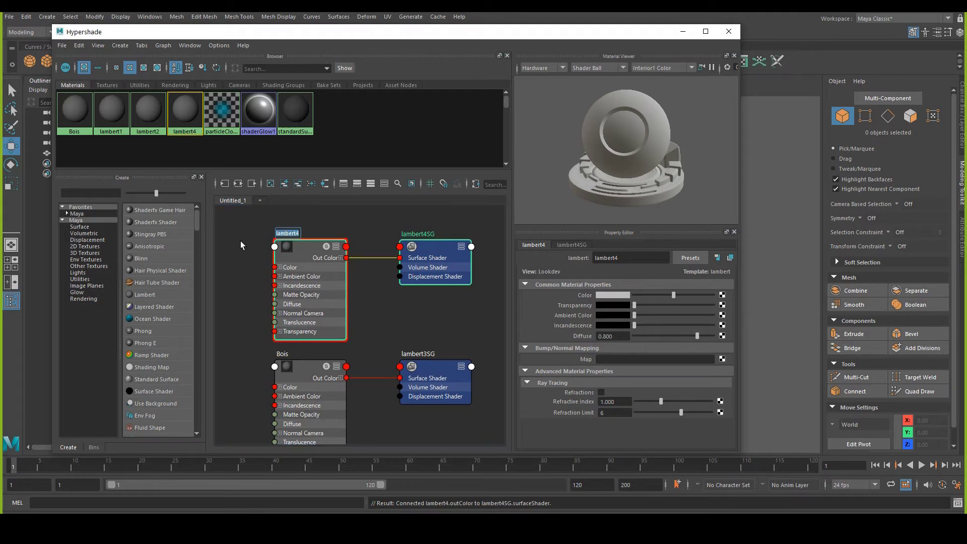
text(Lampe)
key(Return)
Step: Create a third Lambert material above Lampe and name it Metal
alt+right_drag(270, 272, 249, 242)
alt+middle_drag(249, 242, 251, 318)
click(143, 292)
alt+middle_drag(256, 229, 266, 261)
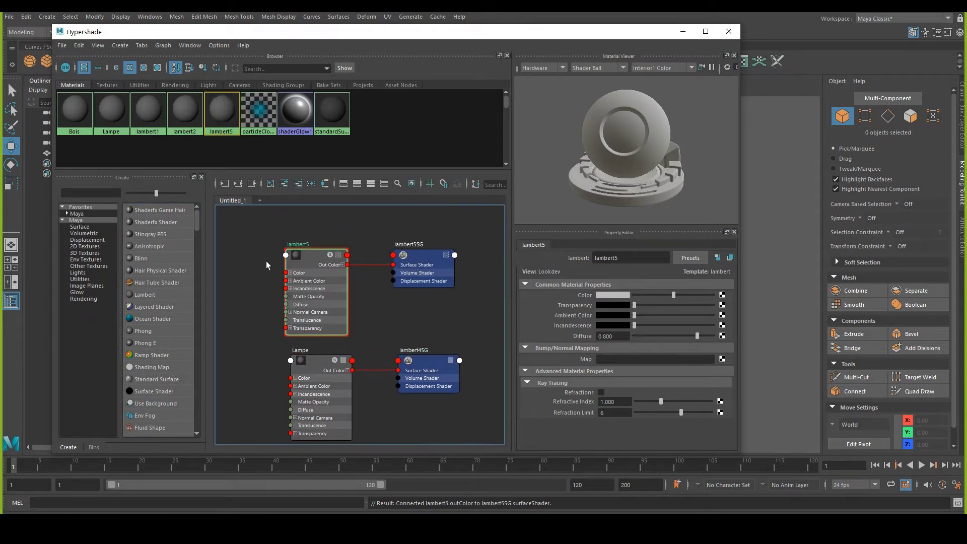
double_click(298, 244)
text(Metal)
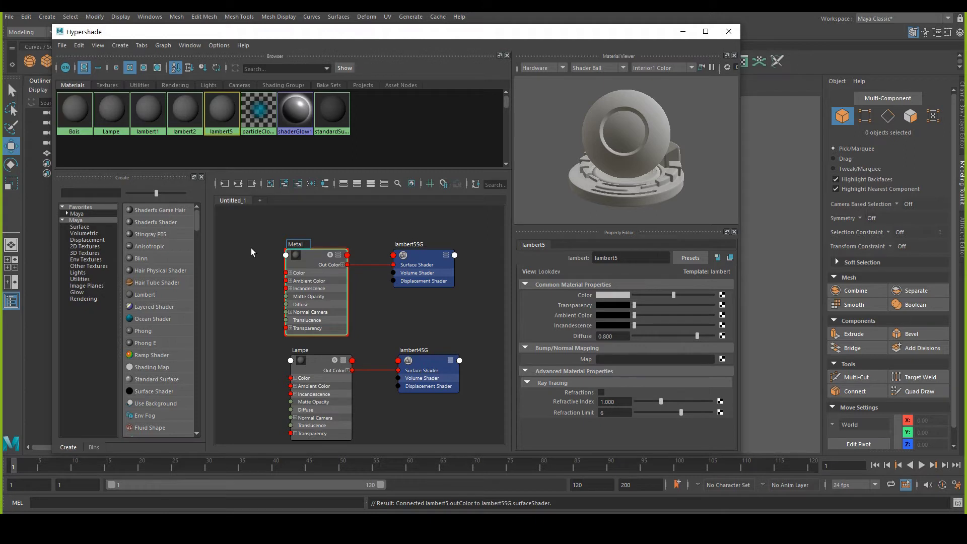
click(251, 247)
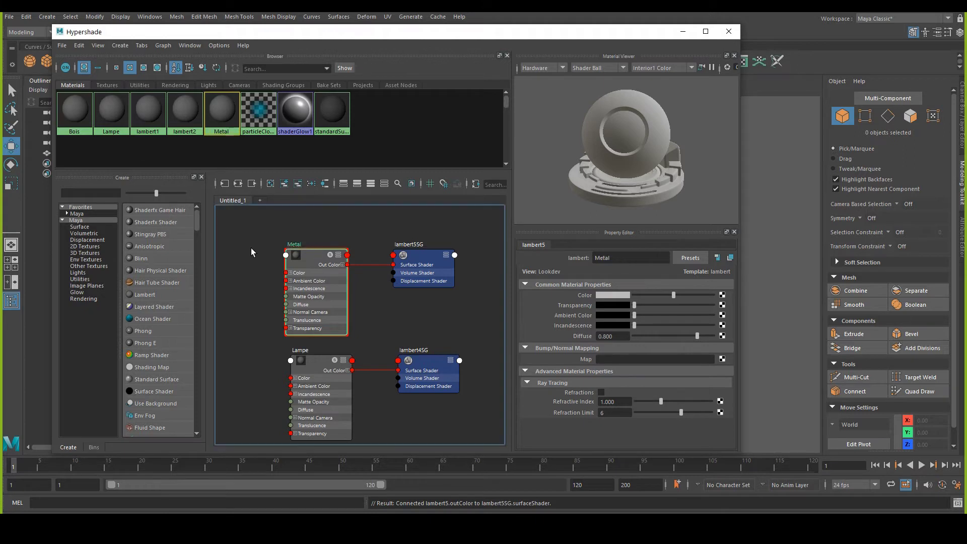
Step: Set the Metal material's color to bright blue and the Lampe material's color to dark yellow
click(607, 296)
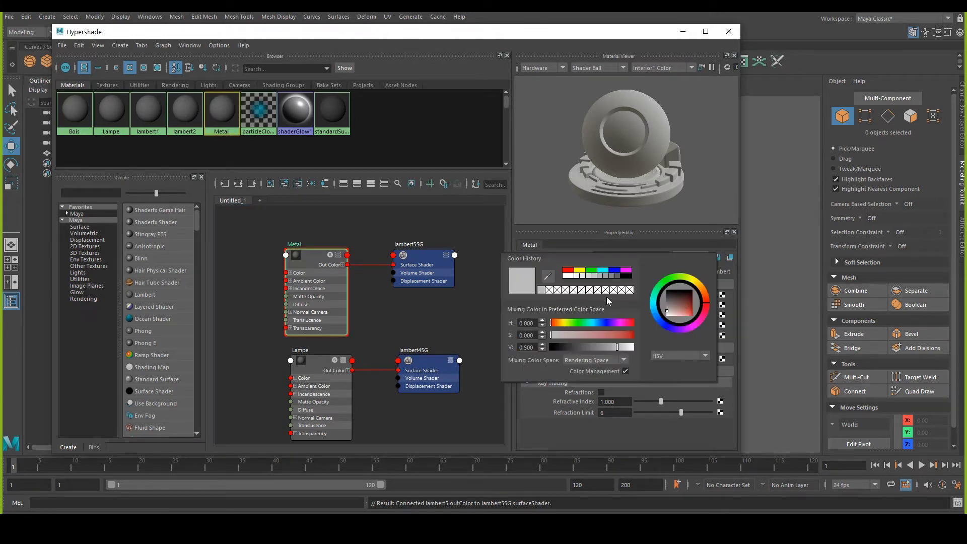
drag(658, 324, 705, 317)
alt+middle_drag(350, 376, 338, 313)
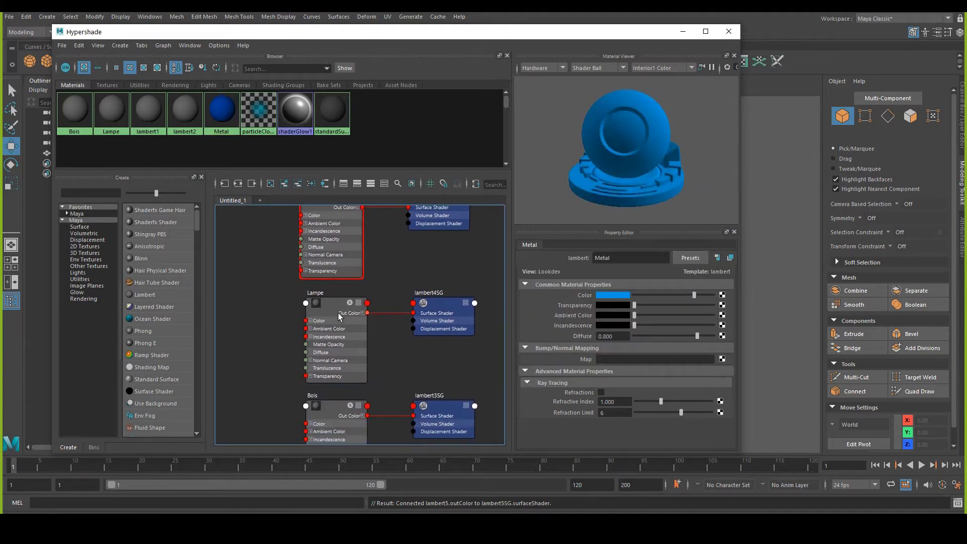
click(348, 311)
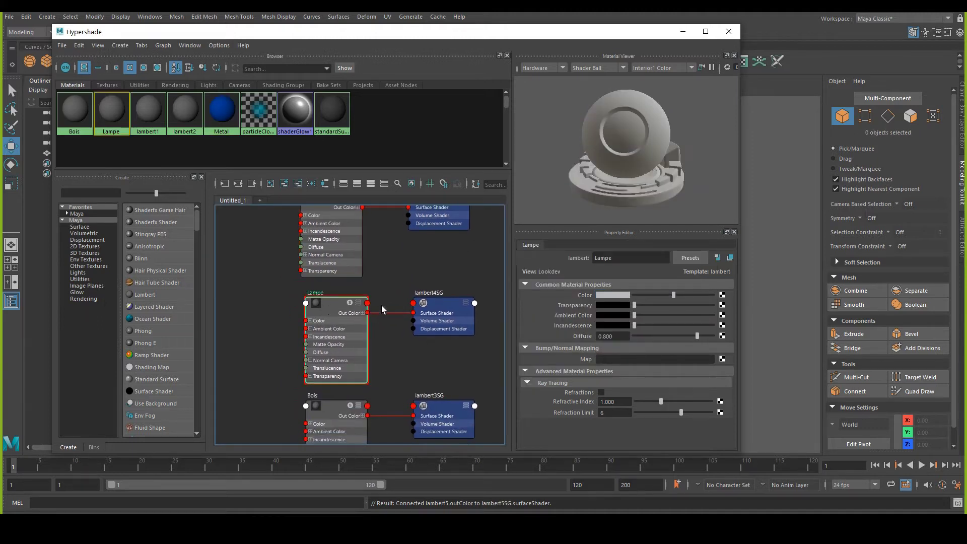
click(612, 294)
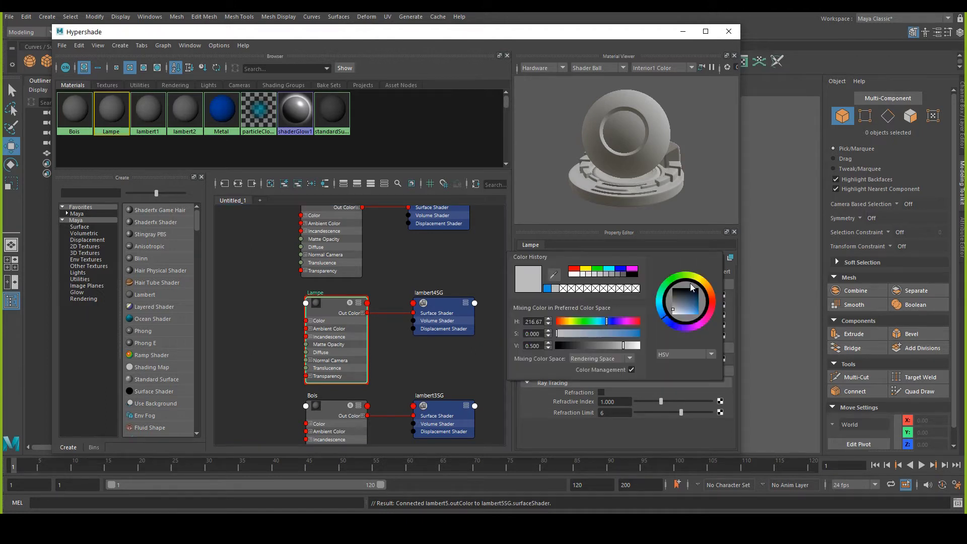
drag(677, 308, 706, 305)
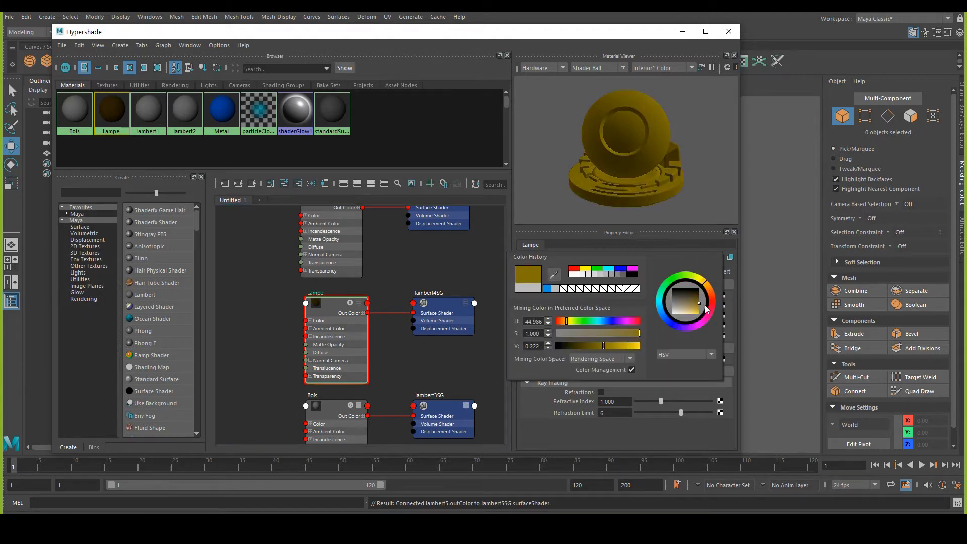
click(400, 282)
Step: Set the Bois material's color to a dark brown by adjusting its hue, saturation and value
alt+middle_drag(363, 376, 365, 321)
click(348, 383)
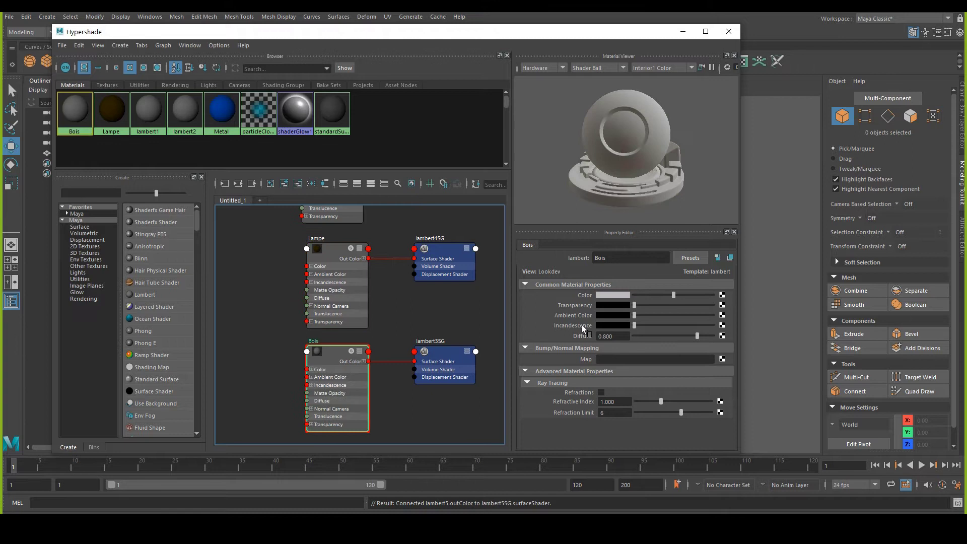
click(612, 294)
drag(712, 309, 684, 307)
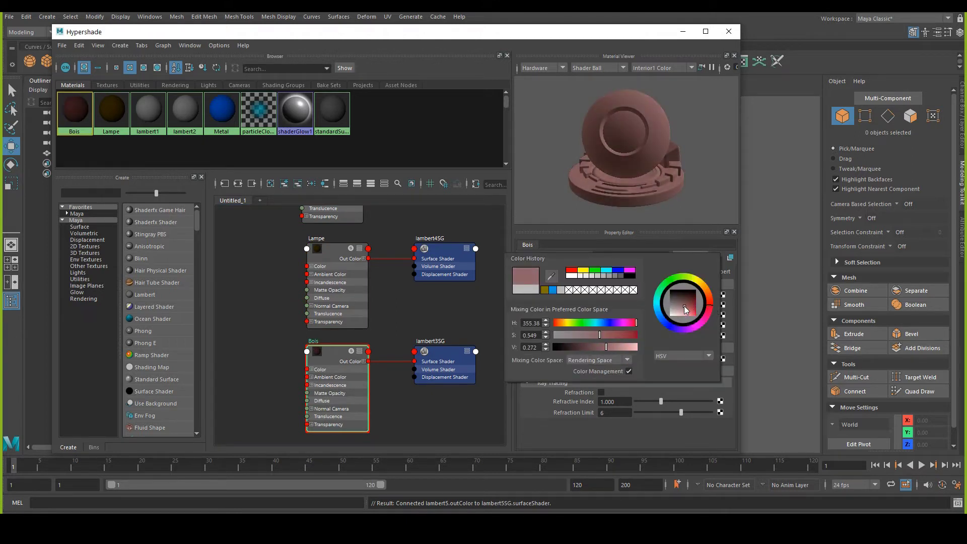
click(595, 347)
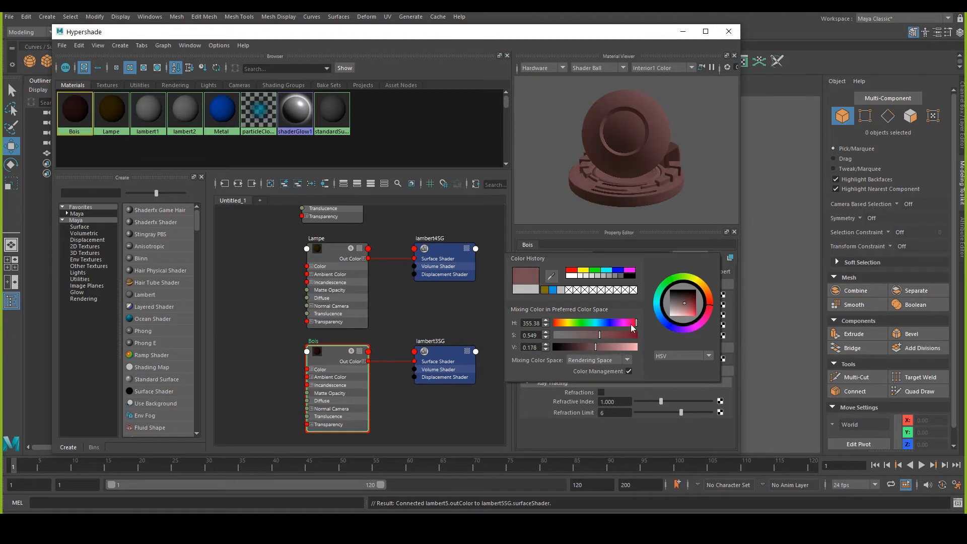
drag(633, 327, 563, 328)
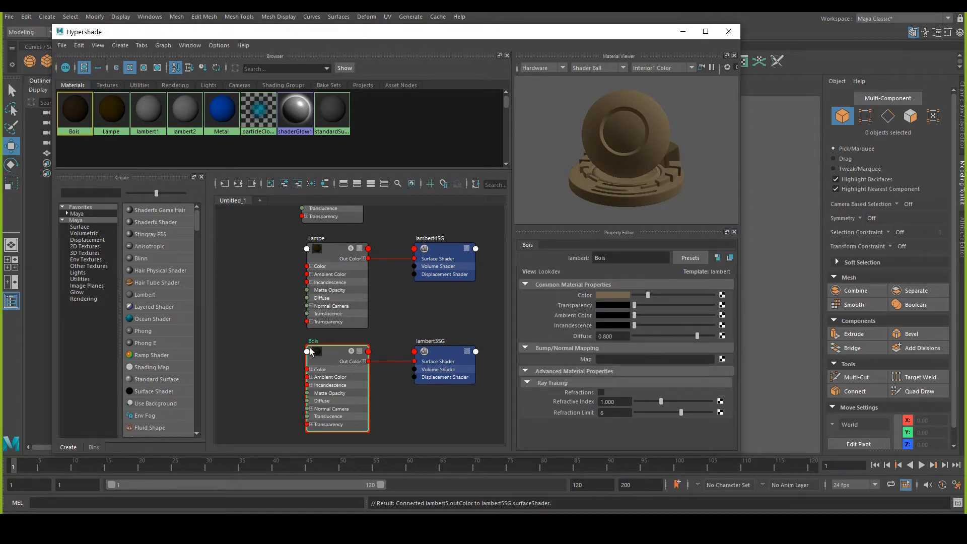
Step: Brighten the Lampe material's color to a vivid yellow and close the Hypershade
alt+middle_drag(378, 302, 359, 336)
click(314, 291)
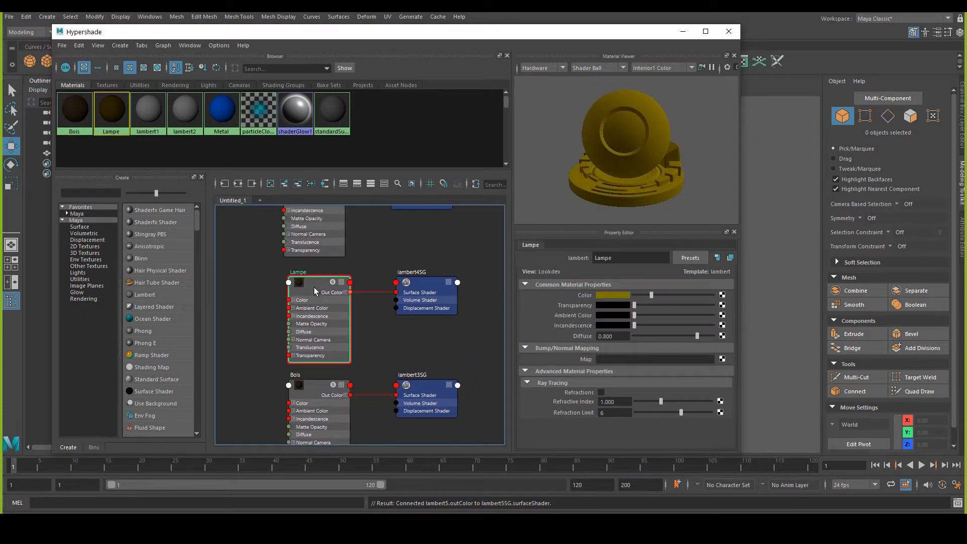
click(625, 296)
drag(637, 347, 655, 347)
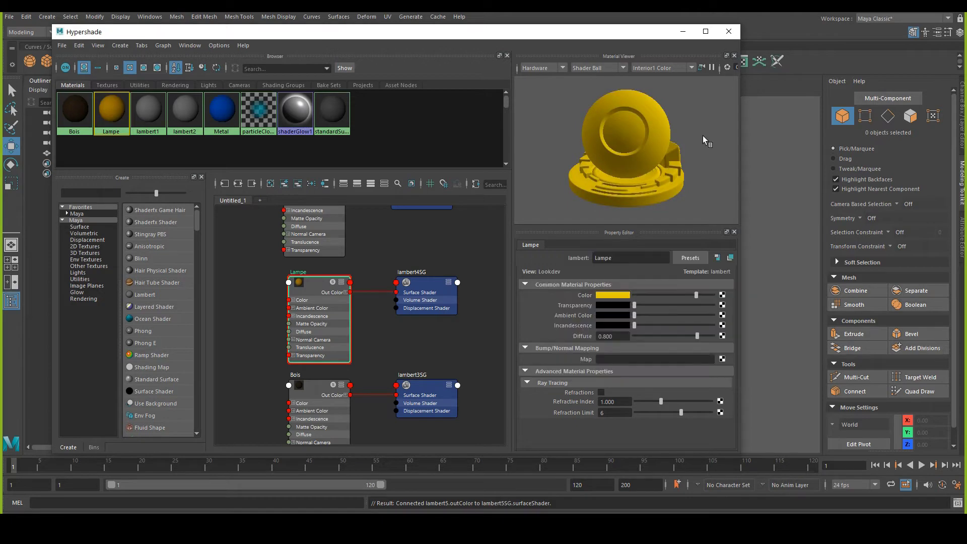
key(a)
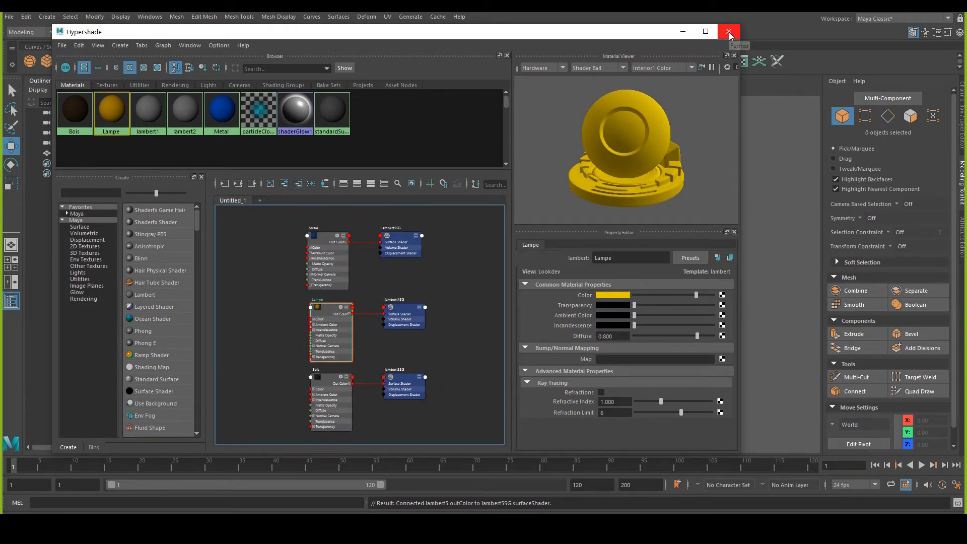
click(728, 32)
Step: In face mode, select all the faces of the trigger and its guard
alt+drag(456, 300, 391, 255)
click(412, 322)
alt+right_drag(391, 255, 666, 281)
click(910, 116)
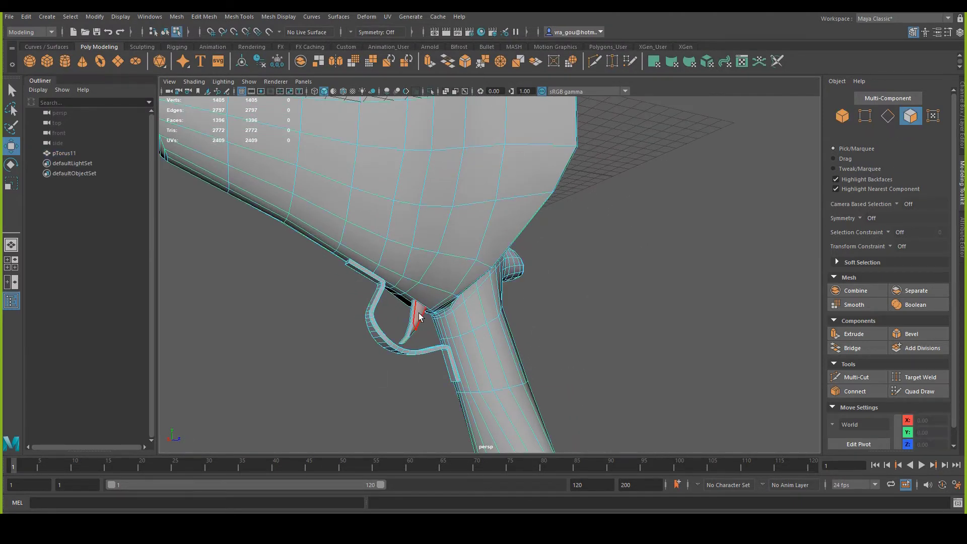
double_click(411, 318)
shift+double_click(422, 353)
Step: Assign the Metal material to the selected trigger and guard faces
alt+drag(422, 353, 477, 313)
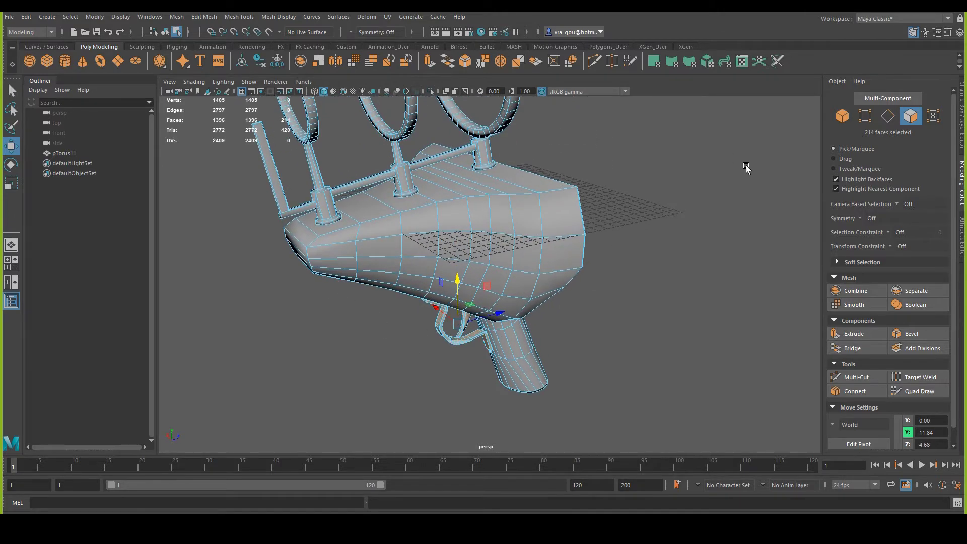
alt+drag(570, 316, 471, 285)
right_drag(468, 256, 557, 486)
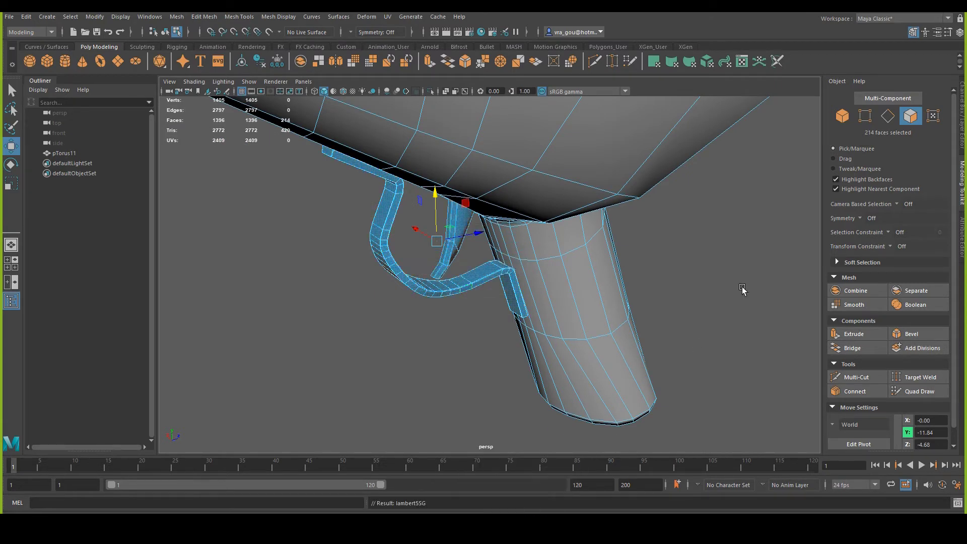
Step: Select all the faces of the rings and their supporting frame, and assign the Lampe material to them
click(842, 116)
alt+drag(579, 313, 638, 370)
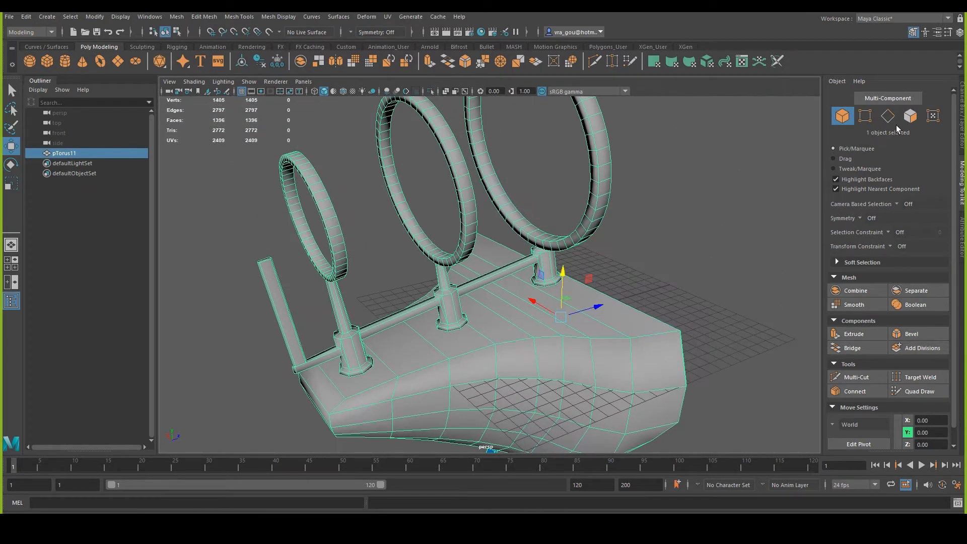
click(910, 117)
double_click(604, 191)
alt+drag(516, 279, 530, 243)
shift+double_click(498, 206)
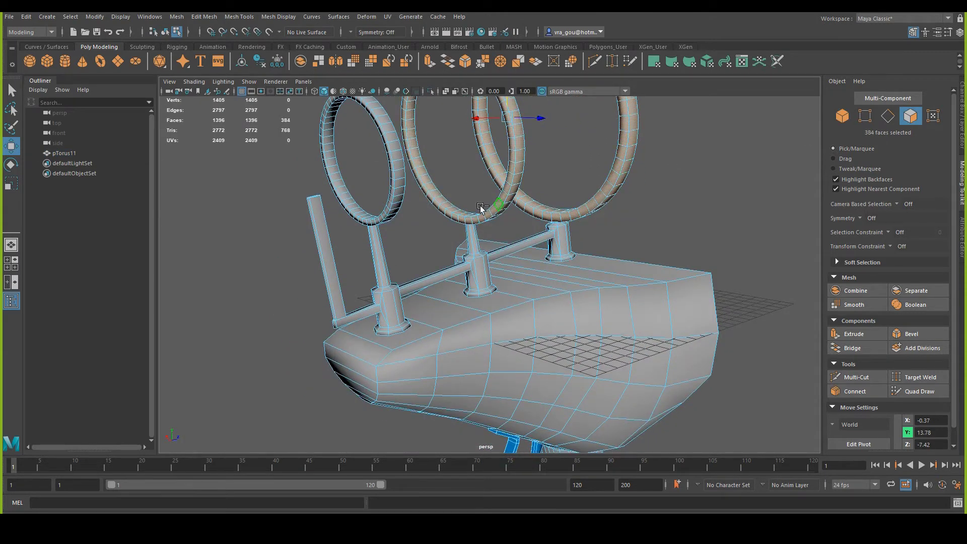
shift+double_click(383, 218)
shift+double_click(386, 257)
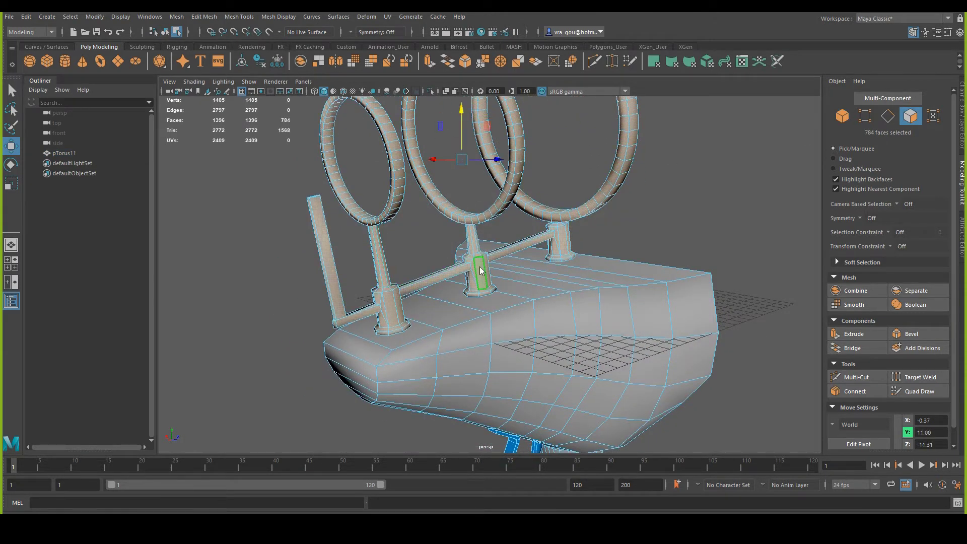
right_drag(479, 256, 544, 484)
Step: Assign the Bois material to the faces of the main body and grip, and return to object mode
alt+drag(611, 395, 534, 335)
double_click(543, 243)
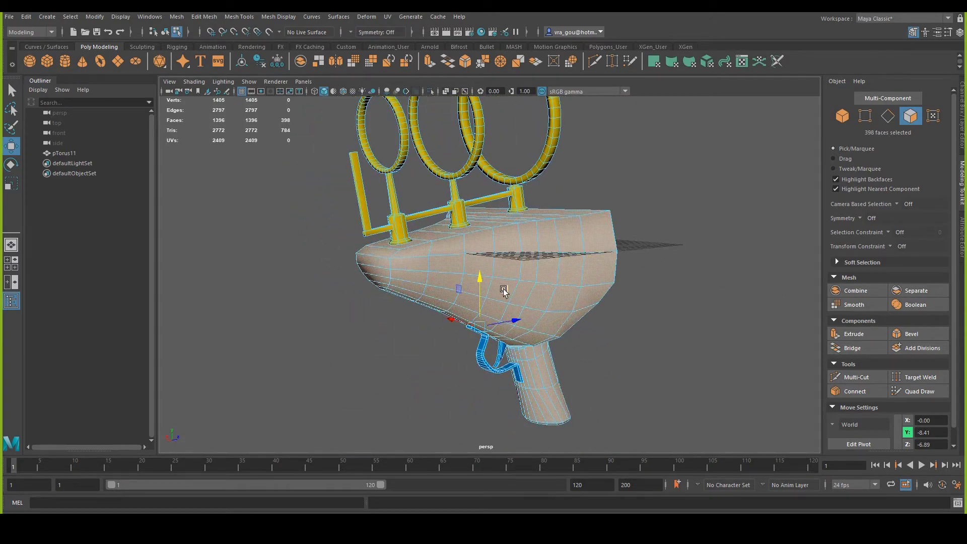
right_drag(499, 256, 563, 471)
click(843, 116)
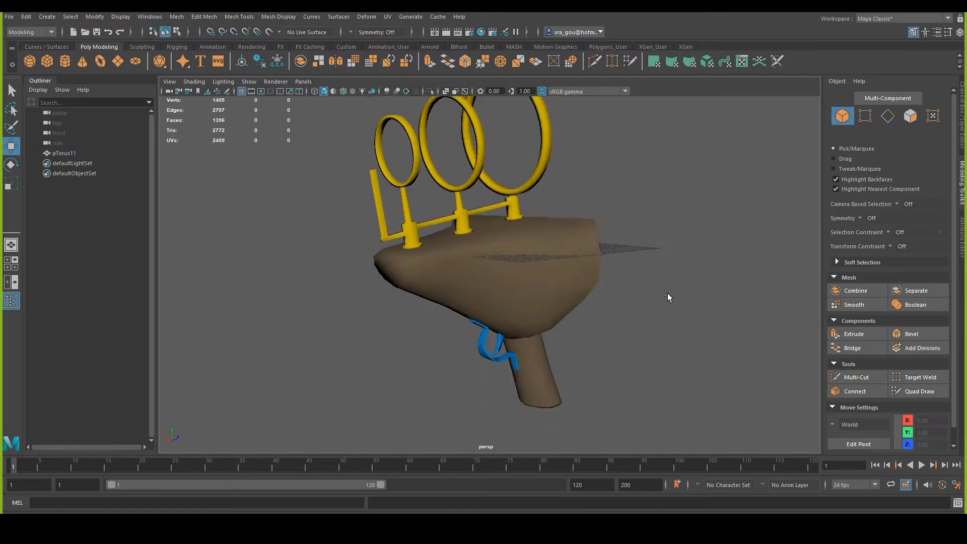
Step: Select the whole lamp object and freeze its transformations
alt+drag(667, 297, 600, 286)
click(468, 284)
alt+drag(468, 284, 383, 327)
click(277, 61)
Step: Export the selected lamp as FBX to D:\Dropbox\TrollSkullManor\UbiFormation, overwriting TSM_SM_LaserLamp_1.fbx
click(9, 17)
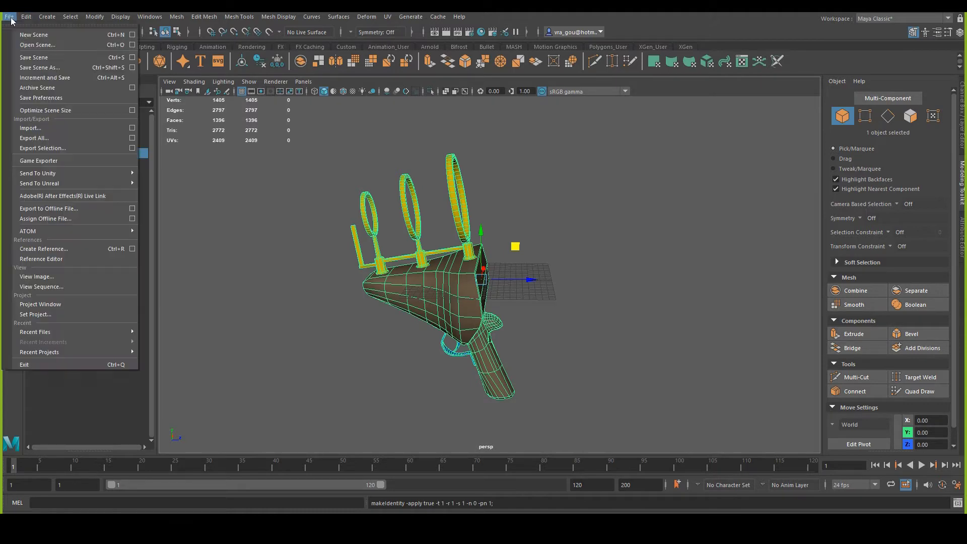
click(47, 147)
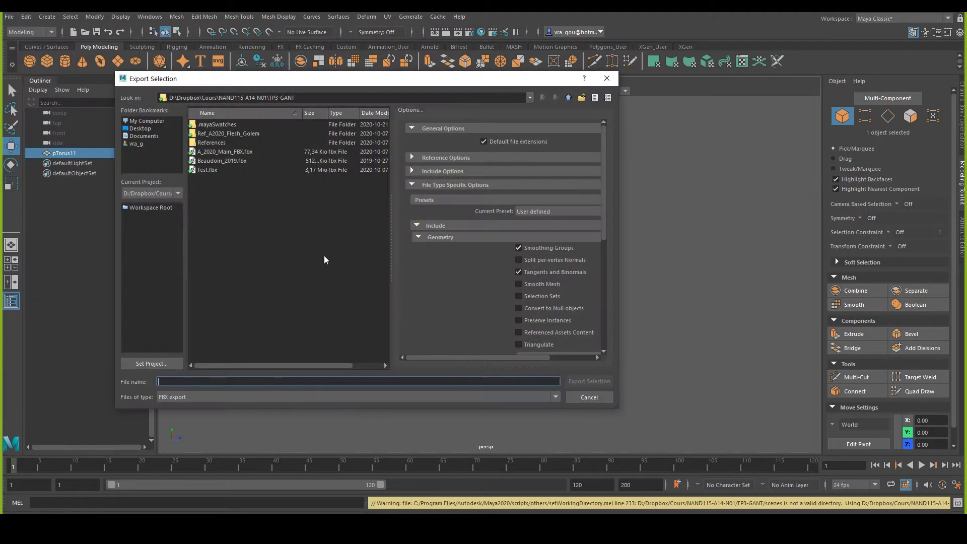
click(530, 99)
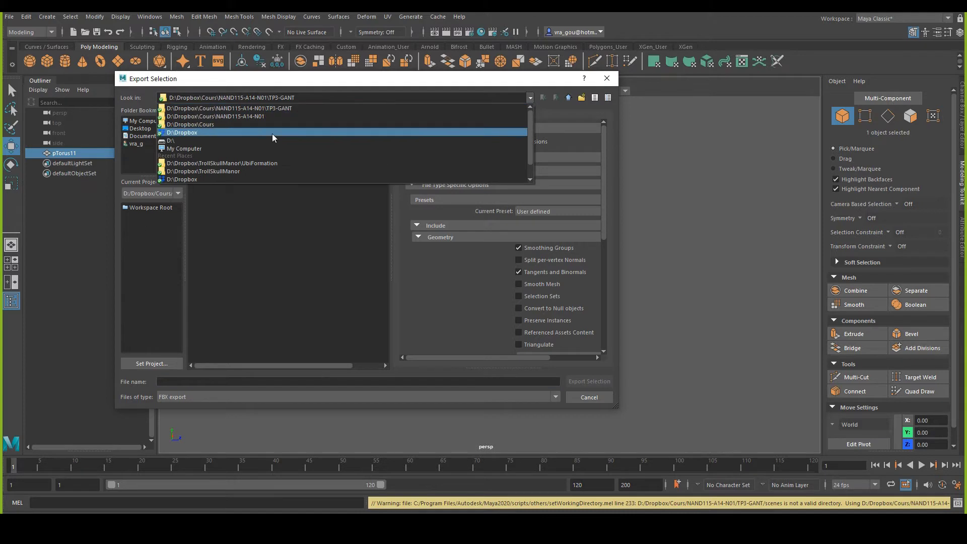
click(216, 138)
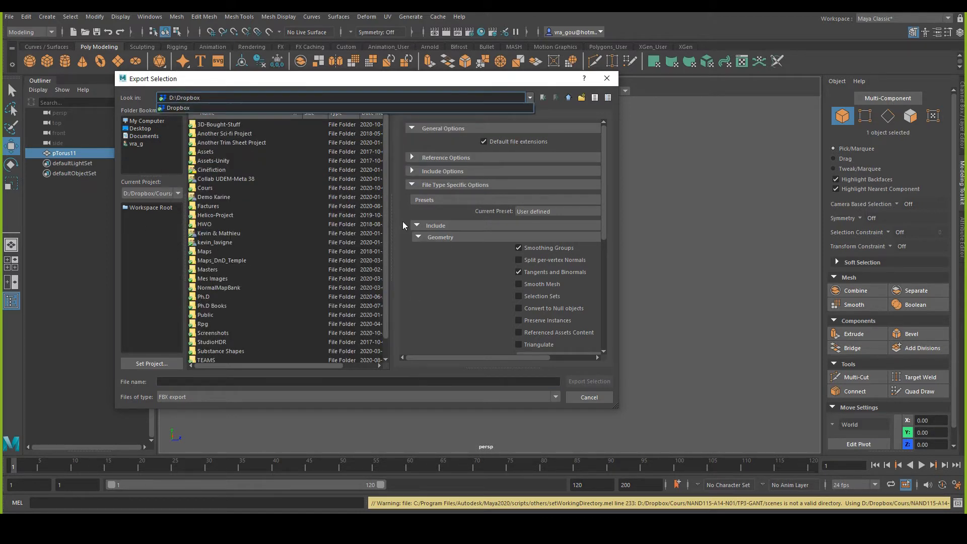
scroll(250, 320, down, 1)
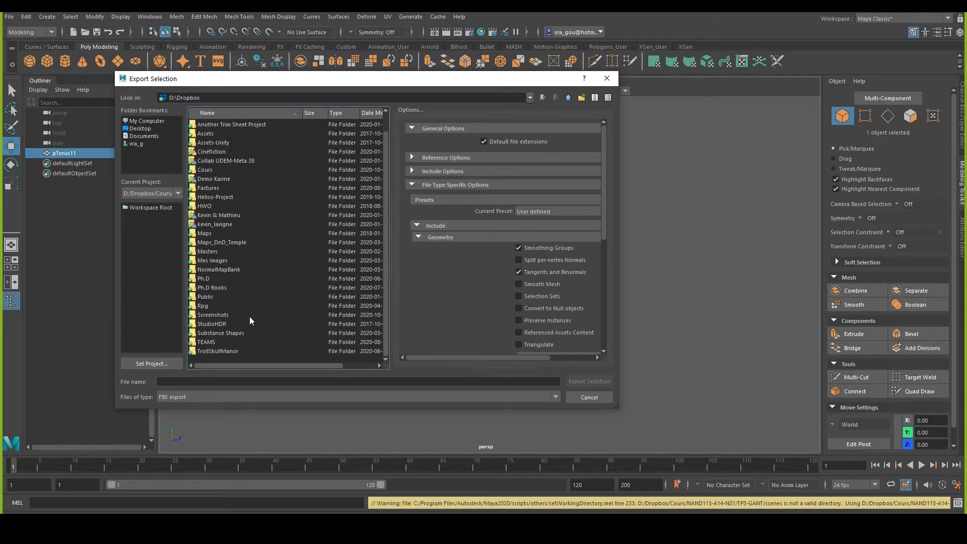
double_click(213, 352)
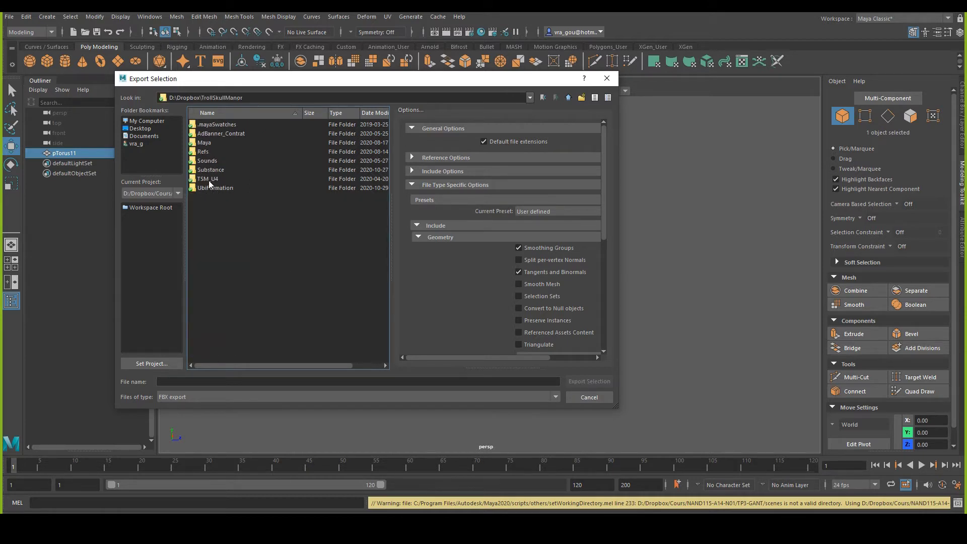
double_click(213, 188)
click(230, 142)
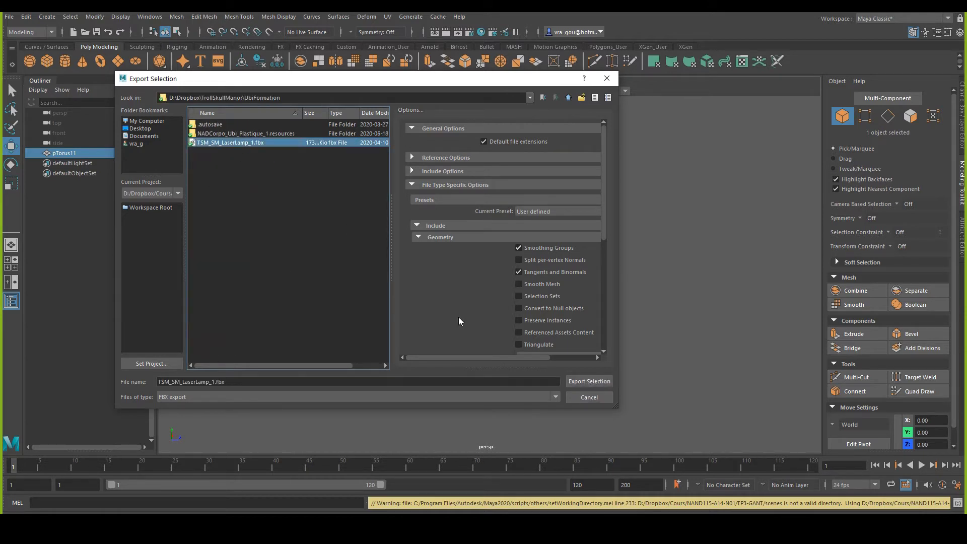
click(586, 382)
click(360, 261)
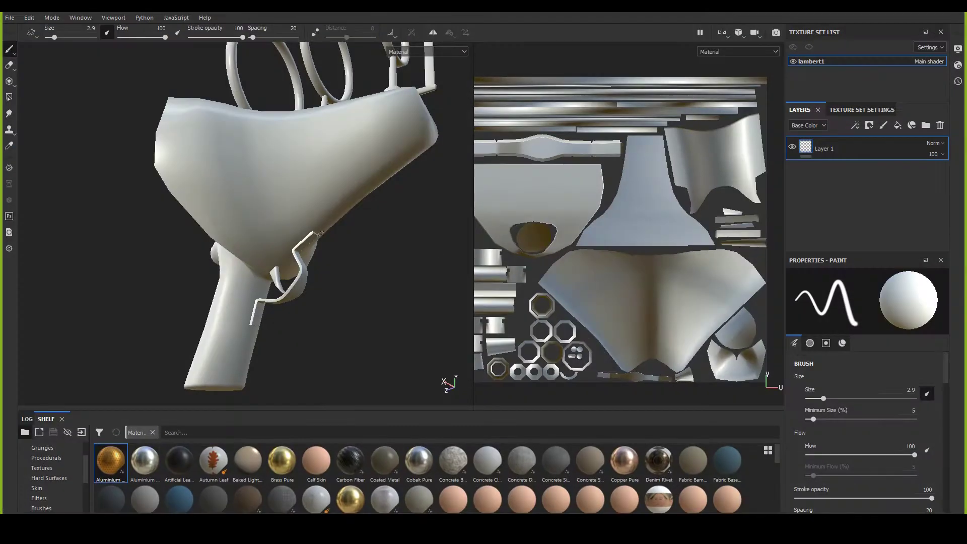
Step: In Substance Painter, reload the updated TSM_SM_LaserLamp_1 mesh through the project configuration
click(31, 19)
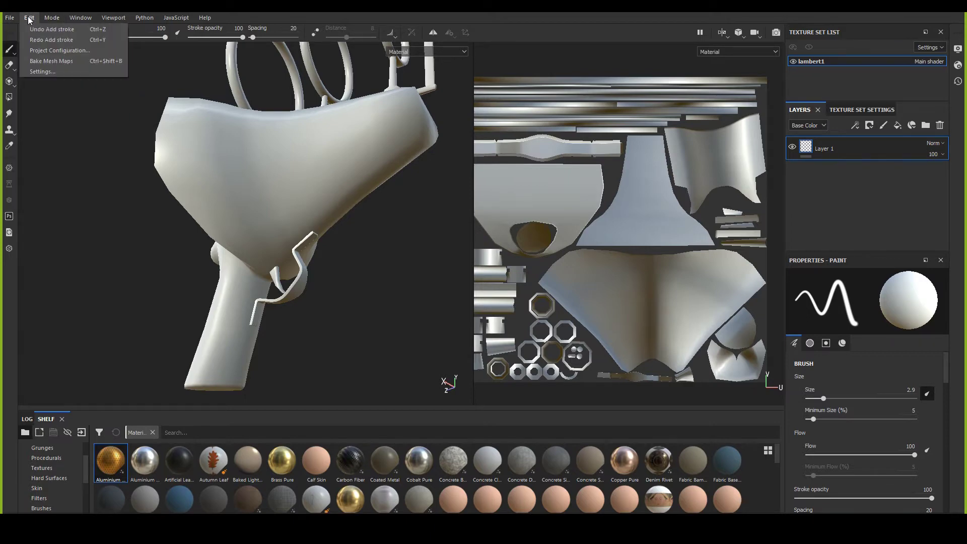
click(58, 50)
drag(423, 168, 186, 80)
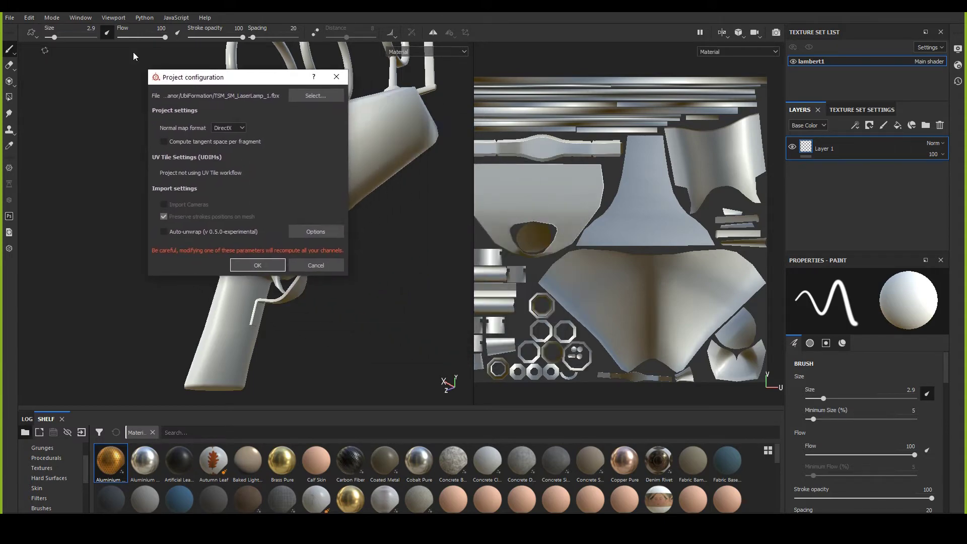
click(310, 96)
click(376, 168)
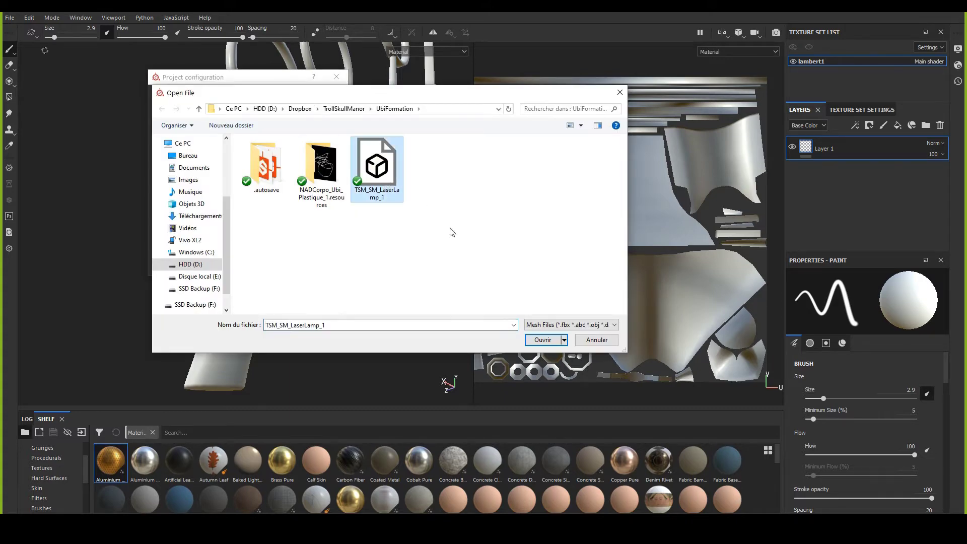
click(544, 341)
click(270, 268)
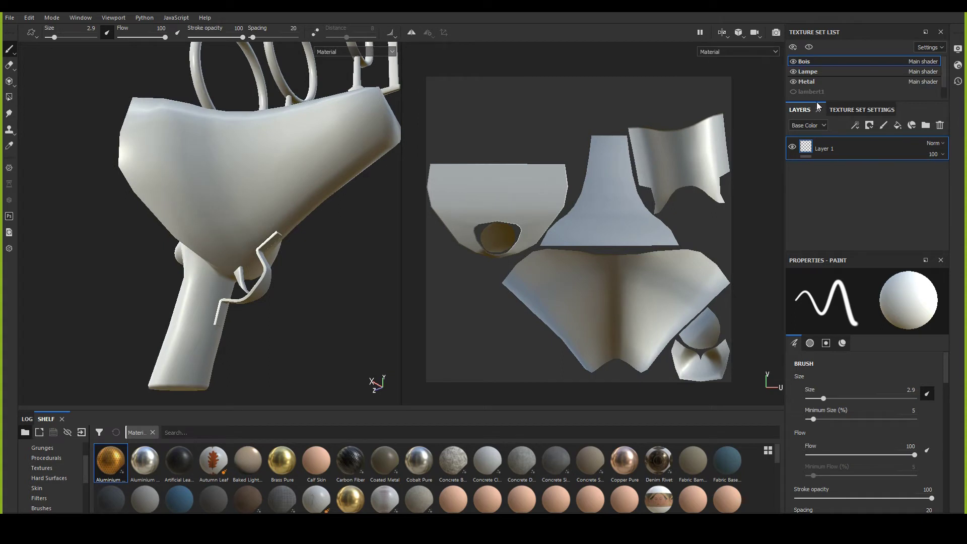
Step: Enlarge the texture set list to show every set and view the whole reimported lamp from its side
drag(818, 106, 808, 129)
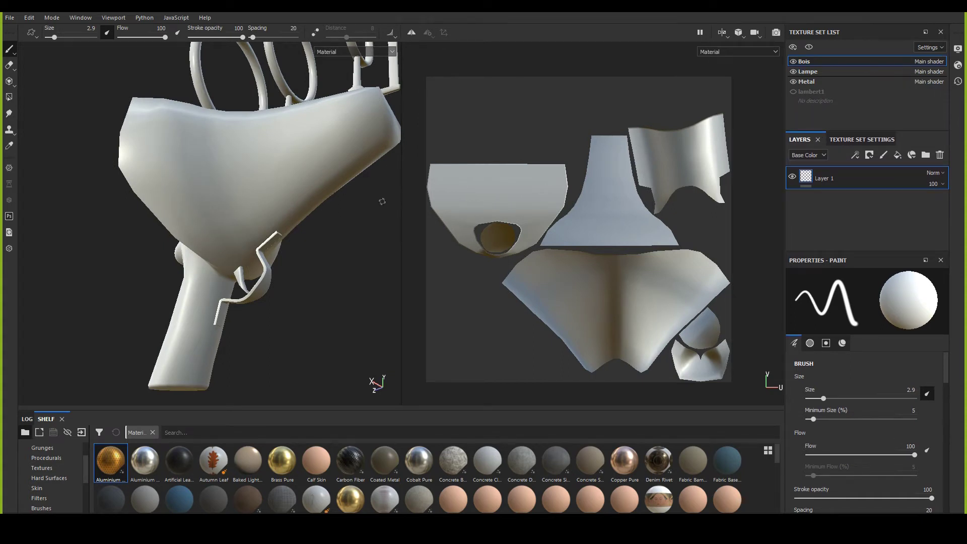
scroll(294, 259, down, 3)
alt+drag(294, 259, 260, 211)
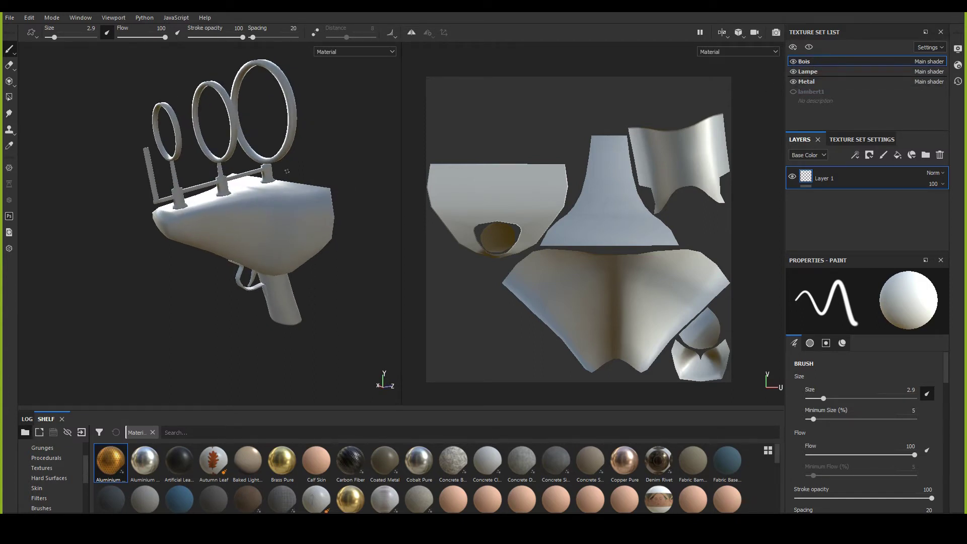
scroll(287, 171, up, 3)
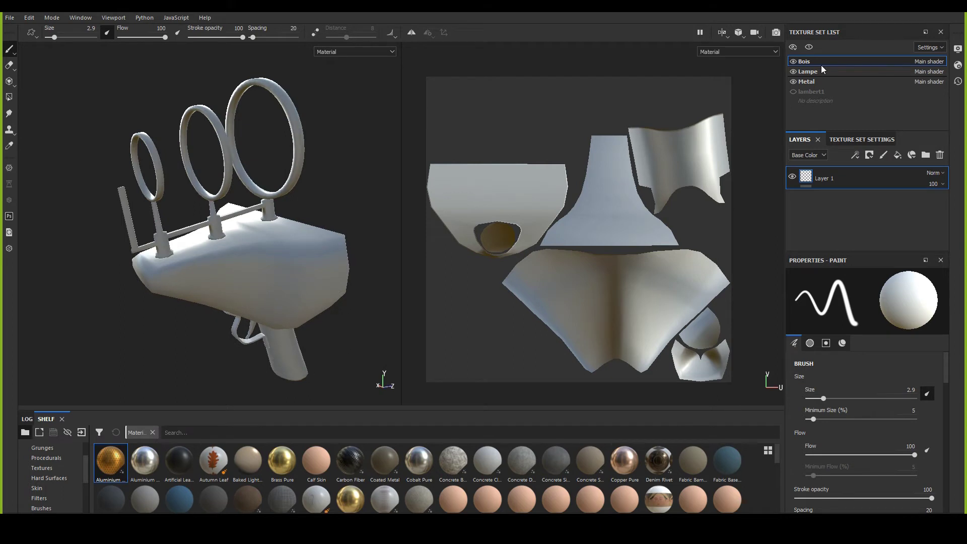
alt+drag(282, 222, 296, 214)
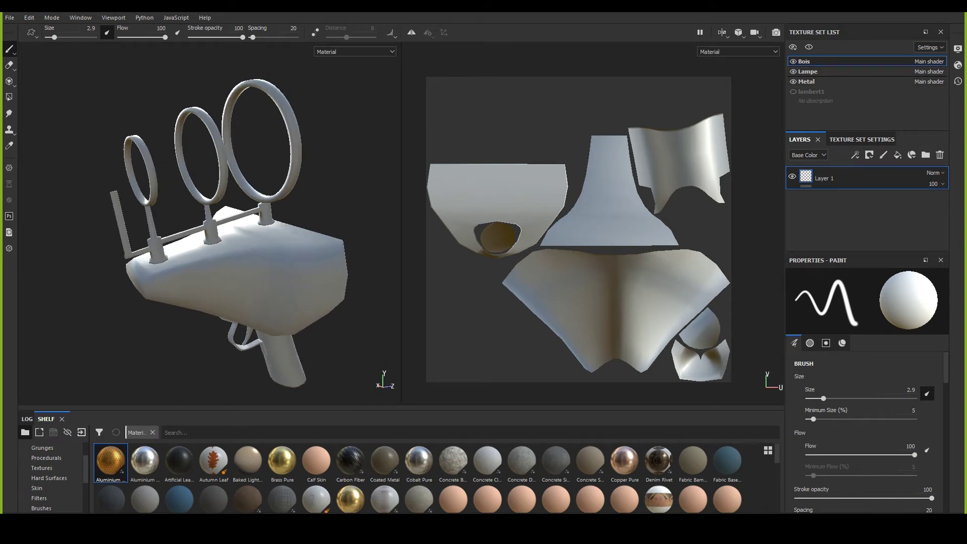
Step: Hide the Bois, Lampe and Metal texture sets one by one, and show all three again
click(793, 62)
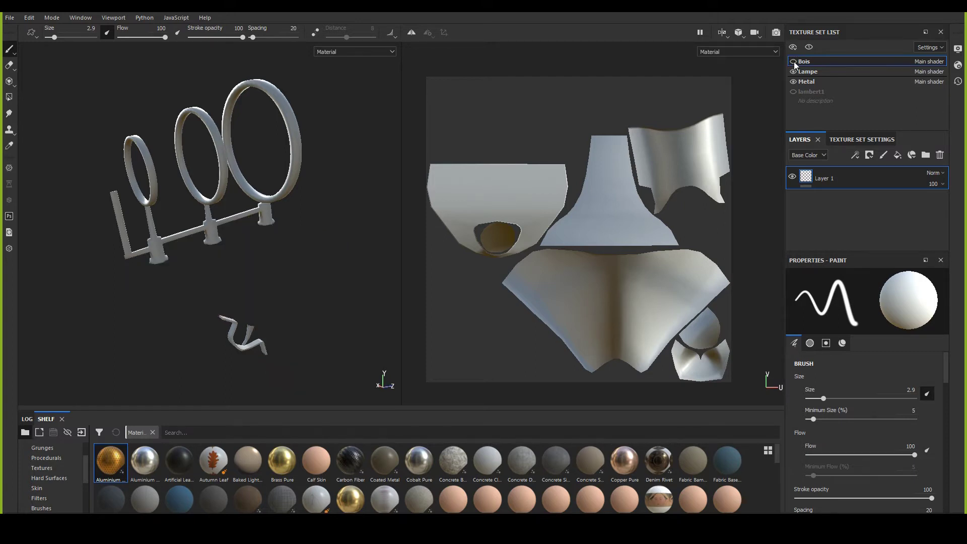
click(794, 72)
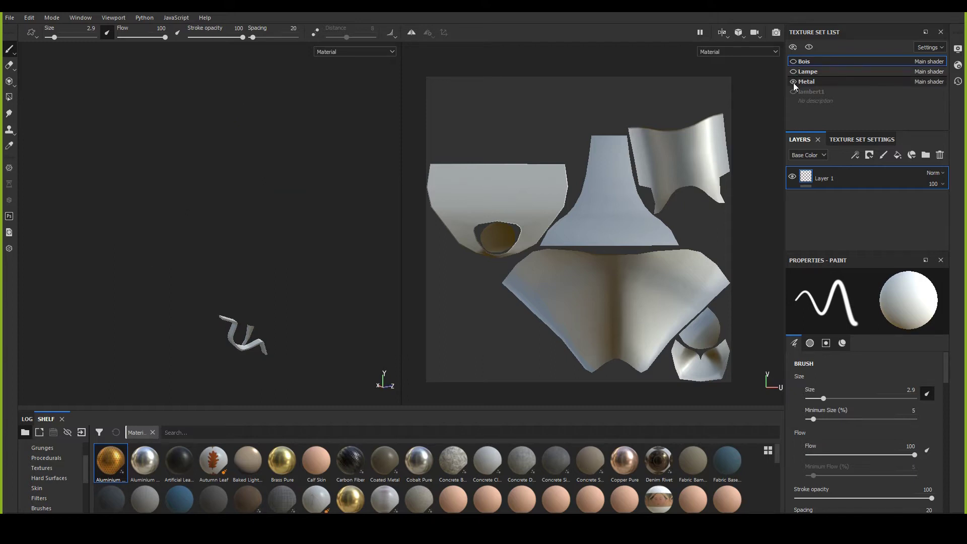
click(794, 82)
click(793, 61)
alt+drag(373, 132, 241, 229)
alt+drag(121, 212, 234, 185)
click(794, 72)
click(793, 82)
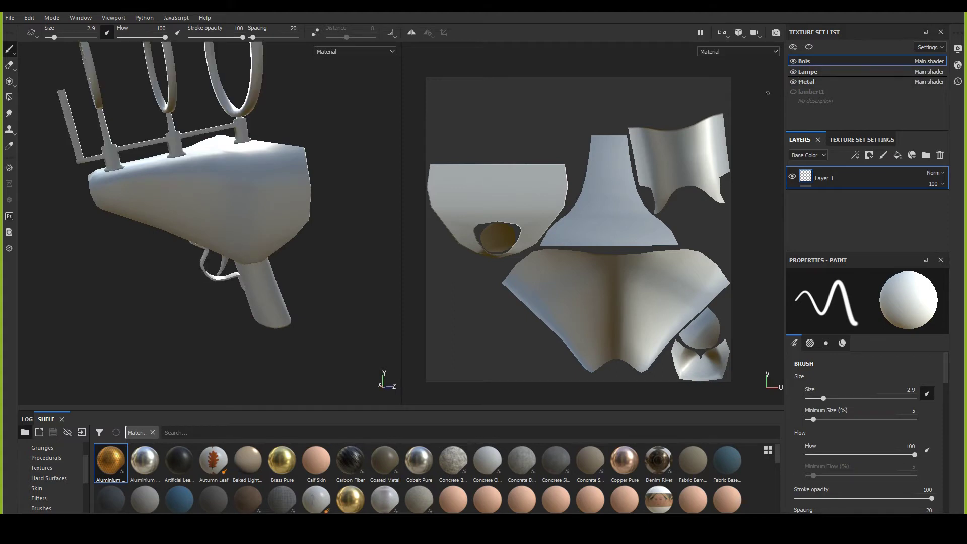
Step: Inspect a ring support's base up close, toggling the Lampe texture set's visibility to compare it with the body underneath
alt+drag(268, 220, 252, 247)
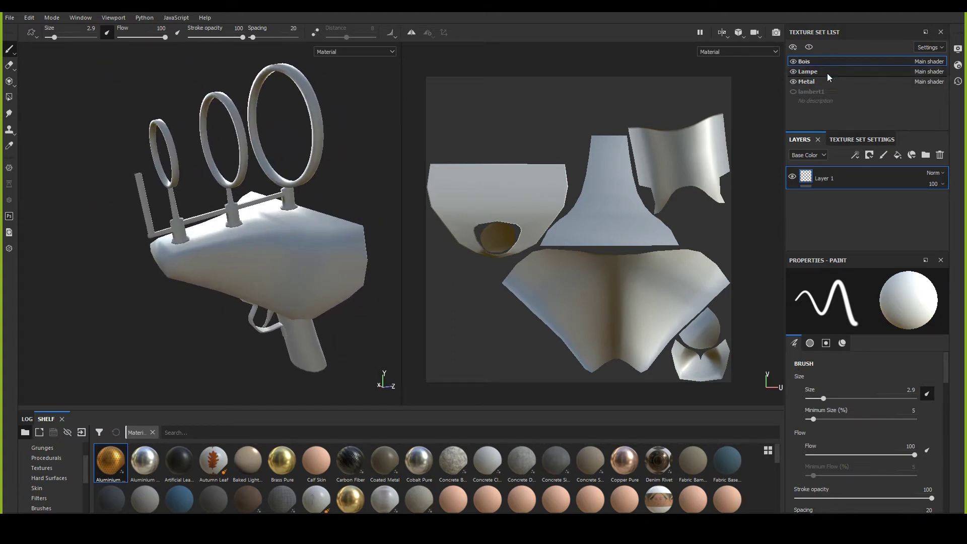
alt+drag(241, 242, 218, 220)
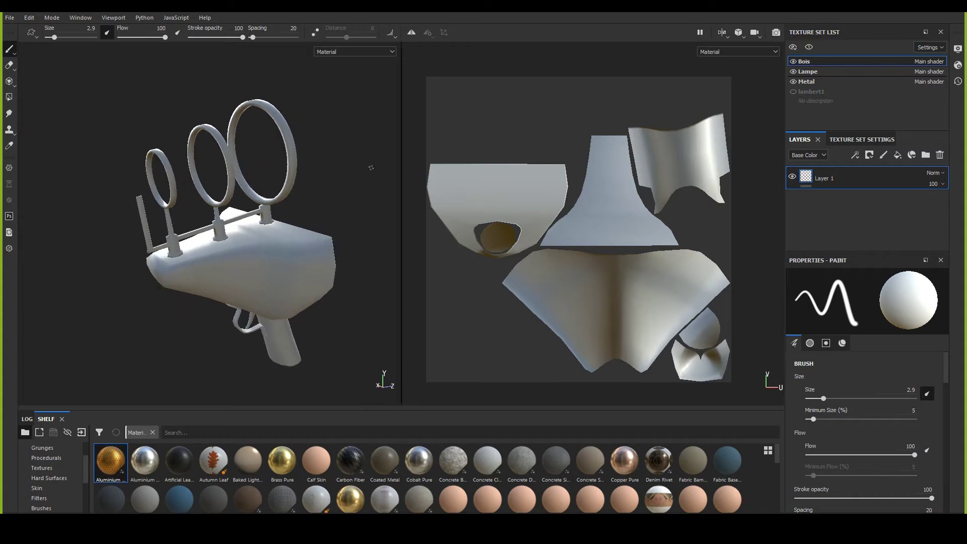
mouse_move(217, 222)
alt+mouse_down()
mouse_move(145, 216)
mouse_move(367, 362)
mouse_move(190, 198)
mouse_move(226, 155)
mouse_move(180, 229)
mouse_move(259, 231)
mouse_move(201, 223)
mouse_move(276, 280)
mouse_move(201, 276)
mouse_move(201, 229)
alt+mouse_up()
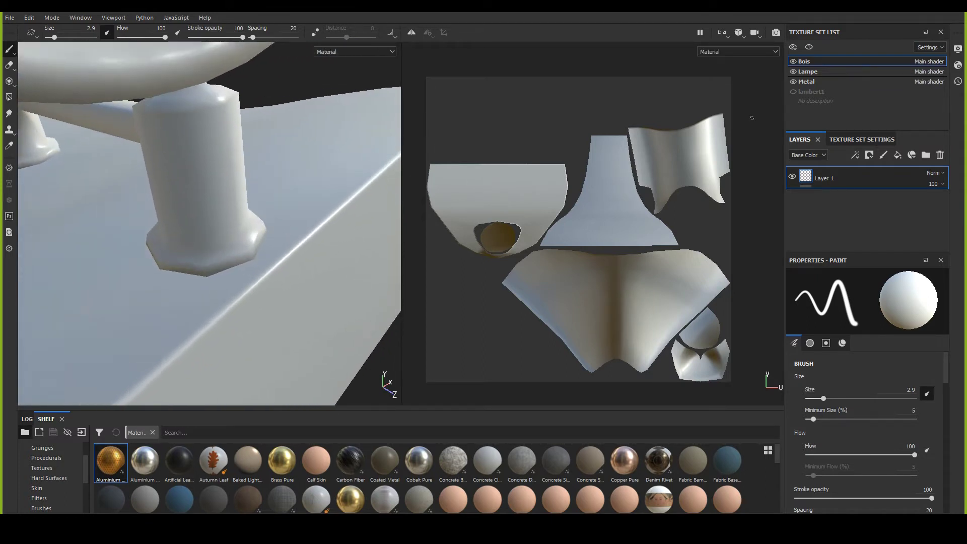
click(793, 72)
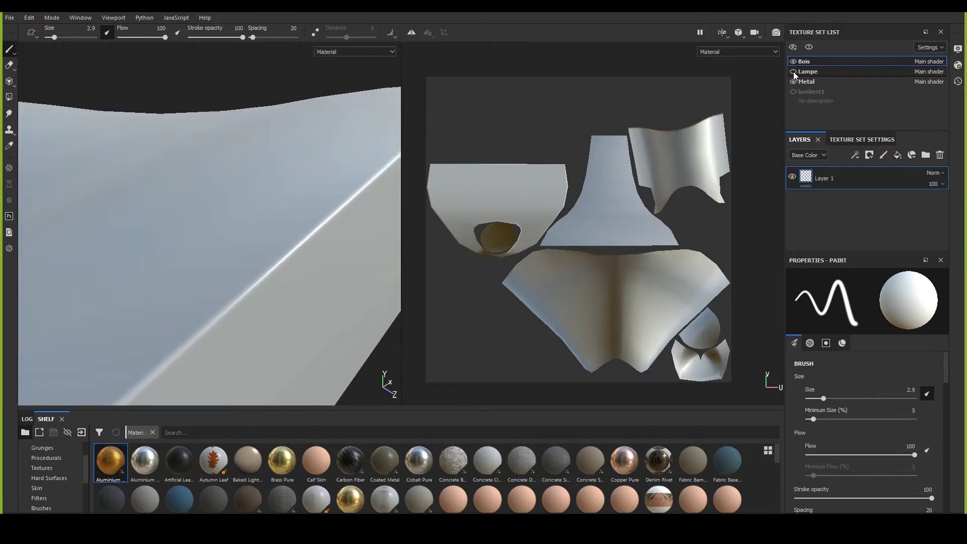
click(793, 71)
click(793, 72)
click(793, 71)
click(793, 71)
click(793, 72)
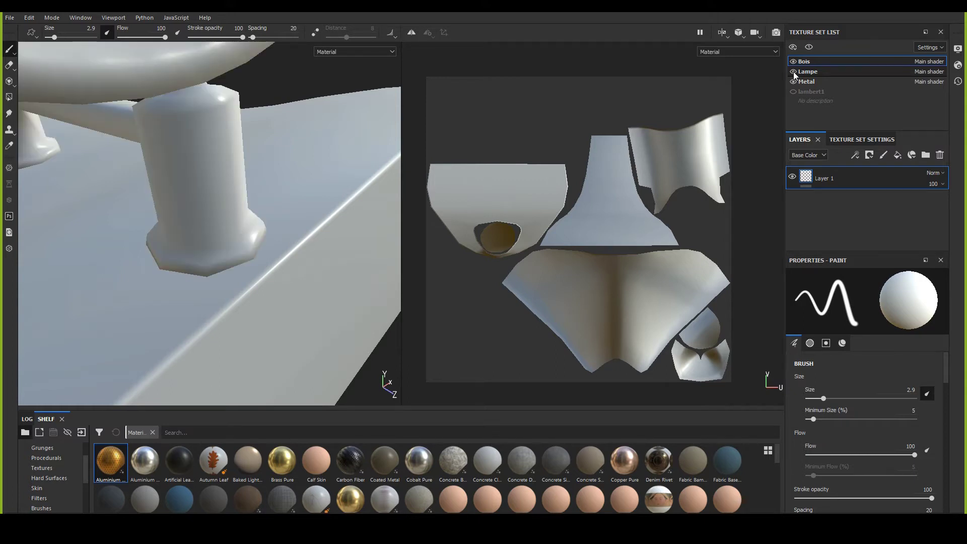
Step: Examine the junctions between the ring supports and the body, and the whole lamp from several angles
mouse_move(121, 237)
alt+mouse_down()
mouse_move(168, 218)
mouse_move(163, 199)
mouse_move(174, 194)
alt+mouse_up()
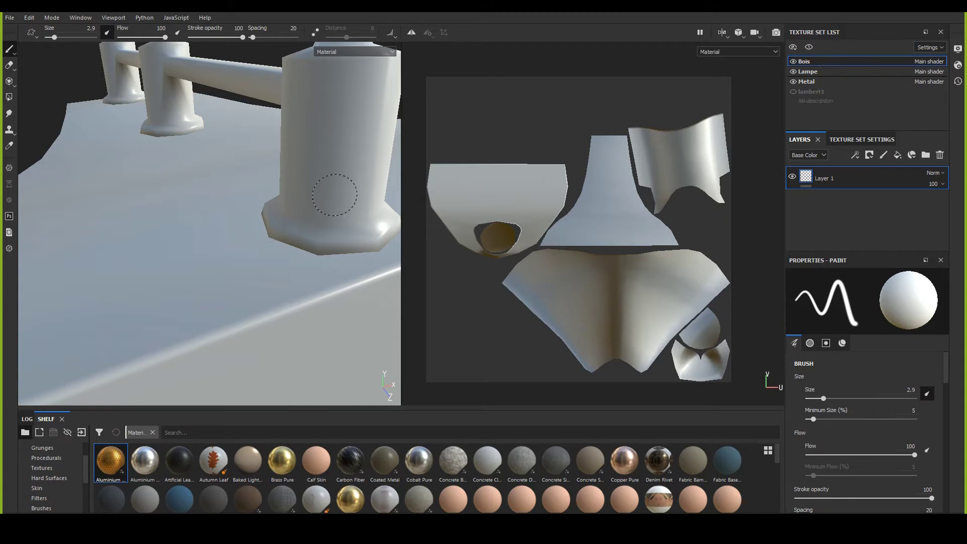
alt+drag(242, 312, 422, 248)
alt+drag(257, 241, 234, 238)
scroll(555, 287, down, 2)
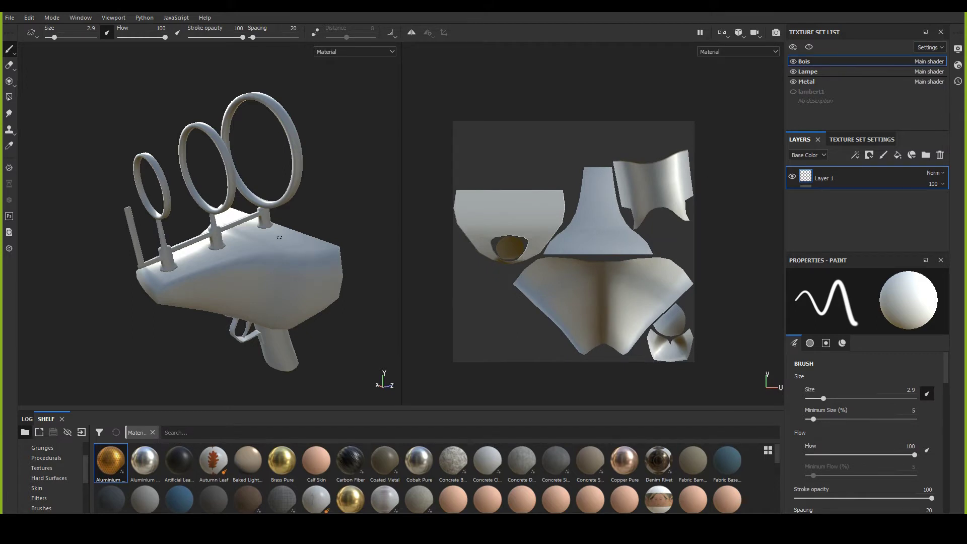
alt+drag(279, 237, 269, 233)
alt+right_drag(270, 233, 253, 279)
alt+middle_drag(253, 279, 261, 276)
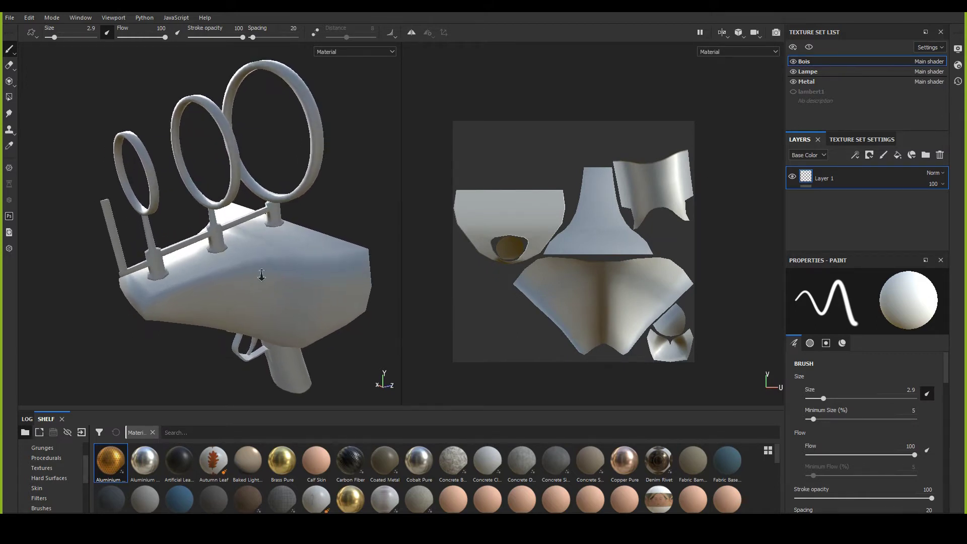
alt+right_drag(261, 276, 225, 252)
alt+middle_drag(225, 253, 237, 247)
alt+drag(237, 246, 231, 246)
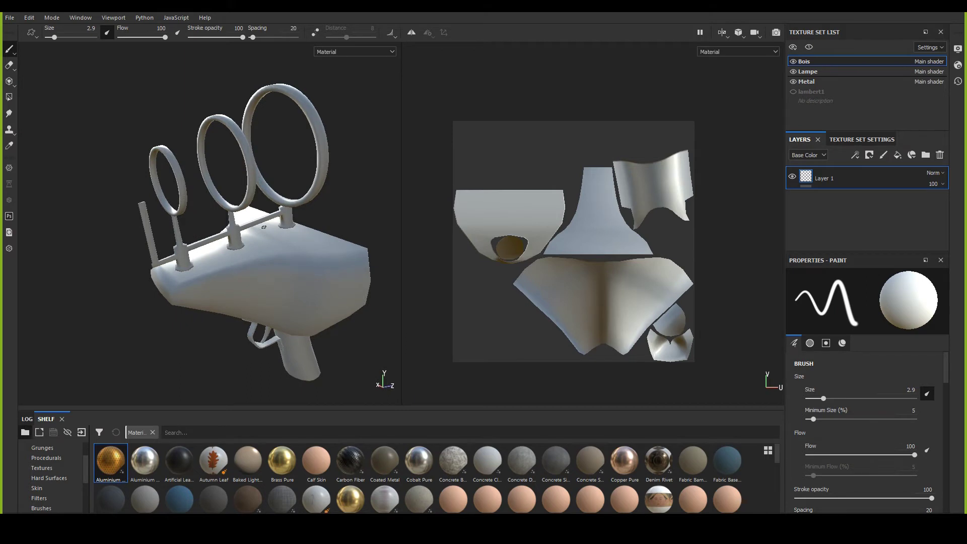
alt+drag(247, 209, 188, 232)
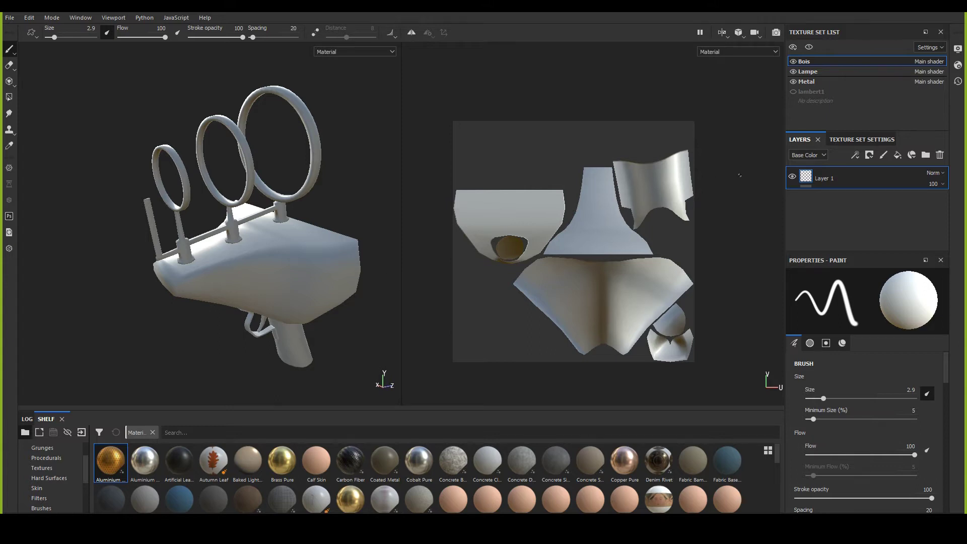
Step: Open the Bois texture set's settings and review them from the general properties down to the mesh maps
click(851, 139)
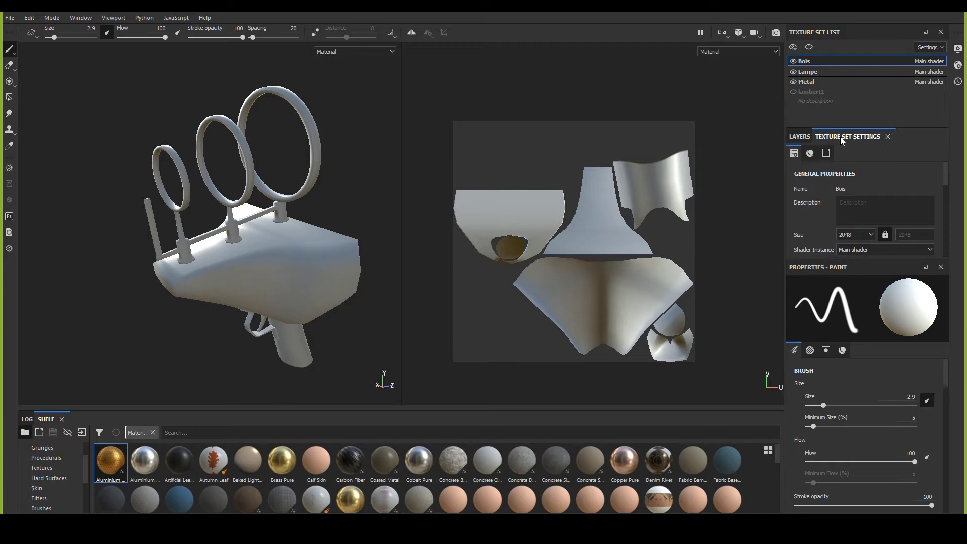
scroll(856, 226, down, 5)
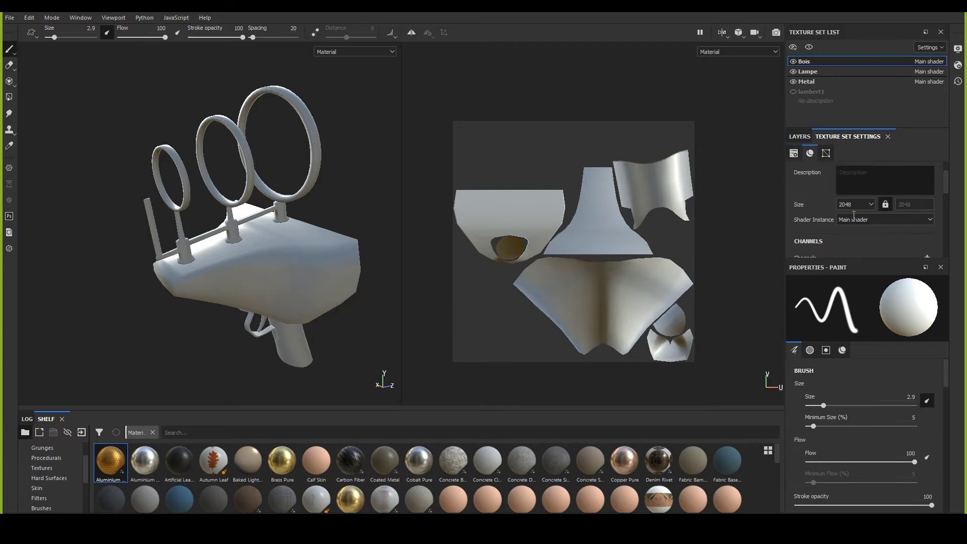
drag(945, 195, 943, 237)
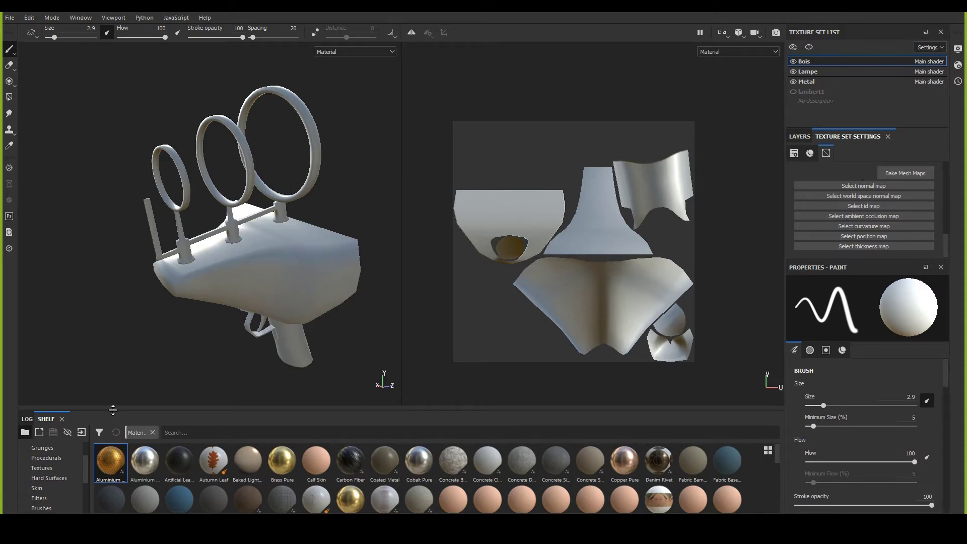
Step: Enlarge the shelf, list the smart materials, and apply Bronze Armor to the Bois texture set beneath Layer 1
drag(112, 409, 121, 338)
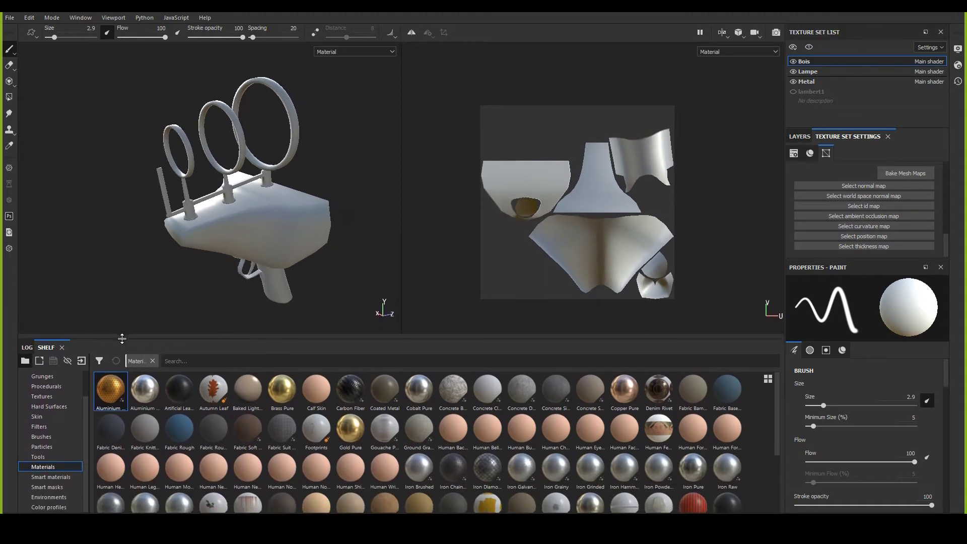
click(54, 477)
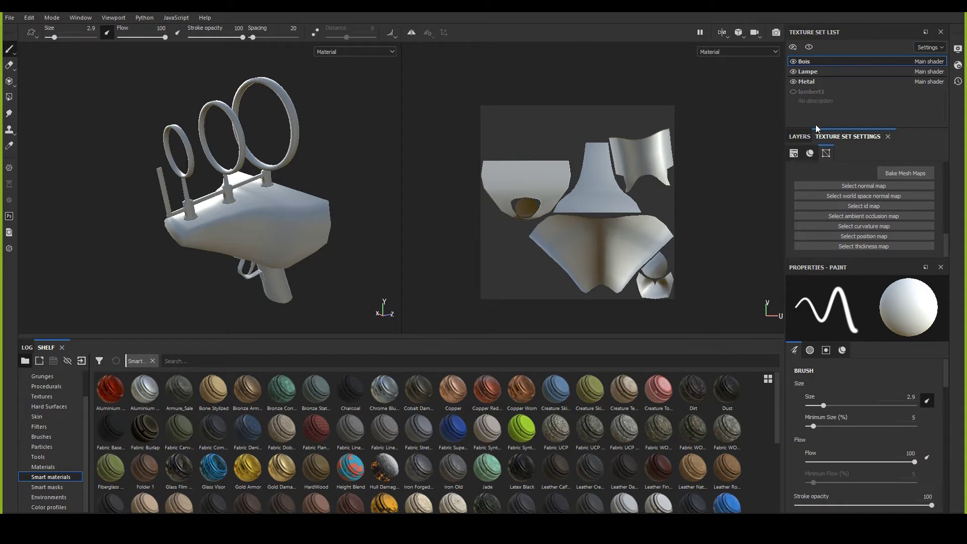
click(800, 136)
drag(247, 391, 821, 206)
alt+right_drag(215, 175, 255, 216)
alt+drag(255, 216, 97, 188)
scroll(252, 230, down, 2)
alt+middle_drag(97, 188, 266, 190)
scroll(266, 190, down, 2)
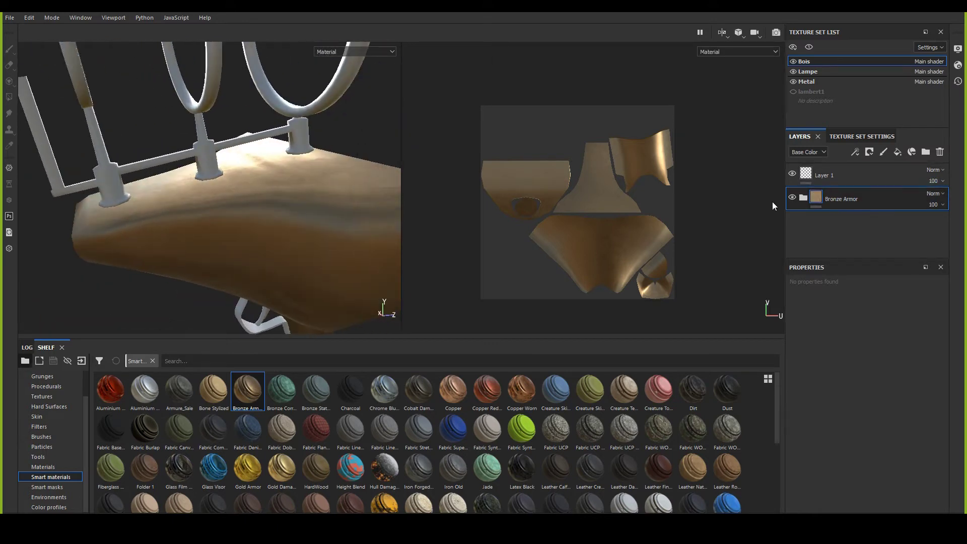
alt+drag(343, 226, 398, 232)
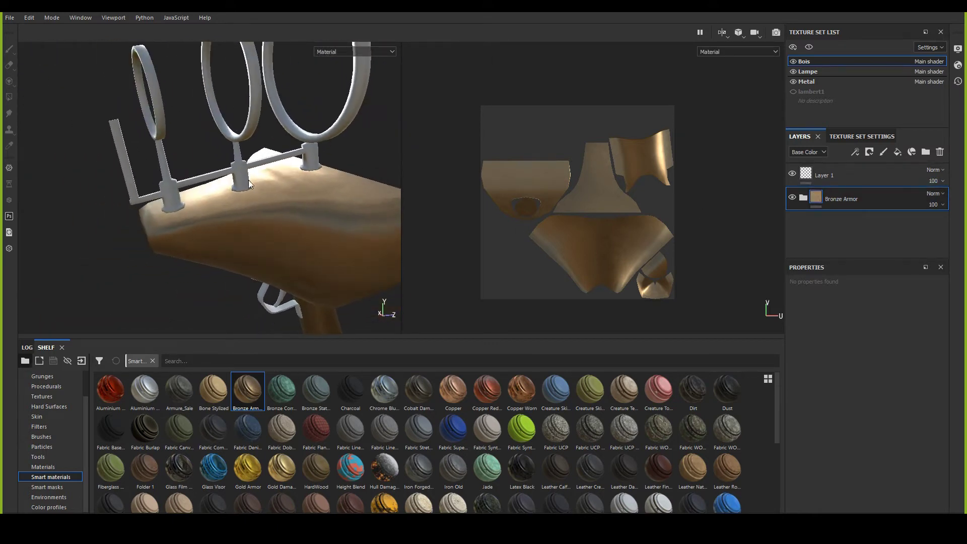
Step: Show only the 3D view and shrink the shelf to look at the lamp body in a larger viewport
click(726, 31)
click(733, 56)
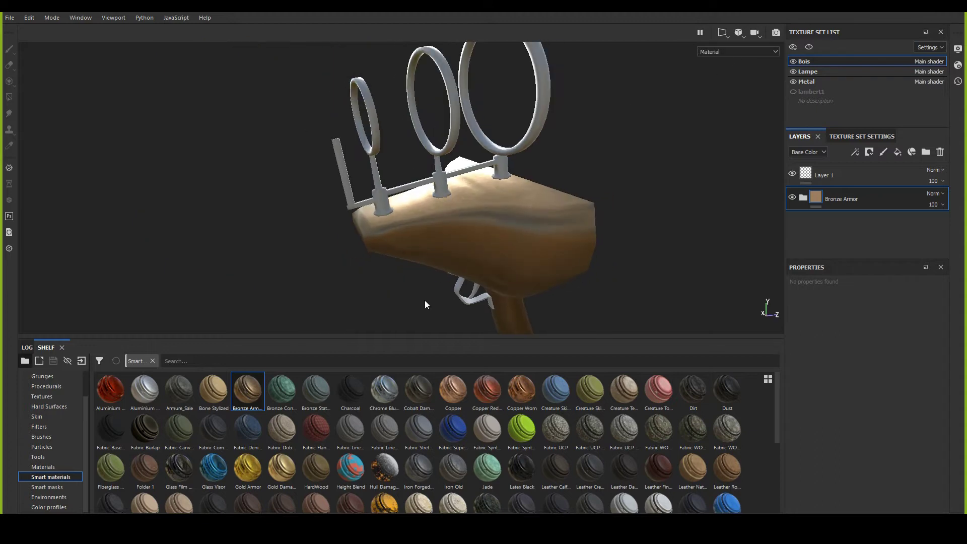
drag(425, 338, 417, 401)
alt+drag(418, 302, 410, 259)
scroll(410, 259, up, 3)
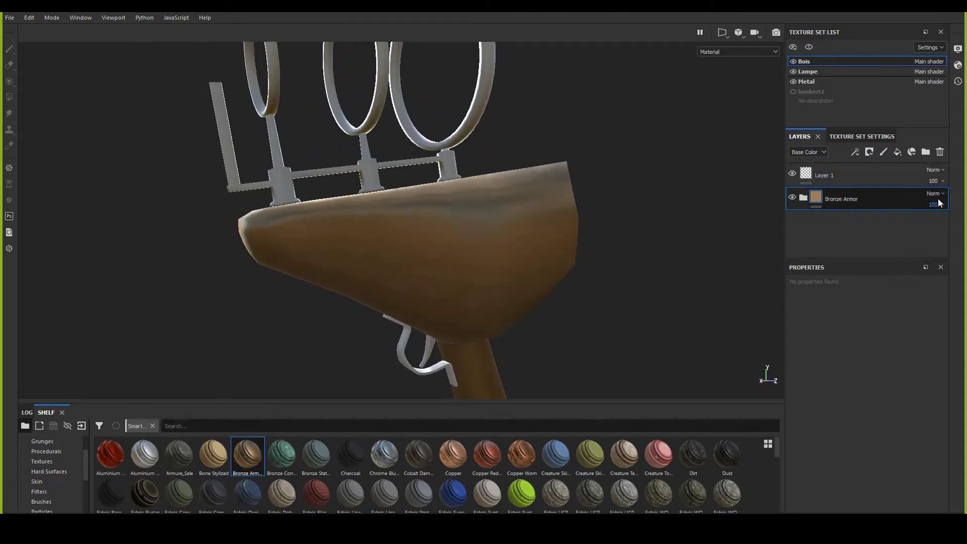
Step: Delete the Bronze Armor layer from the Bois texture set
click(940, 151)
mouse_move(509, 217)
alt+mouse_down()
mouse_move(478, 208)
mouse_move(475, 231)
mouse_move(433, 222)
alt+mouse_up()
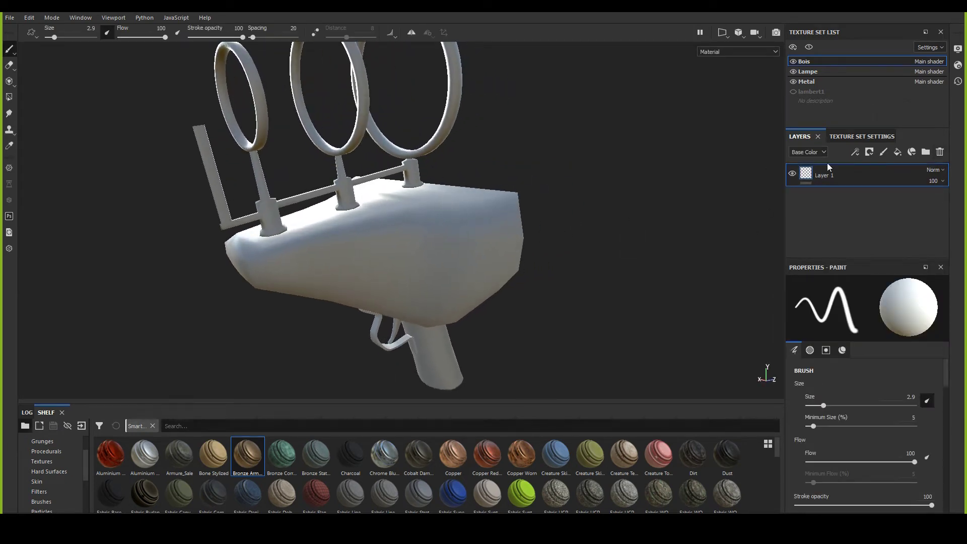
Step: Open the mesh map baking settings in an enlarged dialog and exclude the ID and Thickness maps from the bake
click(851, 136)
alt+drag(468, 212, 460, 207)
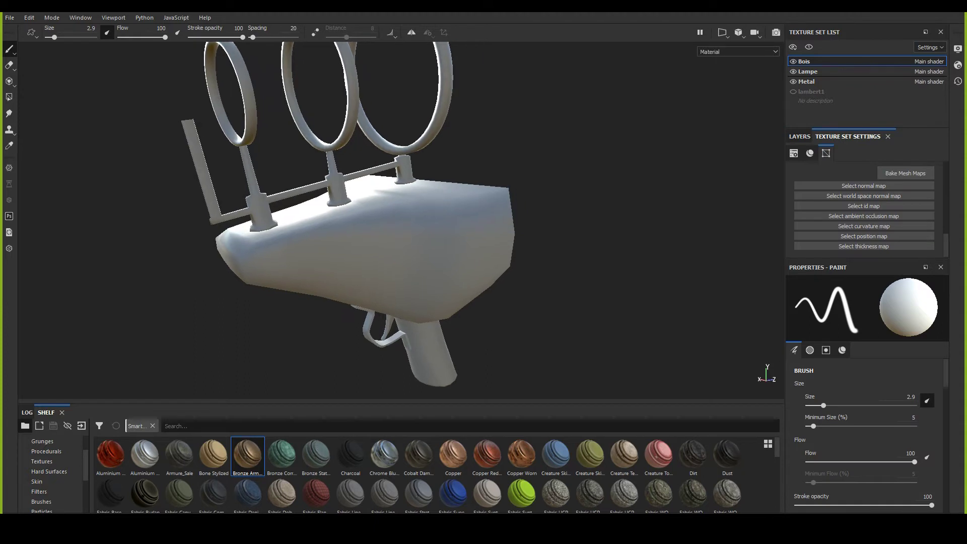
click(903, 173)
drag(478, 95, 548, 31)
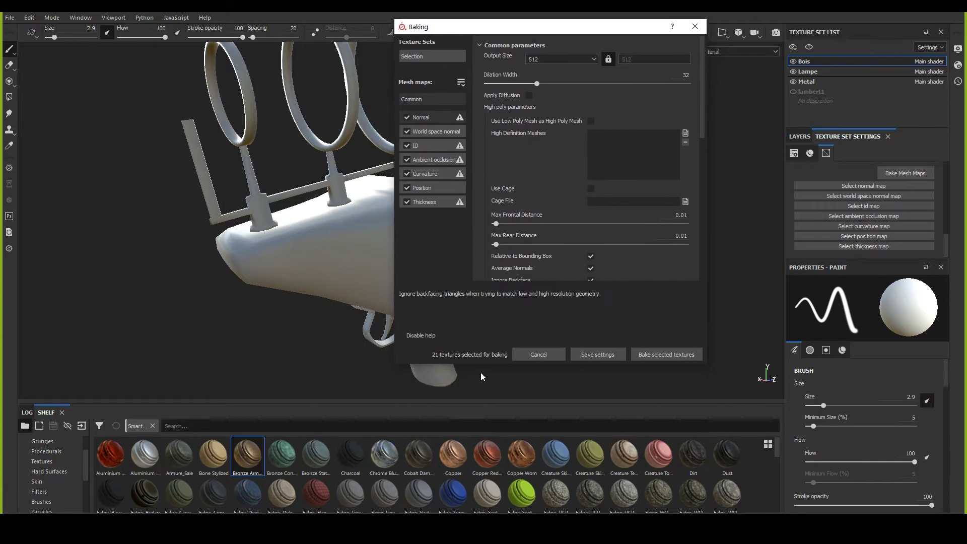
drag(482, 366, 482, 410)
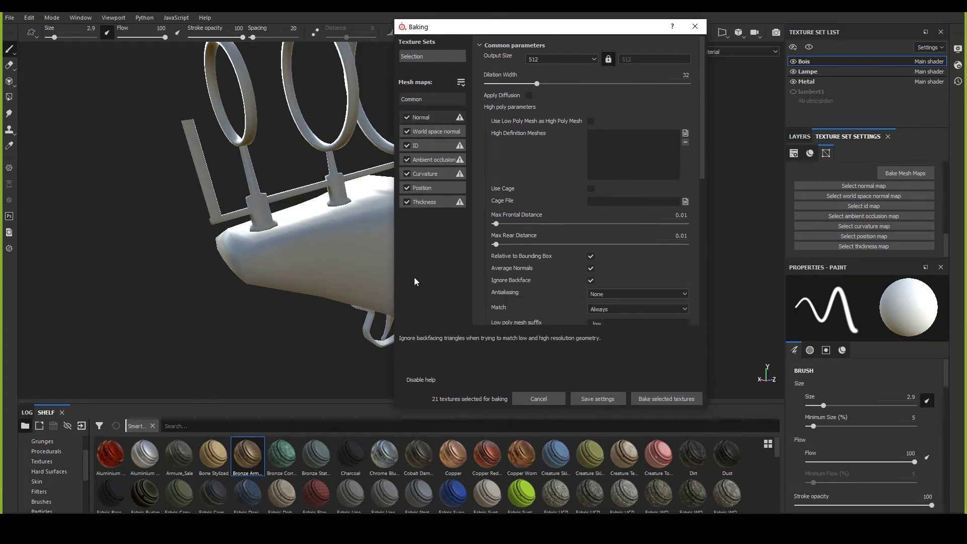
drag(395, 251, 336, 246)
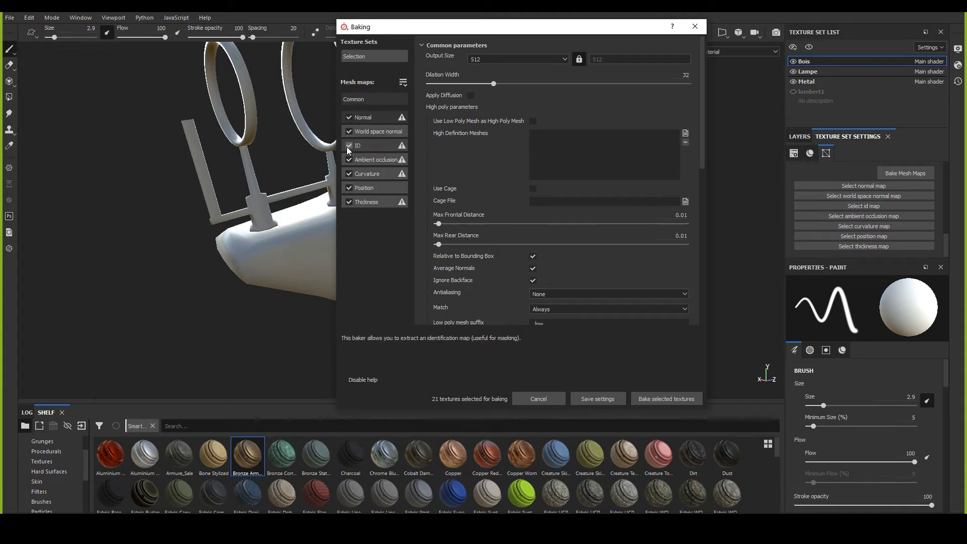
click(349, 202)
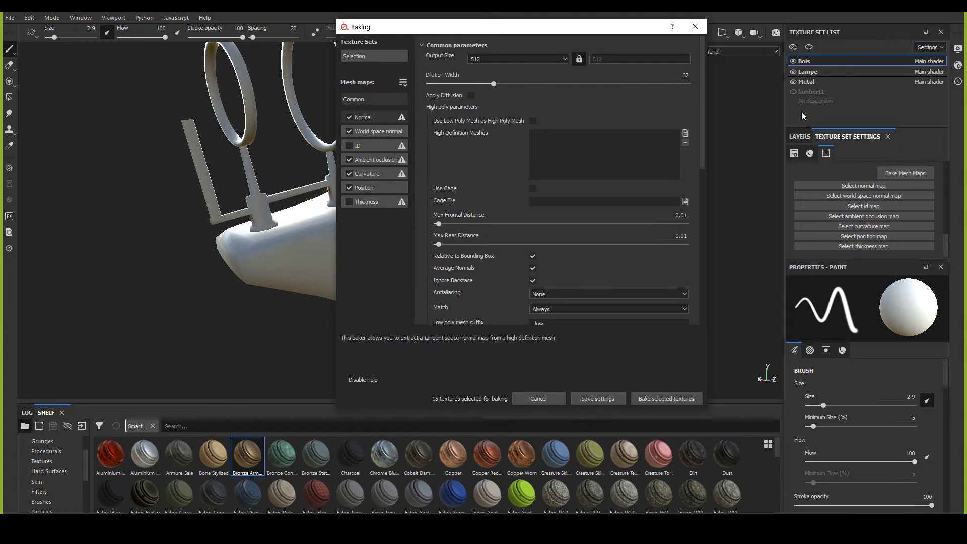
Step: Review the individual baker parameters of the ID, Thickness and Normal maps
click(379, 144)
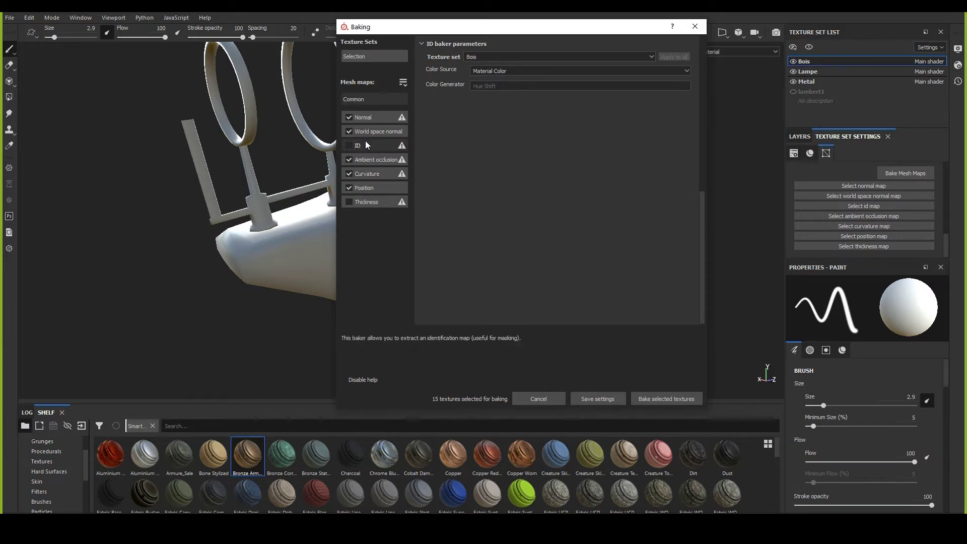
click(365, 204)
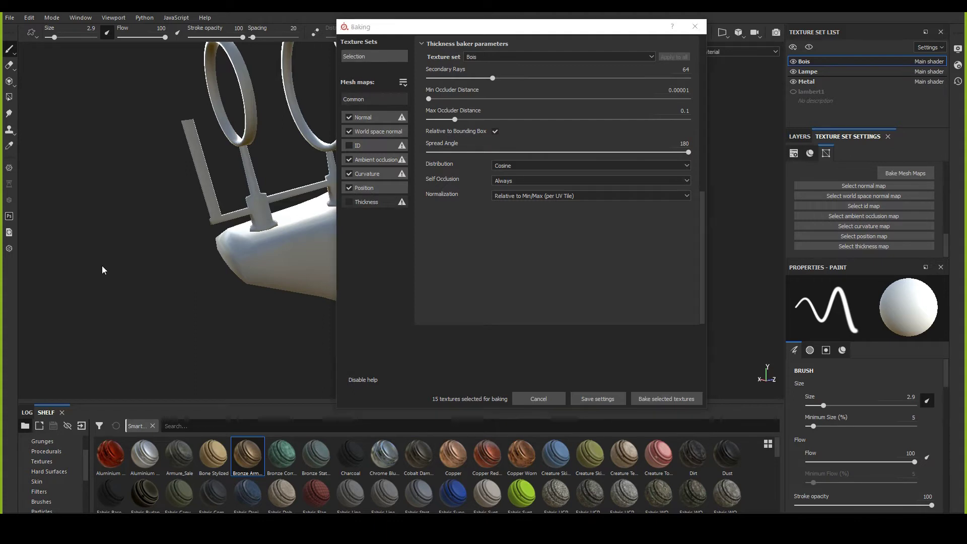
drag(431, 33, 425, 32)
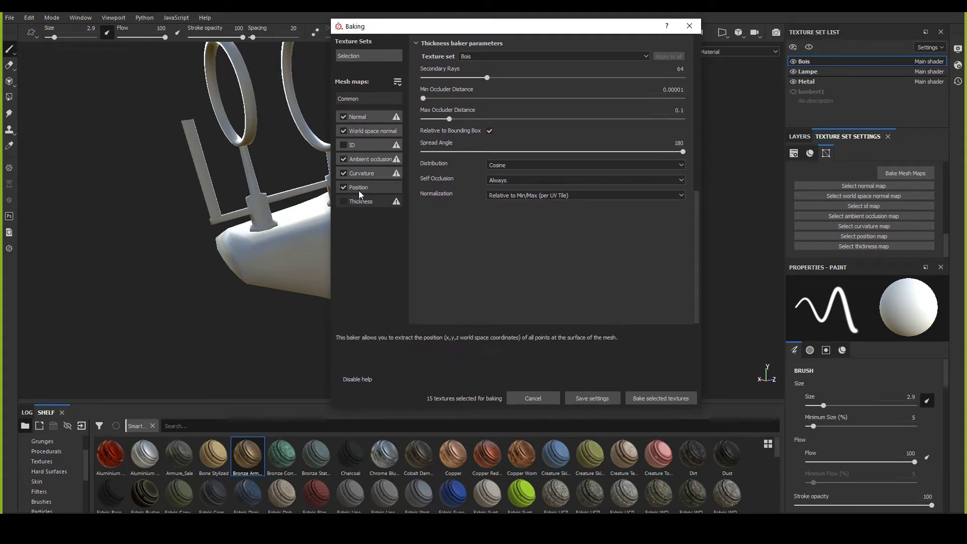
click(361, 117)
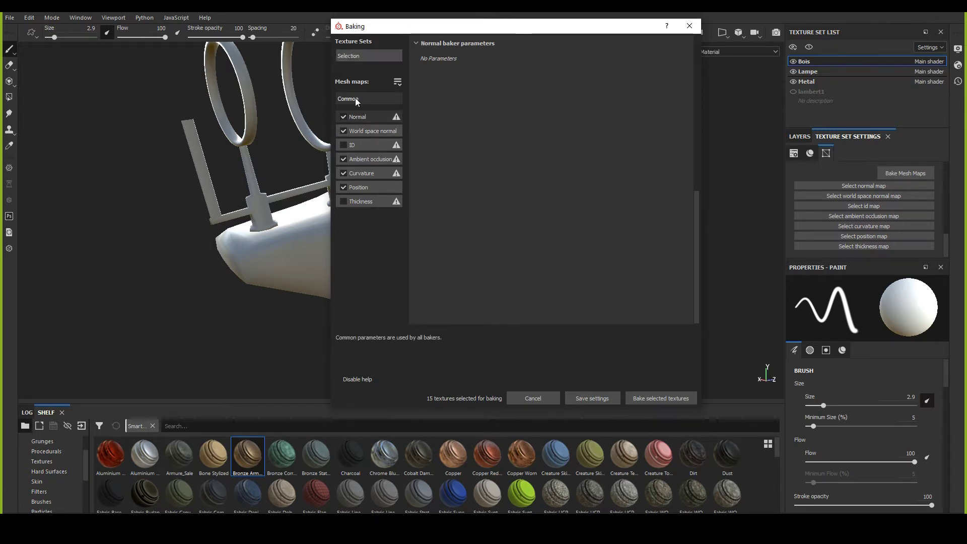
Step: Set the output size in the common baking parameters to 2048
click(356, 100)
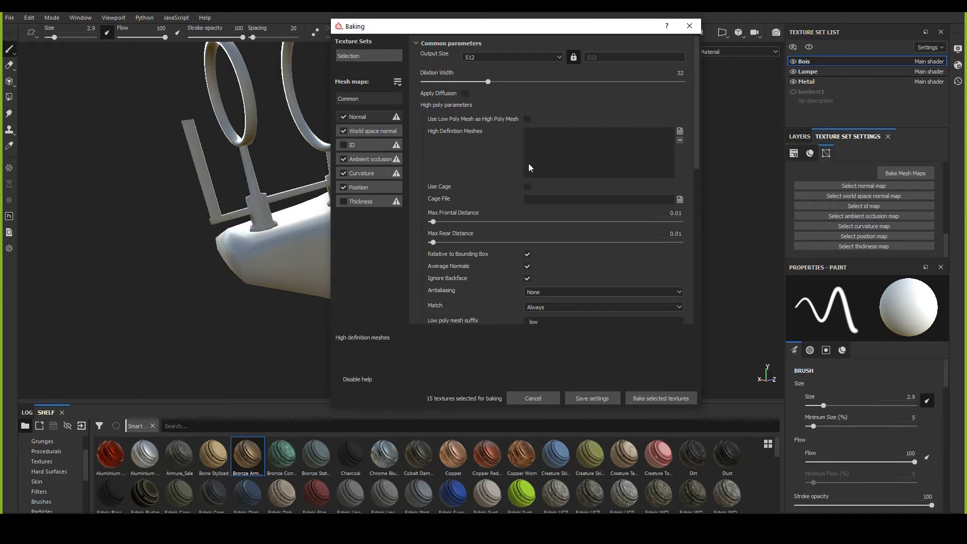
scroll(698, 128, up, 1)
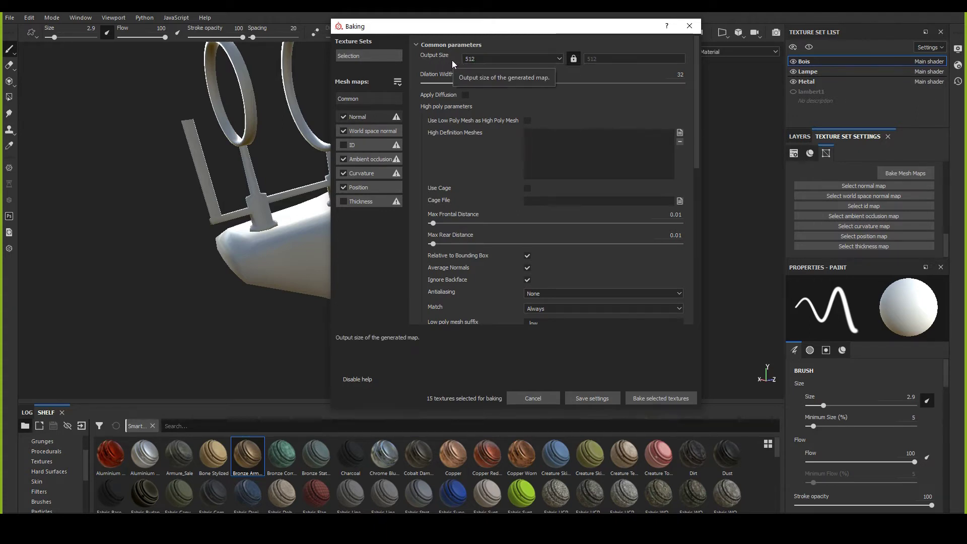
click(478, 59)
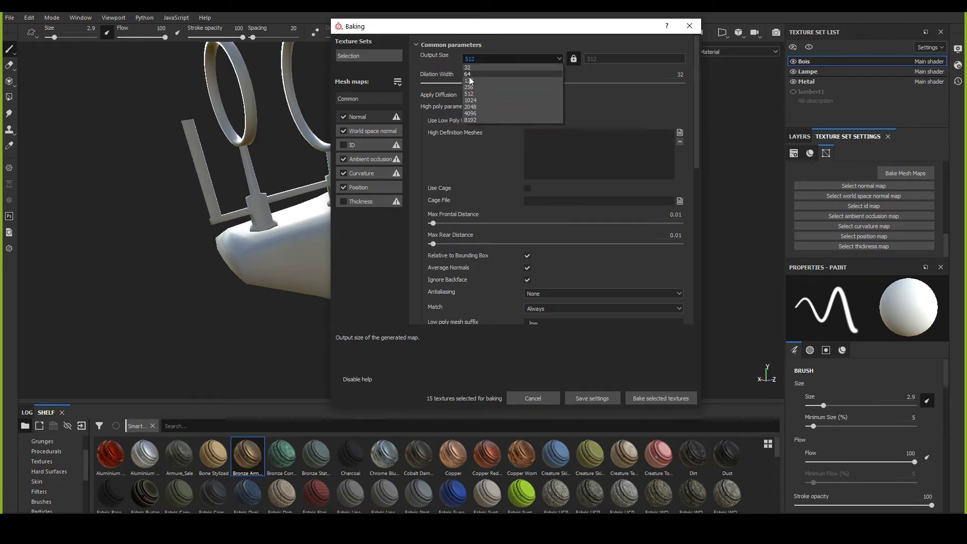
click(473, 108)
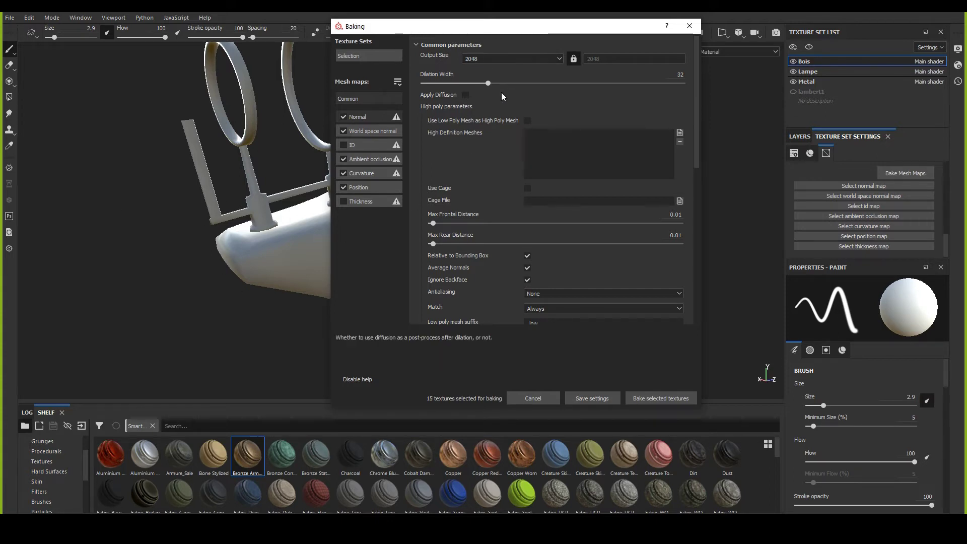
drag(475, 33, 466, 28)
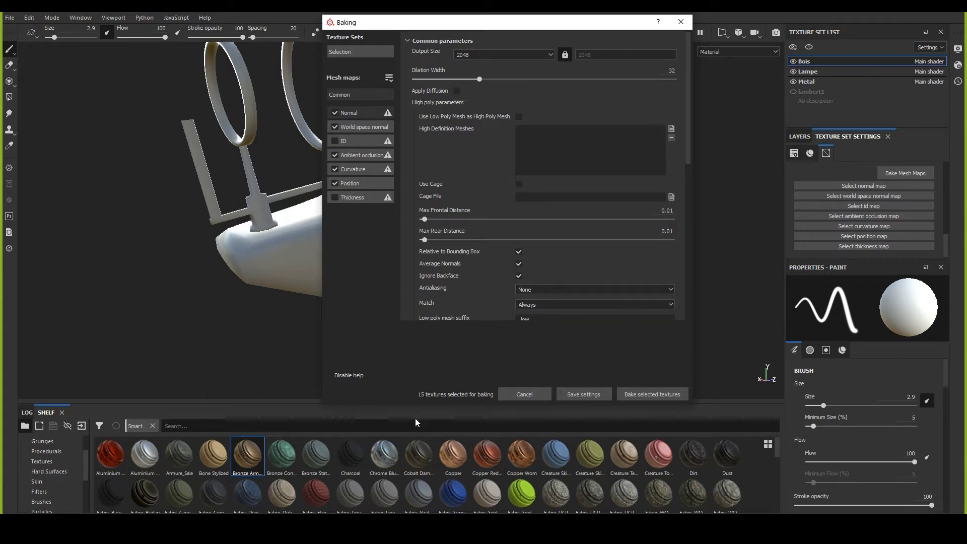
Step: Switch to Maya and open the lamp's layout in an enlarged UV Editor, closing the UV Toolkit
click(473, 479)
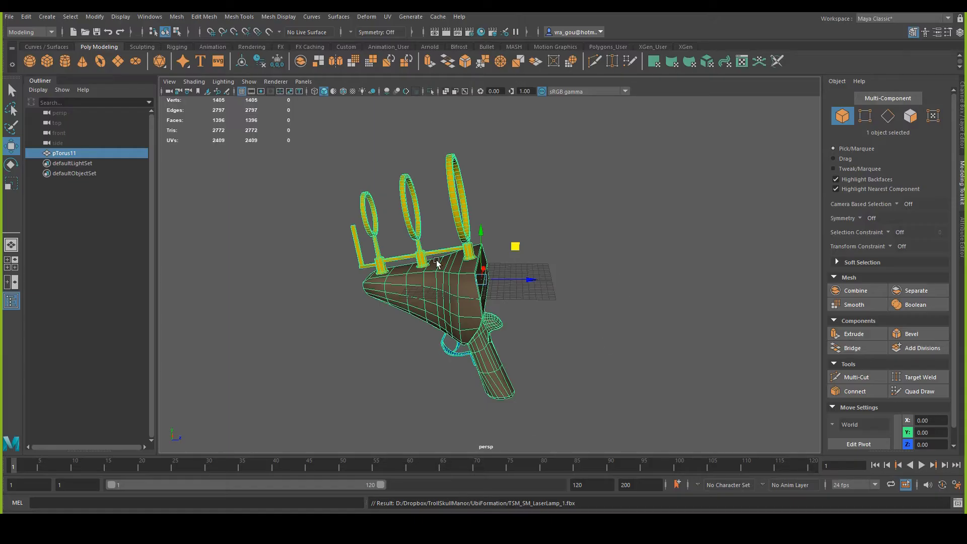
click(742, 60)
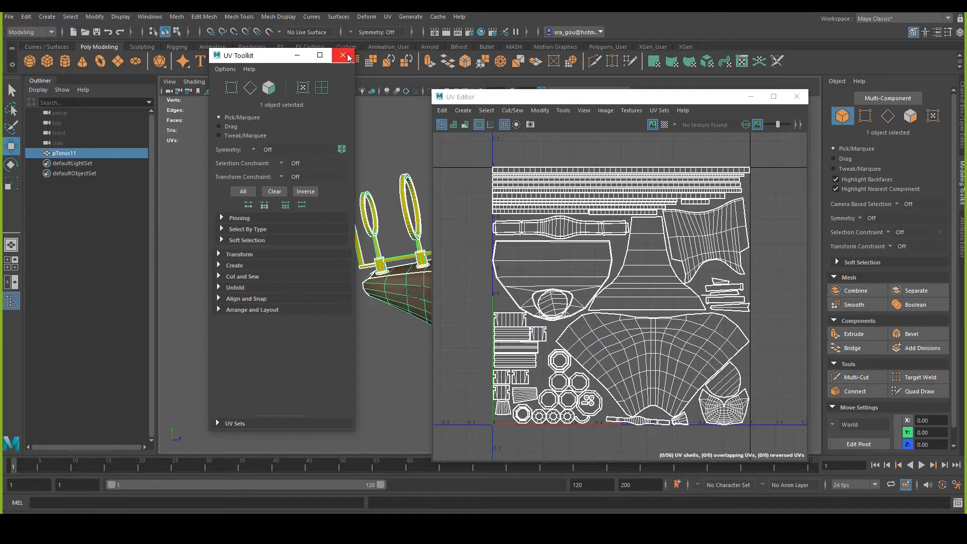
click(347, 56)
drag(615, 100, 369, 53)
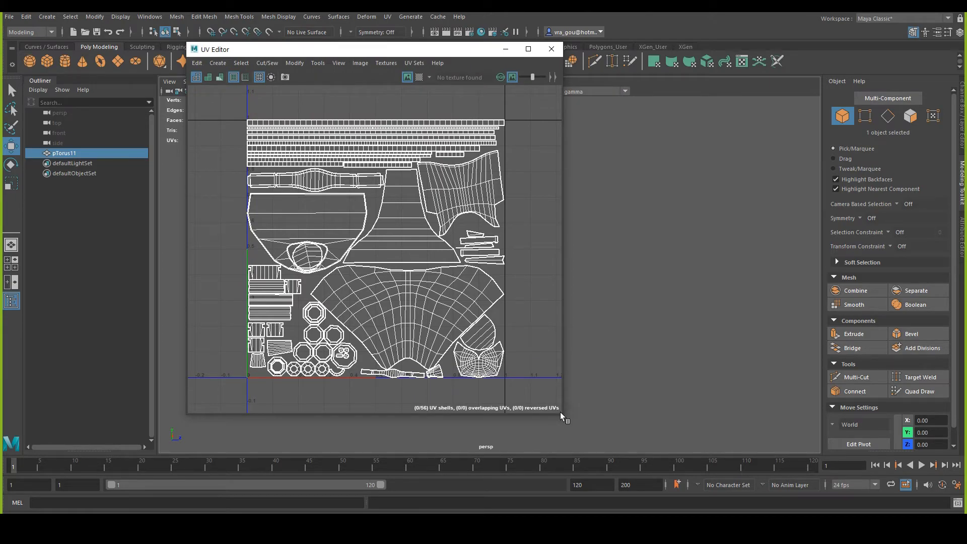
drag(561, 413, 600, 446)
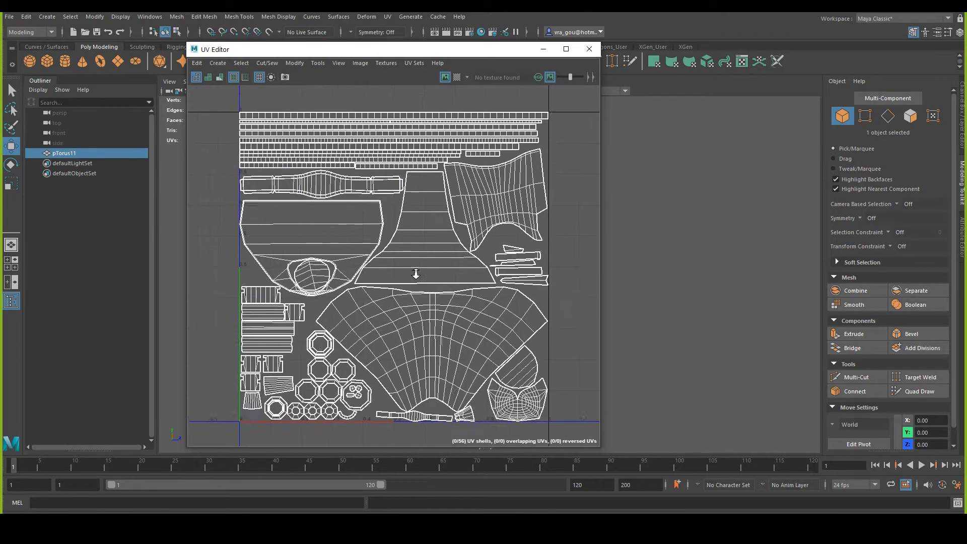
Step: Examine the borders of the lamp's UV shells and the spacing between neighbouring shells up close
scroll(415, 274, down, 2)
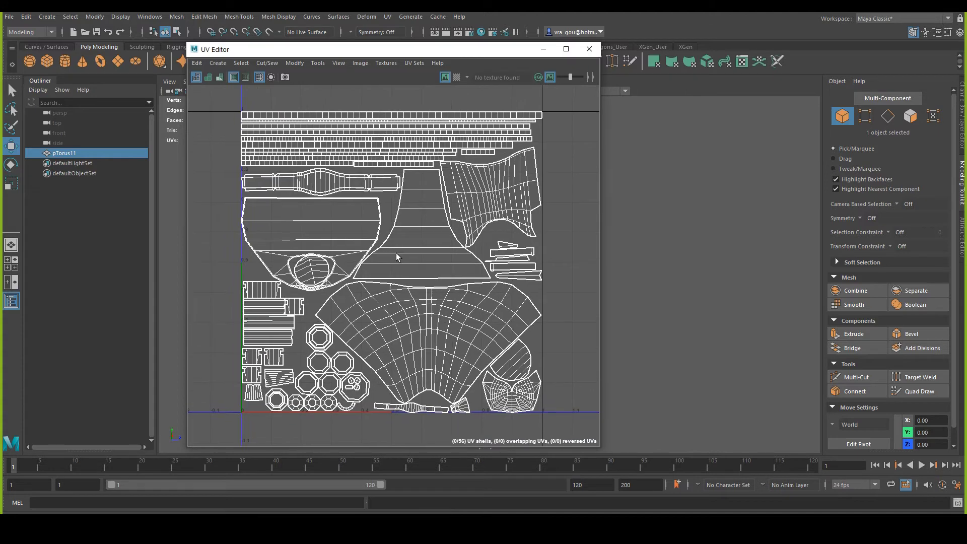
scroll(536, 213, up, 8)
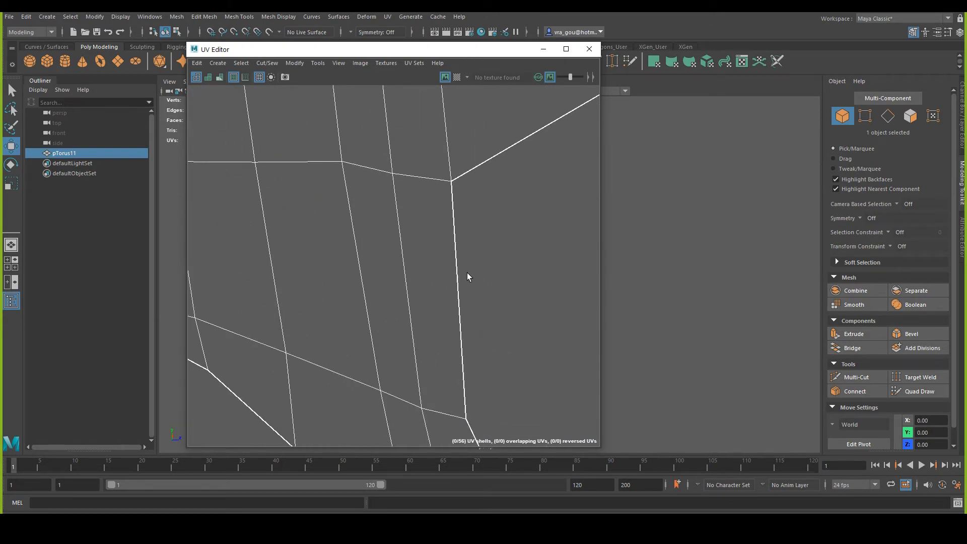
alt+middle_drag(482, 399, 470, 253)
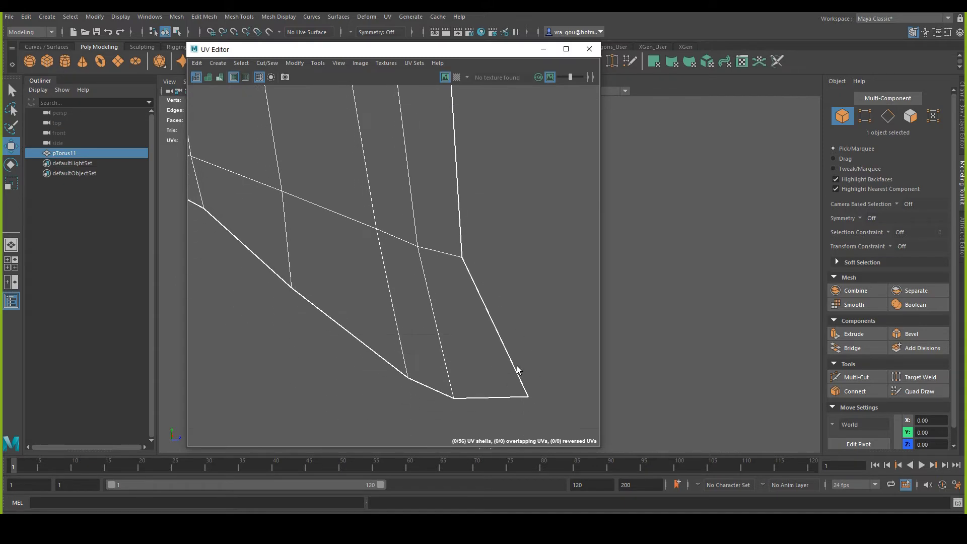
alt+middle_drag(517, 370, 526, 250)
scroll(331, 263, down, 8)
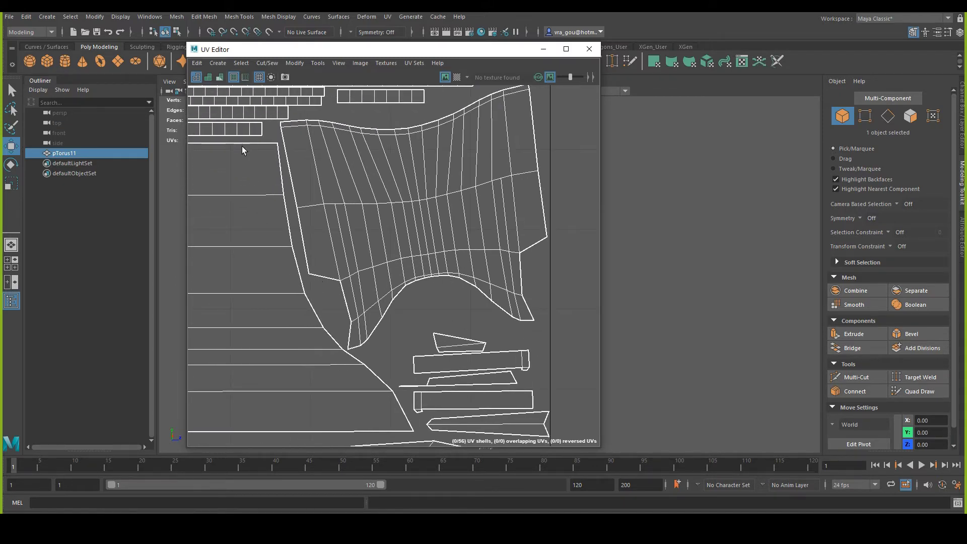
scroll(321, 233, up, 10)
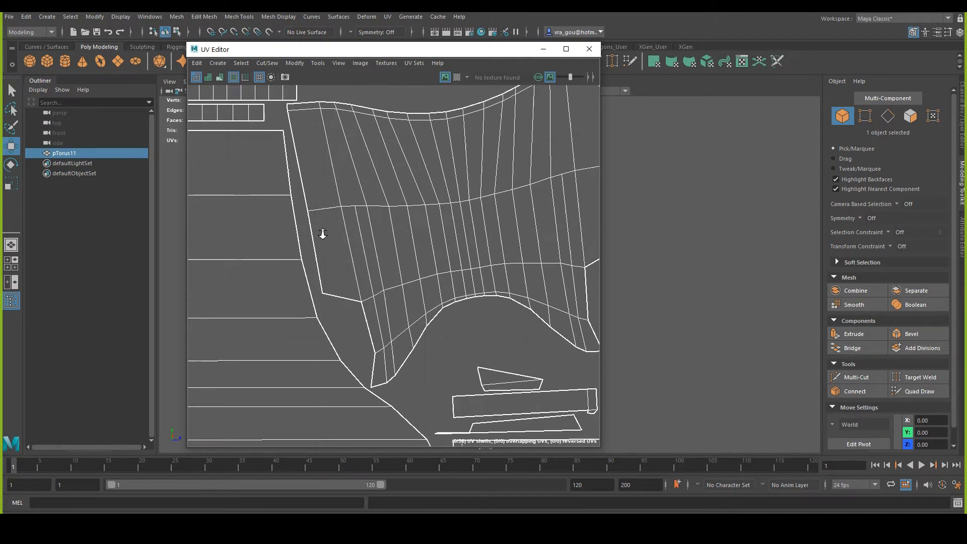
alt+middle_drag(403, 250, 345, 262)
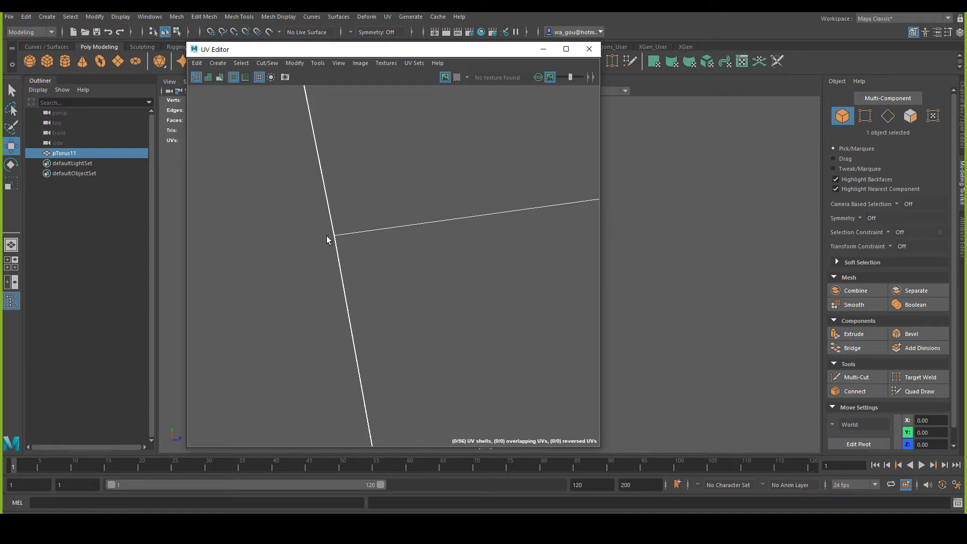
drag(502, 53, 528, 44)
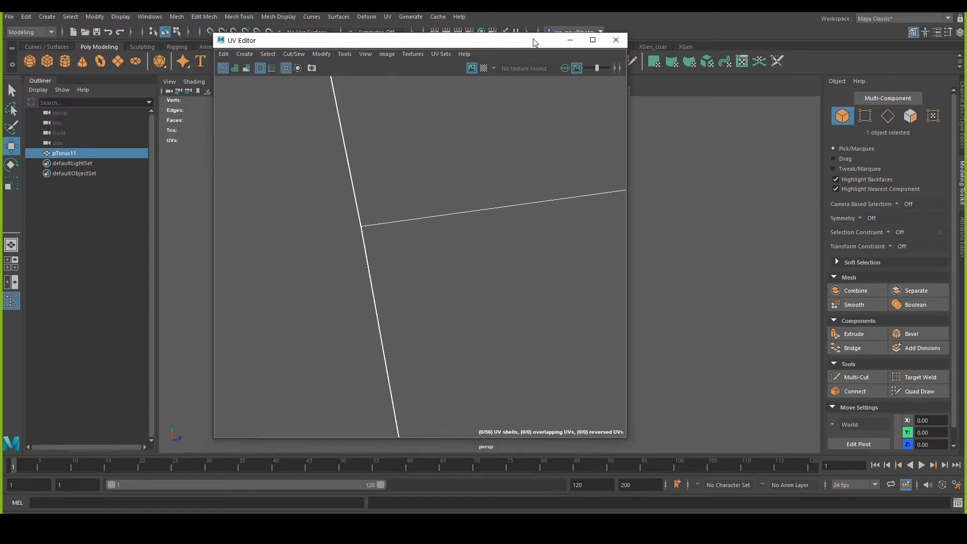
Step: Minimize Maya's UV Editor, switch back to Substance Painter and set the Dilation Width to 2 in the common baking parameters
click(568, 39)
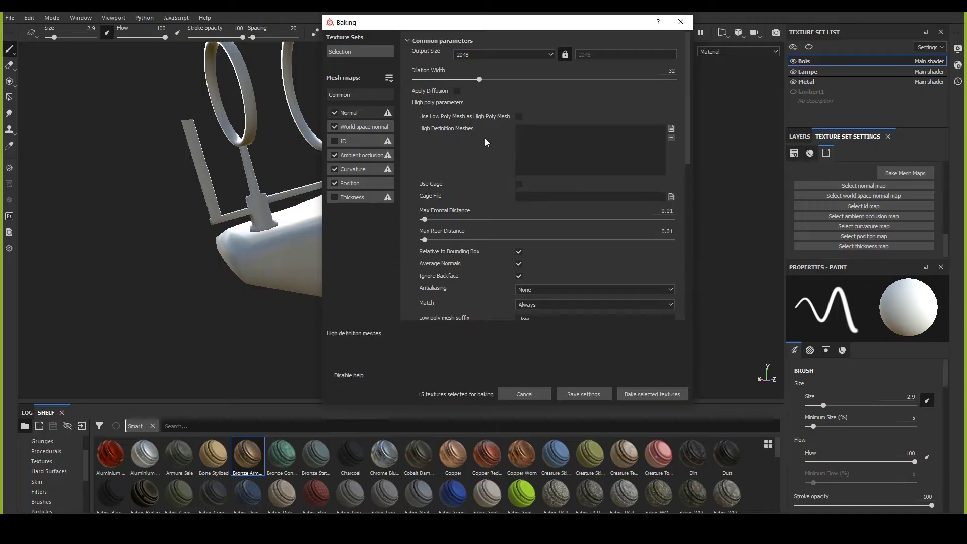
drag(477, 79, 419, 79)
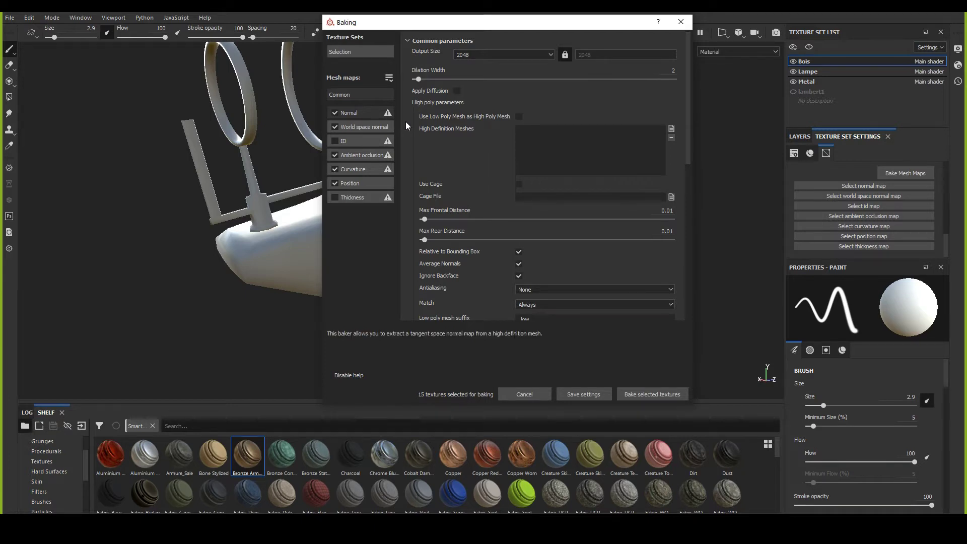
drag(480, 29, 428, 26)
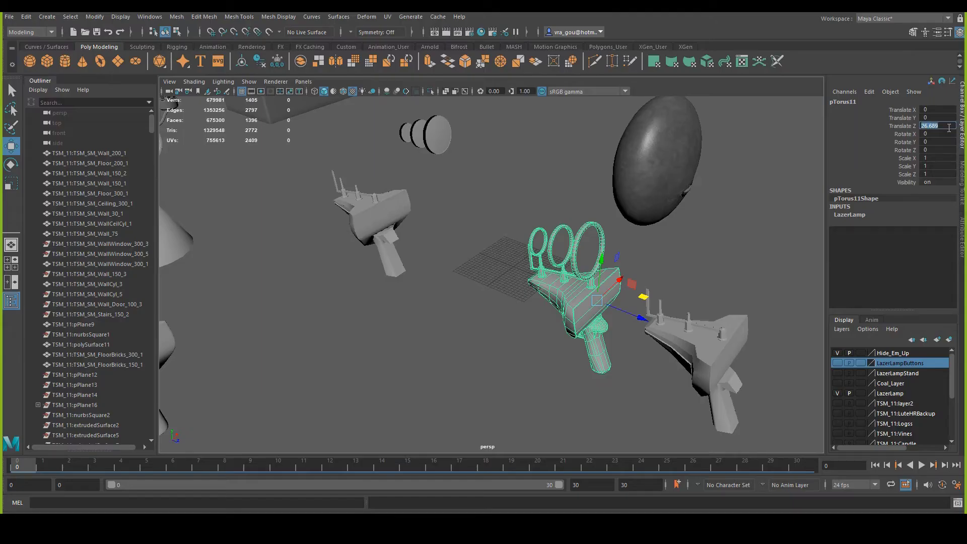
Step: Switch to Maya and set the Translate Z of the low-poly lamp with the three rings to 0
text(0)
key(Tab)
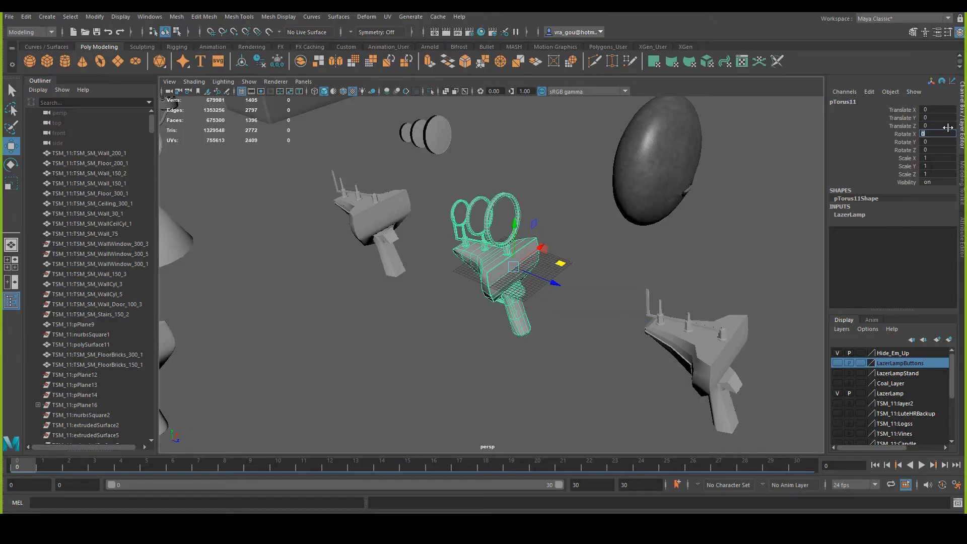
alt+drag(474, 294, 451, 306)
alt+middle_drag(375, 300, 467, 257)
click(254, 257)
alt+drag(416, 280, 729, 217)
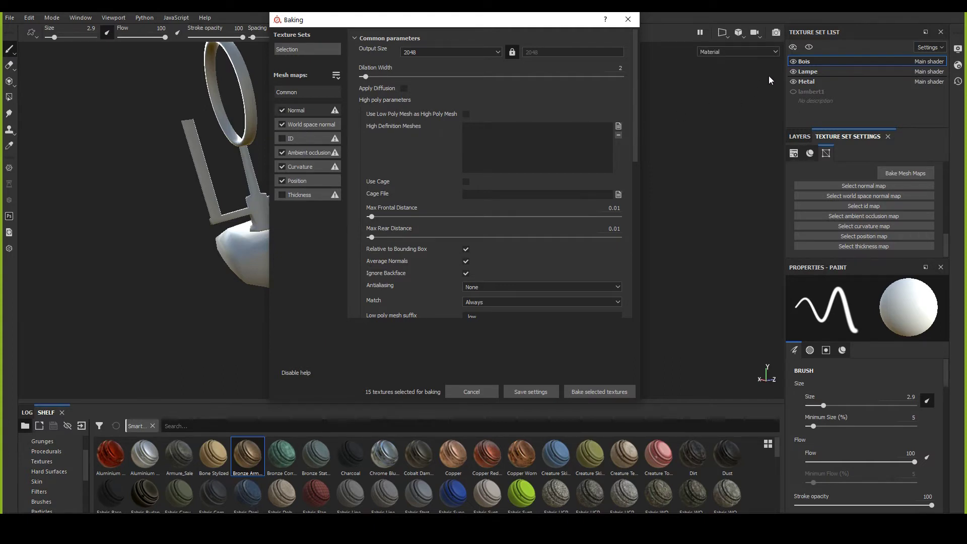
Step: Examine the high-poly lamp's rounded edges and curved body up close in Maya from several angles
drag(559, 25, 555, 24)
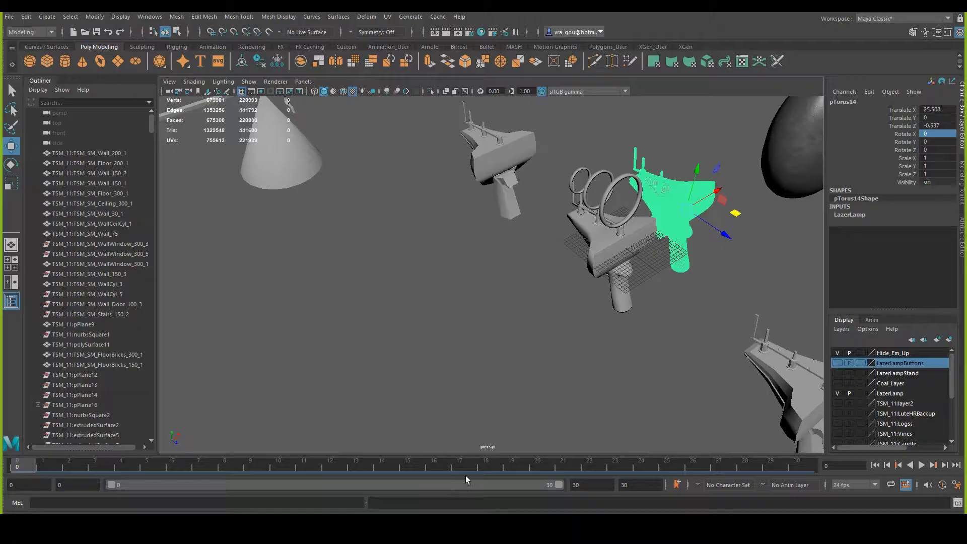
alt+middle_drag(513, 264, 438, 320)
alt+right_drag(438, 320, 564, 430)
alt+drag(563, 430, 566, 320)
alt+right_drag(566, 319, 391, 311)
key(f)
click(607, 311)
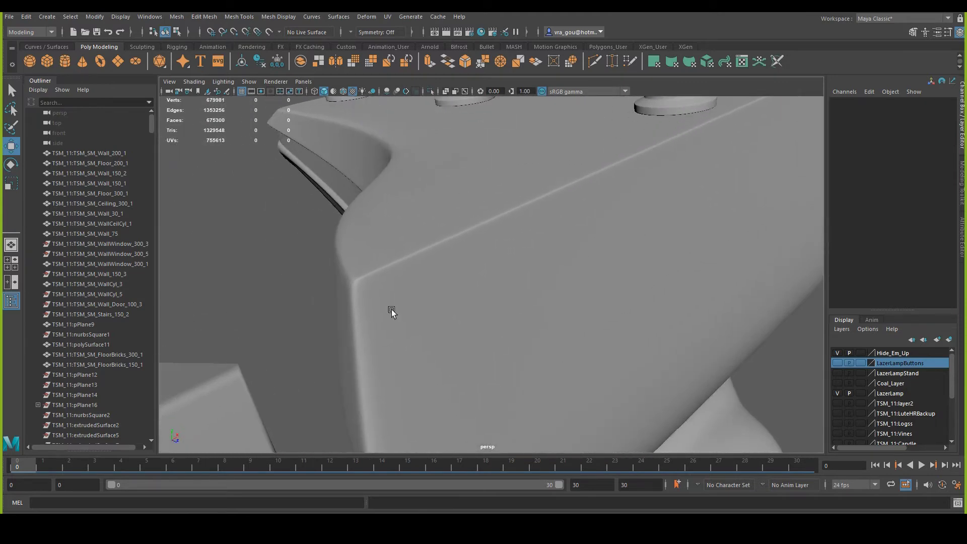
alt+right_drag(351, 285, 335, 317)
alt+drag(334, 318, 289, 296)
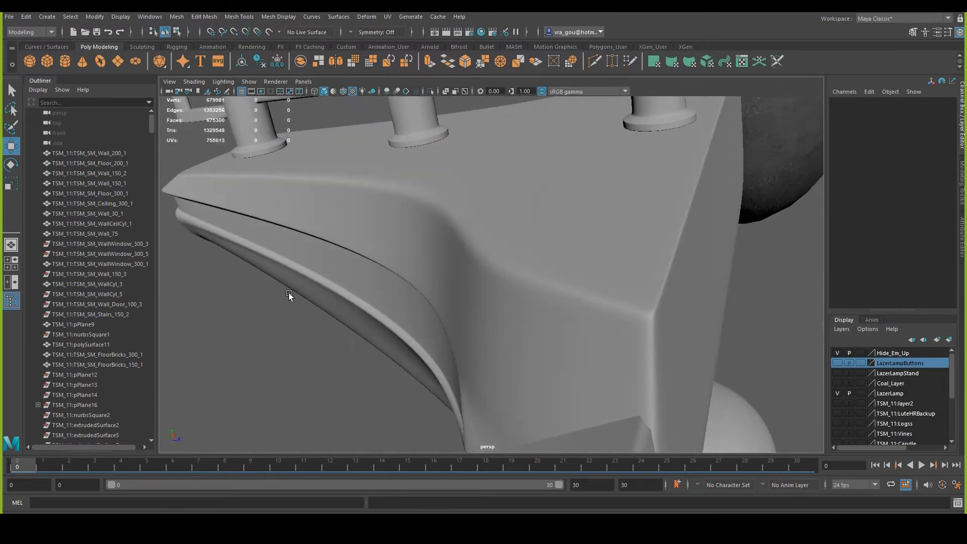
alt+right_drag(290, 296, 499, 321)
alt+drag(498, 321, 546, 252)
alt+right_drag(546, 252, 574, 370)
alt+right_drag(354, 241, 306, 240)
alt+drag(307, 240, 455, 282)
alt+right_drag(456, 283, 452, 318)
alt+drag(452, 318, 443, 267)
alt+right_drag(443, 268, 384, 264)
alt+drag(384, 263, 423, 254)
Step: Select the high-poly lamp to examine its dense wireframe, and deselect it to view the smooth surface
click(628, 187)
key(f)
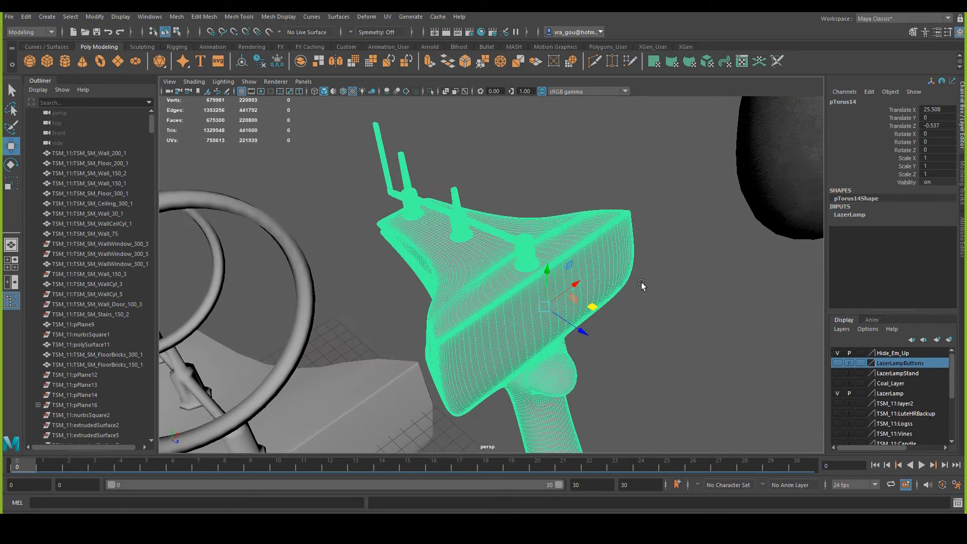
scroll(641, 285, up, 5)
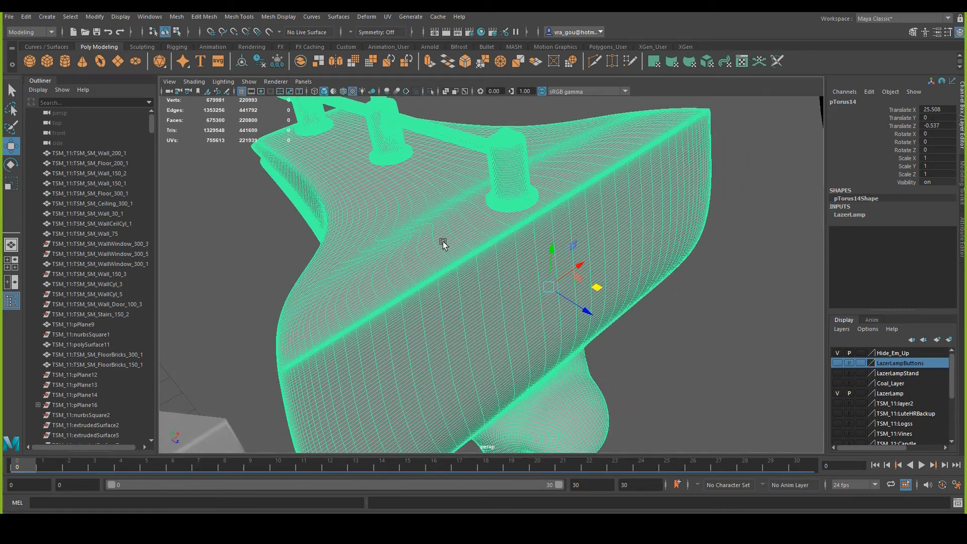
click(655, 365)
alt+drag(655, 365, 571, 266)
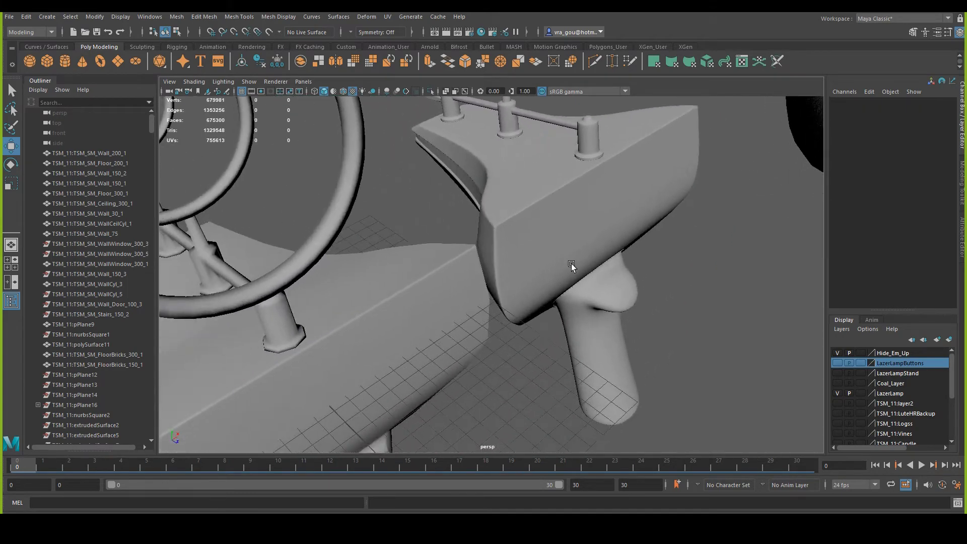
Step: Select the low-poly lamp and compare the topology of its beveled corner with the high-poly version
alt+drag(341, 361, 488, 209)
click(488, 209)
alt+drag(357, 218, 494, 262)
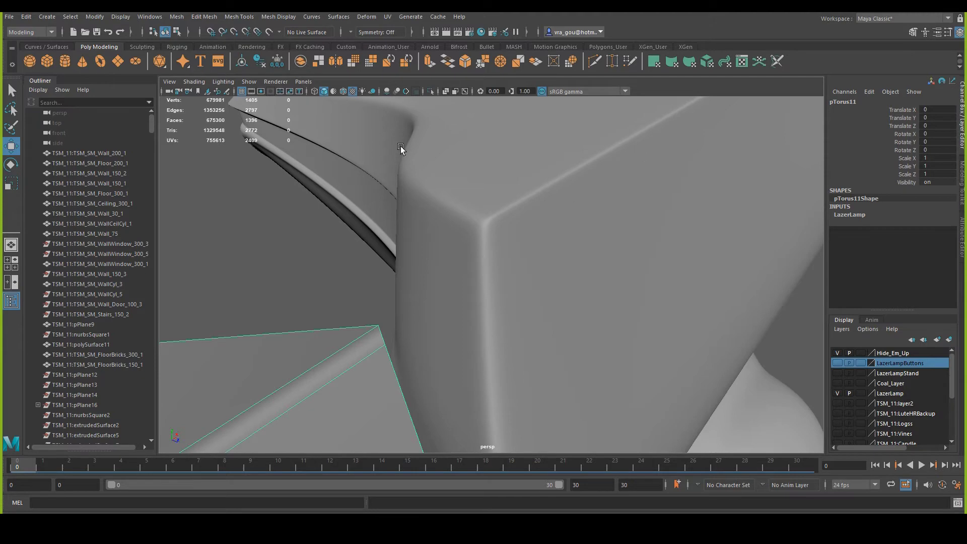
alt+drag(401, 146, 479, 279)
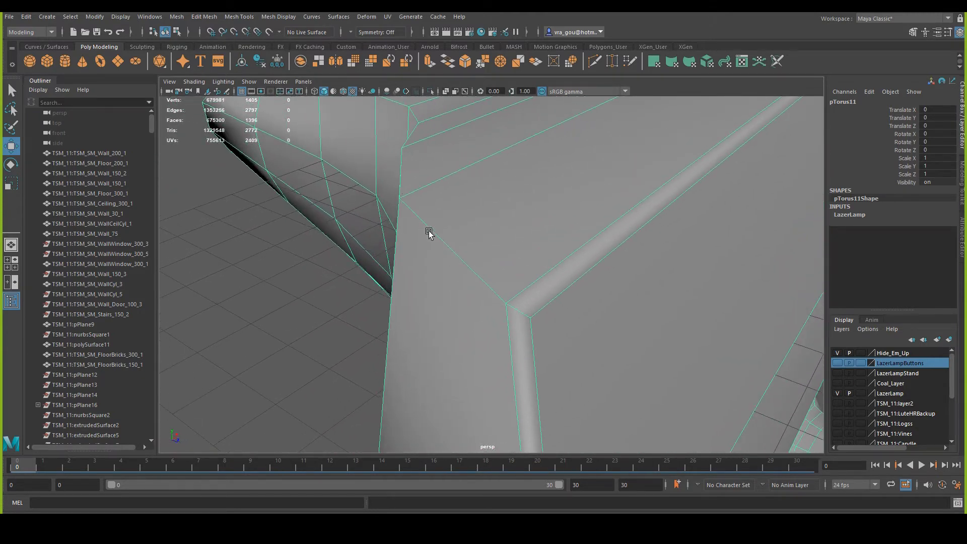
alt+drag(555, 324, 459, 296)
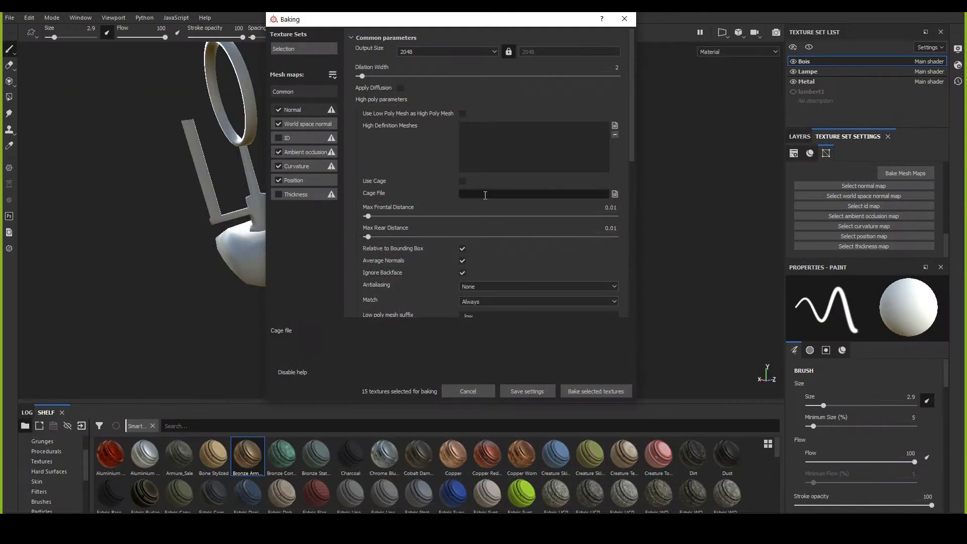
Step: In Substance Painter, load HRLazerLamp from the TrollSkullManor/Maya/Export folder as the high definition mesh for baking
drag(467, 21, 476, 24)
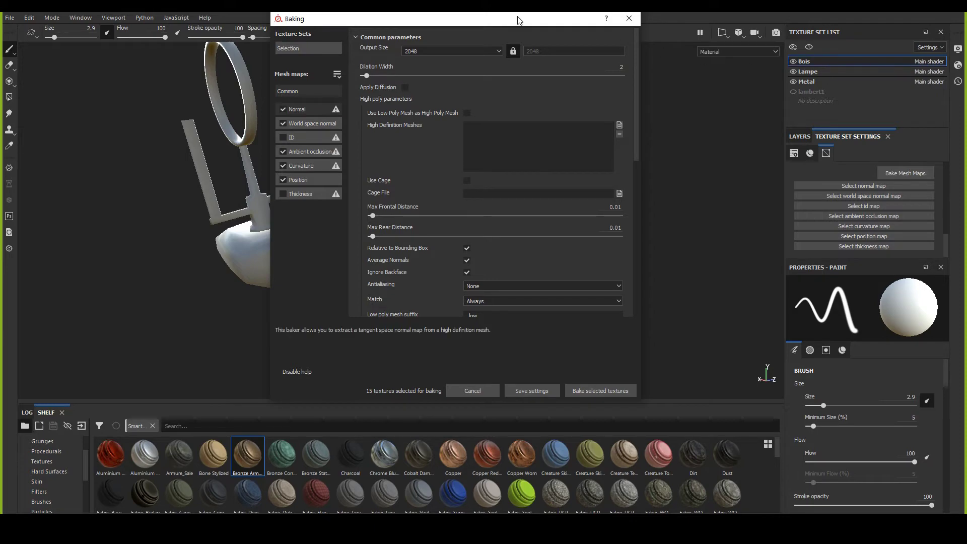
click(620, 125)
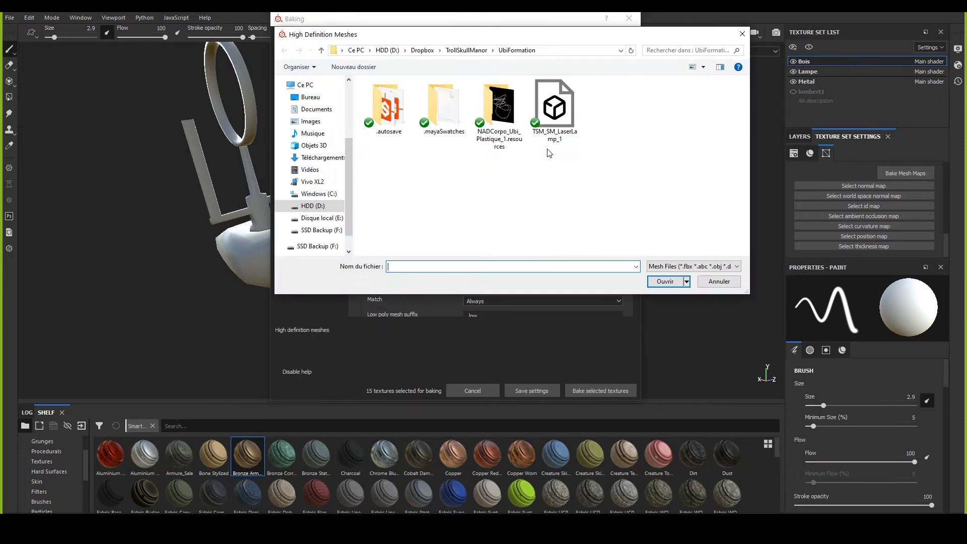
click(466, 51)
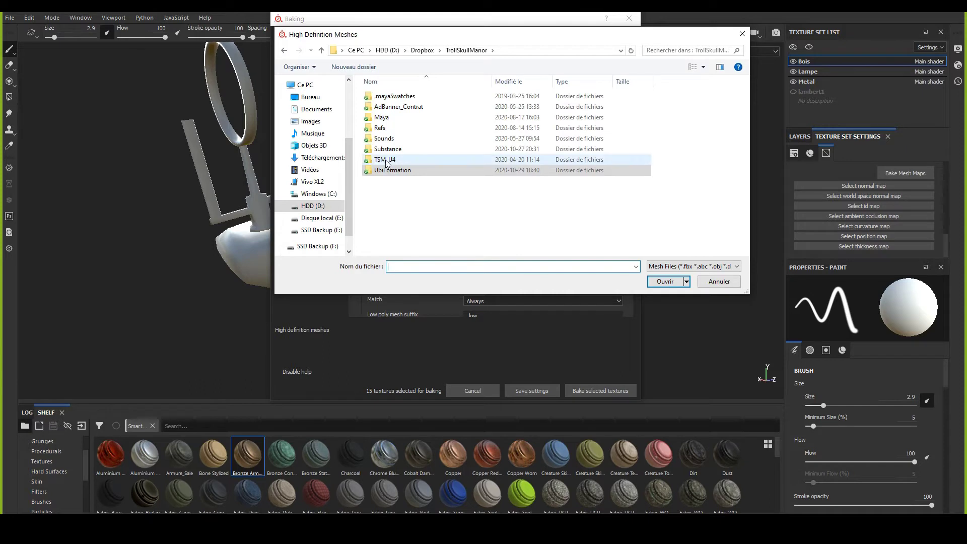
click(423, 51)
double_click(400, 250)
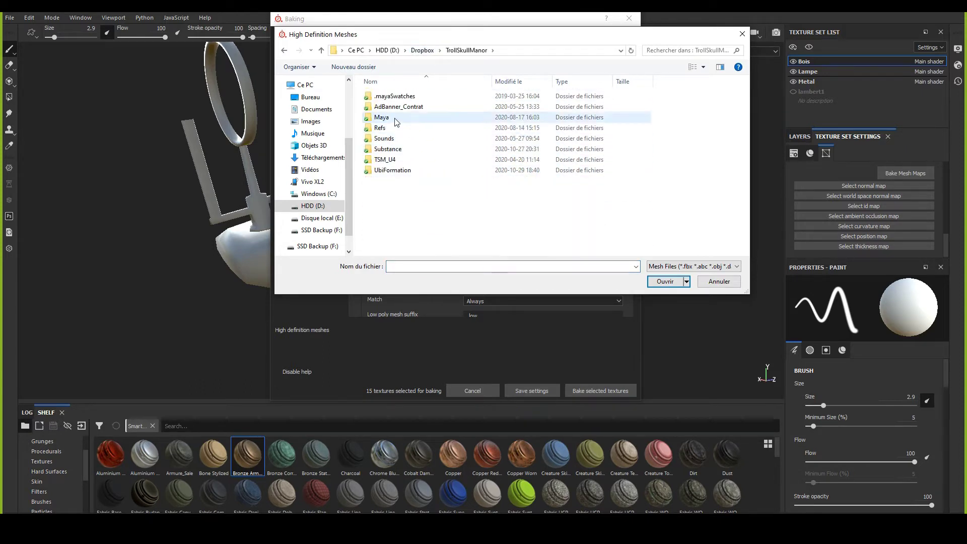
double_click(401, 121)
double_click(383, 96)
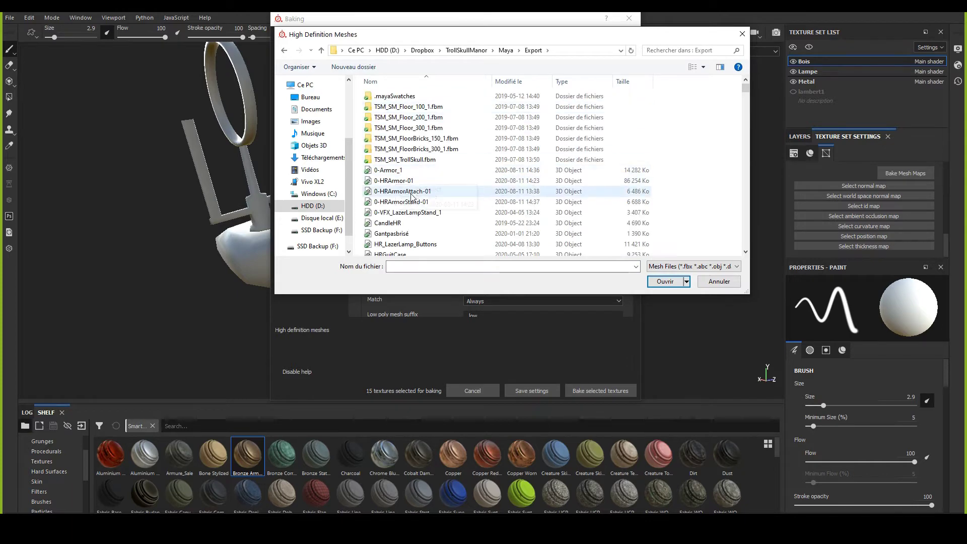
scroll(411, 197, down, 3)
click(398, 145)
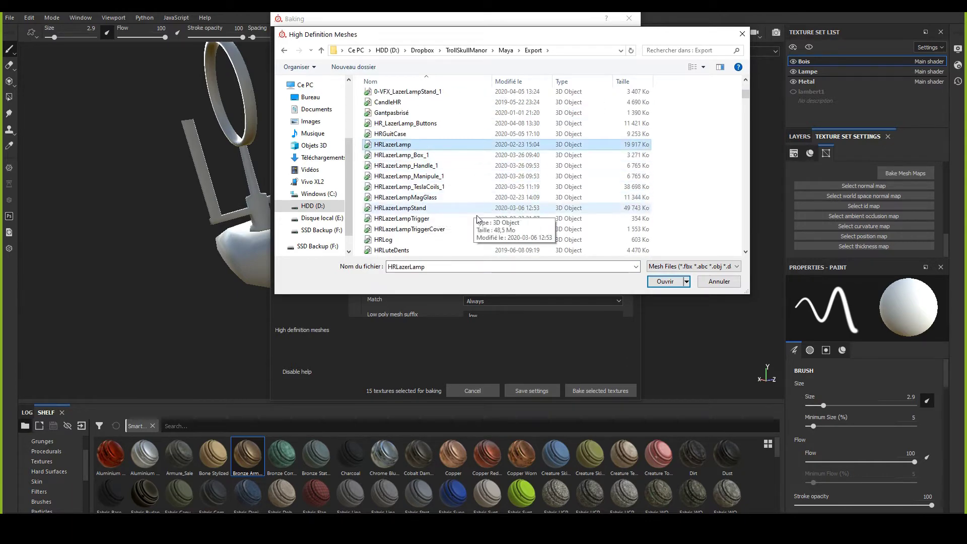
click(665, 281)
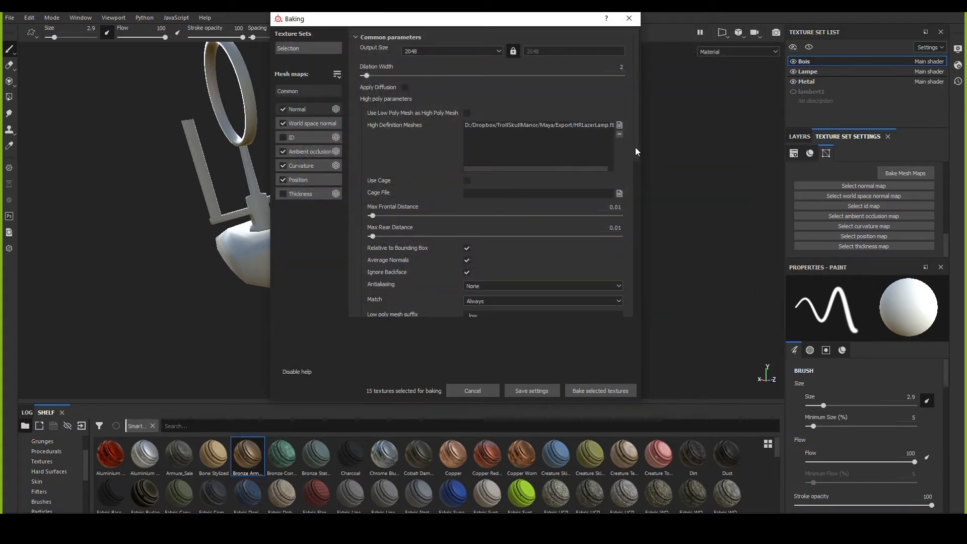
Step: Review the high poly parameters and check the mesh file types accepted for a cage file, without loading one
drag(636, 147, 635, 174)
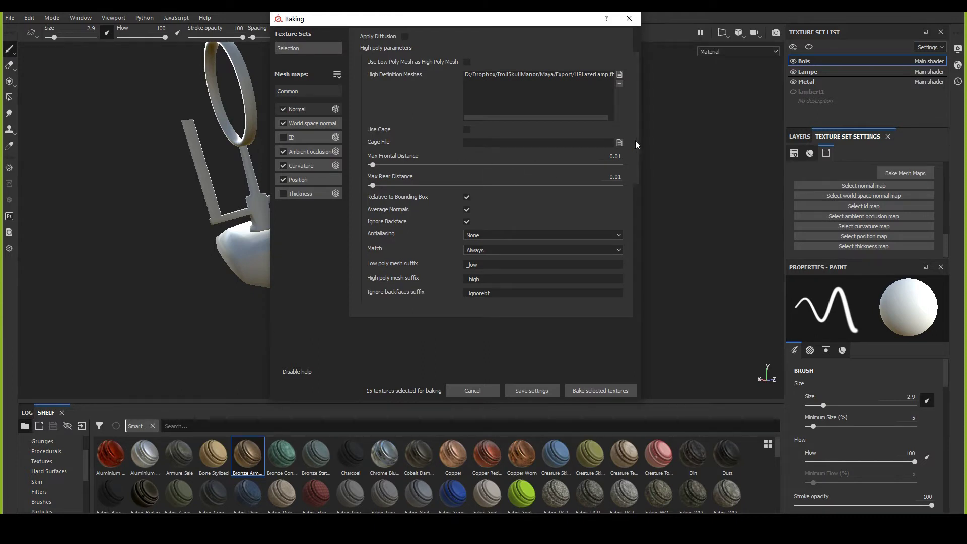
scroll(637, 135, up, 1)
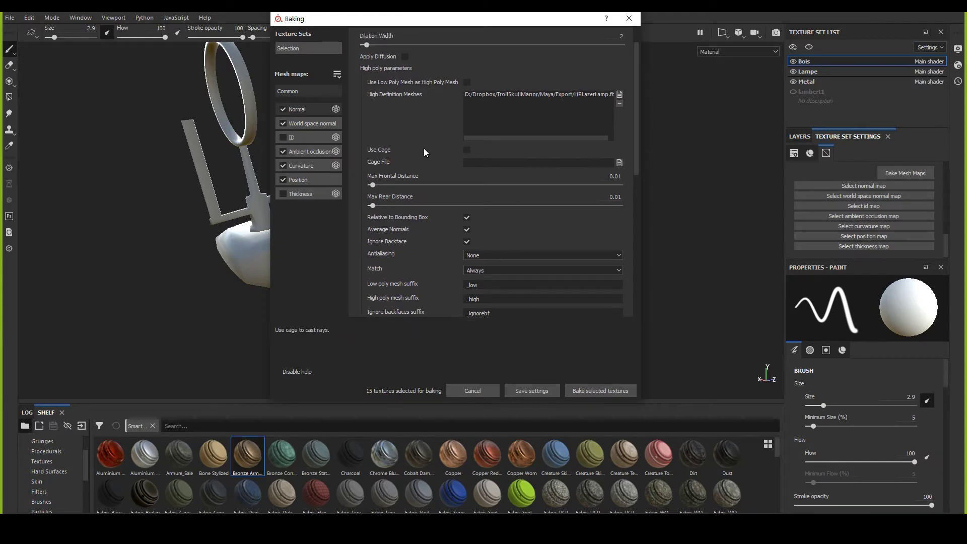
drag(636, 138, 649, 150)
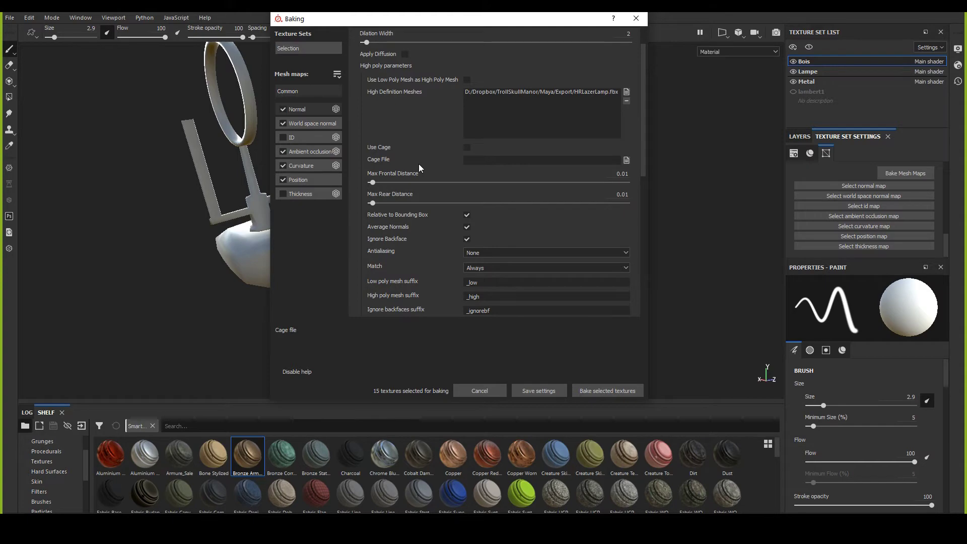
click(627, 160)
click(680, 266)
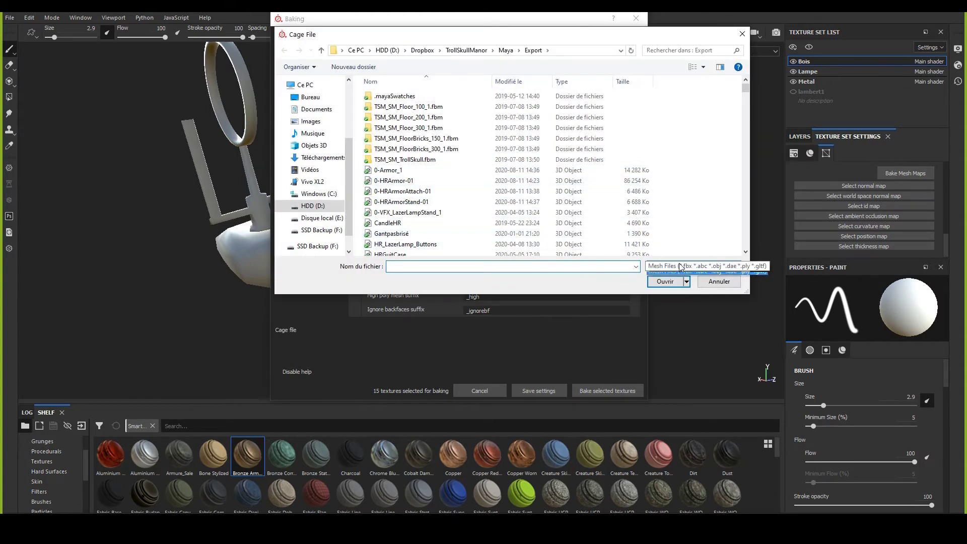
click(681, 276)
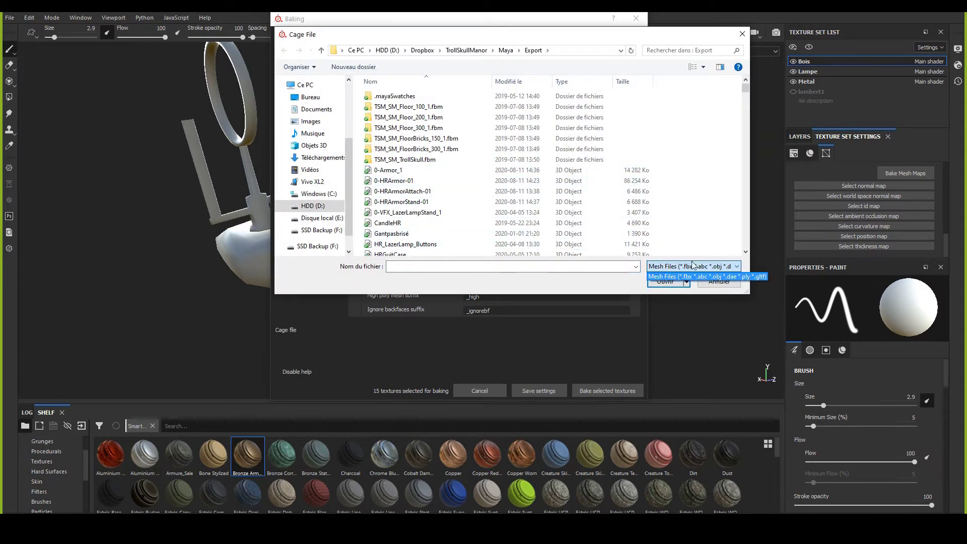
click(742, 34)
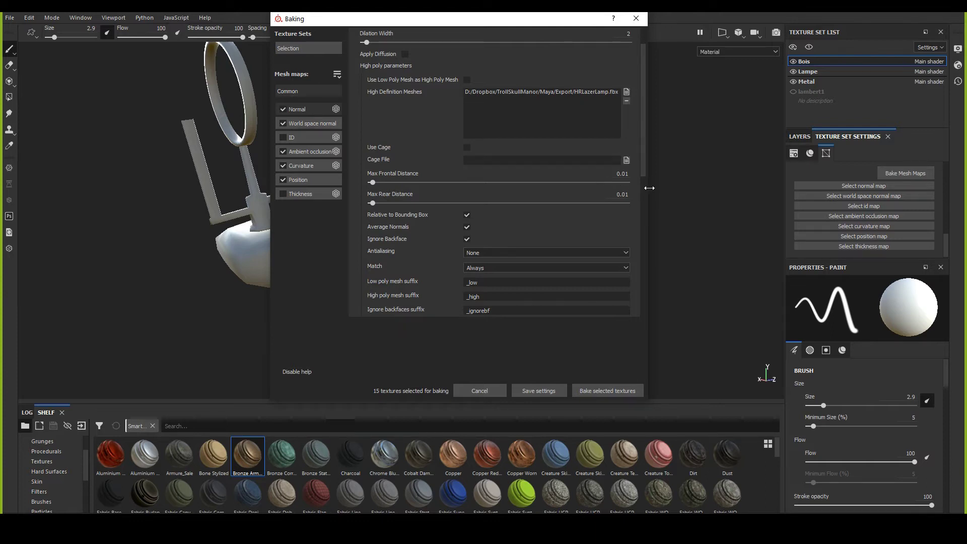
Step: Move the Baking dialog aside to inspect the lamp's body in the viewport, and bring the dialog back
drag(650, 187, 644, 188)
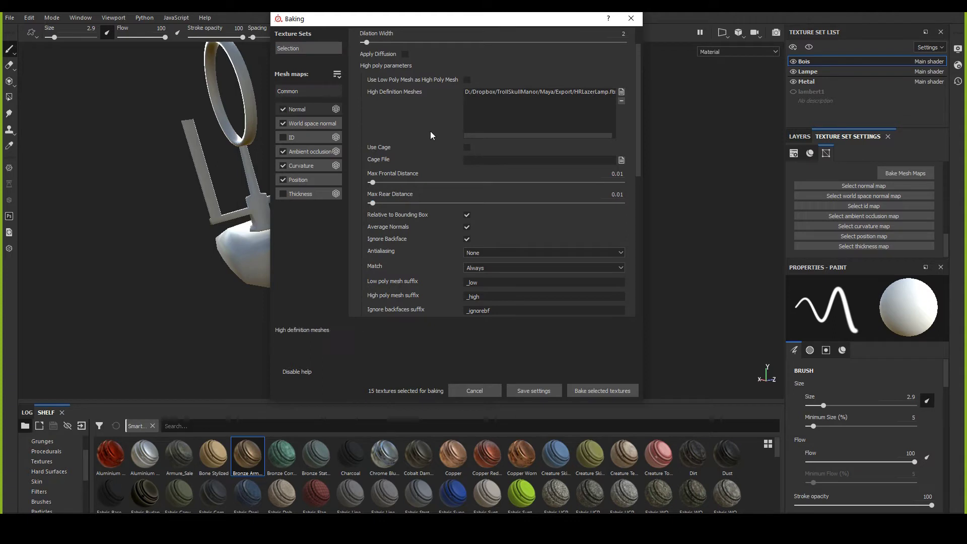
drag(418, 25, 660, 52)
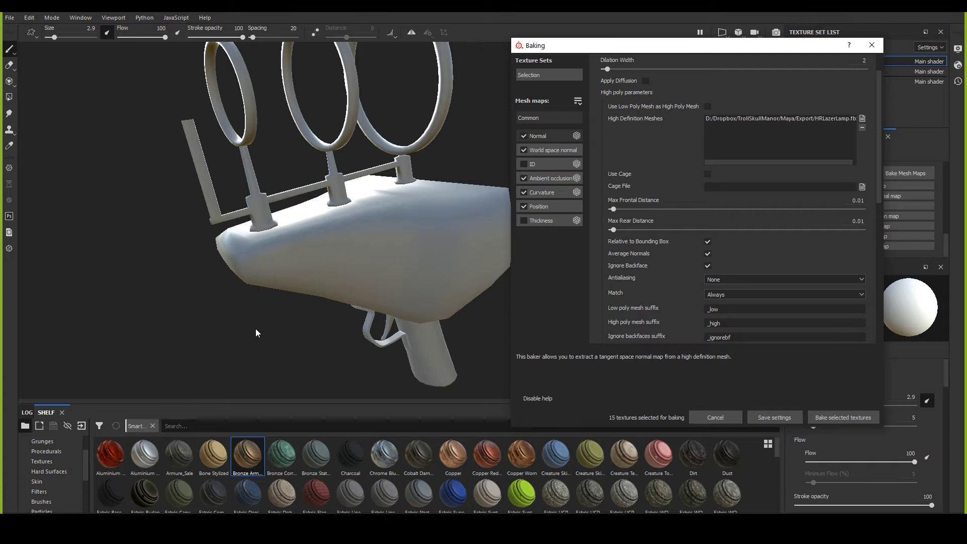
drag(551, 46, 233, 29)
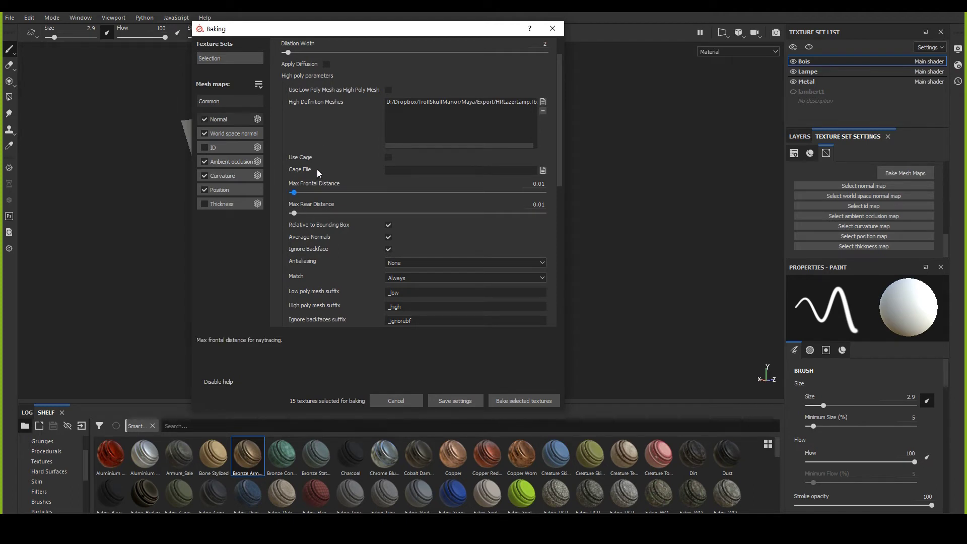
drag(390, 36, 746, 72)
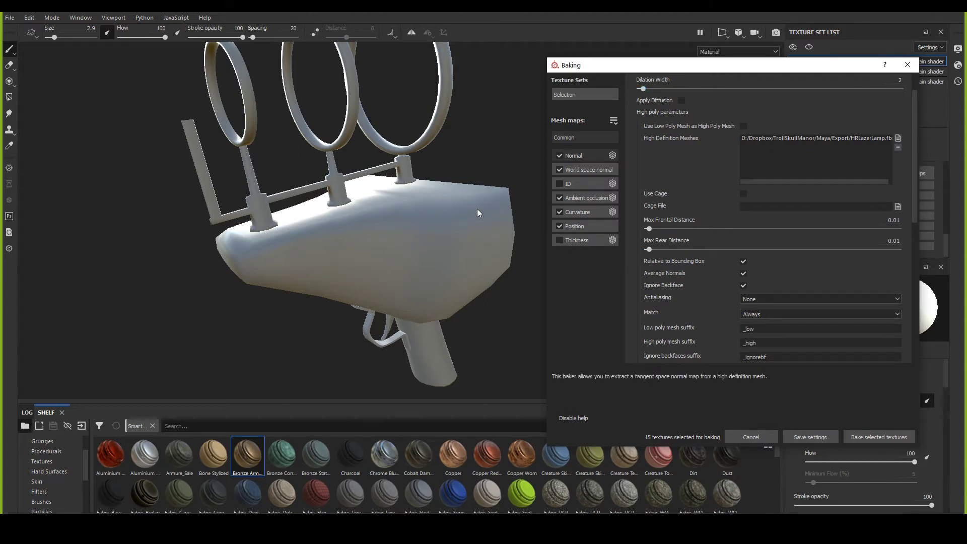
drag(608, 67, 291, 55)
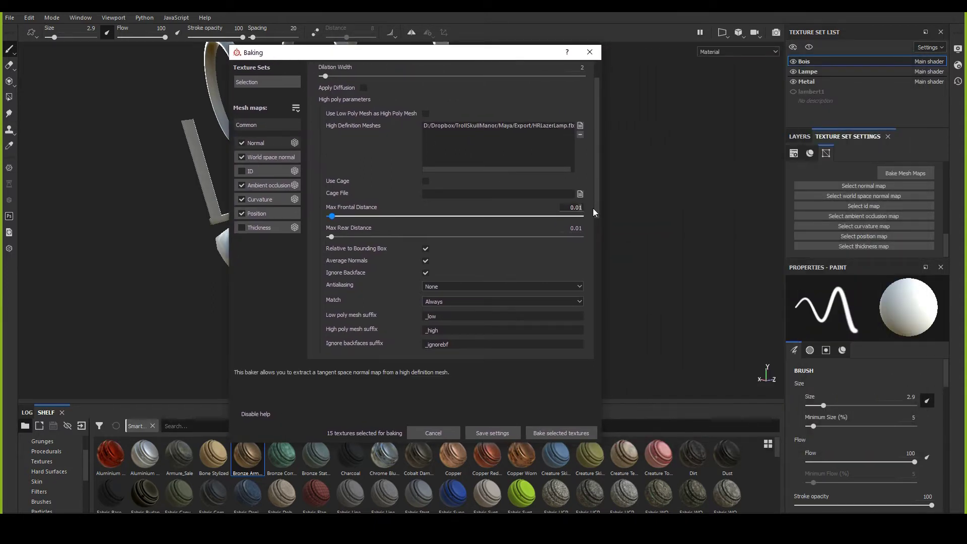
Step: Set both the Max Frontal Distance and the Max Rear Distance to 0.05 in the high poly parameters
text(0.05)
key(Tab)
text(0.05)
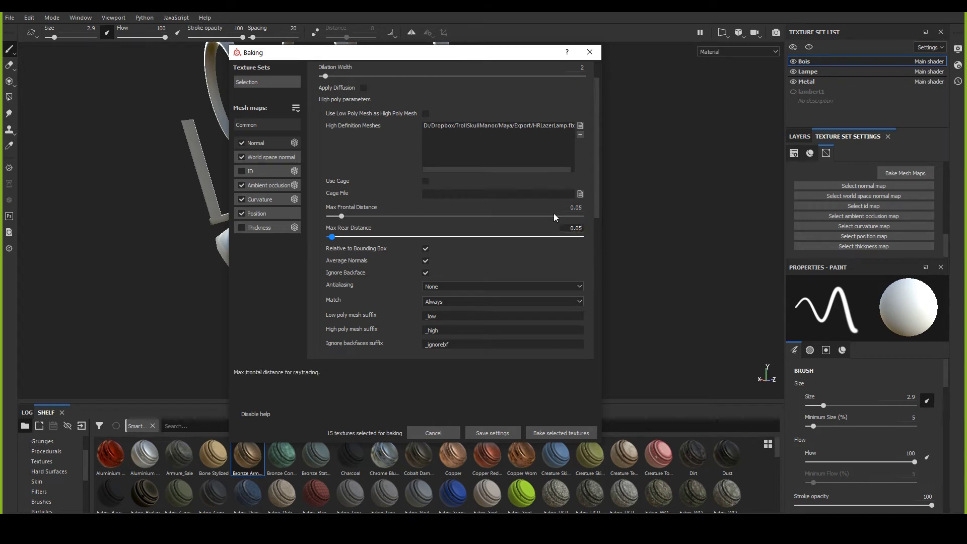
drag(465, 58, 486, 58)
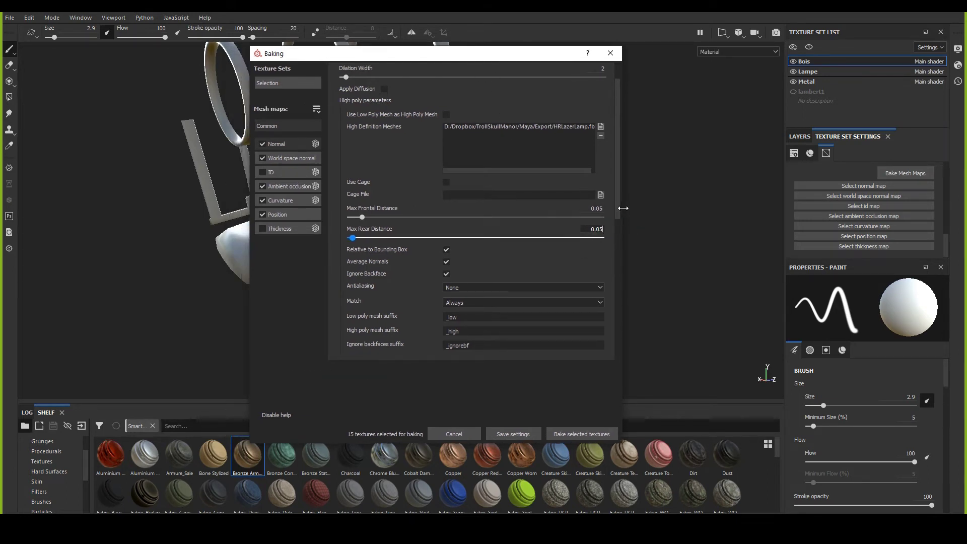
scroll(618, 208, down, 1)
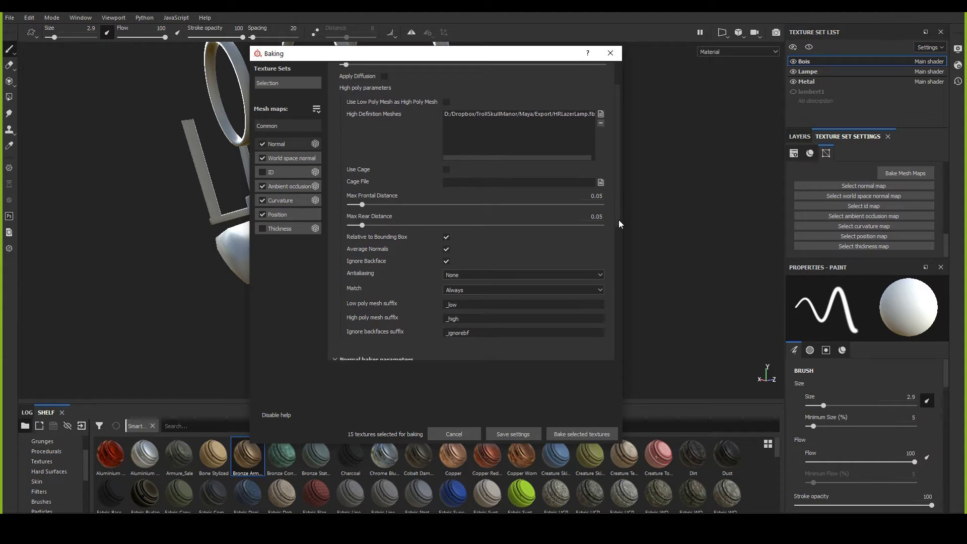
Step: Review the remaining high poly parameters and set Antialiasing to Subsampling 2x2
scroll(618, 215, down, 3)
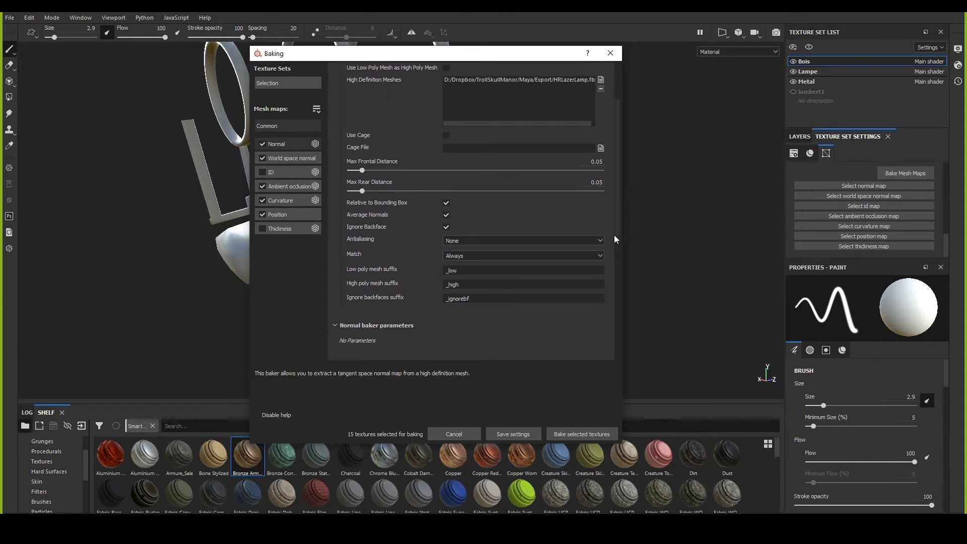
scroll(614, 239, down, 1)
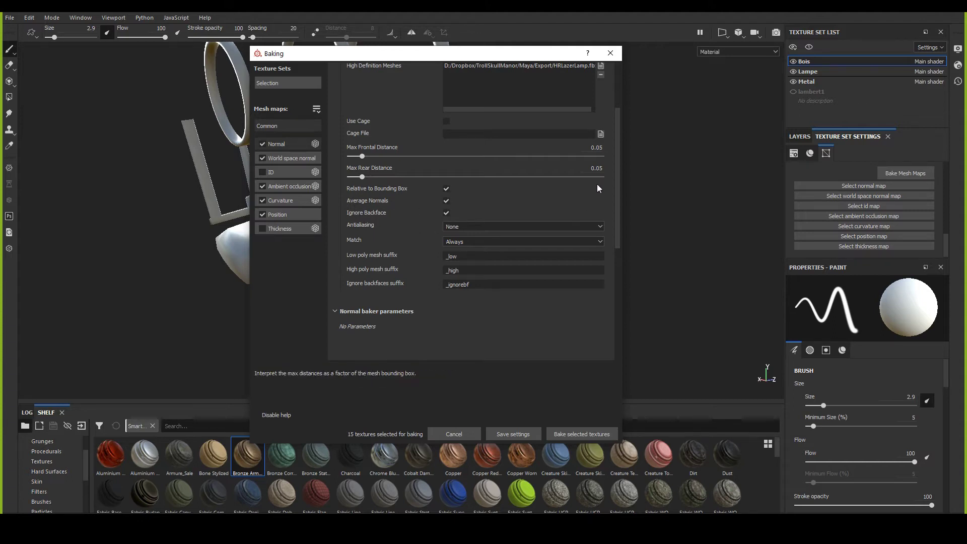
drag(424, 57, 652, 47)
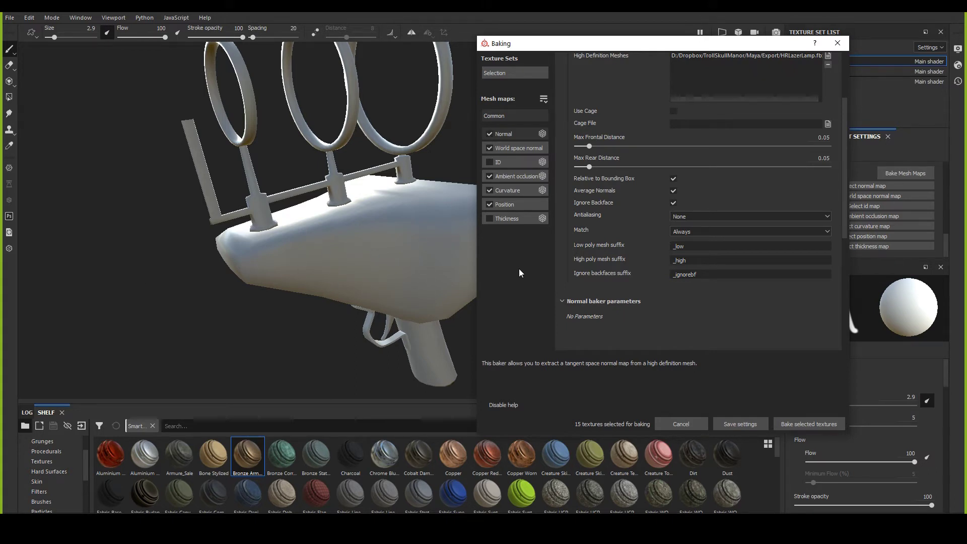
drag(610, 50, 527, 46)
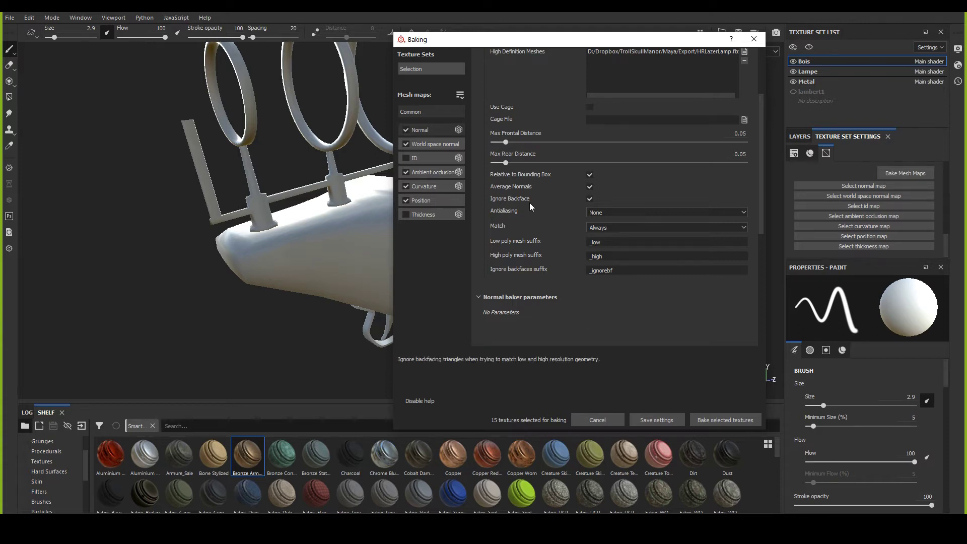
click(595, 213)
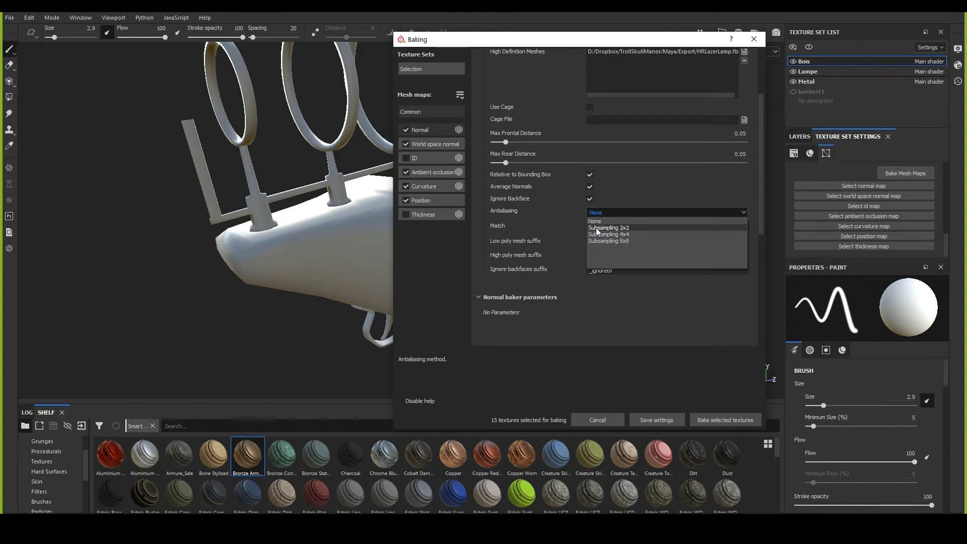
click(596, 228)
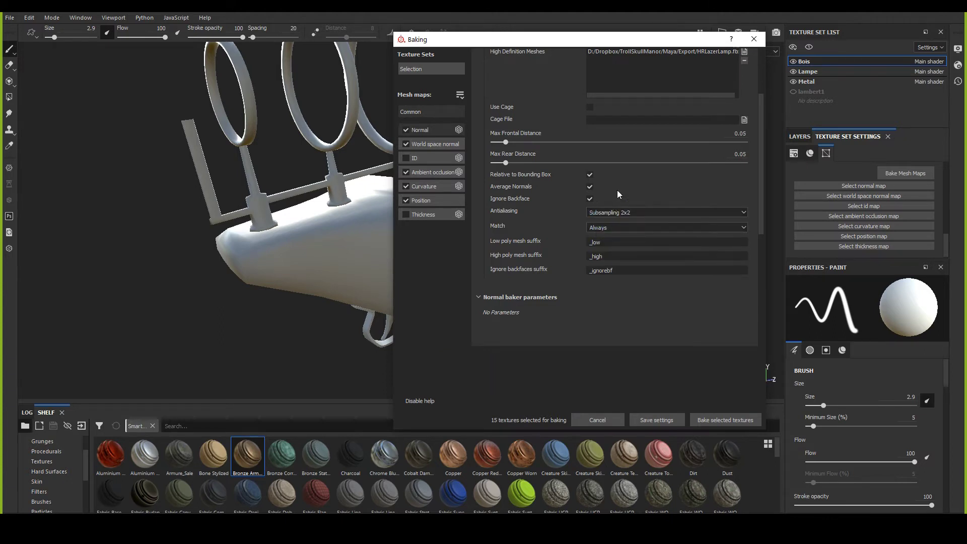
click(612, 212)
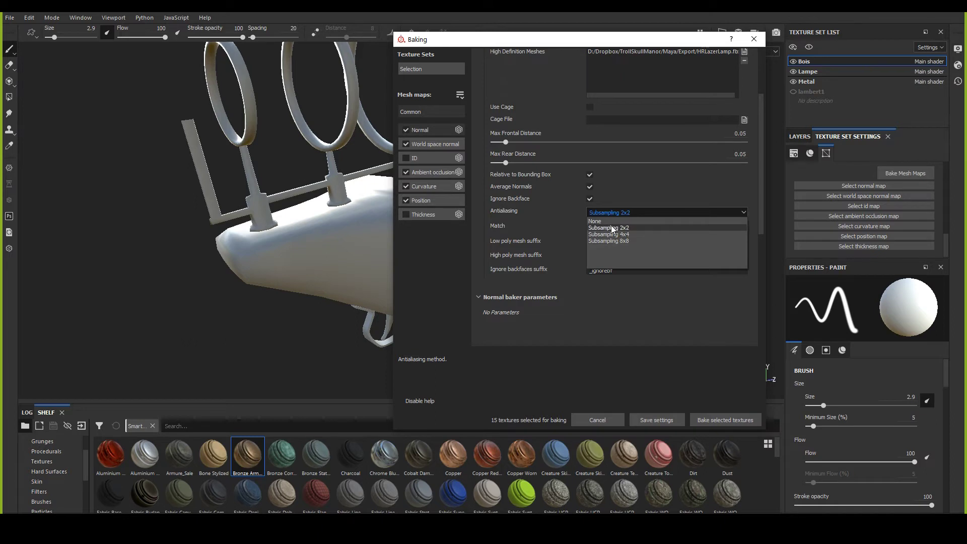
click(609, 228)
Step: Try the By Mesh Name option for Match in the high poly parameters, and set it back to Always
drag(546, 38, 486, 23)
click(560, 211)
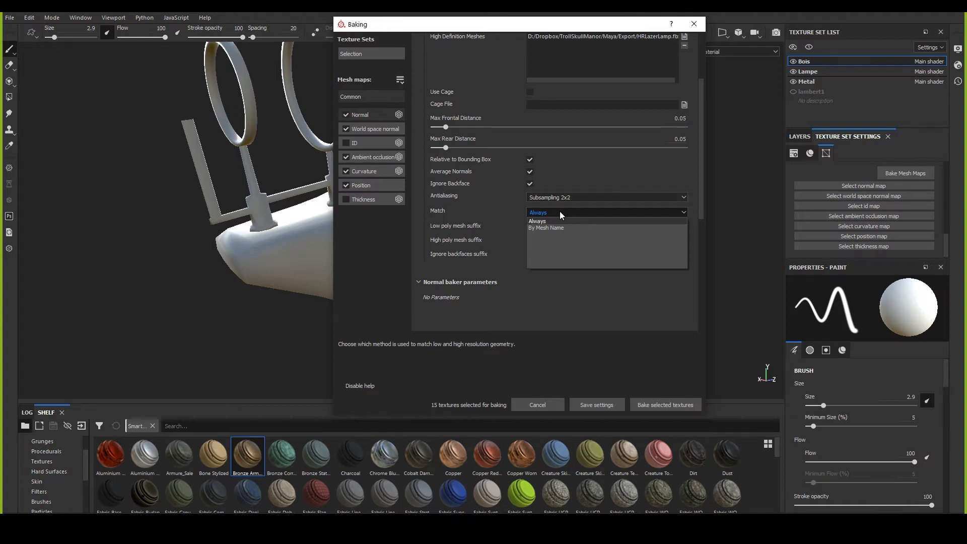
click(560, 212)
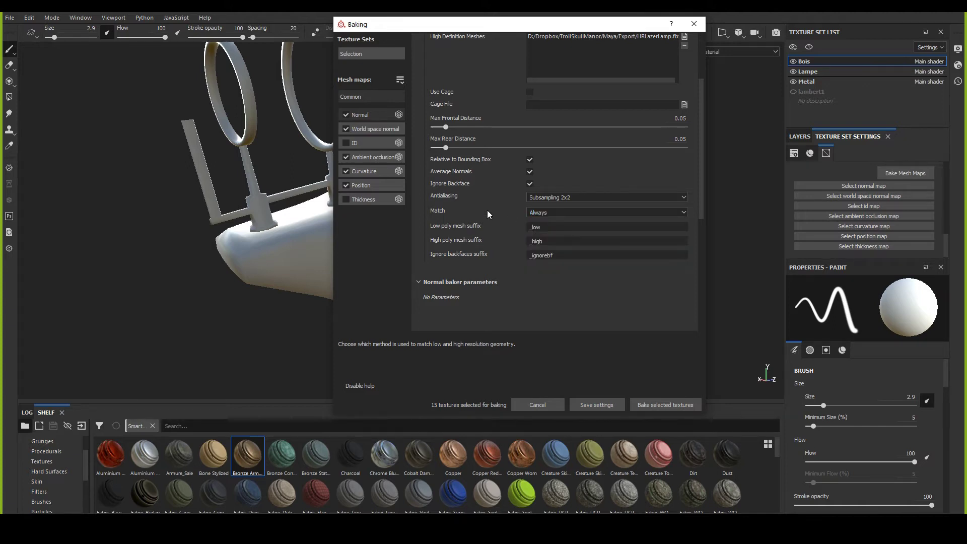
click(529, 212)
click(532, 231)
click(537, 213)
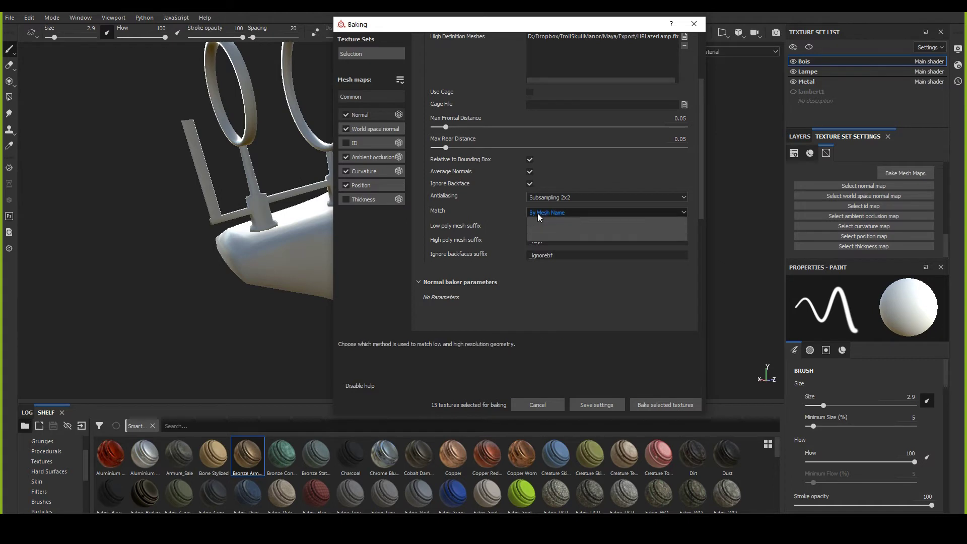
click(537, 213)
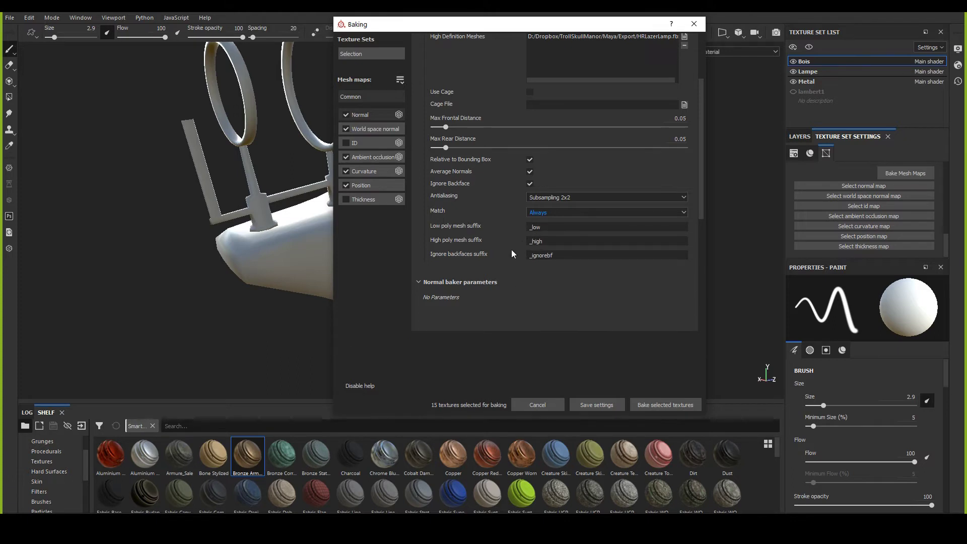
mouse_move(527, 21)
mouse_down()
mouse_move(537, 28)
mouse_move(529, 18)
mouse_up()
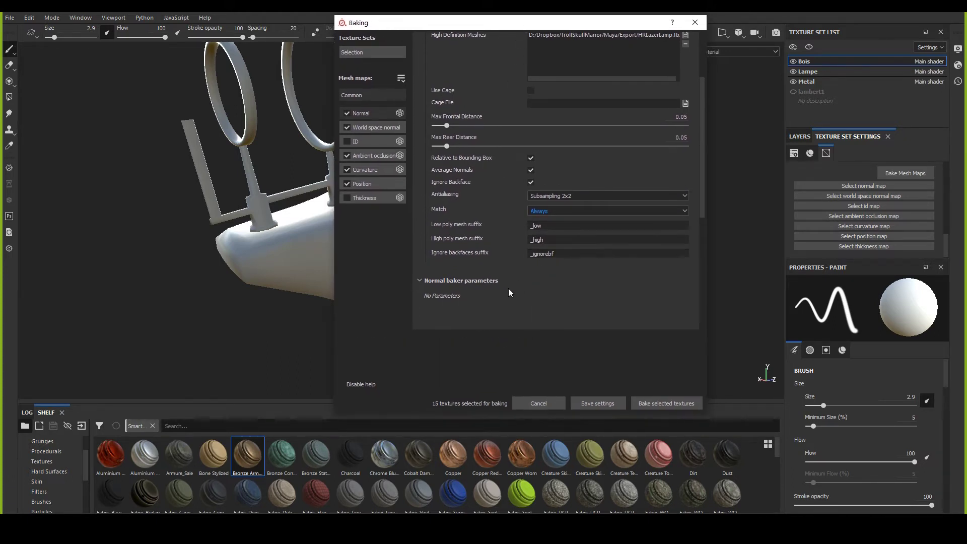
Step: Bake the selected textures and inspect the baked panel details on the lamp's body
scroll(467, 248, up, 4)
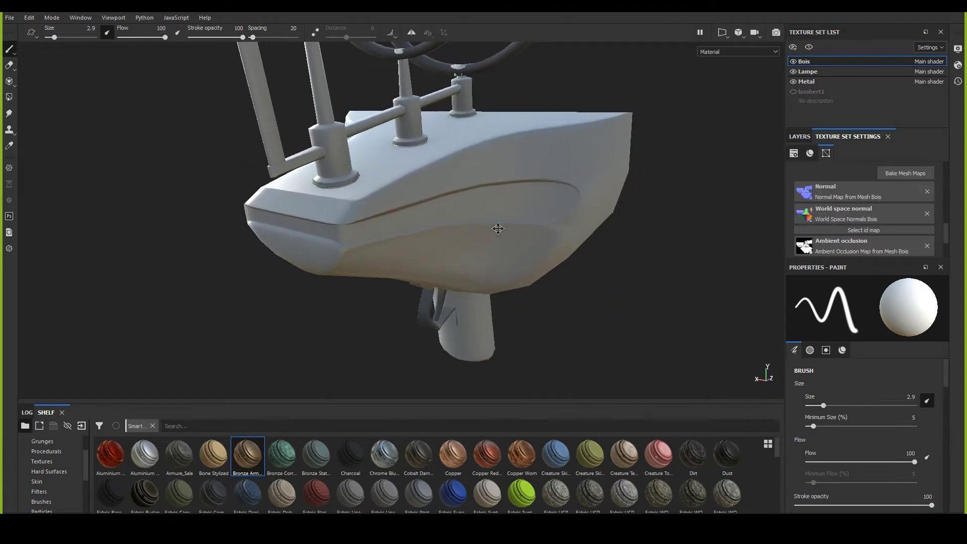
alt+drag(497, 229, 778, 226)
Step: Remove the high definition mesh from the baking settings, enable Use Low Poly Mesh as High Poly Mesh, and bake the selected textures again
click(905, 173)
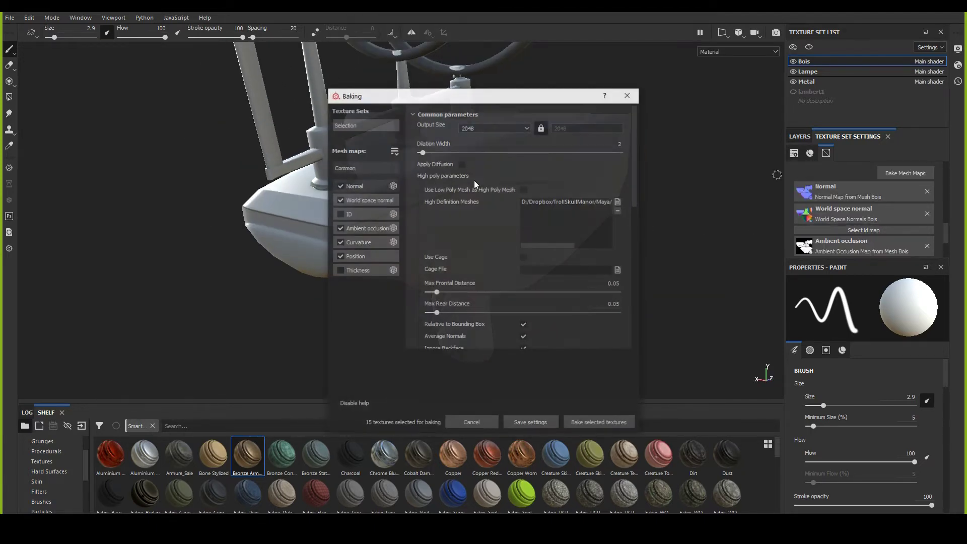
click(603, 203)
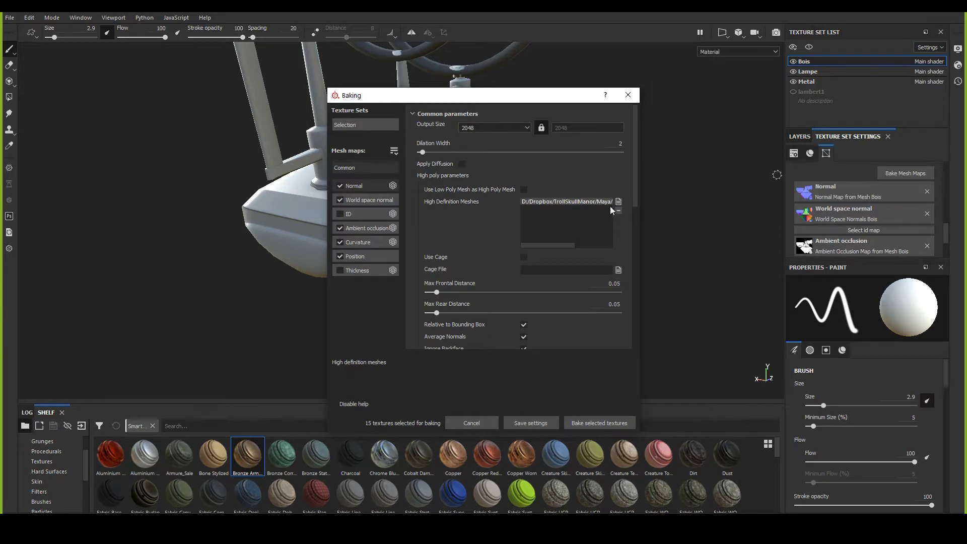
click(619, 211)
drag(468, 96, 435, 59)
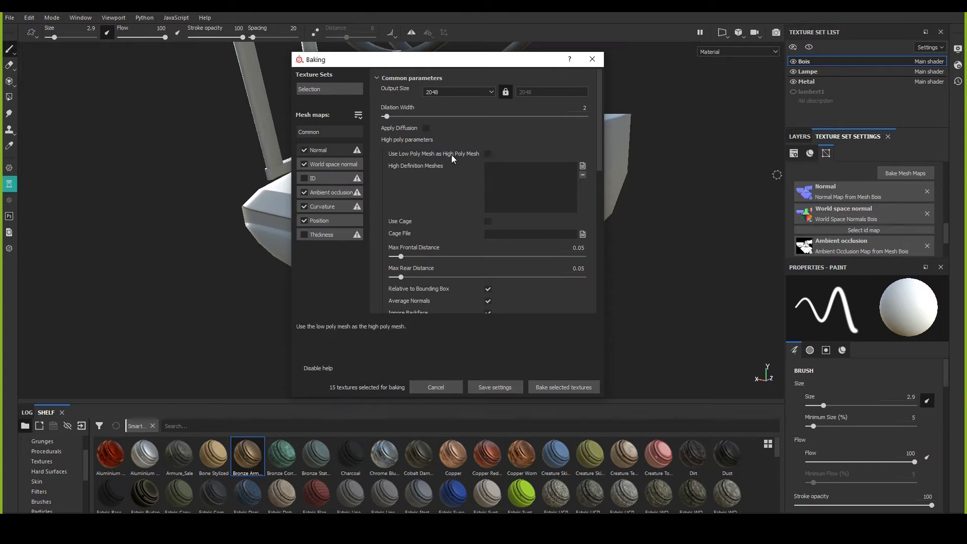
click(488, 154)
click(574, 387)
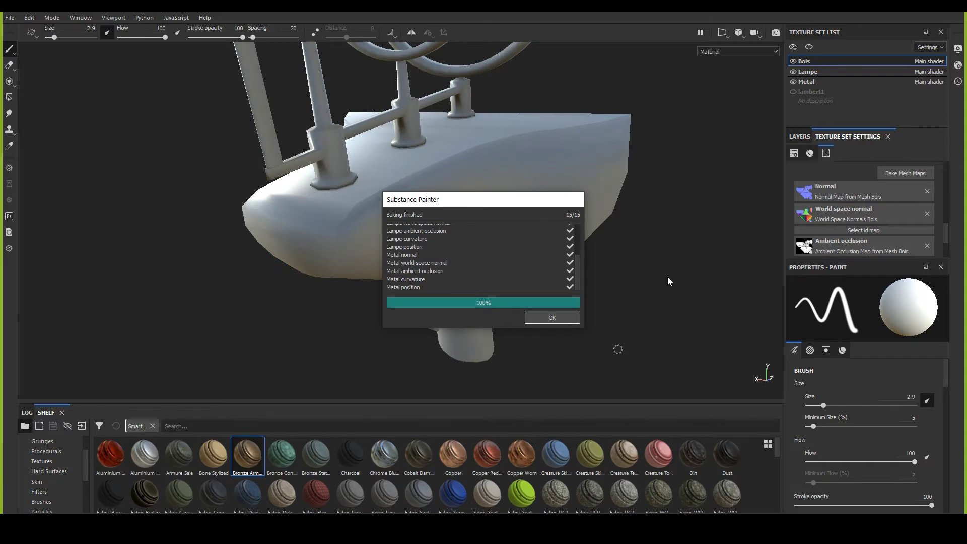
click(552, 318)
Step: Check the low poly bake on the lamp's body and add the Bronze Armor smart material to the Bois texture set
alt+drag(611, 296, 488, 233)
scroll(464, 295, up, 2)
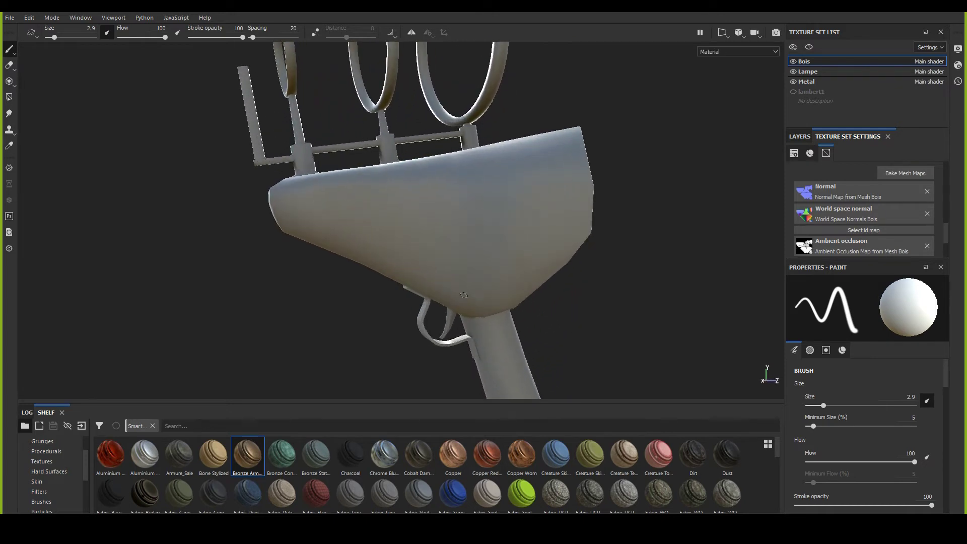
alt+drag(464, 294, 483, 264)
click(799, 136)
drag(248, 460, 847, 221)
Step: Examine up close how the Bronze Armor material reacts along the body's edges, the grip and around the post bases
scroll(370, 246, up, 3)
alt+drag(371, 246, 419, 241)
alt+middle_drag(419, 241, 390, 159)
alt+right_drag(390, 159, 494, 320)
alt+middle_drag(410, 257, 360, 154)
alt+right_drag(360, 154, 596, 359)
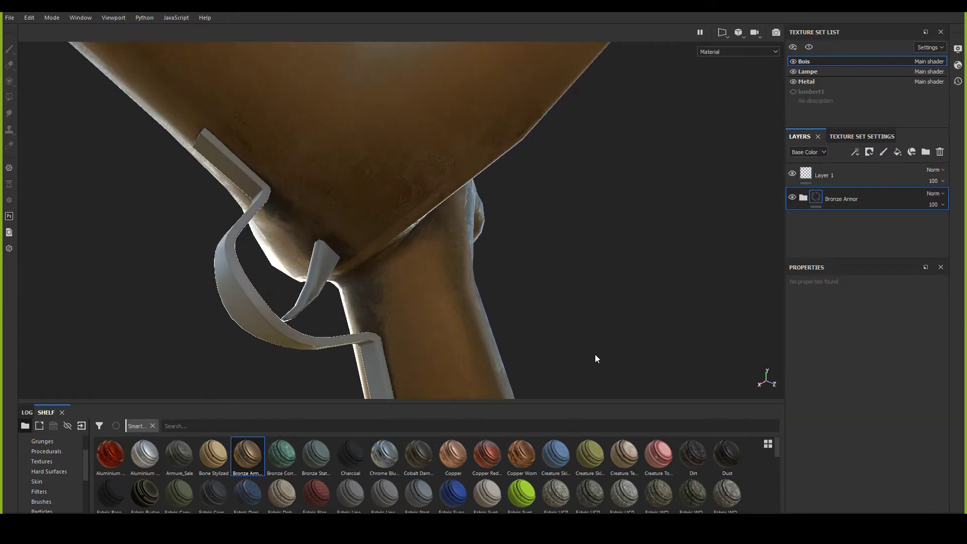
alt+drag(414, 278, 216, 213)
alt+right_drag(216, 213, 288, 168)
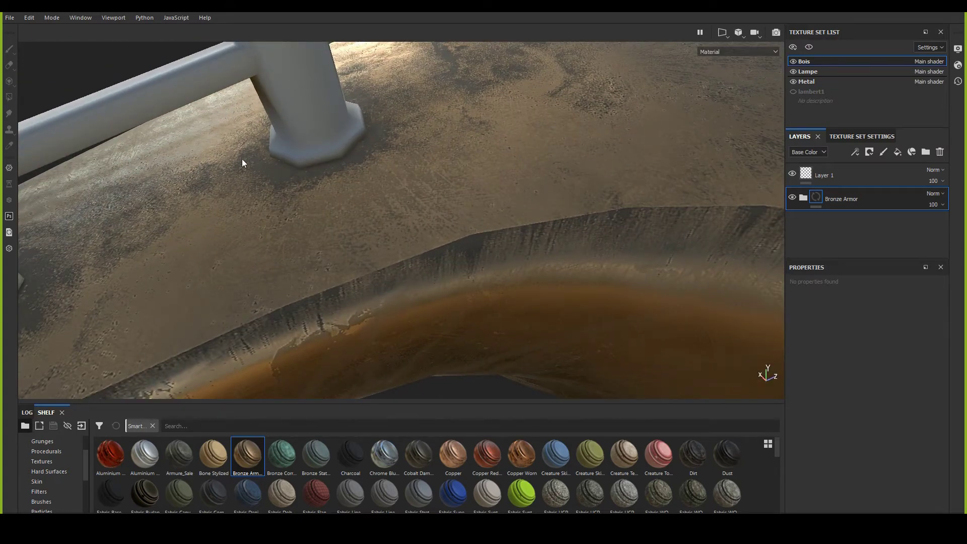
alt+drag(408, 212, 427, 240)
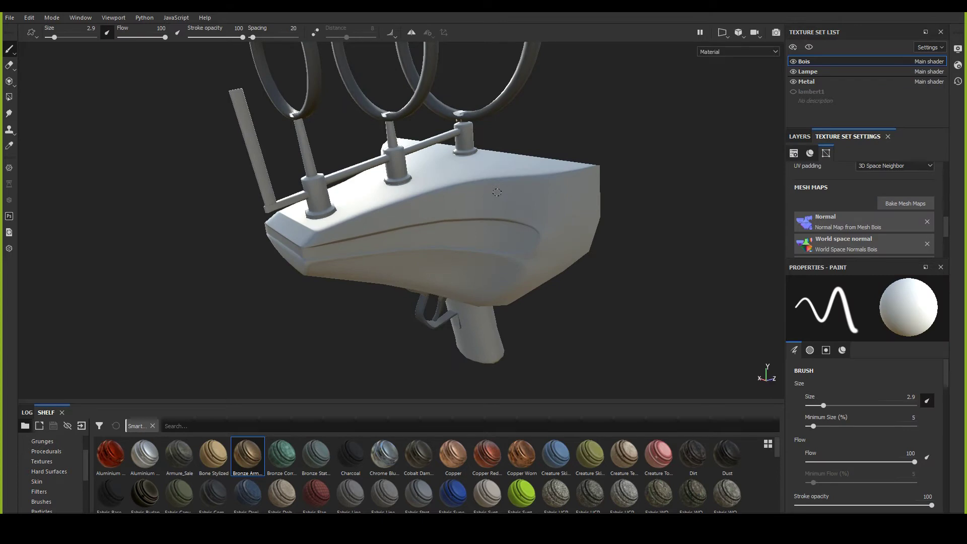
Step: Show the Bois layer stack and enlarge the shelf to display more rows of smart materials
click(799, 137)
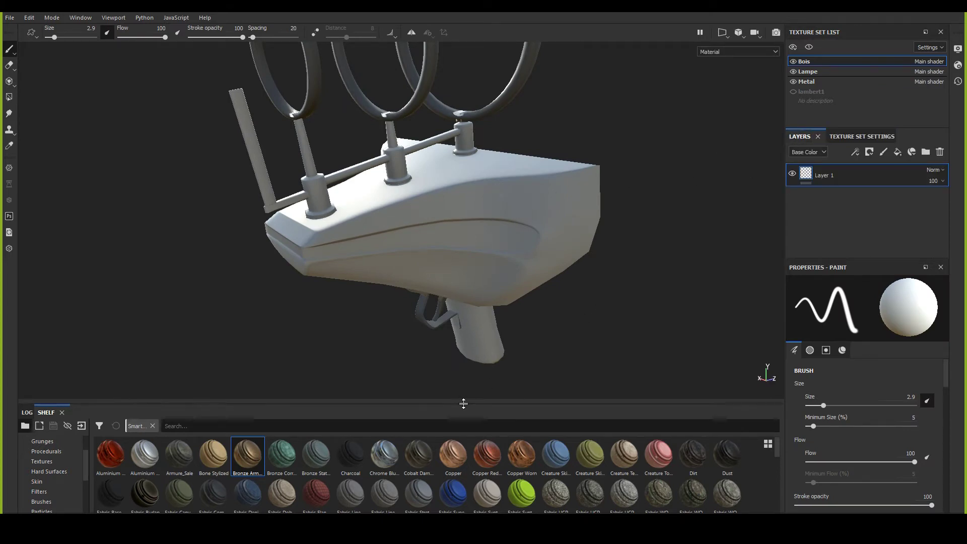
drag(464, 403, 475, 325)
alt+drag(434, 262, 403, 200)
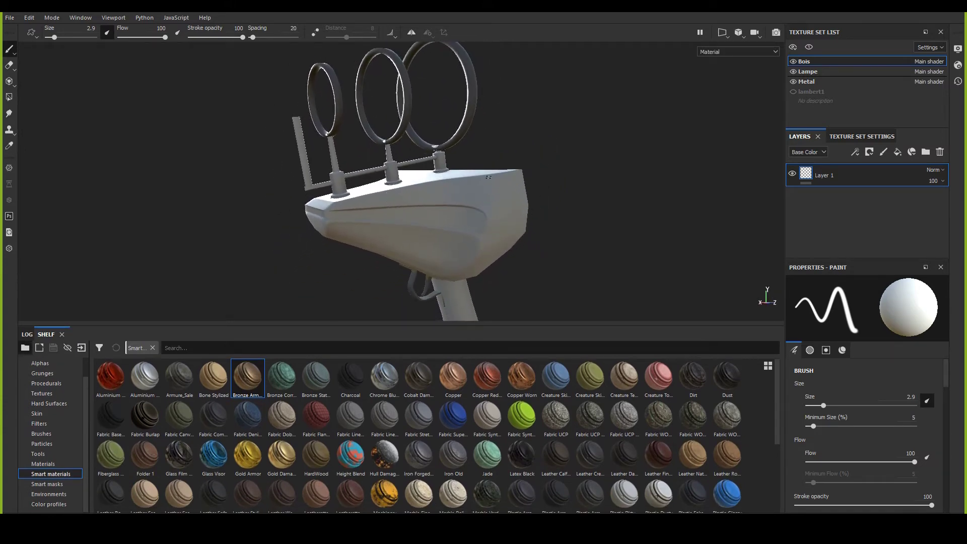
alt+drag(487, 177, 495, 195)
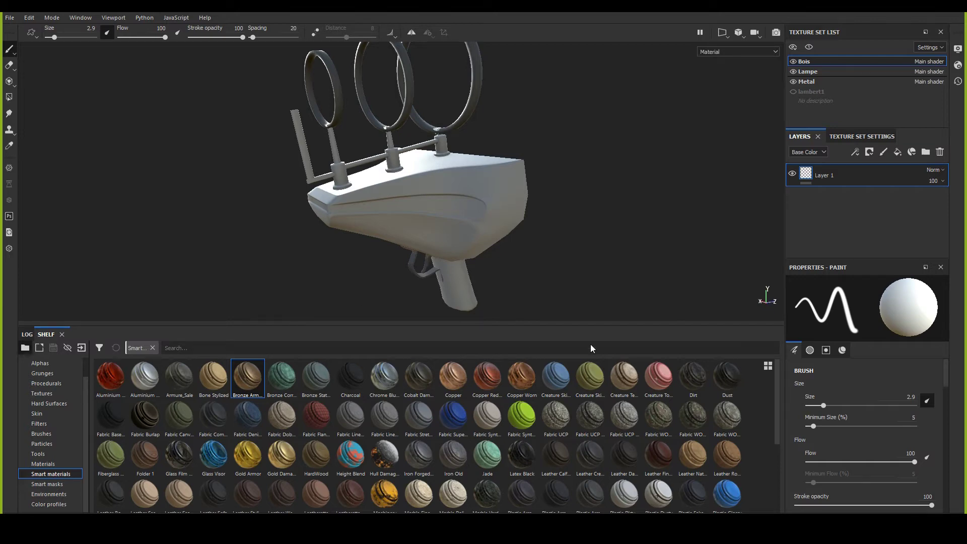
Step: Add the Wood Ship Hull Nordic smart material beneath Layer 1 in the Bois texture set and inspect the wood on the lamp's body
drag(773, 384, 768, 462)
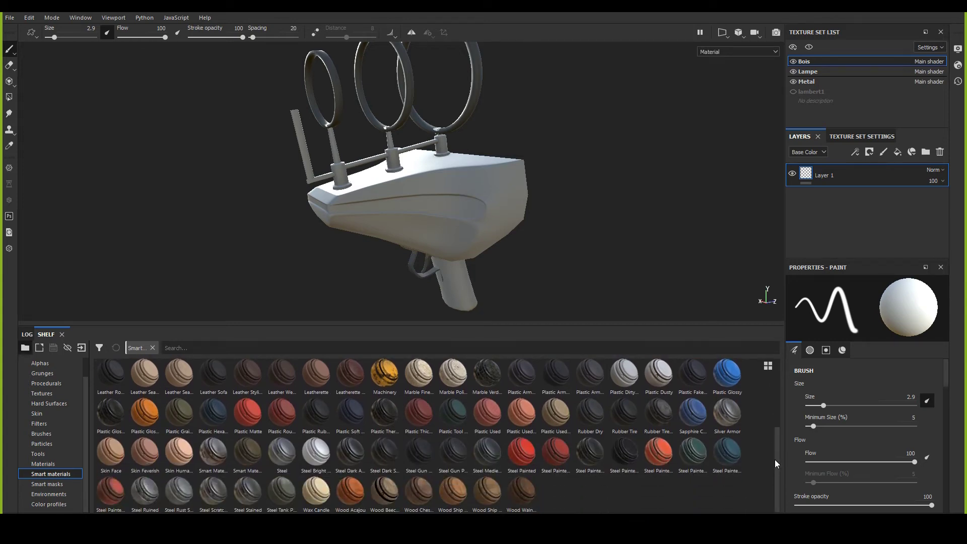
mouse_move(774, 459)
mouse_down()
mouse_move(775, 397)
mouse_move(776, 466)
mouse_up()
mouse_move(581, 468)
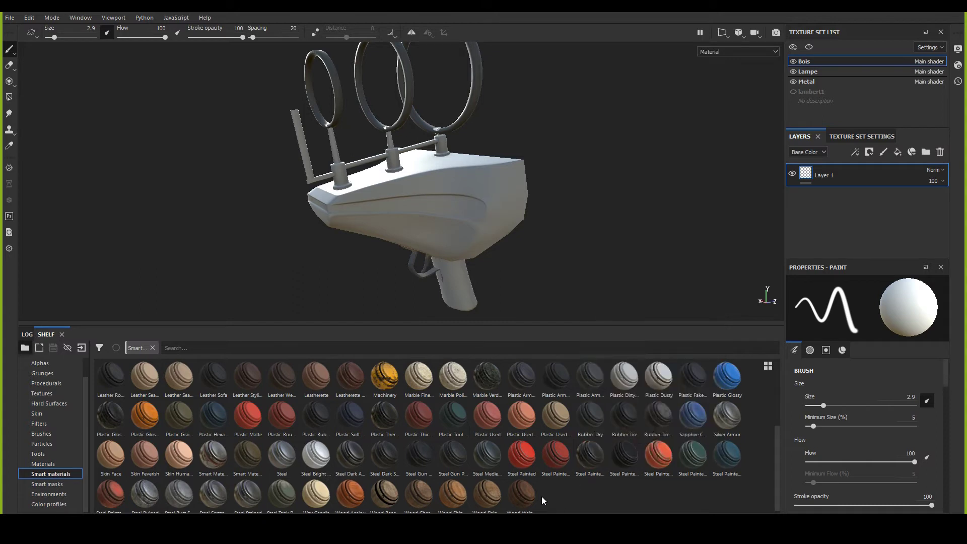
mouse_move(446, 496)
alt+drag(530, 279, 496, 291)
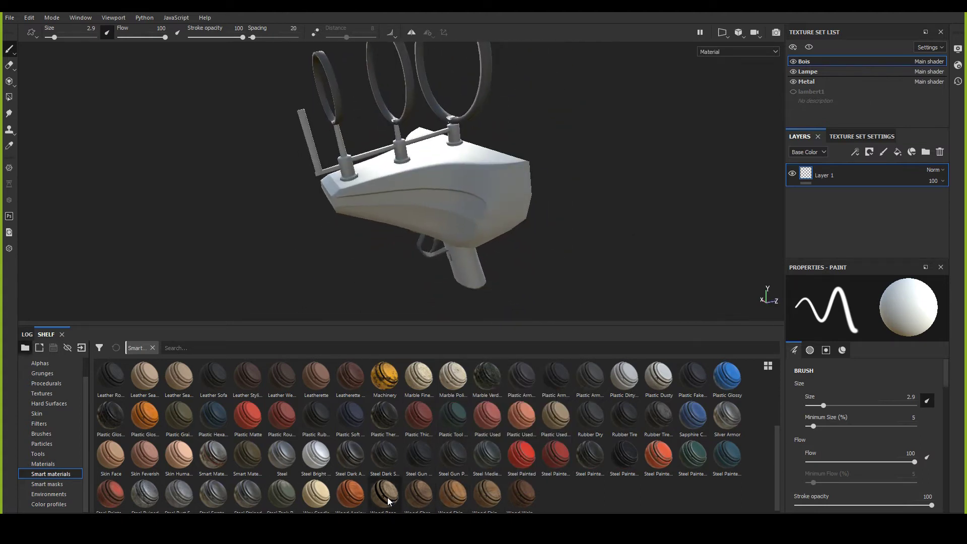
drag(455, 495, 827, 212)
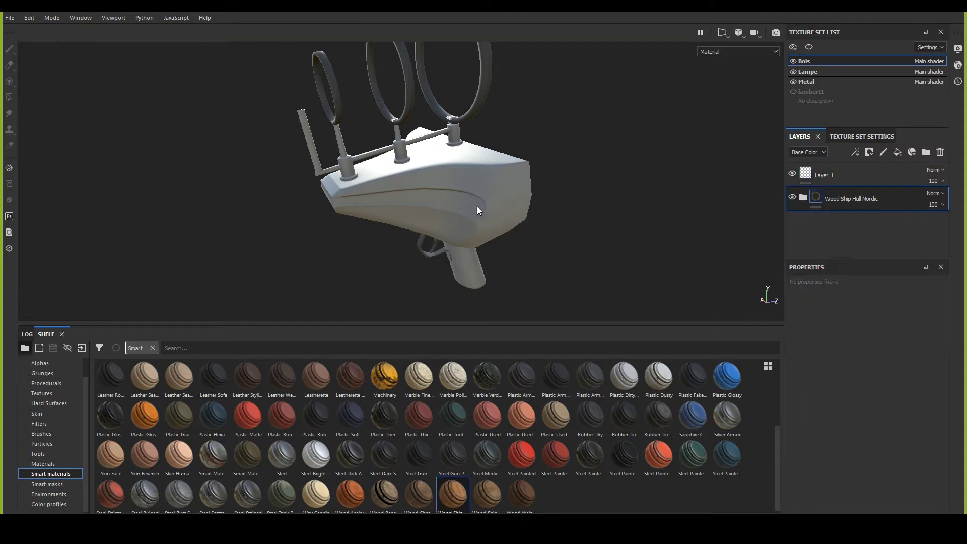
alt+drag(408, 192, 194, 232)
alt+drag(448, 204, 347, 201)
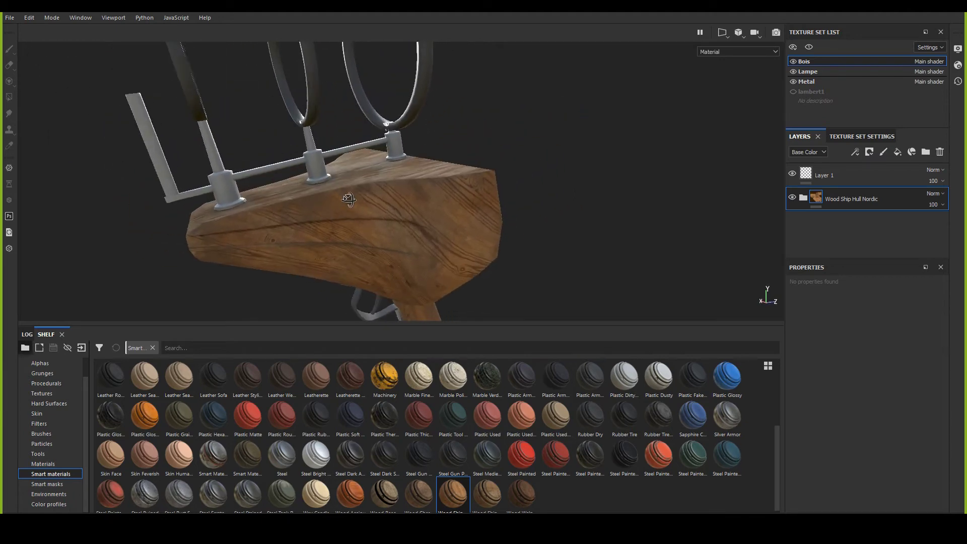
mouse_move(397, 241)
alt+mouse_down()
mouse_move(388, 234)
mouse_move(395, 221)
mouse_move(388, 231)
alt+mouse_up()
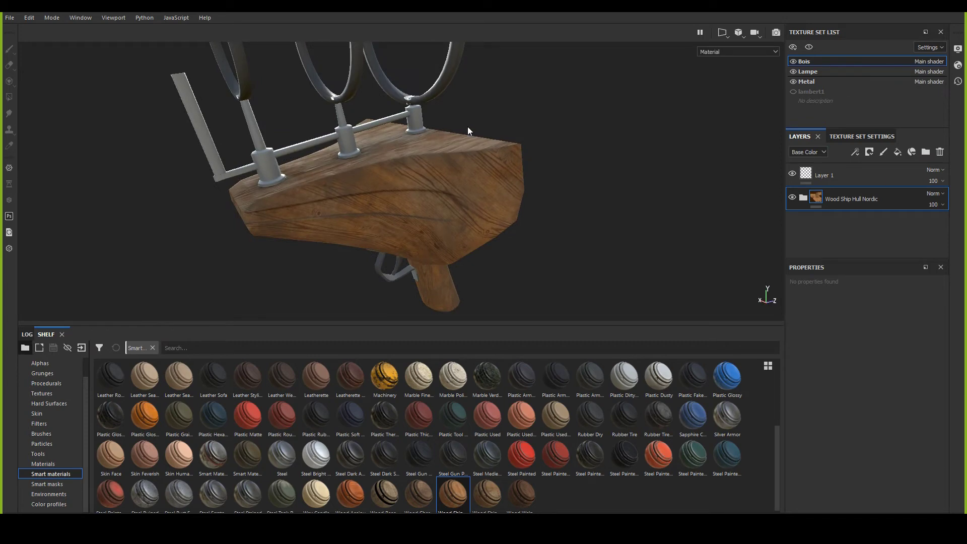
alt+drag(468, 131, 393, 191)
Step: Expand the Wood Ship Hull Nordic group, enlarge the layer stack to review the layers inside, and collapse the group
click(804, 198)
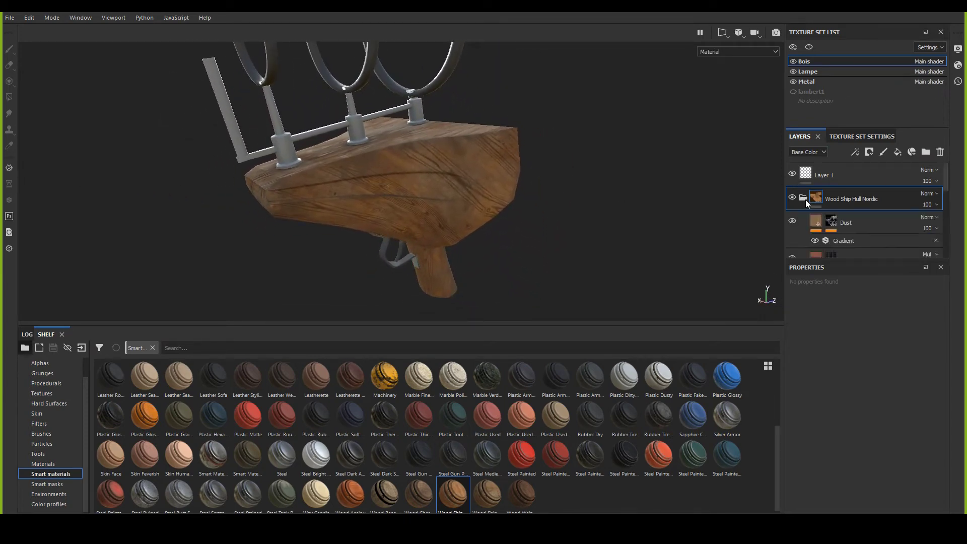
scroll(830, 213, down, 2)
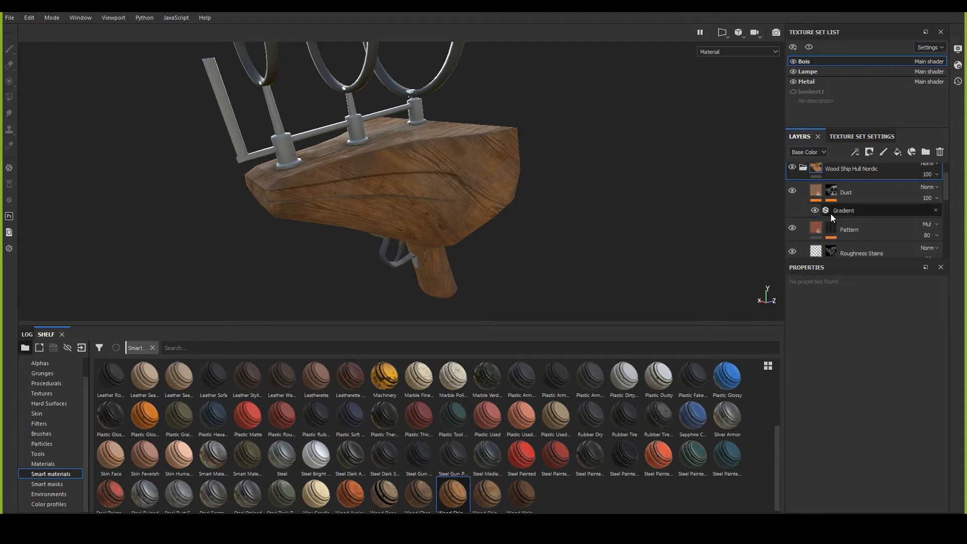
scroll(830, 213, down, 3)
scroll(854, 212, up, 3)
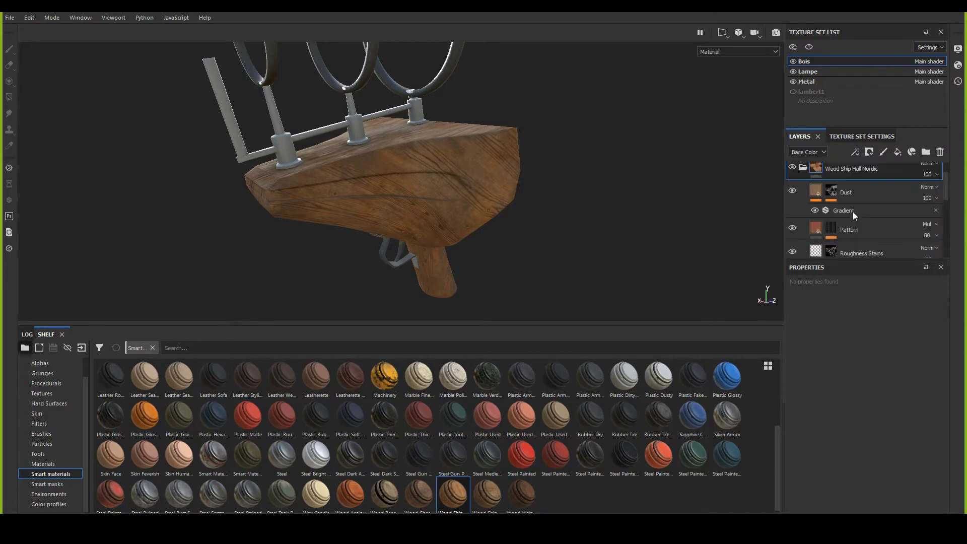
click(884, 152)
drag(861, 260, 855, 372)
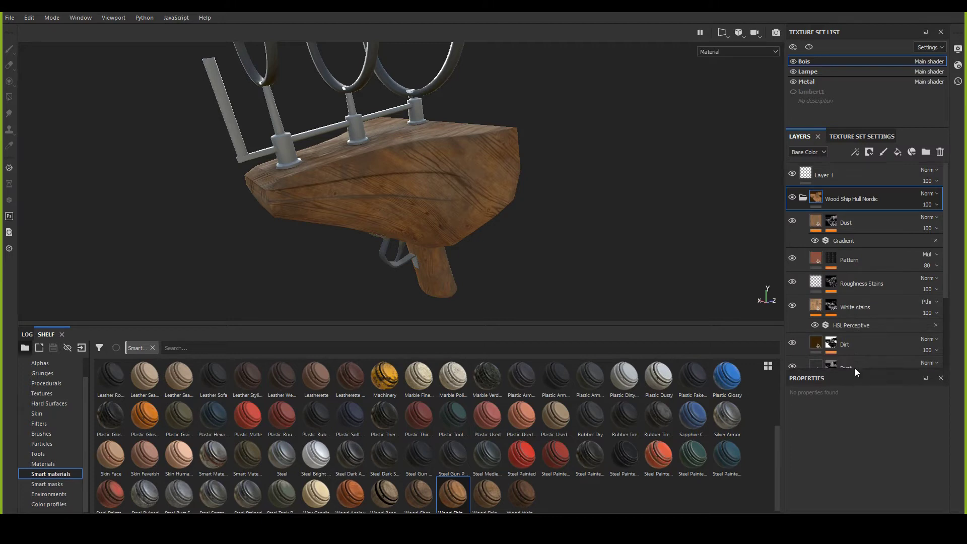
click(802, 198)
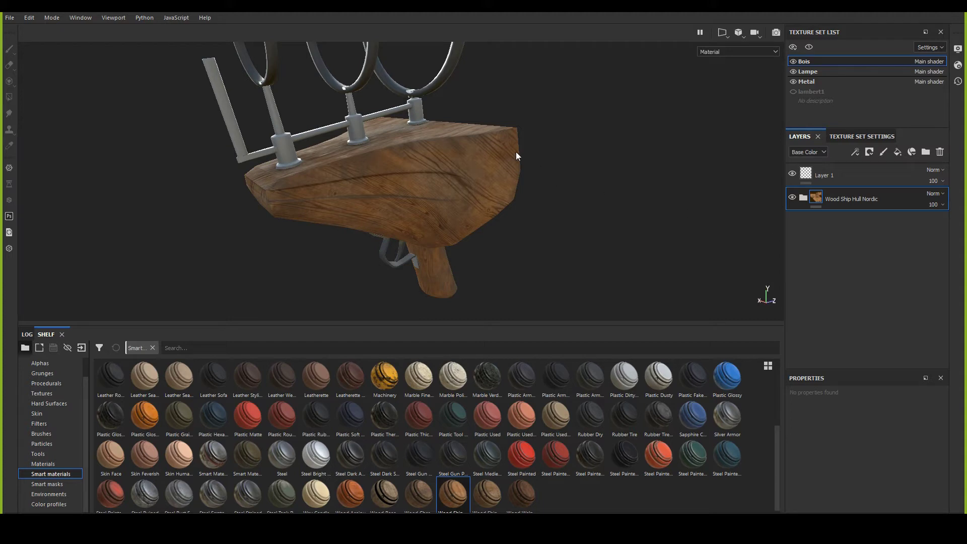
Step: Add a paint layer and a fill layer above the Wood Ship Hull Nordic group and inspect the fill on the body
alt+right_drag(559, 156, 593, 197)
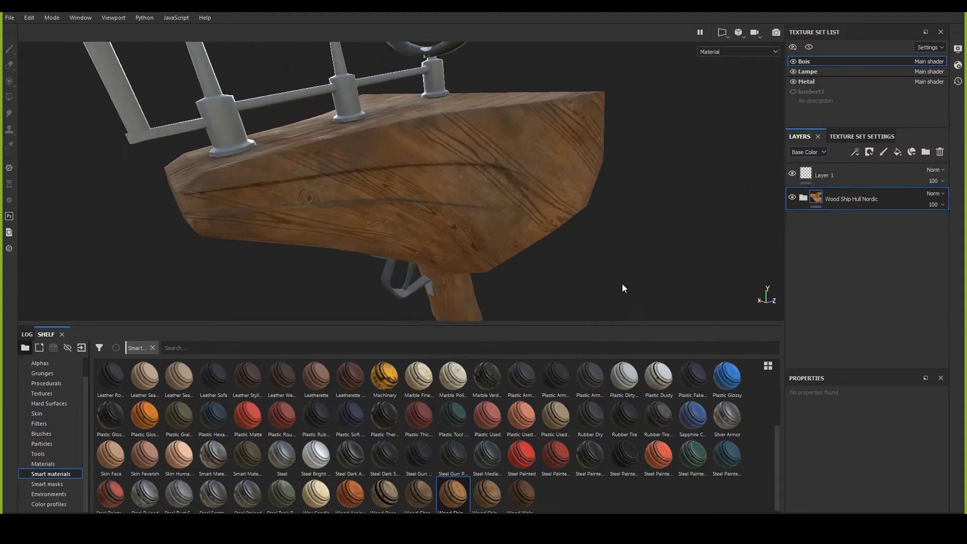
mouse_move(593, 198)
alt+mouse_down()
mouse_move(535, 156)
mouse_move(504, 151)
alt+mouse_up()
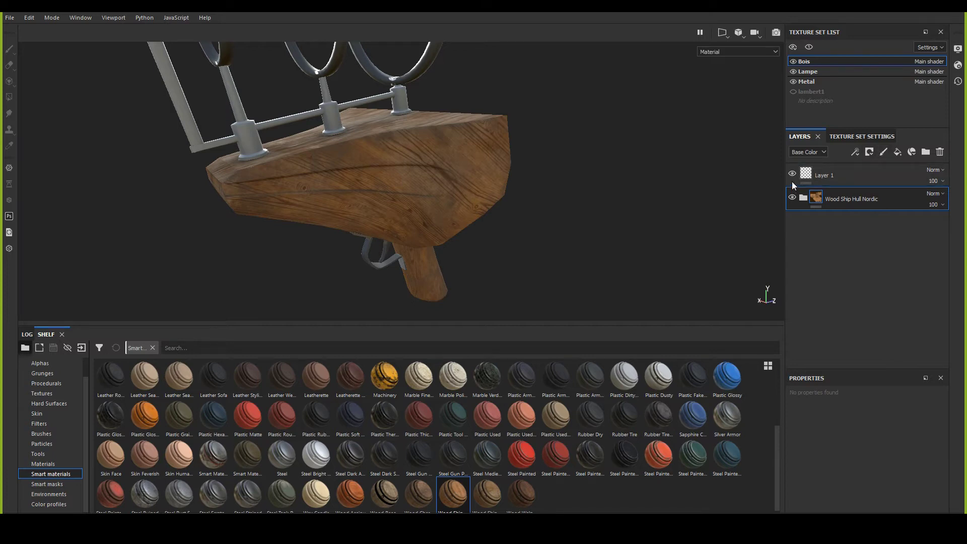
click(885, 152)
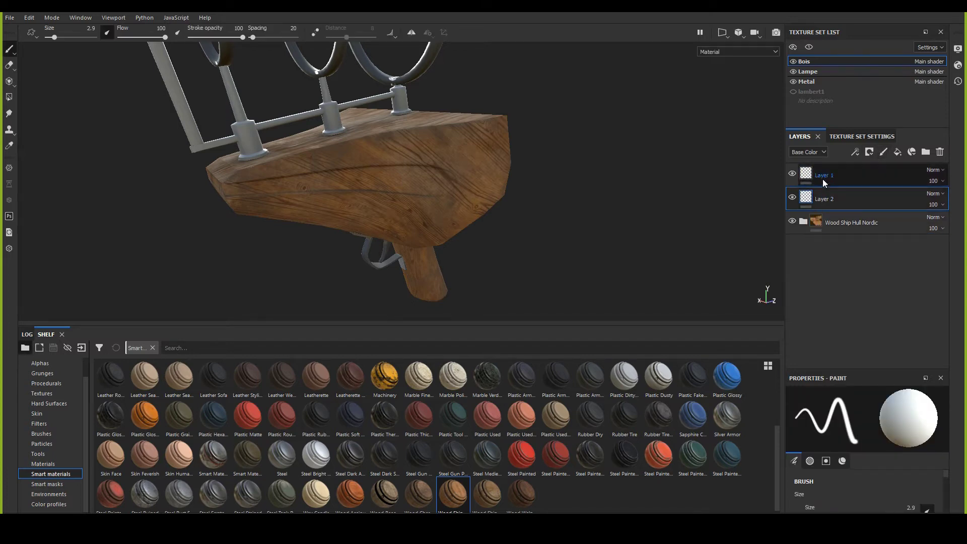
click(898, 151)
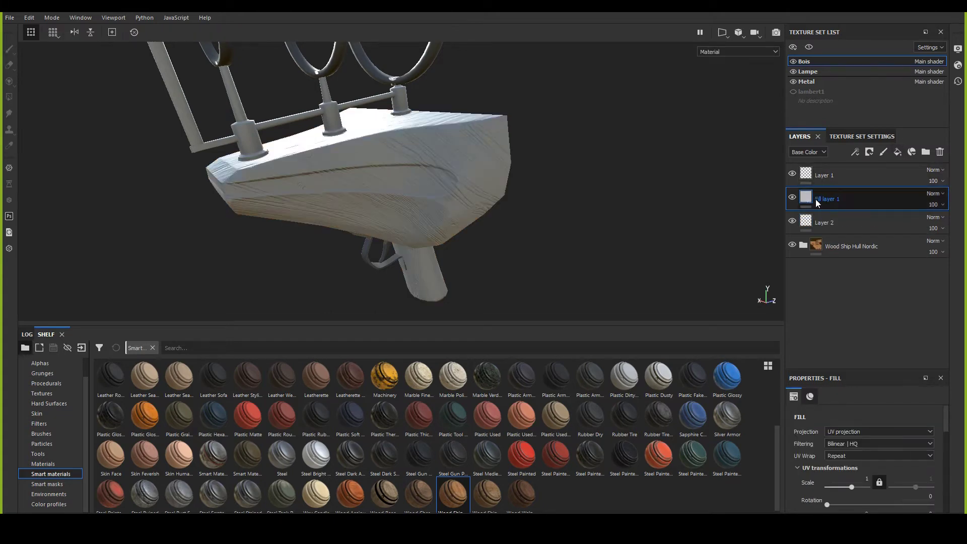
scroll(528, 196, up, 5)
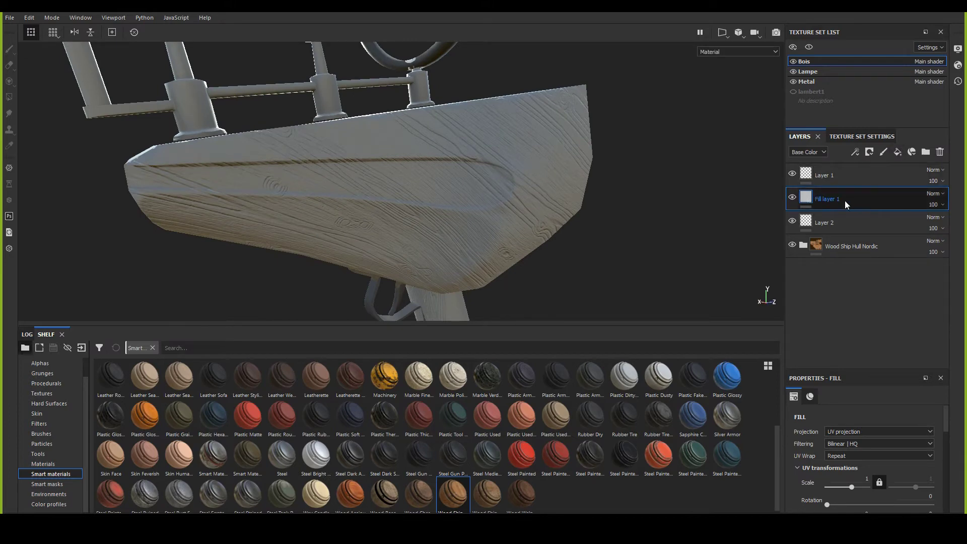
alt+drag(503, 162, 520, 222)
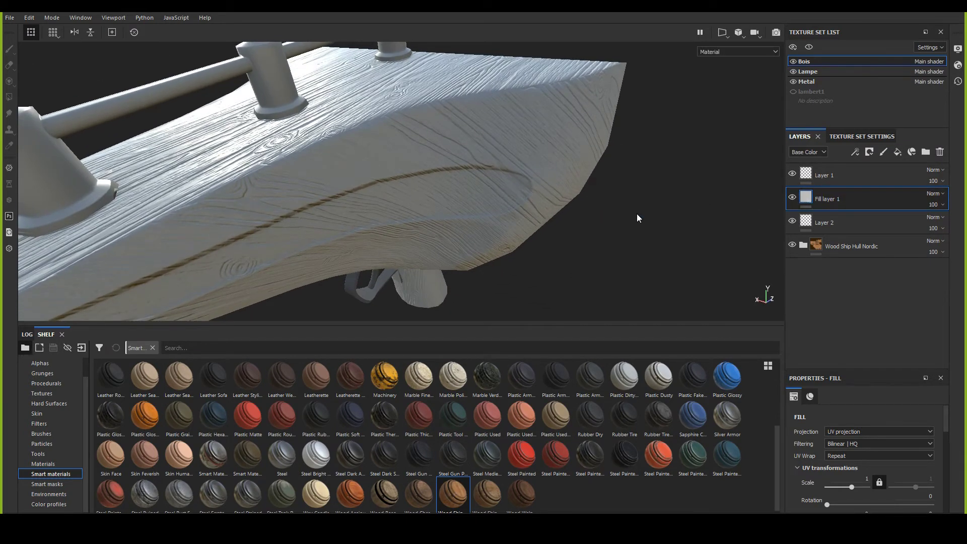
alt+drag(637, 216, 543, 191)
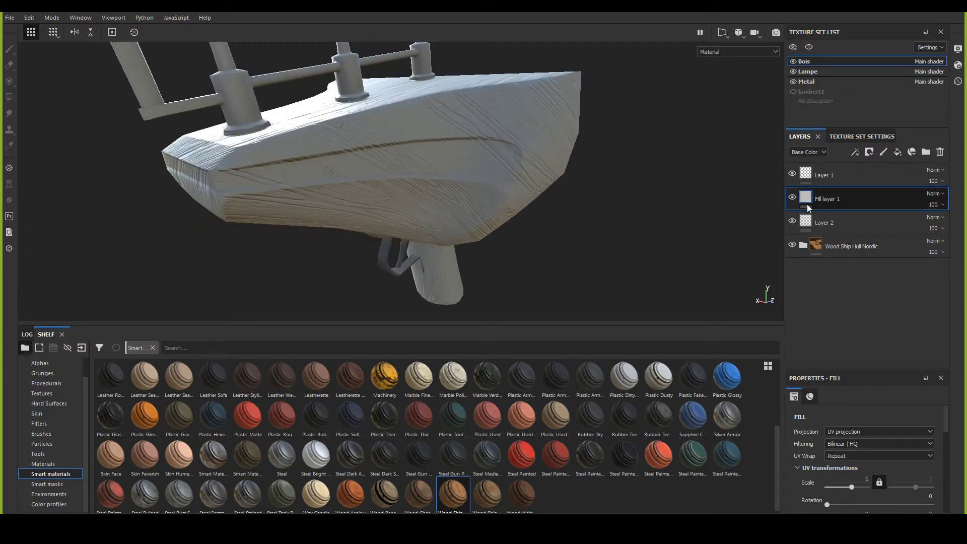
alt+right_drag(658, 195, 456, 238)
alt+drag(378, 168, 394, 187)
alt+right_drag(394, 187, 366, 186)
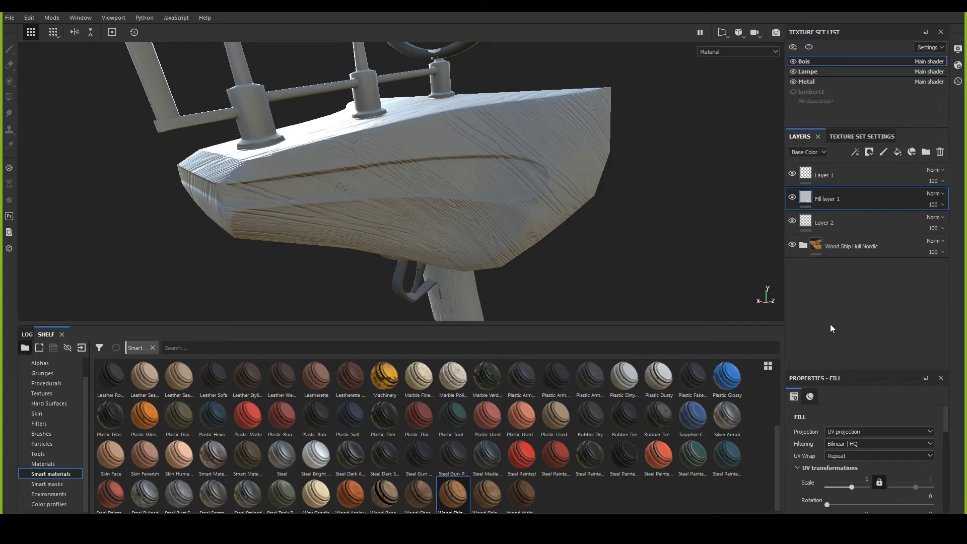
Step: Enlarge the fill layer's properties and set its uniform base color to bright red
click(530, 239)
drag(843, 369, 831, 272)
scroll(837, 376, down, 4)
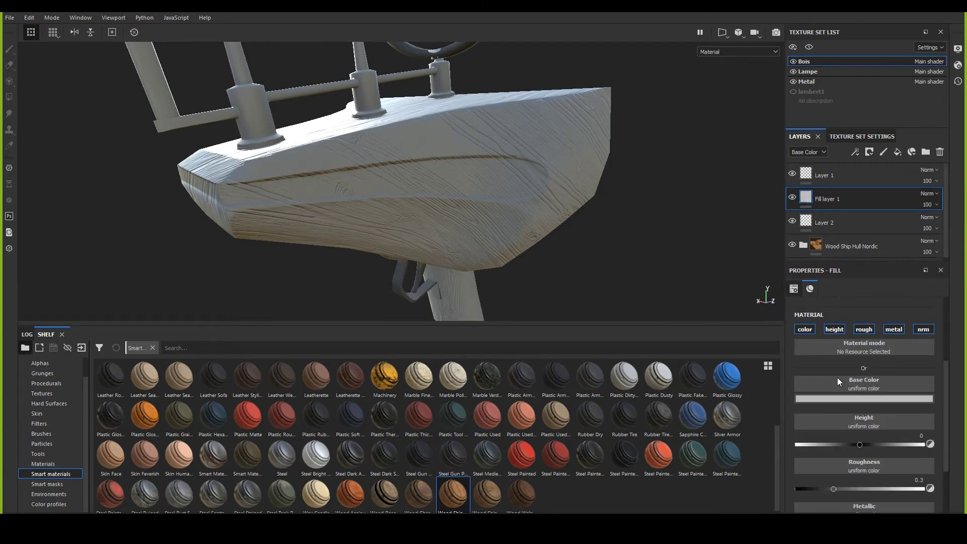
scroll(806, 332, up, 4)
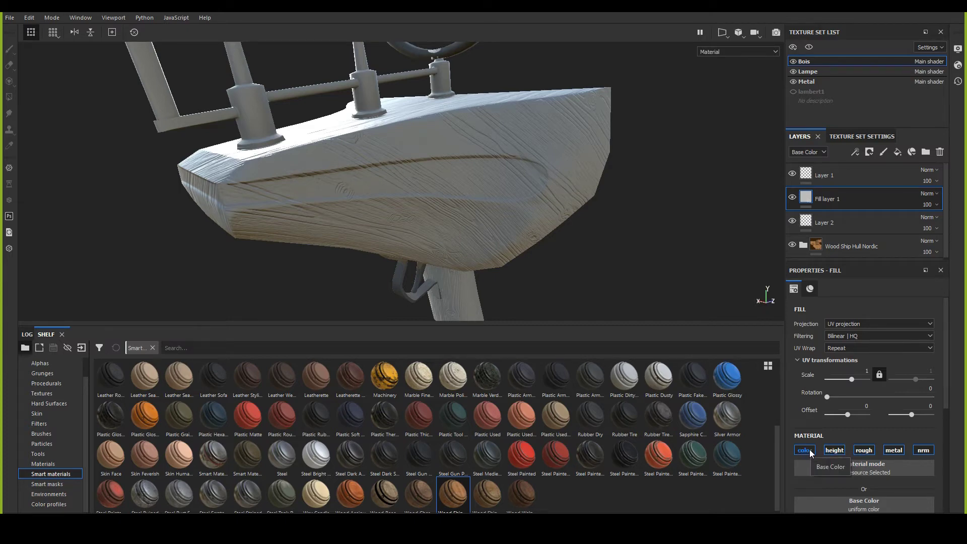
scroll(837, 449, down, 3)
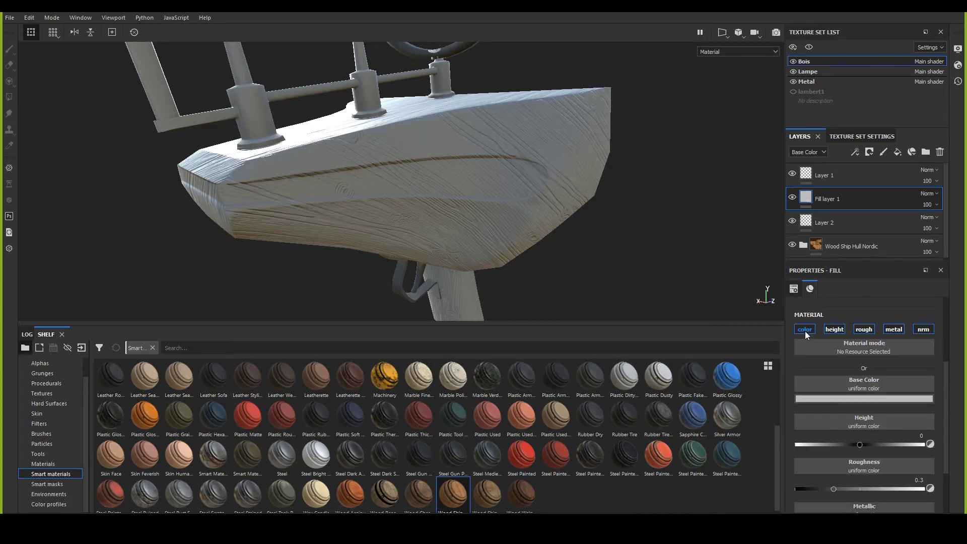
click(825, 398)
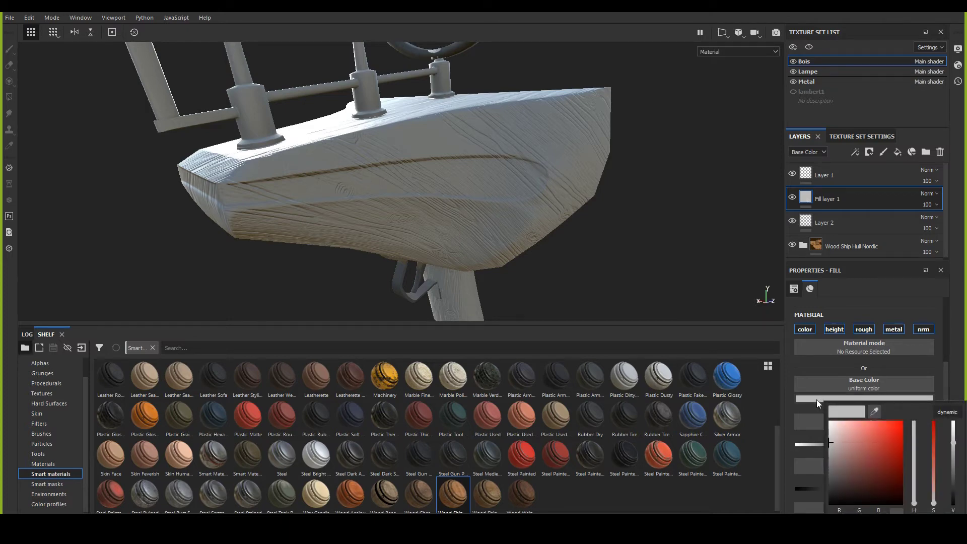
drag(879, 436, 899, 427)
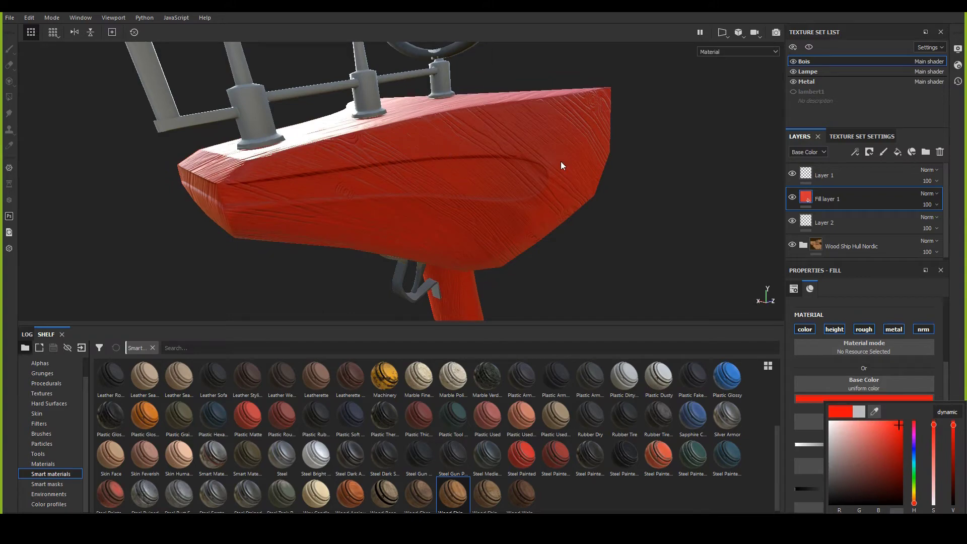
alt+drag(399, 196, 339, 174)
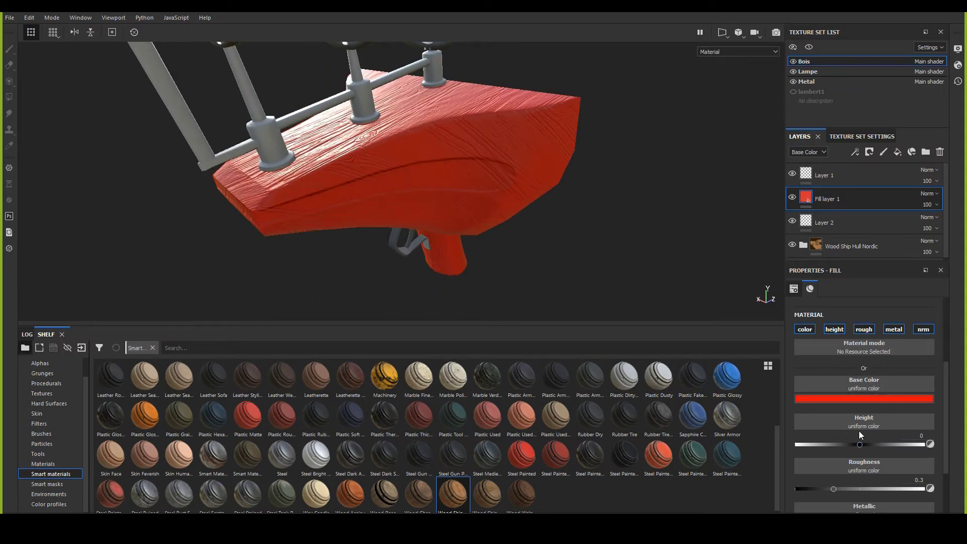
Step: Try high roughness on the red fill layer, then set its roughness to 0.1128, comparing the reflections on the body
scroll(887, 400, down, 2)
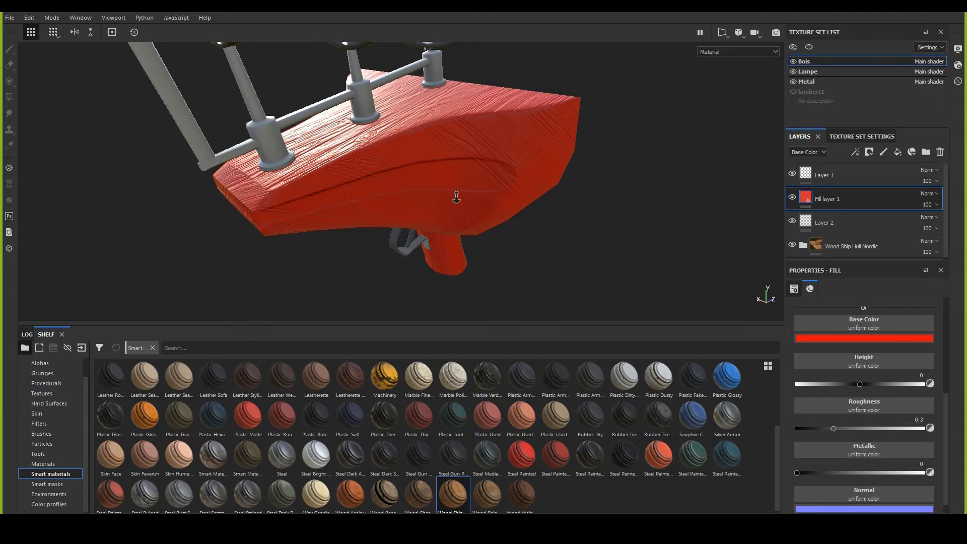
scroll(484, 212, up, 3)
alt+drag(484, 212, 345, 169)
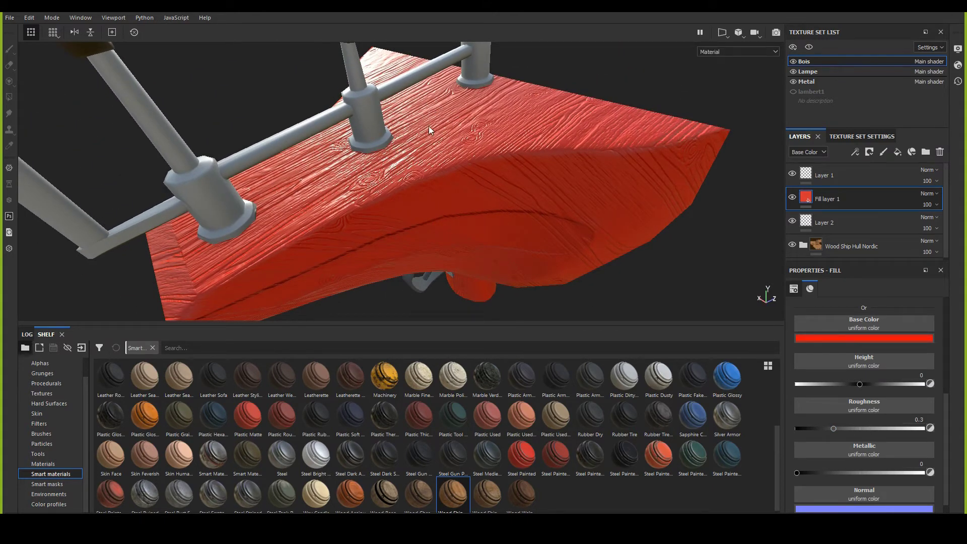
alt+drag(549, 143, 508, 212)
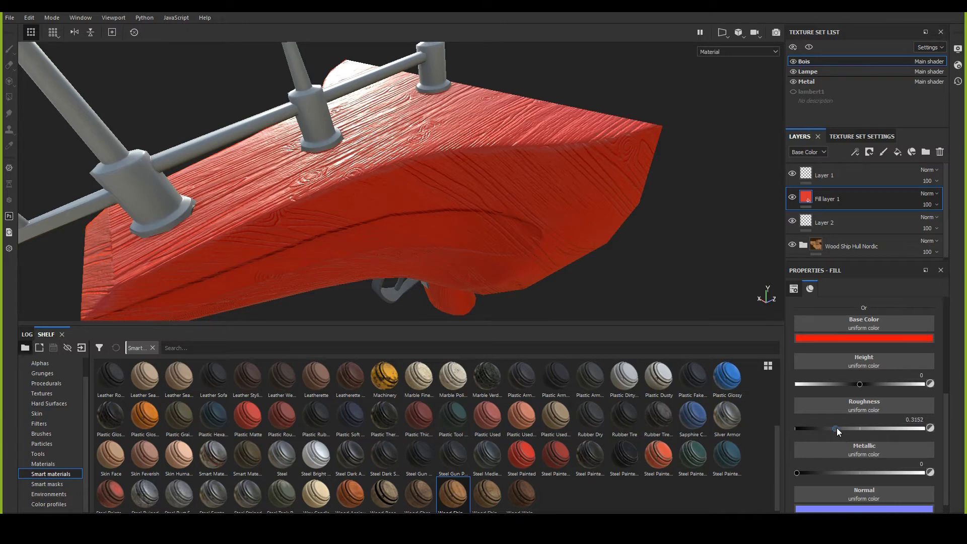
drag(836, 428, 897, 429)
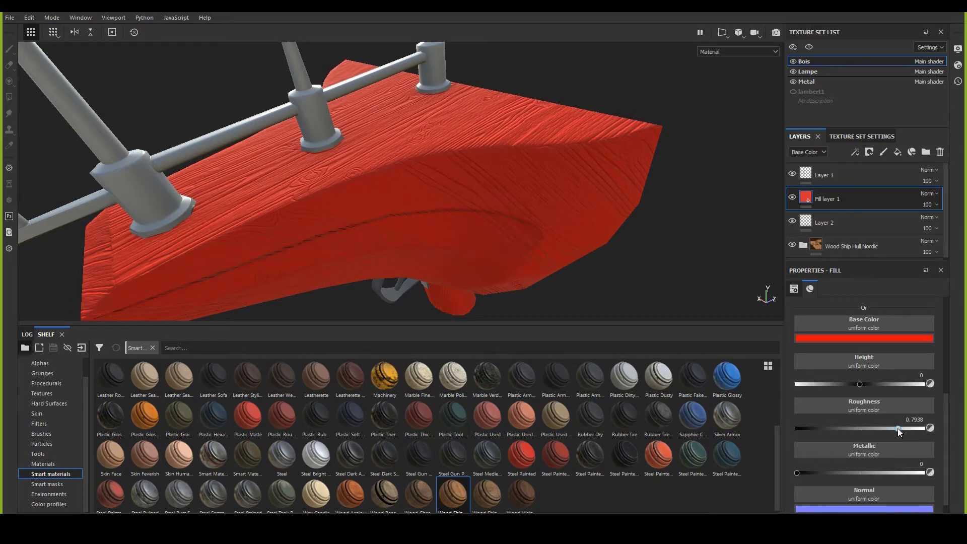
alt+drag(384, 209, 482, 233)
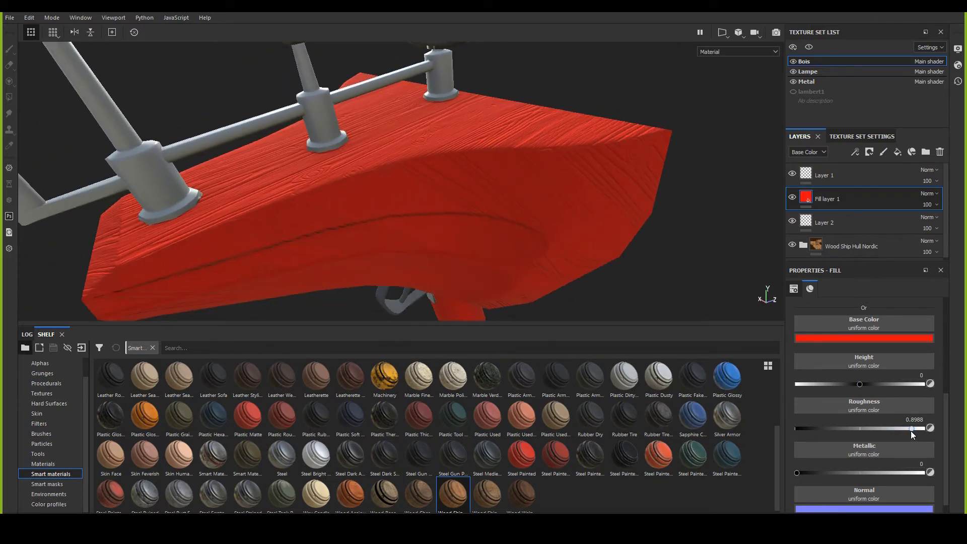
drag(911, 431, 808, 437)
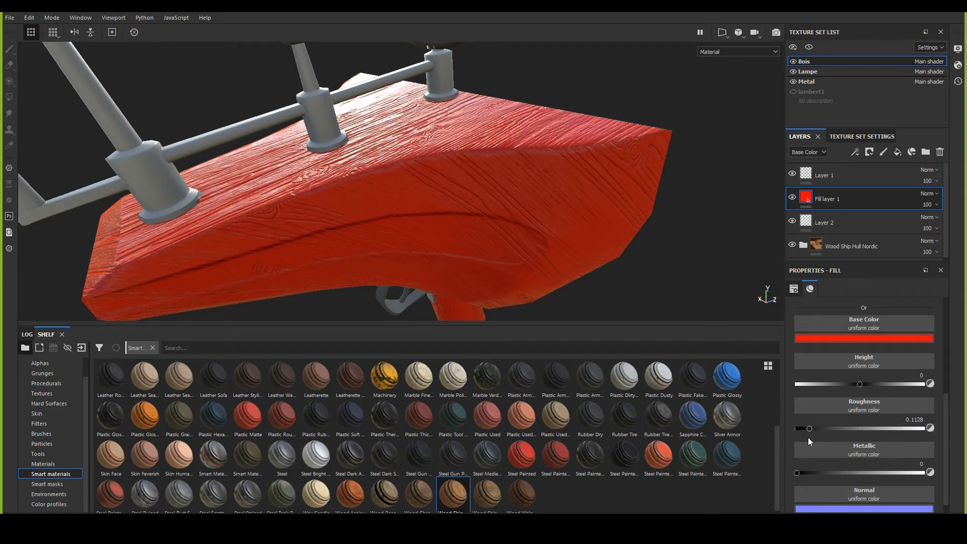
alt+drag(365, 204, 734, 216)
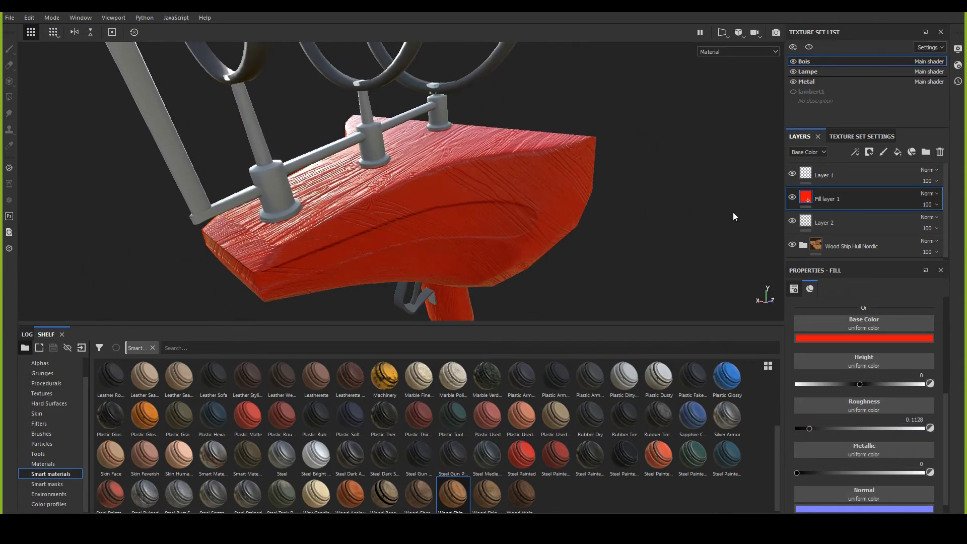
Step: Disable the fill layer's color, height, metallic and normal channels, keeping only roughness active
scroll(845, 435, down, 1)
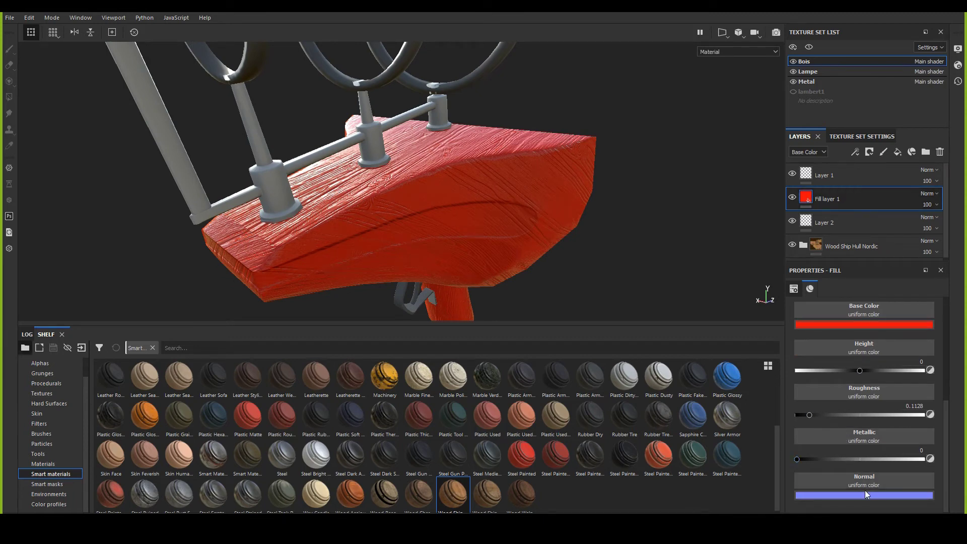
scroll(849, 406, up, 4)
scroll(837, 381, down, 1)
scroll(836, 382, up, 4)
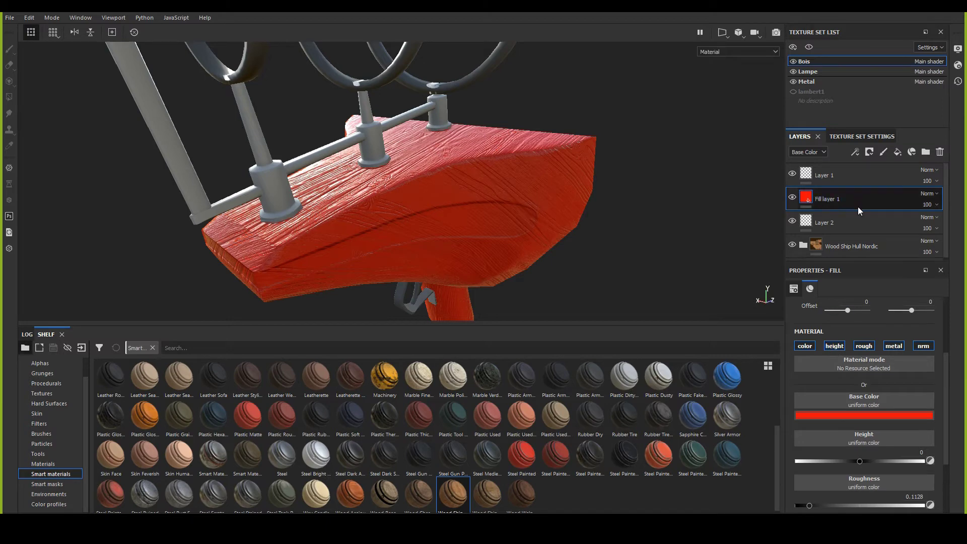
click(838, 347)
click(804, 346)
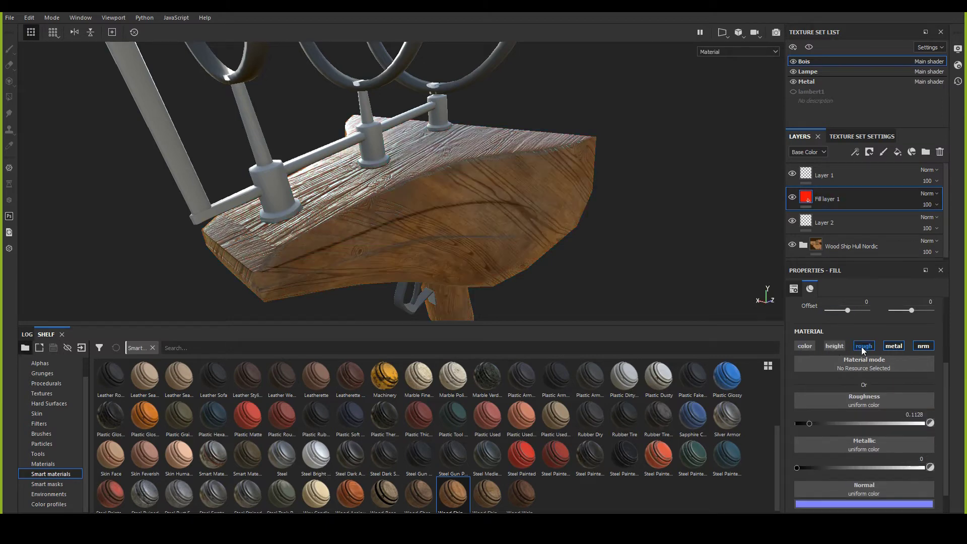
click(893, 346)
click(924, 346)
Step: Raise the roughness of the fill layer moderately and inspect how the wood reflects light
scroll(463, 192, up, 3)
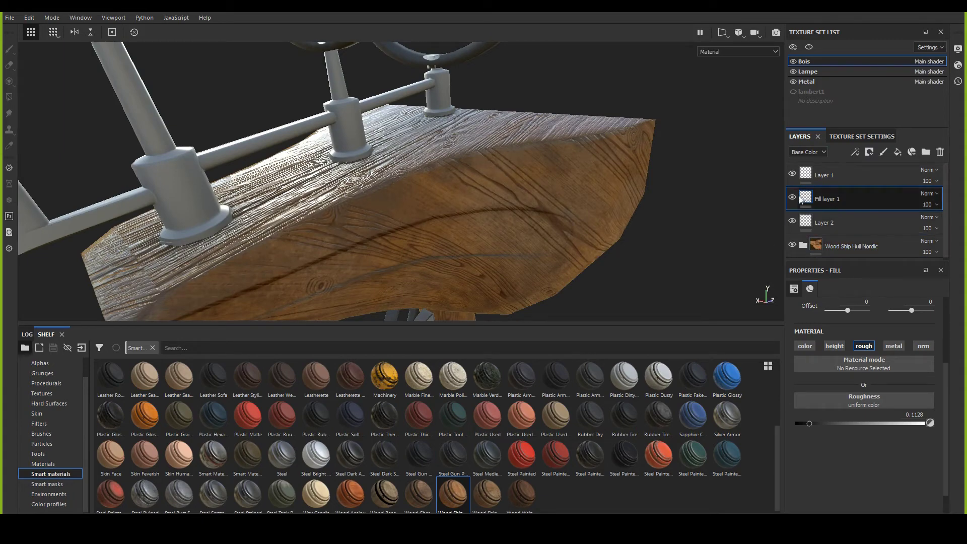
alt+drag(444, 202, 443, 227)
drag(814, 427, 843, 430)
alt+drag(579, 226, 479, 221)
Step: Select Layer 1 for painting, enlarge the brush properties and set the brush's base color to bright red
click(829, 174)
alt+drag(579, 211, 393, 199)
scroll(833, 403, down, 6)
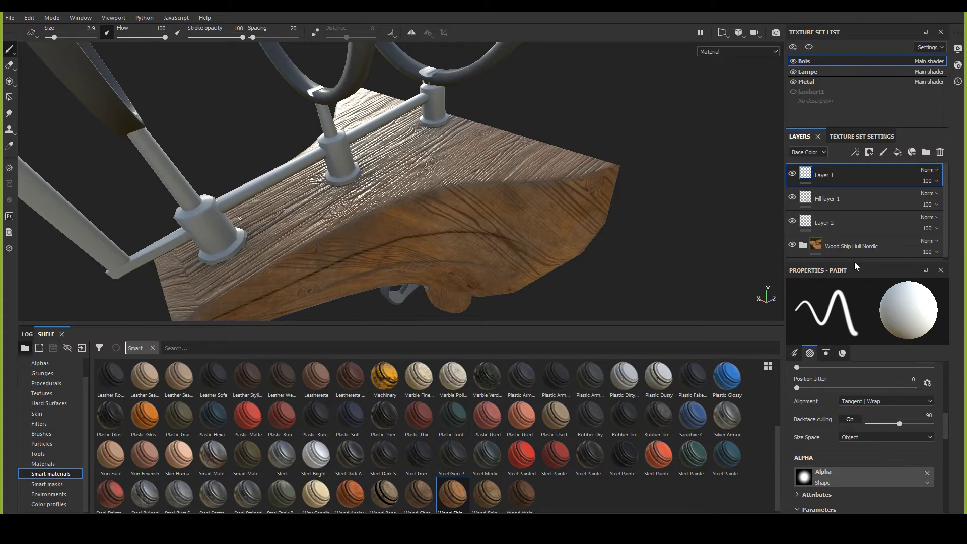
drag(855, 262, 855, 206)
scroll(859, 393, down, 2)
scroll(856, 389, down, 5)
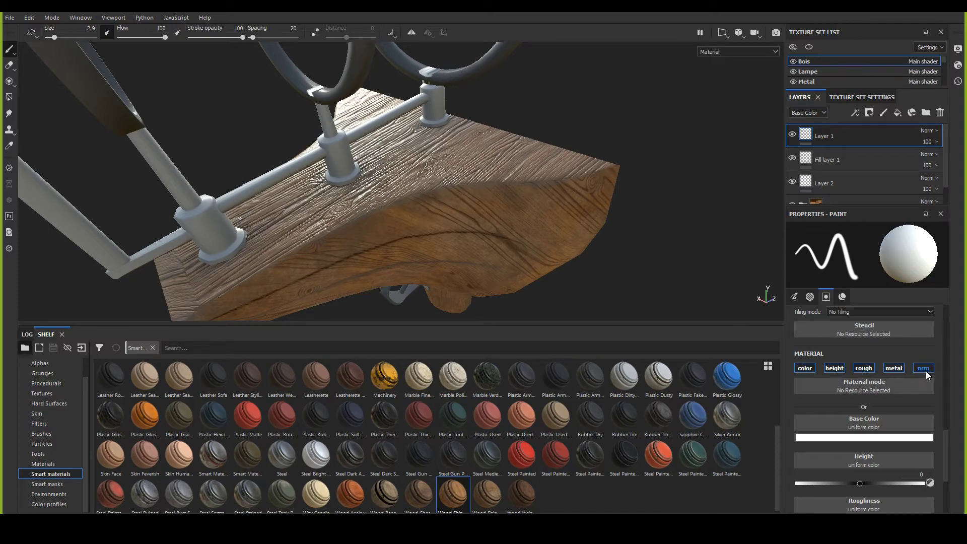
scroll(519, 280, up, 5)
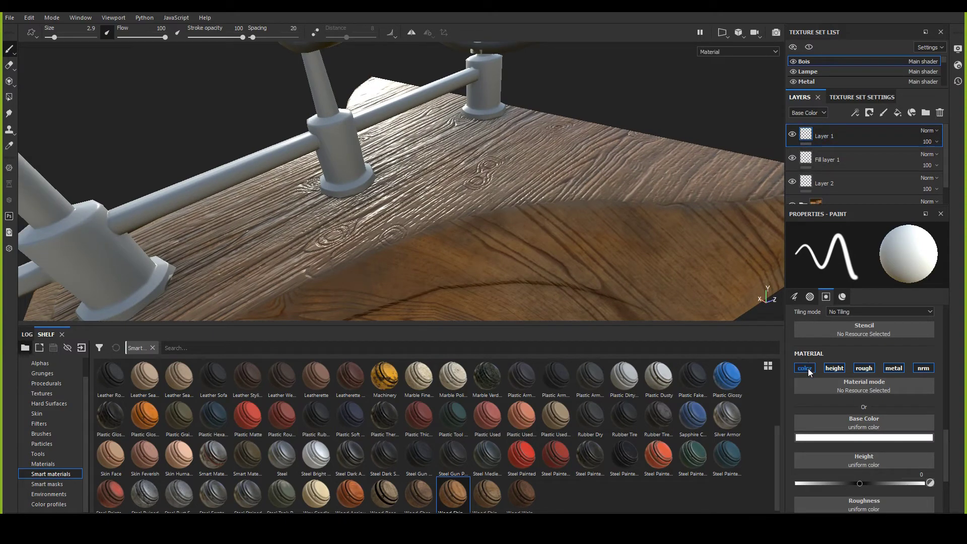
click(846, 437)
drag(875, 353, 906, 334)
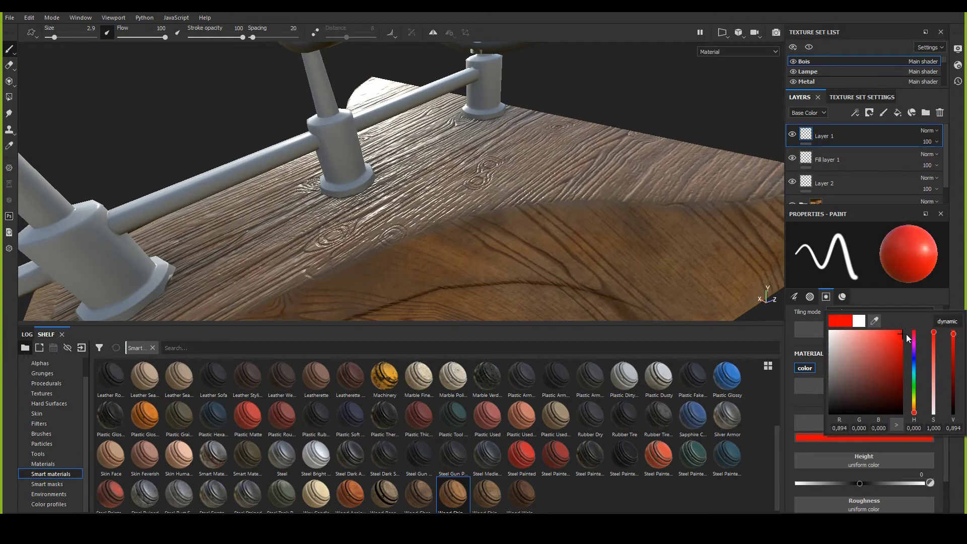
mouse_move(524, 192)
alt+mouse_down()
mouse_move(529, 212)
mouse_move(476, 245)
mouse_move(493, 253)
mouse_move(448, 258)
alt+mouse_up()
Step: Restrict the brush to its color channel and try a red stroke on the top face of the wooden body
click(834, 368)
click(864, 368)
click(893, 368)
click(923, 368)
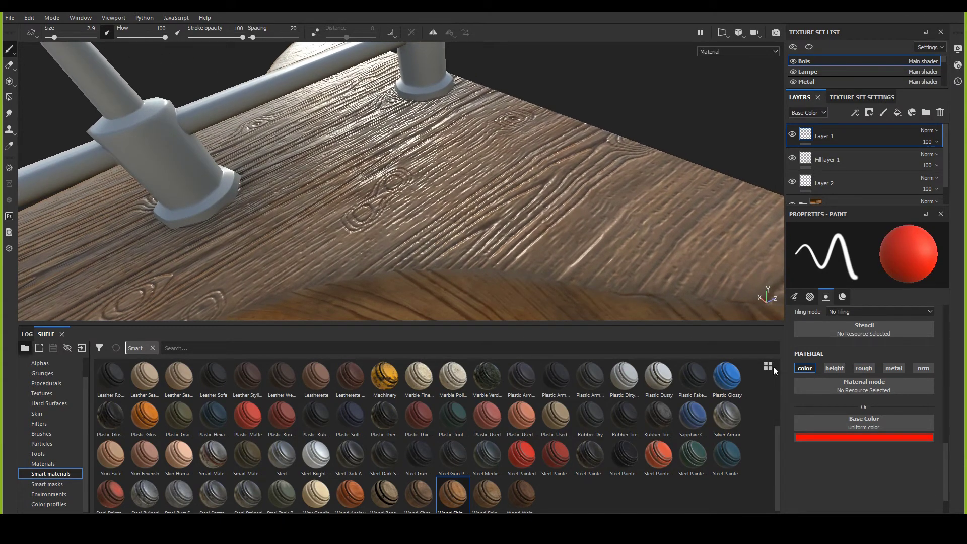
mouse_move(492, 140)
mouse_down()
mouse_move(378, 143)
mouse_move(373, 201)
mouse_move(549, 212)
mouse_move(607, 178)
mouse_move(221, 214)
mouse_move(529, 156)
mouse_move(259, 247)
mouse_up()
key(ctrl+z)
alt+drag(457, 256, 483, 236)
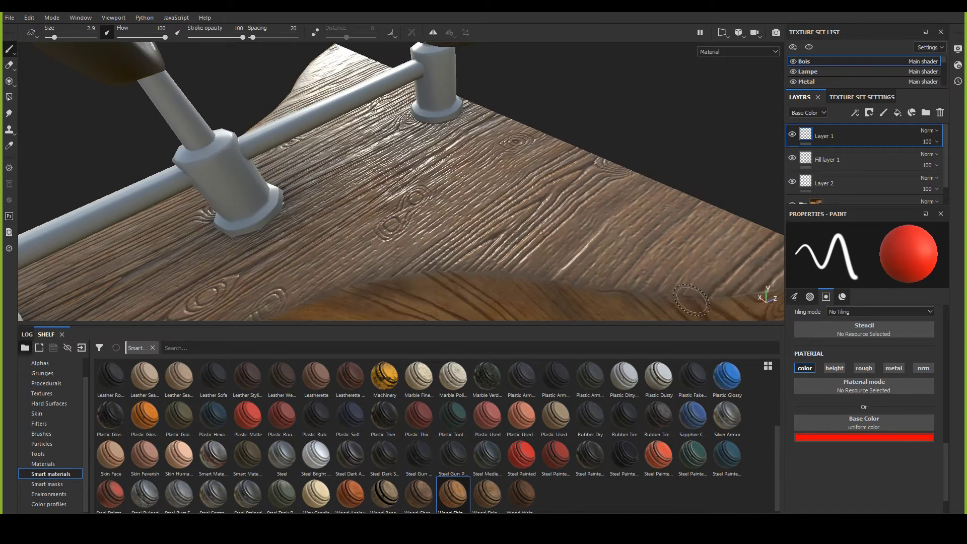
Step: Reactivate the brush's height, roughness, metallic and normal channels and set height to 0.4241 and roughness to 0.7315
click(834, 368)
click(864, 367)
click(893, 369)
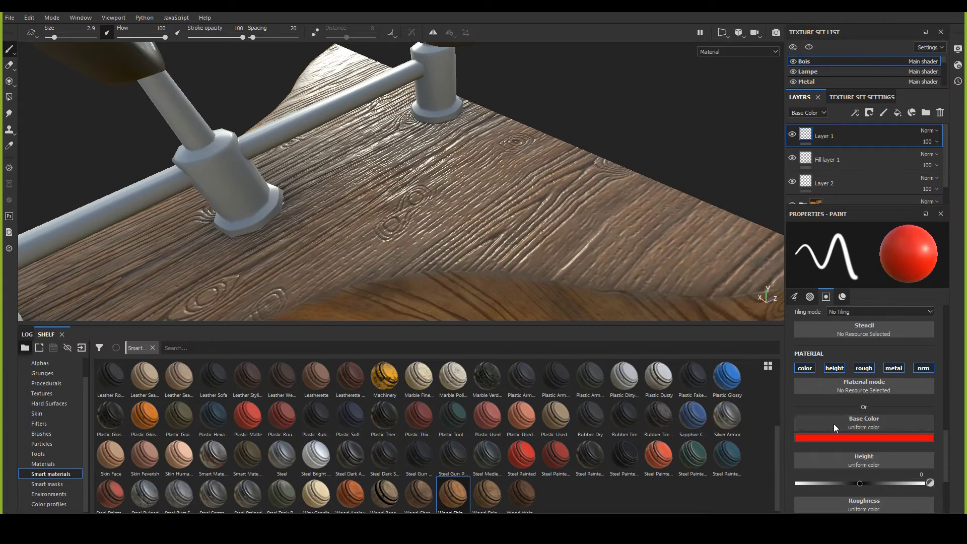
scroll(846, 466, down, 1)
drag(860, 453, 889, 438)
scroll(886, 450, down, 2)
scroll(845, 470, down, 1)
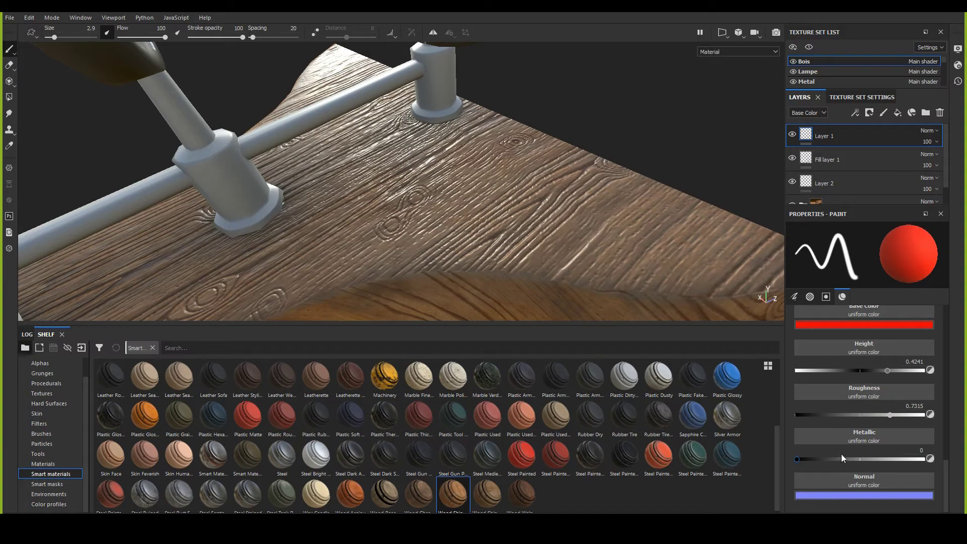
Step: Paint freehand raised red strokes across the top face of the wooden body on Layer 1
mouse_move(409, 196)
alt+right_down()
mouse_move(477, 259)
mouse_move(453, 242)
alt+right_up()
mouse_move(433, 114)
mouse_down()
mouse_move(376, 211)
mouse_move(540, 127)
mouse_move(622, 172)
mouse_move(322, 161)
mouse_move(298, 204)
mouse_move(248, 242)
mouse_up()
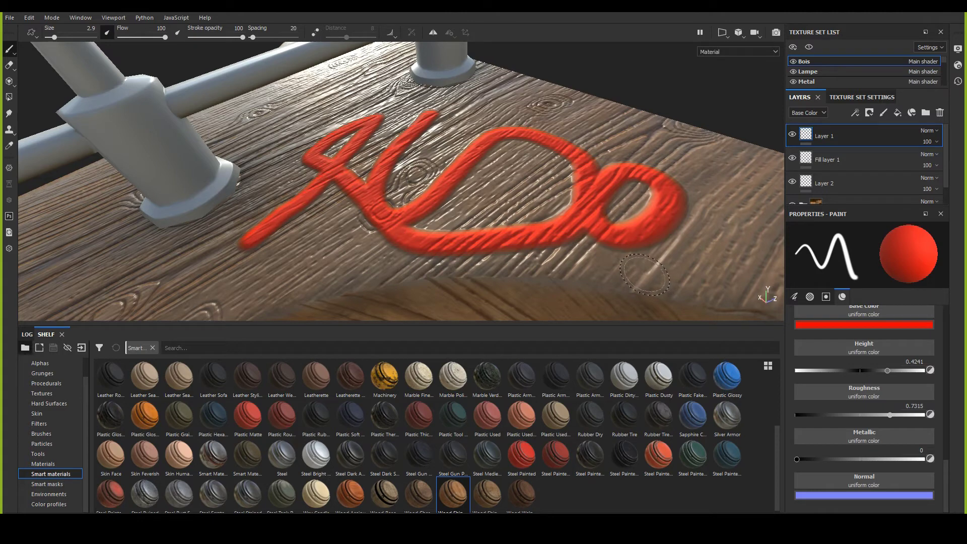
mouse_move(316, 68)
mouse_down()
mouse_move(431, 129)
mouse_move(392, 151)
mouse_move(539, 186)
mouse_move(352, 103)
mouse_move(547, 231)
mouse_up()
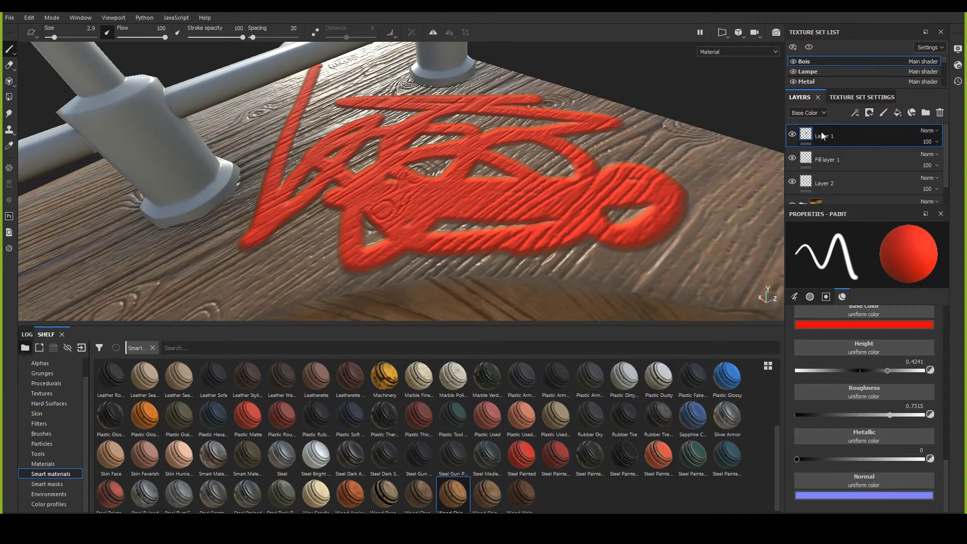
Step: Undo the red strokes on the wooden body, then delete Layer 1 and Fill layer 1
alt+right_drag(411, 181, 211, 198)
alt+drag(212, 198, 554, 228)
mouse_move(554, 229)
alt+right_down()
mouse_move(337, 160)
mouse_move(322, 191)
alt+right_up()
mouse_move(322, 192)
alt+mouse_down()
mouse_move(353, 181)
mouse_move(318, 178)
mouse_move(362, 167)
alt+mouse_up()
key(ctrl+z)
key(ctrl+z)
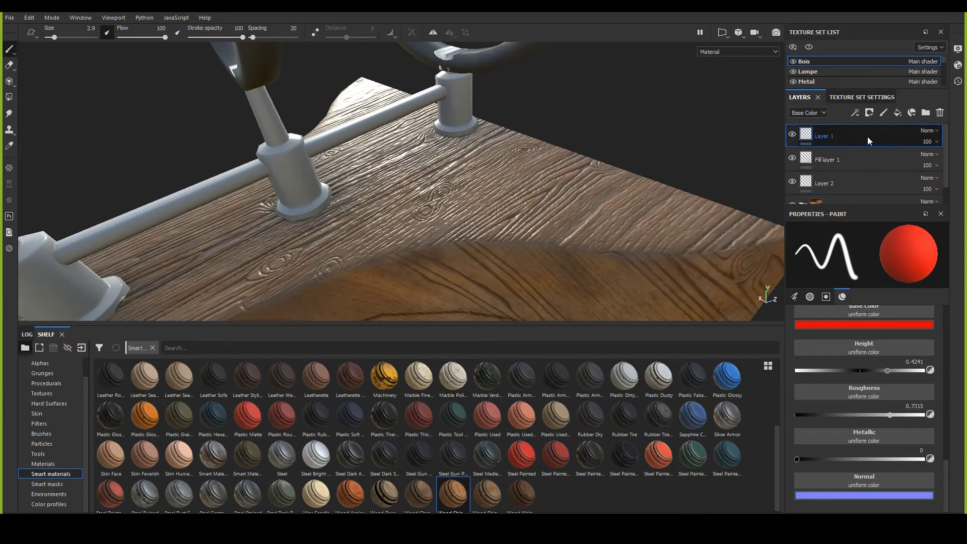
click(940, 112)
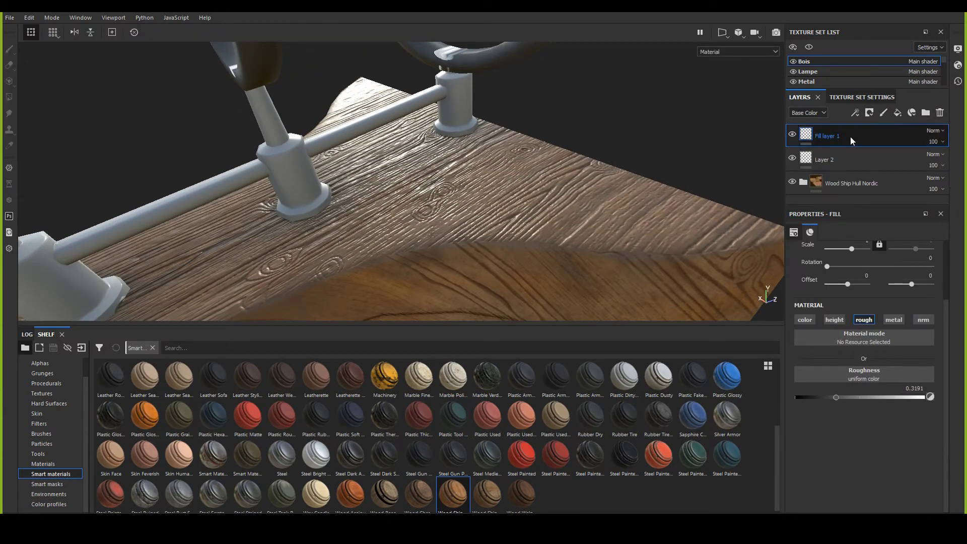
click(940, 113)
Step: Select the Wood Ship Hull Nordic group and inspect the wooden body from the side and above
alt+drag(616, 218, 579, 211)
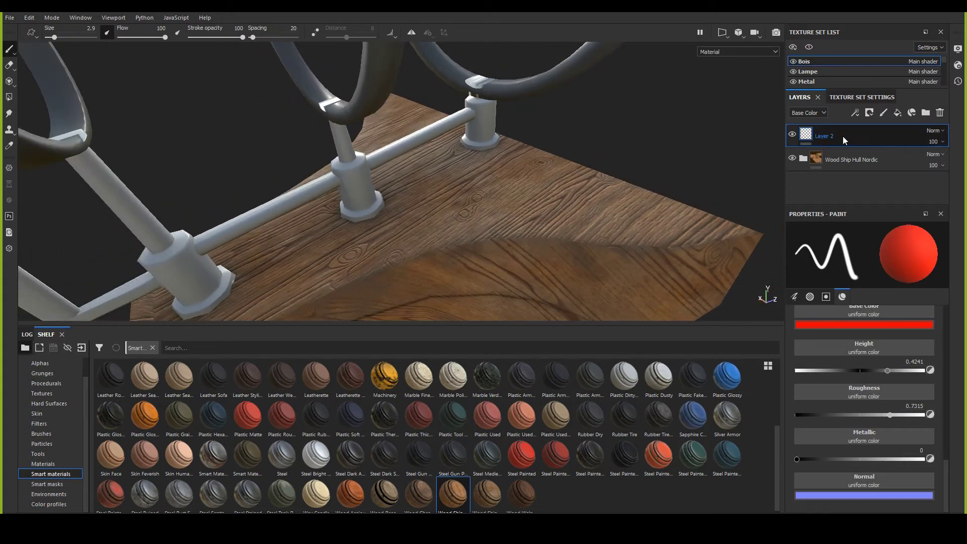
alt+drag(433, 252, 432, 175)
click(844, 159)
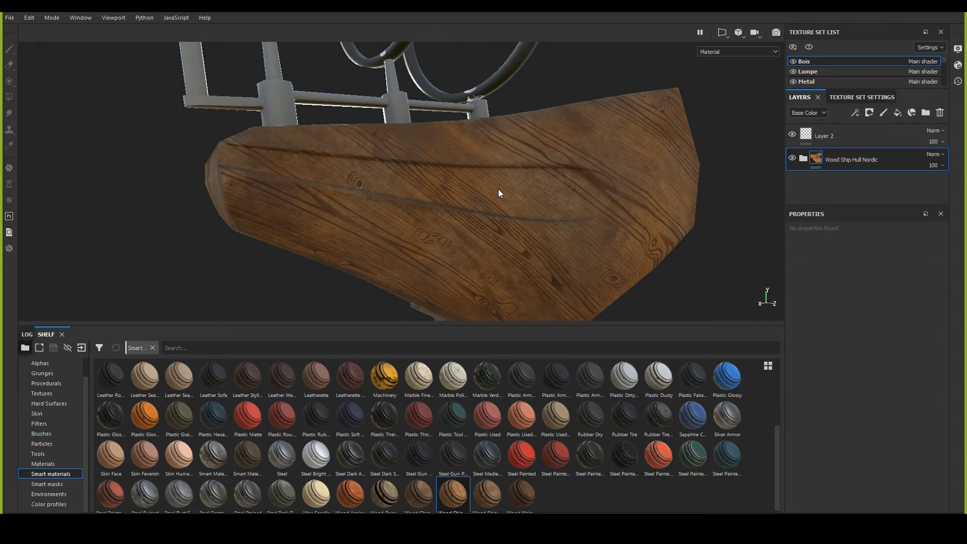
alt+drag(267, 158, 310, 203)
alt+drag(524, 217, 622, 195)
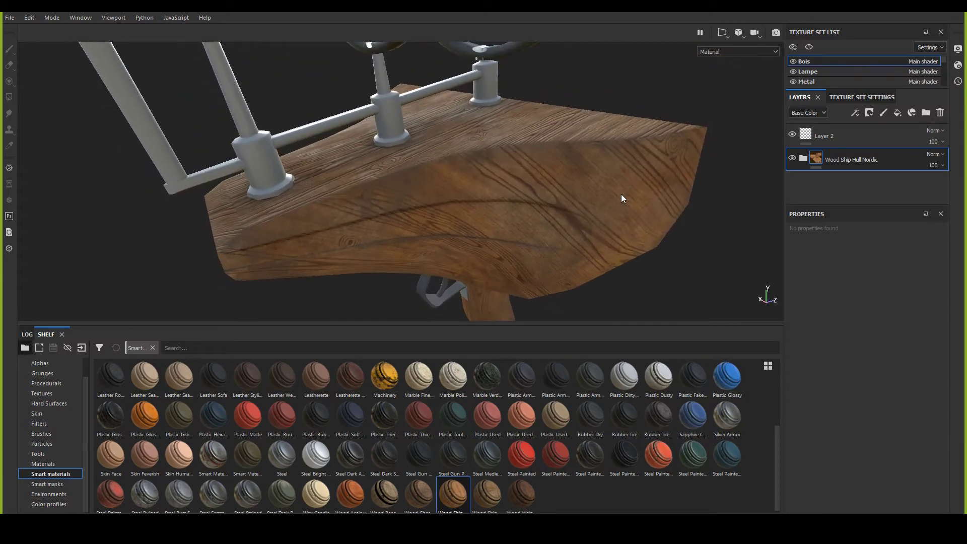
Step: Select Layer 2 and paint freehand raised red strokes across the top face of the wooden body
click(826, 136)
mouse_move(454, 217)
alt+mouse_down()
mouse_move(499, 230)
mouse_move(472, 268)
alt+mouse_up()
drag(434, 106, 495, 193)
alt+drag(406, 186, 410, 203)
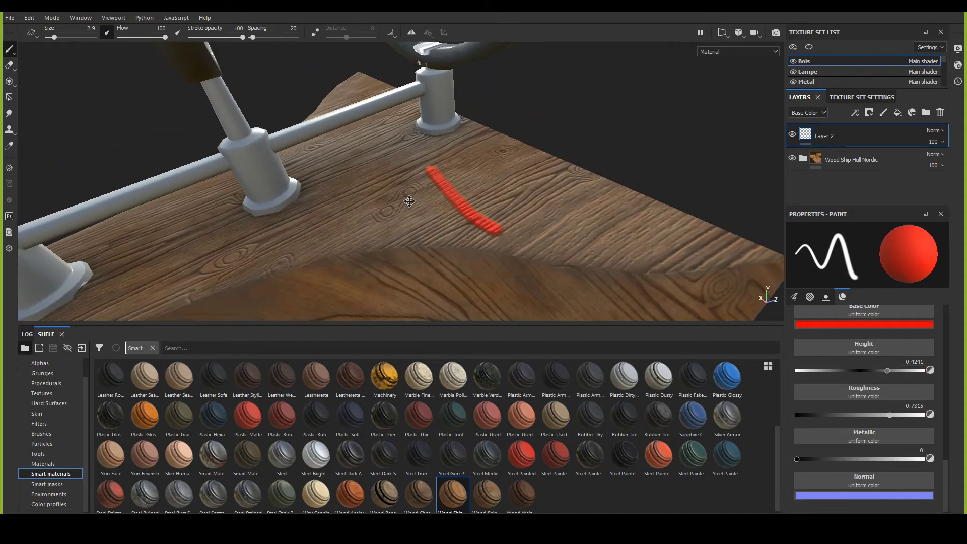
alt+right_drag(410, 203, 472, 247)
alt+drag(472, 246, 426, 204)
alt+drag(500, 166, 504, 148)
alt+drag(518, 188, 510, 228)
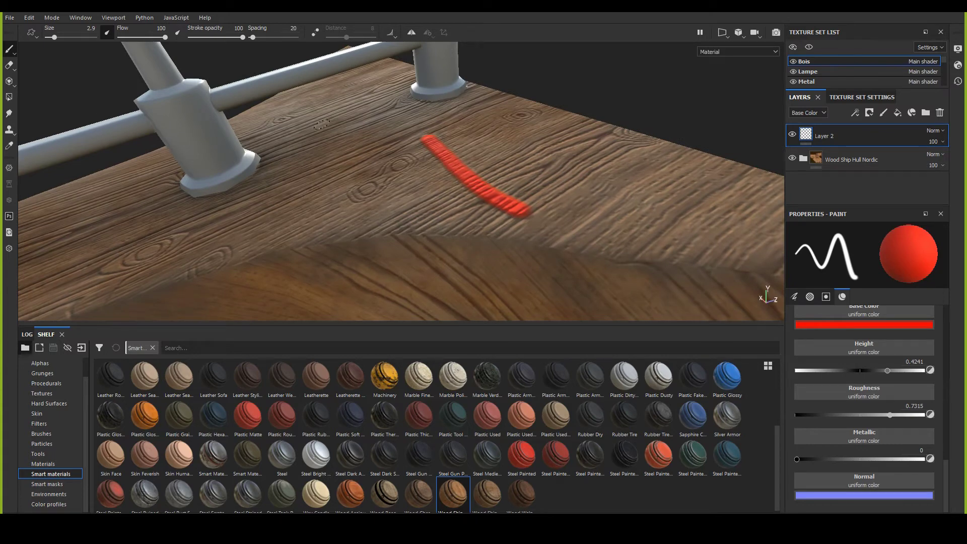
mouse_move(370, 107)
mouse_down()
mouse_move(567, 159)
mouse_move(453, 132)
mouse_move(398, 195)
mouse_up()
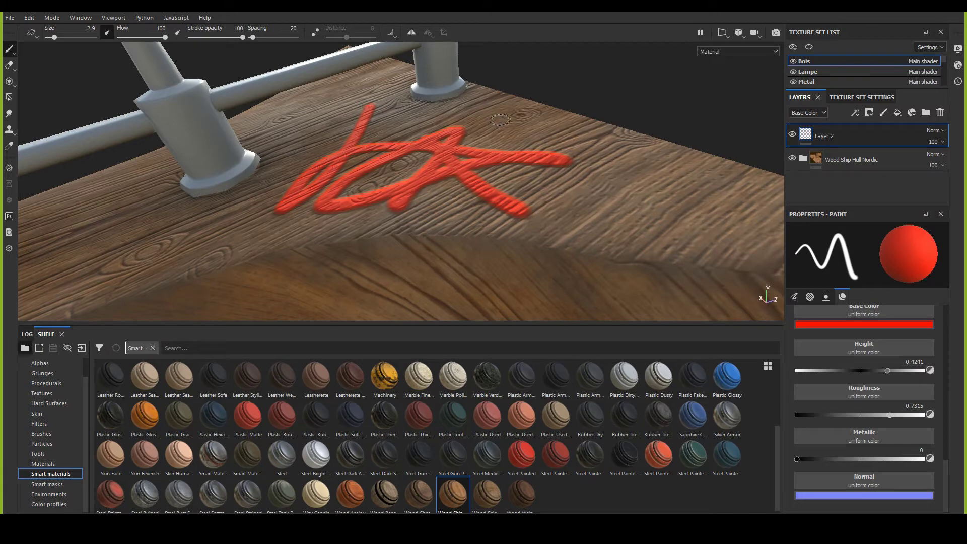
alt+drag(502, 120, 527, 120)
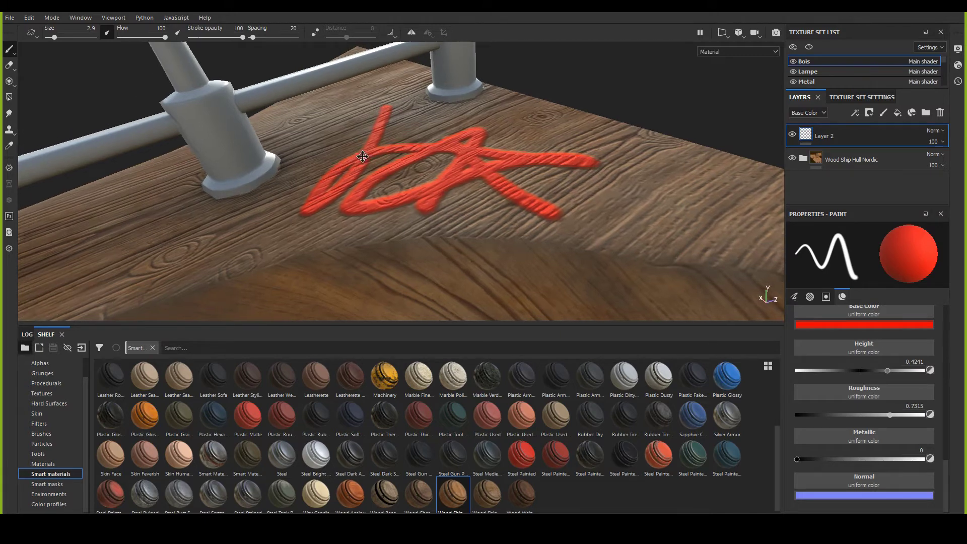
alt+drag(134, 104, 101, 112)
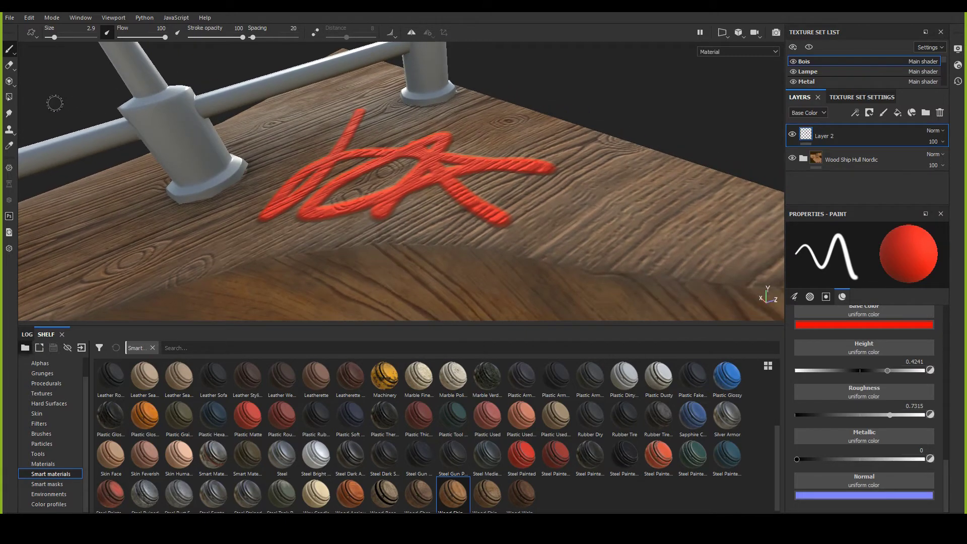
Step: Erase most of the red strokes on the wooden top face with the size 10 eraser and view its settings
click(9, 65)
mouse_move(361, 130)
mouse_down()
mouse_move(483, 156)
mouse_move(433, 186)
mouse_move(519, 187)
mouse_up()
click(795, 297)
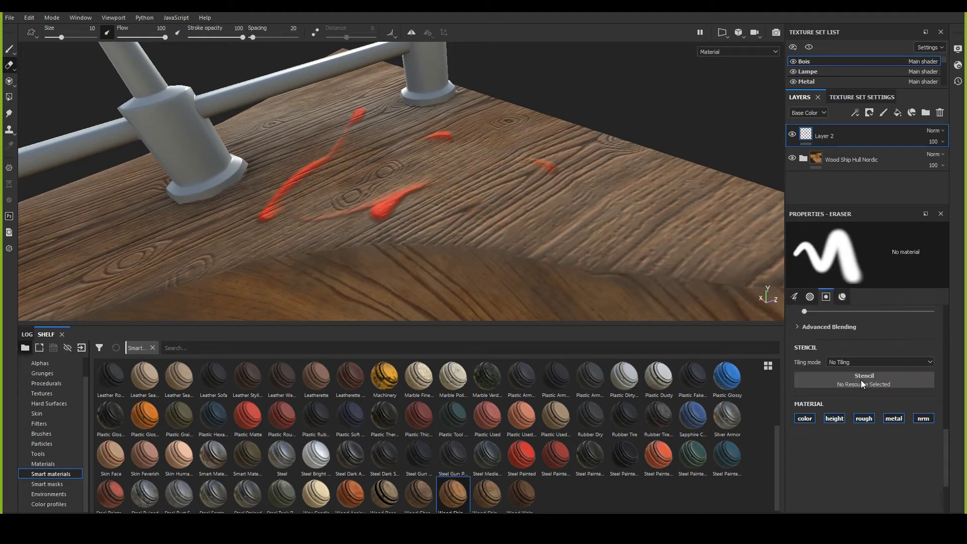
scroll(861, 385, down, 3)
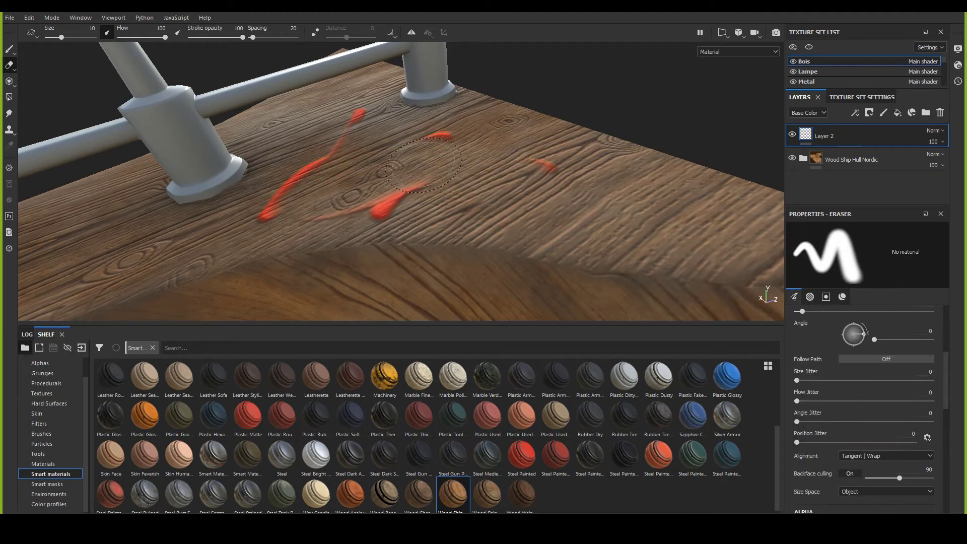
Step: Return to the paint brush and paint looping red strokes over the erased area of the wooden top face
key(p)
mouse_move(450, 135)
mouse_down()
mouse_move(418, 194)
mouse_move(386, 219)
mouse_move(549, 171)
mouse_move(402, 184)
mouse_move(292, 163)
mouse_up()
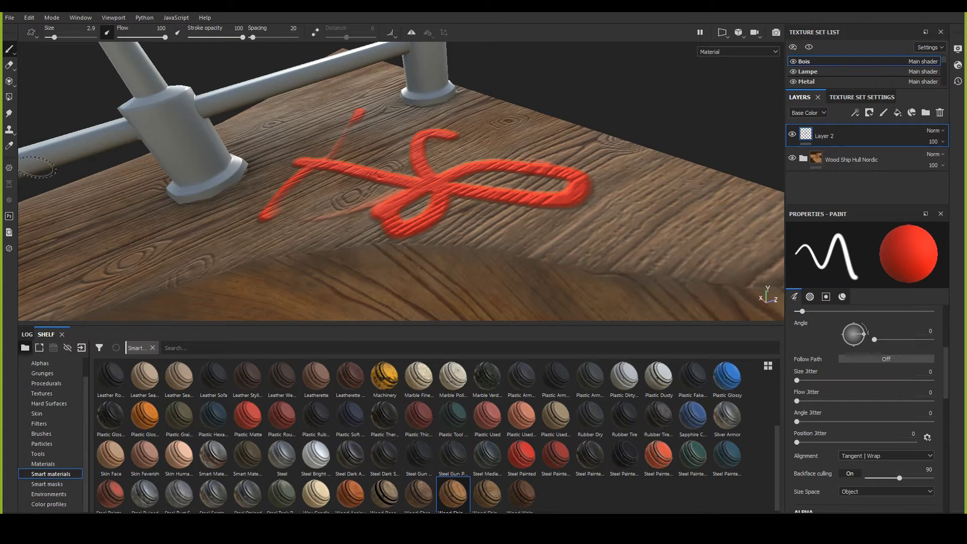
scroll(860, 403, up, 5)
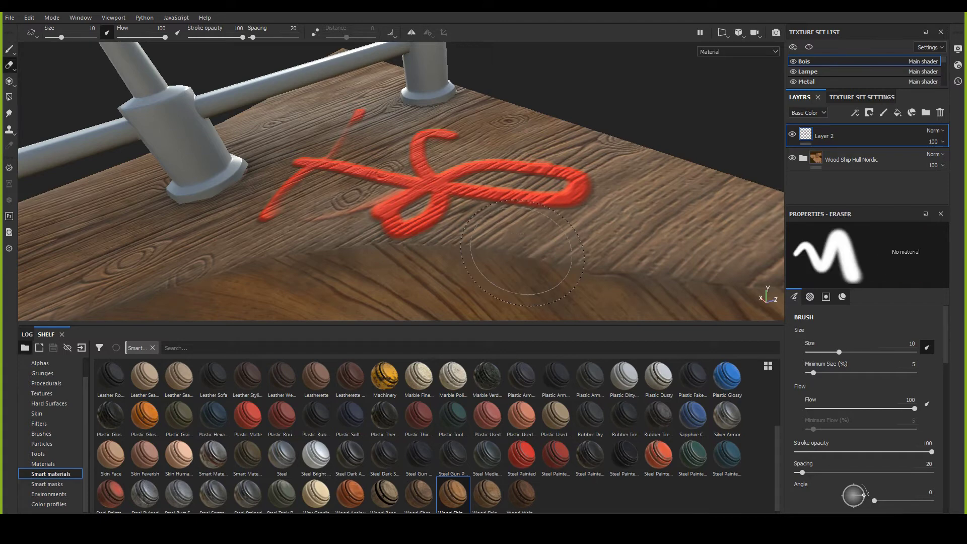
mouse_move(580, 182)
mouse_down()
mouse_move(453, 146)
mouse_move(554, 184)
mouse_move(580, 171)
mouse_up()
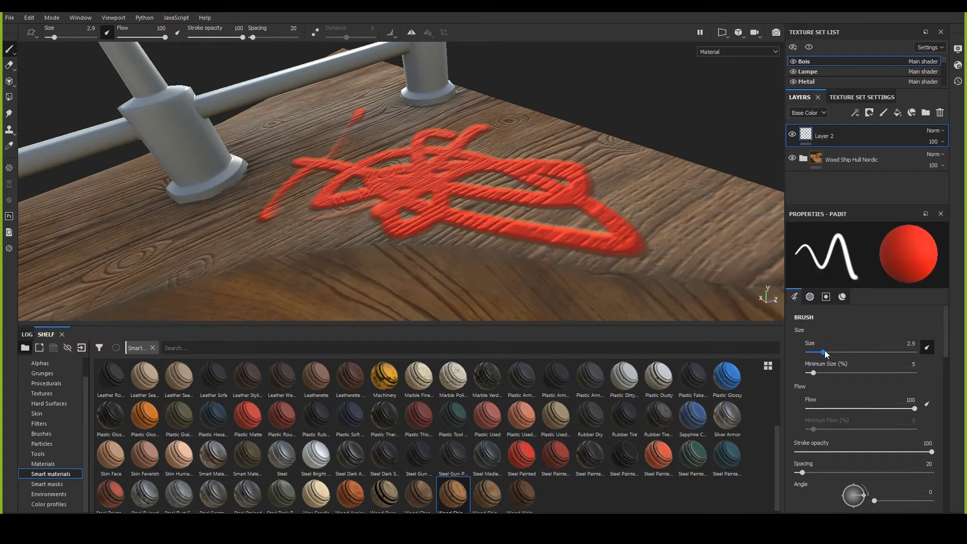
Step: Set the brush size to 2.58 and its minimum size to 12%, and try it beside the existing red strokes
drag(824, 351, 810, 377)
mouse_move(633, 204)
mouse_down()
mouse_move(647, 256)
mouse_move(511, 173)
mouse_up()
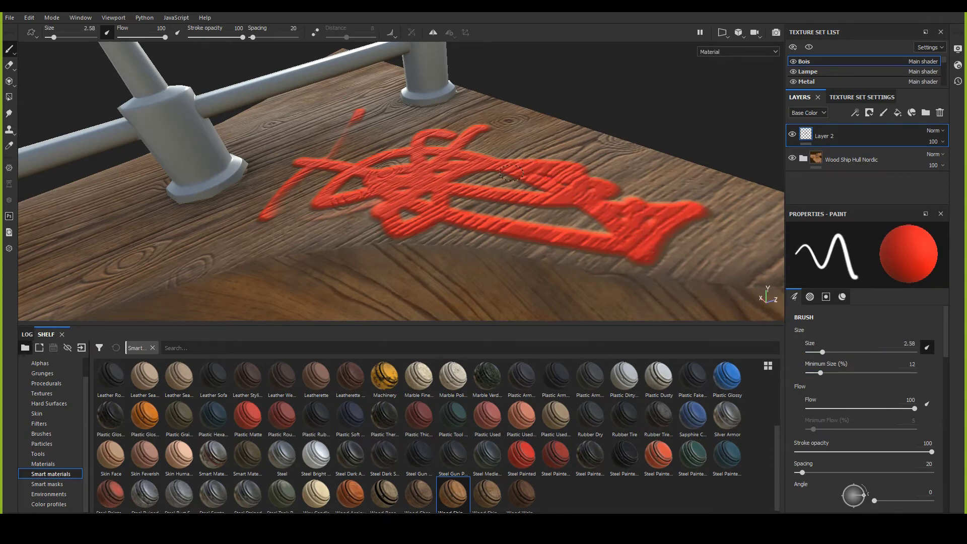
Step: Set the brush's size jitter to 56, flow jitter to 73, angle jitter to 105 and position jitter to 58, and try a scattered stroke
scroll(831, 440, down, 3)
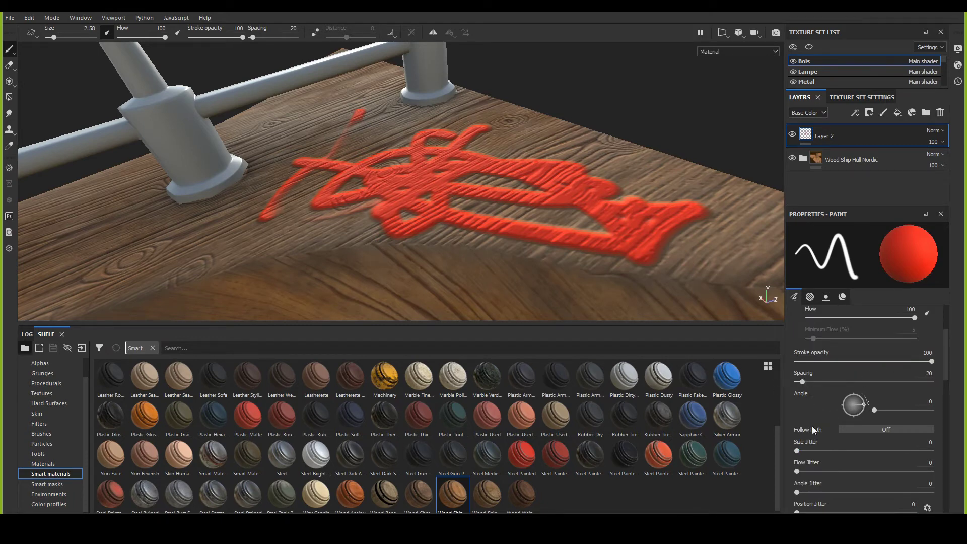
scroll(818, 421, down, 3)
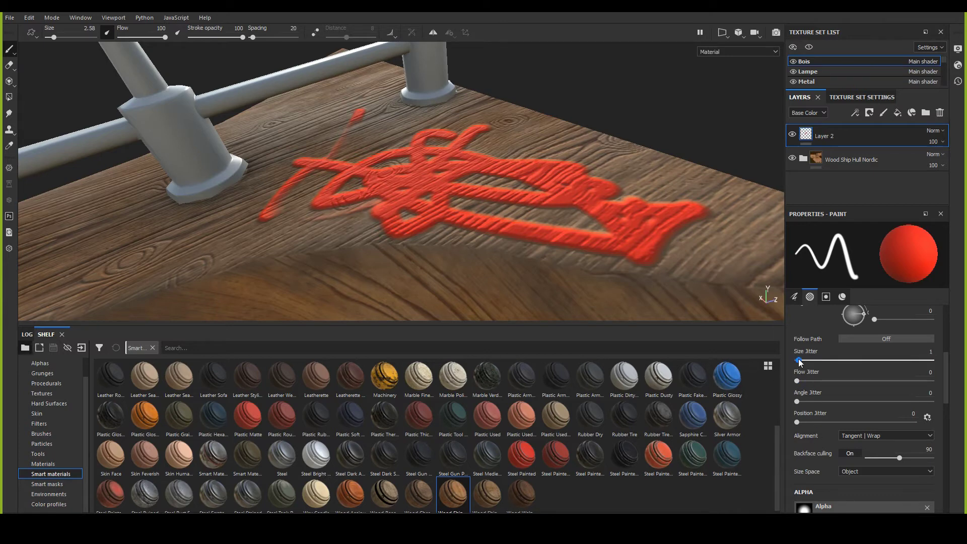
drag(798, 361, 872, 360)
drag(797, 381, 896, 381)
drag(796, 422, 866, 422)
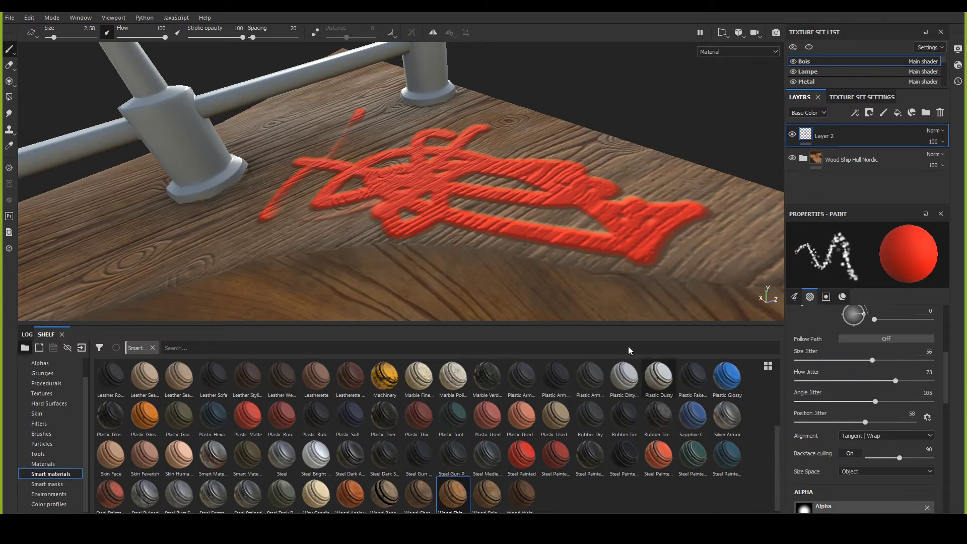
mouse_move(247, 225)
mouse_down()
mouse_move(143, 239)
mouse_move(241, 262)
mouse_move(225, 235)
mouse_move(161, 272)
mouse_move(236, 237)
mouse_move(96, 250)
mouse_move(325, 240)
mouse_up()
Step: Undo the red strokes painted since the erasing and reset the brush's size, flow, angle and position jitter to 0
key(ctrl+z)
key(ctrl+z)
key(ctrl+z)
key(ctrl+z)
key(ctrl+z)
key(ctrl+z)
key(ctrl+z)
key(ctrl+z)
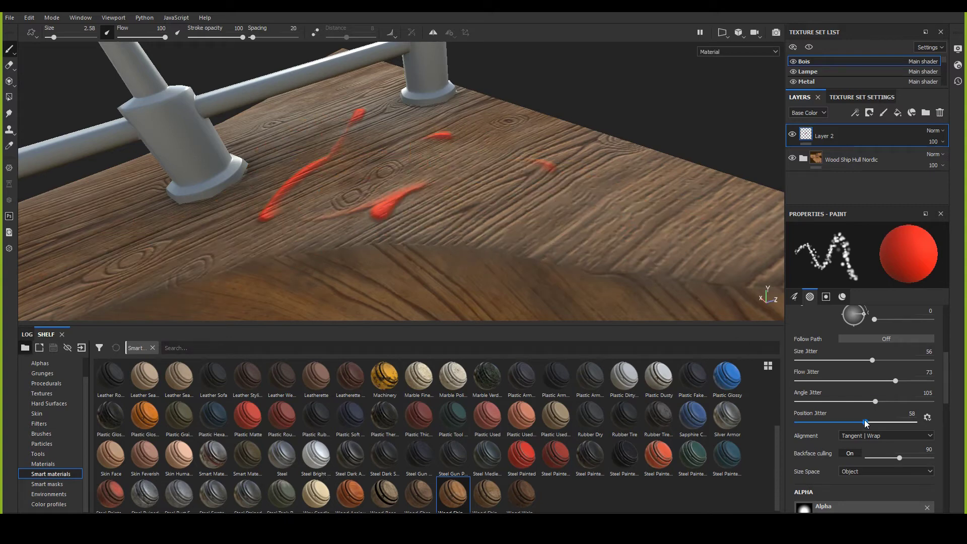
drag(865, 422, 797, 422)
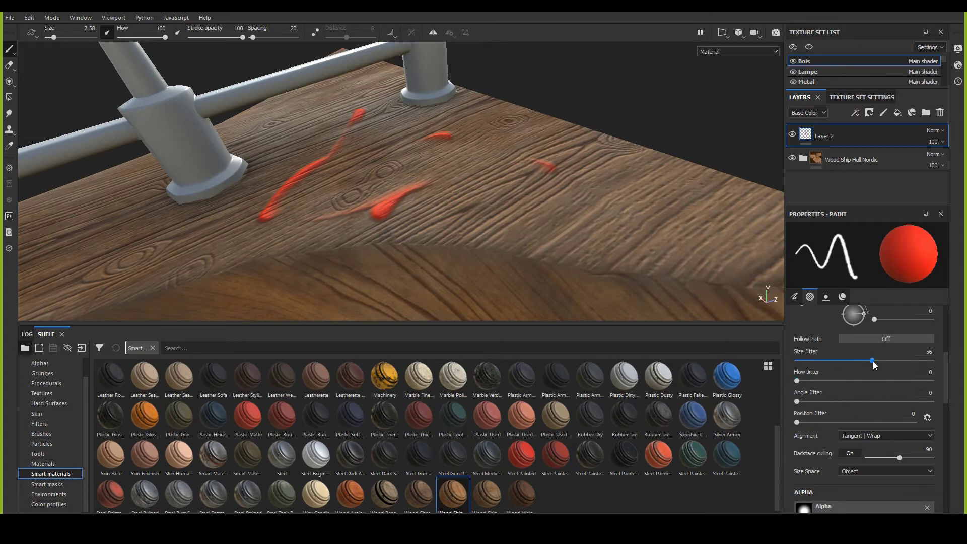
Step: Toggle pen pressure for the brush size off and back on, and examine the brush's alpha and alignment options
scroll(854, 391, up, 5)
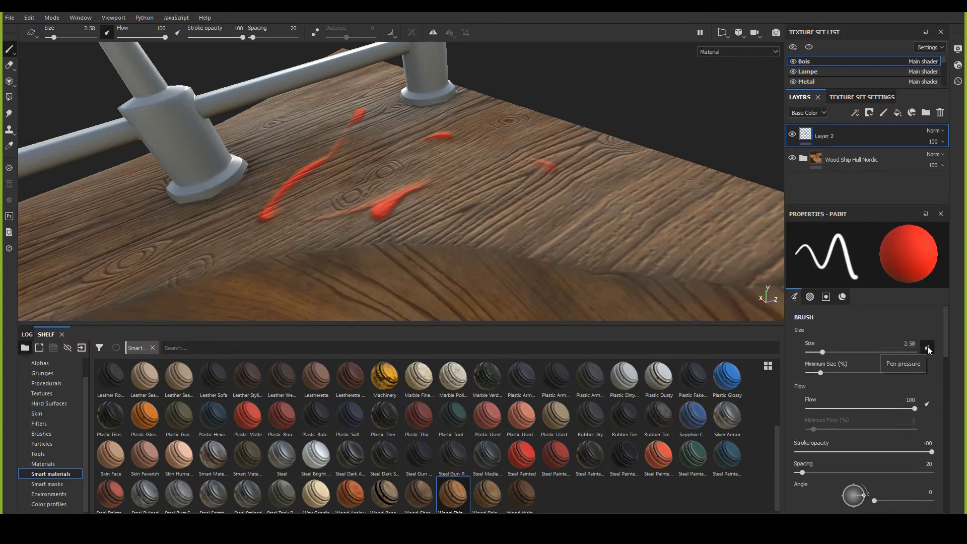
click(928, 347)
click(928, 347)
click(927, 347)
click(928, 347)
scroll(857, 369, down, 8)
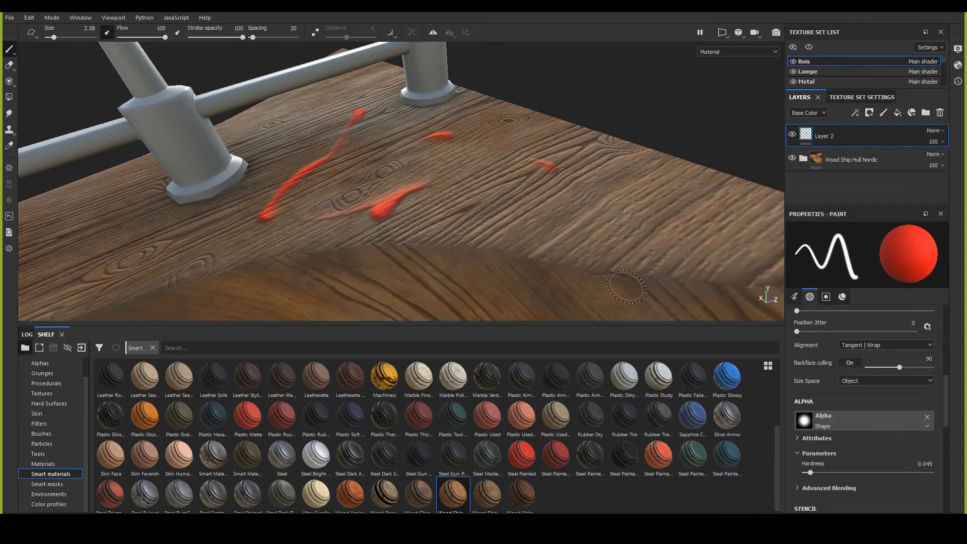
scroll(818, 373, up, 1)
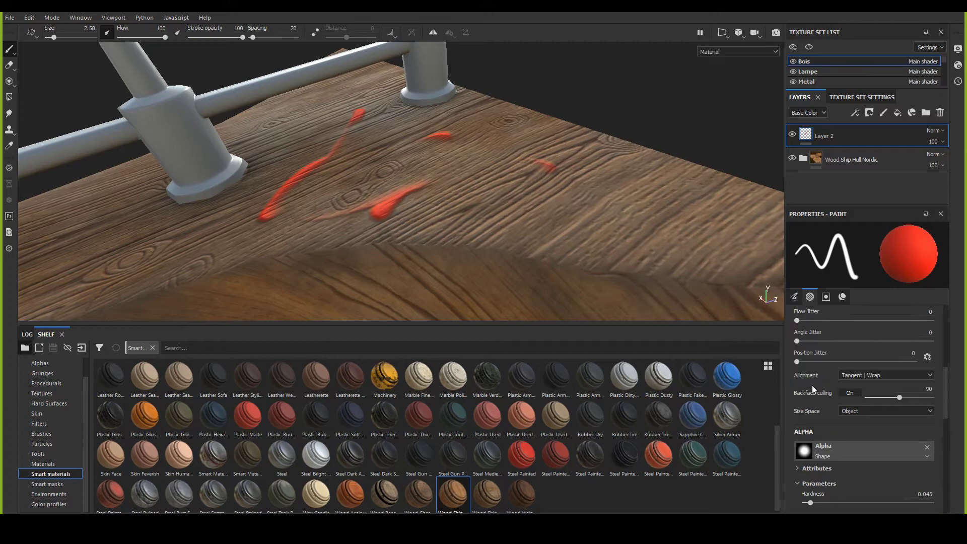
click(865, 377)
click(846, 376)
Step: Browse the brush presets in the shelf and review the brush's position jitter options and material settings
mouse_move(575, 267)
alt+mouse_down()
mouse_move(604, 261)
mouse_move(575, 282)
mouse_move(533, 269)
mouse_move(302, 312)
alt+mouse_up()
scroll(42, 457, up, 1)
click(42, 455)
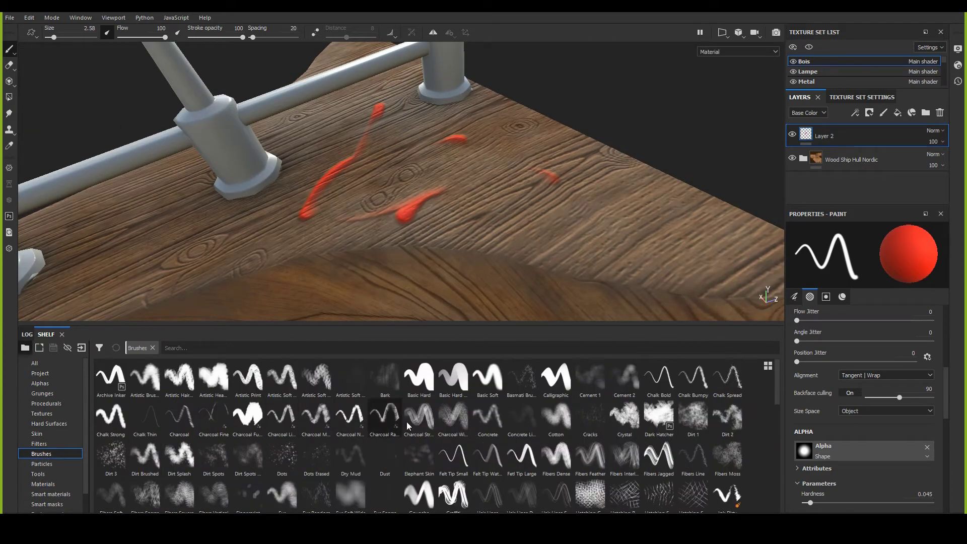
mouse_move(464, 325)
mouse_down()
mouse_move(442, 42)
mouse_move(458, 382)
mouse_move(447, 292)
mouse_move(447, 325)
mouse_up()
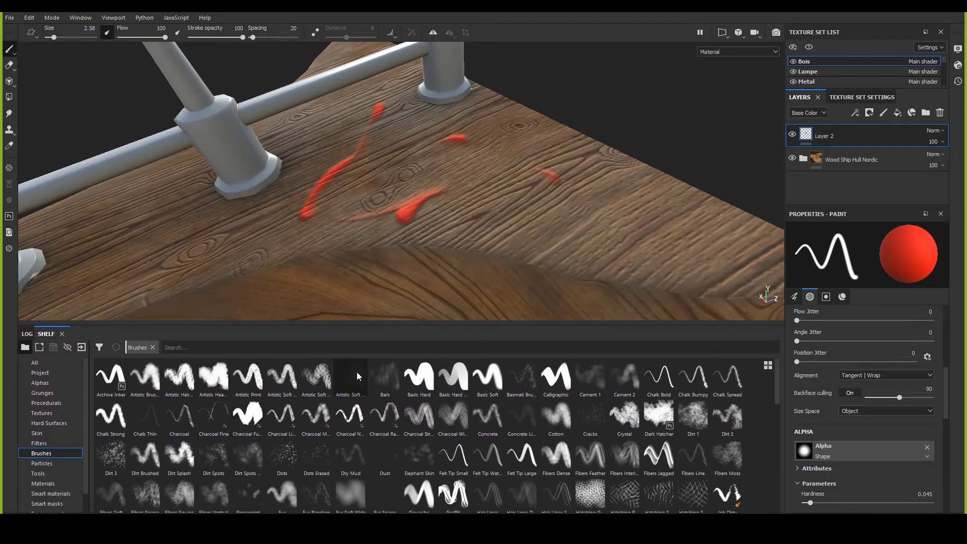
scroll(433, 454, down, 5)
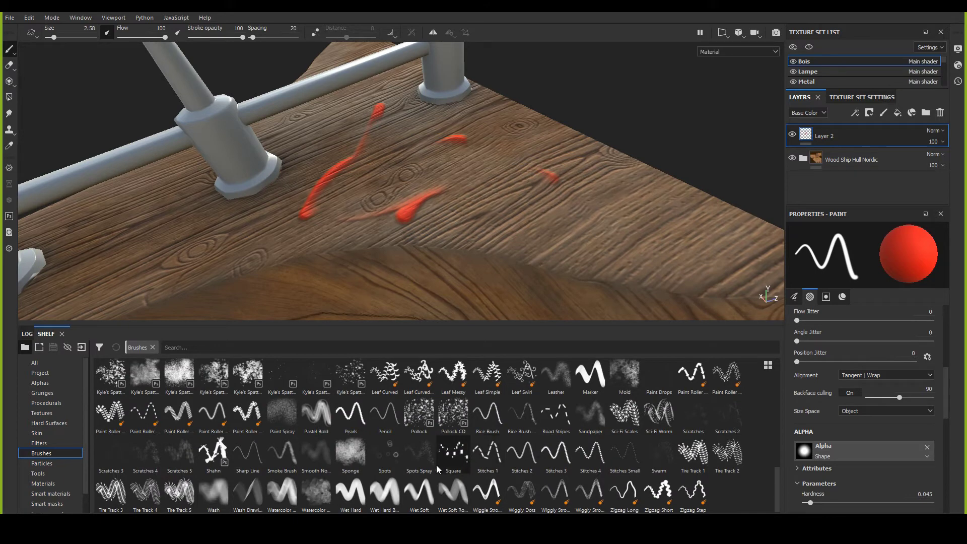
scroll(436, 463, up, 5)
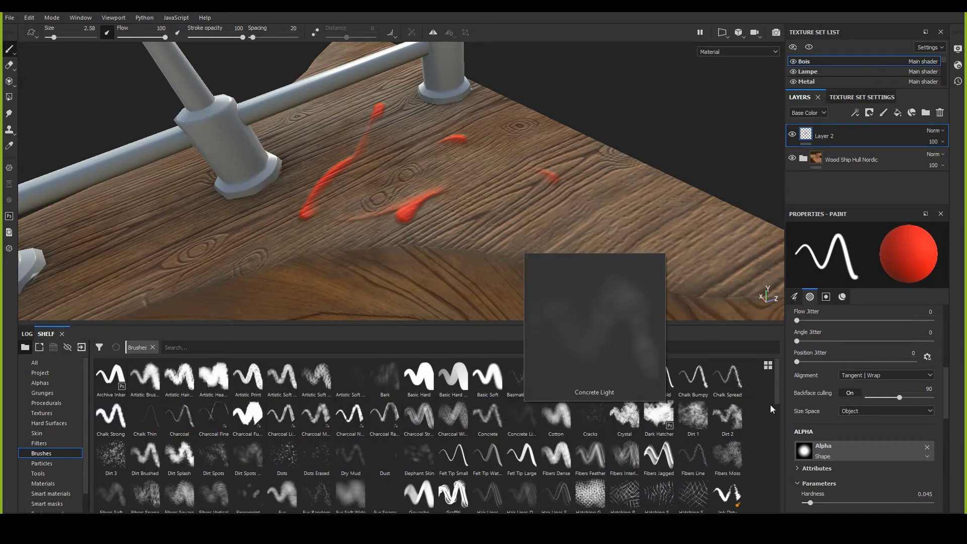
scroll(828, 389, up, 5)
scroll(828, 389, down, 5)
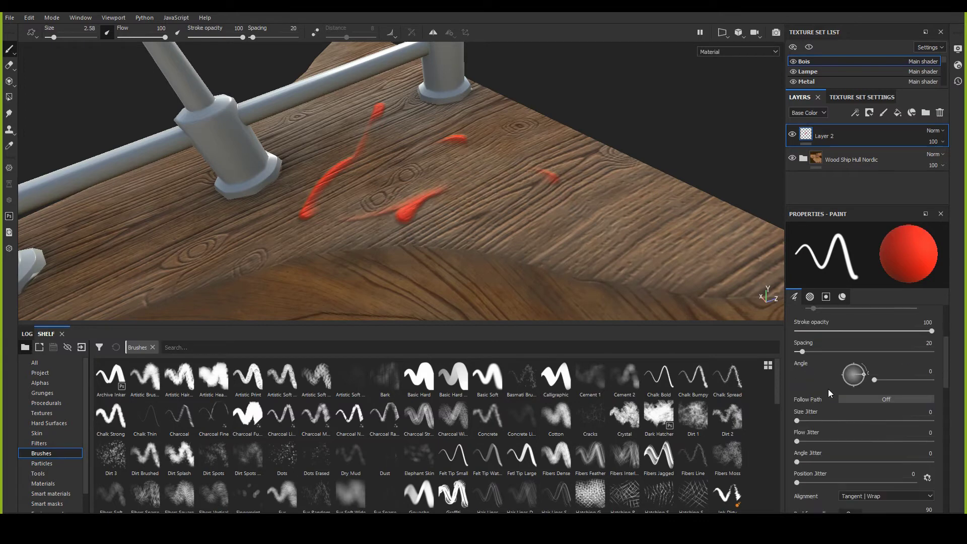
click(928, 357)
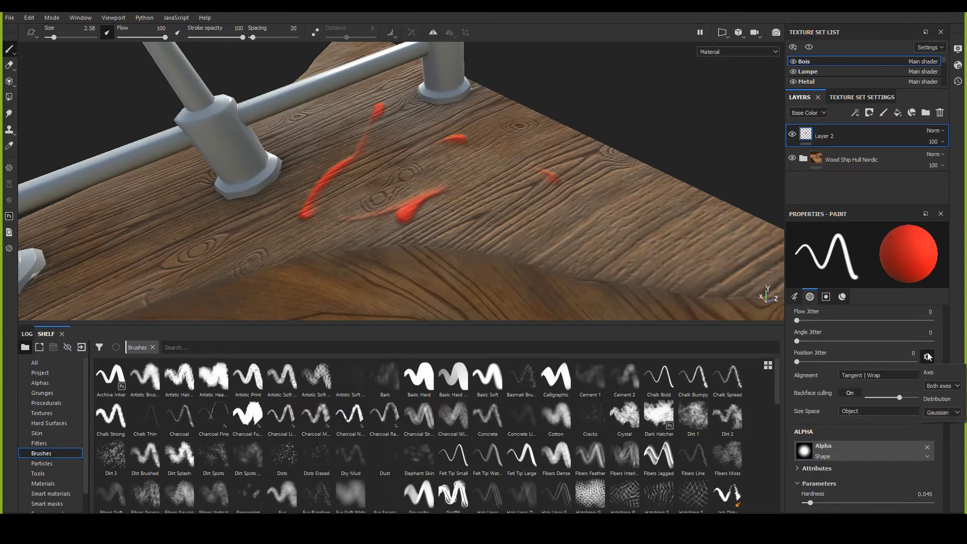
scroll(869, 439, down, 5)
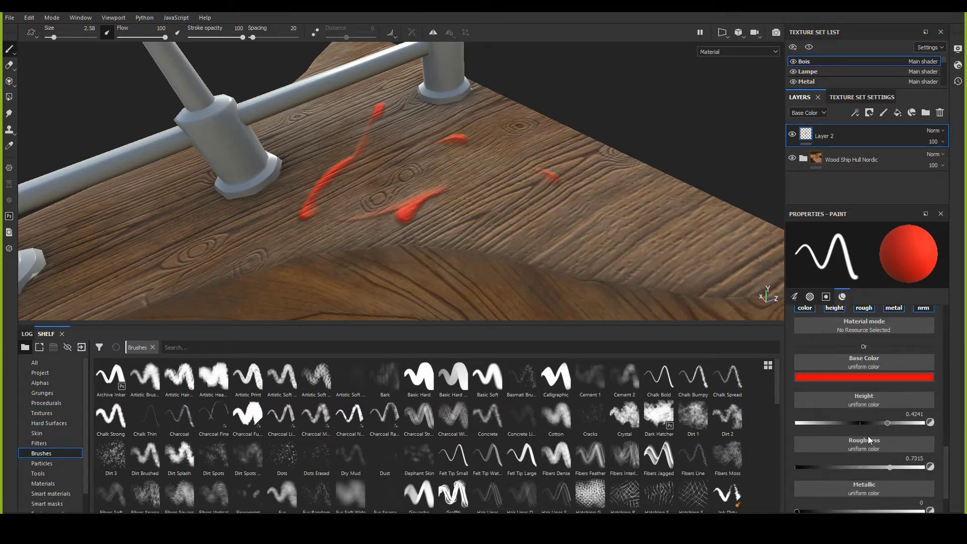
scroll(868, 436, up, 10)
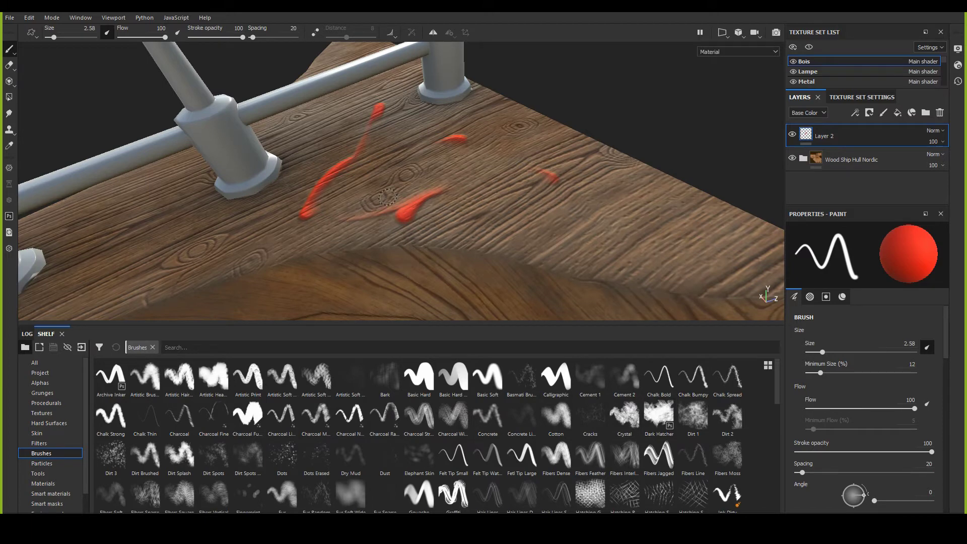
Step: Paint a large looping red stroke over the middle of the wooden top face on Layer 2
scroll(388, 197, up, 3)
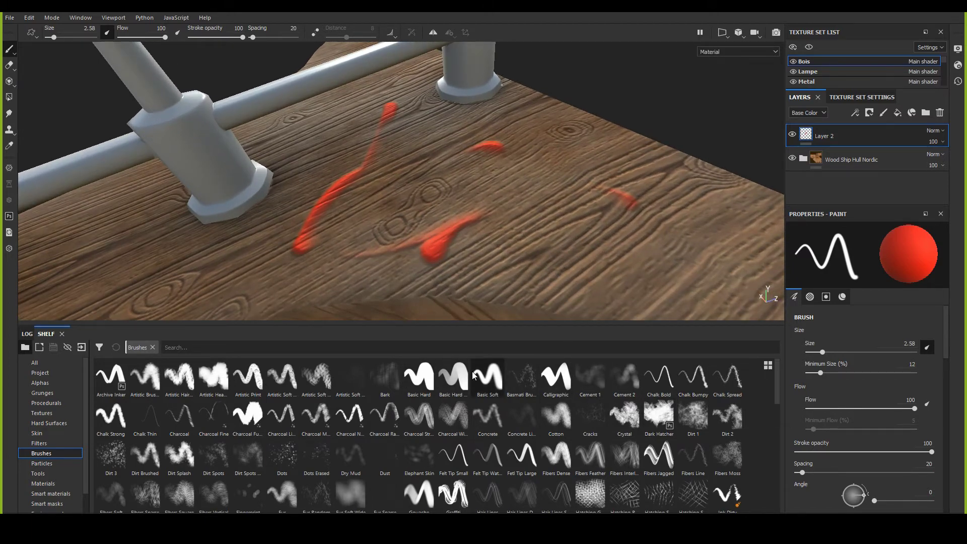
scroll(837, 450, down, 3)
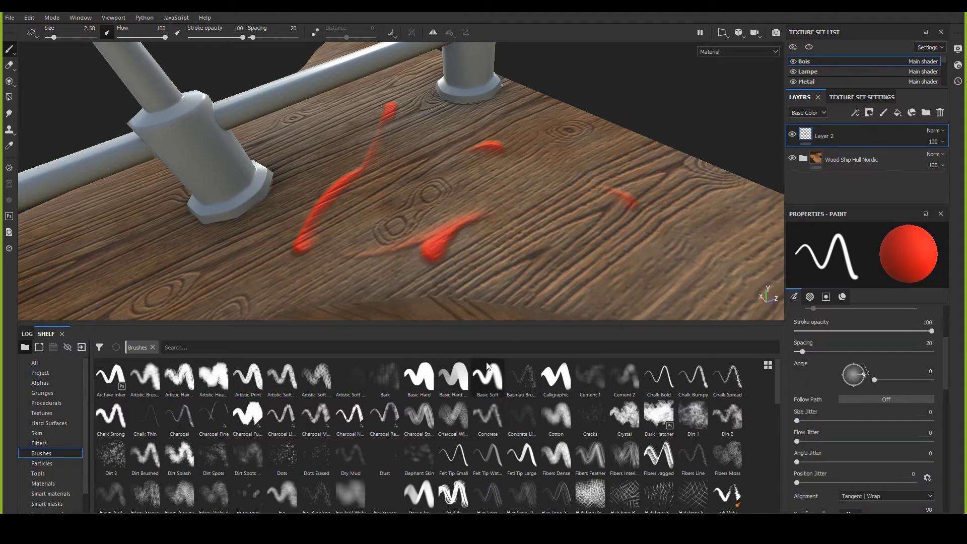
mouse_move(500, 179)
mouse_down()
mouse_move(508, 216)
mouse_move(471, 260)
mouse_move(370, 225)
mouse_up()
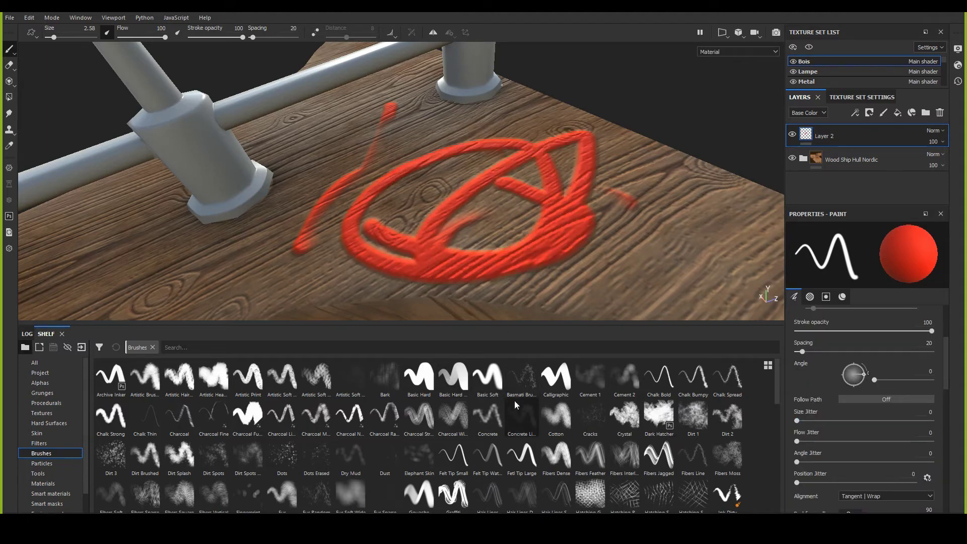
Step: Choose the Basic Soft brush preset and paint broad red strokes over the wooden top face on Layer 2
click(487, 378)
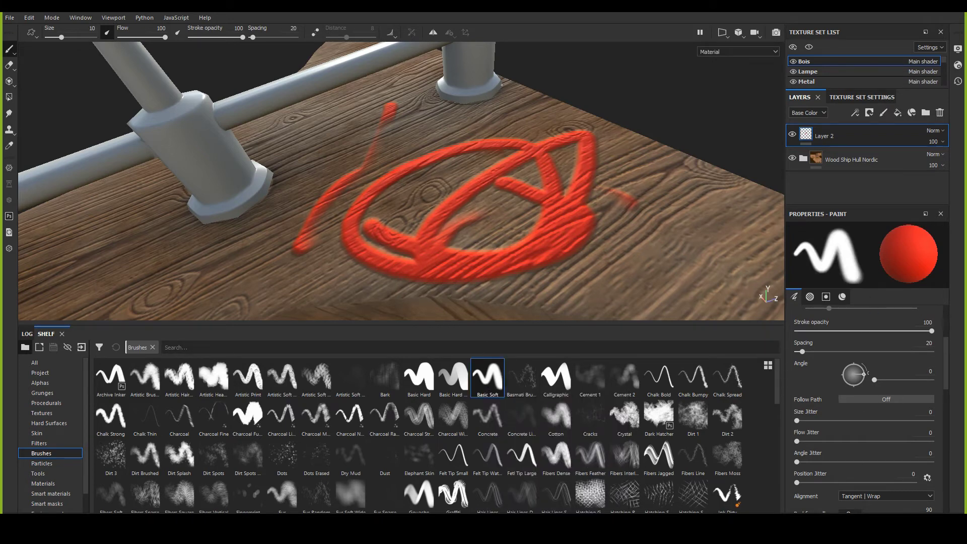
mouse_move(675, 252)
mouse_down()
mouse_move(665, 231)
mouse_move(252, 129)
mouse_move(113, 279)
mouse_move(650, 174)
mouse_up()
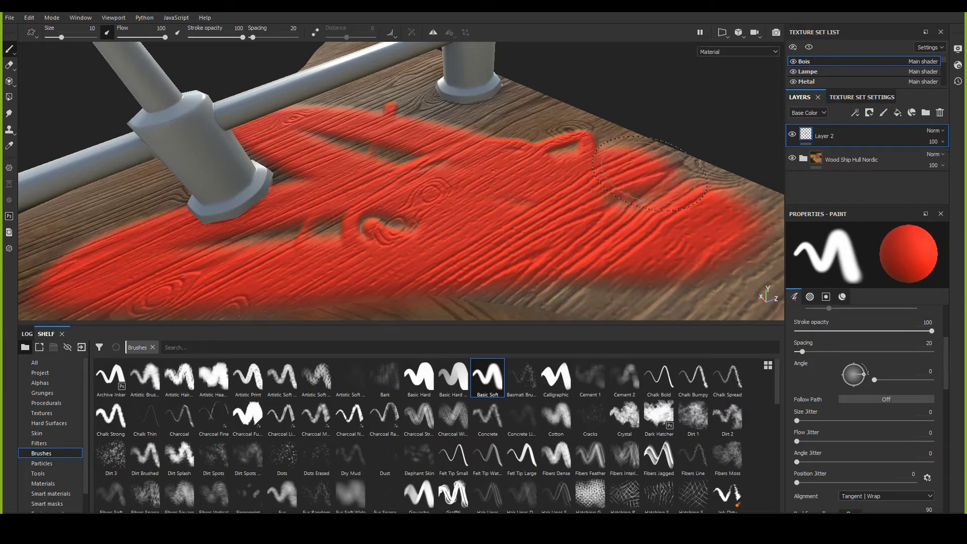
Step: Set the brush's size jitter to 85, raise its flow, angle and position jitter, and scatter red dabs on the wooden side
drag(797, 421, 912, 421)
drag(797, 441, 934, 441)
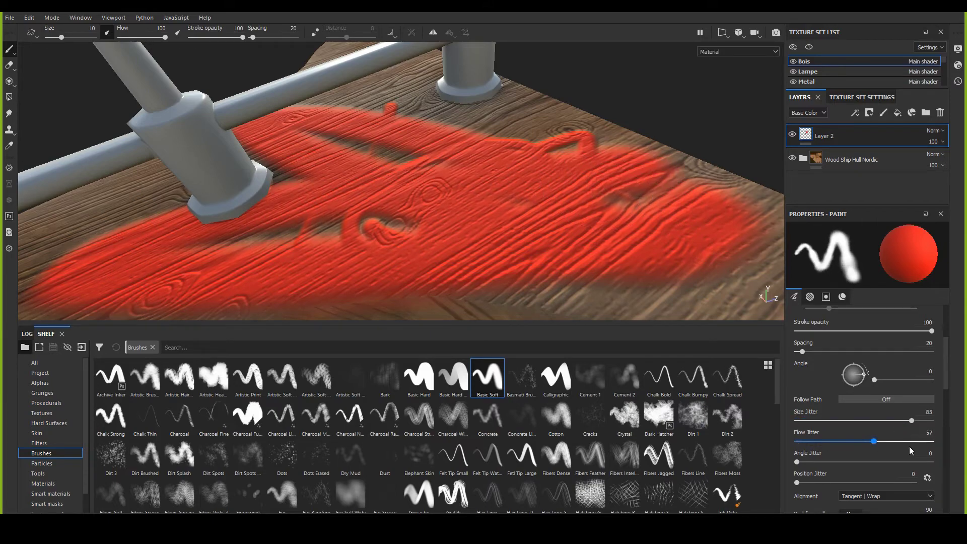
drag(797, 462, 922, 458)
drag(797, 483, 903, 483)
mouse_move(430, 290)
alt+mouse_down()
mouse_move(462, 230)
mouse_move(353, 151)
mouse_move(454, 141)
mouse_move(287, 150)
alt+mouse_up()
Step: Reapply the Basic Soft preset to reset the brush's jitter settings and try a red stroke on the wooden base
click(491, 385)
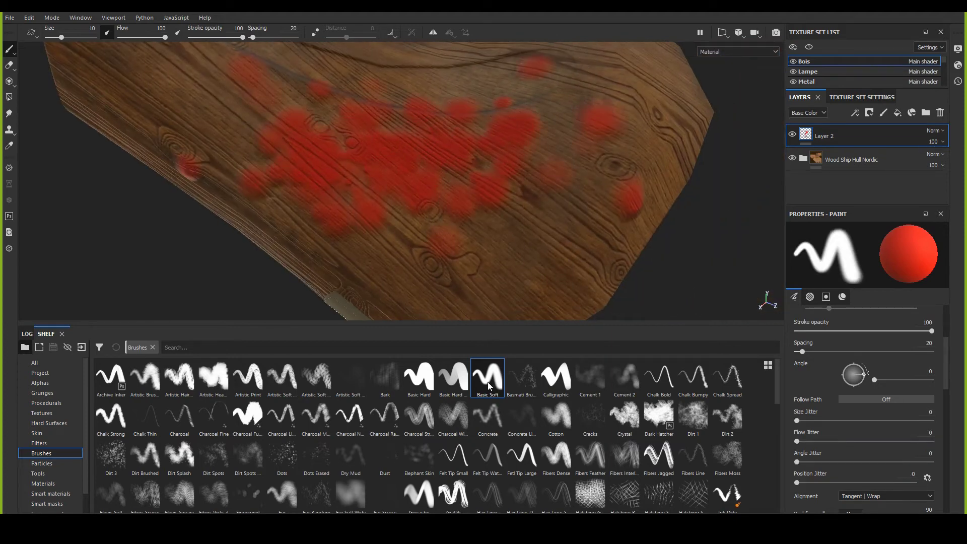
alt+drag(504, 211, 554, 192)
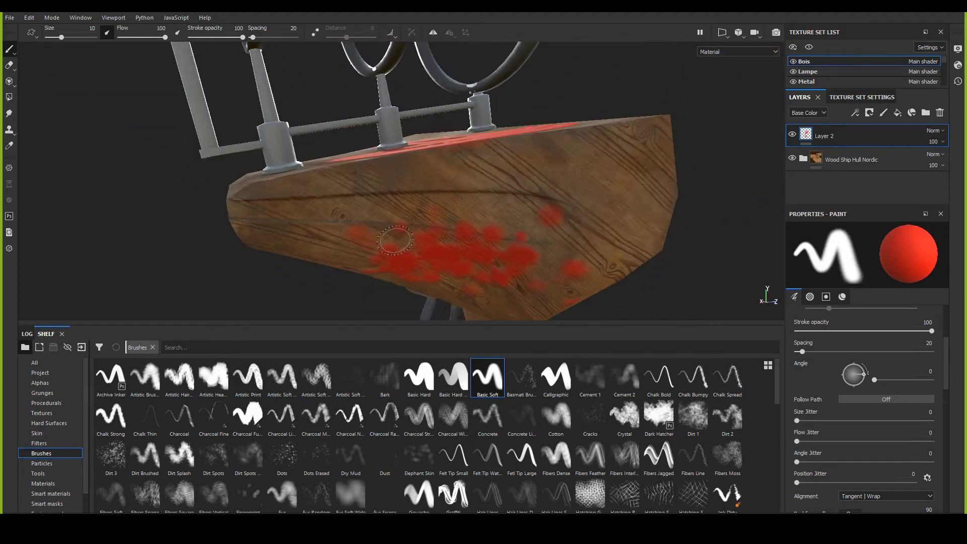
drag(330, 199, 603, 184)
Step: Undo all the red strokes on Layer 2, including a short test stroke, to leave the wood unpainted
mouse_move(604, 294)
alt+mouse_down()
mouse_move(529, 202)
mouse_move(454, 151)
alt+mouse_up()
key(ctrl+z)
key(ctrl+z)
mouse_move(443, 131)
mouse_down()
mouse_move(504, 96)
mouse_move(466, 98)
mouse_move(504, 116)
mouse_up()
key(ctrl+z)
key(ctrl+z)
key(ctrl+z)
key(ctrl+z)
Step: Paint a small soft red patch on the wooden top face beside the middle metal post
scroll(446, 102, up, 5)
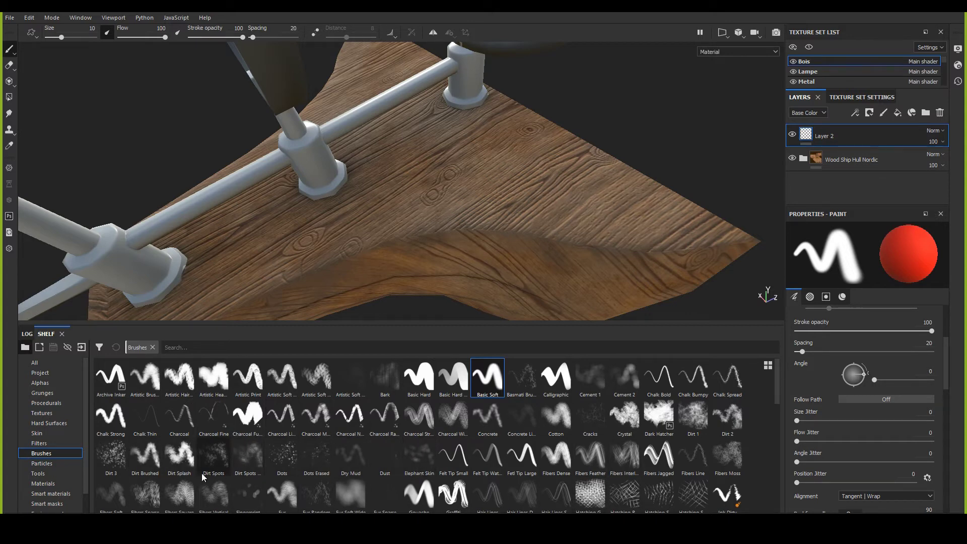
mouse_move(418, 201)
mouse_down()
mouse_move(342, 192)
mouse_move(418, 151)
mouse_up()
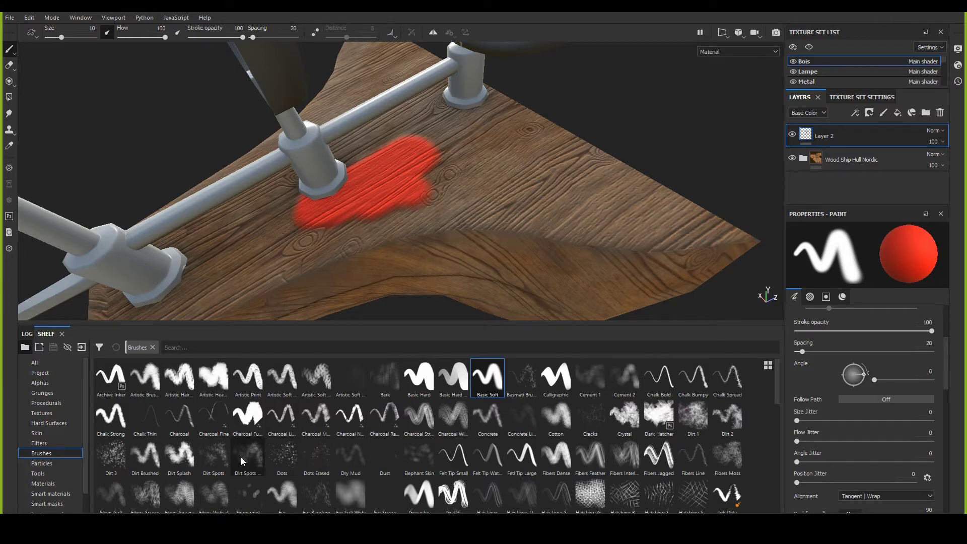
Step: Undo the red stroke and paint red speckles around the middle post's base with the Dirt 3 brush at size 1.85
key(ctrl+z)
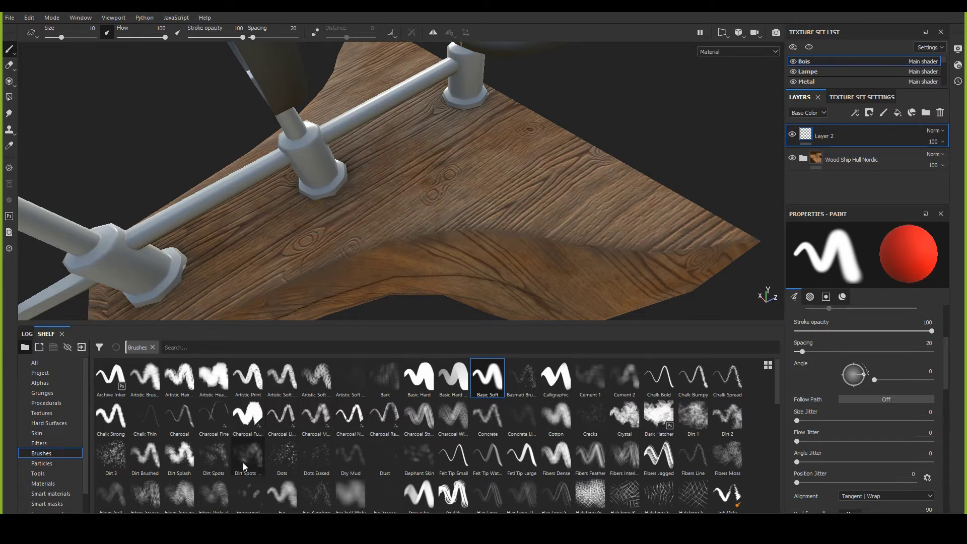
click(111, 456)
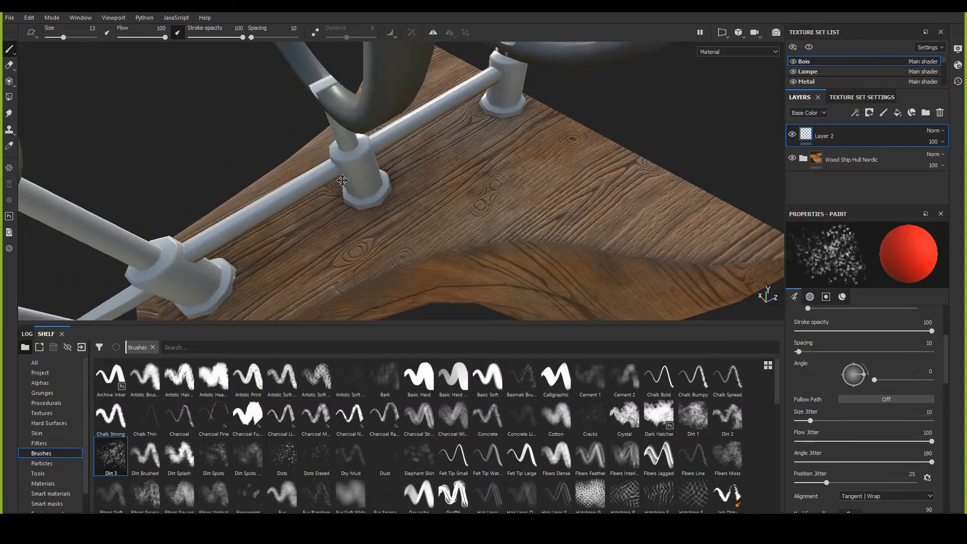
mouse_move(469, 294)
alt+mouse_down()
mouse_move(442, 159)
mouse_move(425, 207)
alt+mouse_up()
ctrl+right_drag(426, 206, 380, 205)
mouse_move(396, 188)
mouse_down()
mouse_move(438, 194)
mouse_move(425, 196)
mouse_up()
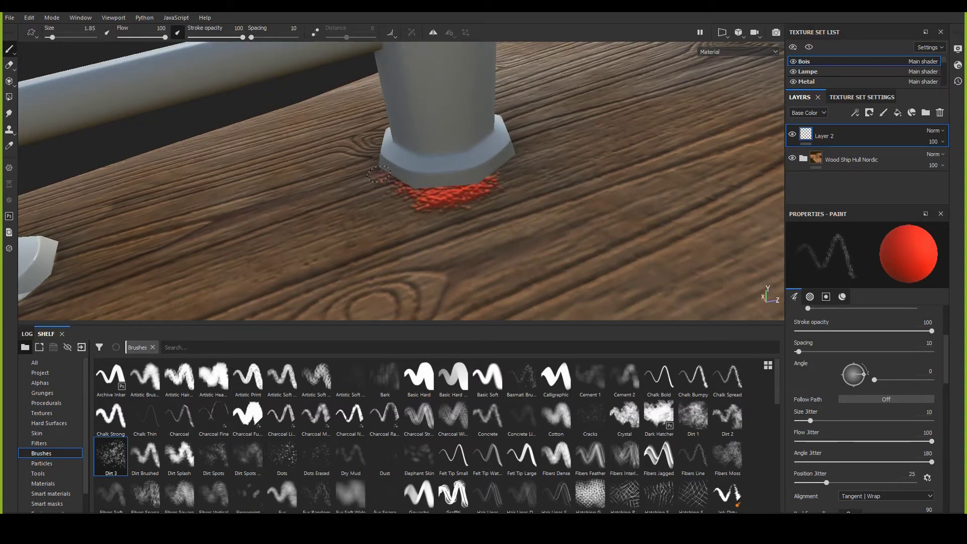
drag(381, 165, 367, 168)
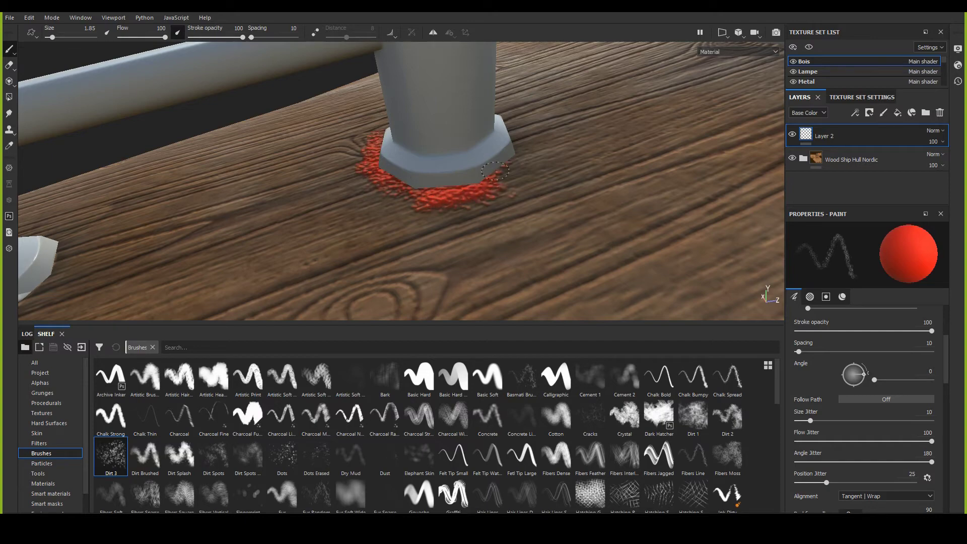
mouse_move(496, 171)
mouse_down()
mouse_move(524, 151)
mouse_move(514, 135)
mouse_up()
Step: Paint dashed red lines across the wood's upper surface beside the posts with the Stitches Small brush at size 5.71
scroll(636, 471, down, 10)
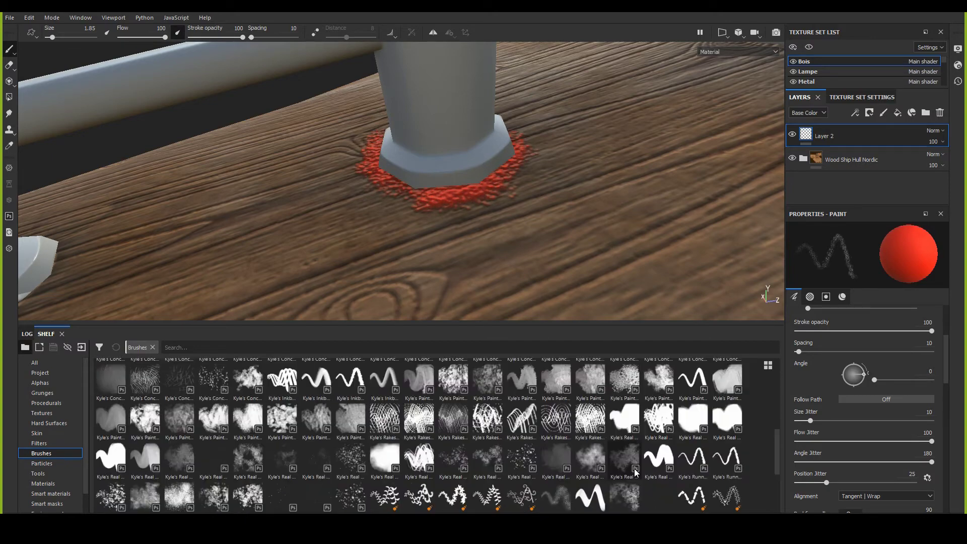
scroll(635, 471, down, 3)
click(624, 453)
mouse_move(554, 242)
alt+mouse_down()
mouse_move(476, 245)
mouse_move(431, 218)
mouse_move(751, 151)
mouse_move(510, 211)
mouse_move(315, 160)
alt+mouse_up()
key(bracketright)
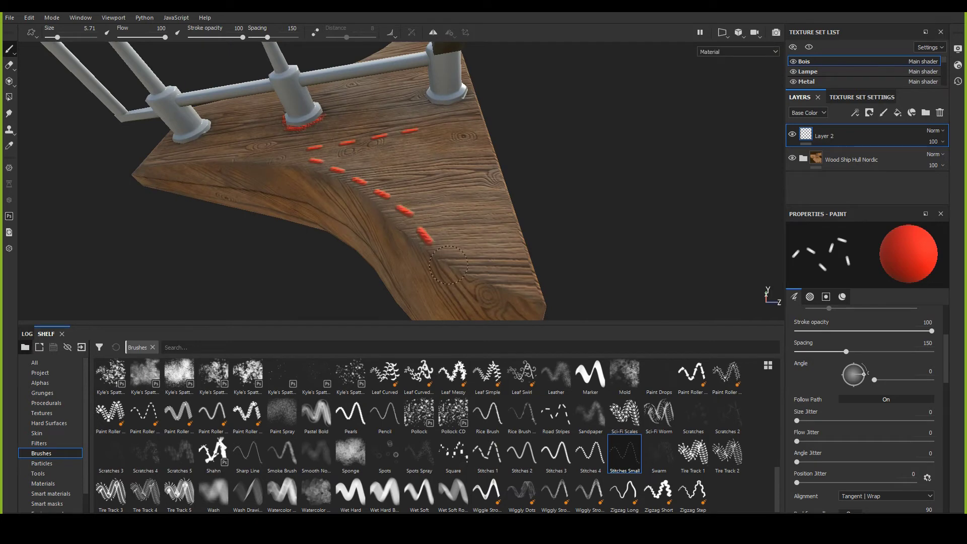
alt+drag(466, 98, 621, 441)
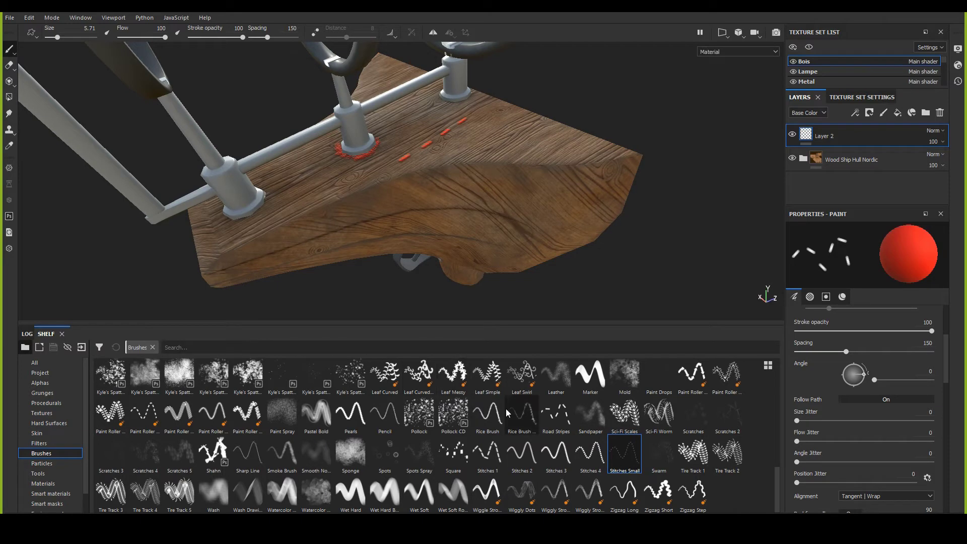
Step: Examine the brush's jitter, alignment, backface culling and size space settings against the painted wooden part
scroll(514, 418, up, 5)
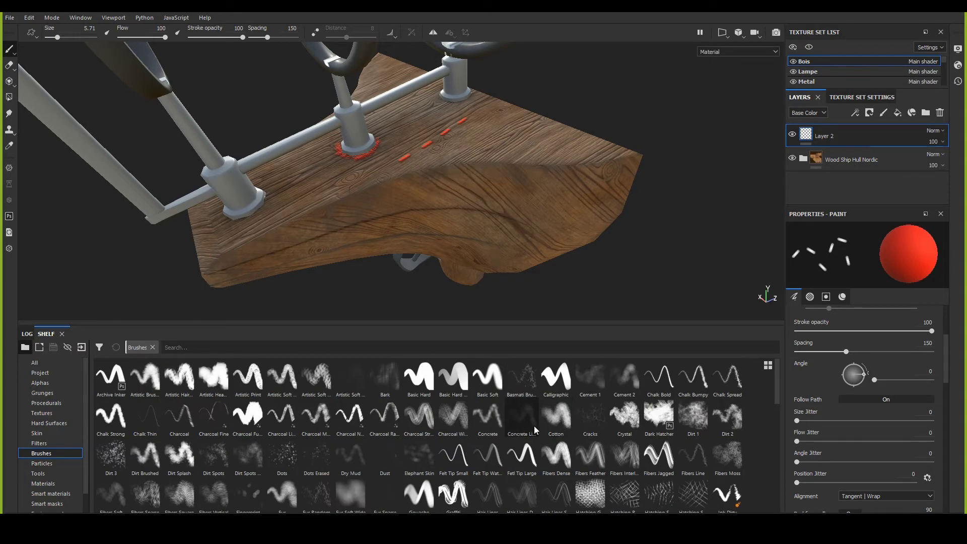
mouse_move(534, 427)
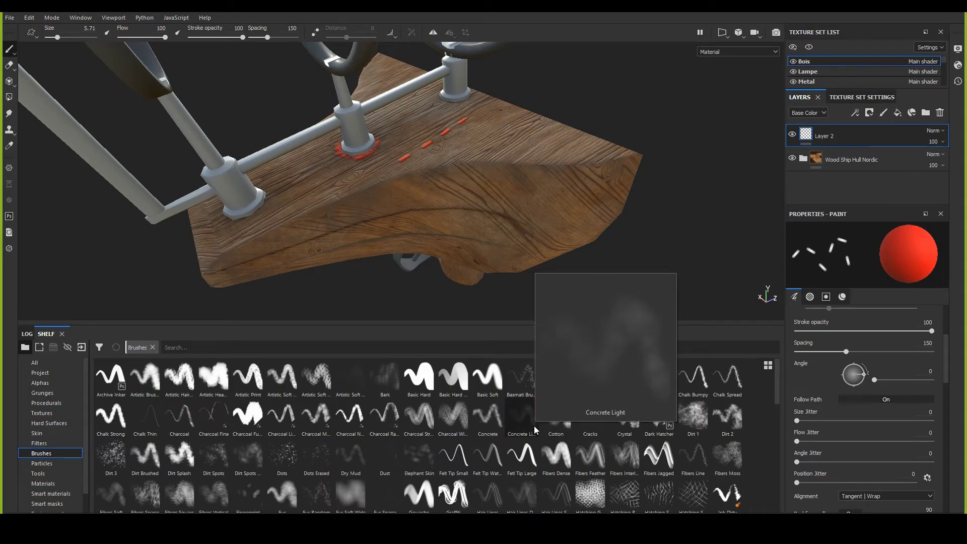
scroll(851, 420, up, 3)
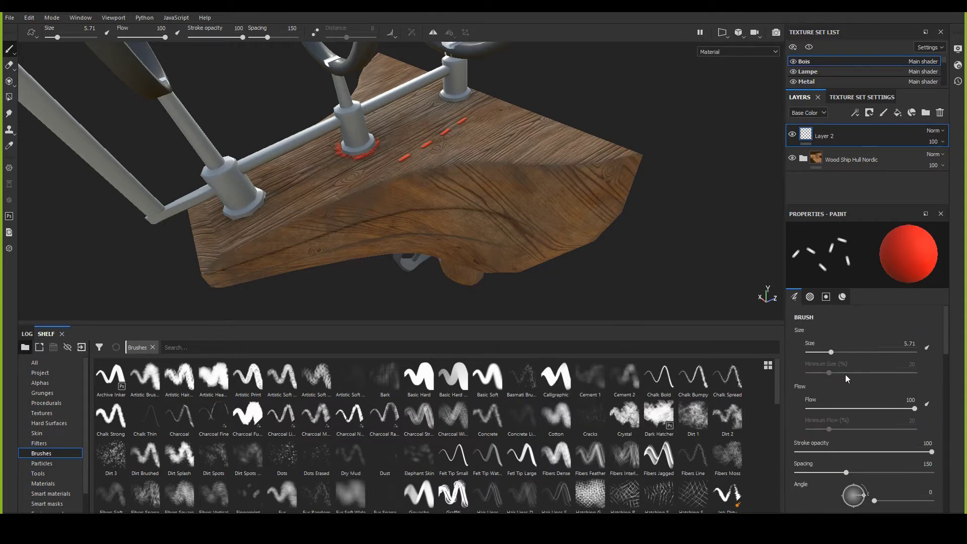
scroll(846, 374, down, 5)
scroll(869, 419, down, 1)
scroll(869, 418, down, 1)
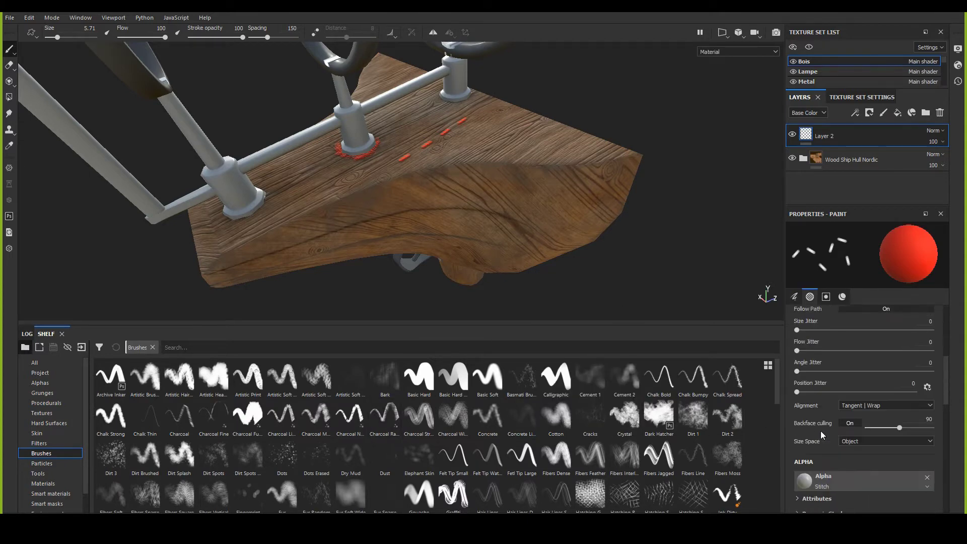
scroll(625, 165, up, 3)
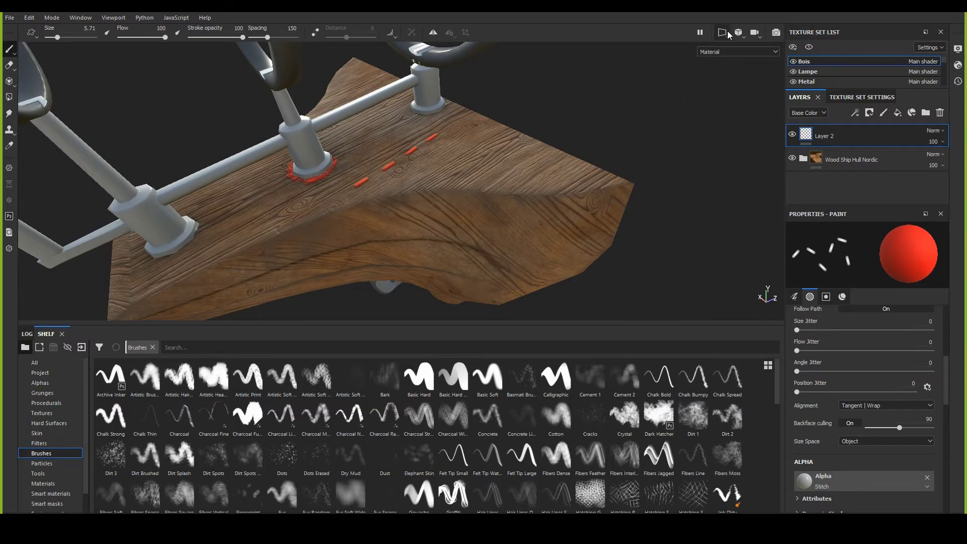
mouse_move(715, 56)
alt+mouse_down()
mouse_move(670, 71)
mouse_move(692, 60)
alt+mouse_up()
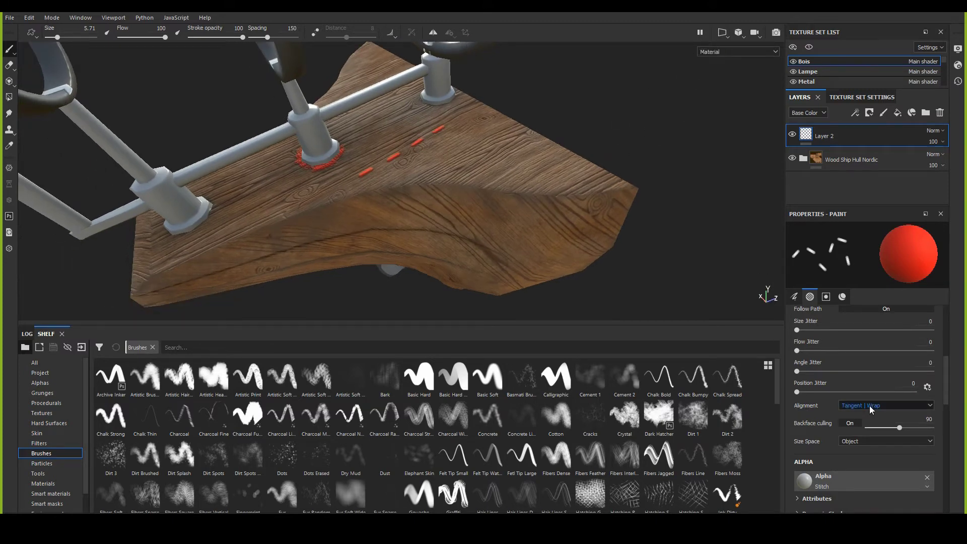
alt+drag(619, 271, 450, 196)
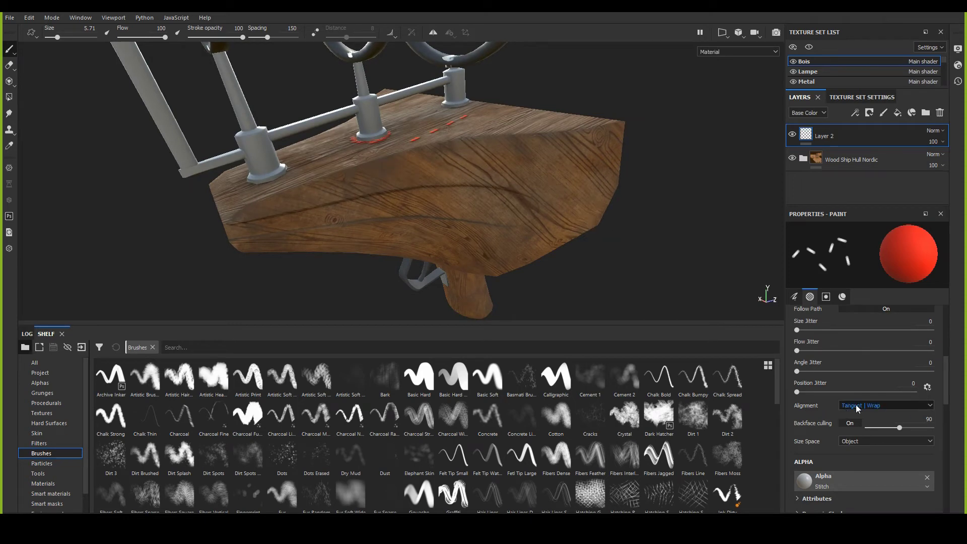
Step: Show the 3D and 2D views side by side with the wood's UV islands framed
click(726, 34)
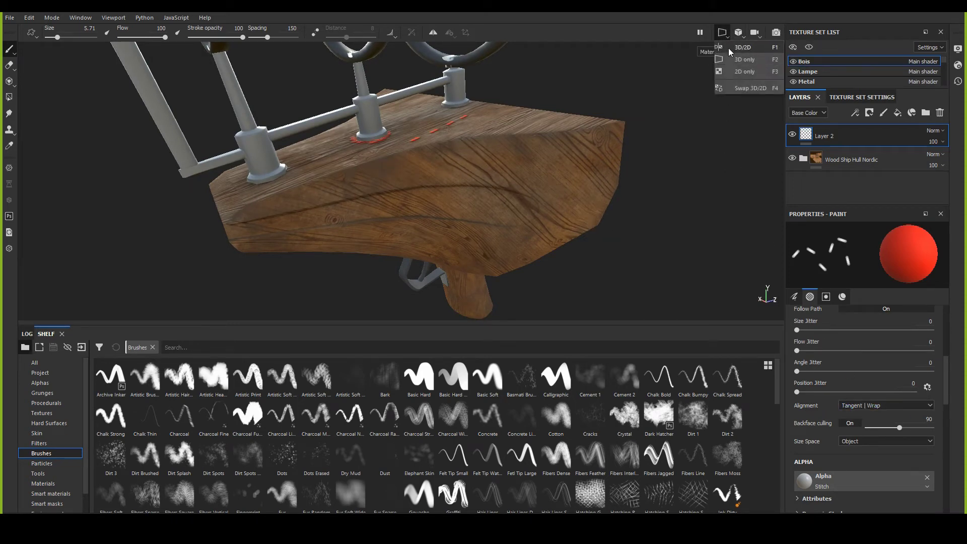
click(730, 49)
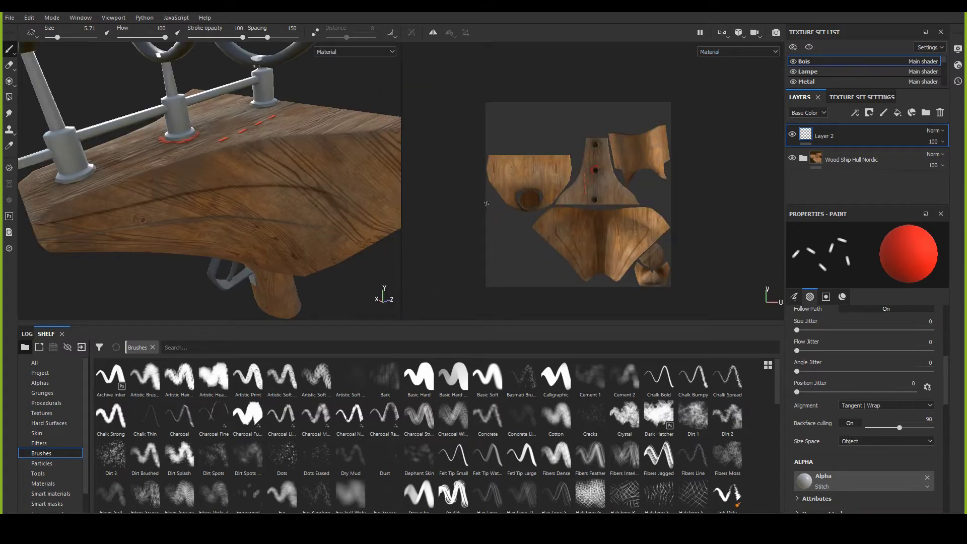
scroll(586, 197, up, 5)
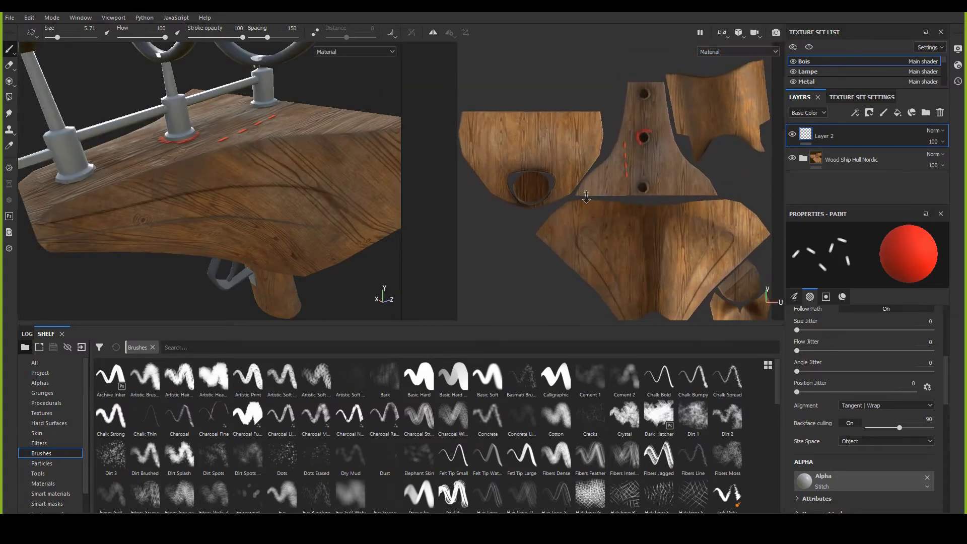
scroll(373, 218, up, 2)
middle_drag(592, 228, 566, 197)
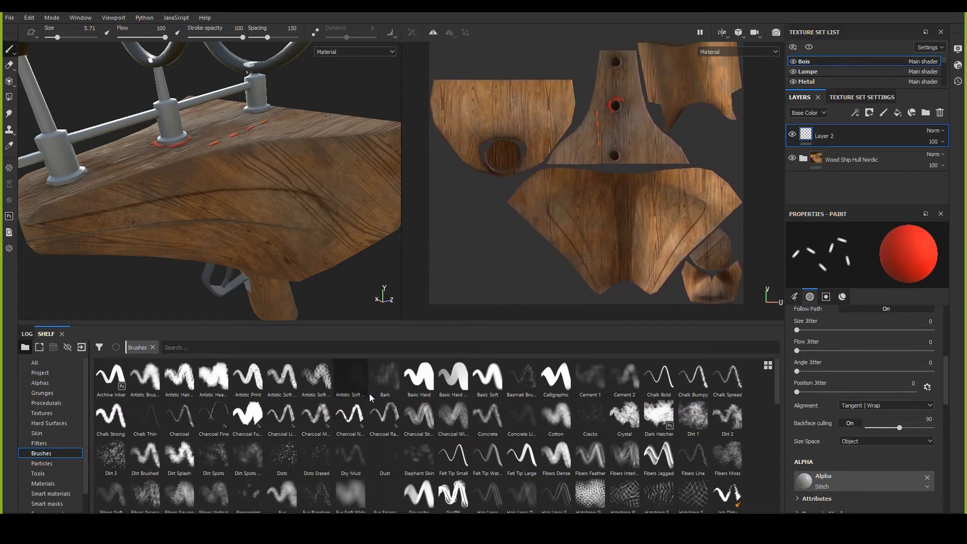
Step: Paint red Basic Soft strokes at size 10 around the round opening on its UV island in the 2D view
click(488, 378)
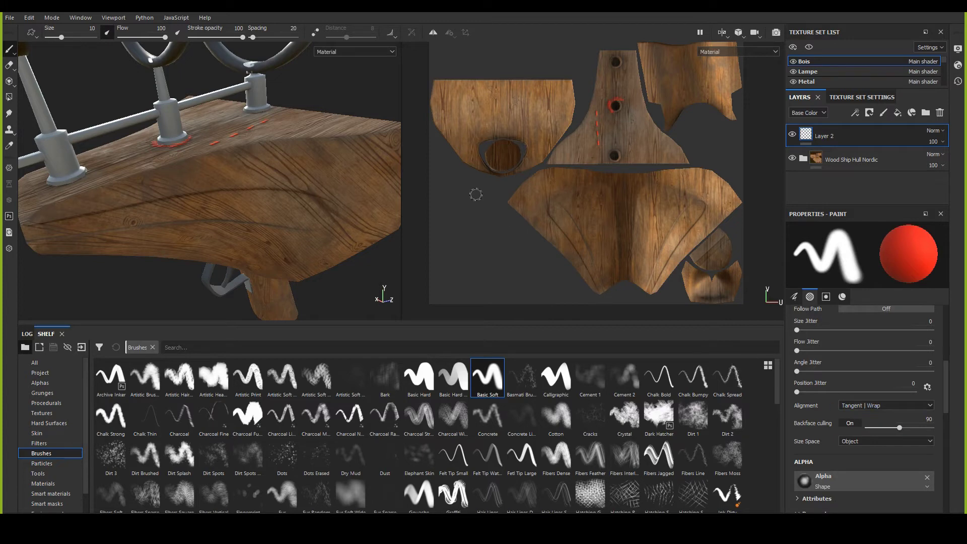
scroll(495, 216, up, 3)
drag(515, 135, 496, 130)
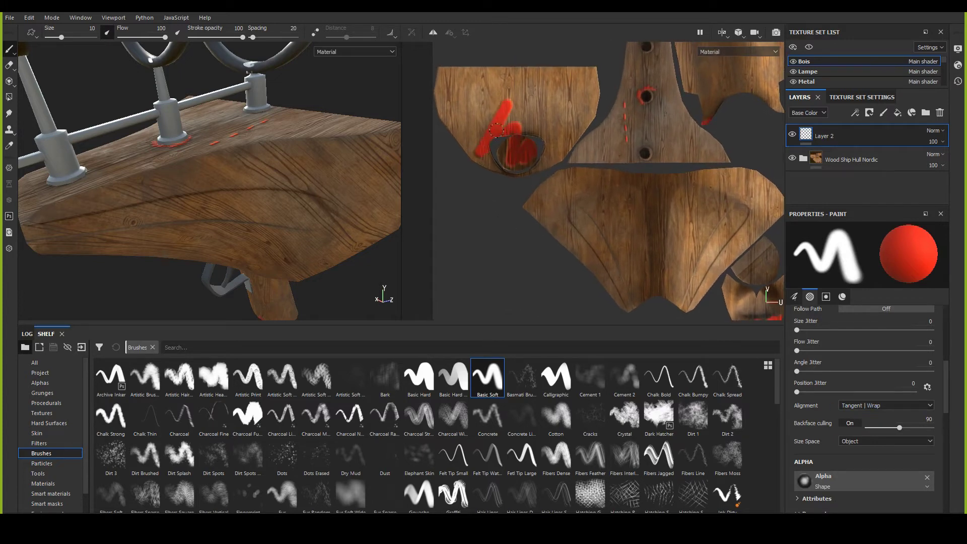
middle_drag(592, 220, 549, 205)
scroll(549, 205, down, 1)
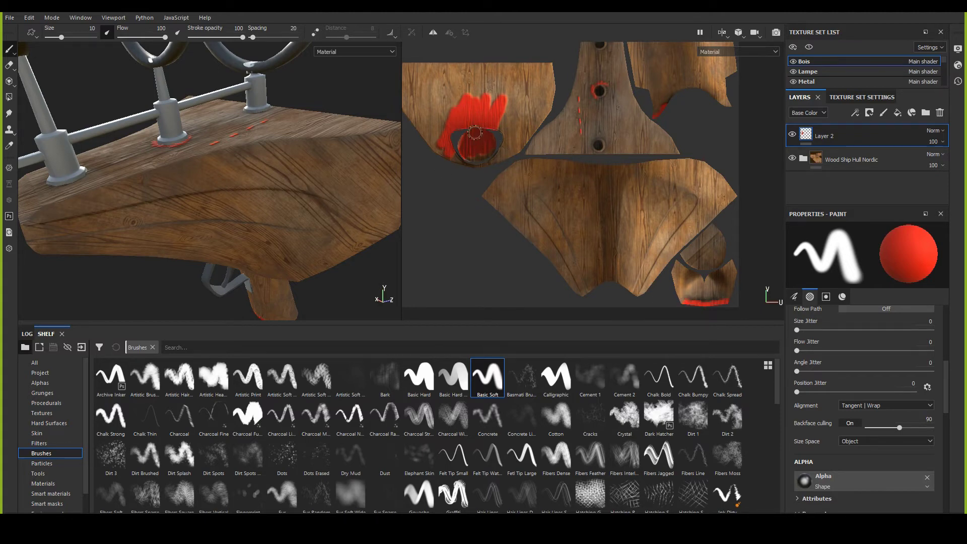
scroll(507, 226, down, 3)
alt+middle_drag(489, 201, 497, 205)
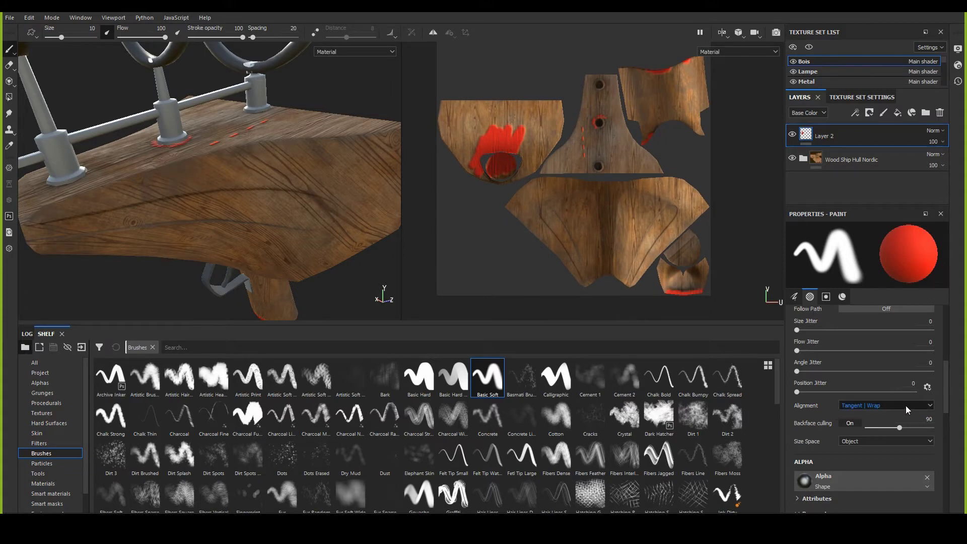
Step: Undo the soft strokes around the round opening and the dashed line, keeping the speckles around the post
alt+drag(267, 217, 317, 225)
key(ctrl)
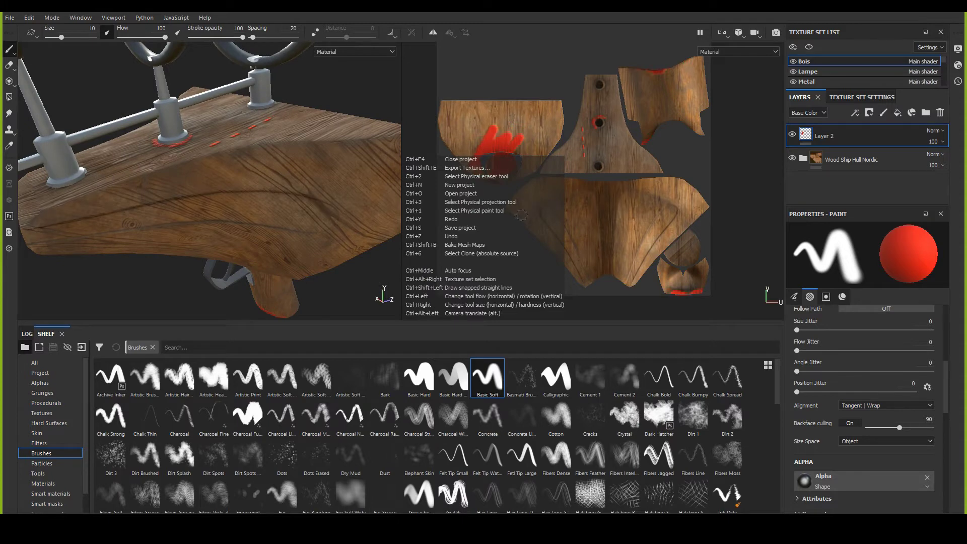
key(ctrl+z)
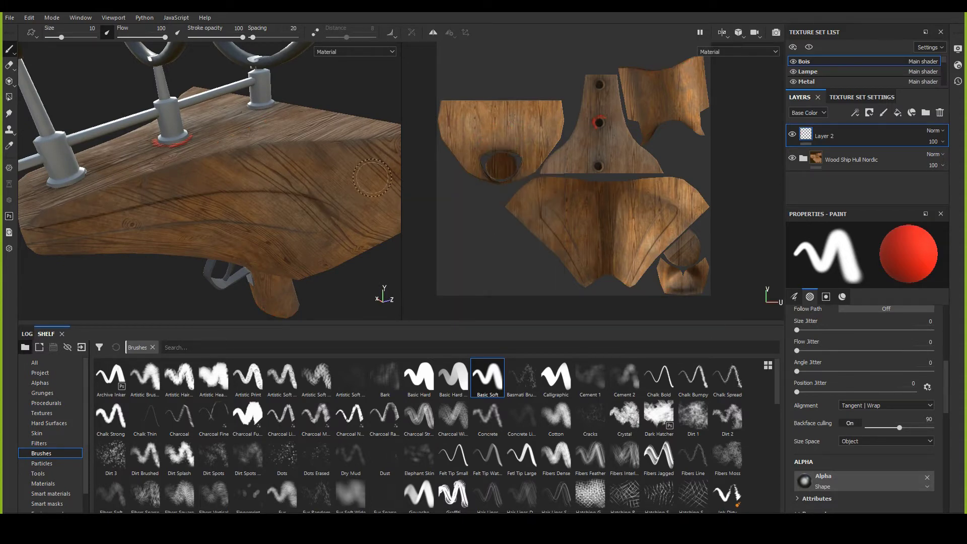
Step: Set the brush alignment to UV, try painting around the round opening in the 2D view, and undo the strokes
click(871, 406)
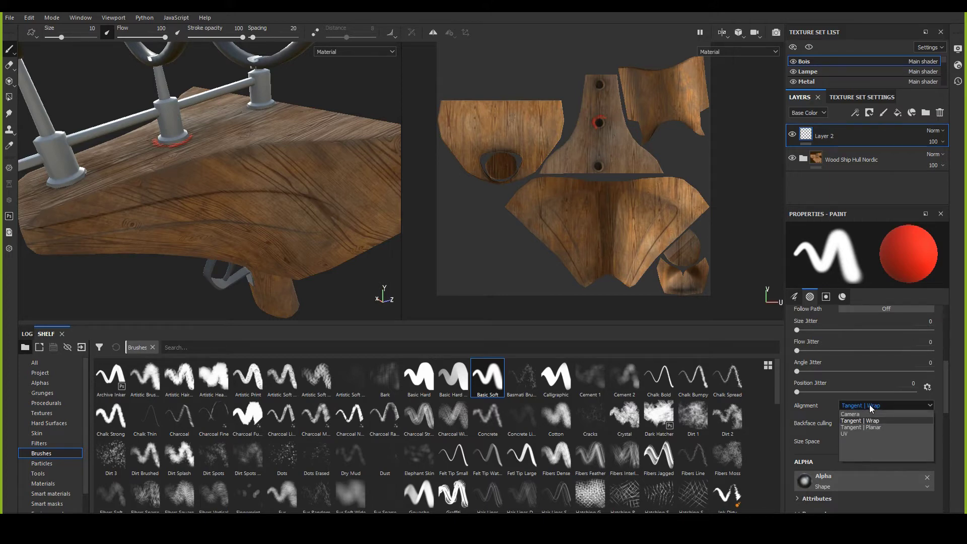
click(858, 434)
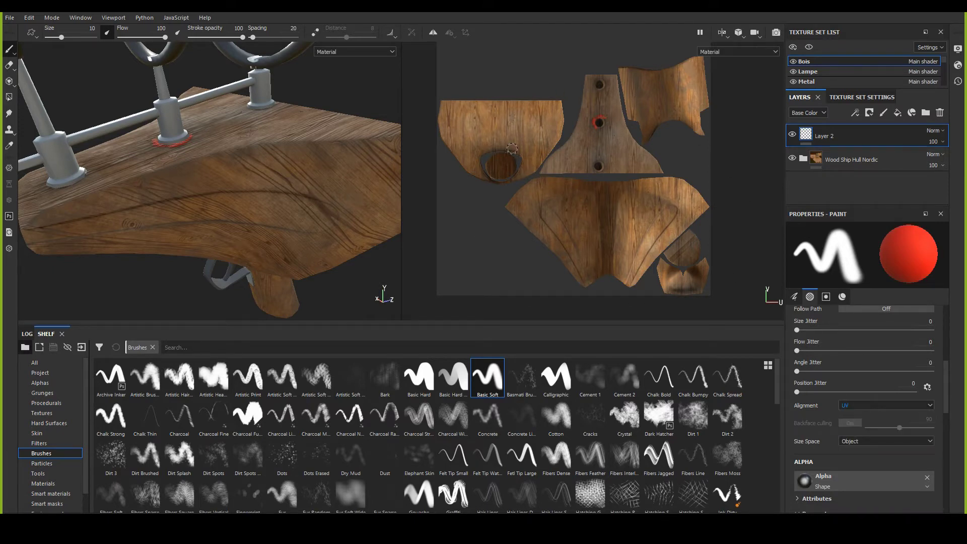
drag(478, 169, 510, 173)
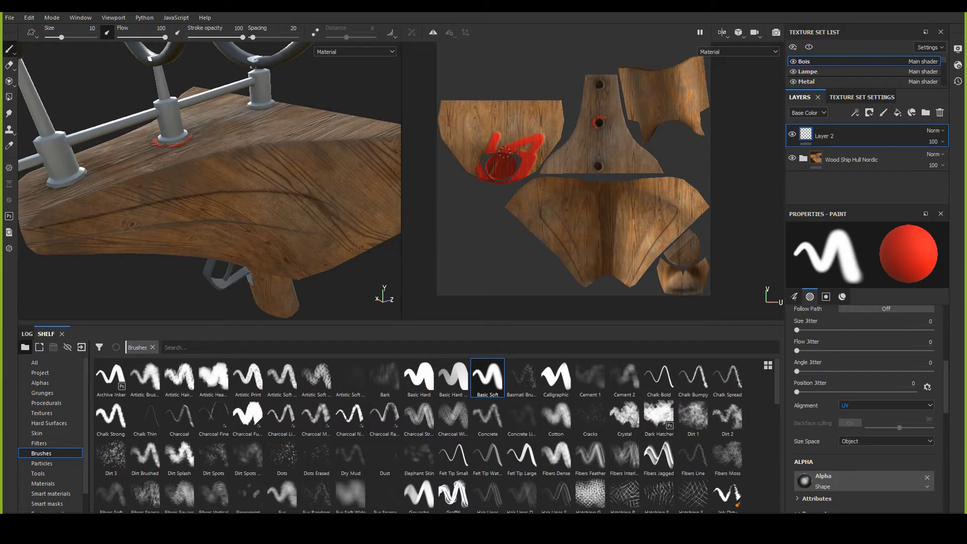
drag(515, 134, 473, 161)
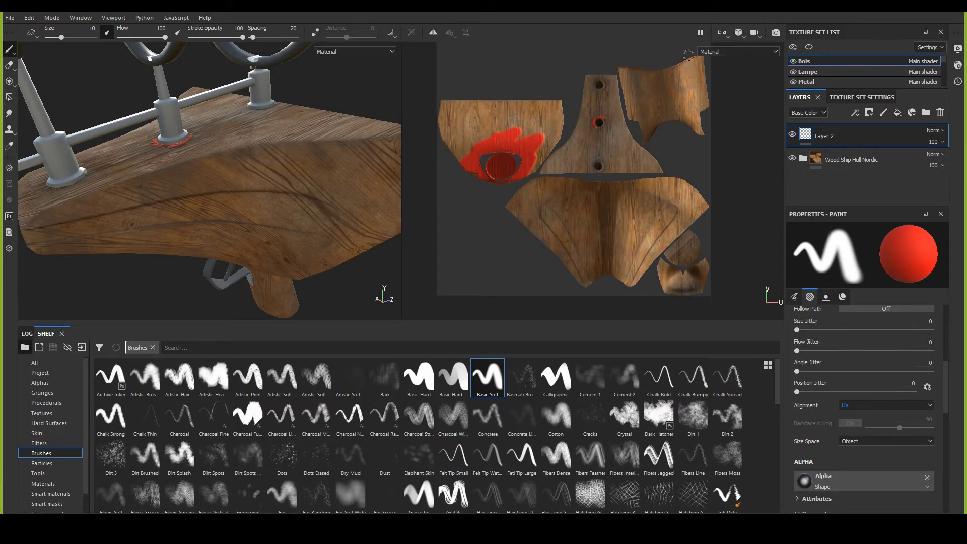
key(ctrl+z)
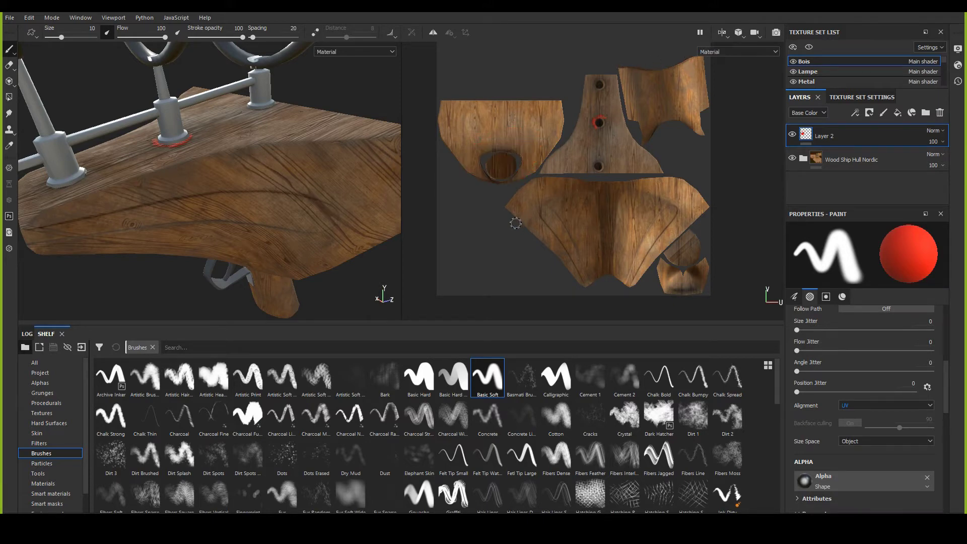
Step: Set the brush alignment to Camera for painting on the wood's side in the 3D view
click(854, 406)
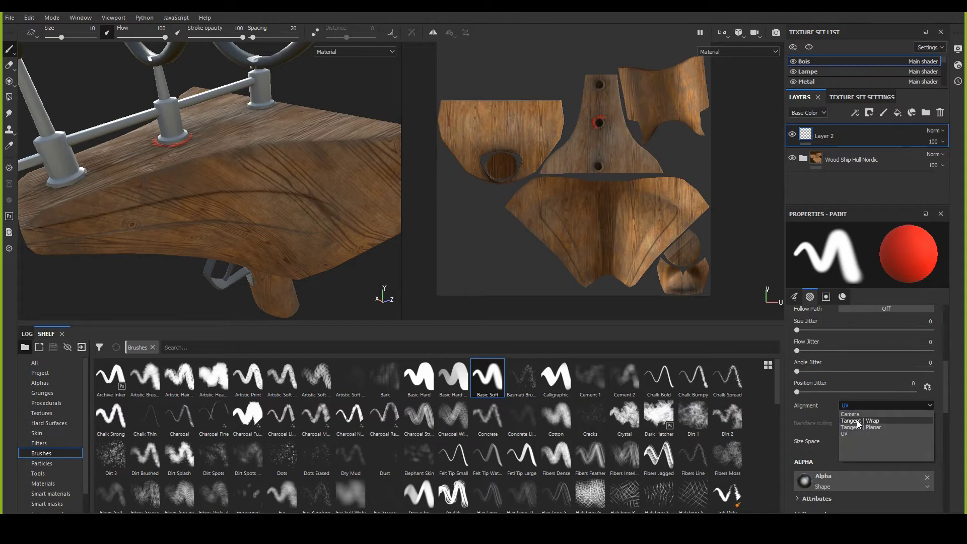
click(852, 414)
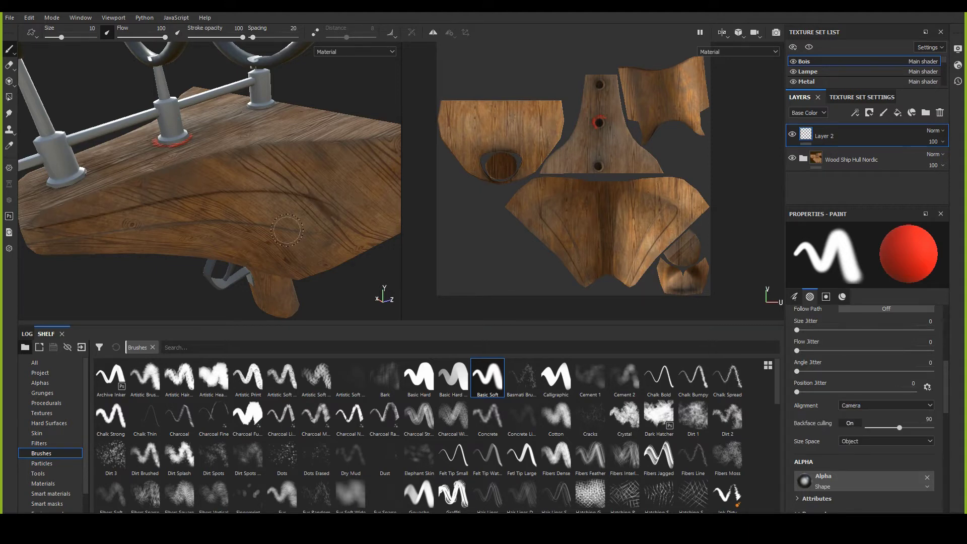
alt+drag(287, 230, 255, 257)
alt+right_drag(254, 257, 287, 227)
alt+middle_drag(272, 182, 250, 204)
alt+drag(249, 204, 237, 169)
Step: Switch the brush alignment to Tangent | Wrap to compare its cursor on the model, and return it to Camera
click(851, 406)
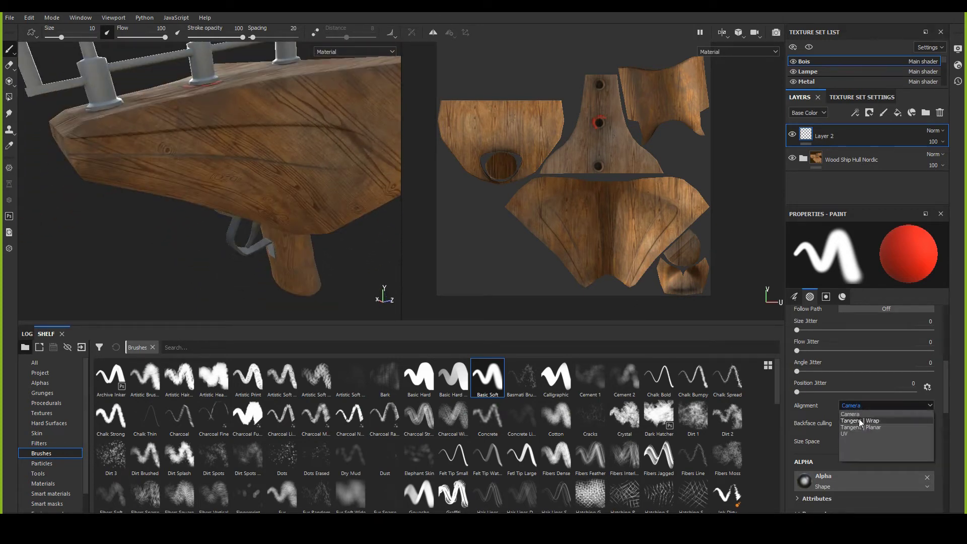
click(859, 419)
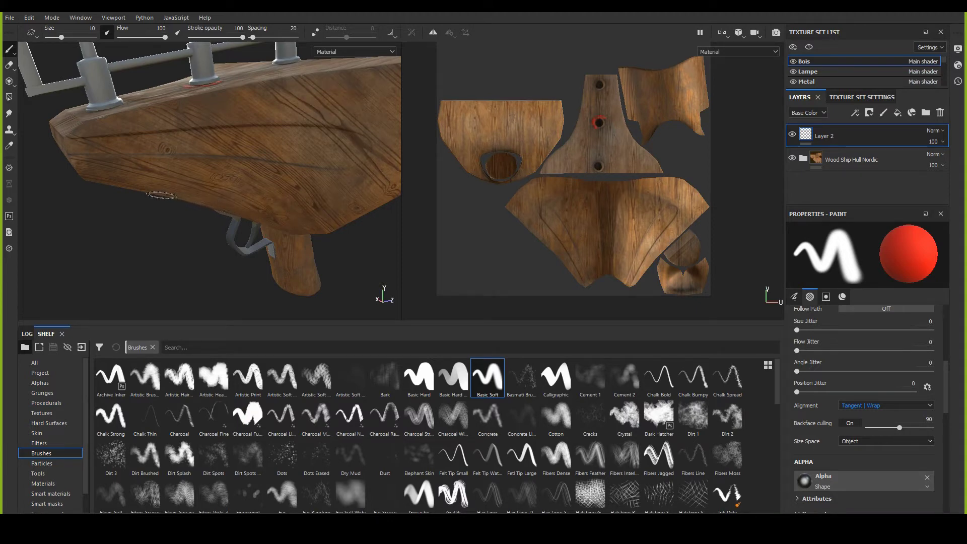
click(845, 402)
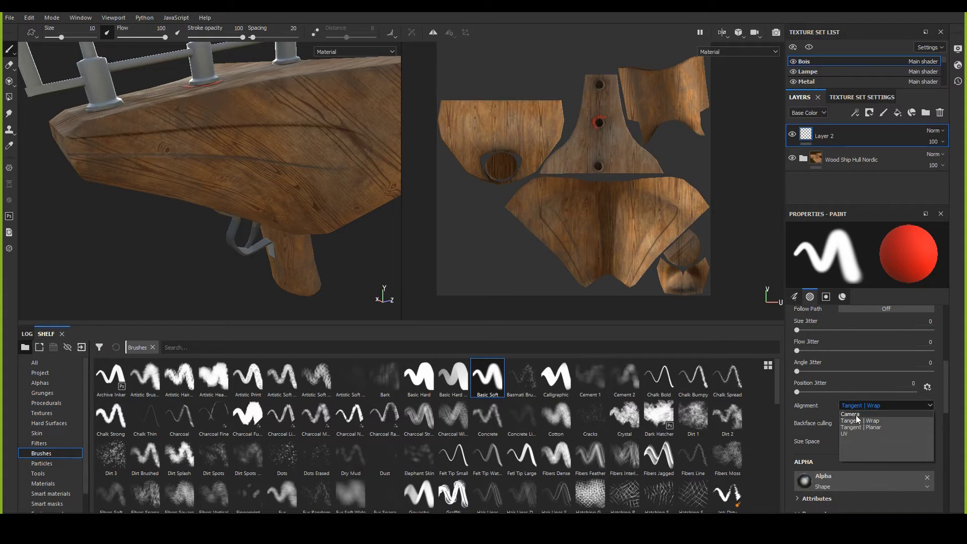
click(857, 415)
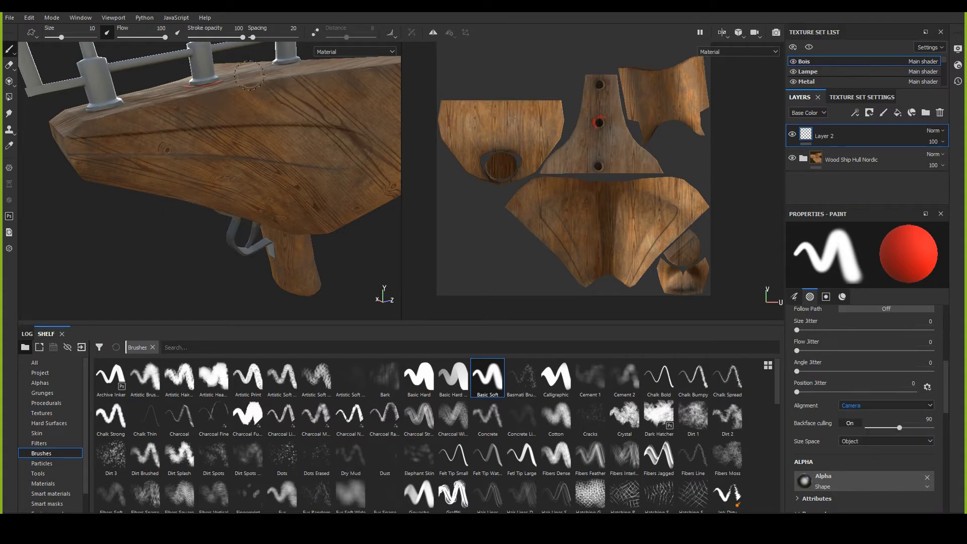
Step: Try painting a vertical red stroke down the wood's top edge and side near the front with Camera alignment
drag(168, 80, 168, 194)
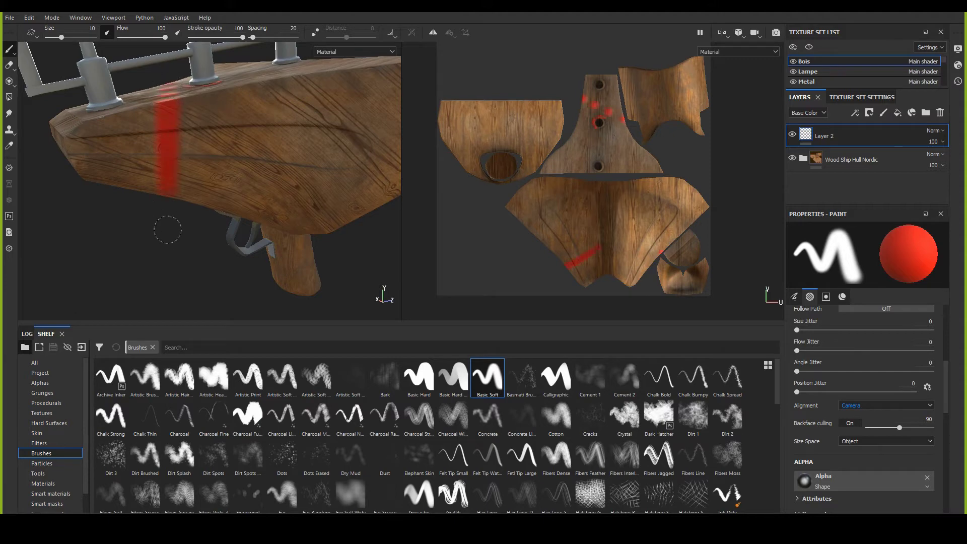
drag(174, 112, 170, 167)
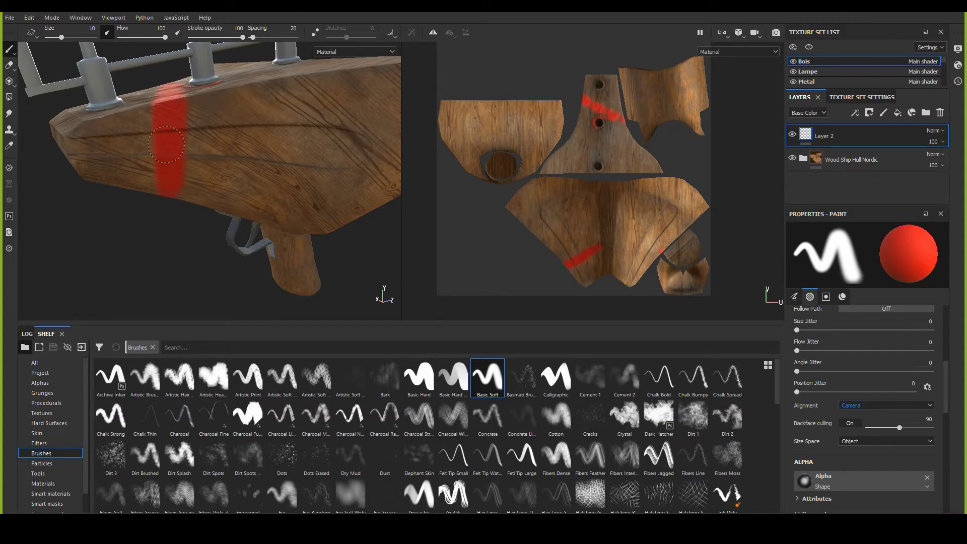
Step: Set the brush alignment to Tangent | Wrap and paint a second red stroke across the wood's top face and side
click(860, 405)
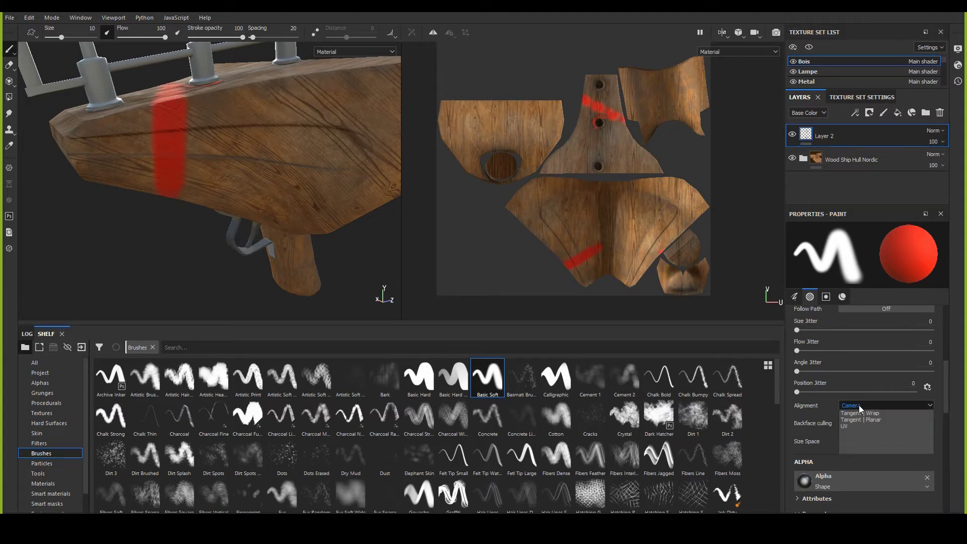
click(865, 420)
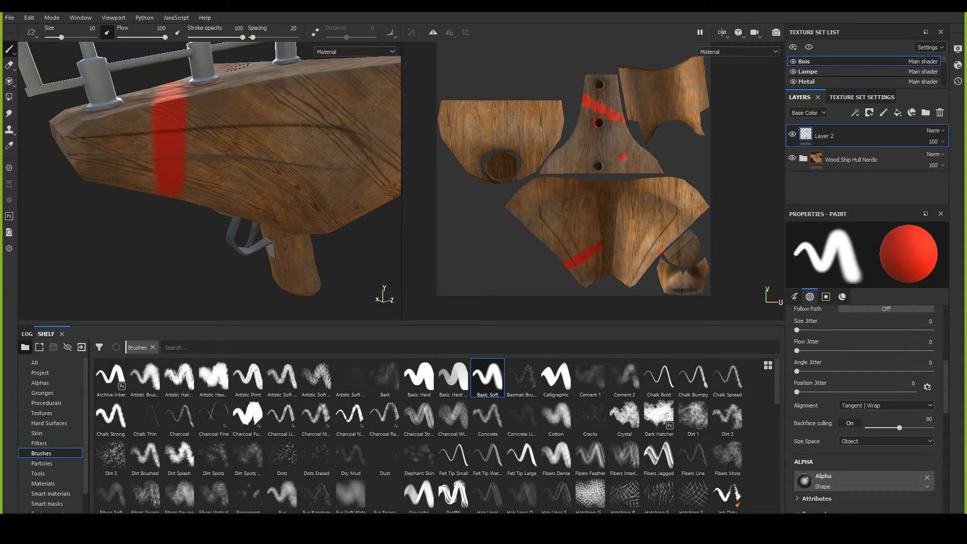
drag(239, 67, 241, 98)
mouse_move(243, 157)
mouse_down()
mouse_move(242, 207)
mouse_move(337, 186)
mouse_move(220, 144)
mouse_move(229, 218)
mouse_move(373, 190)
mouse_move(188, 208)
mouse_up()
alt+drag(130, 206, 279, 208)
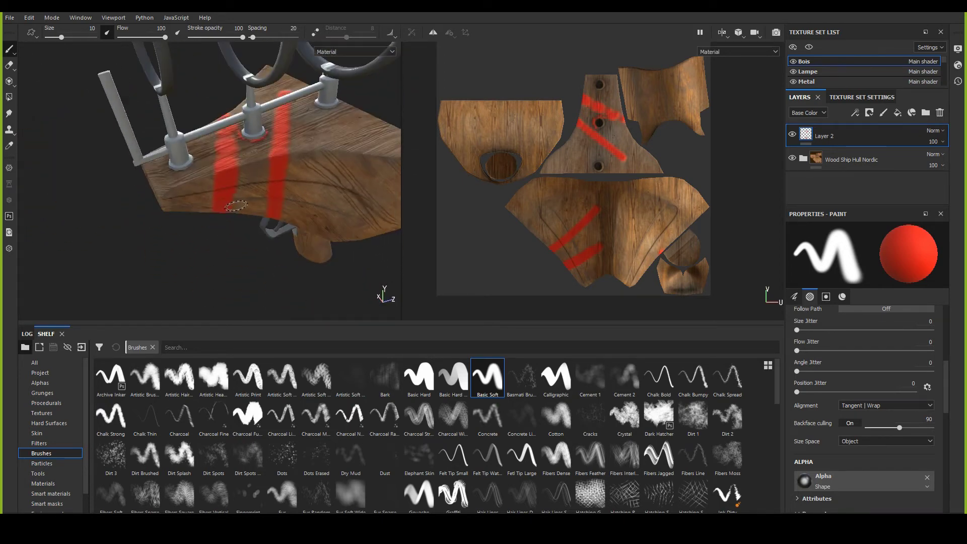
Step: Undo the red comparison strokes on the wood's top and side, keeping the speckles around the post
key(ctrl+z)
key(ctrl+z)
alt+drag(350, 200, 373, 212)
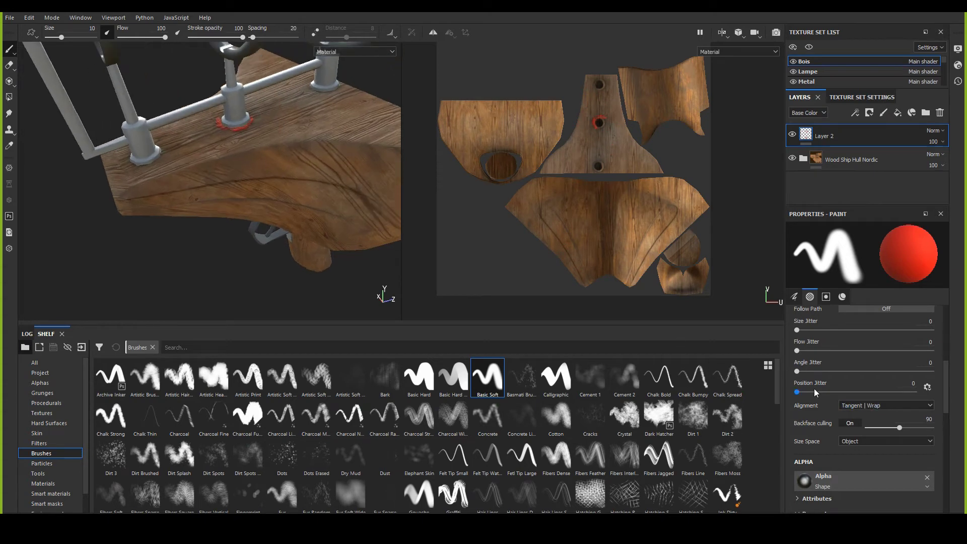
Step: Turn off backface culling for the brush, try a stroke on the wood's side, and undo it
scroll(853, 413, down, 1)
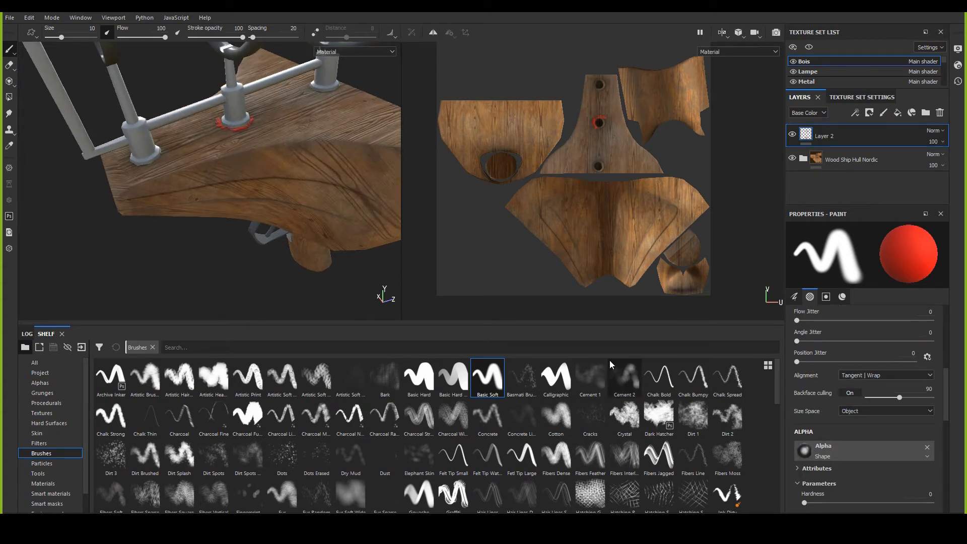
alt+drag(274, 254, 262, 176)
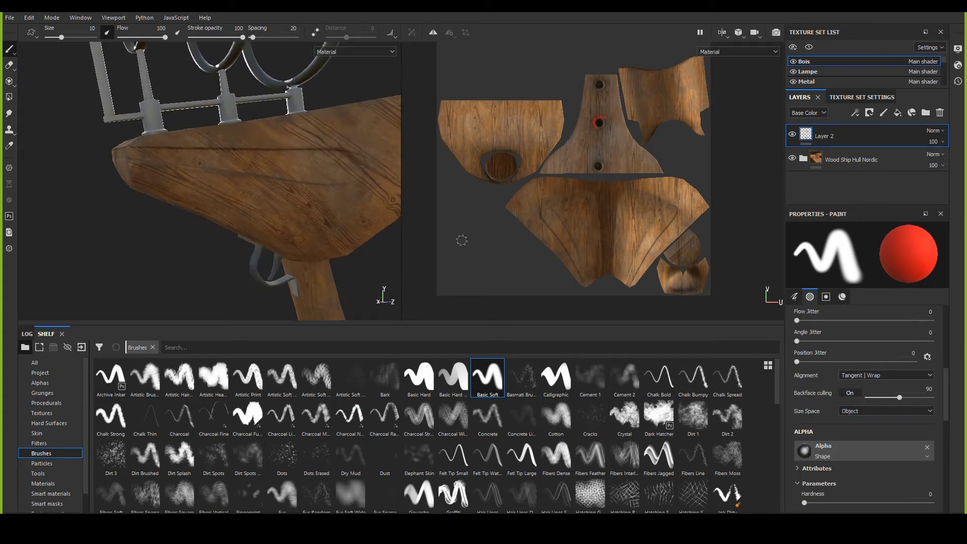
click(850, 394)
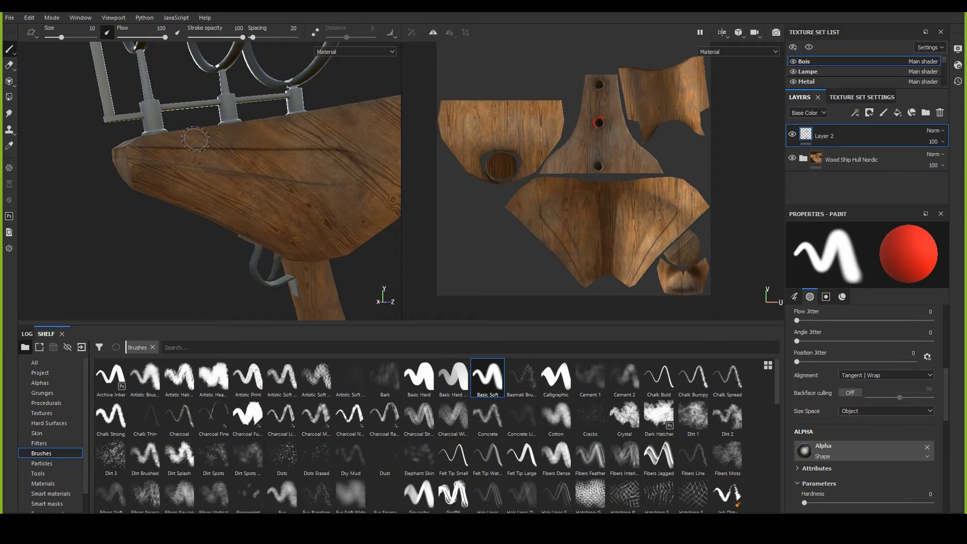
drag(194, 163, 193, 199)
mouse_move(151, 263)
alt+mouse_down()
mouse_move(171, 267)
mouse_move(147, 278)
mouse_move(376, 226)
mouse_move(151, 244)
alt+mouse_up()
key(ctrl+z)
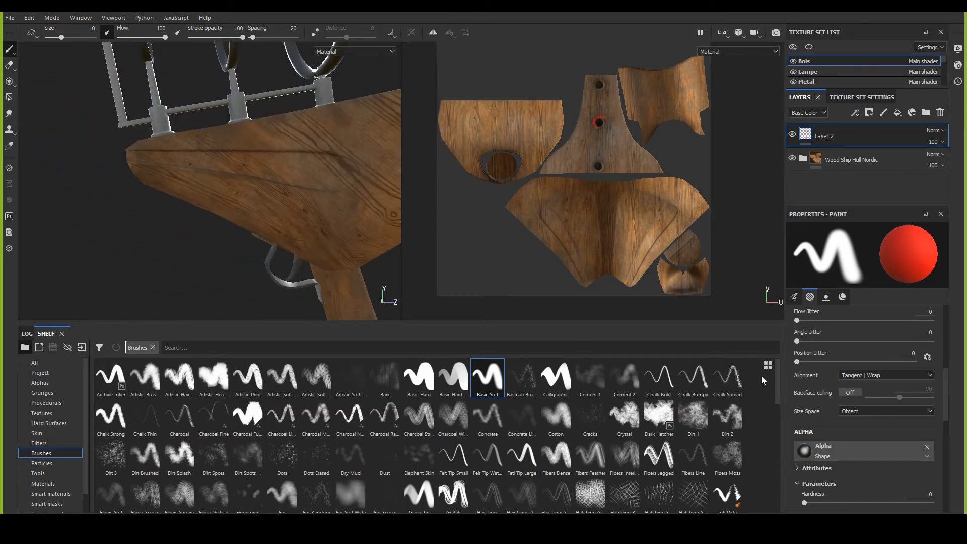
Step: Turn backface culling back on and clear the remaining test strokes
mouse_move(282, 250)
alt+mouse_down()
mouse_move(237, 222)
mouse_move(234, 169)
mouse_move(336, 181)
mouse_move(378, 167)
mouse_move(216, 181)
mouse_move(189, 151)
alt+mouse_up()
mouse_move(186, 207)
alt+mouse_down()
mouse_move(269, 204)
mouse_move(282, 227)
mouse_move(345, 248)
mouse_move(294, 219)
mouse_move(274, 181)
alt+mouse_up()
key(ctrl+z)
click(856, 395)
key(ctrl+z)
scroll(274, 180, up, 5)
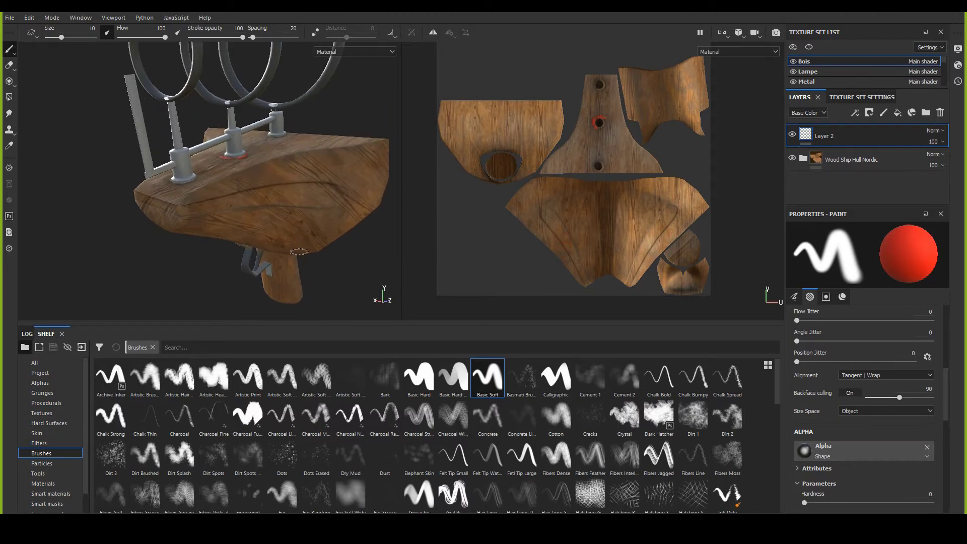
Step: Examine how the brush cursor's size behaves on the wood's side with Size Space set to Object
click(870, 410)
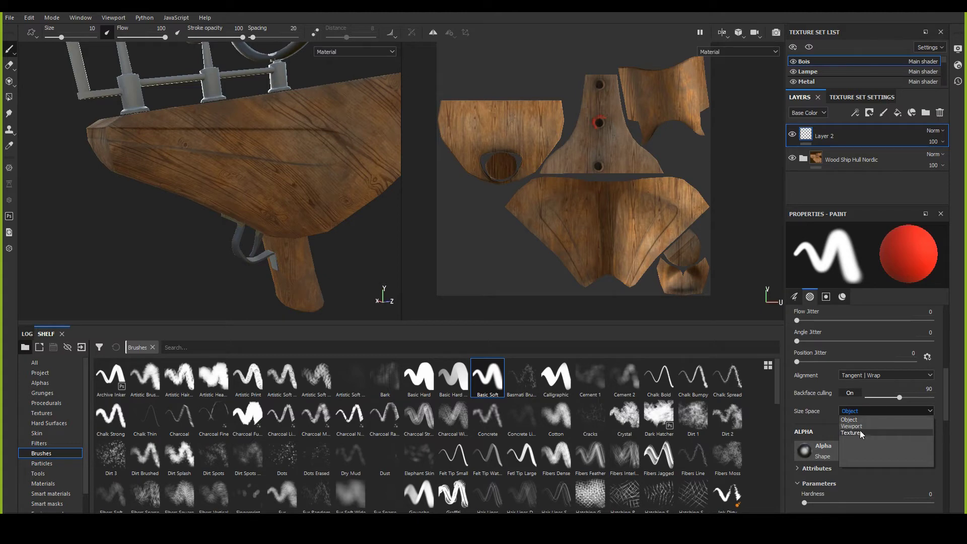
click(276, 211)
scroll(262, 222, up, 5)
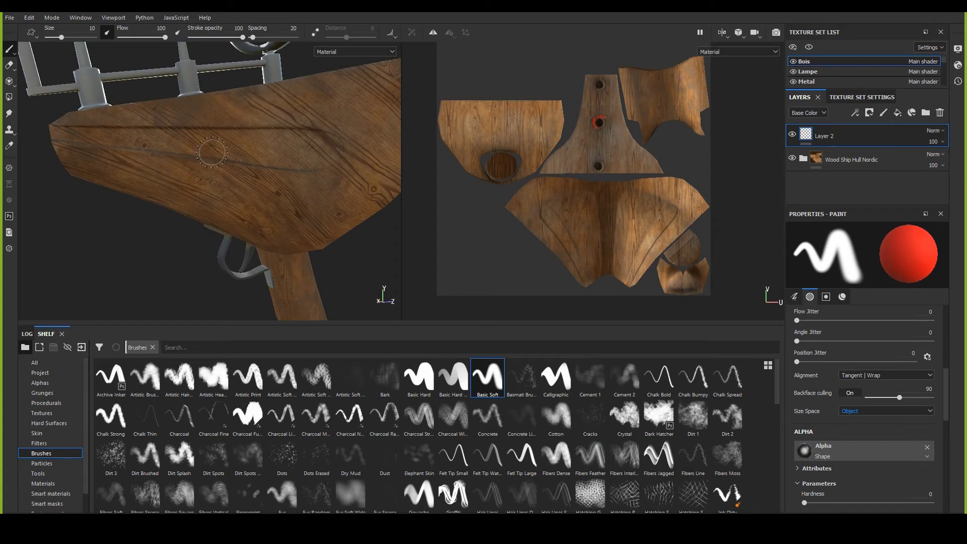
scroll(207, 148, up, 2)
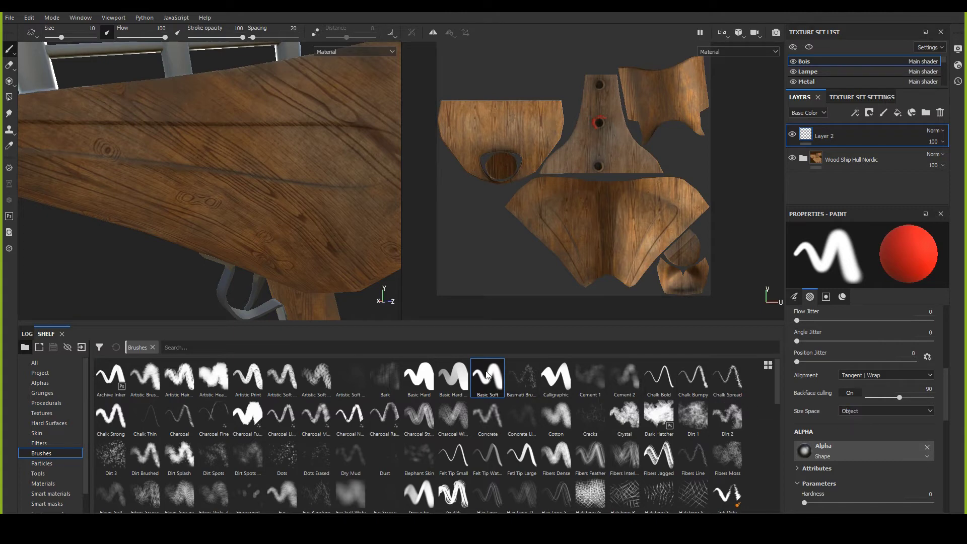
Step: Switch the brush's Size Space to Viewport, back to Object, and to Viewport again to compare the cursor sizes
click(862, 411)
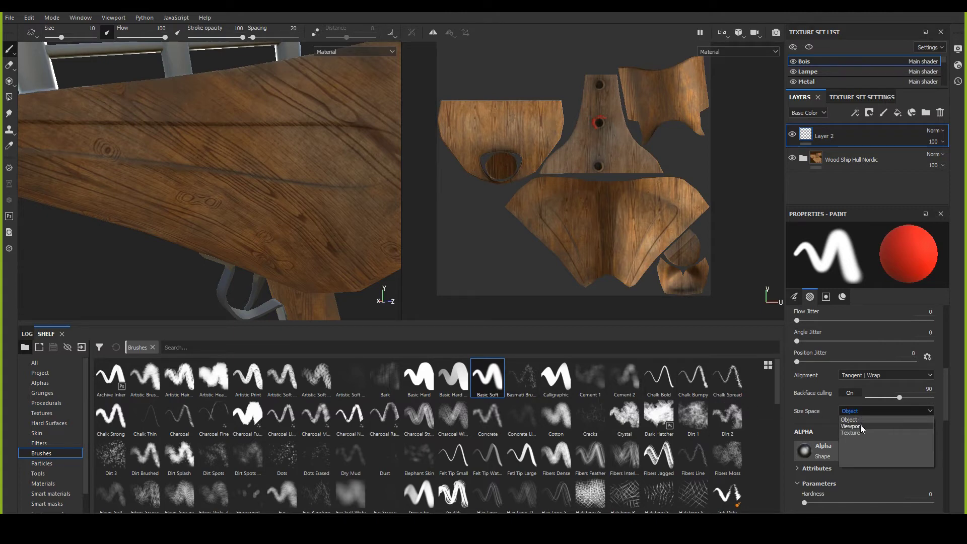
click(860, 427)
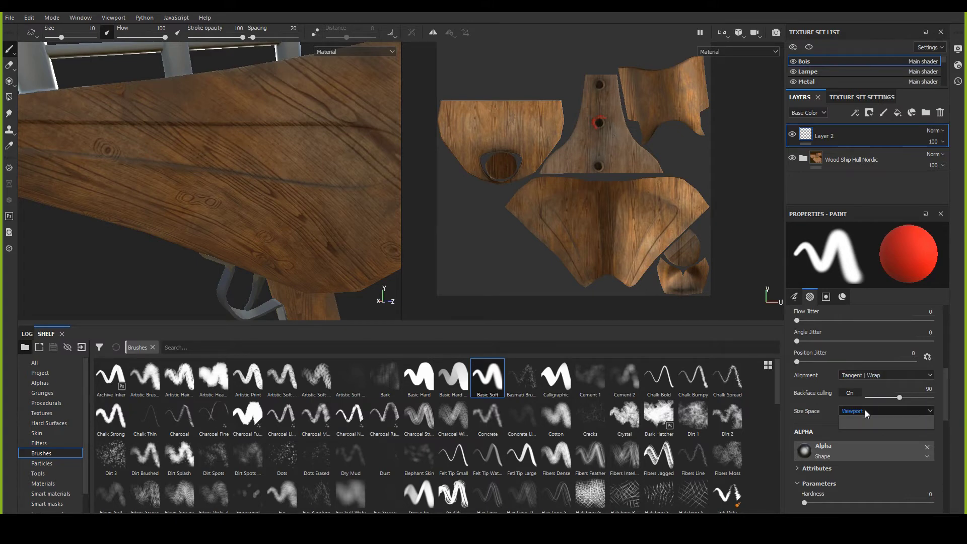
click(863, 411)
click(856, 419)
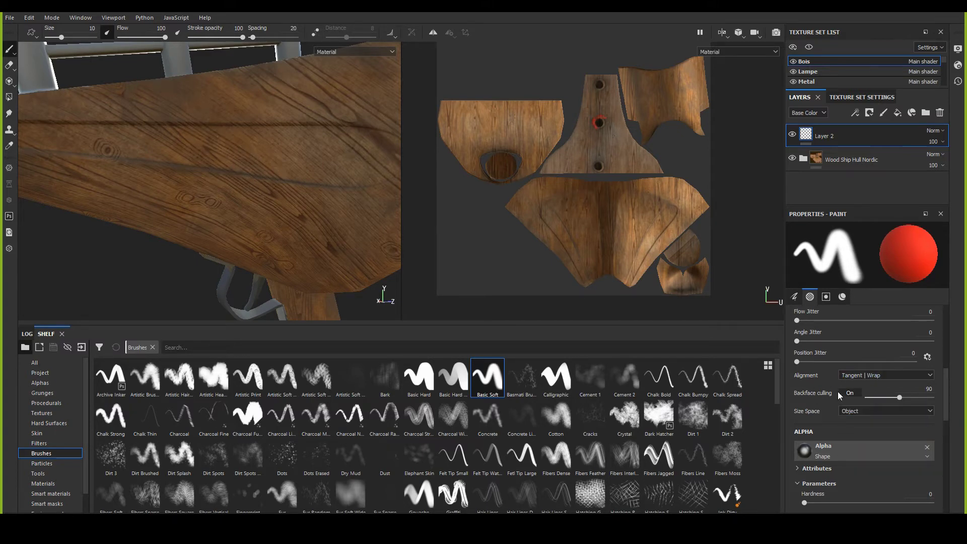
click(862, 411)
click(859, 428)
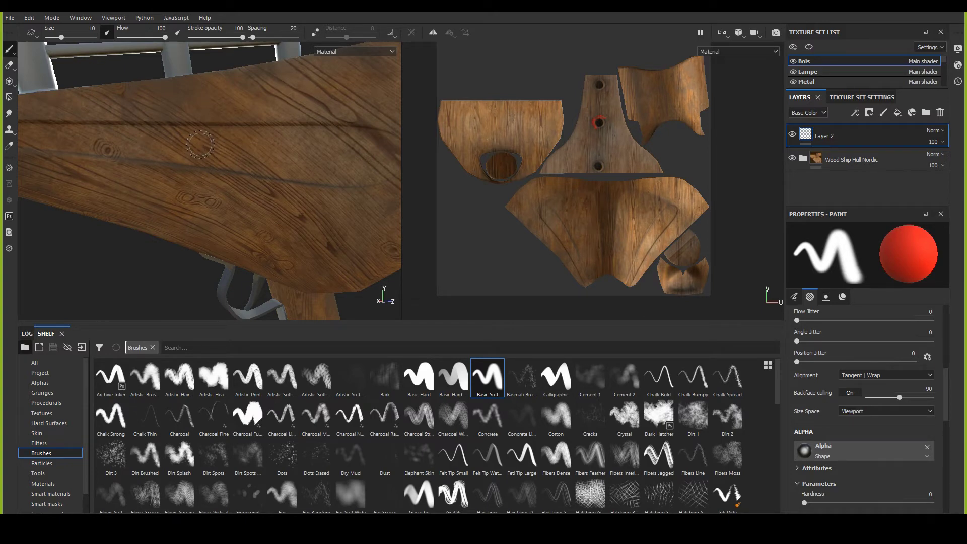
Step: Set the brush's Size Space to Texture and try painting a large soft spot on the wood's side
click(873, 411)
click(851, 434)
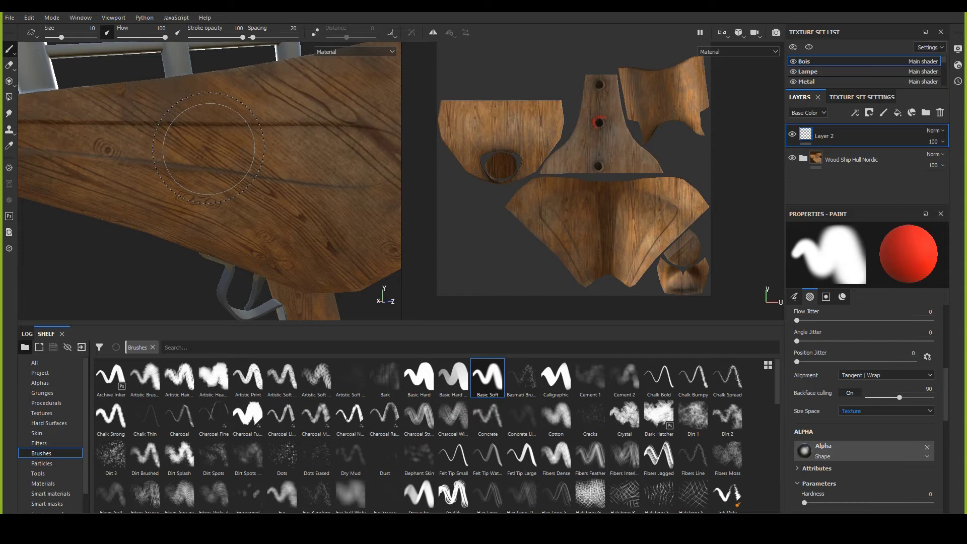
mouse_move(209, 149)
mouse_down()
mouse_move(347, 156)
mouse_move(181, 161)
mouse_up()
key(ctrl+z)
drag(222, 146, 275, 150)
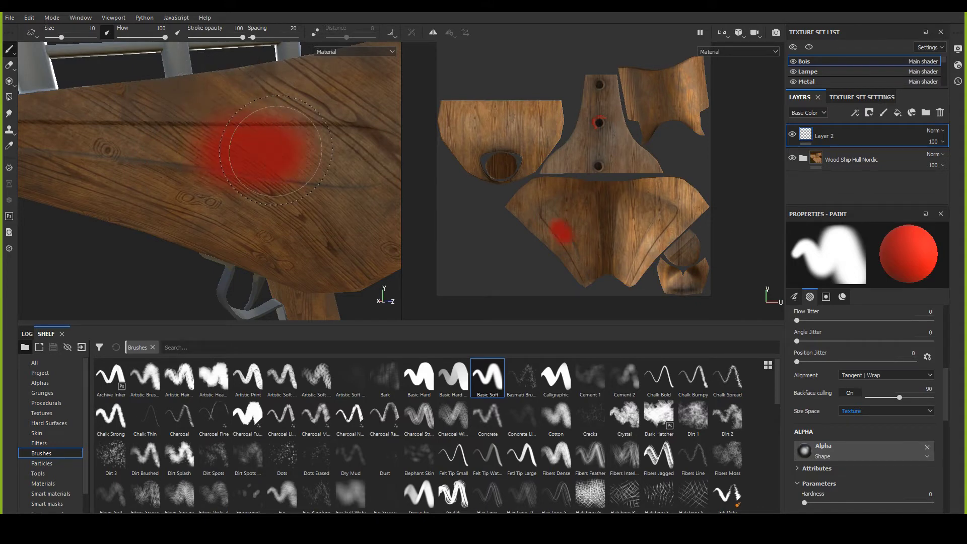
Step: Undo the large soft spot and return the brush's Size Space to Object
key(ctrl+z)
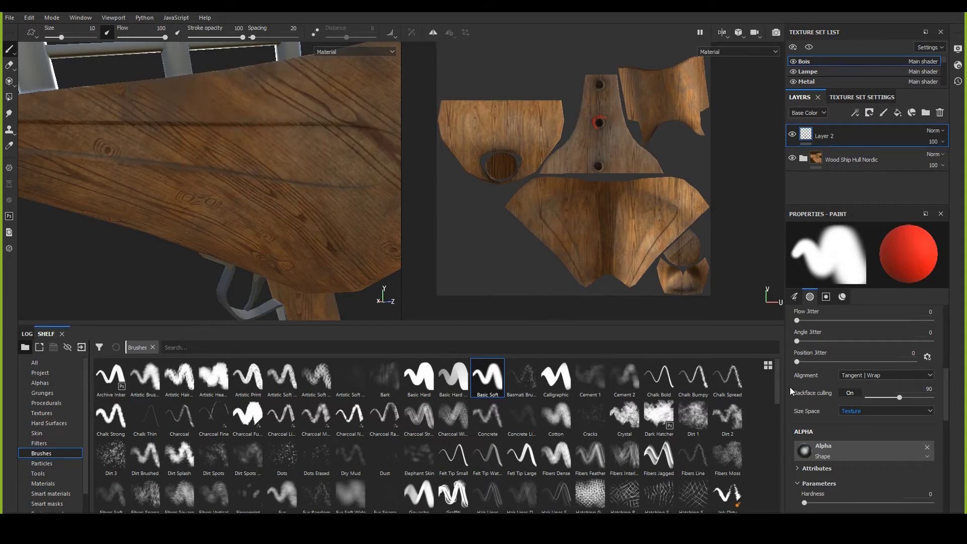
click(850, 410)
click(850, 419)
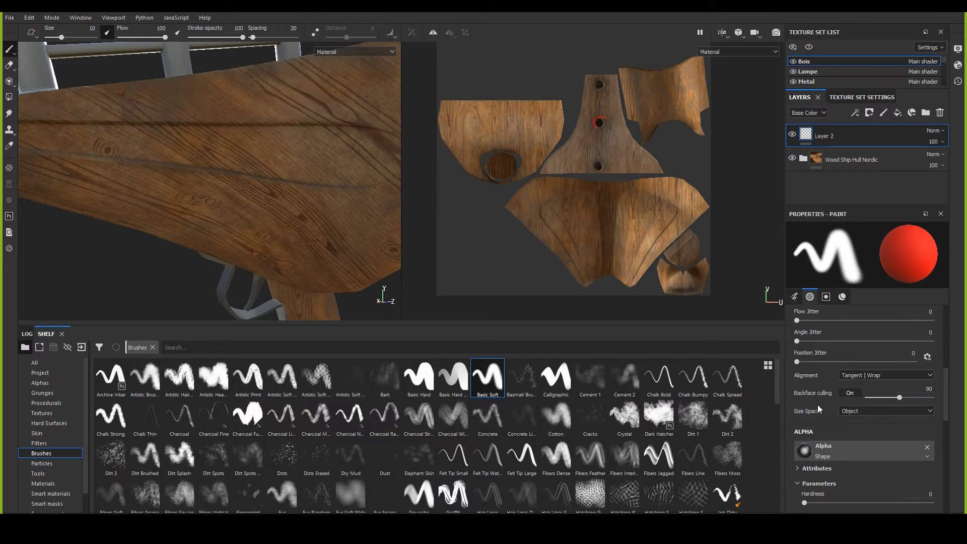
Step: Browse the alpha shapes available for the brush, examining the brush, circle, crack, cross and dirt alphas
alt+drag(221, 166, 255, 208)
scroll(908, 440, down, 3)
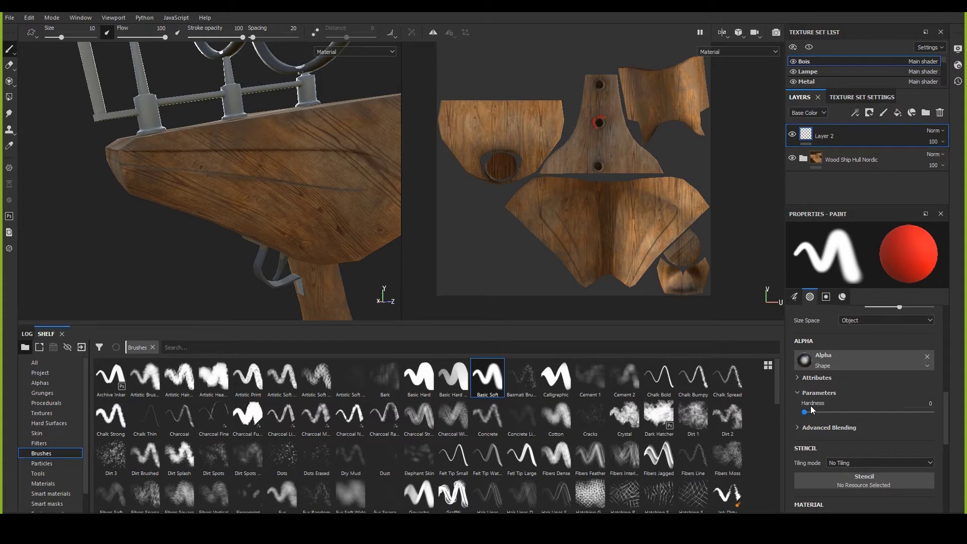
mouse_move(278, 209)
alt+right_down()
mouse_move(278, 249)
mouse_move(274, 226)
alt+right_up()
click(860, 360)
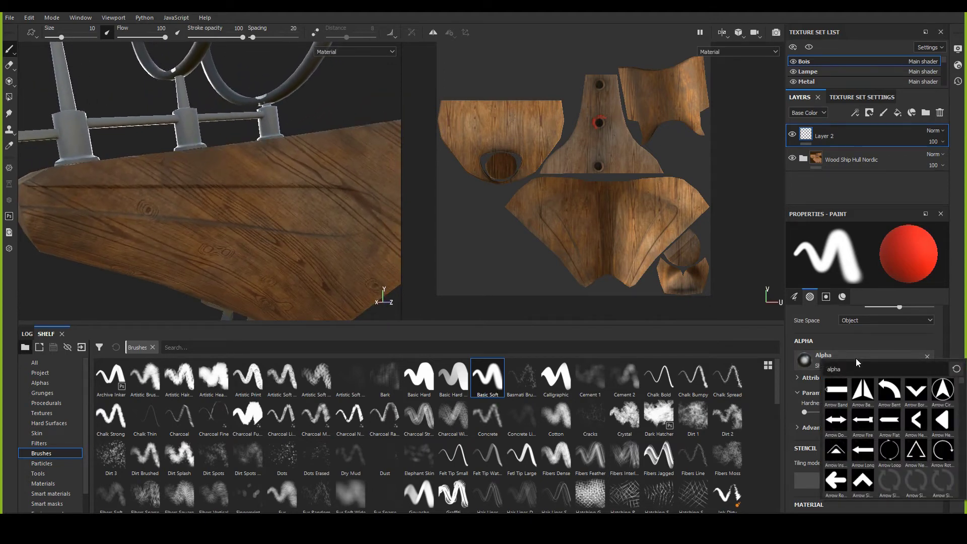
mouse_move(861, 435)
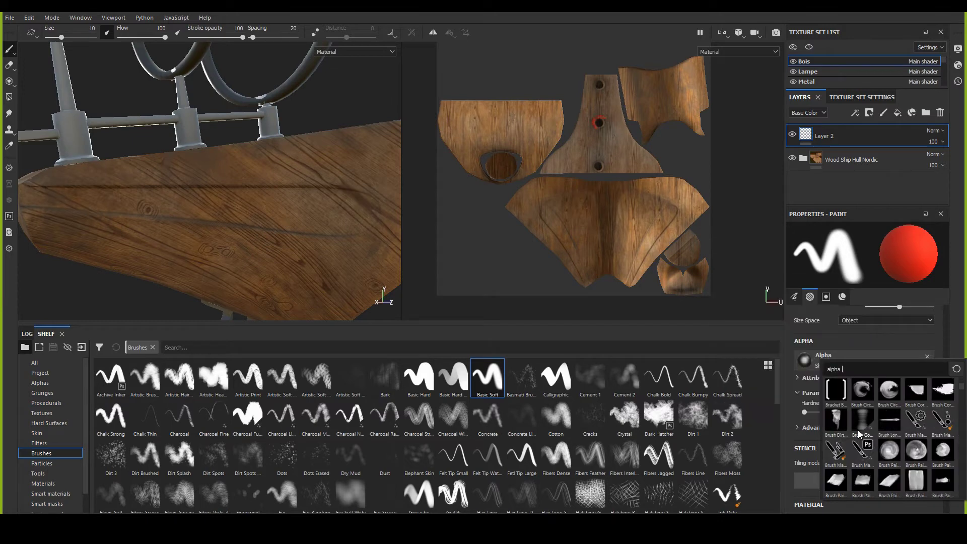
scroll(860, 435, down, 5)
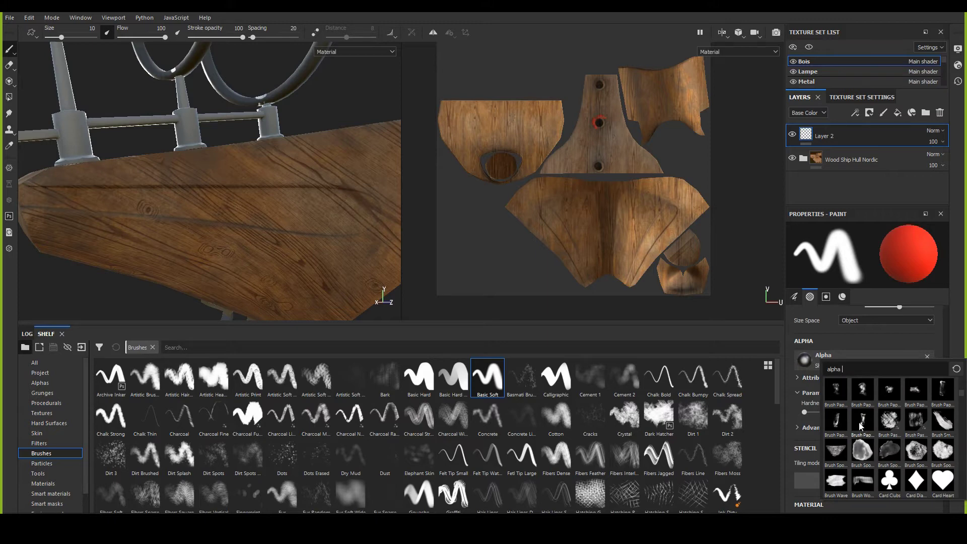
scroll(860, 425, down, 3)
scroll(861, 423, down, 3)
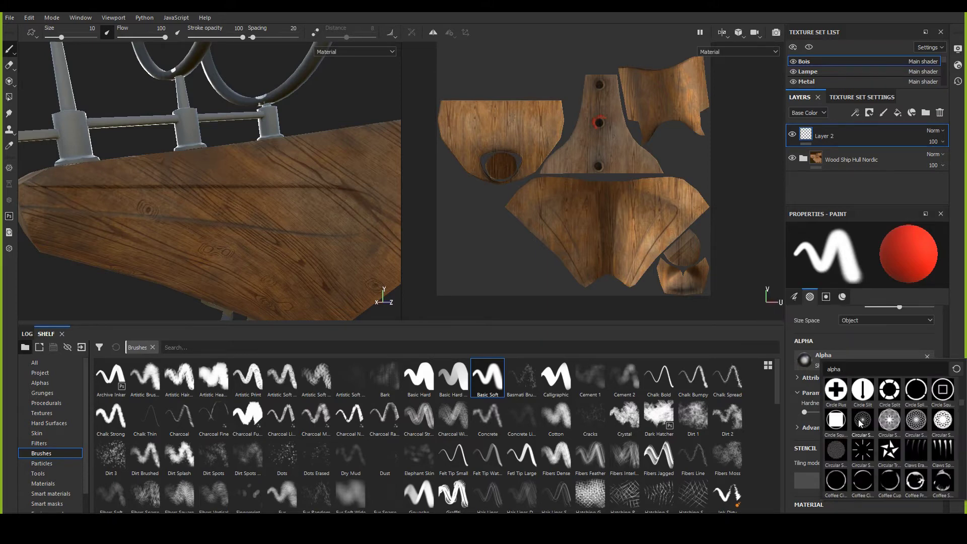
scroll(860, 423, down, 3)
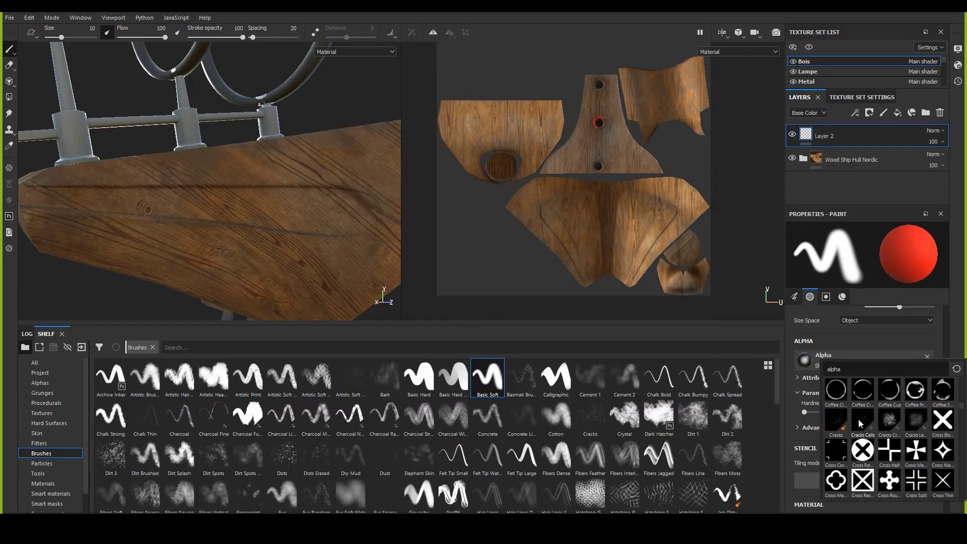
scroll(860, 423, down, 3)
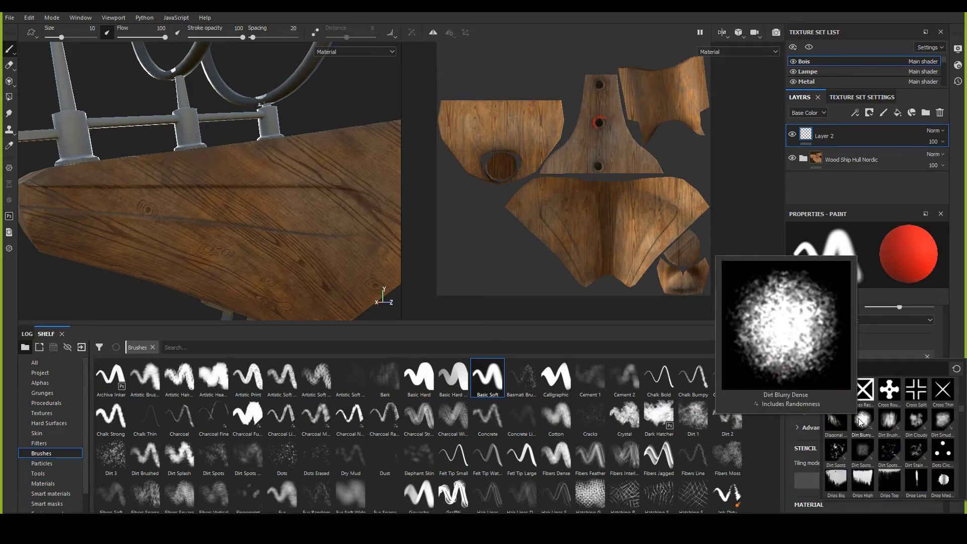
scroll(868, 418, up, 3)
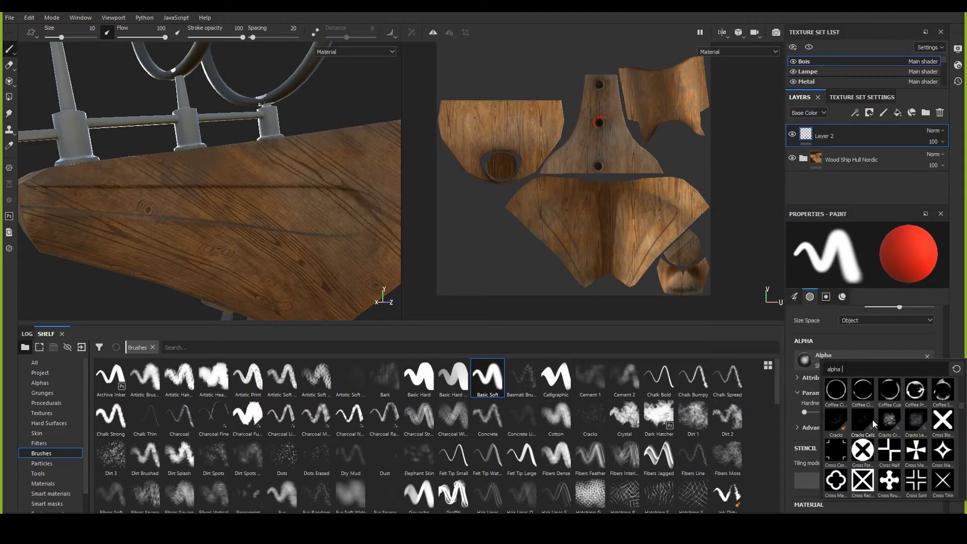
scroll(888, 448, down, 6)
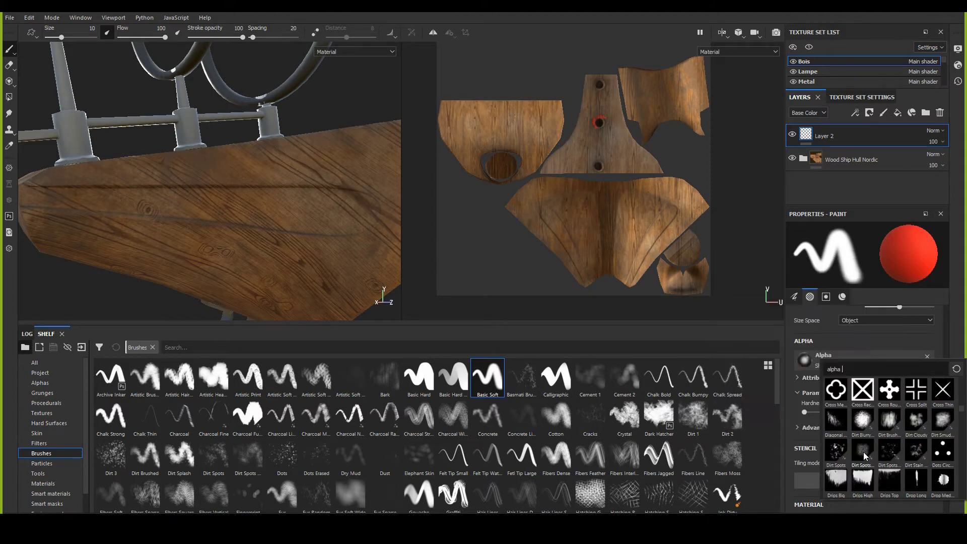
scroll(888, 449, up, 6)
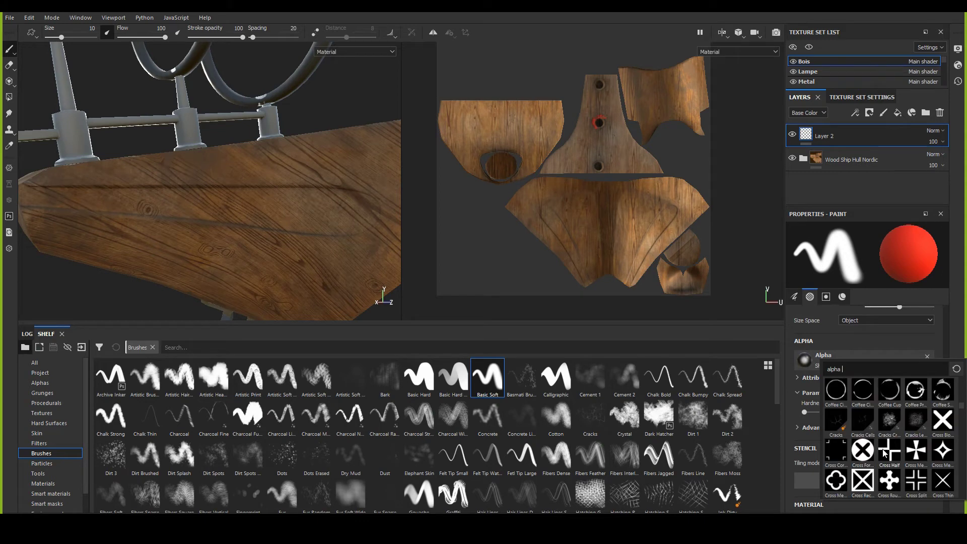
Step: Pick the Cross Rounded alpha for the brush, enlarge the brush, and stamp the shape once on the wood's side
click(882, 487)
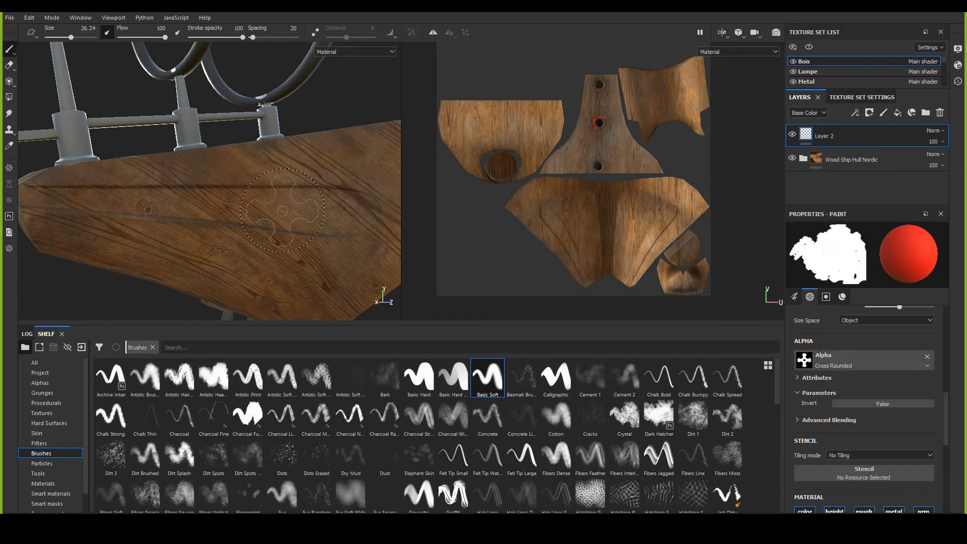
ctrl+right_drag(272, 222, 302, 222)
click(288, 215)
Step: Undo the cross stamp on the wood's side and reduce the brush size to 15.84
mouse_move(101, 207)
alt+mouse_down()
mouse_move(156, 188)
mouse_move(147, 199)
mouse_move(242, 202)
alt+mouse_up()
key(ctrl+z)
ctrl+right_drag(353, 210, 325, 210)
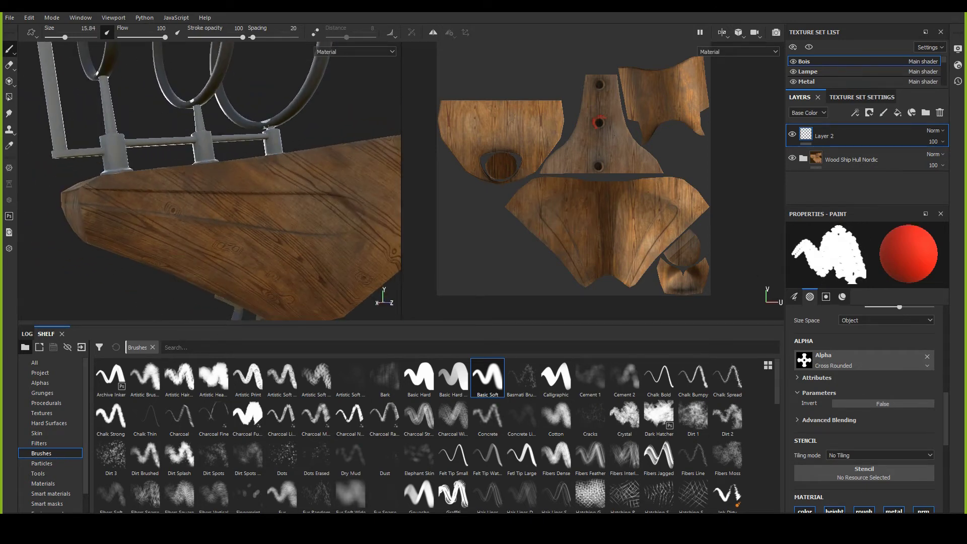
Step: Switch to IrfanView and fit its window around Alpha_Mask_Beholder_1.png to examine the finished greyscale alpha
right_click(260, 529)
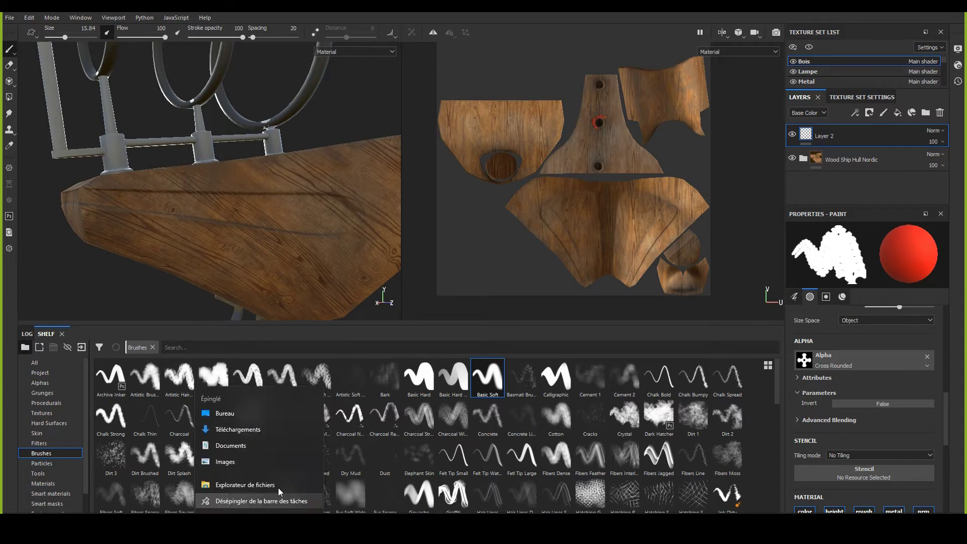
key(Escape)
click(795, 297)
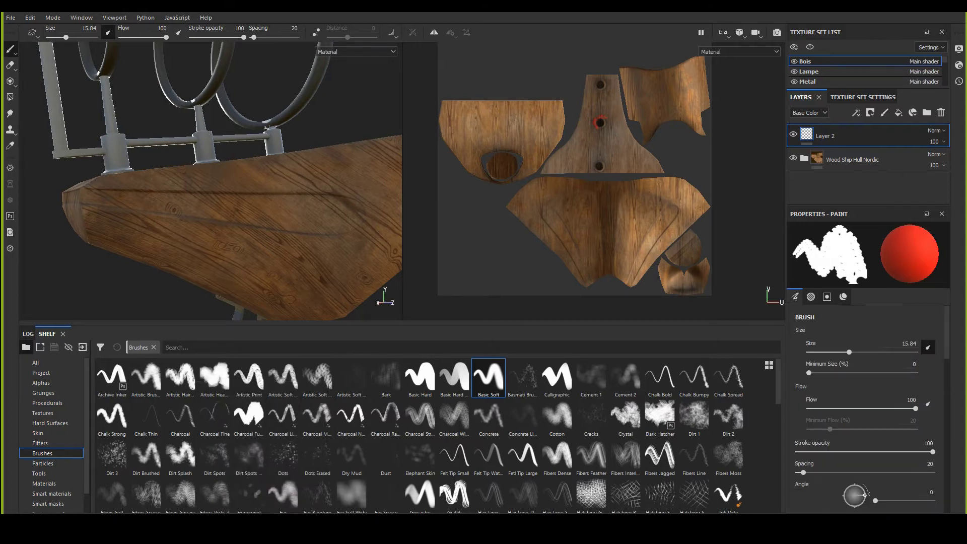
key(alt+Tab)
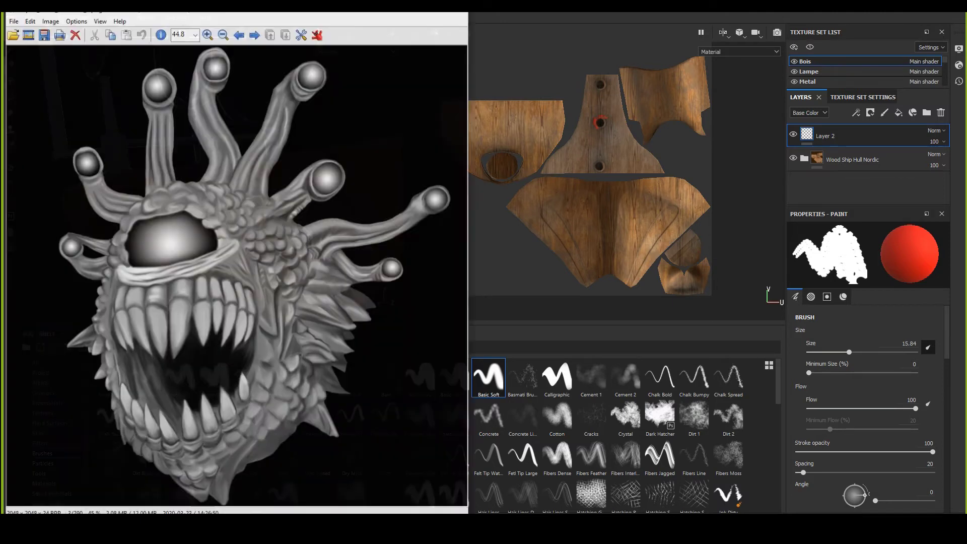
drag(202, 16, 348, 26)
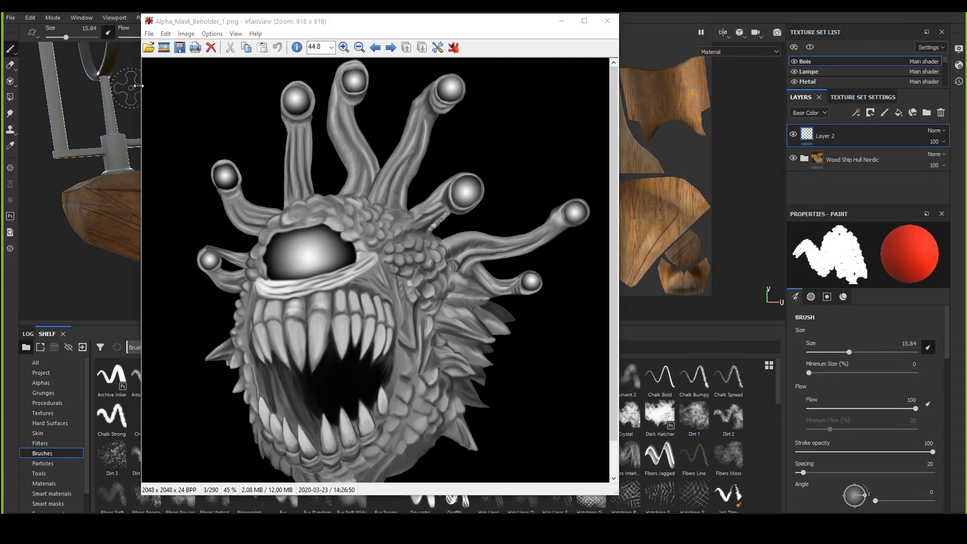
drag(194, 21, 165, 9)
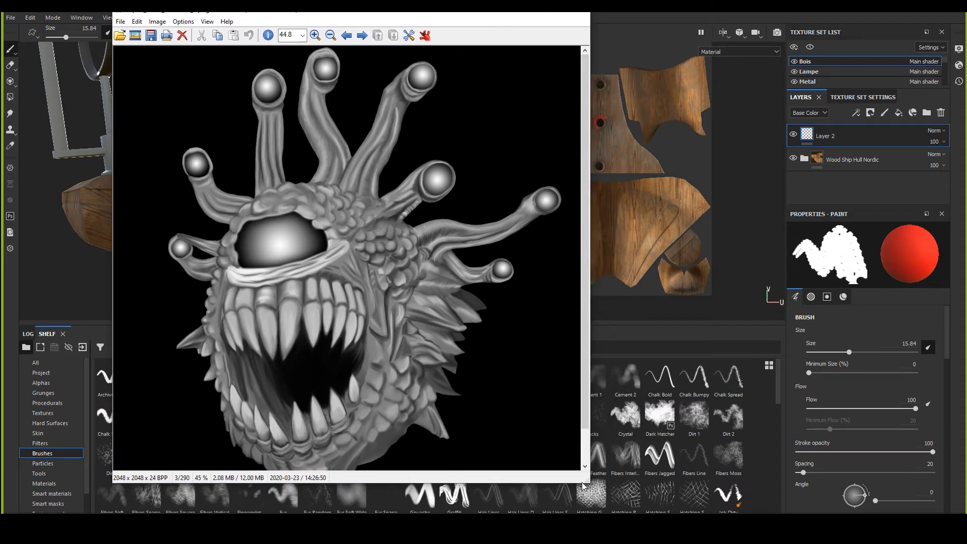
drag(589, 482, 608, 507)
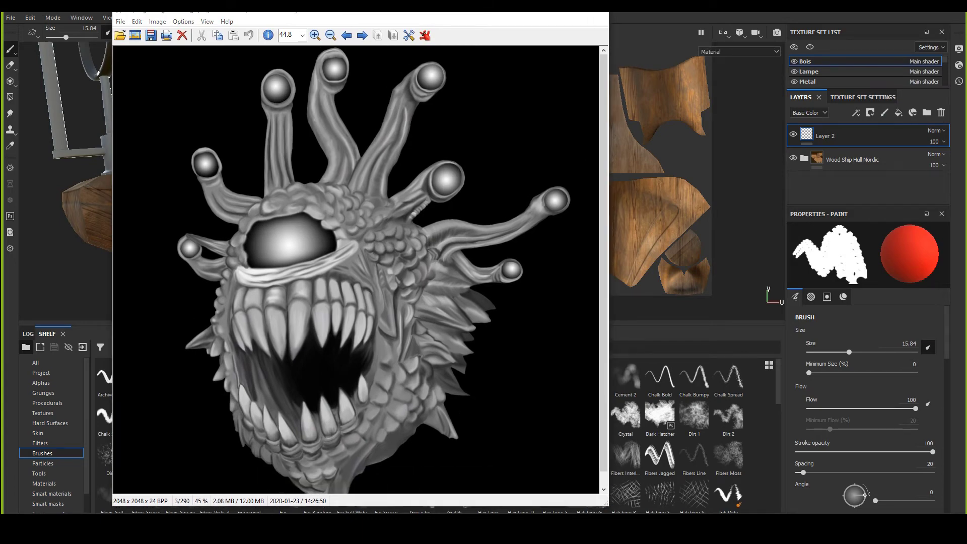
Step: Open Alpha_Mask_Beholder_WIP_1.psd in Photoshop, maximize the window, and display only Layer 3
drag(2, 100, 523, 15)
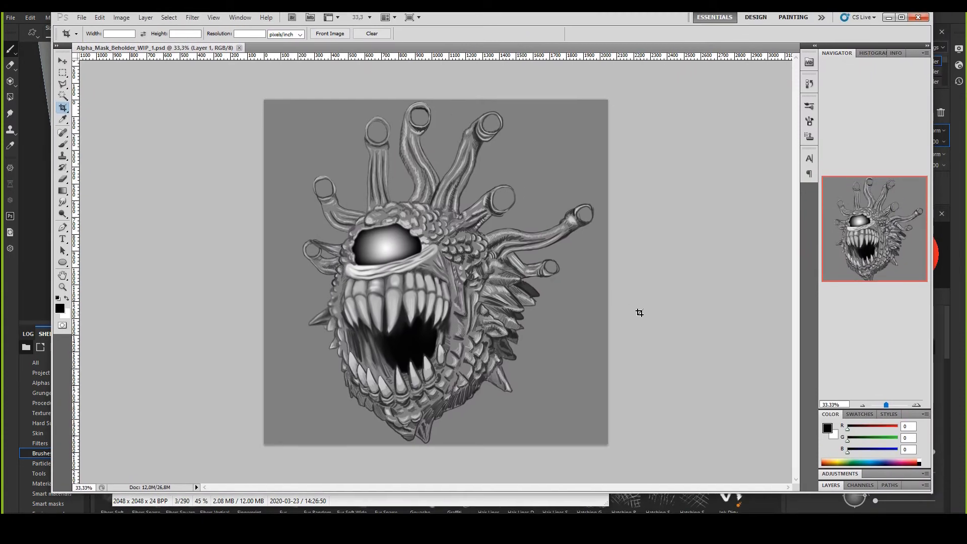
click(902, 18)
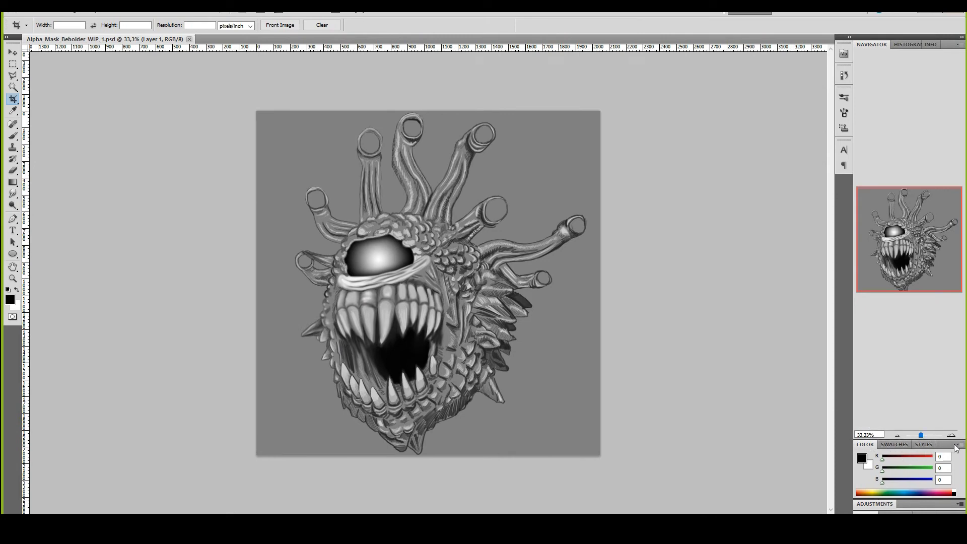
click(917, 510)
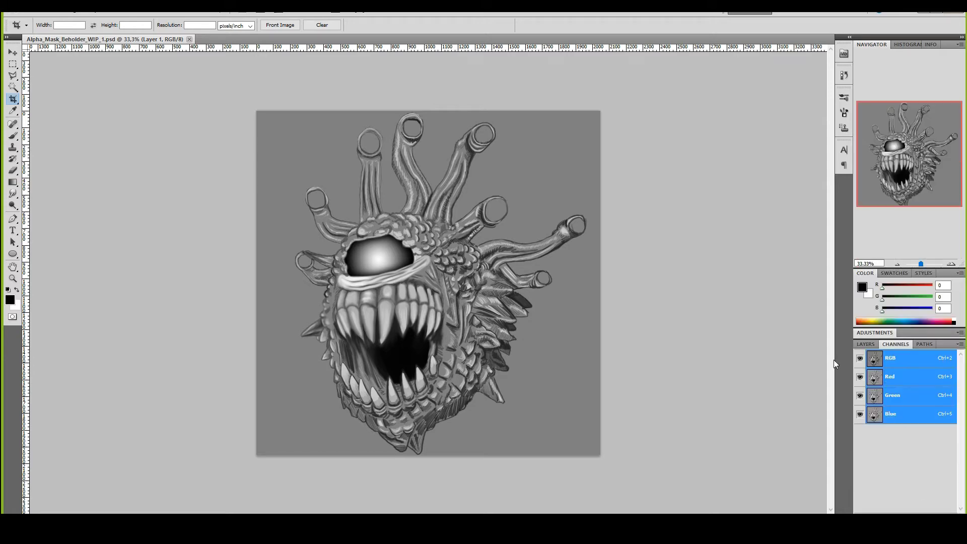
alt+click(859, 385)
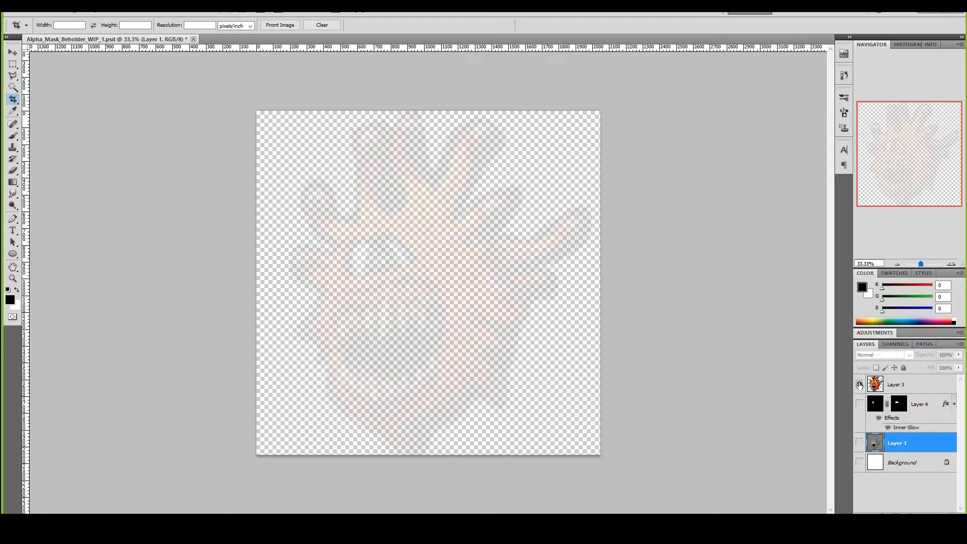
Step: Raise the fill of Layer 3 so the coloured beholder reference appears more opaque
click(899, 386)
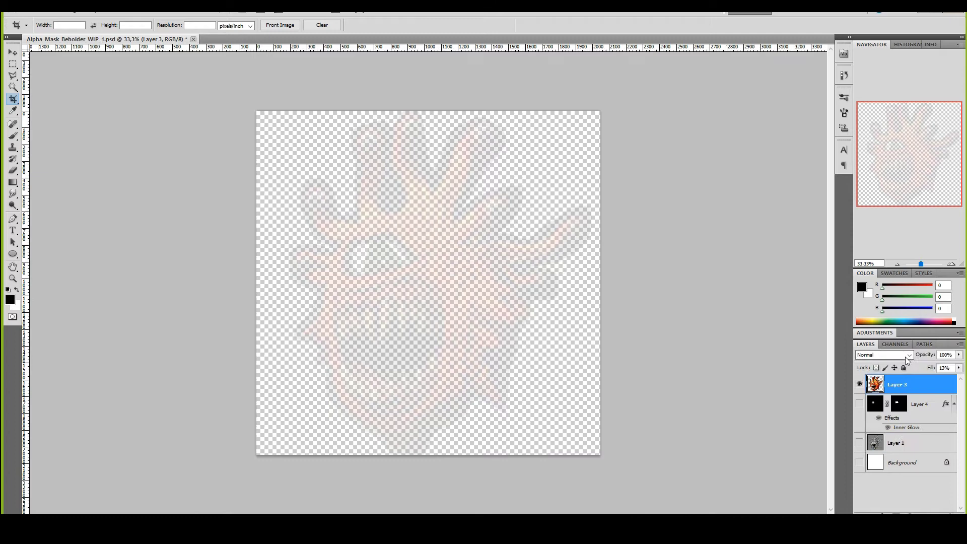
click(958, 367)
mouse_move(913, 376)
mouse_down()
mouse_move(959, 377)
mouse_move(922, 377)
mouse_up()
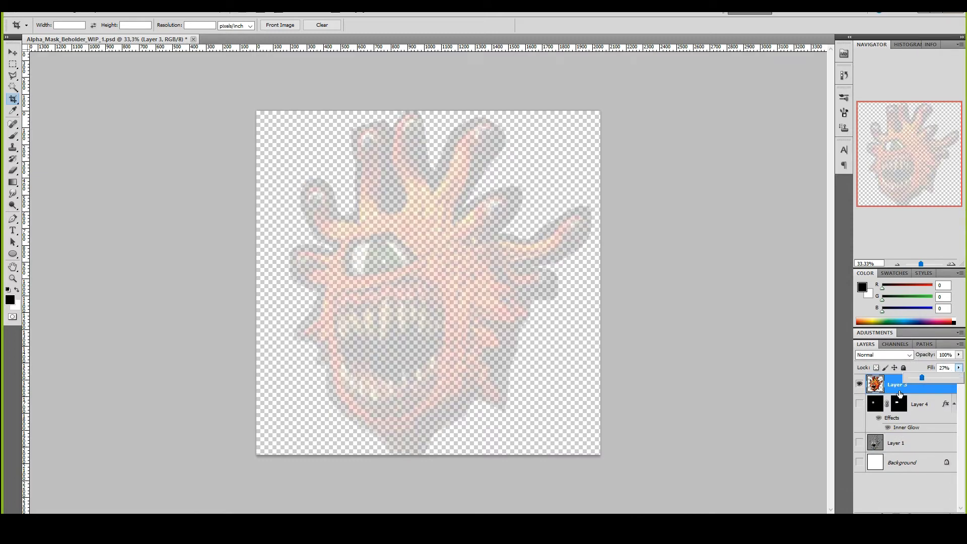
click(933, 377)
click(958, 367)
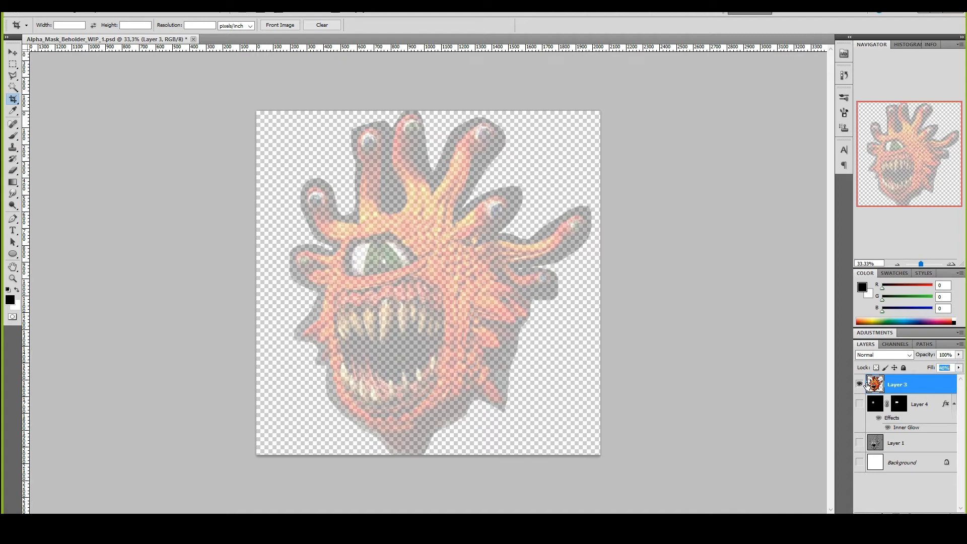
Step: Isolate the greyscale beholder painting on Layer 1, hiding the other layers
alt+click(860, 403)
alt+click(861, 443)
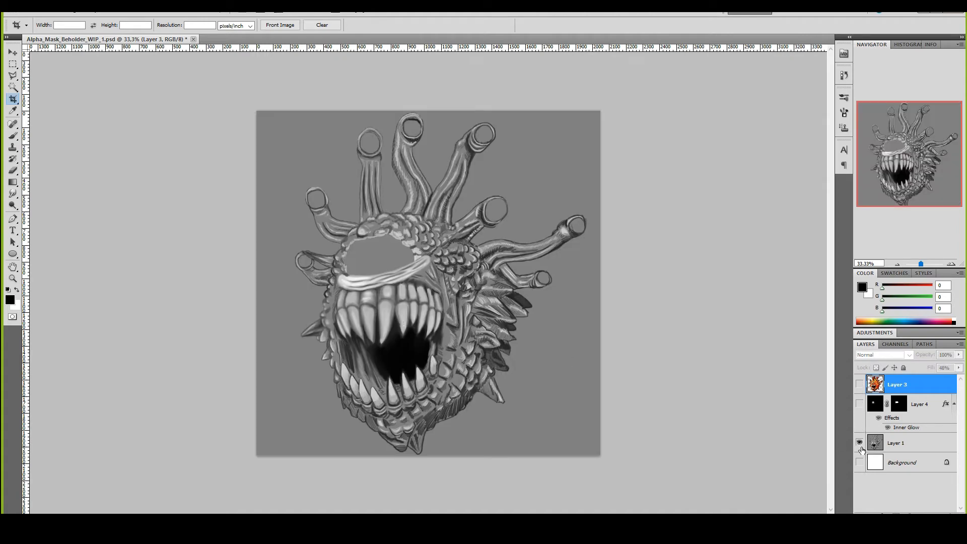
alt+scroll(440, 360, up, 2)
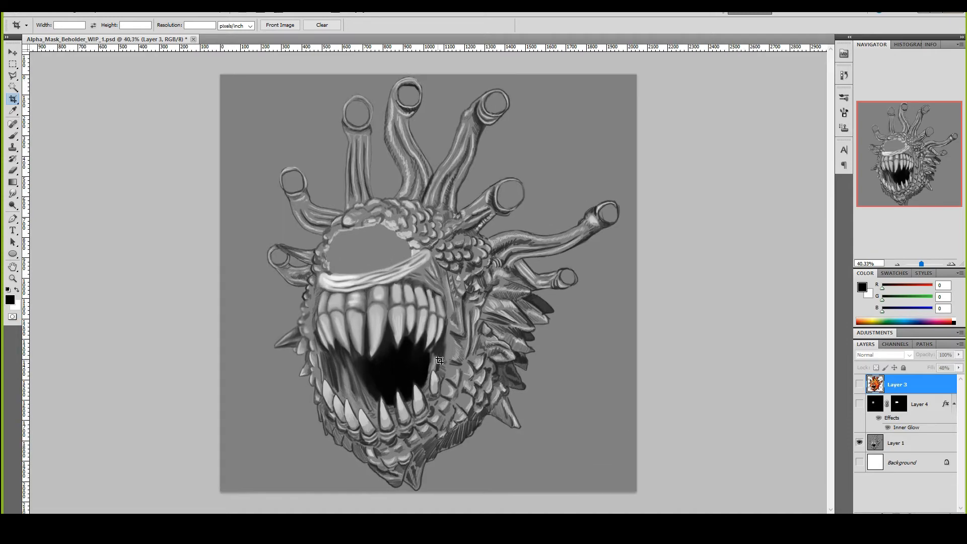
Step: Overlay Layer 3 on the greyscale painting with its fill set to 33%, and hide Layer 3 again
click(859, 384)
click(959, 368)
mouse_move(931, 376)
mouse_down()
mouse_move(915, 377)
mouse_move(925, 376)
mouse_up()
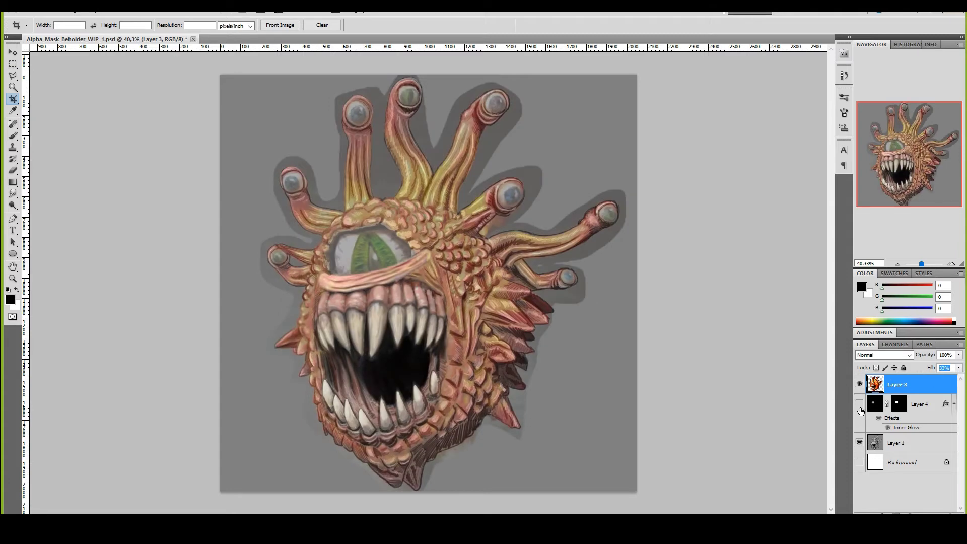
click(859, 384)
Step: Examine the greyscale shading of Layer 1 up close and compare it with the finished Alpha_Mask_Beholder_1.png in IrfanView
alt+scroll(446, 457, up, 2)
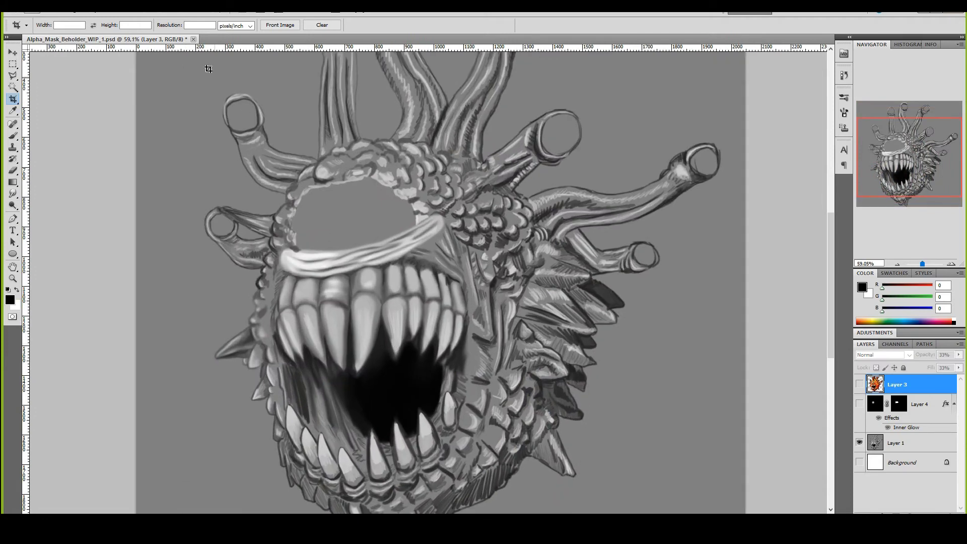
alt+scroll(446, 363, up, 1)
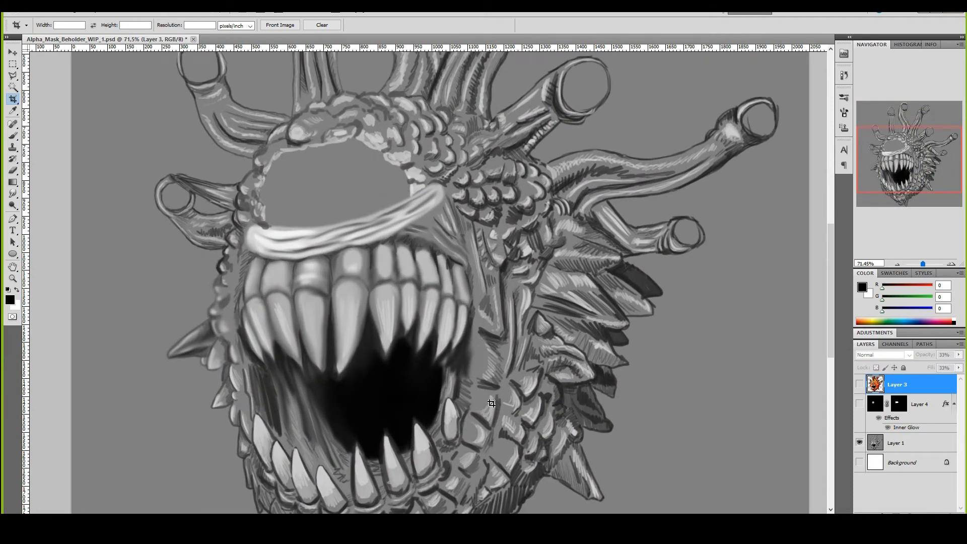
scroll(502, 447, down, 3)
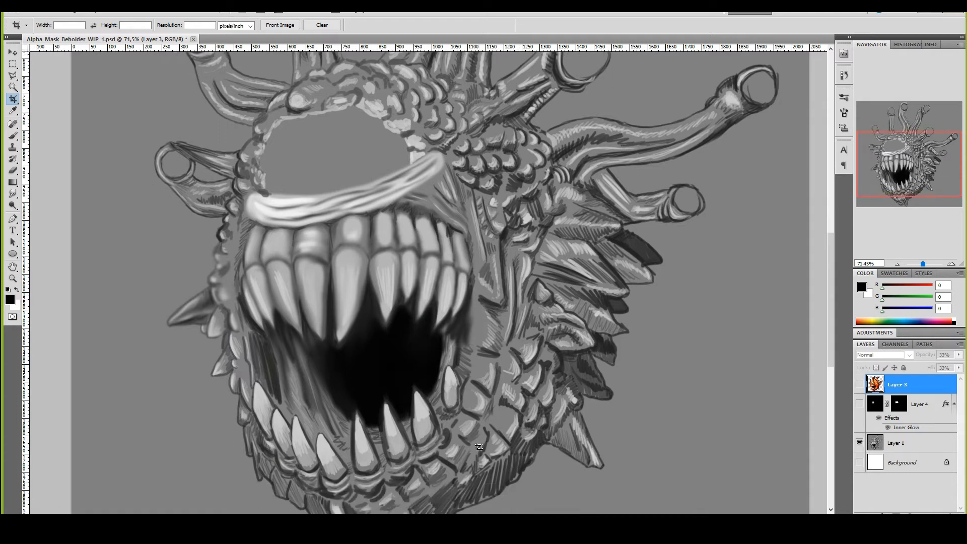
scroll(478, 435, up, 2)
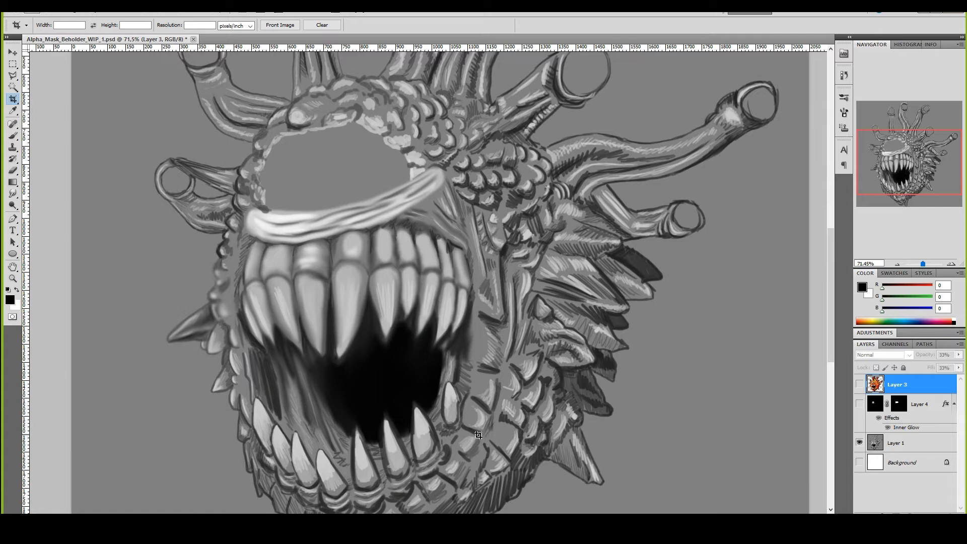
alt+scroll(437, 380, down, 2)
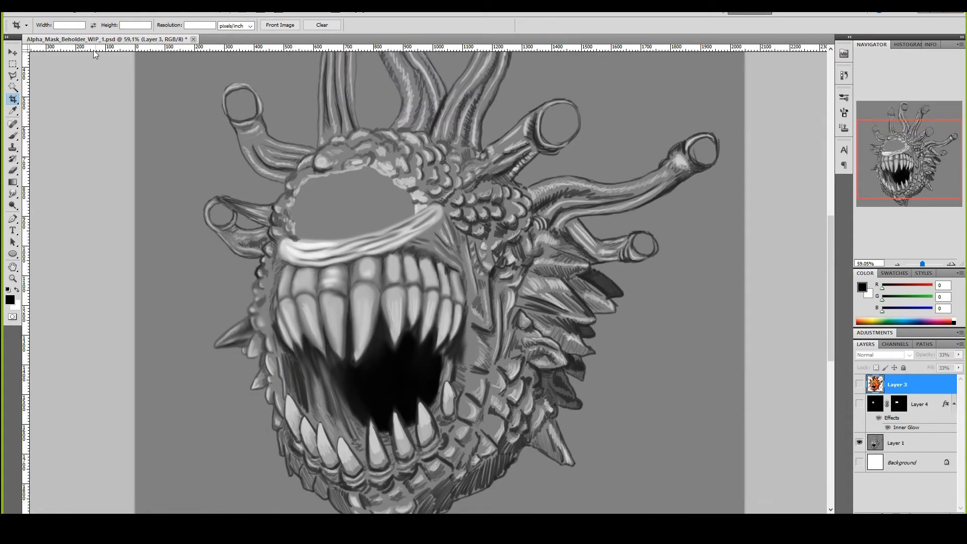
key(alt+Tab)
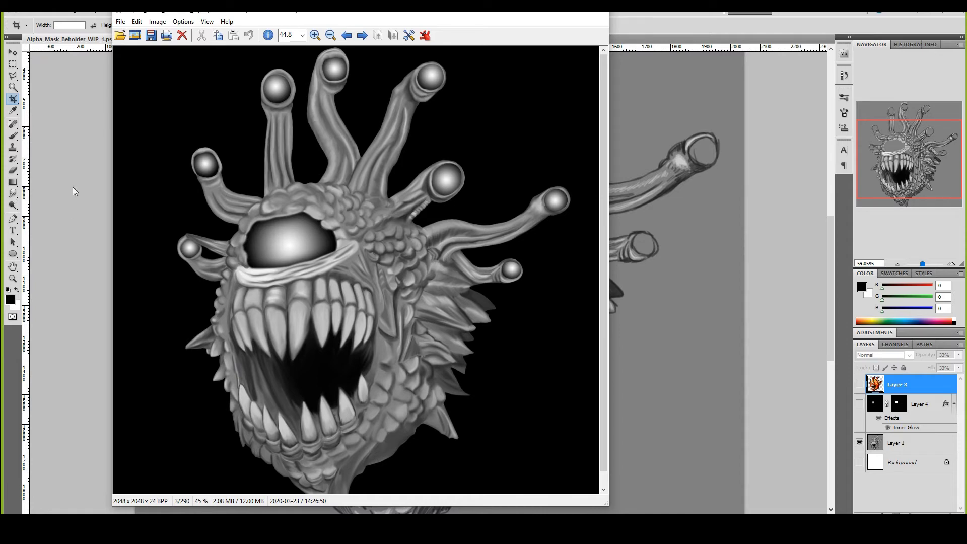
key(alt+Tab)
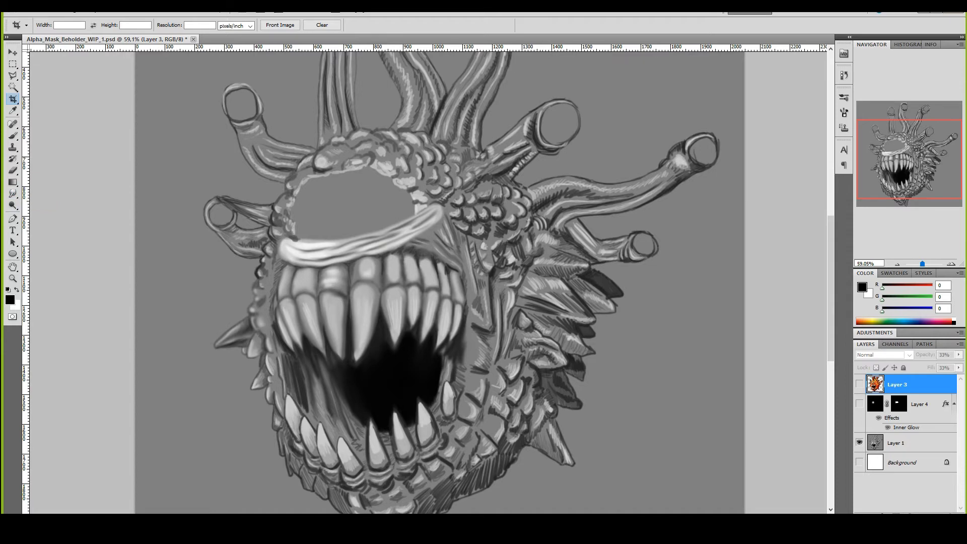
key(alt+Tab)
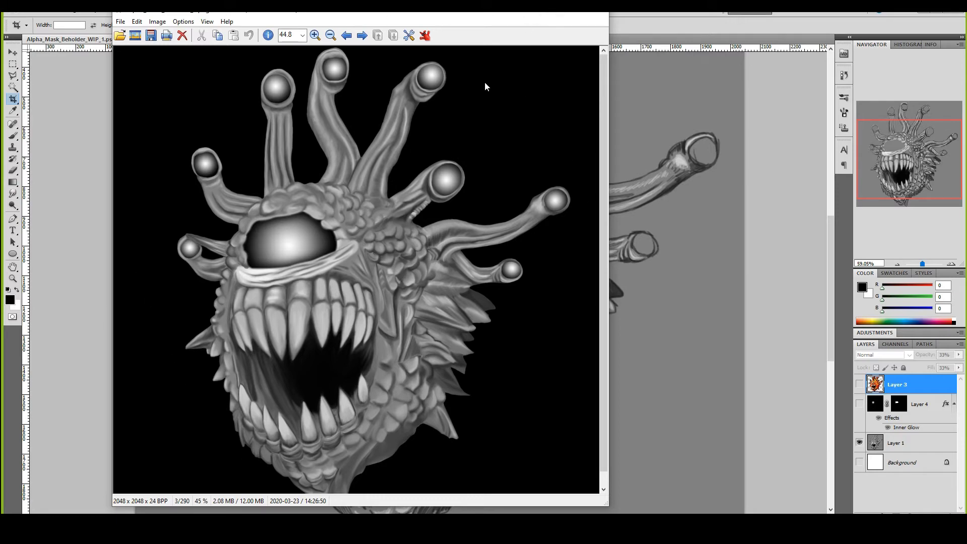
scroll(439, 183, down, 1)
scroll(440, 185, up, 1)
Step: Return to Substance Painter and open the resource import window with its file selection dialog
key(Escape)
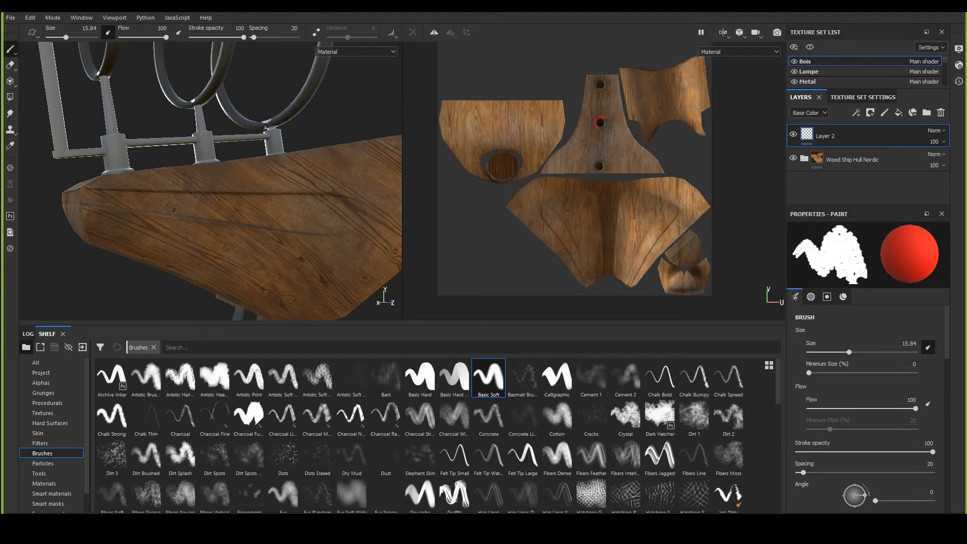
click(84, 349)
drag(390, 110, 362, 86)
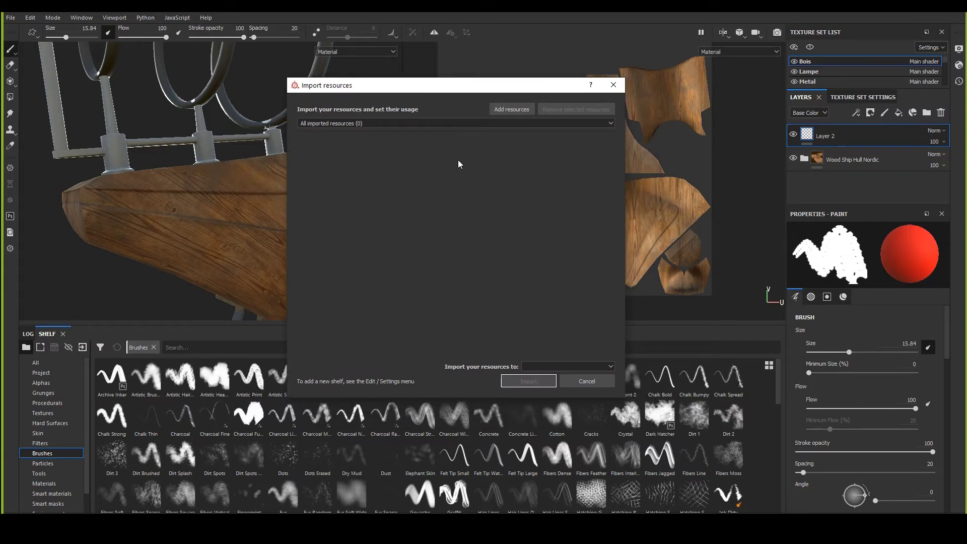
click(510, 108)
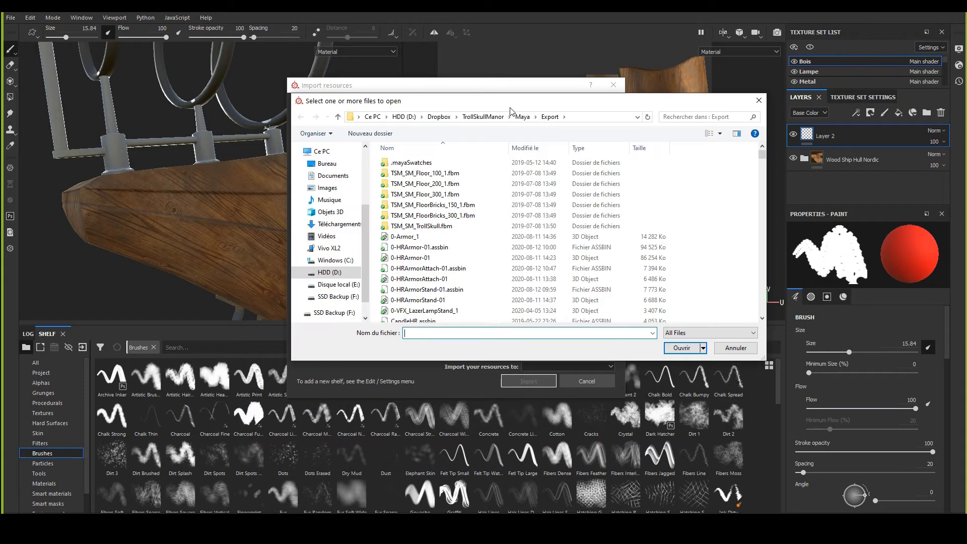
drag(452, 102, 426, 96)
Step: Add Alpha_Mask_Beholder_1.png from the TrollSkullManor project's Maya Textures folder to the resources being imported
click(432, 102)
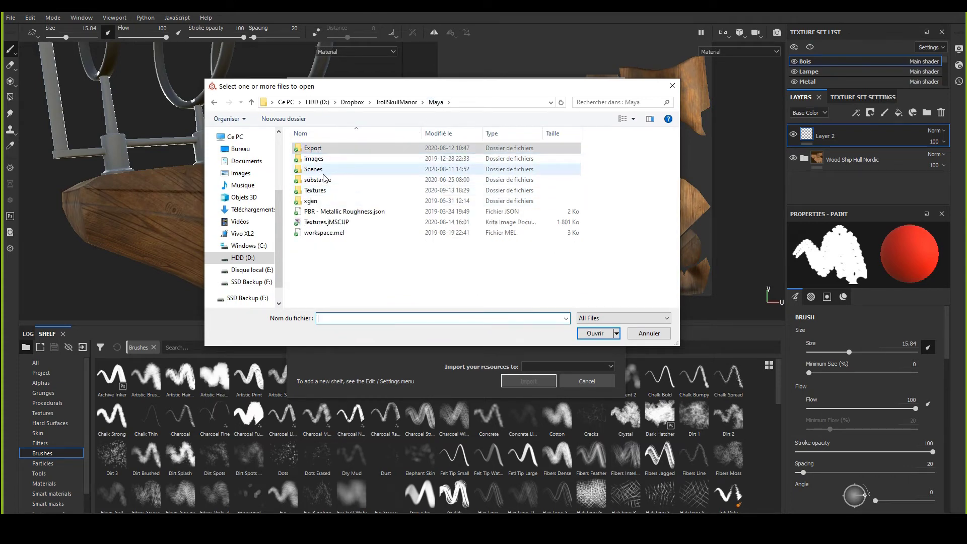
click(396, 102)
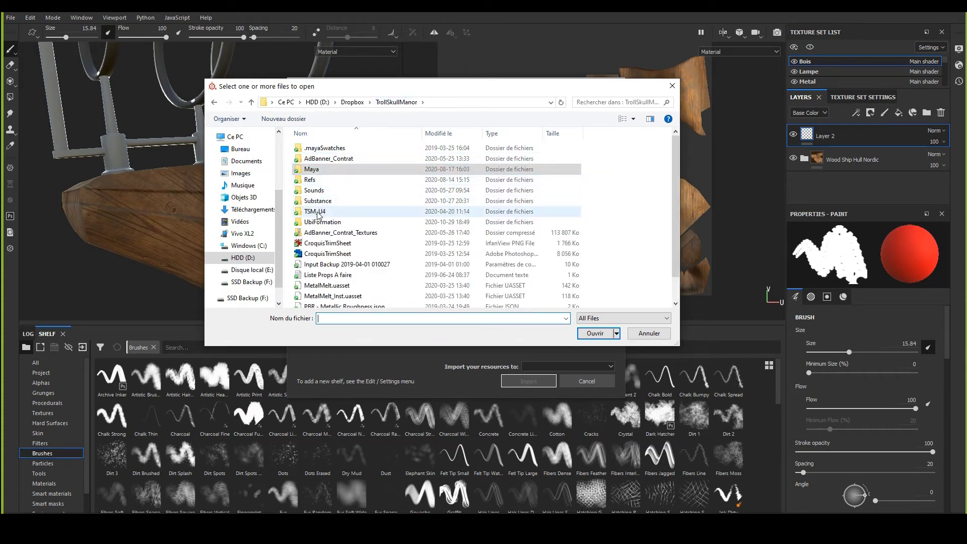
double_click(323, 169)
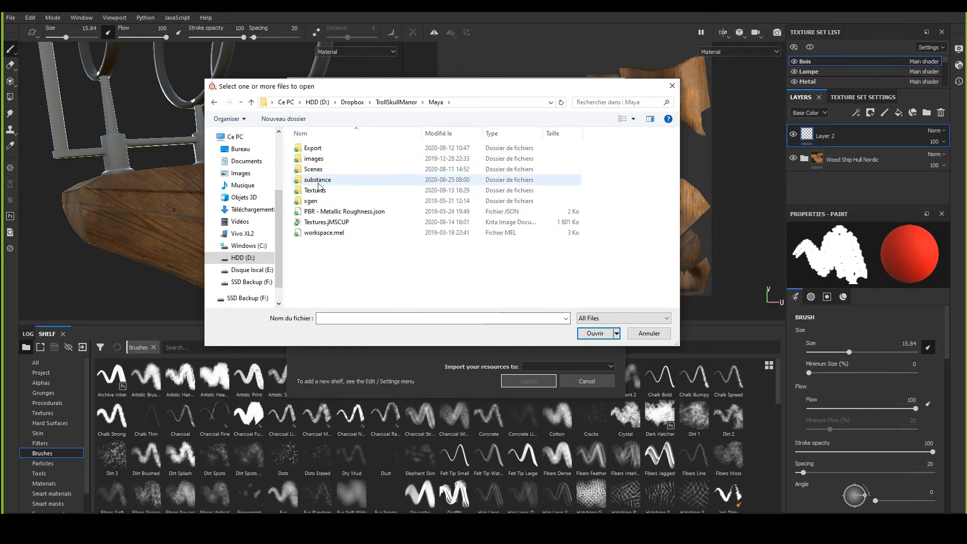
double_click(315, 190)
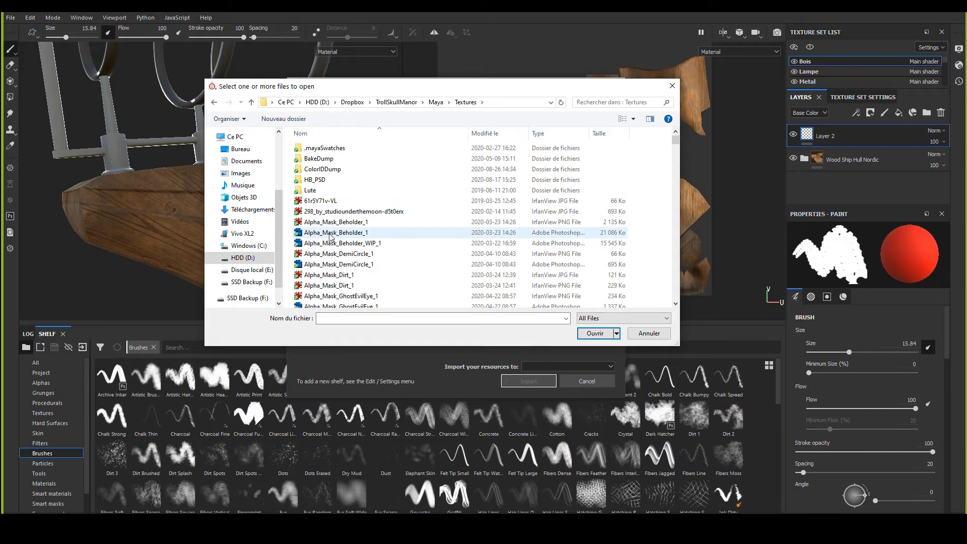
click(297, 227)
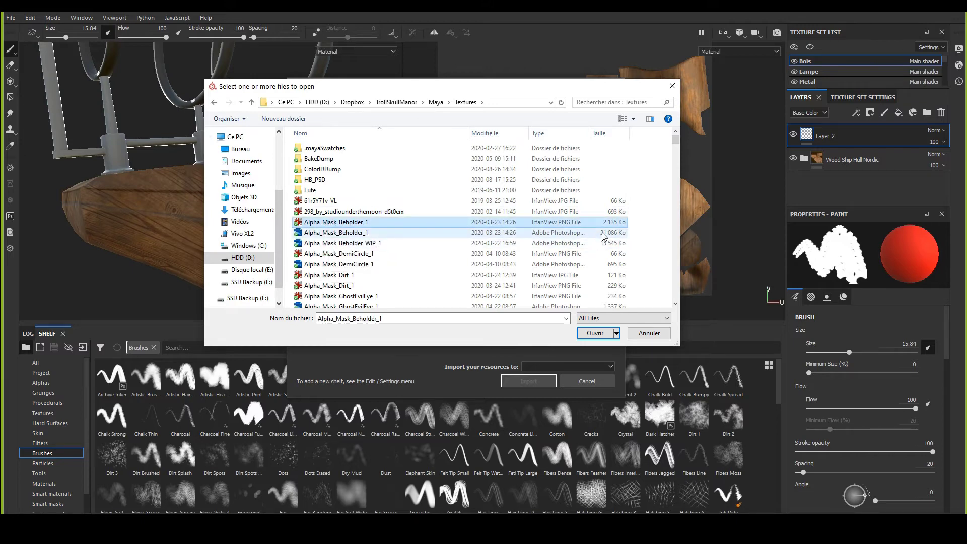
click(595, 333)
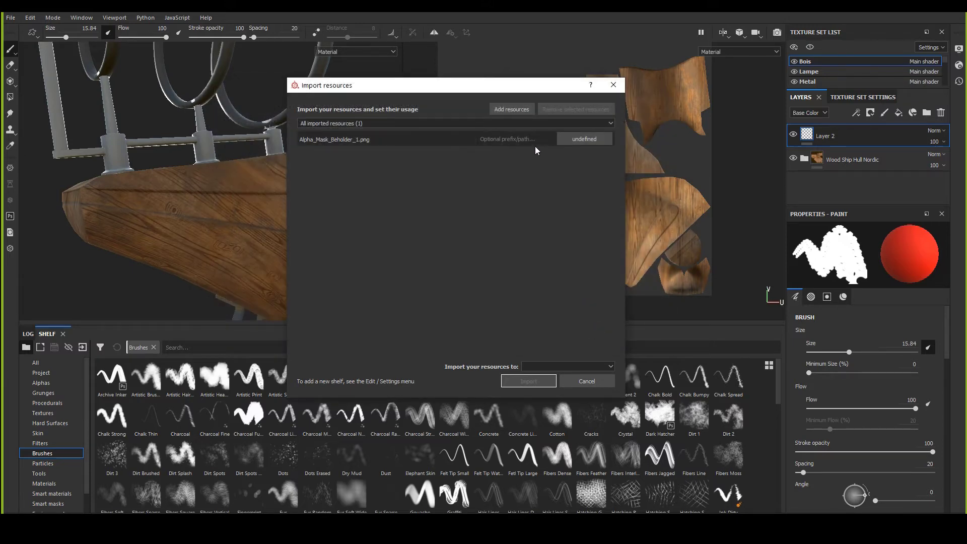
Step: Import Alpha_Mask_Beholder_1.png as an alpha into the current session
drag(445, 84, 421, 83)
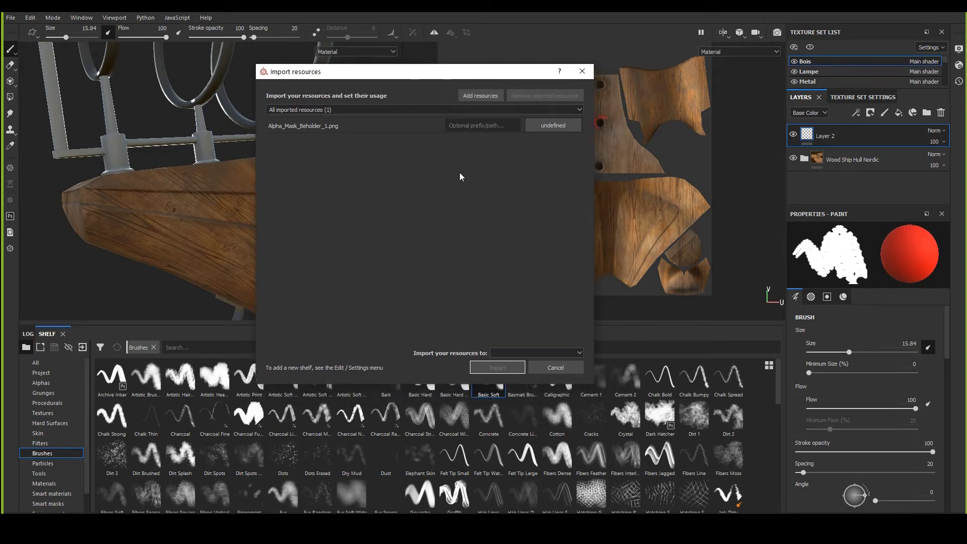
click(540, 125)
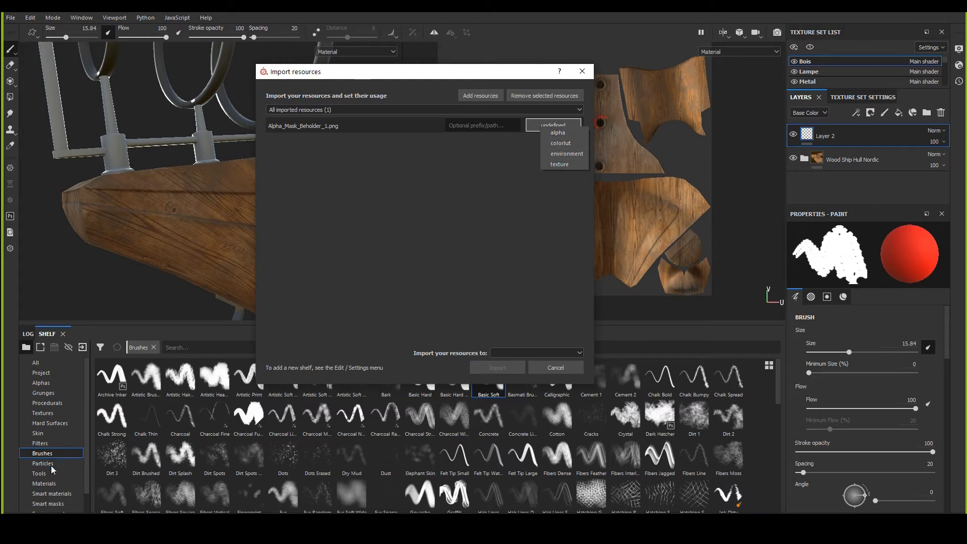
click(564, 134)
click(518, 351)
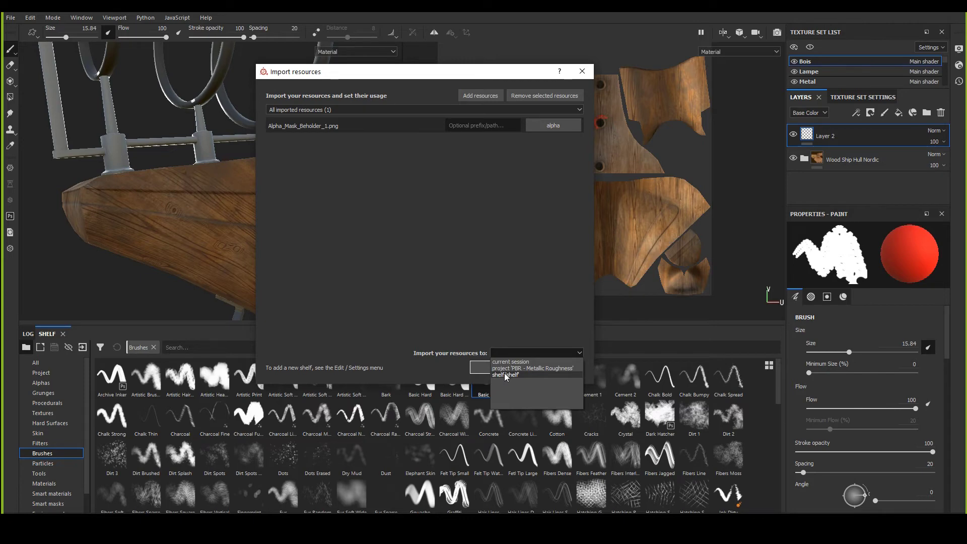
click(511, 362)
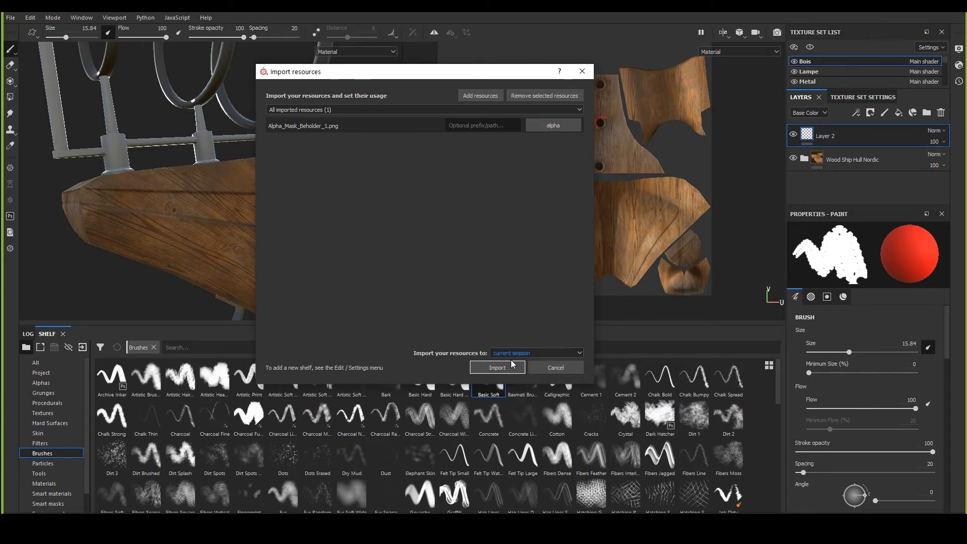
drag(425, 71, 364, 61)
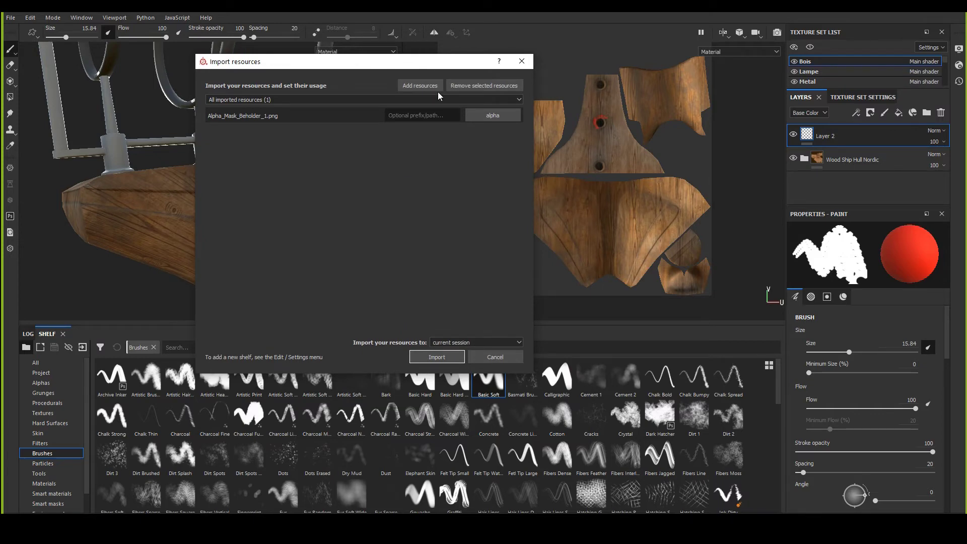
click(437, 356)
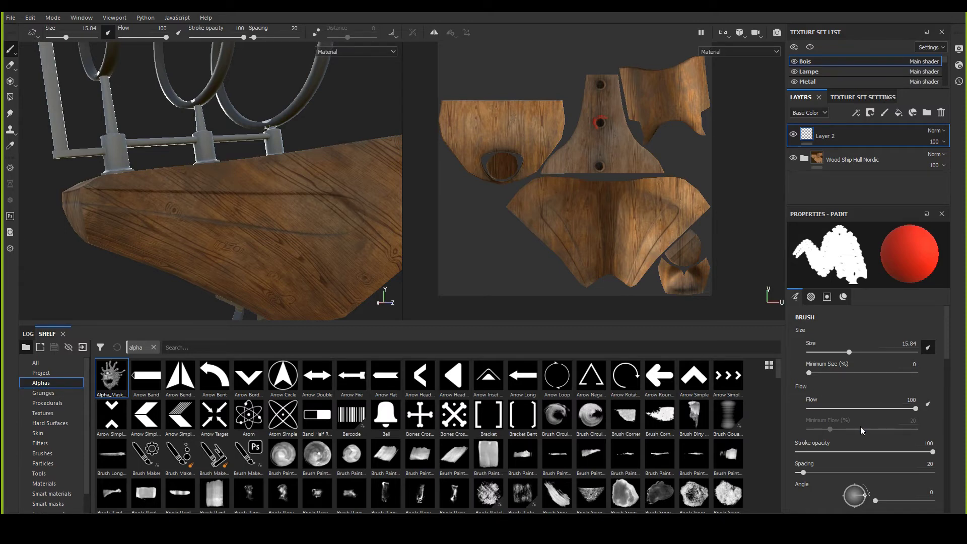
Step: Load Alpha_Mask_Beholder_1 as the brush alpha, enlarge the brush to about 45, and stamp it in red on the side of the wooden body
drag(948, 349, 943, 425)
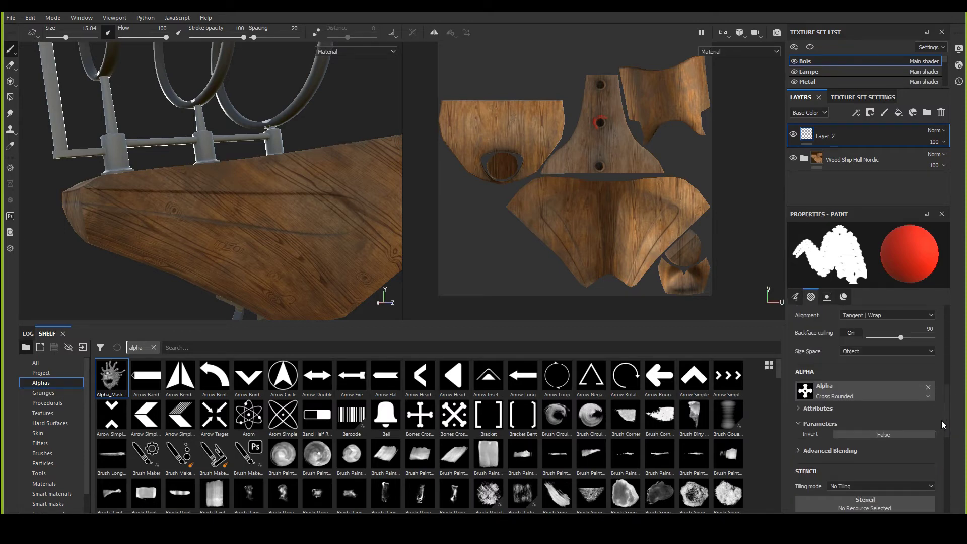
mouse_move(111, 378)
mouse_down()
mouse_move(800, 408)
mouse_move(855, 389)
mouse_up()
alt+middle_drag(351, 235, 246, 198)
ctrl+right_drag(246, 198, 308, 198)
click(247, 185)
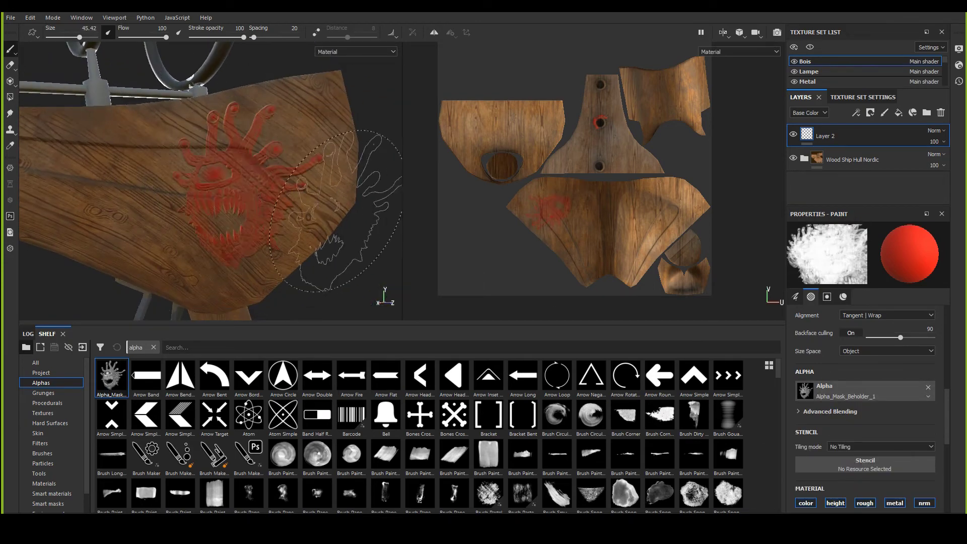
Step: Examine the red beholder stamp on the wood up close and from different angles, checking its relief and the brush's material channels
mouse_move(372, 239)
alt+mouse_down()
mouse_move(356, 216)
mouse_move(374, 210)
mouse_move(367, 197)
alt+mouse_up()
mouse_move(338, 154)
ctrl+right_down()
mouse_move(282, 154)
mouse_move(348, 192)
mouse_move(356, 233)
ctrl+right_up()
alt+drag(357, 234, 327, 282)
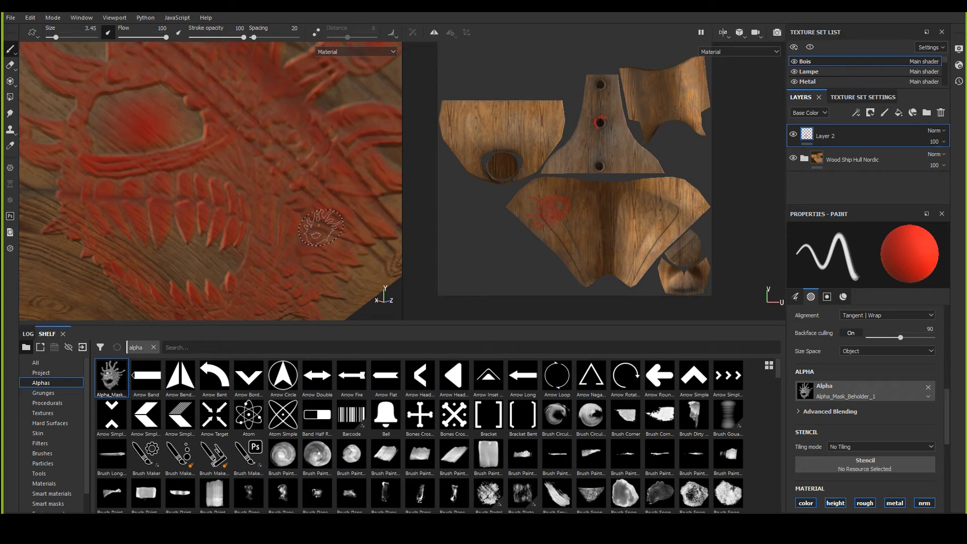
alt+right_drag(311, 242, 191, 175)
alt+drag(190, 175, 142, 189)
scroll(824, 406, down, 5)
scroll(824, 406, up, 2)
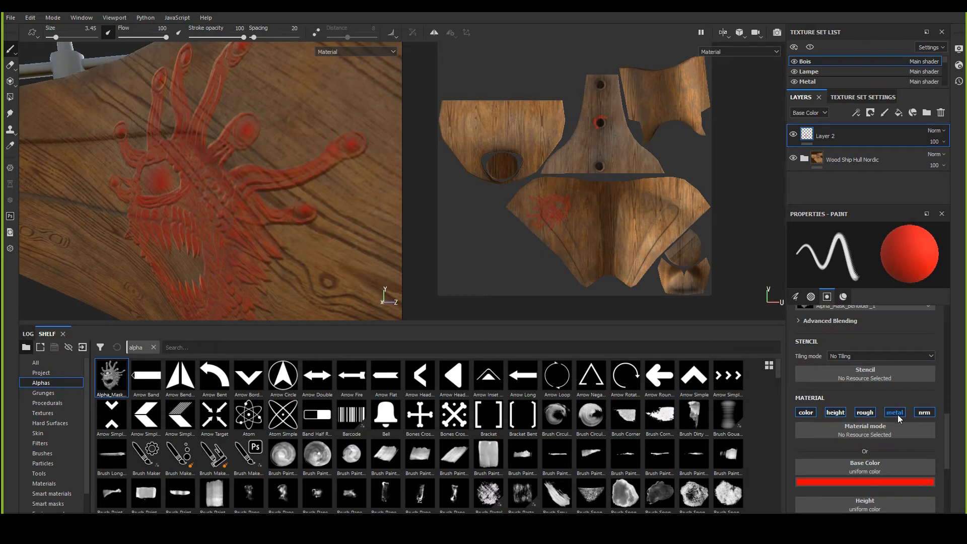
alt+right_drag(252, 201, 180, 164)
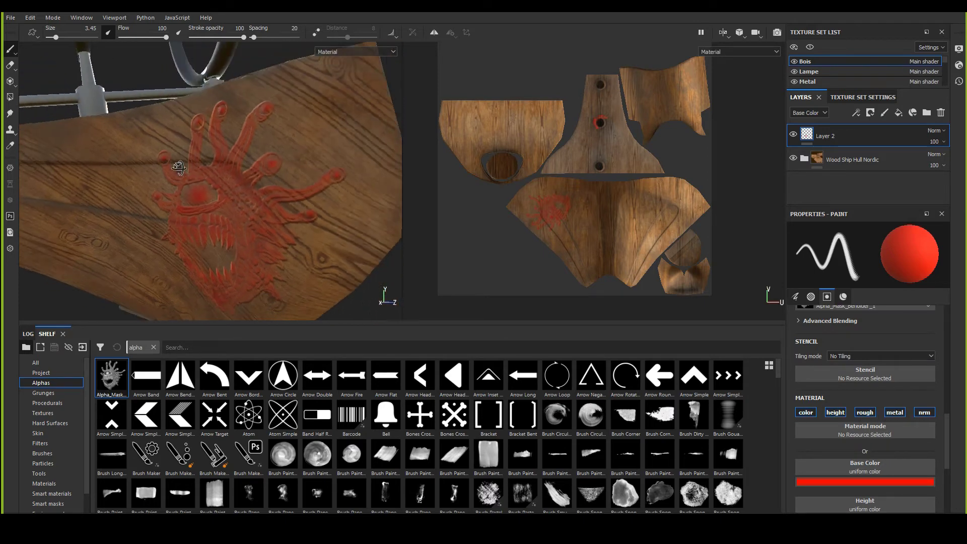
alt+drag(180, 165, 287, 209)
alt+middle_drag(287, 211, 294, 200)
Step: Undo the red beholder stamp and turn off the brush's rough, metal, nrm and color channels, leaving only height active
key(ctrl+z)
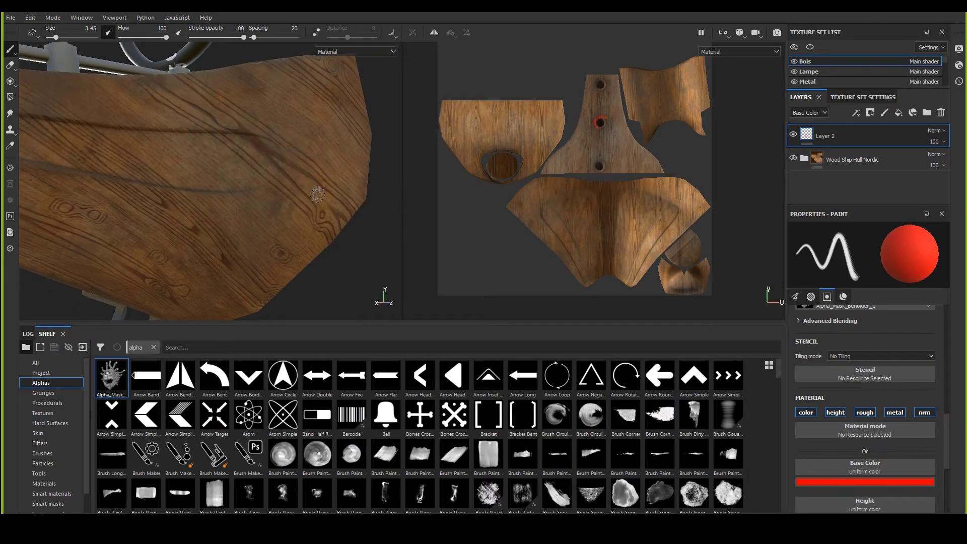
click(864, 412)
click(895, 413)
click(923, 413)
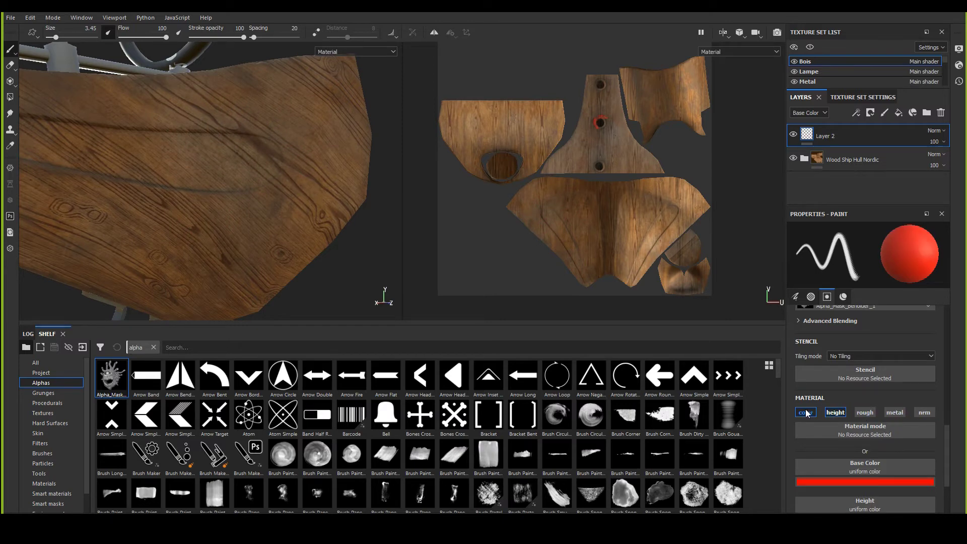
click(805, 413)
Step: Set the brush height to 0.6809, enlarge the brush to about 54, and stamp the beholder relief on the side of the wooden body
scroll(859, 442, down, 2)
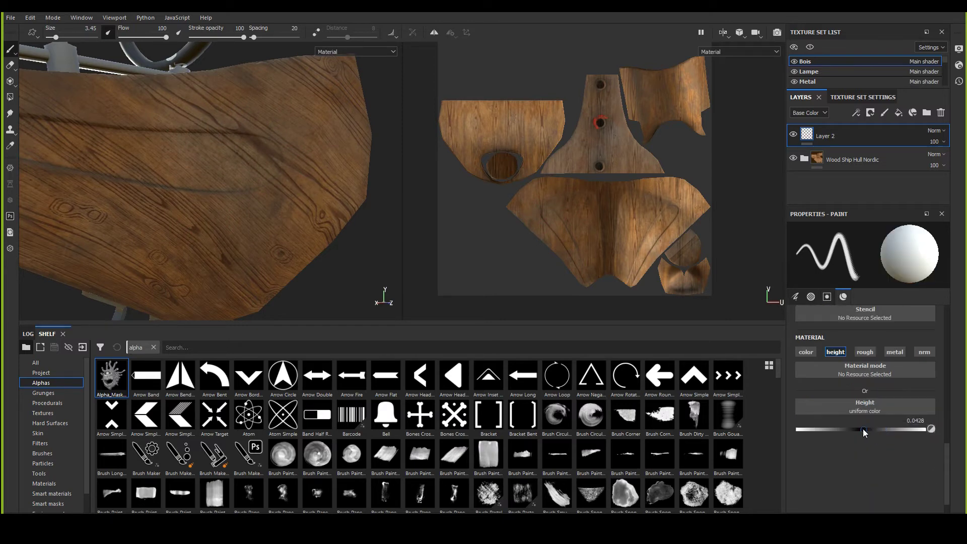
ctrl+right_drag(217, 177, 297, 176)
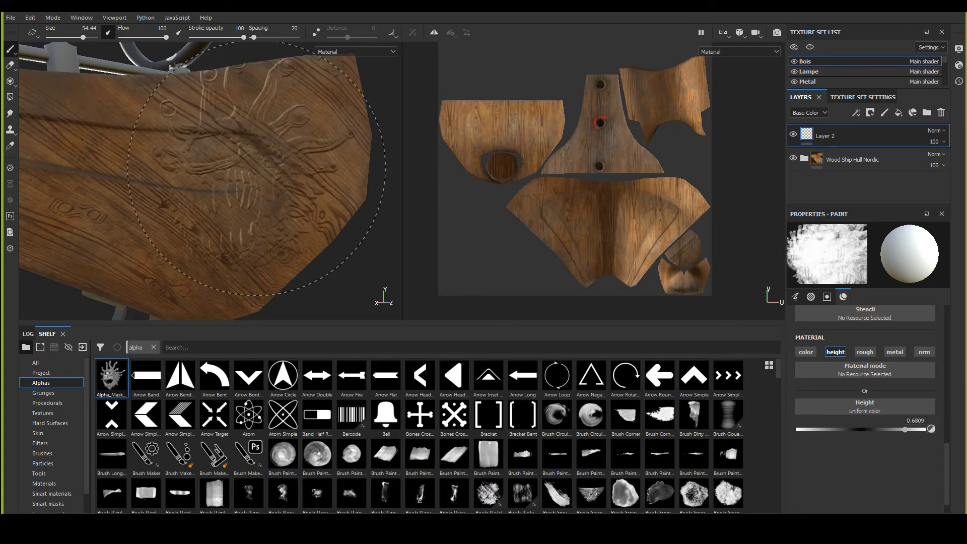
click(226, 165)
mouse_move(226, 165)
alt+mouse_down()
mouse_move(121, 179)
mouse_move(157, 229)
alt+mouse_up()
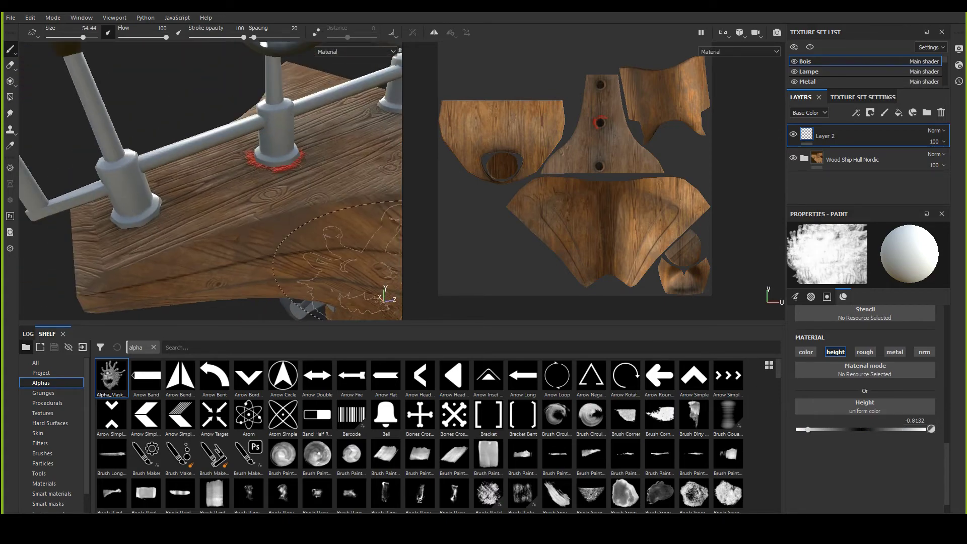
Step: With the height at -0.8132 and the brush size at about 18, stamp a small beholder engraving on the top plank between the posts
ctrl+right_drag(297, 259, 252, 241)
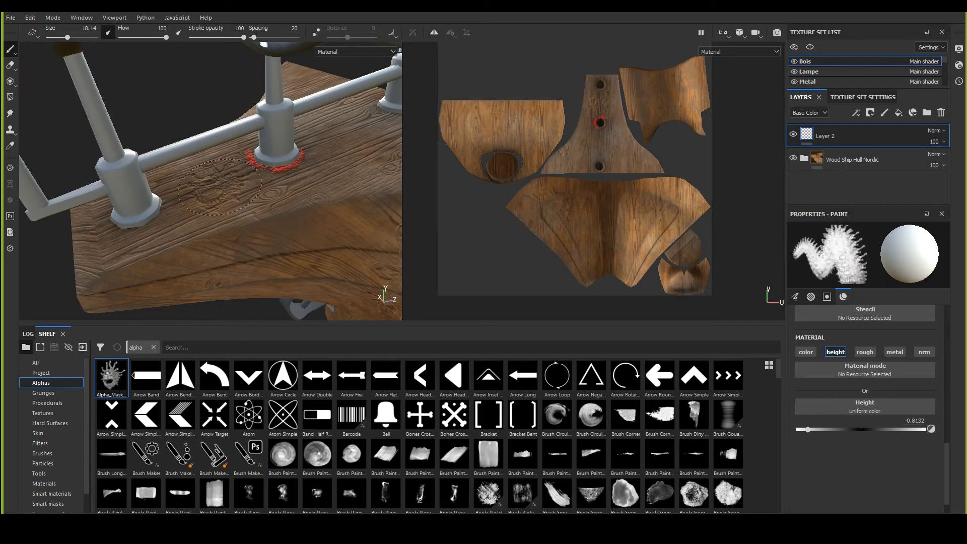
alt+right_drag(274, 184, 318, 211)
mouse_move(317, 212)
alt+mouse_down()
mouse_move(282, 221)
mouse_move(323, 211)
alt+mouse_up()
mouse_move(323, 210)
alt+right_down()
mouse_move(319, 201)
mouse_move(318, 221)
alt+right_up()
alt+drag(317, 222, 252, 212)
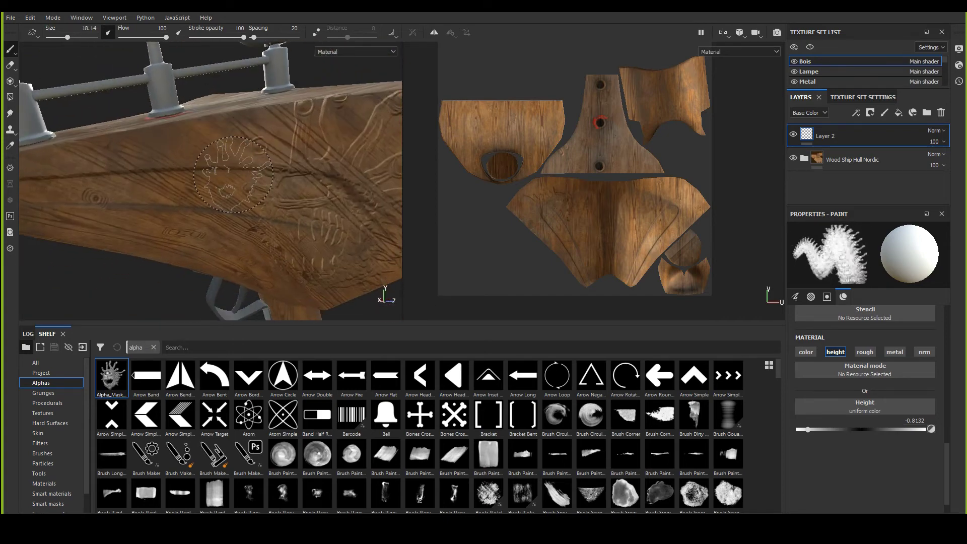
Step: Undo the beholder height stamps and clear the beholder image from the brush's alpha
key(ctrl+z)
scroll(869, 422, up, 5)
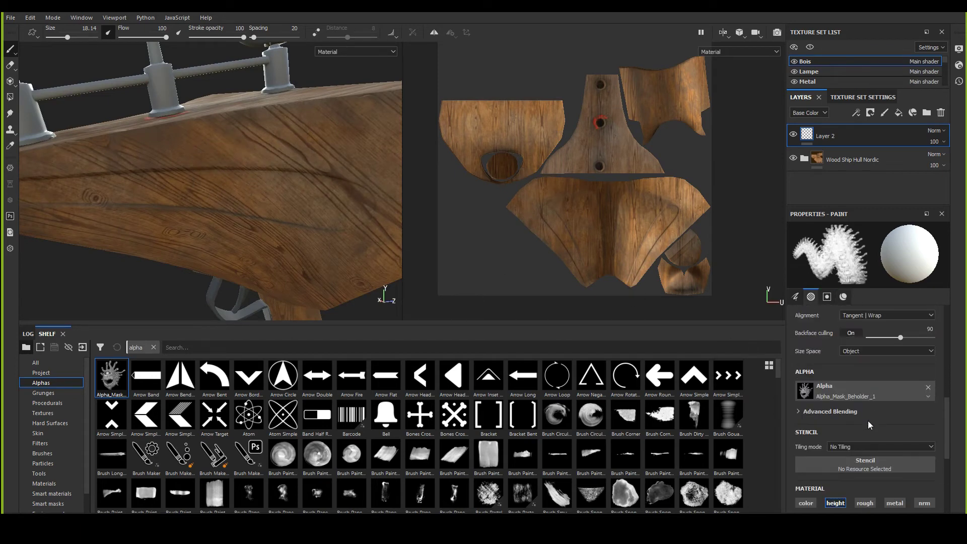
scroll(873, 439, down, 1)
alt+right_drag(352, 239, 370, 267)
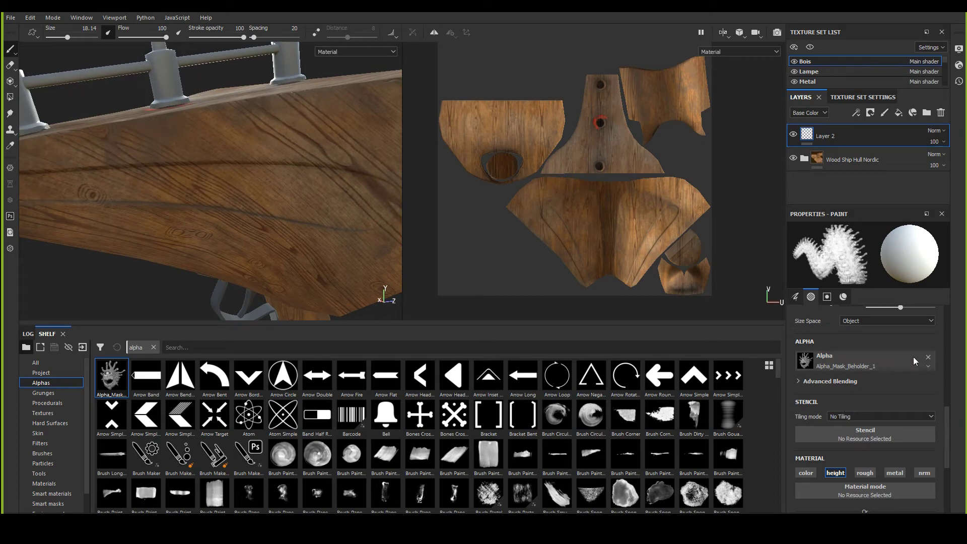
click(863, 358)
click(929, 356)
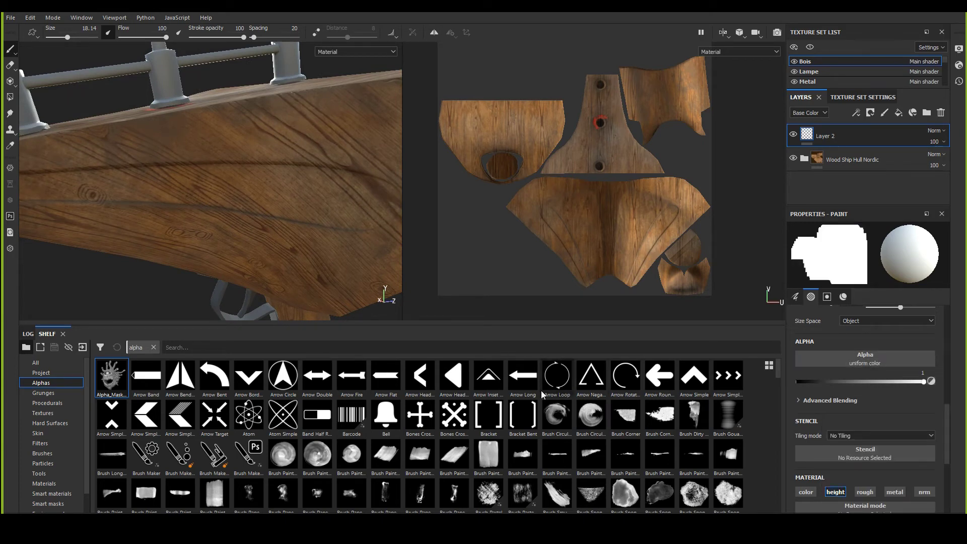
Step: Choose the Basic Soft brush preset and load Alpha_Mask_Beholder_1 as the brush's stencil
click(42, 453)
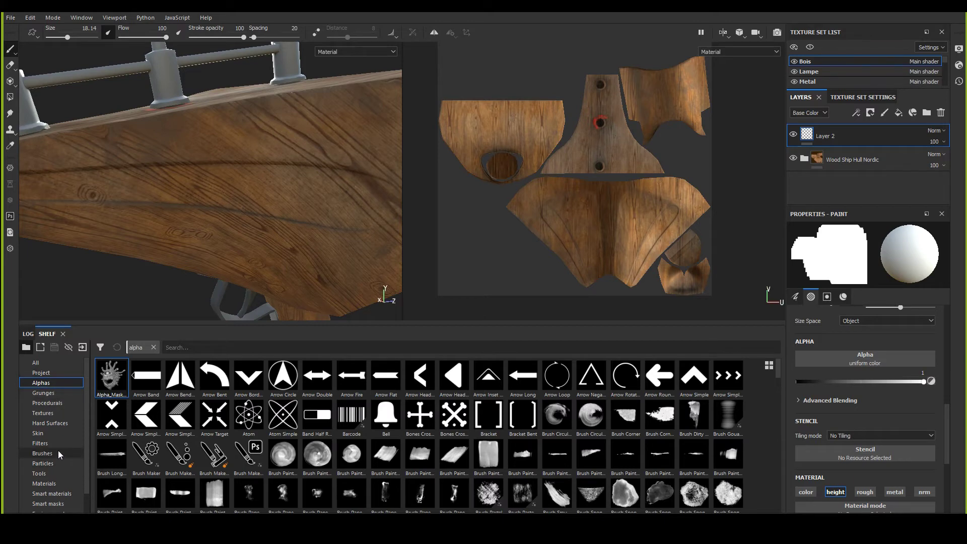
click(488, 377)
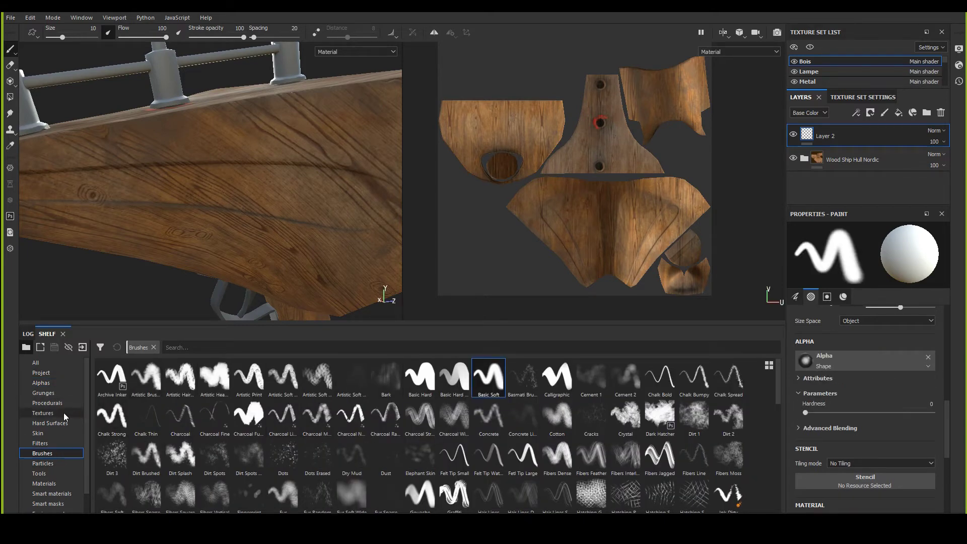
click(50, 383)
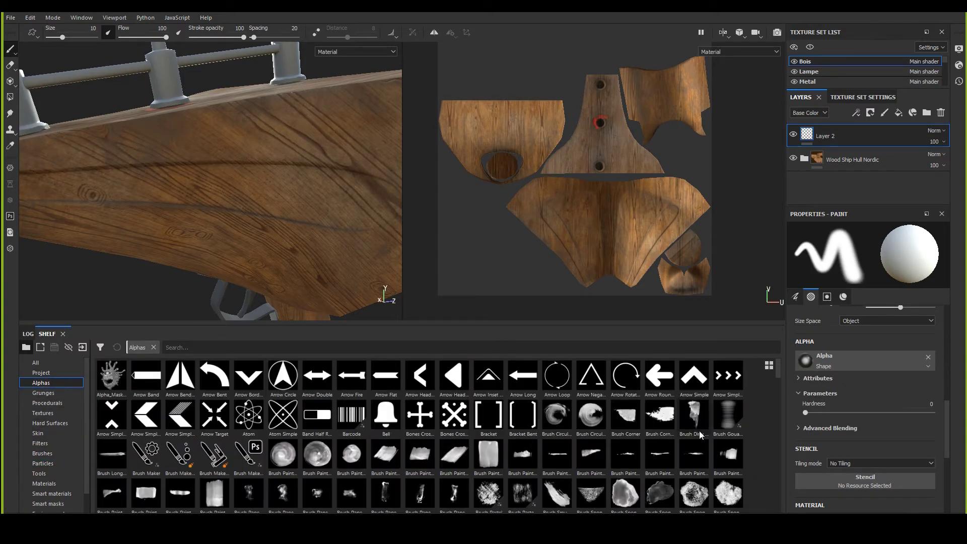
scroll(814, 430, down, 2)
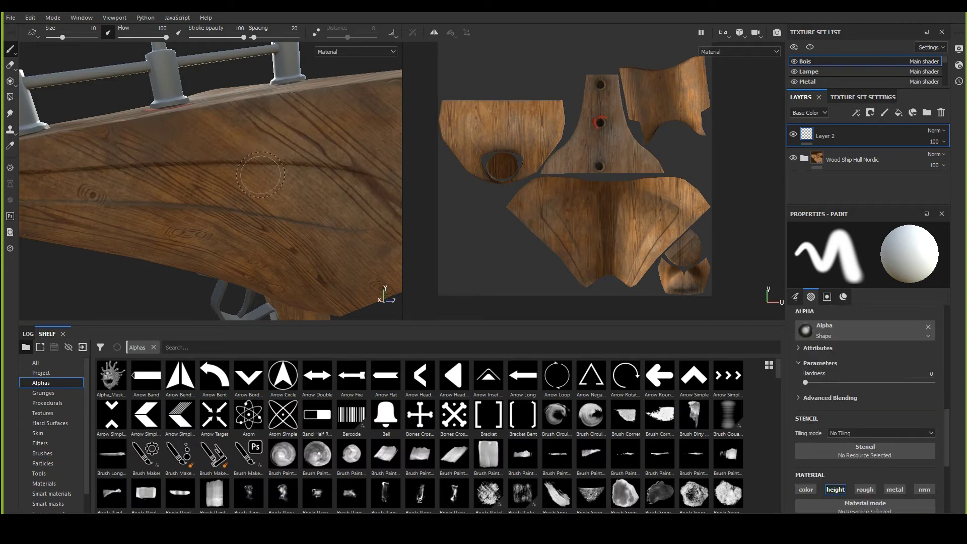
drag(112, 378, 873, 452)
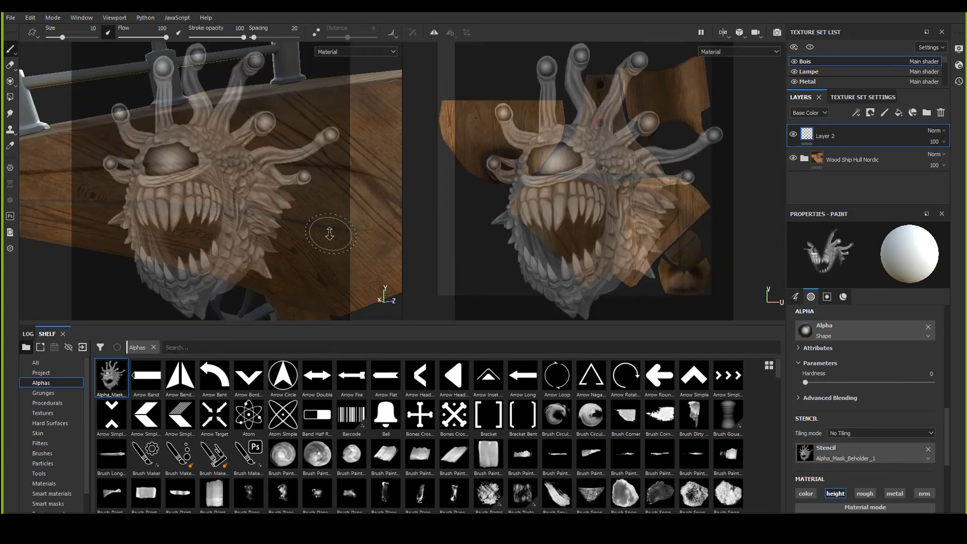
Step: Line up the flat wooden face beneath the beholder stencil and switch the brush from height to painting only color
mouse_move(330, 234)
alt+mouse_down()
mouse_move(87, 148)
mouse_move(224, 198)
mouse_move(190, 245)
mouse_move(186, 206)
alt+mouse_up()
alt+middle_drag(186, 206, 182, 166)
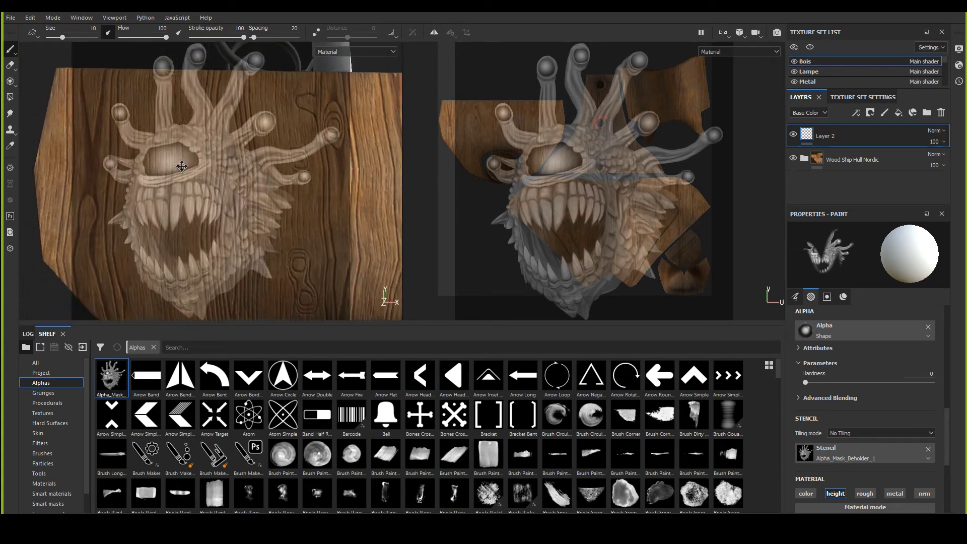
alt+right_drag(182, 166, 246, 232)
alt+middle_drag(246, 232, 260, 240)
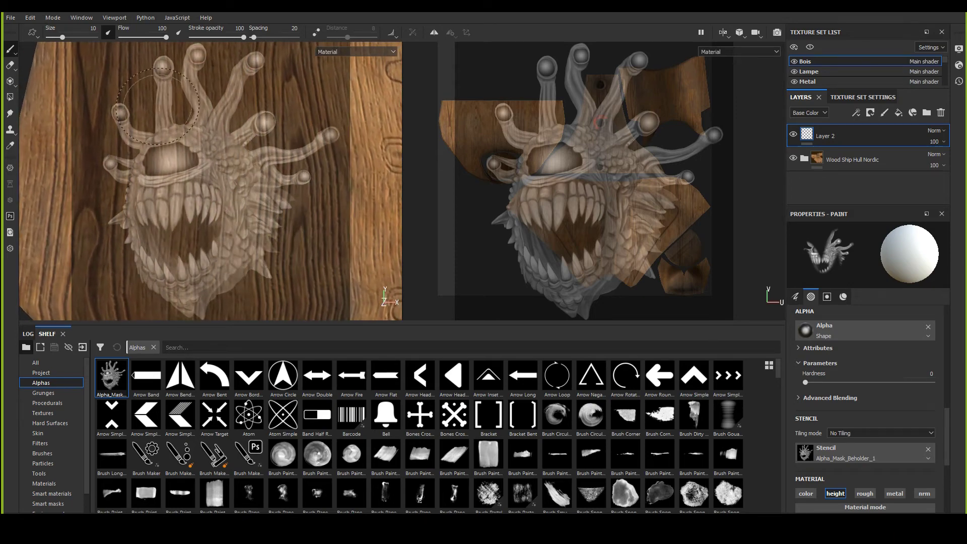
scroll(867, 401, down, 3)
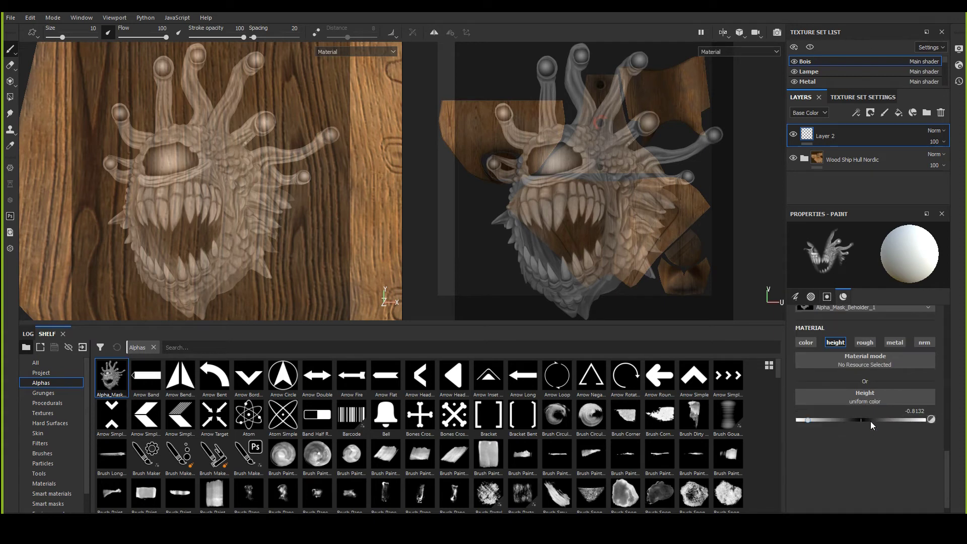
scroll(849, 405, down, 1)
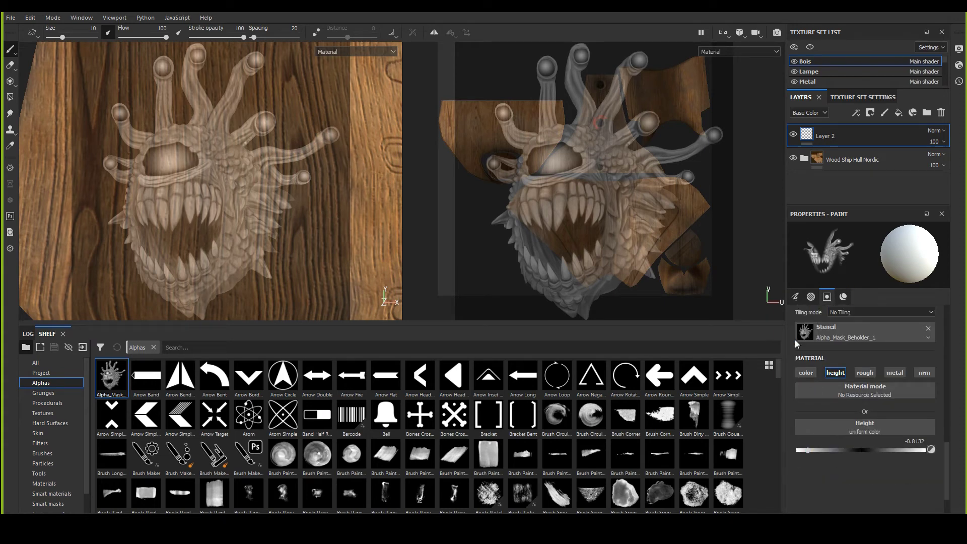
click(806, 372)
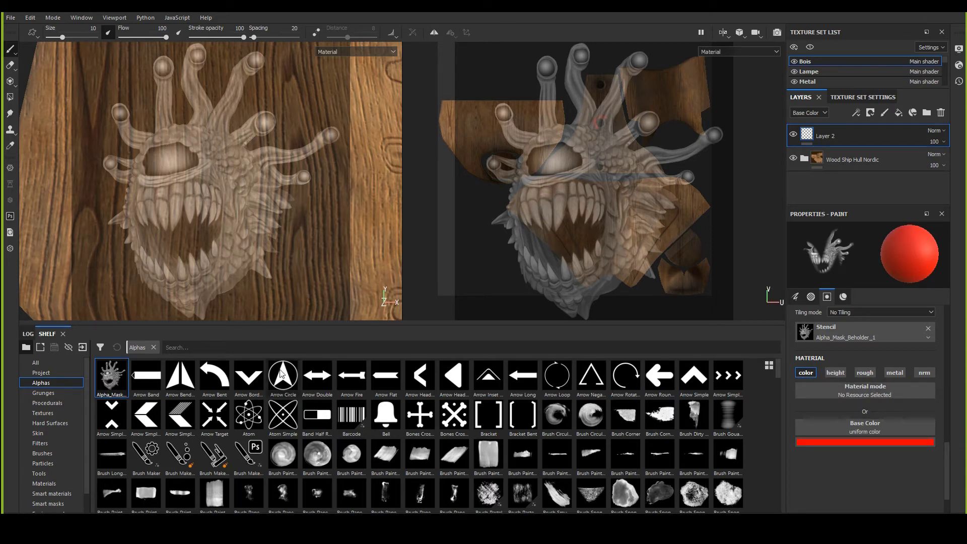
Step: Browse the brush presets and choose the soft gray Kyle's Real brush that uses Kyle Brush Presets alpha 40
click(43, 453)
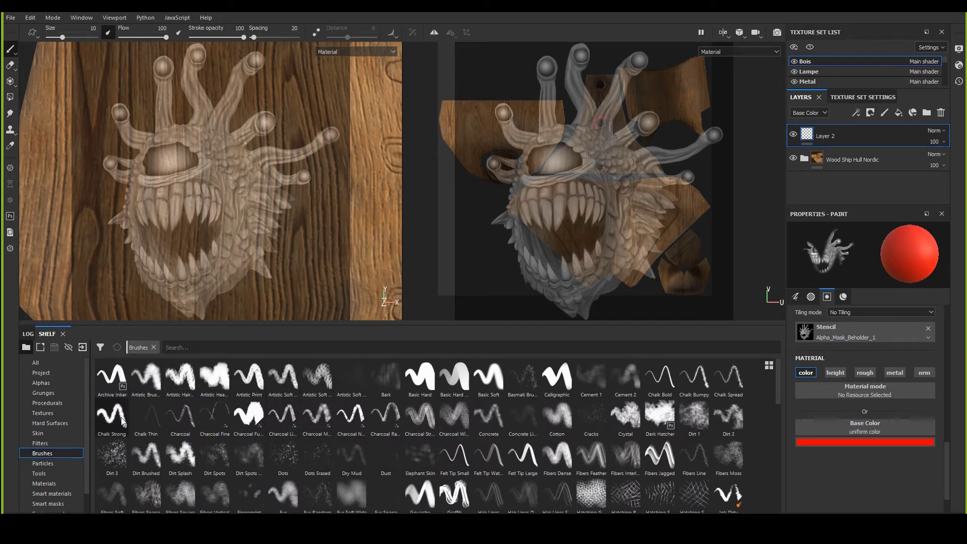
scroll(533, 433, down, 3)
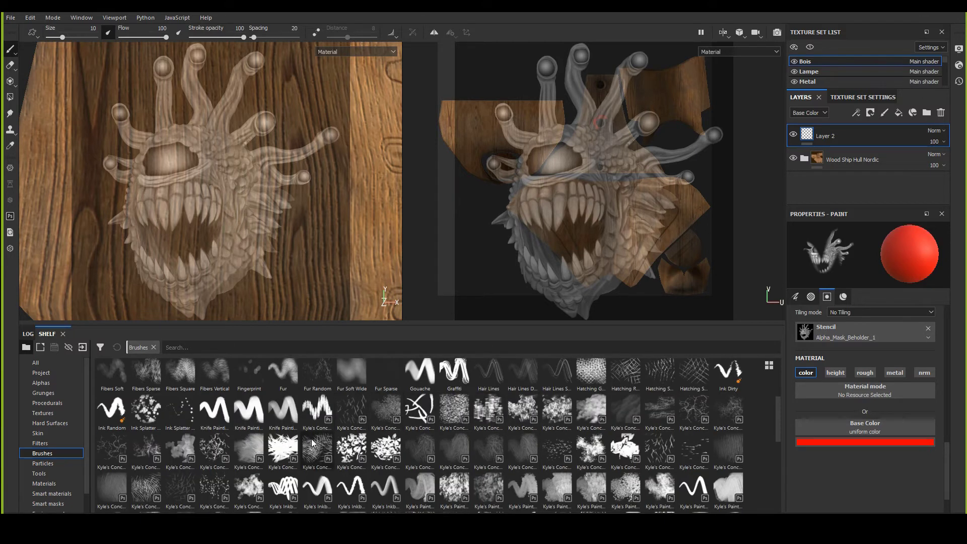
scroll(247, 450, down, 3)
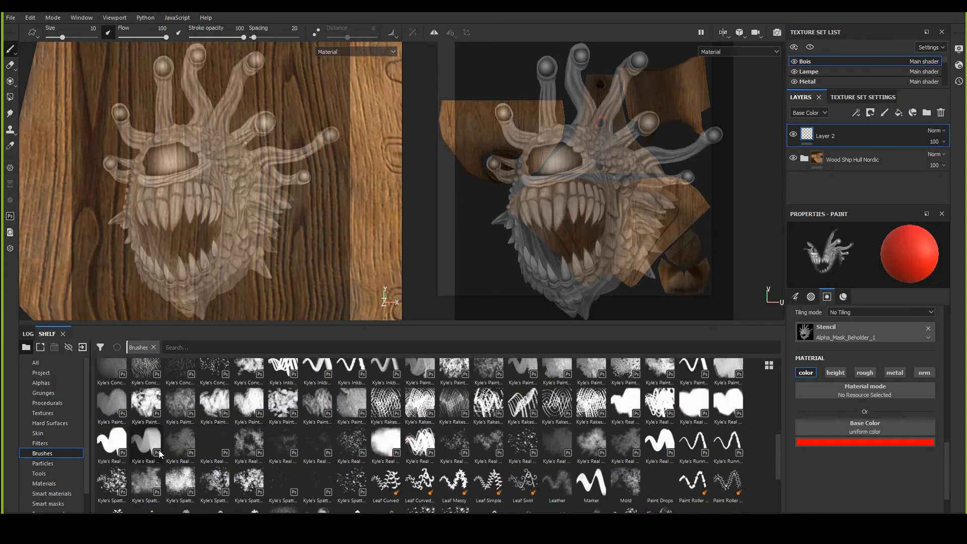
scroll(294, 460, down, 3)
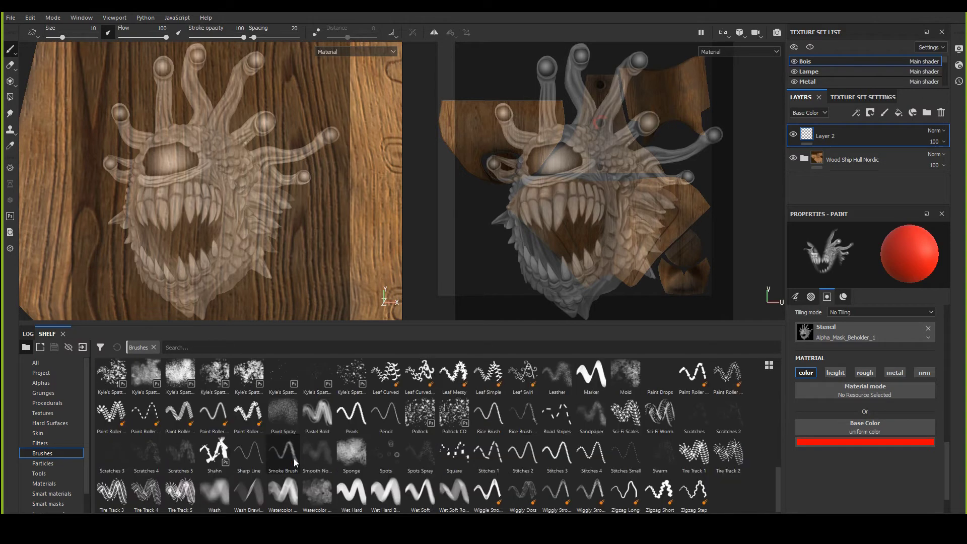
scroll(294, 459, up, 3)
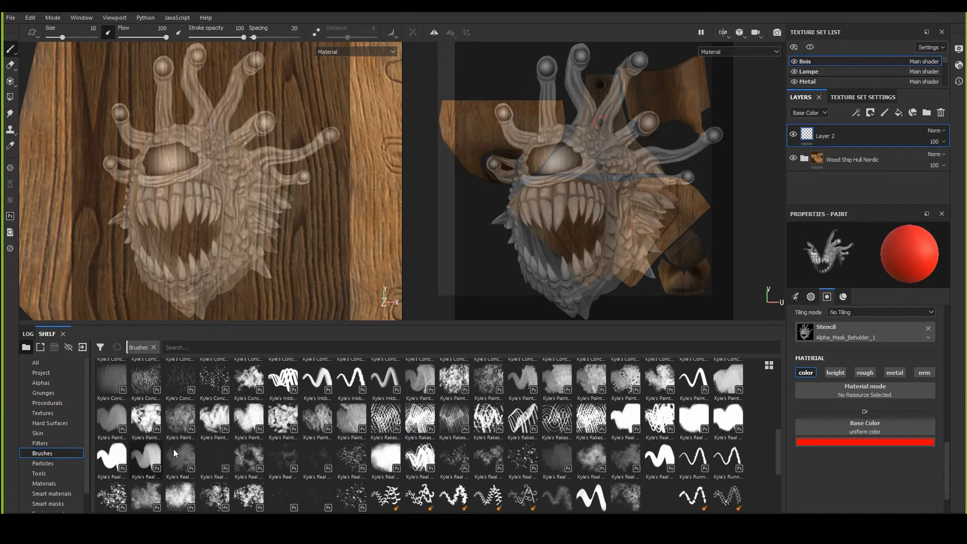
click(145, 461)
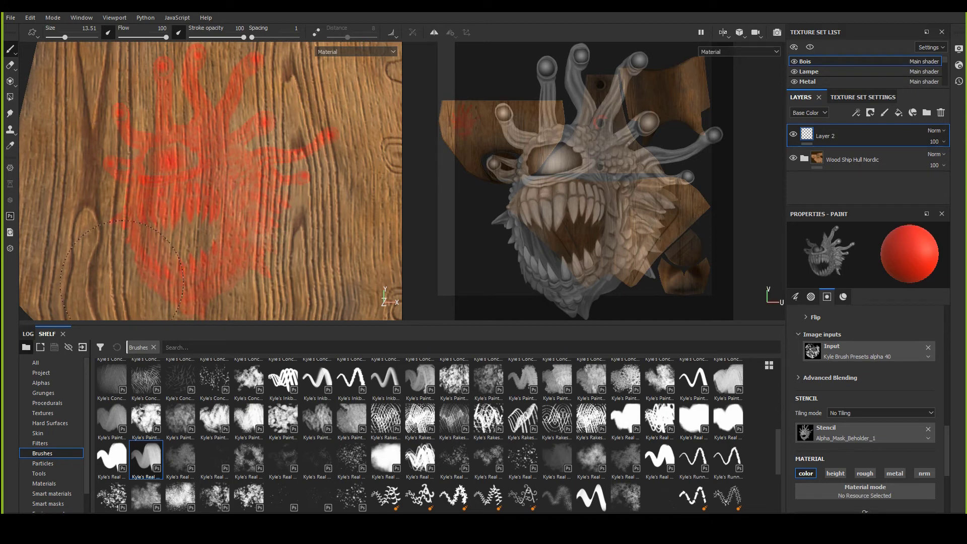
Step: Paint red through the beholder stencil over the wooden faces from several viewing angles
key(s)
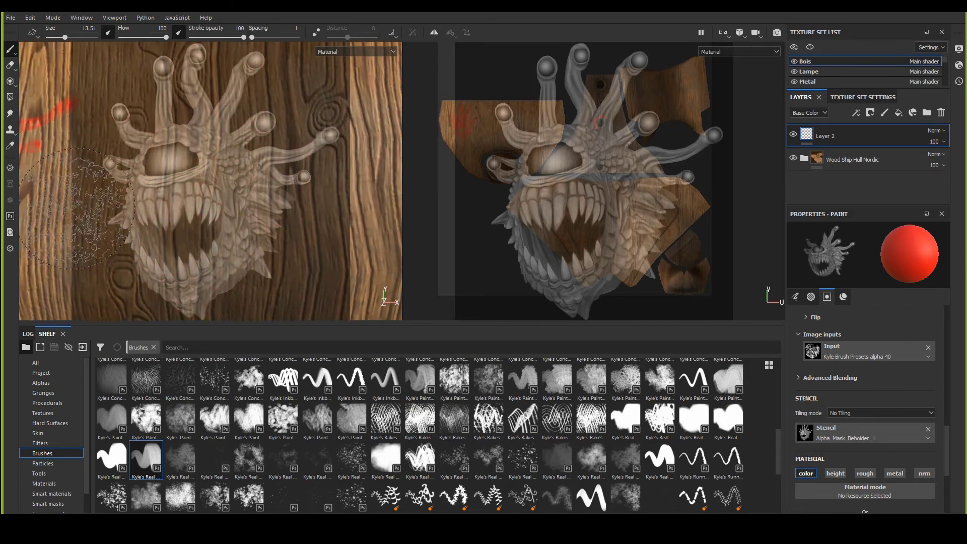
scroll(75, 207, down, 3)
key(s)
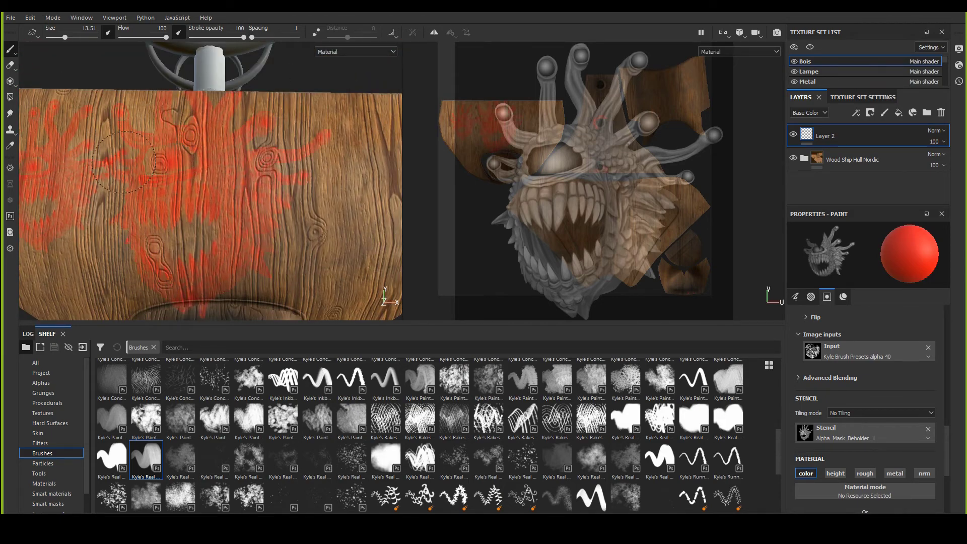
key(s)
drag(204, 293, 62, 216)
scroll(175, 216, up, 3)
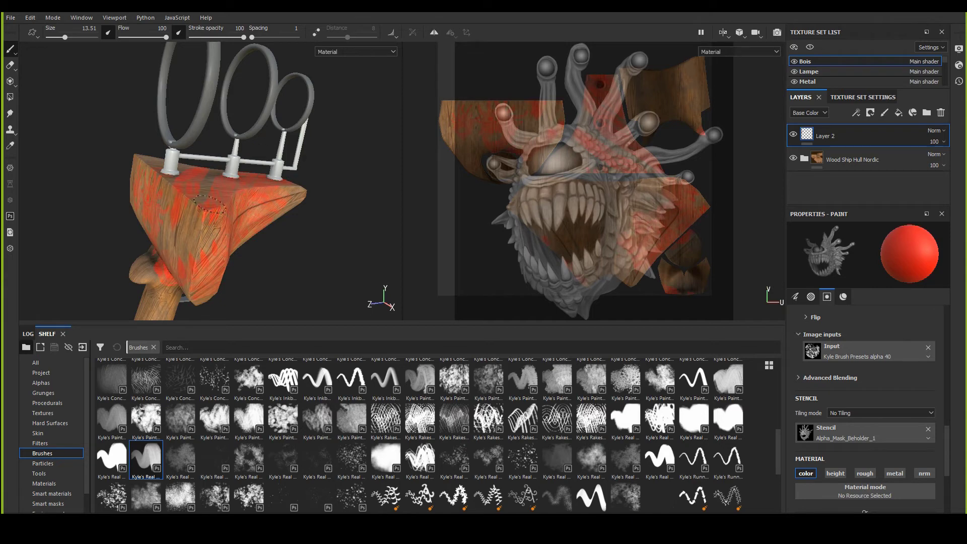
key(s)
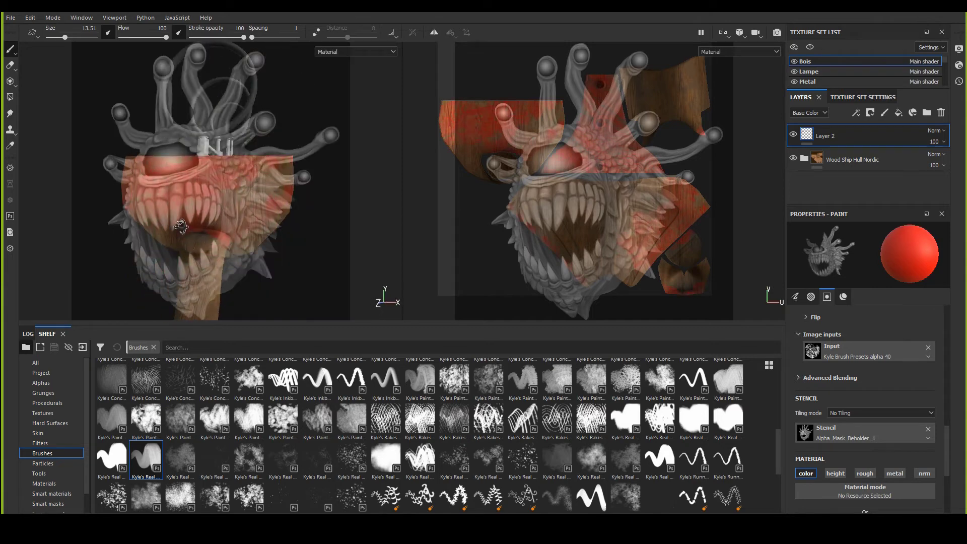
Step: Clear the image input of the Kyle brush's alpha and switch back to the Basic Soft brush preset
scroll(820, 376, up, 3)
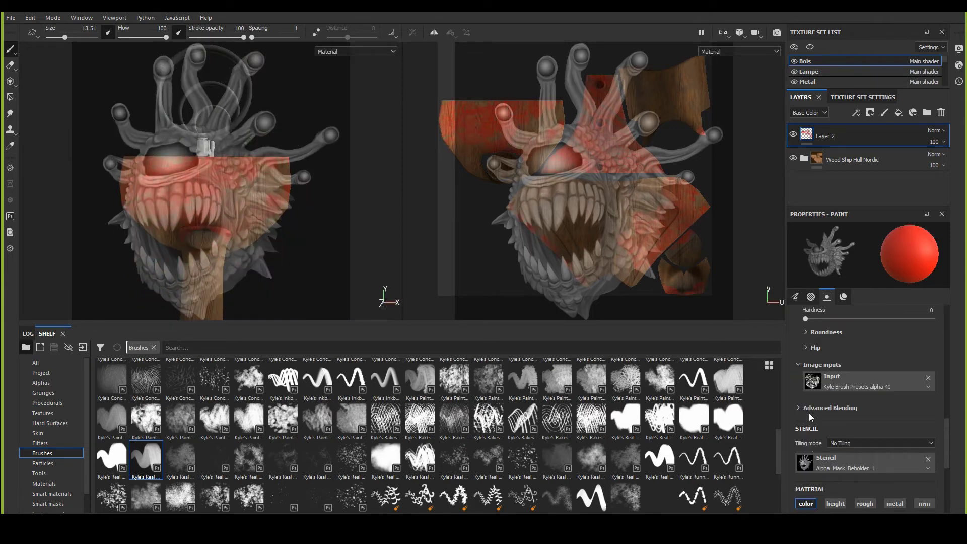
click(928, 408)
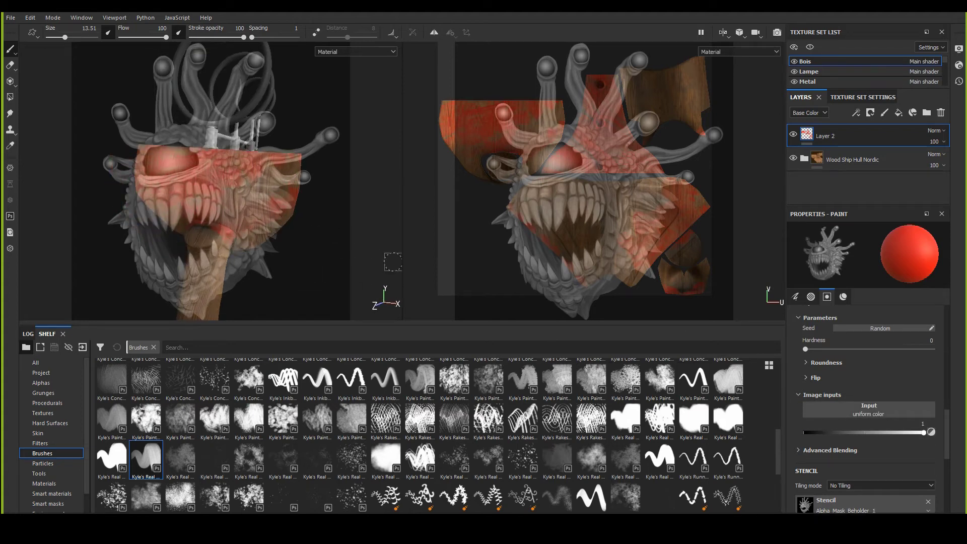
scroll(845, 413, up, 2)
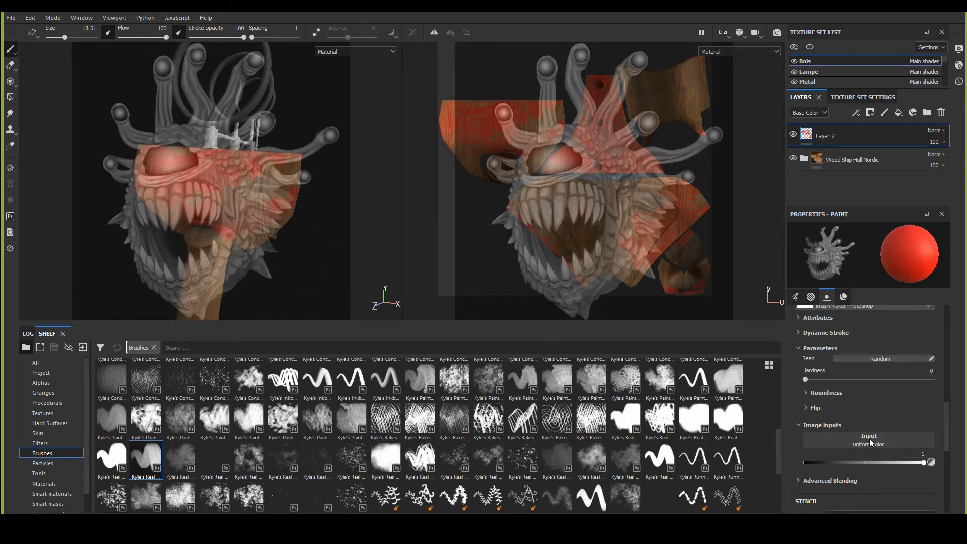
scroll(863, 431, up, 2)
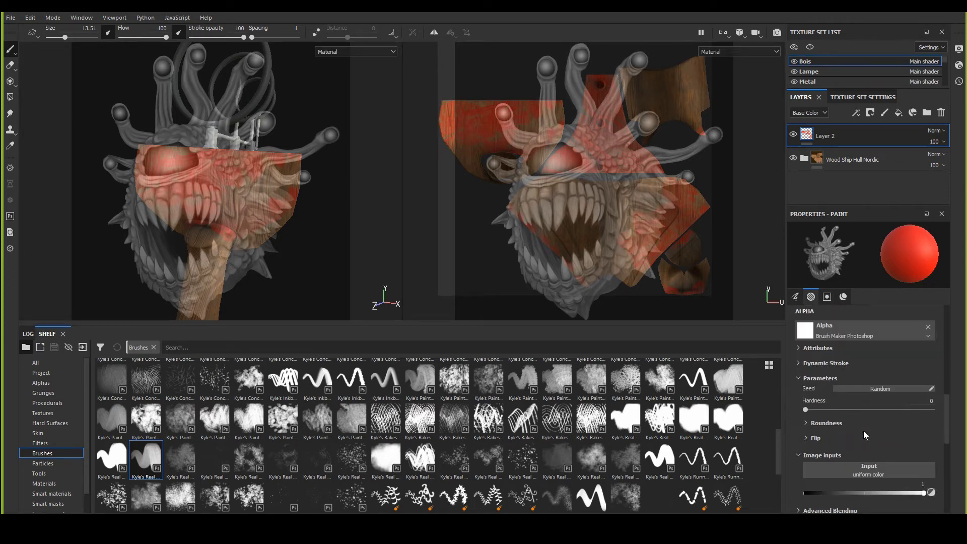
scroll(863, 431, up, 4)
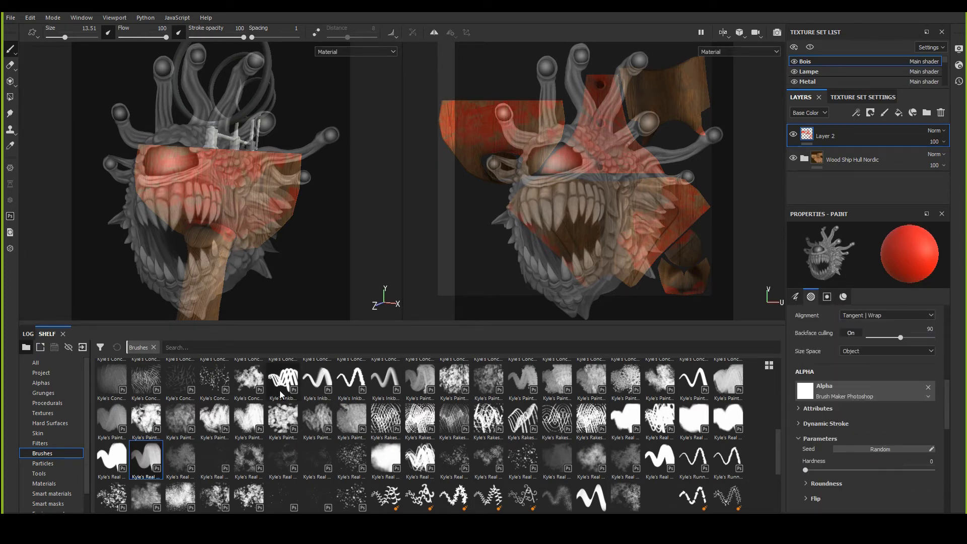
scroll(280, 395, up, 10)
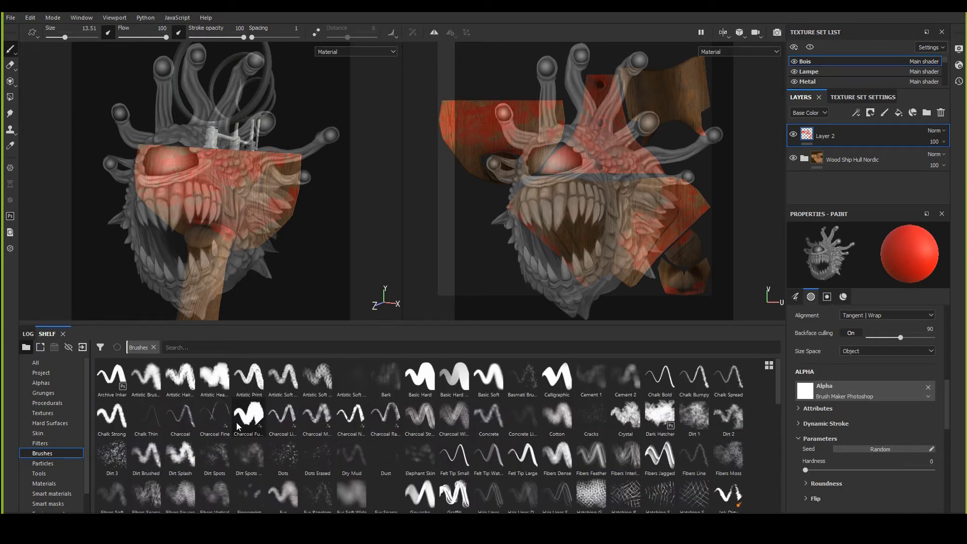
click(461, 384)
click(488, 377)
Step: Remove Alpha_Mask_Beholder_1 from the brush's stencil and undo the red stencil painting on the wood
scroll(873, 436, down, 5)
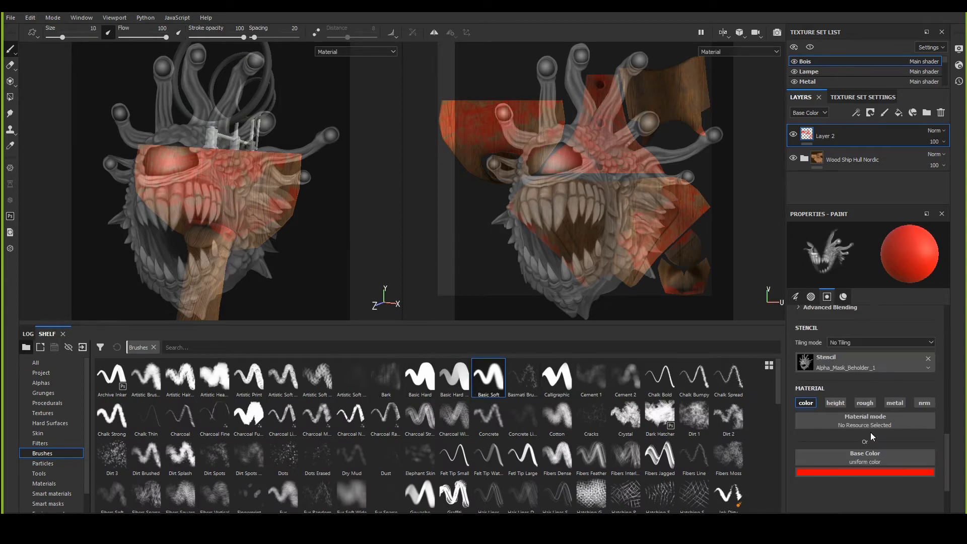
click(929, 358)
mouse_move(237, 191)
alt+mouse_down()
mouse_move(214, 186)
mouse_move(294, 194)
alt+mouse_up()
key(ctrl+z)
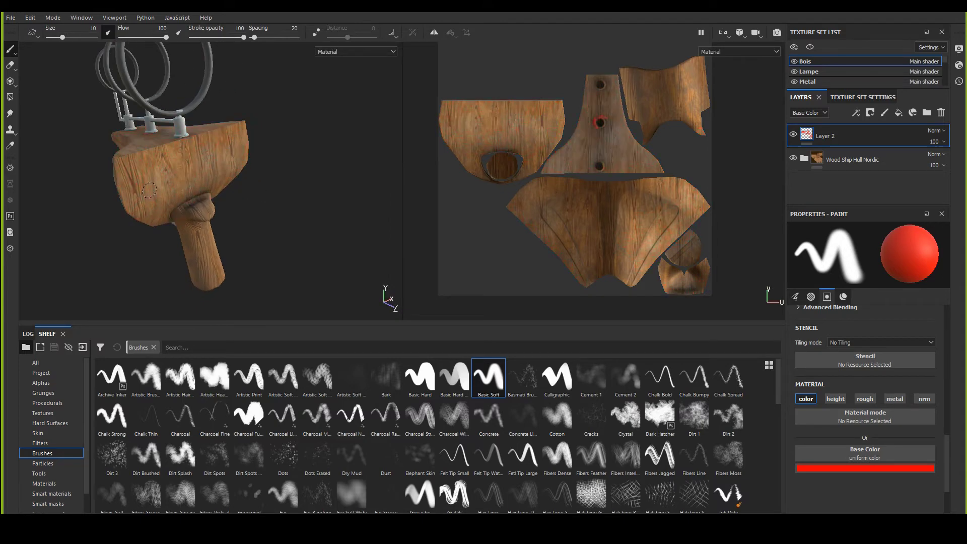
Step: Try a looping red Basic Soft stroke on the side of the wooden body and undo it
alt+drag(149, 190, 246, 194)
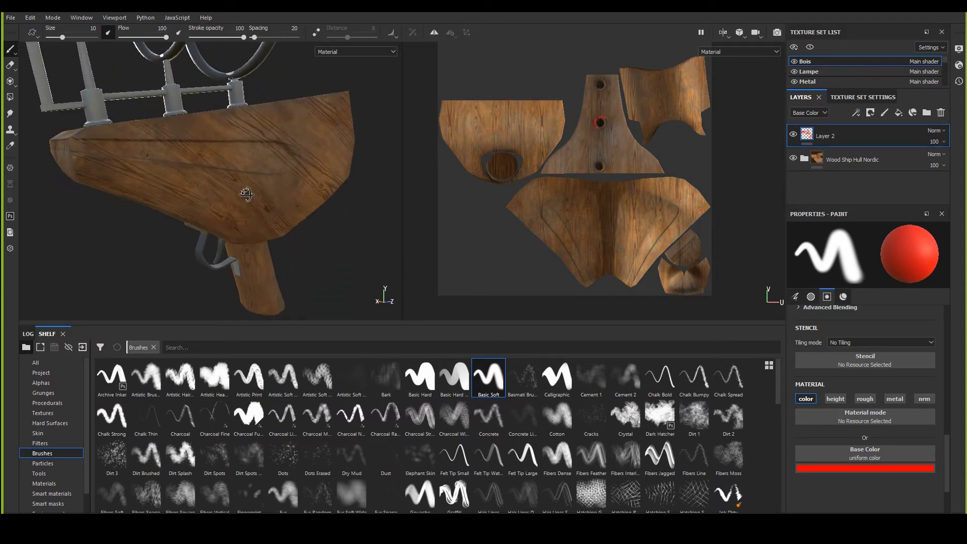
scroll(873, 388, up, 2)
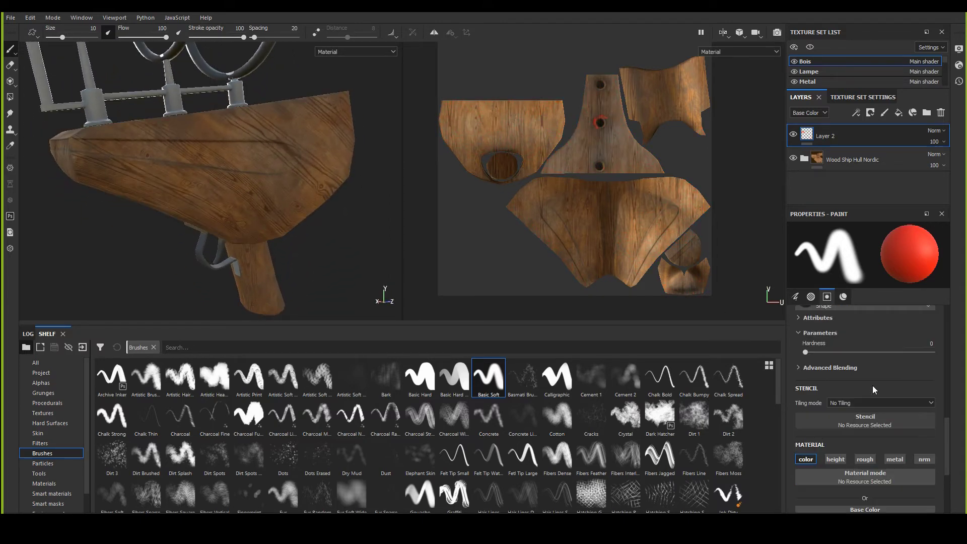
scroll(874, 389, down, 3)
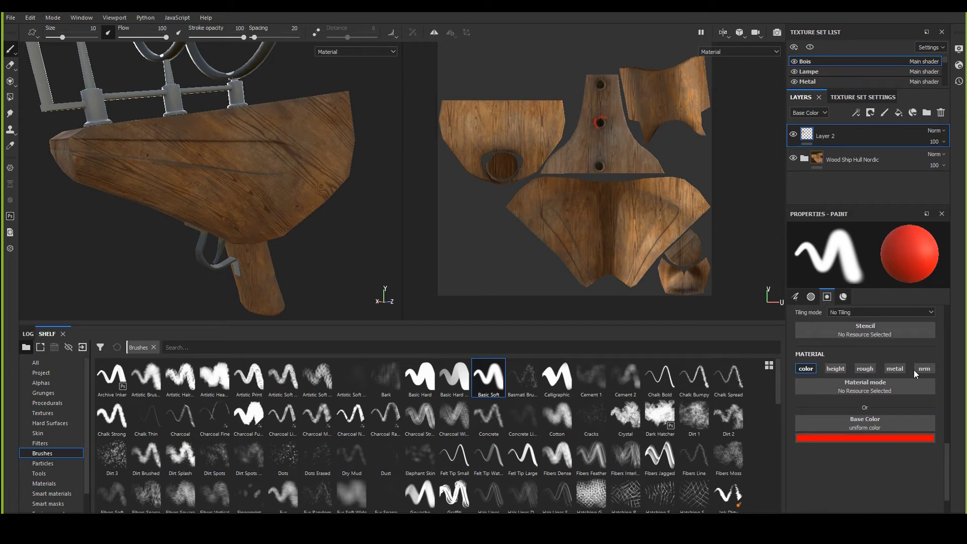
scroll(272, 205, up, 3)
mouse_move(298, 112)
mouse_down()
mouse_move(126, 217)
mouse_move(335, 126)
mouse_up()
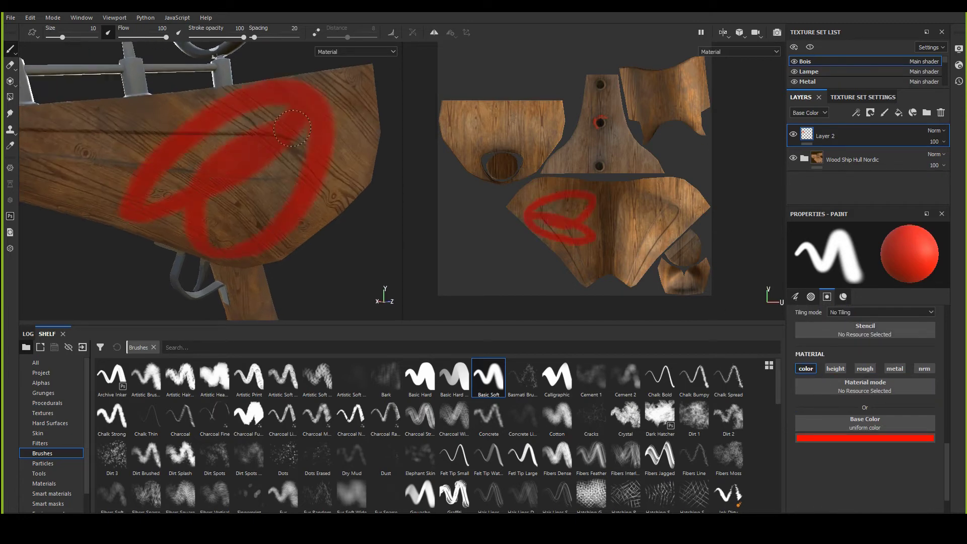
key(ctrl+z)
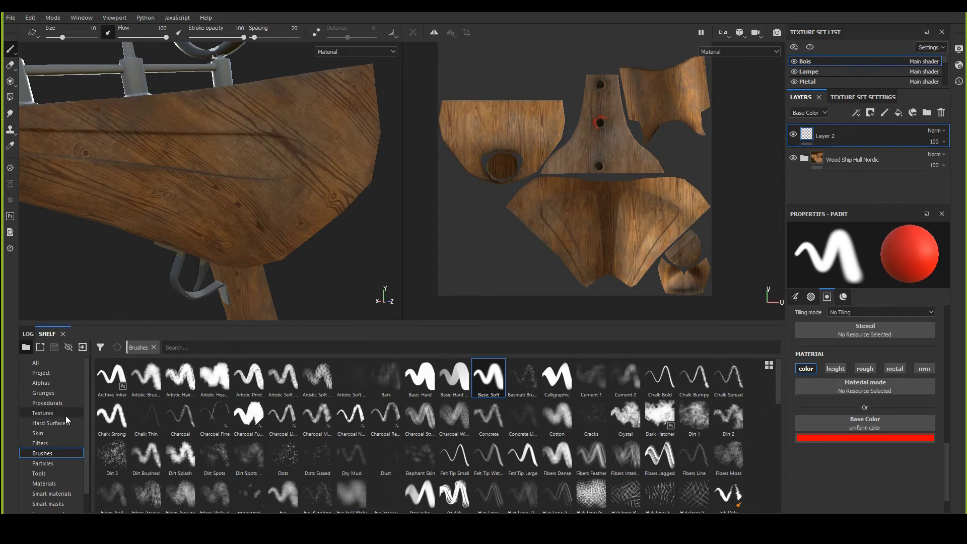
Step: Show the materials library and switch the brush's height channel on and back off
scroll(86, 467, down, 1)
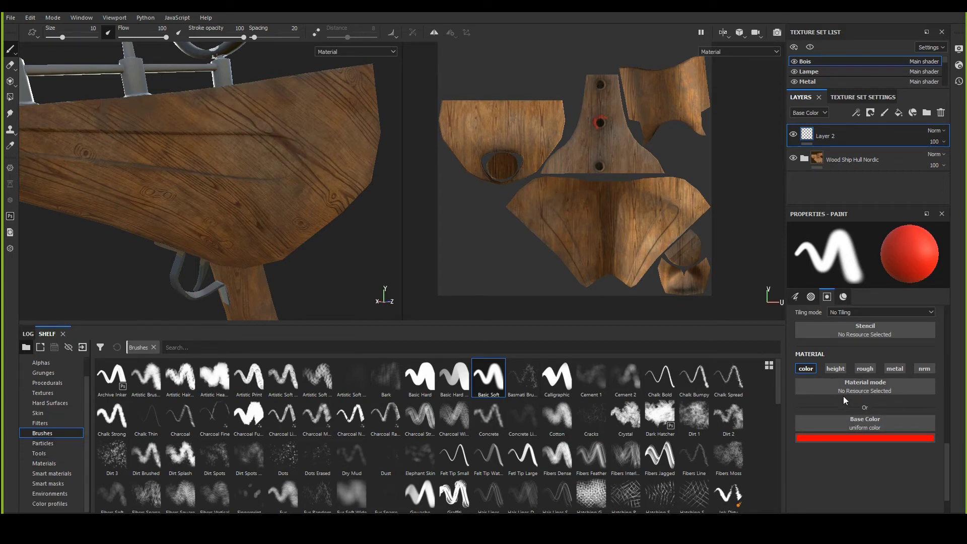
click(47, 464)
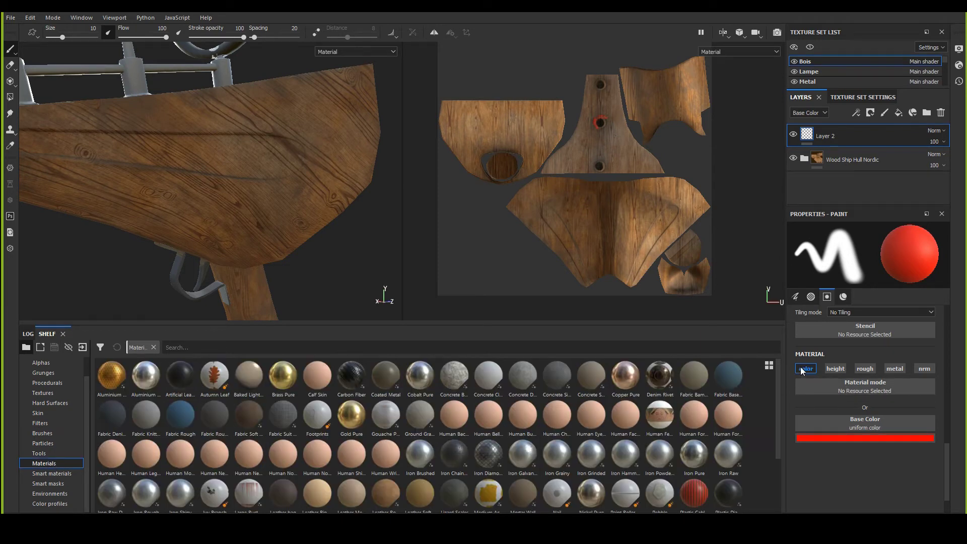
click(834, 369)
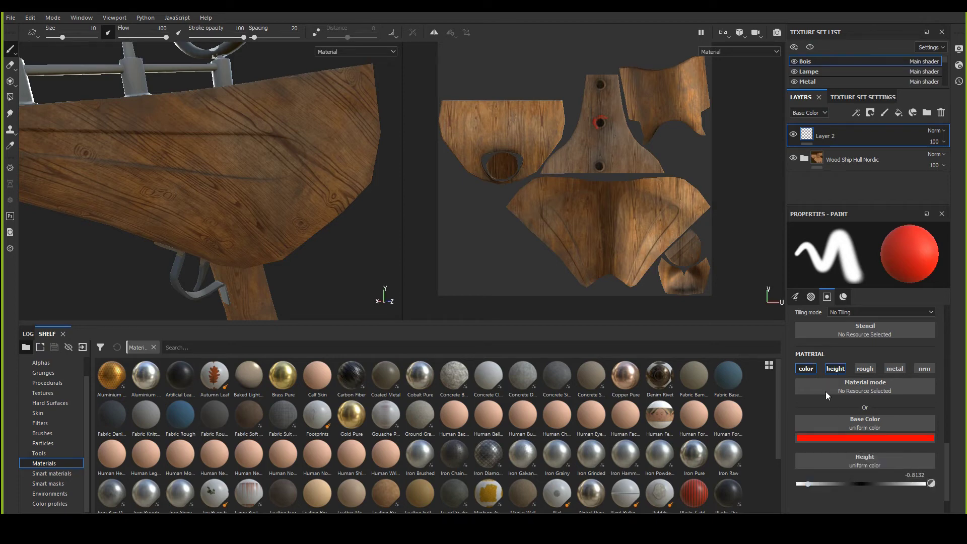
click(837, 369)
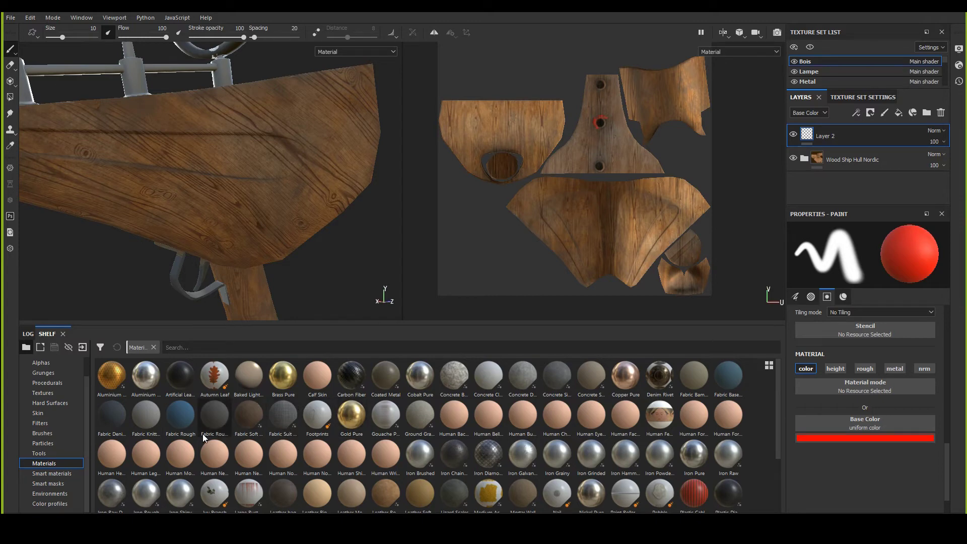
Step: Load the blue glossy plastic material from the library into the brush's material
mouse_move(204, 439)
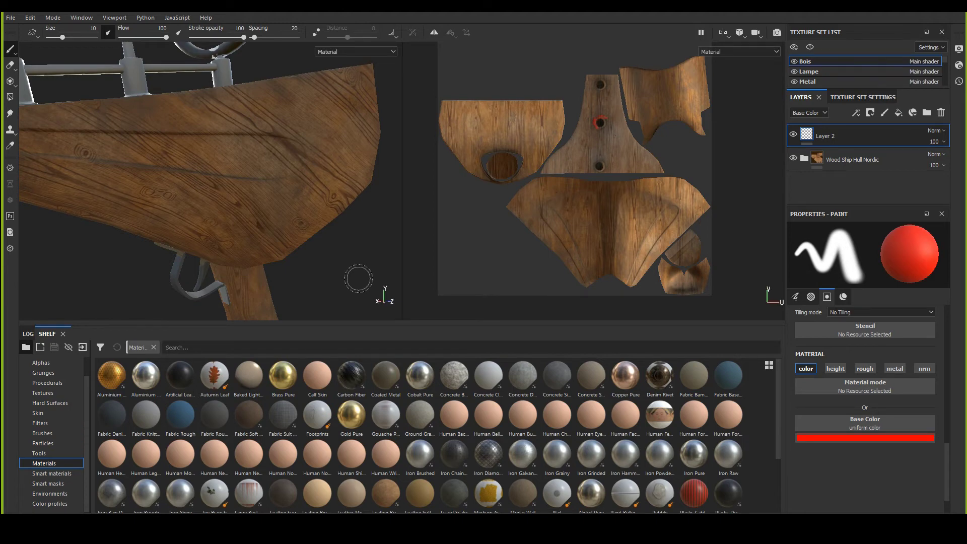
scroll(385, 418, down, 2)
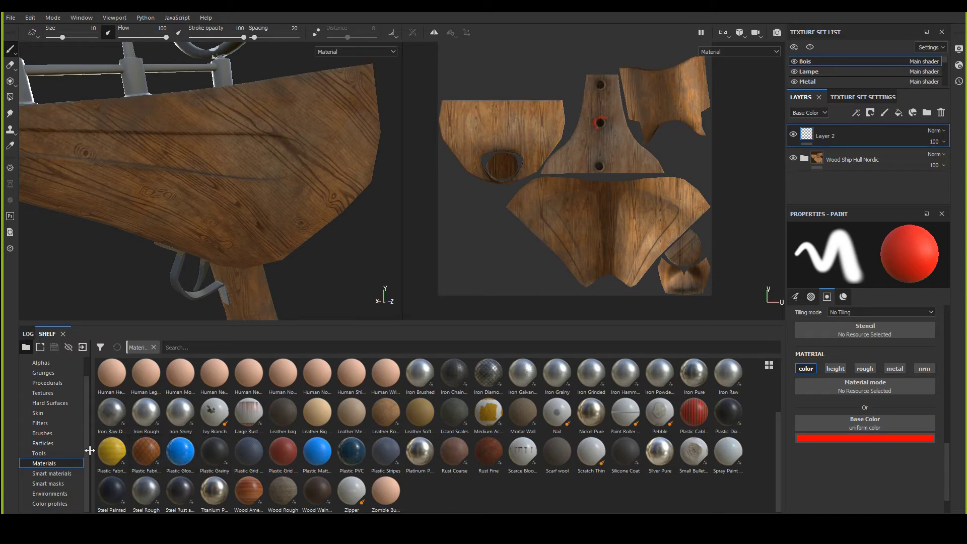
mouse_move(176, 456)
mouse_down()
mouse_move(372, 423)
mouse_move(847, 401)
mouse_move(859, 386)
mouse_move(814, 385)
mouse_move(914, 383)
mouse_move(814, 385)
mouse_move(882, 384)
mouse_up()
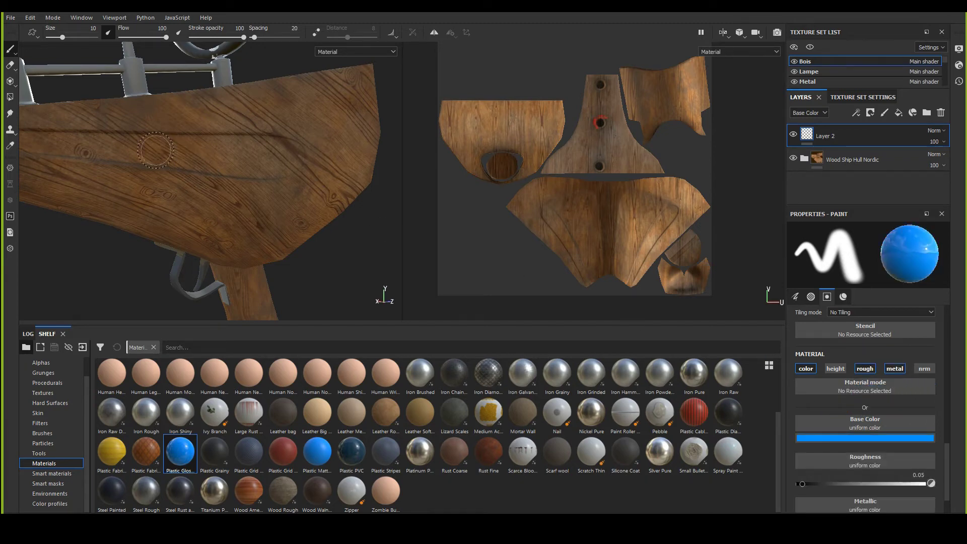
Step: Paint blue glossy plastic strokes across the side of the wooden body, inspect the surface up close, and undo them
mouse_move(155, 149)
mouse_down()
mouse_move(282, 134)
mouse_move(277, 157)
mouse_up()
mouse_move(189, 198)
mouse_down()
mouse_move(213, 230)
mouse_move(179, 171)
mouse_up()
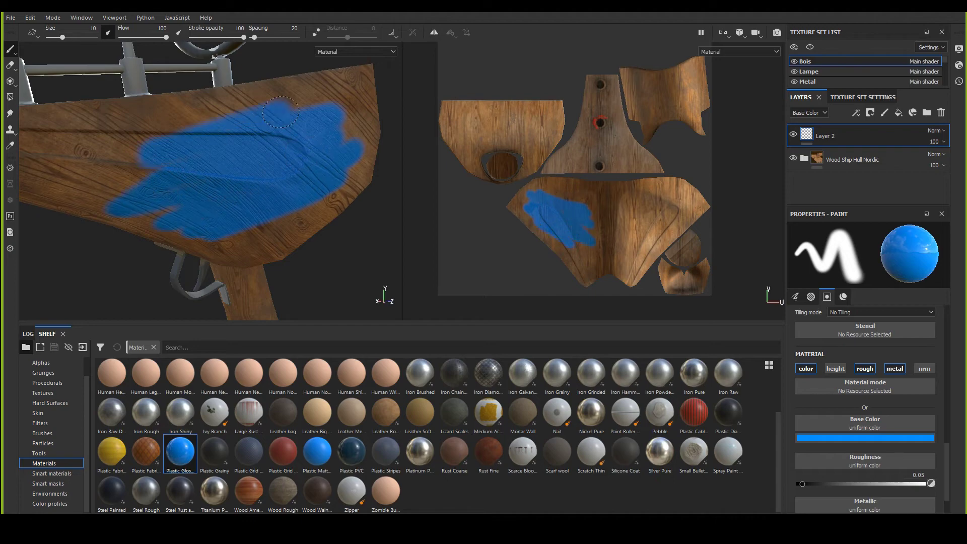
mouse_move(338, 263)
alt+mouse_down()
mouse_move(358, 242)
mouse_move(343, 196)
mouse_move(160, 249)
mouse_move(319, 245)
alt+mouse_up()
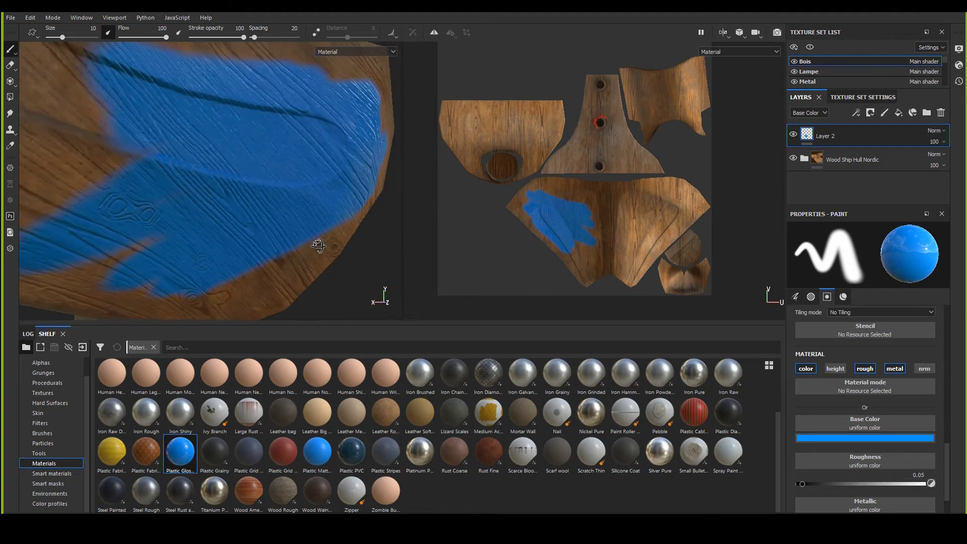
key(ctrl+z)
key(ctrl+z)
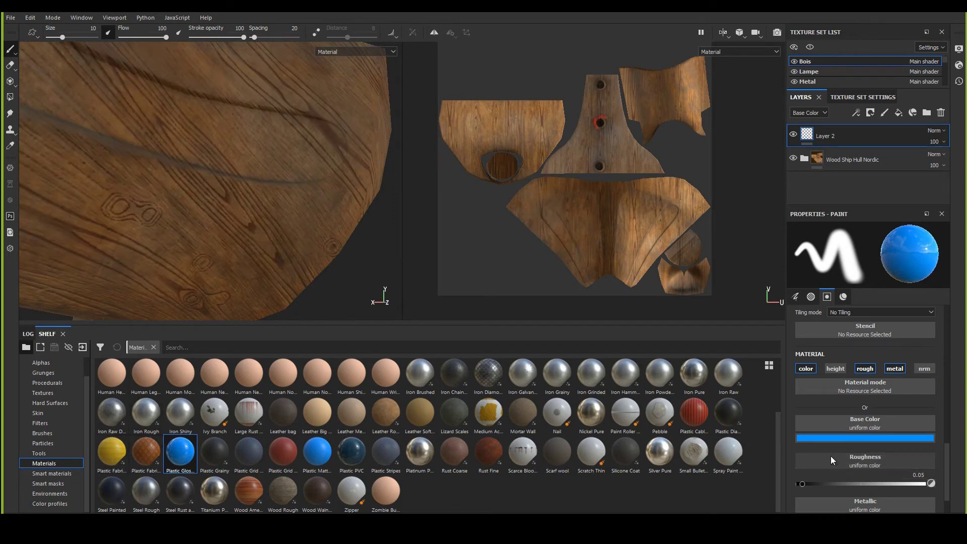
Step: Load the yellow Plastic Fabric Bands material from the library into the brush's material
scroll(899, 470, down, 1)
scroll(899, 470, up, 1)
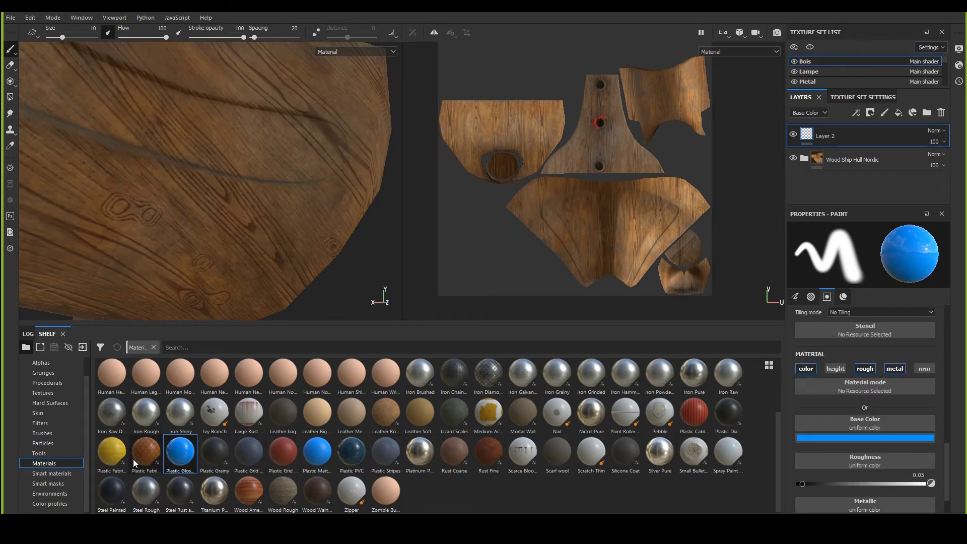
drag(111, 451, 835, 389)
drag(764, 383, 848, 385)
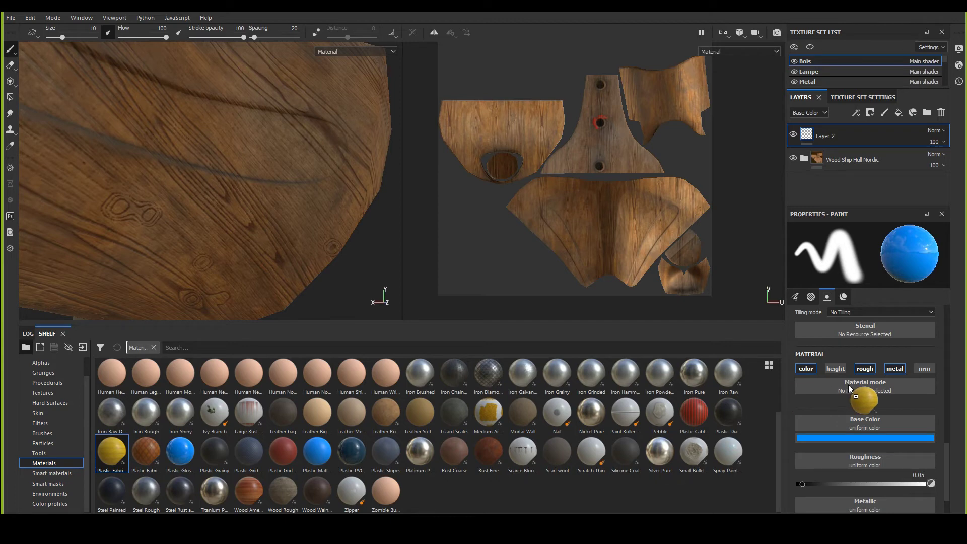
Step: Try a Plastic Fabric Bands stroke on the side of the wooden body and undo it
mouse_move(312, 108)
mouse_down()
mouse_move(164, 190)
mouse_move(287, 76)
mouse_move(86, 61)
mouse_move(368, 151)
mouse_move(333, 194)
mouse_move(338, 217)
mouse_move(262, 185)
mouse_move(151, 194)
mouse_up()
scroll(57, 178, down, 5)
alt+drag(56, 178, 213, 240)
key(ctrl+z)
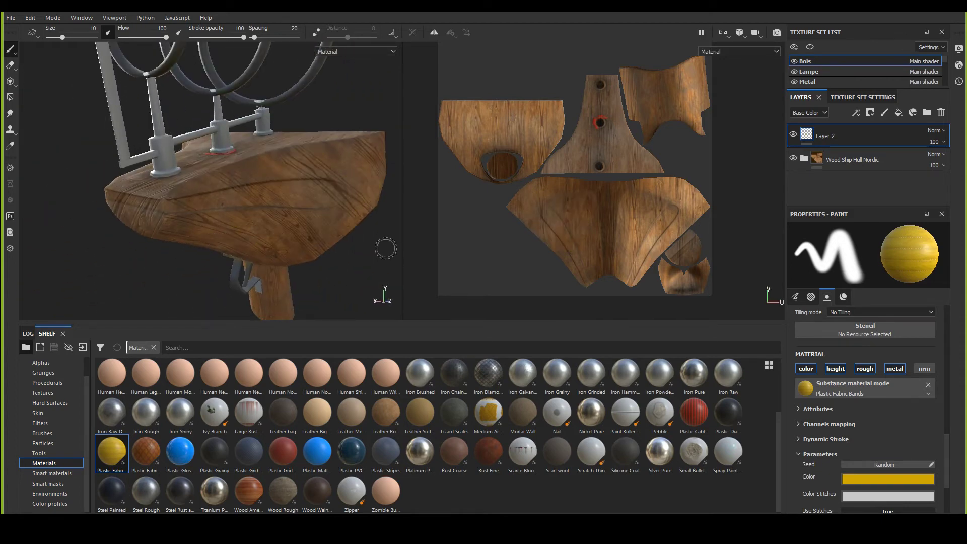
Step: Clear the fabric material from the brush and paint plain grey strokes across the side of the wooden body
click(927, 384)
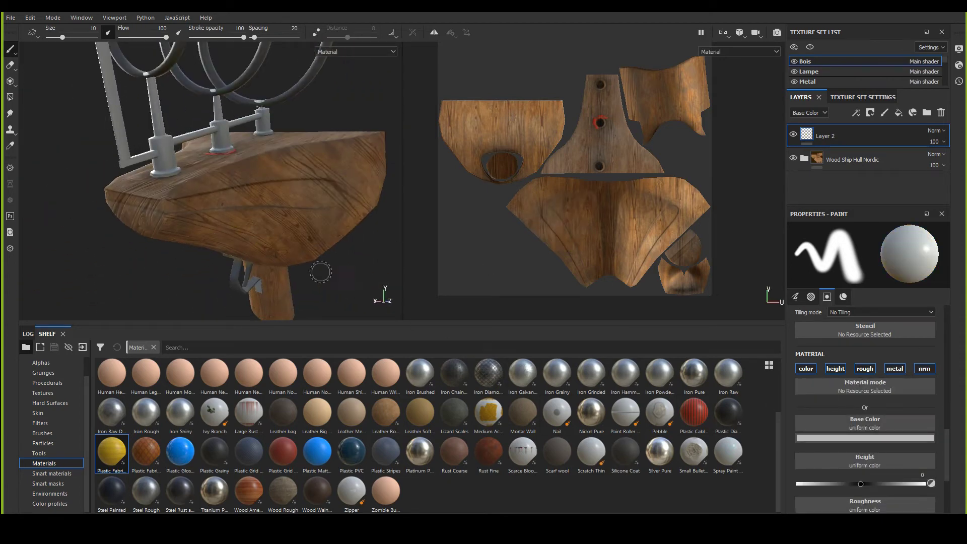
alt+drag(321, 272, 253, 221)
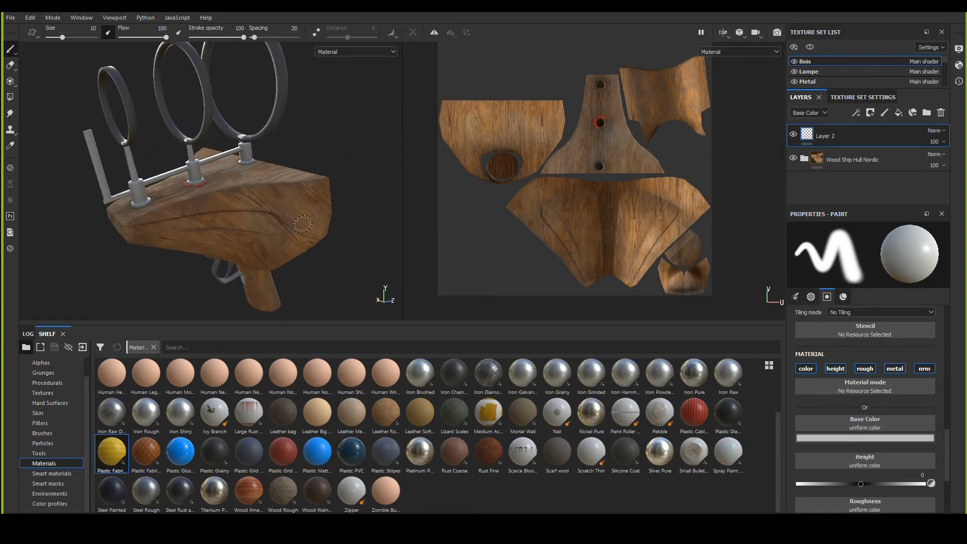
scroll(317, 190, up, 3)
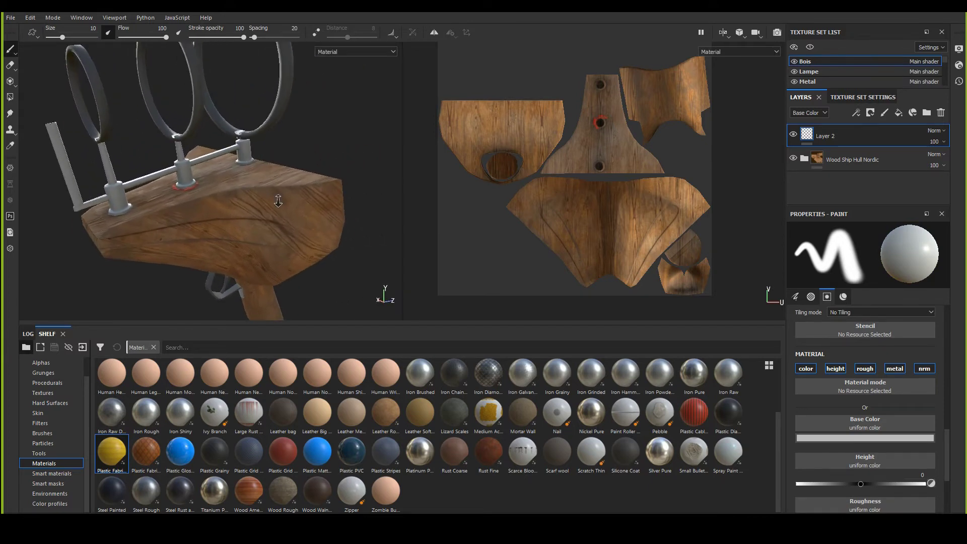
scroll(866, 421, up, 3)
scroll(866, 421, down, 4)
scroll(867, 421, down, 2)
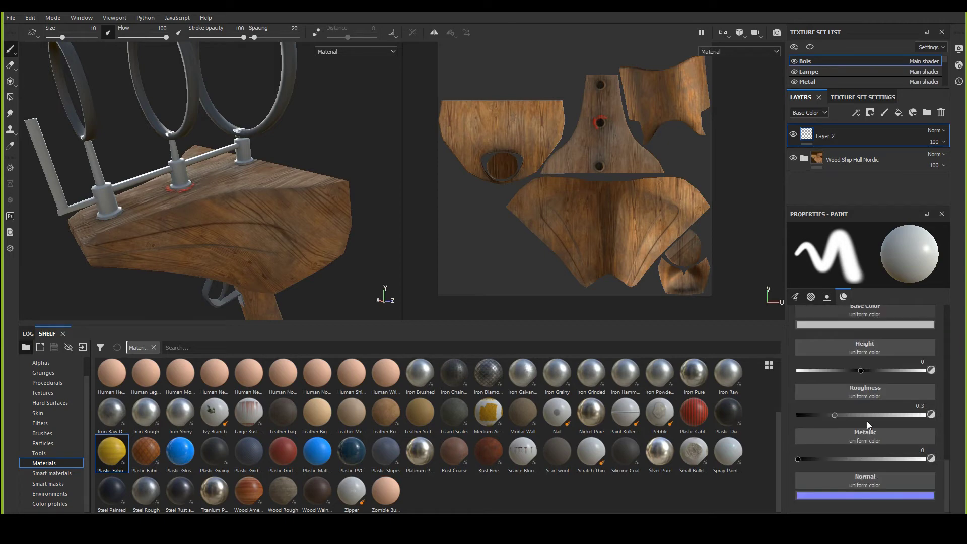
scroll(866, 421, up, 2)
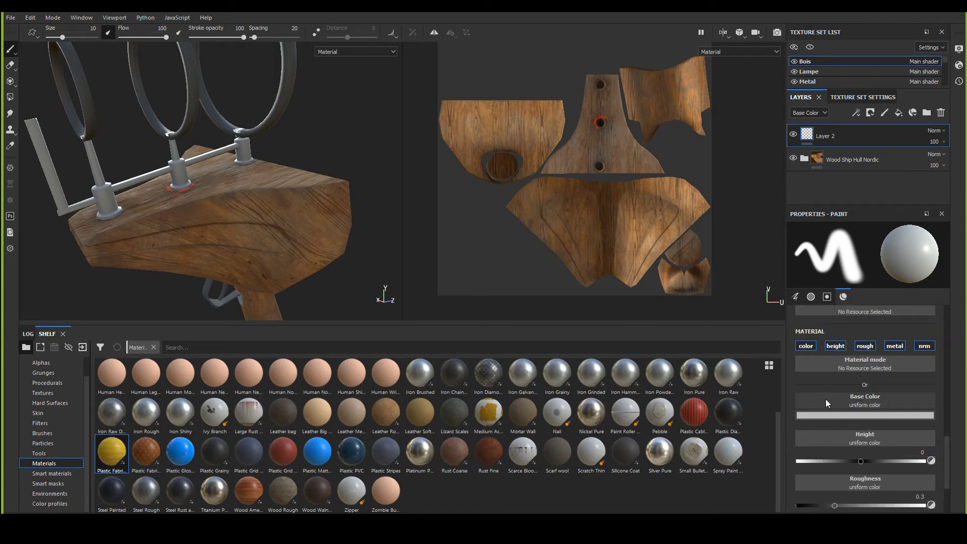
mouse_move(275, 194)
mouse_down()
mouse_move(132, 249)
mouse_move(322, 237)
mouse_up()
Step: Activate the Eraser and look through its brush and alpha settings
key(e)
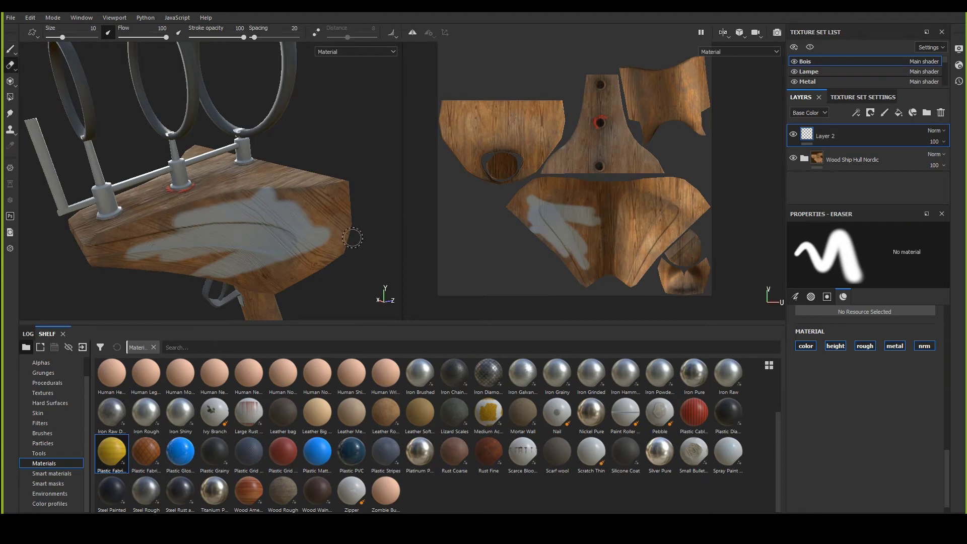
scroll(870, 392, up, 10)
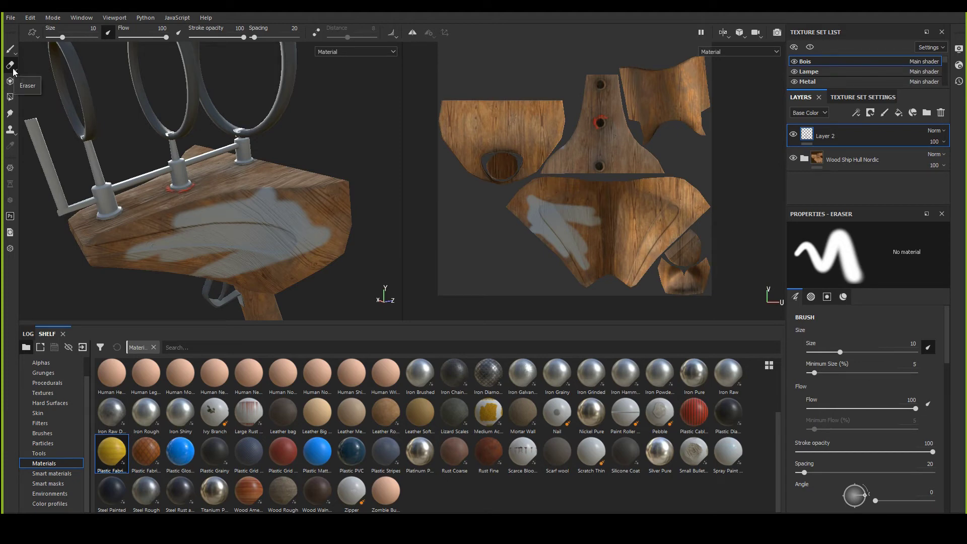
scroll(862, 407, down, 5)
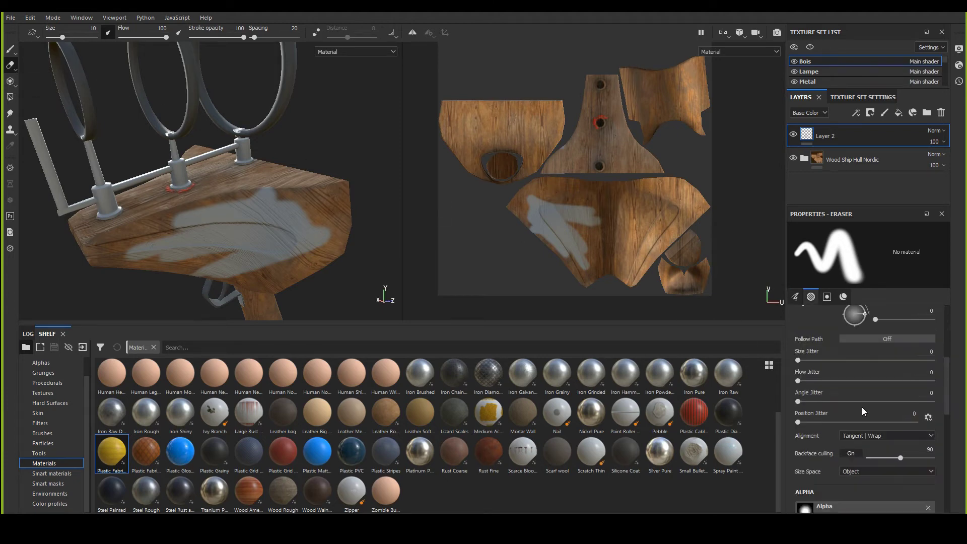
scroll(862, 407, down, 2)
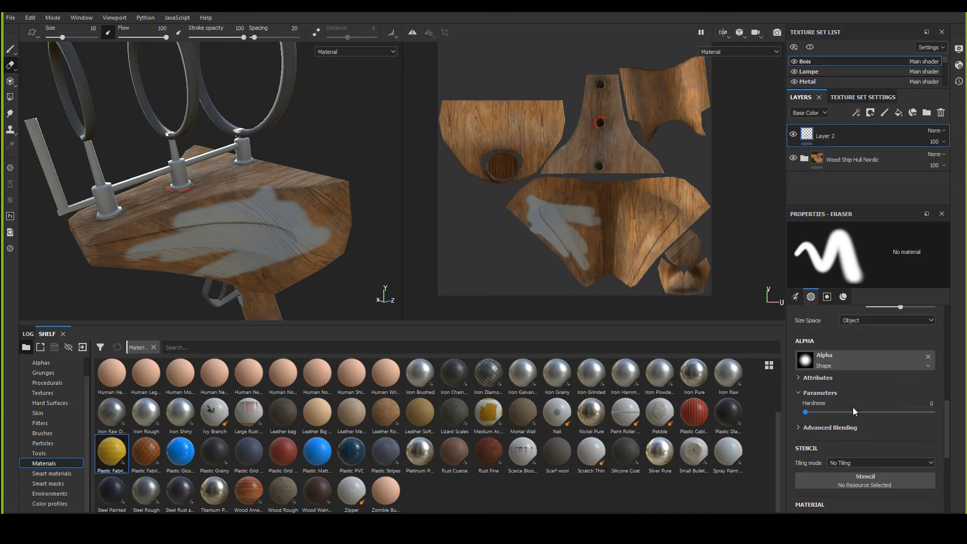
Step: Try erasing parts of the grey strokes with the Cotton brush preset and undo the erasing
click(43, 433)
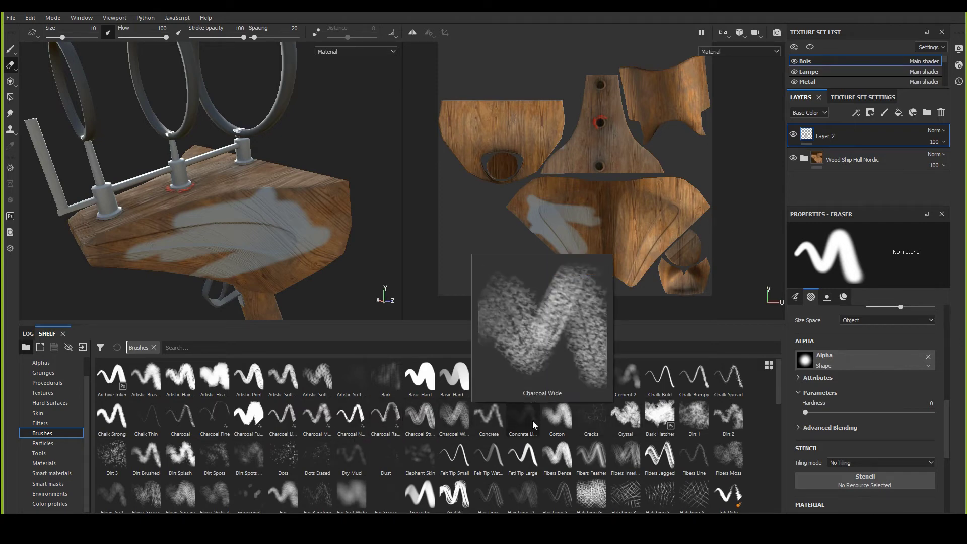
click(556, 423)
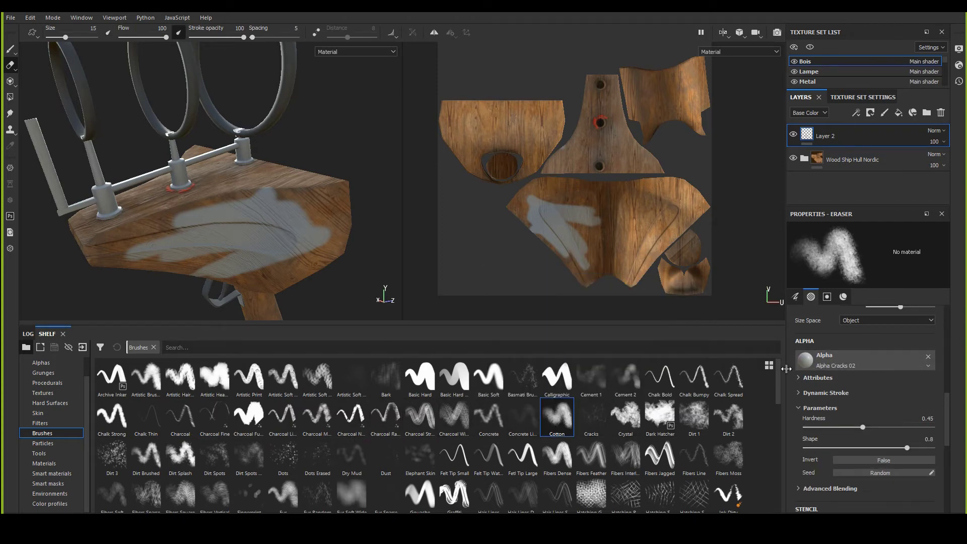
scroll(261, 197, up, 3)
mouse_move(311, 286)
alt+mouse_down()
mouse_move(328, 166)
mouse_move(343, 216)
mouse_move(282, 167)
mouse_move(159, 224)
mouse_move(282, 214)
mouse_move(217, 267)
mouse_move(312, 284)
mouse_move(266, 270)
alt+mouse_up()
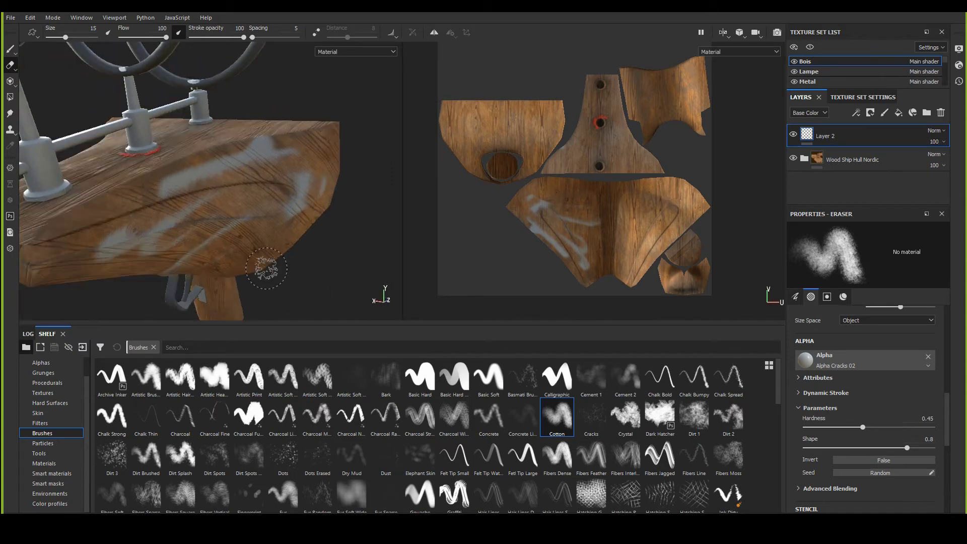
key(ctrl+z)
alt+drag(249, 225, 258, 222)
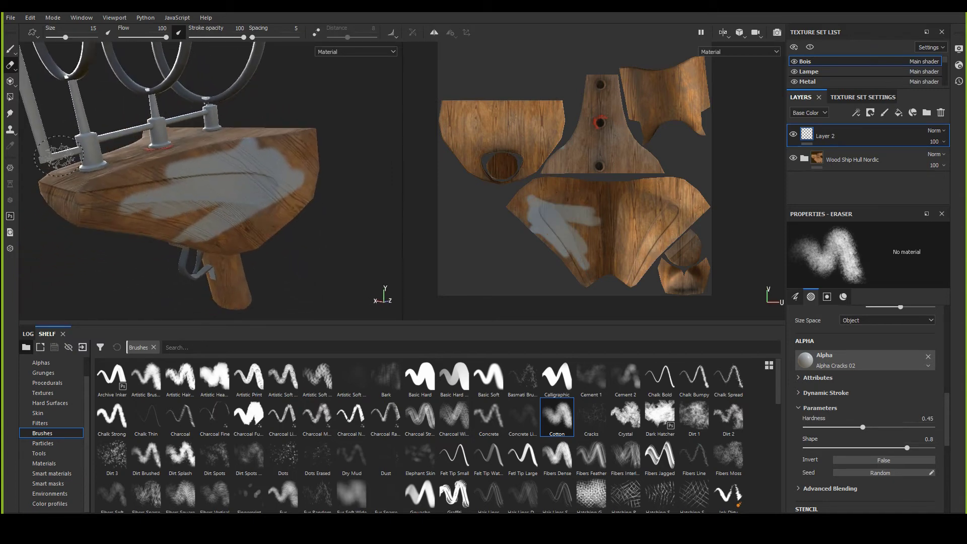
Step: Activate the Projection tool and examine its overlay on the model and its alpha, projection and material settings
click(10, 81)
alt+drag(216, 187, 233, 177)
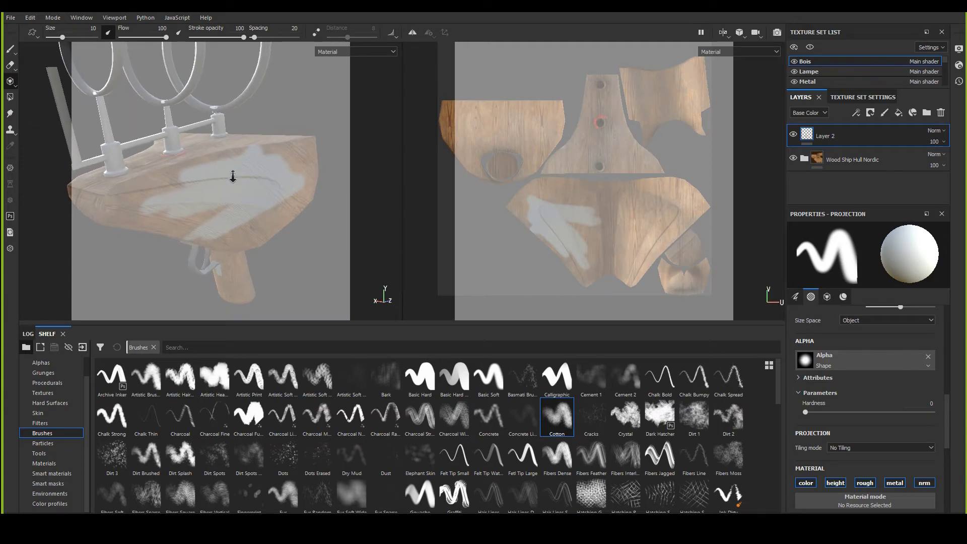
scroll(233, 177, up, 2)
scroll(842, 367, down, 2)
scroll(843, 368, down, 4)
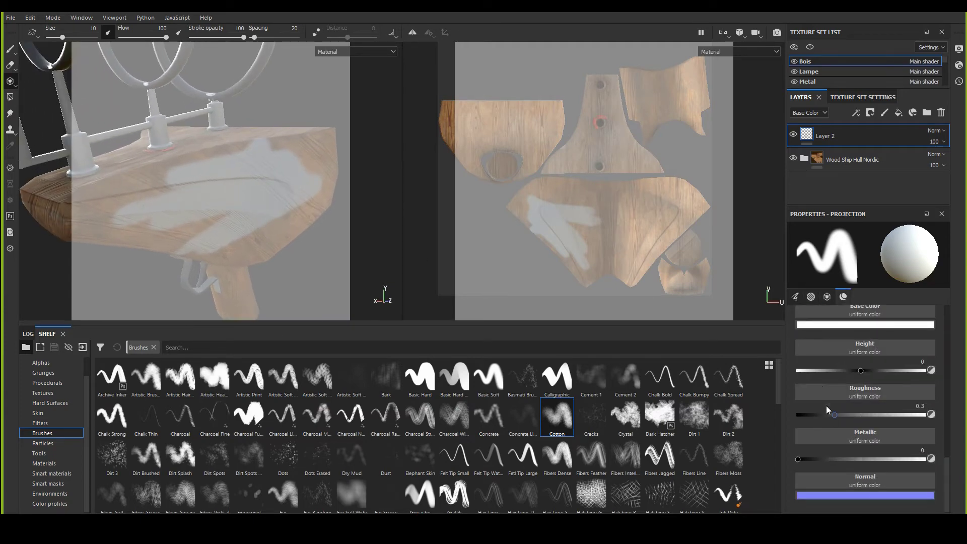
scroll(829, 405, up, 5)
scroll(850, 377, up, 2)
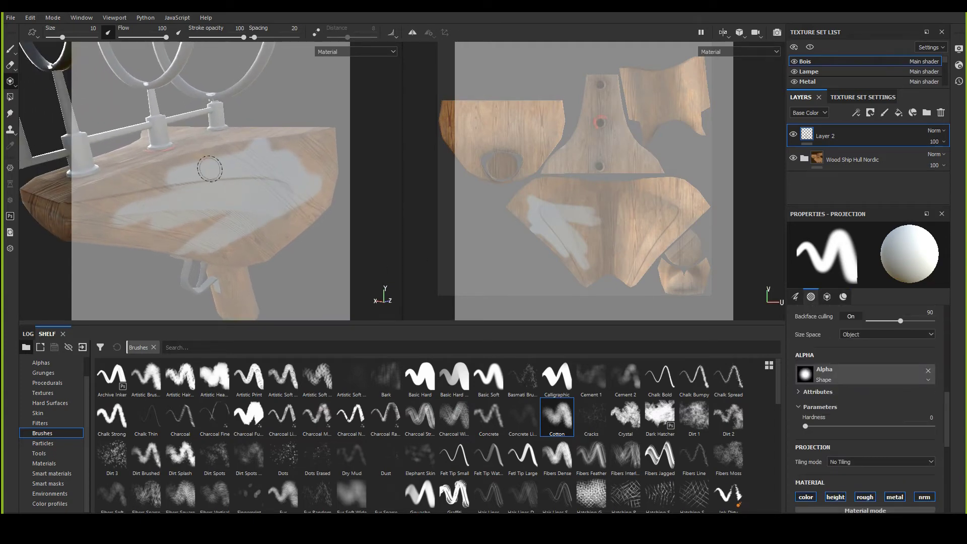
alt+drag(210, 166, 116, 131)
Step: Activate Polygon Fill and examine the wireframe polygons of the wooden body and handle from several angles
click(9, 97)
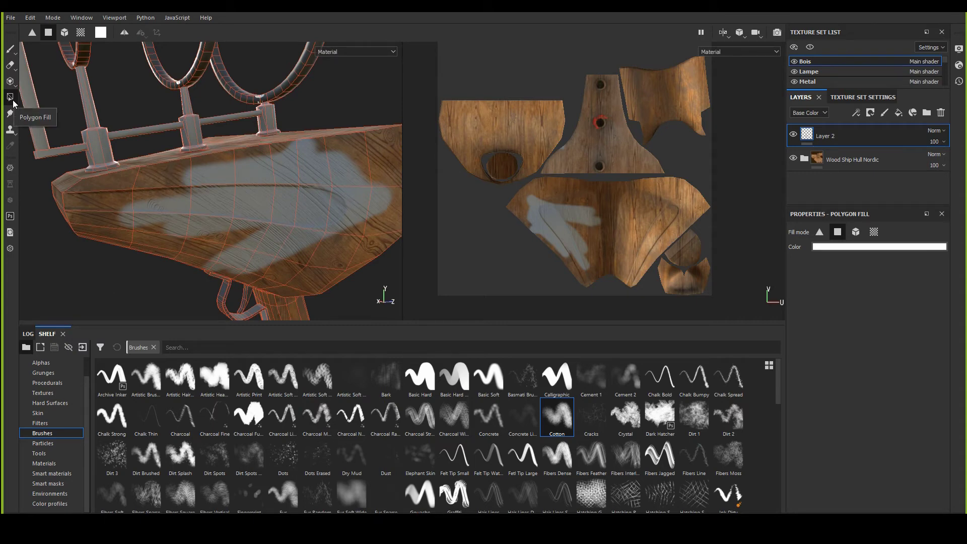
scroll(136, 108, up, 6)
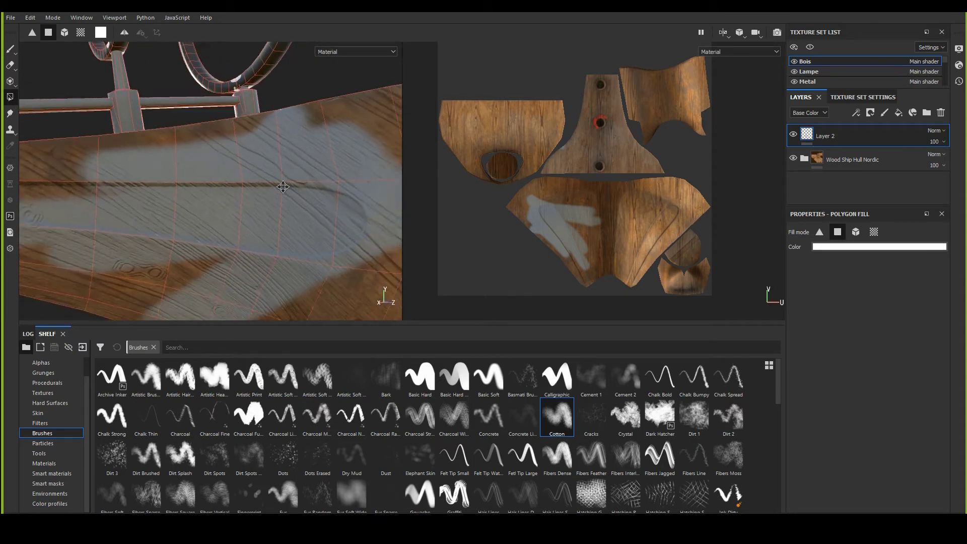
alt+drag(137, 109, 248, 201)
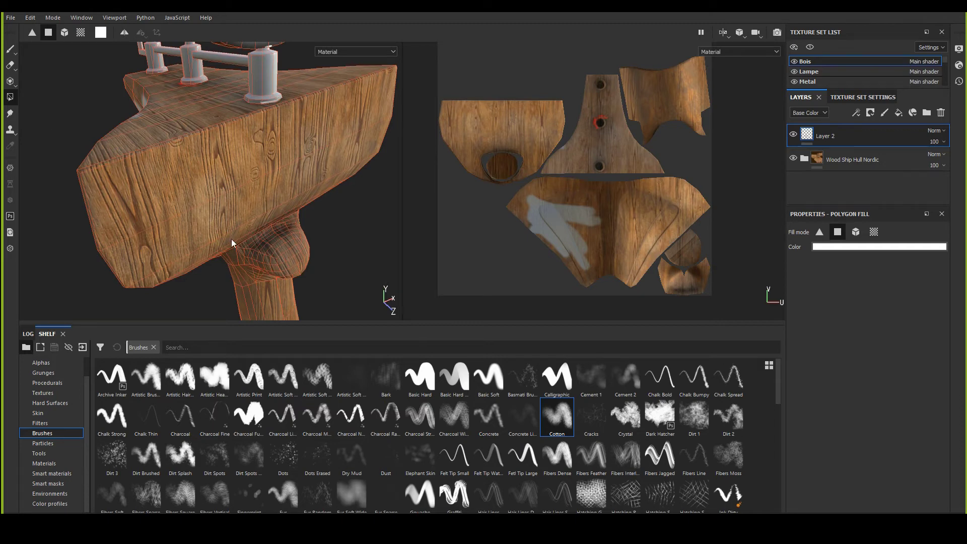
alt+middle_drag(231, 239, 238, 154)
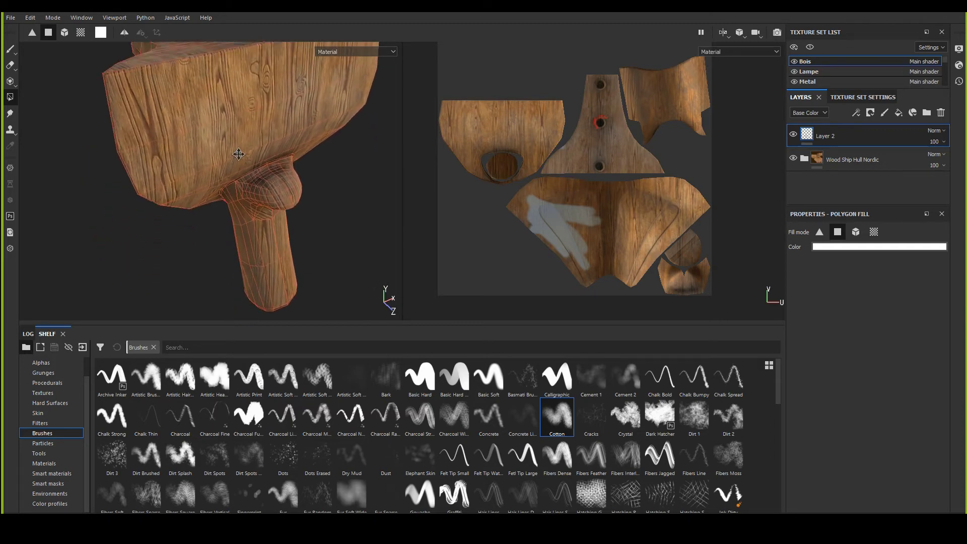
alt+drag(239, 154, 101, 115)
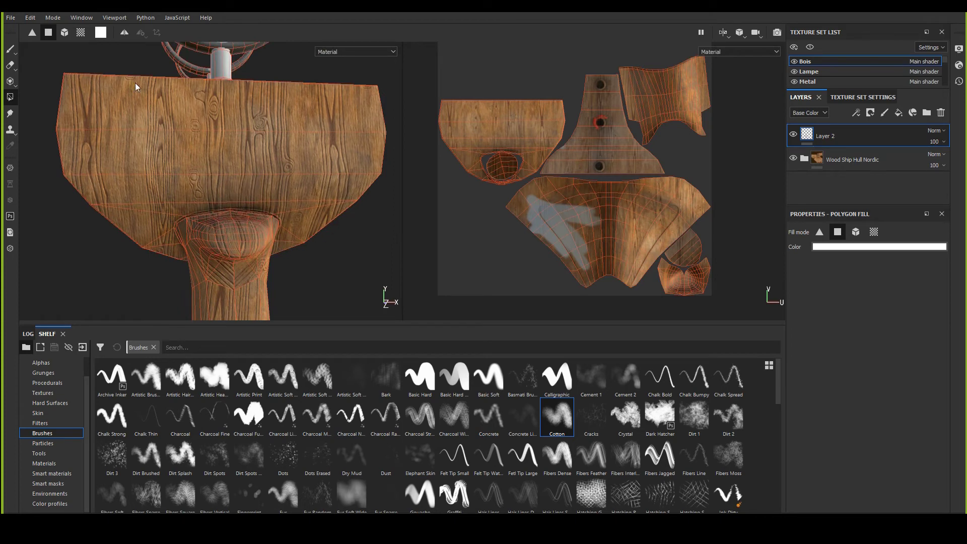
alt+drag(196, 245, 599, 161)
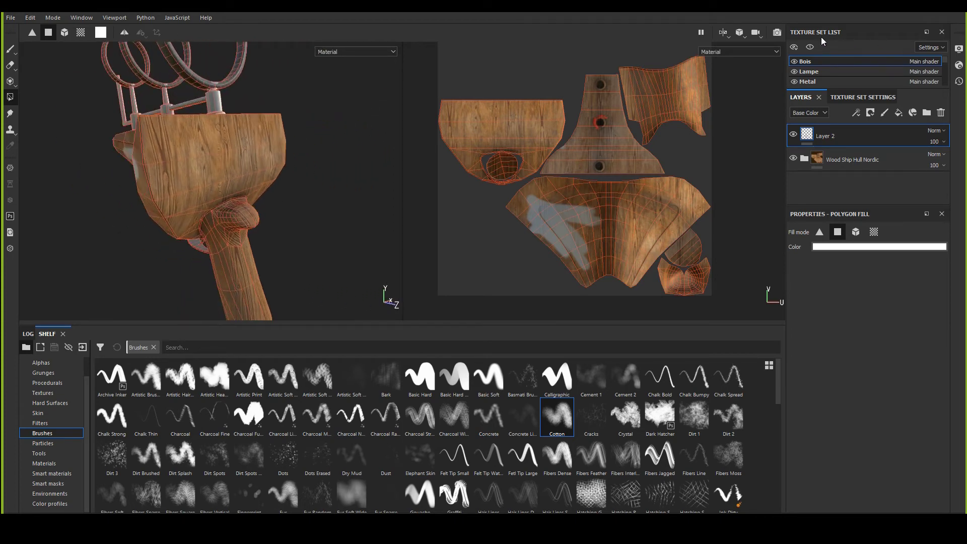
alt+drag(281, 162, 107, 80)
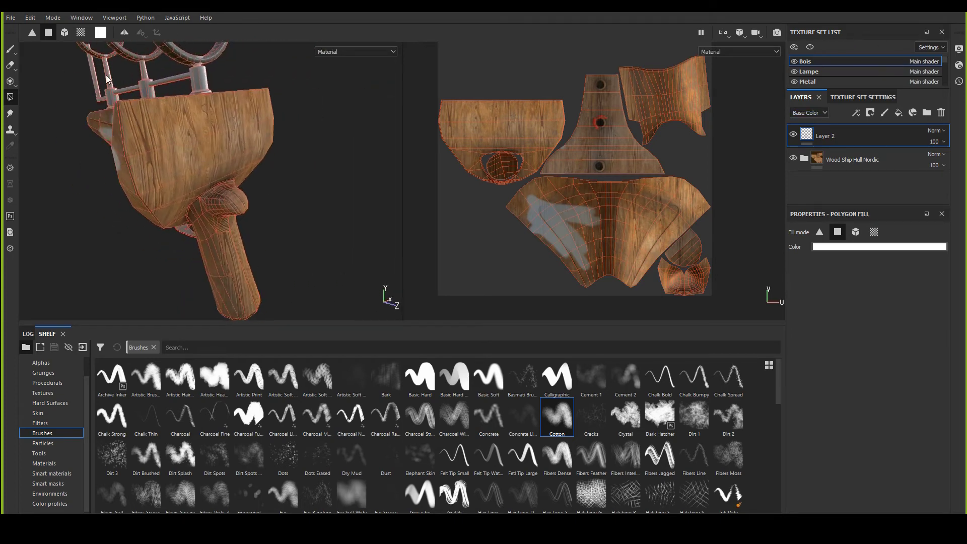
scroll(108, 79, up, 6)
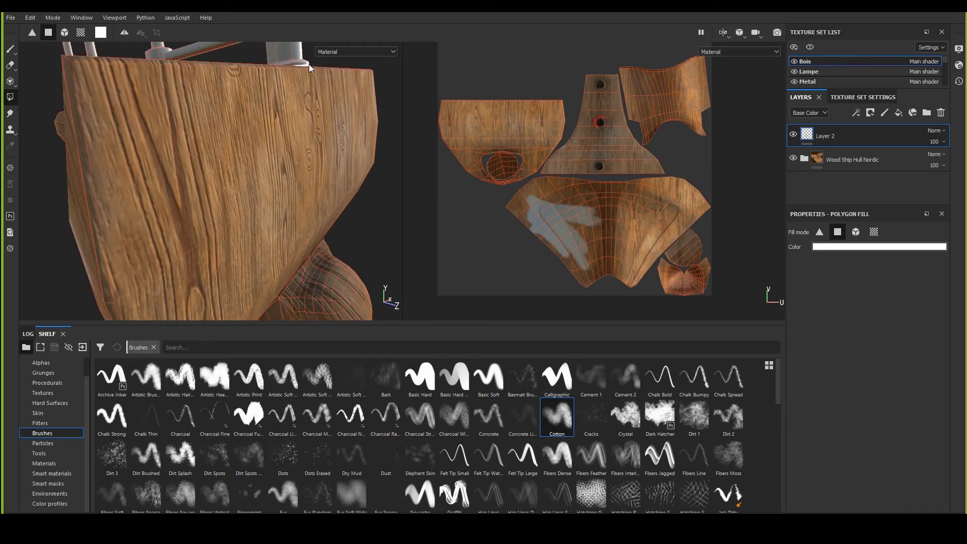
scroll(227, 70, down, 4)
alt+drag(228, 70, 161, 177)
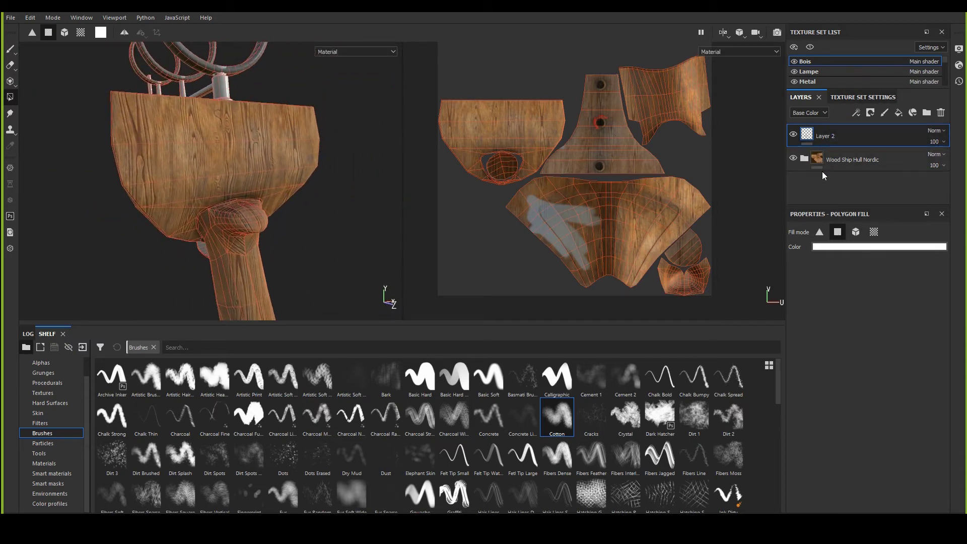
Step: Add the Steel Stained smart material between Layer 2 and the Wood Ship Hull Nordic folder
click(50, 475)
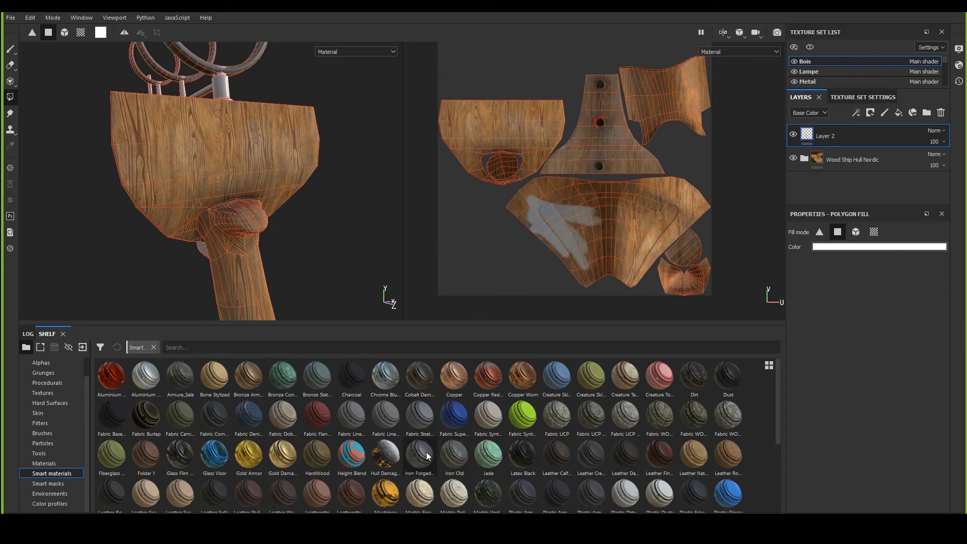
scroll(374, 448, down, 3)
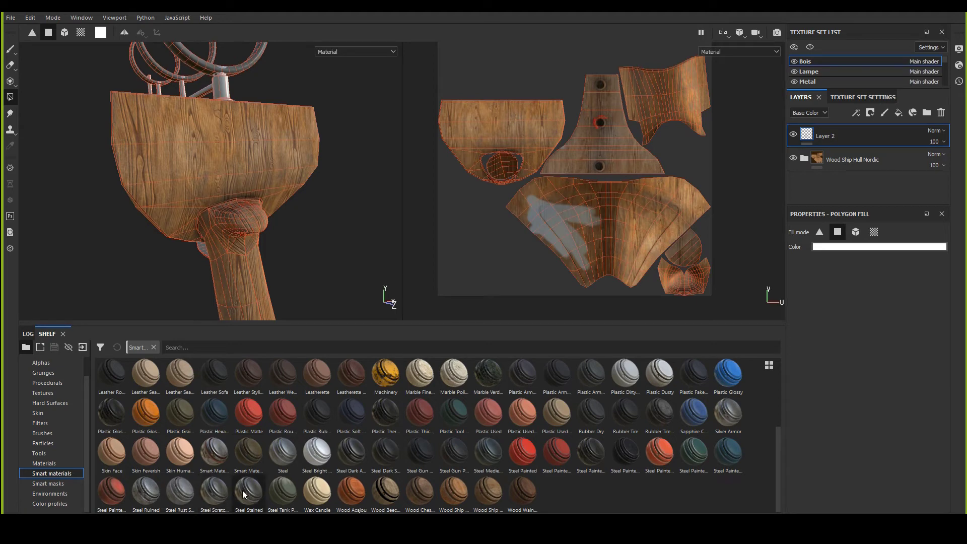
mouse_move(246, 496)
drag(246, 496, 832, 187)
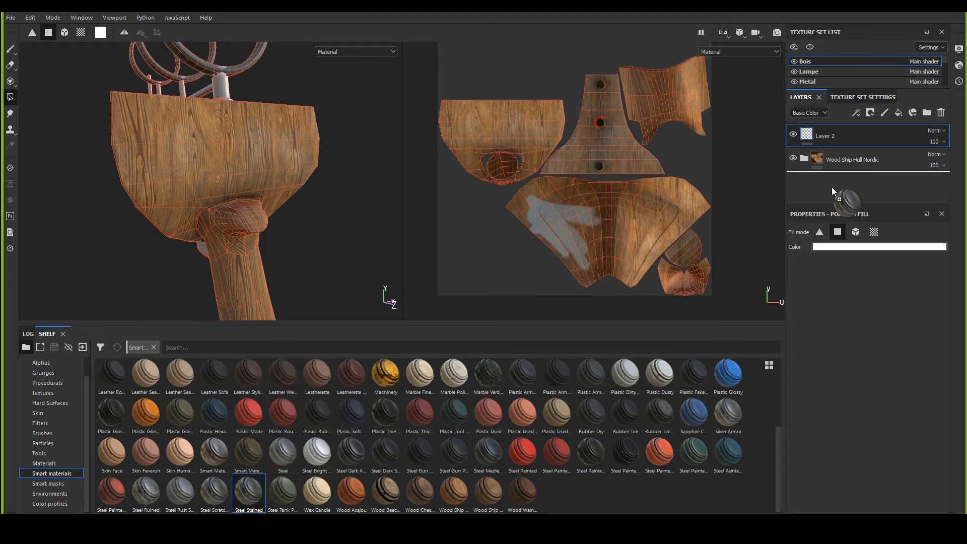
drag(849, 146, 849, 148)
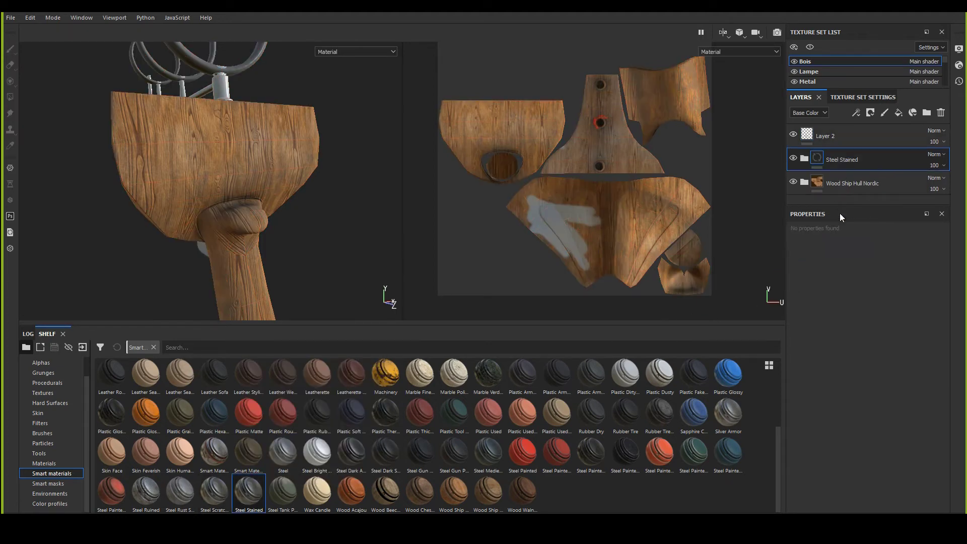
Step: Inspect the steel finish on the whole model and show the mask options of the Steel Stained layer, then dismiss them
alt+drag(266, 174, 240, 196)
right_click(820, 160)
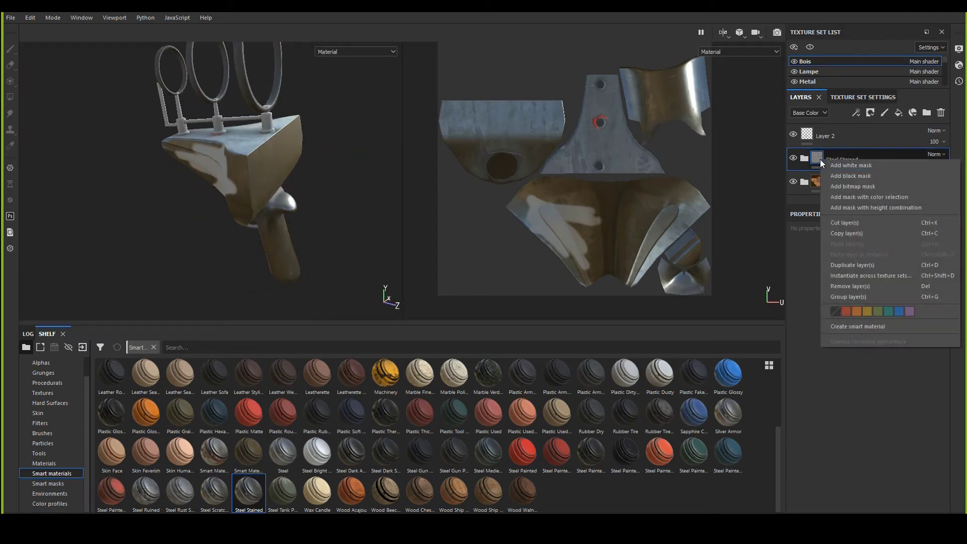
key(Escape)
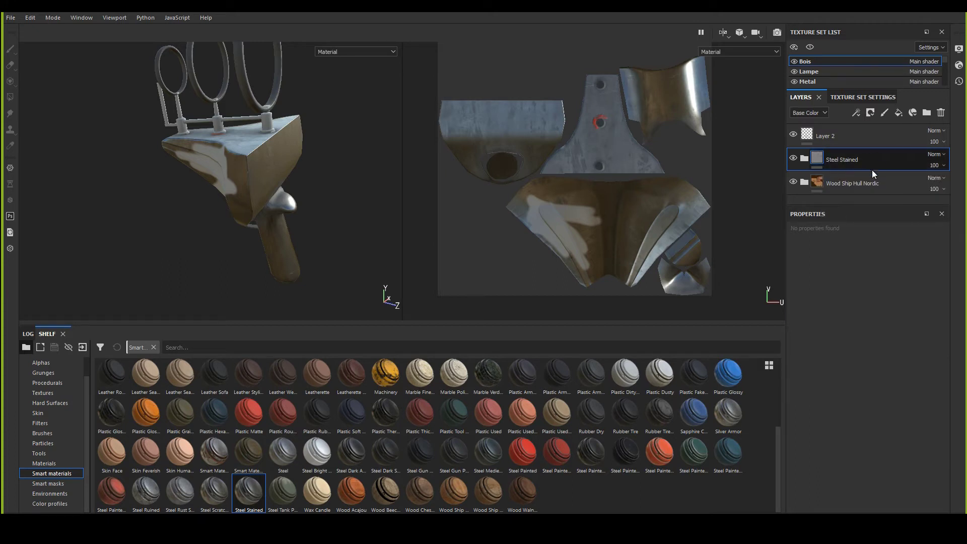
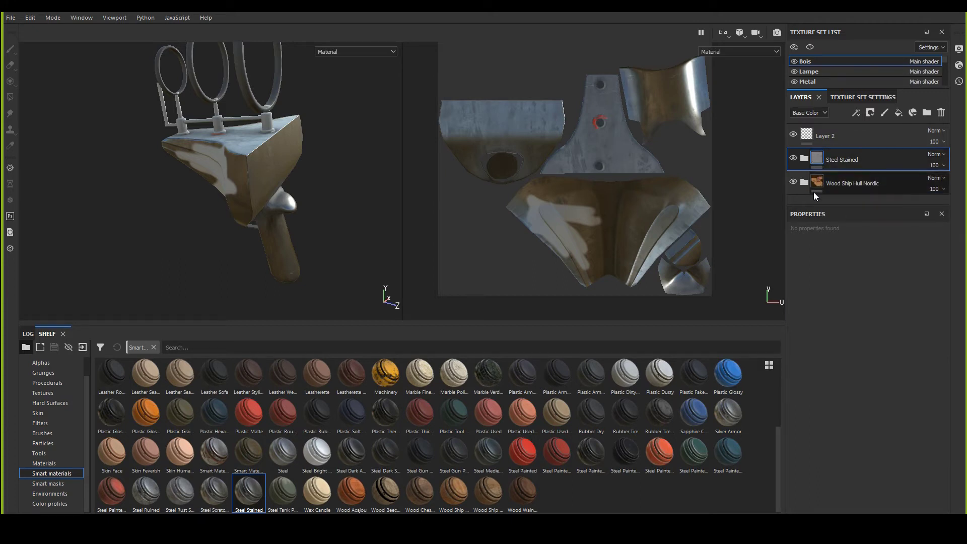
Step: Add a black mask to the Steel Stained layer and check the wood on the body and handle
click(871, 113)
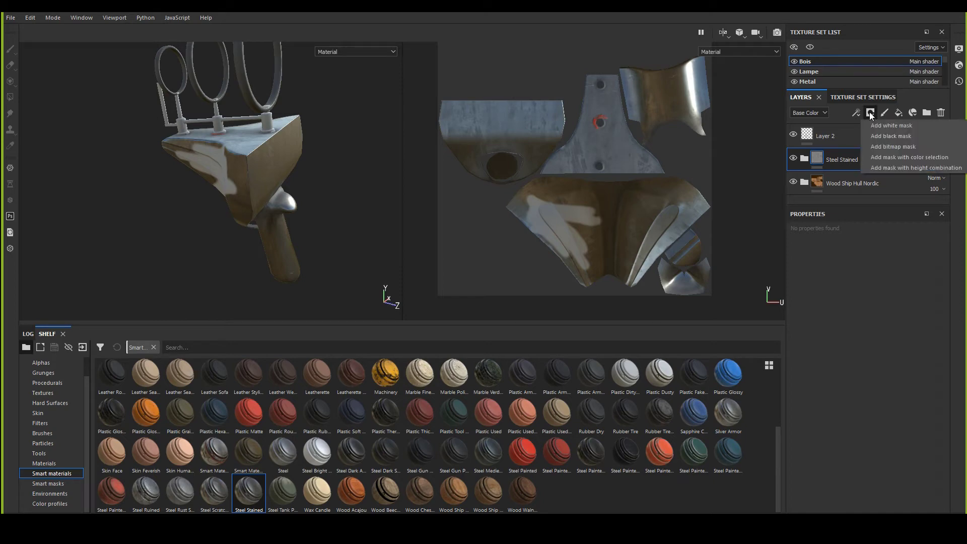
click(885, 137)
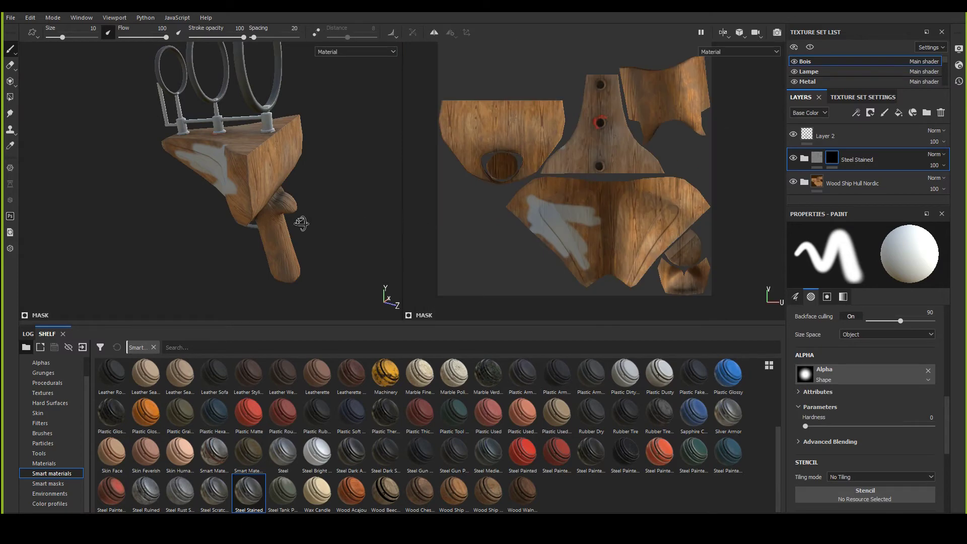
alt+drag(300, 216, 245, 208)
scroll(318, 181, up, 6)
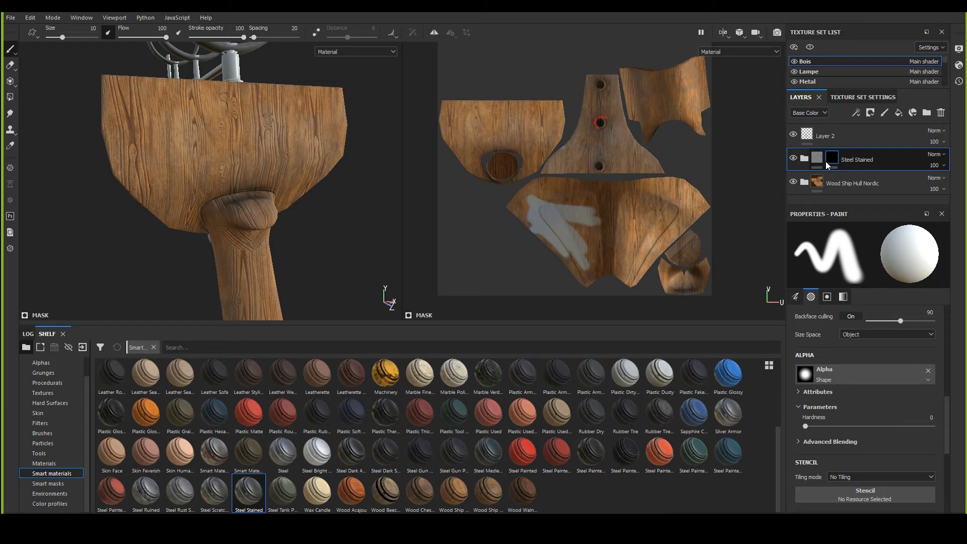
Step: Examine the mask options and the thumbnail preview of the Steel Stained layer's mask, then dismiss them
right_click(830, 155)
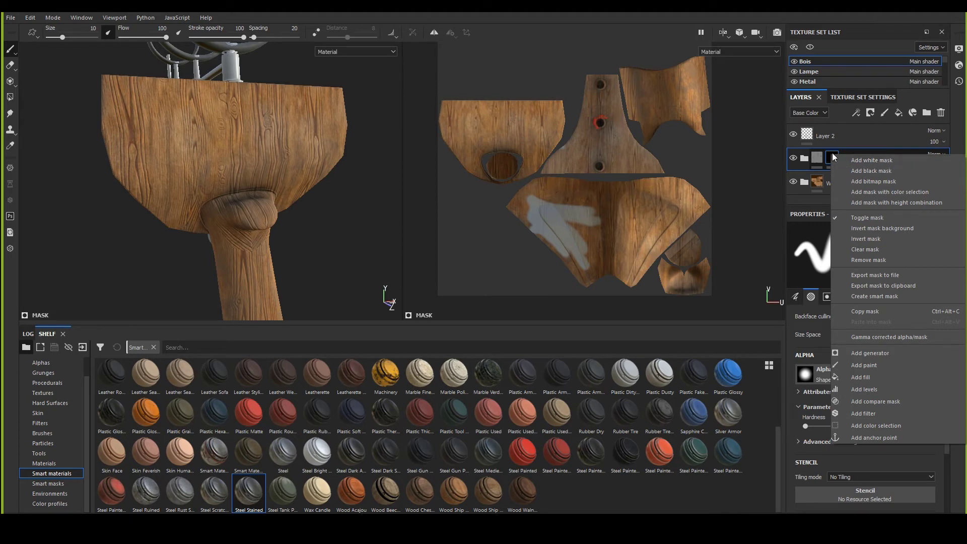
click(832, 152)
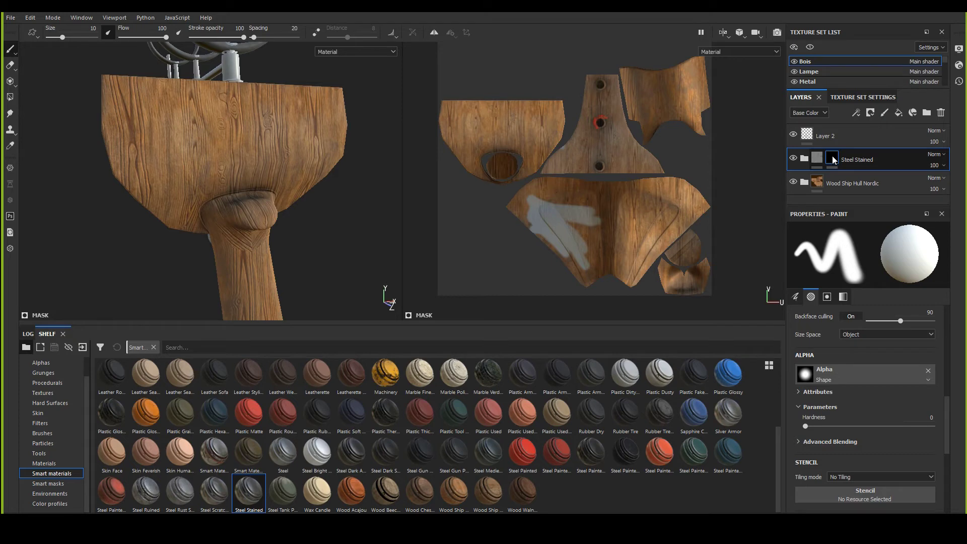
mouse_move(833, 160)
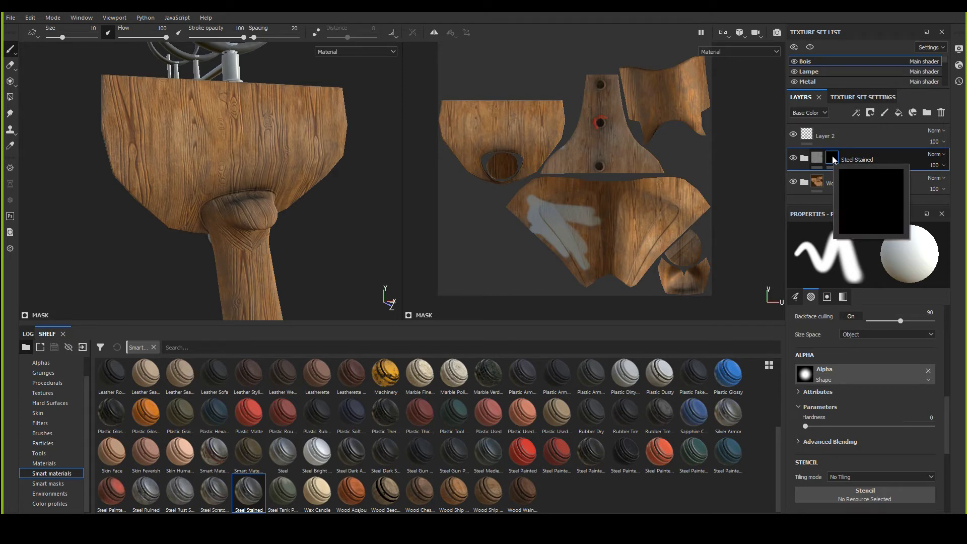
right_click(833, 160)
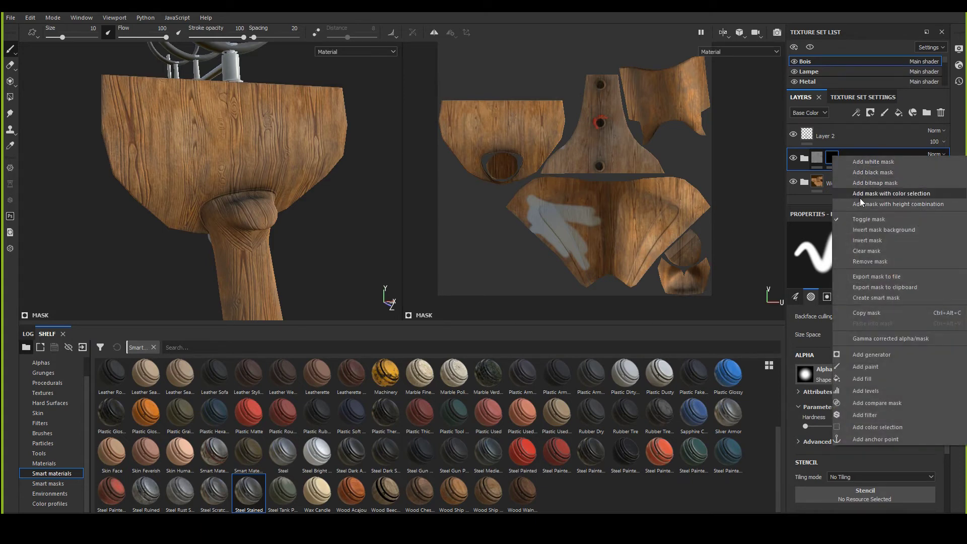
click(830, 150)
Step: Switch the Steel Stained layer's mask to white, then back to black
right_click(833, 158)
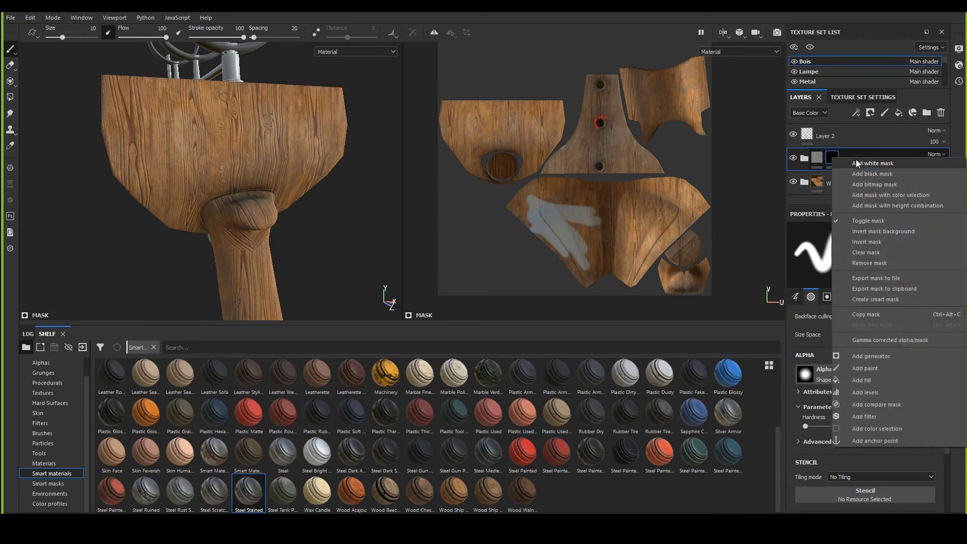
click(856, 163)
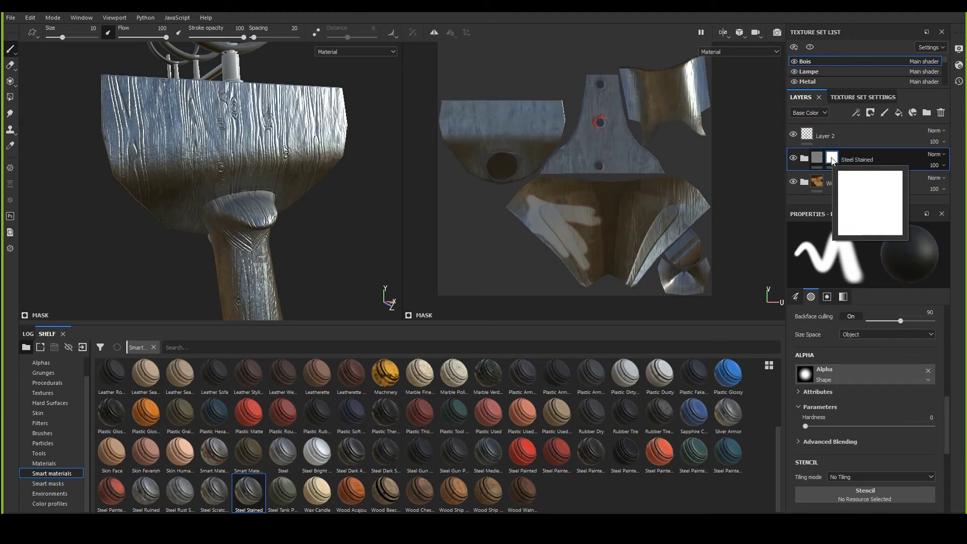
right_click(833, 160)
click(856, 163)
mouse_move(373, 205)
alt+mouse_down()
mouse_move(281, 228)
mouse_move(283, 289)
alt+mouse_up()
alt+drag(236, 187, 216, 193)
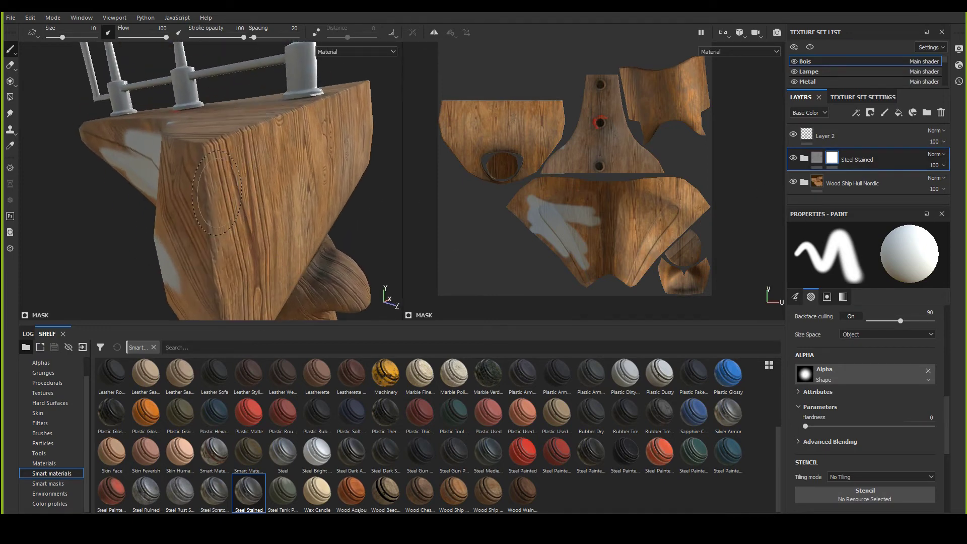
Step: Brush the Steel Stained mask at grayscale 1 across the body's rear face, then undo the strokes
scroll(862, 403, down, 3)
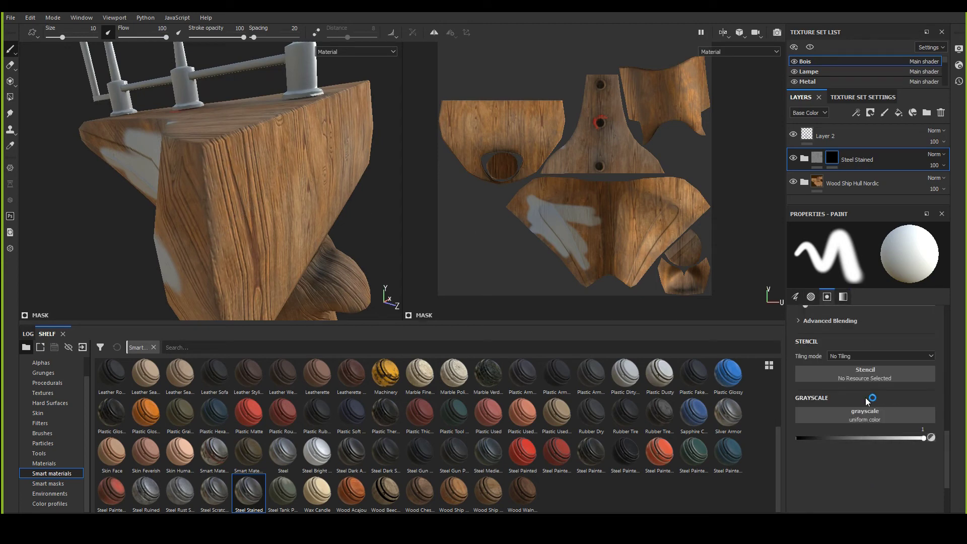
drag(812, 439, 924, 437)
mouse_move(299, 177)
mouse_down()
mouse_move(237, 217)
mouse_move(281, 183)
mouse_up()
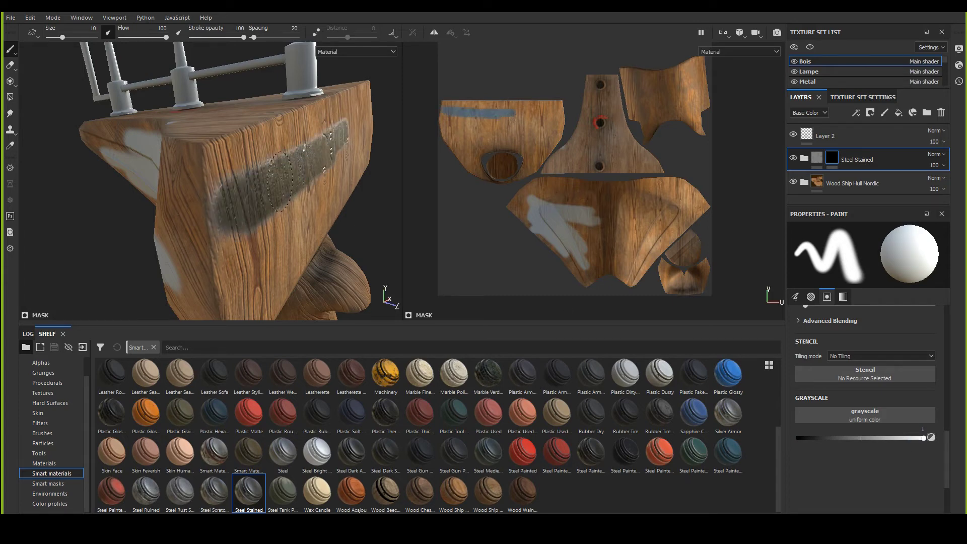
mouse_move(333, 151)
mouse_down()
mouse_move(333, 198)
mouse_move(348, 150)
mouse_move(306, 152)
mouse_up()
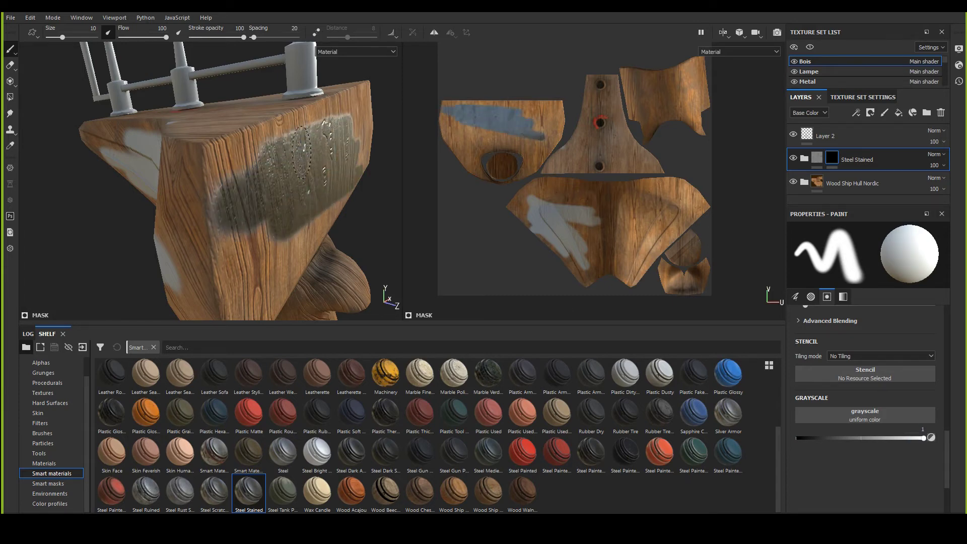
key(ctrl+z)
Step: Fill the upper and middle quads of the body's rear face in the Steel Stained mask using Polygon Fill
alt+drag(328, 200, 232, 147)
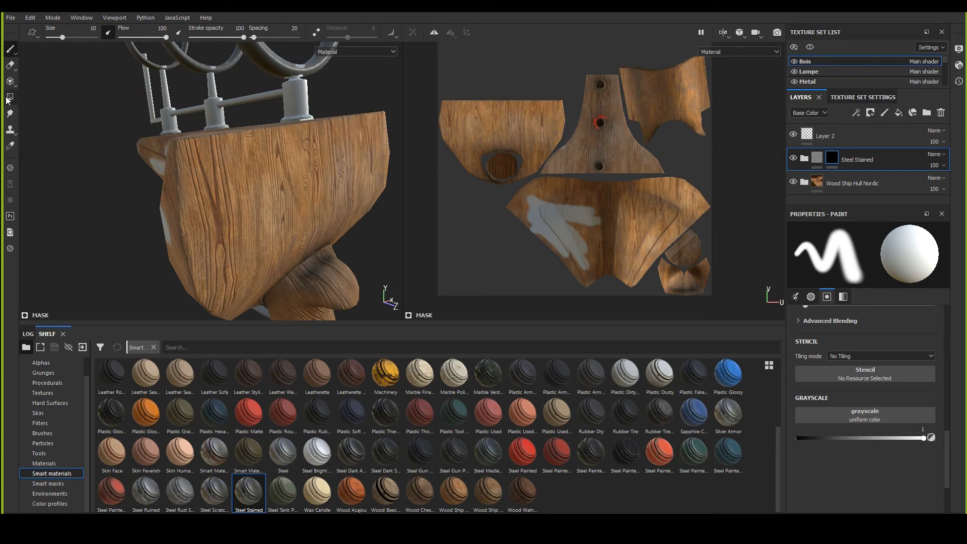
click(10, 98)
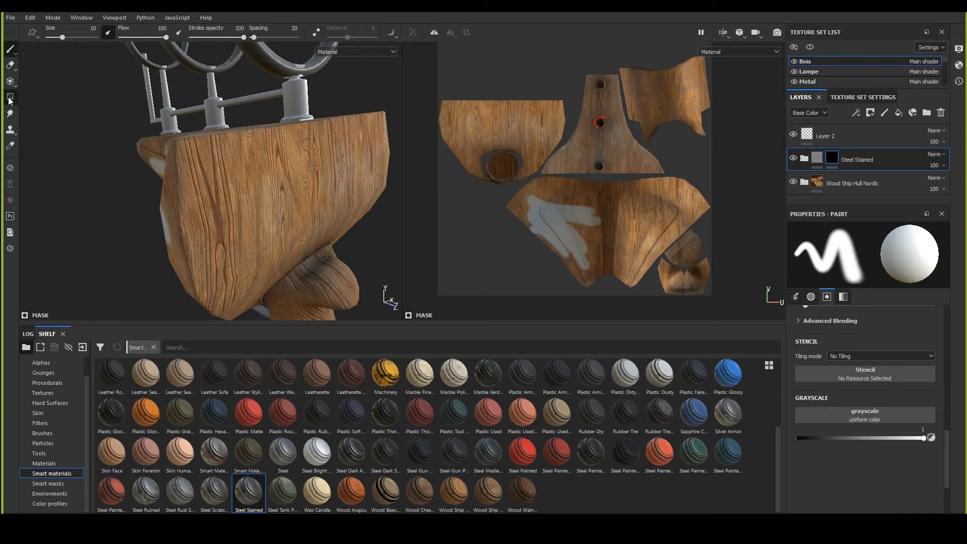
click(209, 165)
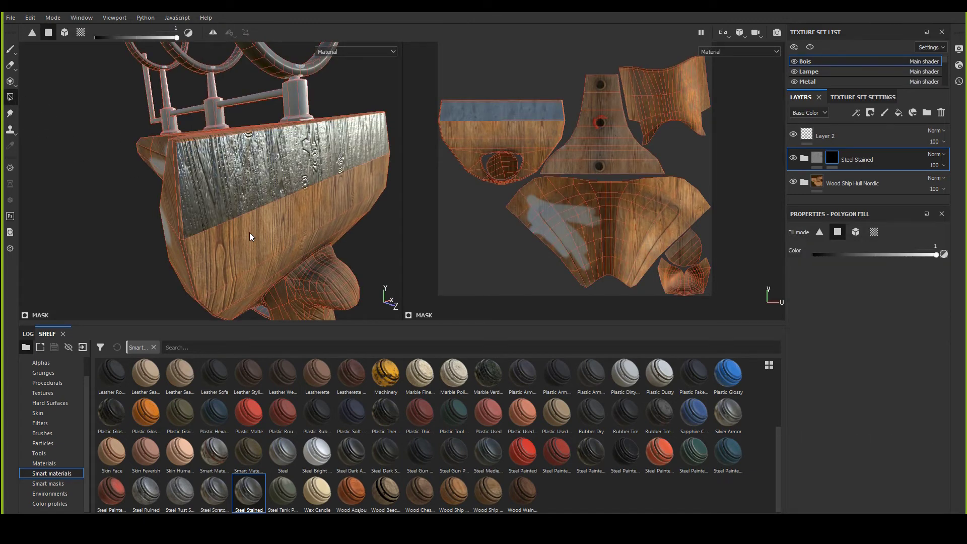
click(249, 232)
click(273, 262)
mouse_move(273, 262)
alt+mouse_down()
mouse_move(259, 151)
mouse_move(266, 245)
alt+mouse_up()
click(267, 248)
Step: Fill more Steel Stained mask quads around the lower edge of the rear face beside the handle joint
scroll(326, 276, up, 3)
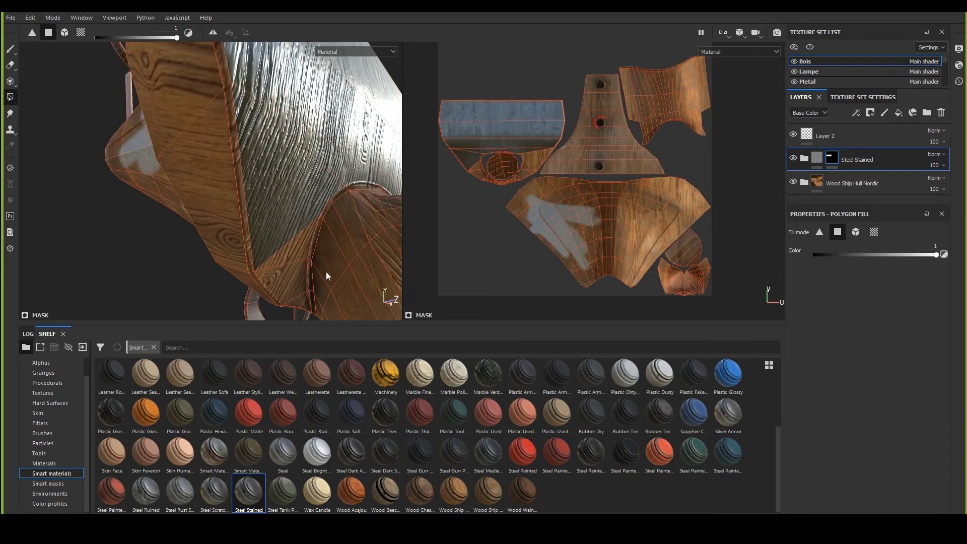
scroll(313, 276, down, 3)
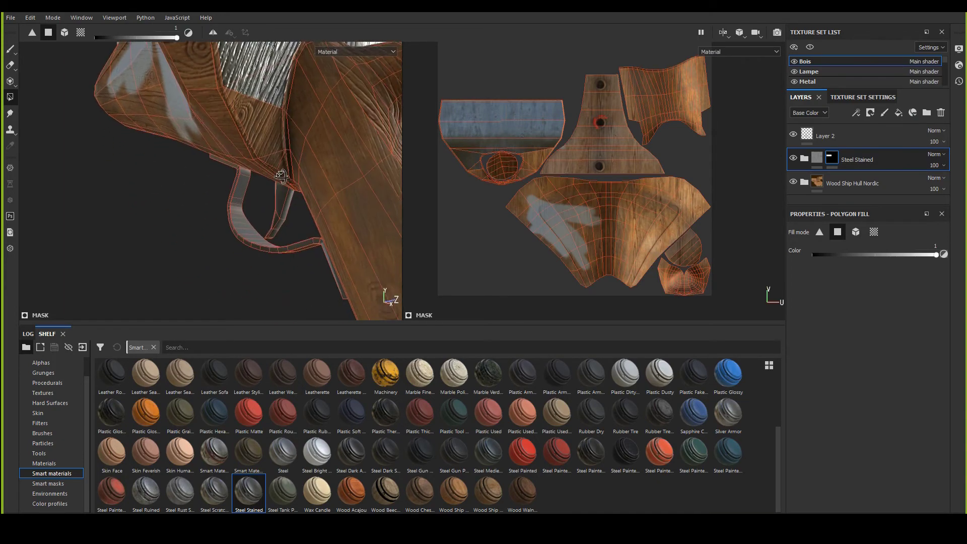
click(273, 123)
scroll(279, 163, up, 5)
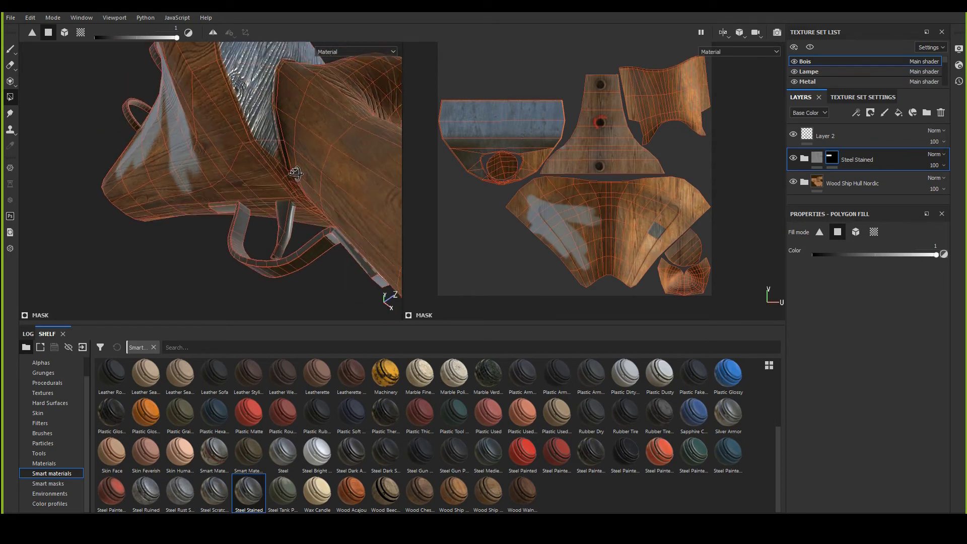
scroll(263, 106, up, 3)
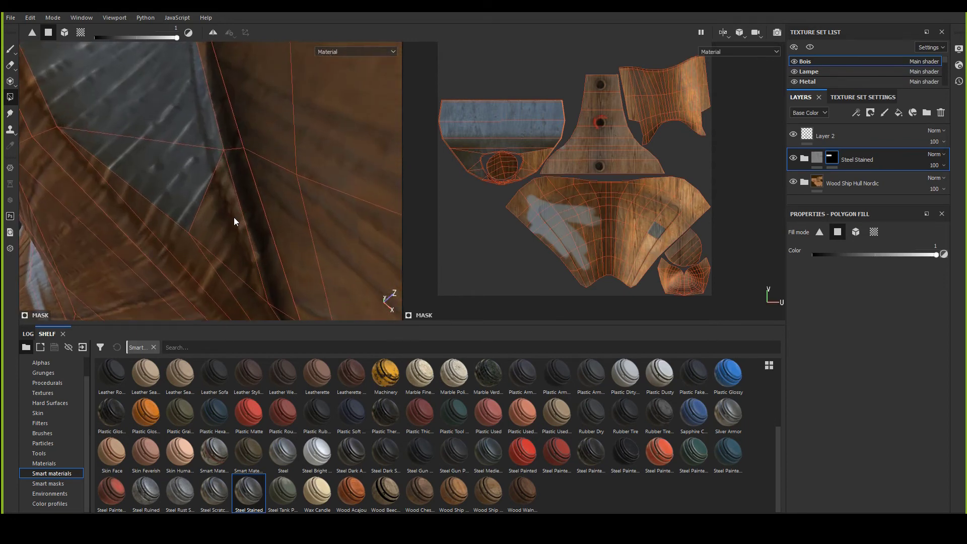
mouse_move(255, 238)
alt+mouse_down()
mouse_move(246, 181)
mouse_move(224, 203)
mouse_move(301, 282)
mouse_move(222, 224)
mouse_move(296, 162)
mouse_move(282, 194)
mouse_move(247, 149)
mouse_move(245, 230)
mouse_move(97, 164)
mouse_move(301, 207)
mouse_move(173, 169)
alt+mouse_up()
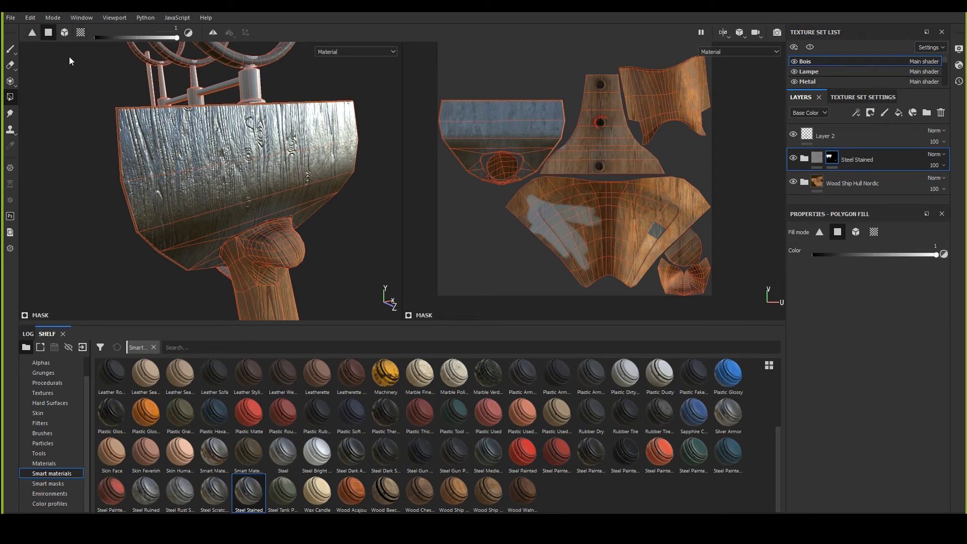
Step: Fill individual triangles of the handle and its knob in the Steel Stained mask using Triangle Fill
click(32, 33)
alt+drag(80, 82, 106, 71)
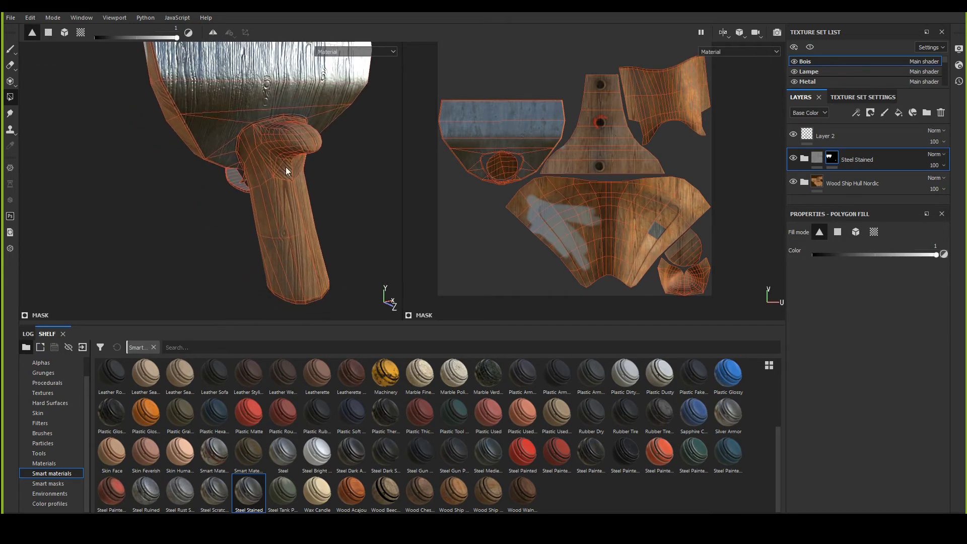
scroll(285, 167, up, 5)
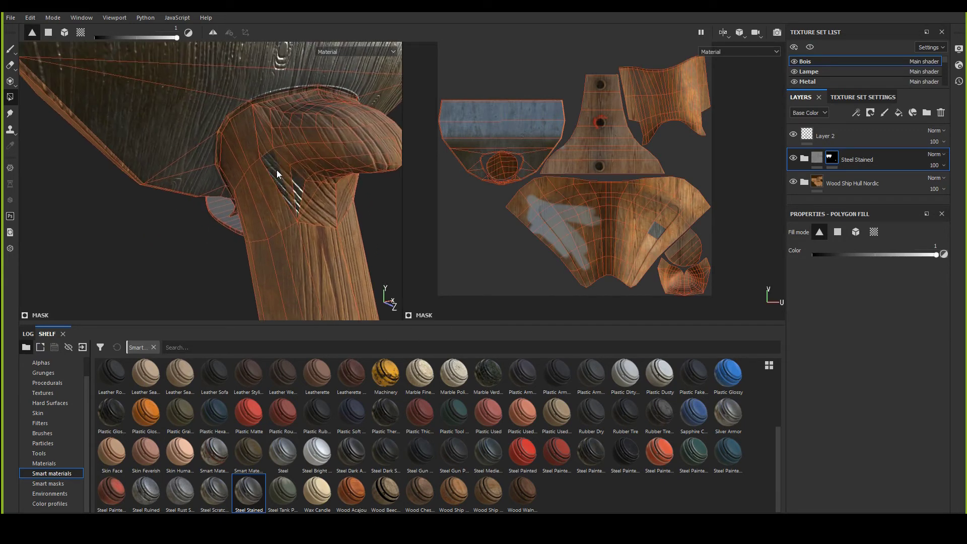
click(326, 204)
alt+middle_drag(326, 204, 297, 105)
click(269, 160)
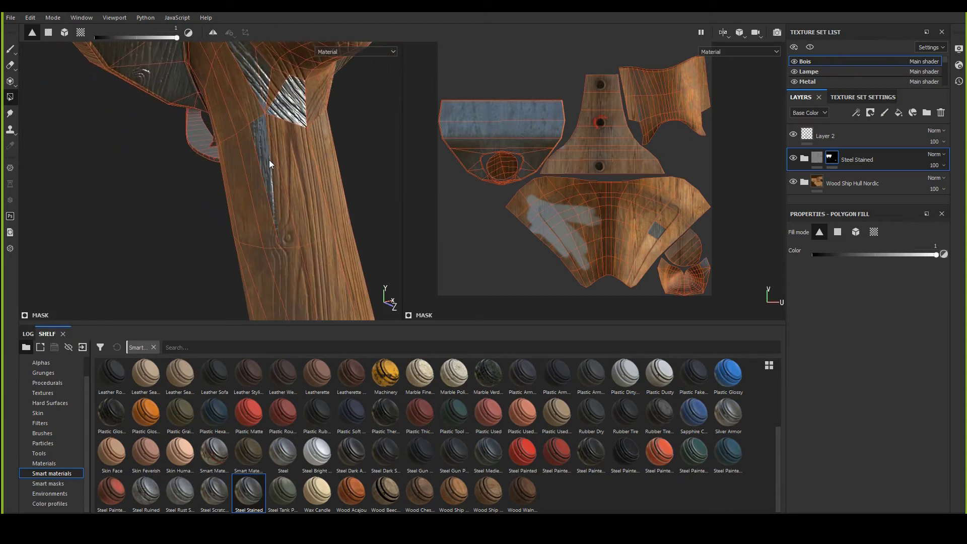
click(281, 201)
click(286, 189)
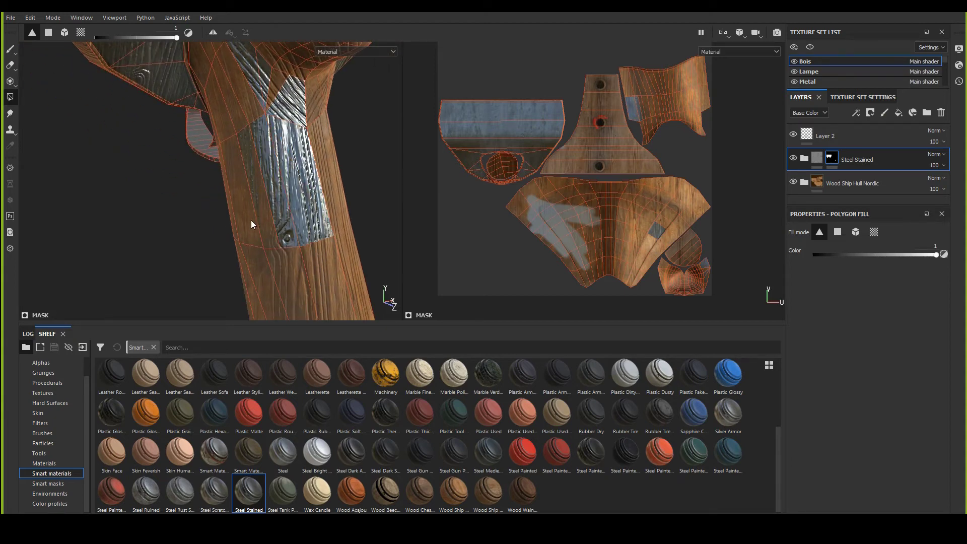
Step: Return to Quad Fill and mask in neighbouring quads along the side of the handle
alt+drag(223, 210, 199, 144)
click(48, 32)
alt+drag(111, 81, 273, 128)
click(273, 128)
click(298, 222)
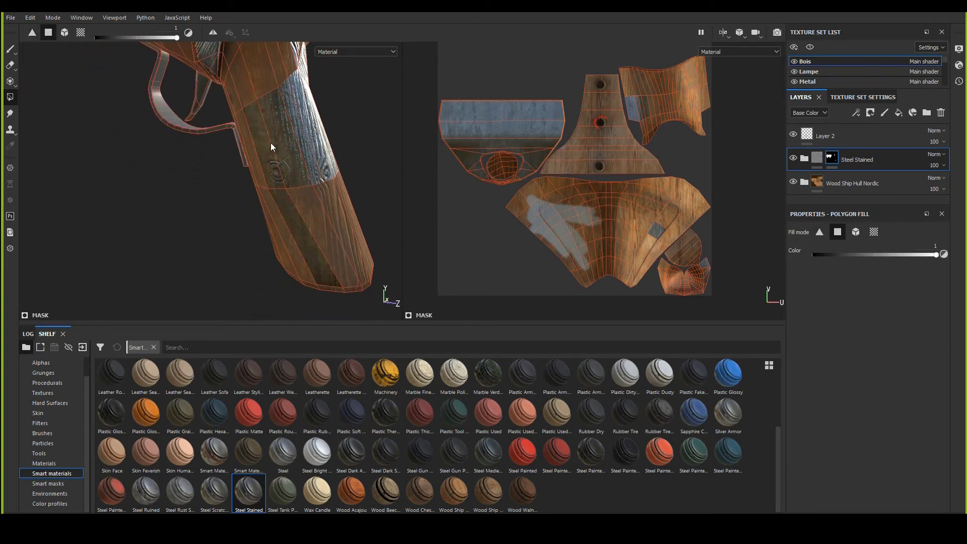
Step: Fill the entire wooden mesh in the Steel Stained mask using Mesh Fill and examine it from several angles
click(64, 32)
alt+drag(187, 101, 156, 105)
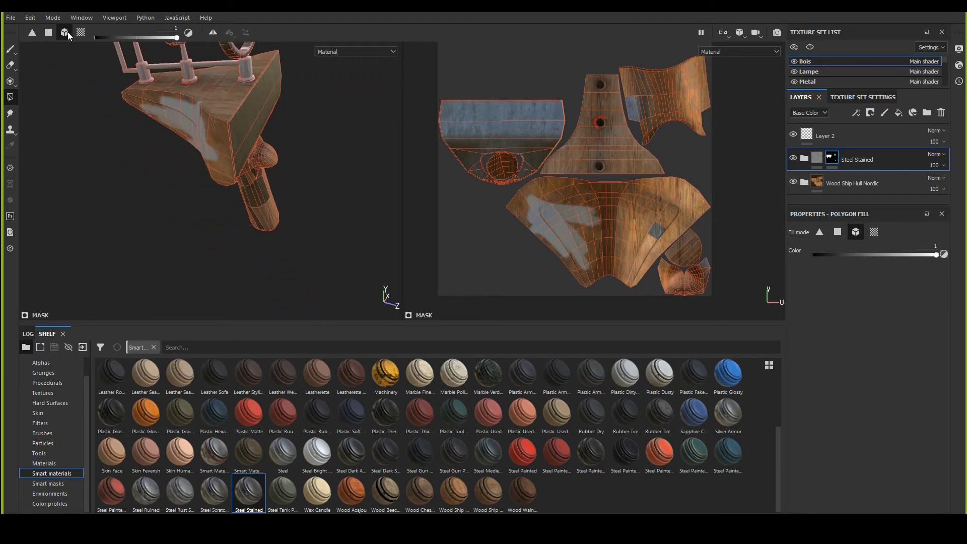
click(222, 99)
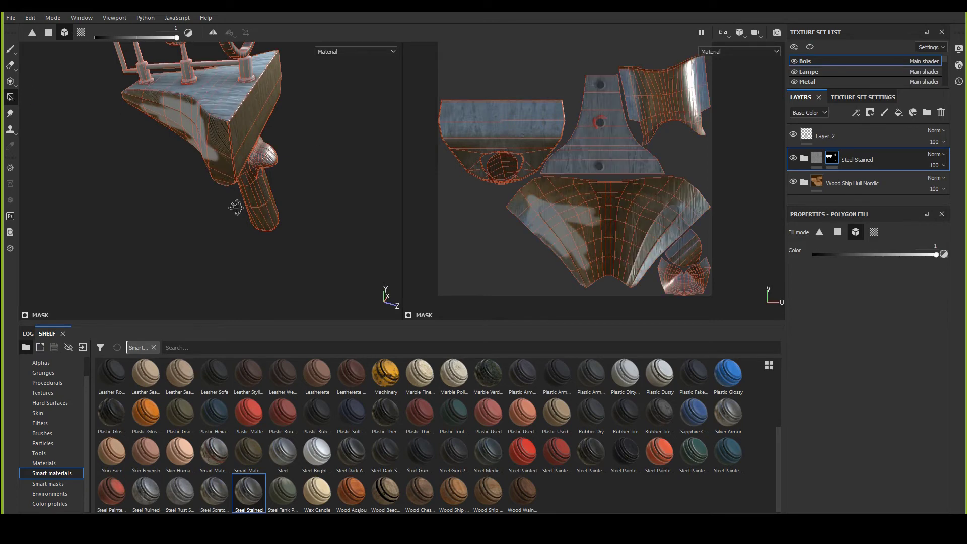
alt+drag(235, 208, 100, 104)
alt+drag(164, 159, 243, 183)
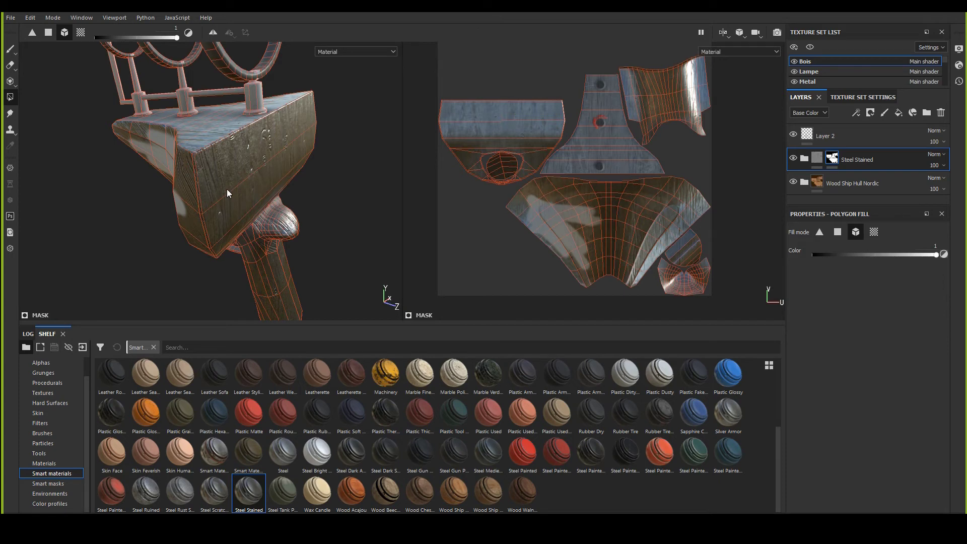
alt+drag(228, 193, 180, 142)
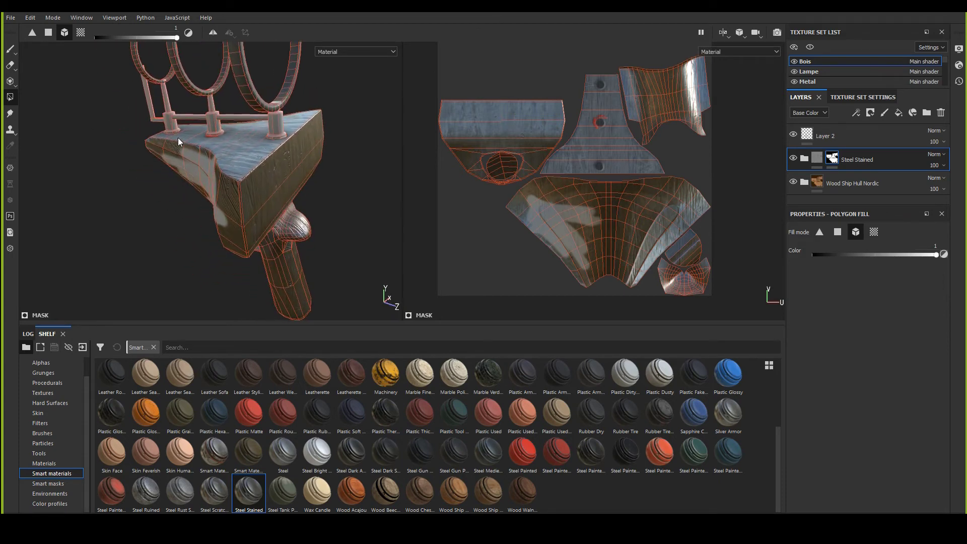
Step: Fill the UV islands of the body's top, body sides, handle and handle knob in the mask using UV Chunk Fill
click(81, 33)
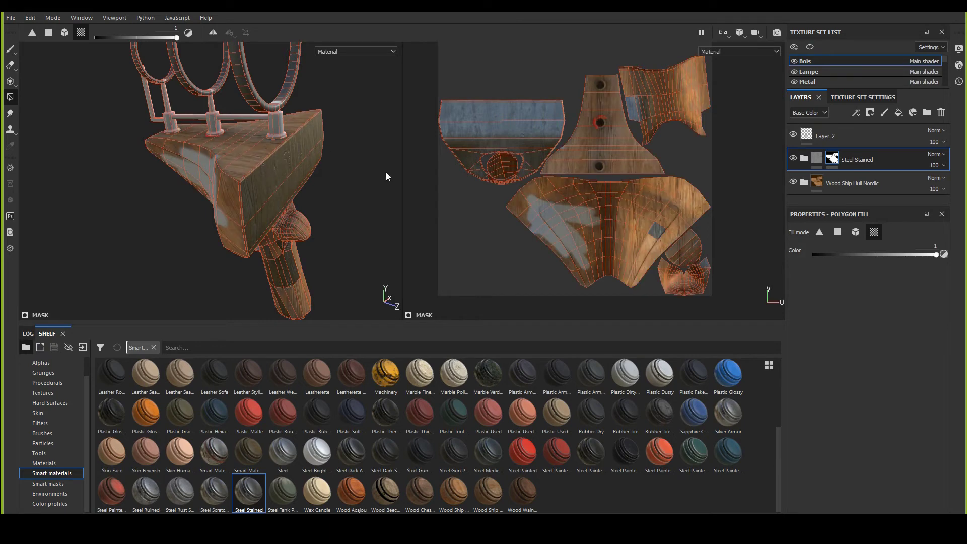
click(602, 146)
click(642, 206)
click(662, 101)
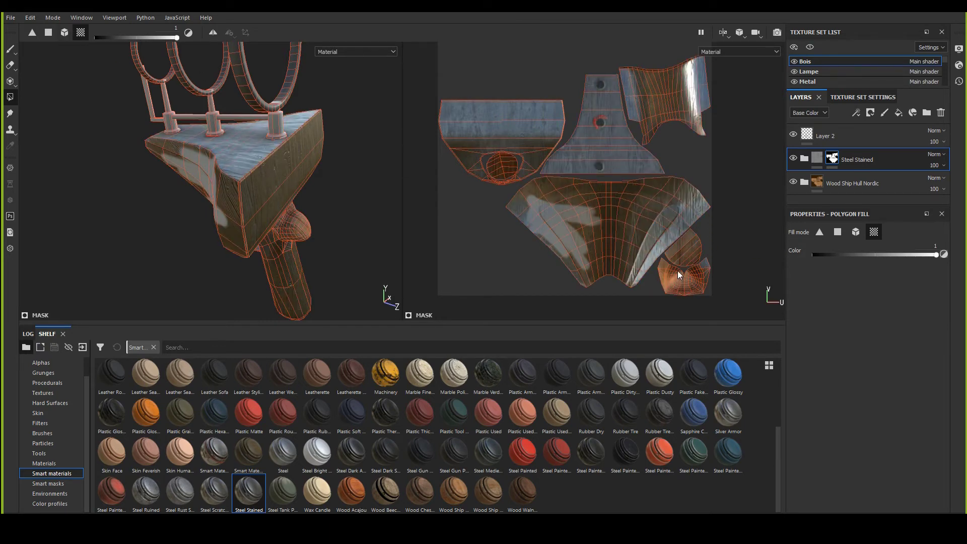
click(670, 282)
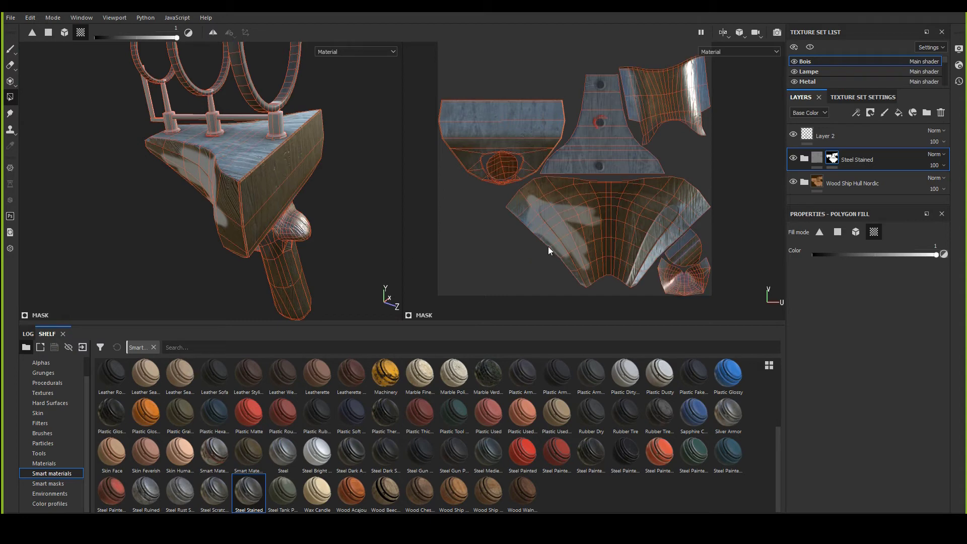
alt+drag(322, 217, 288, 176)
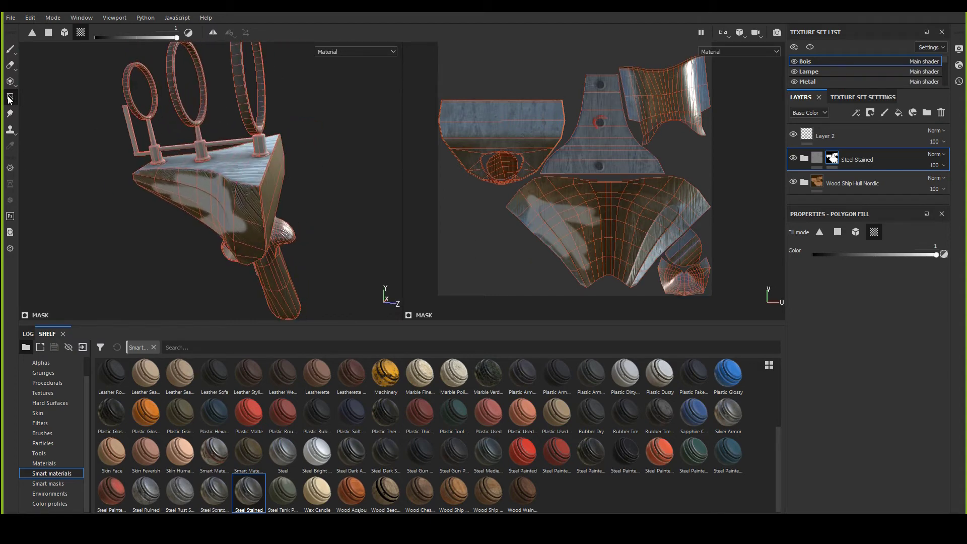
scroll(229, 201, up, 2)
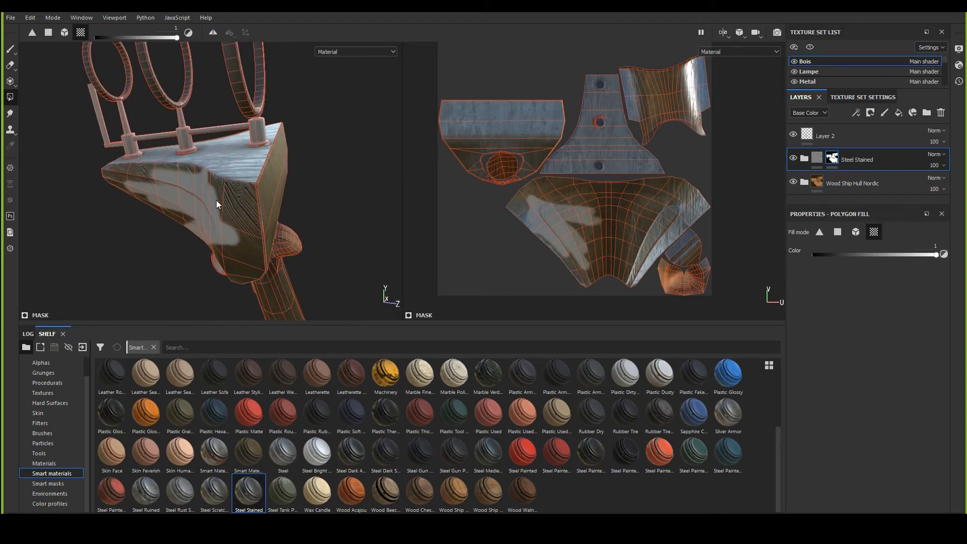
Step: Take back the steel fill from the body's top and sides, and examine the wood relief in the steel on the flat end face
click(219, 172)
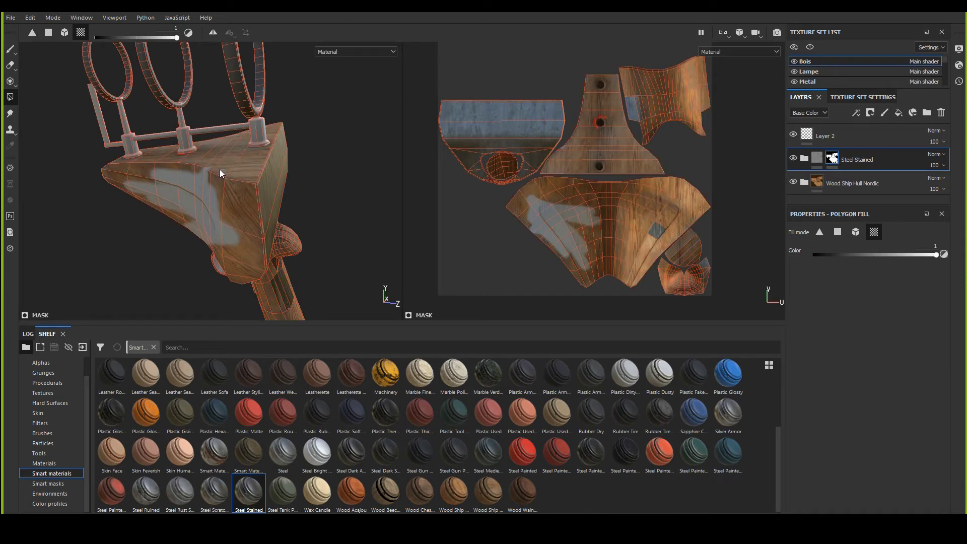
alt+drag(220, 174, 245, 148)
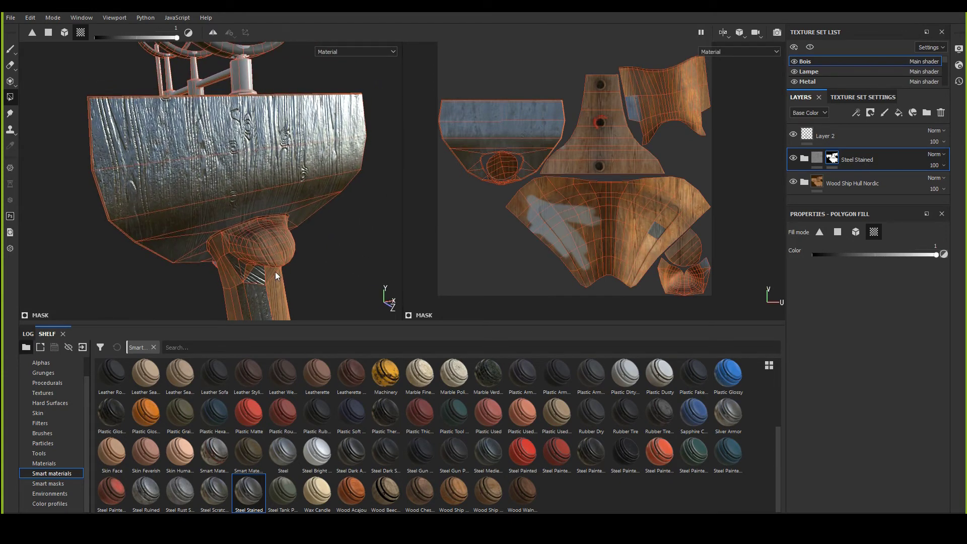
scroll(201, 164, up, 4)
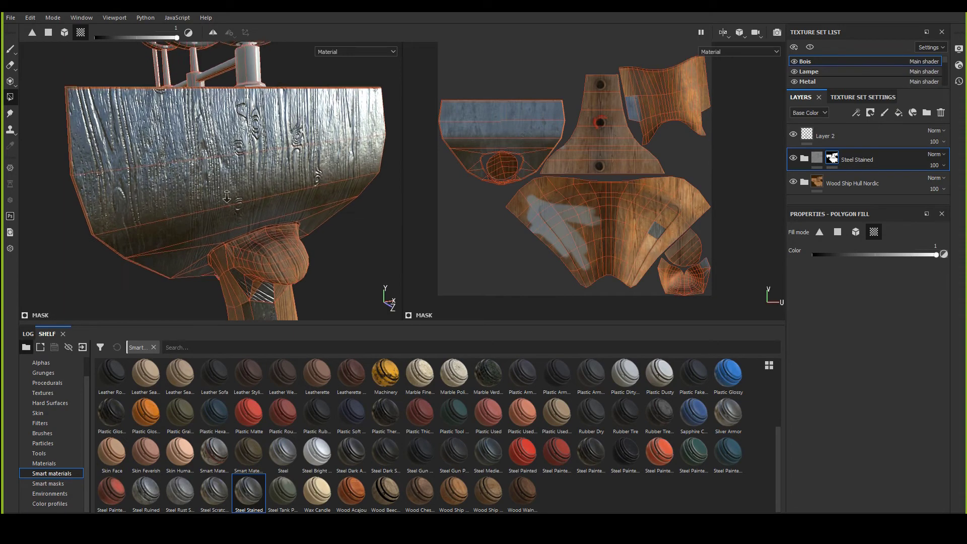
alt+drag(198, 161, 267, 142)
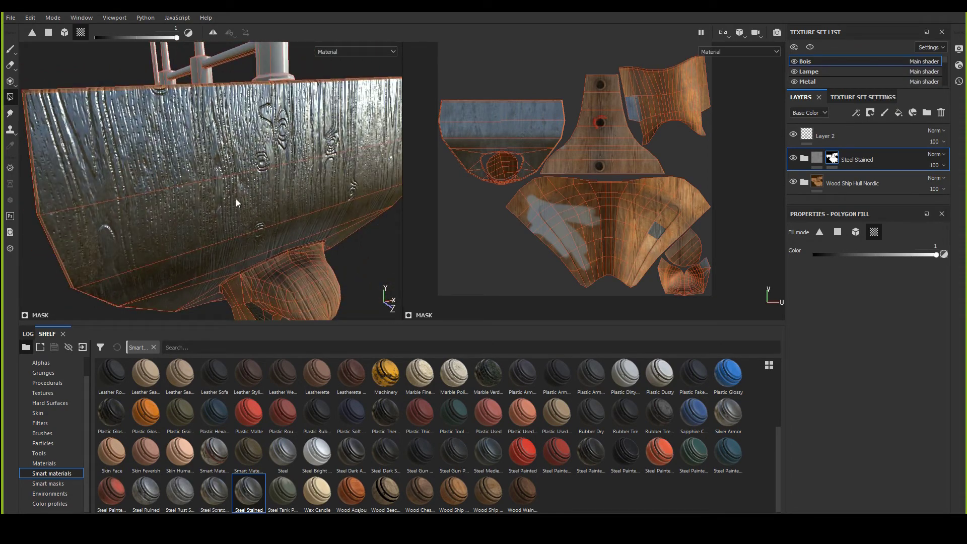
alt+drag(297, 190, 119, 160)
alt+drag(182, 233, 201, 220)
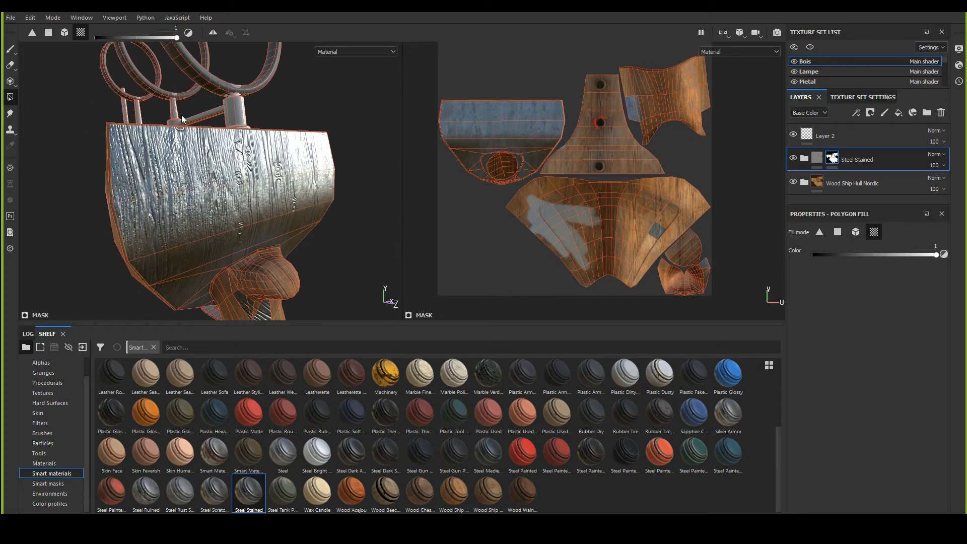
alt+drag(217, 166, 424, 146)
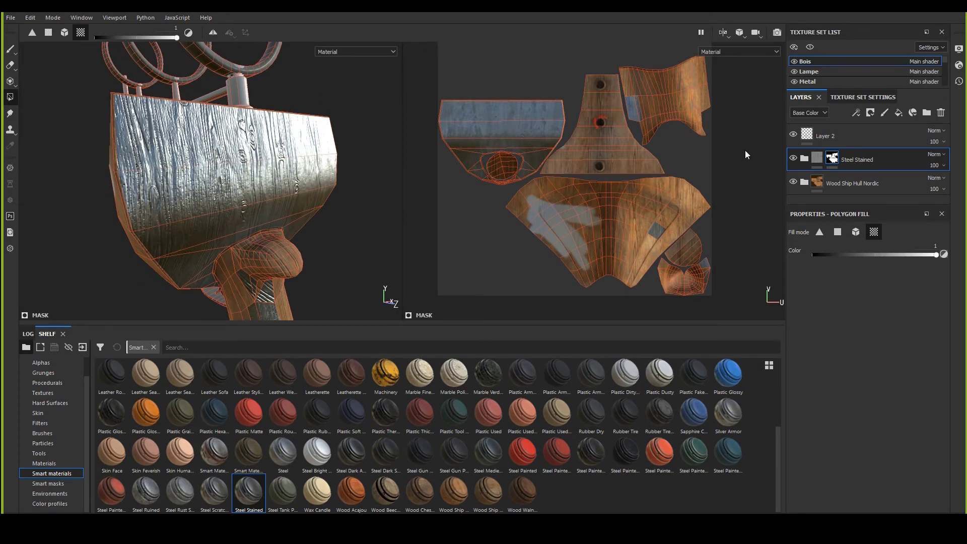
Step: Switch the layer stack's displayed channel from Base Color to Height
click(824, 113)
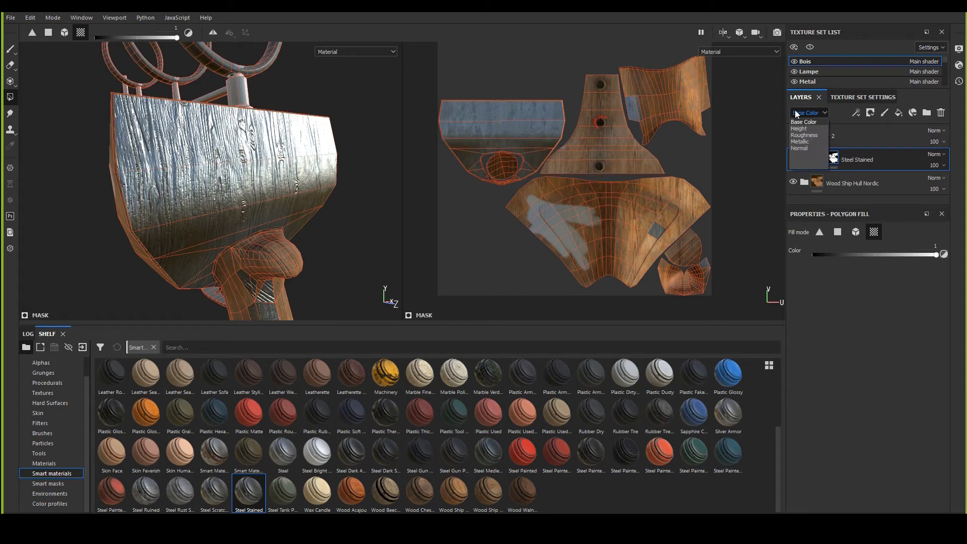
click(802, 132)
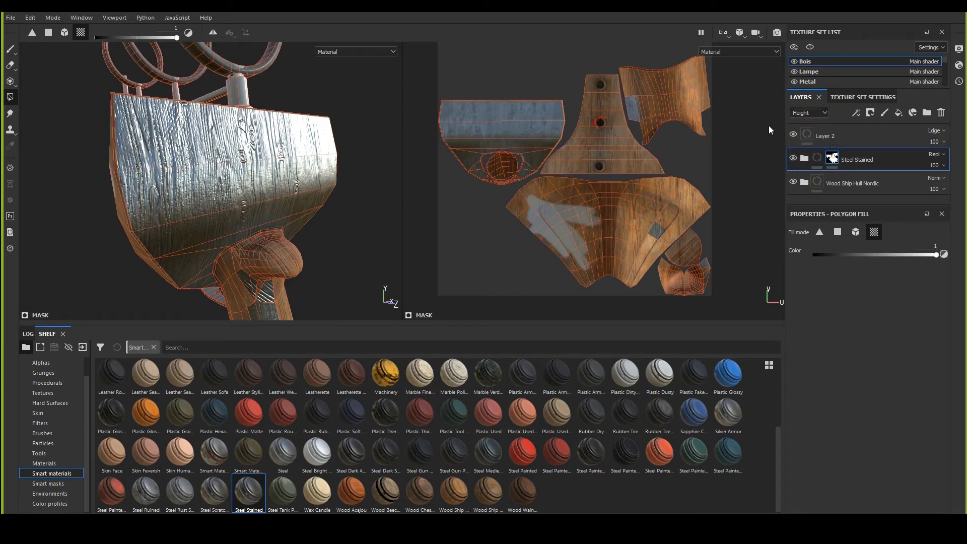
click(806, 113)
click(802, 114)
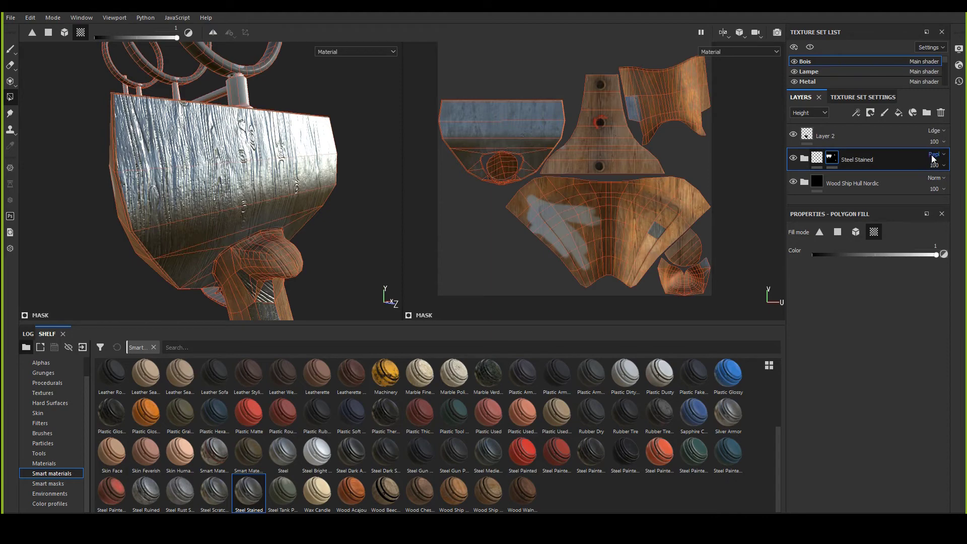
Step: With the Height channel displayed, set the Steel Stained folder's blending mode to Normal and hide Layer 2
alt+drag(241, 160, 226, 176)
scroll(230, 191, up, 4)
scroll(226, 198, down, 3)
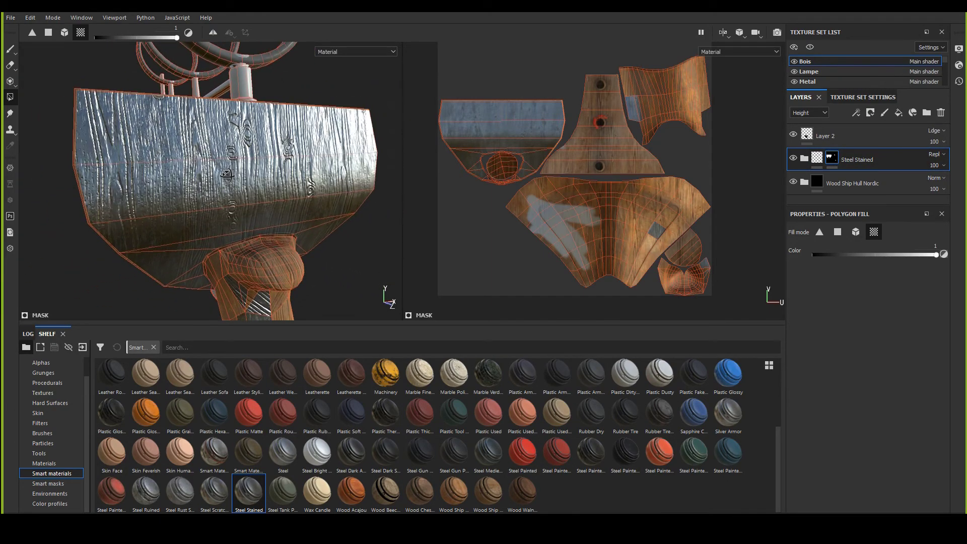
alt+drag(222, 211, 195, 209)
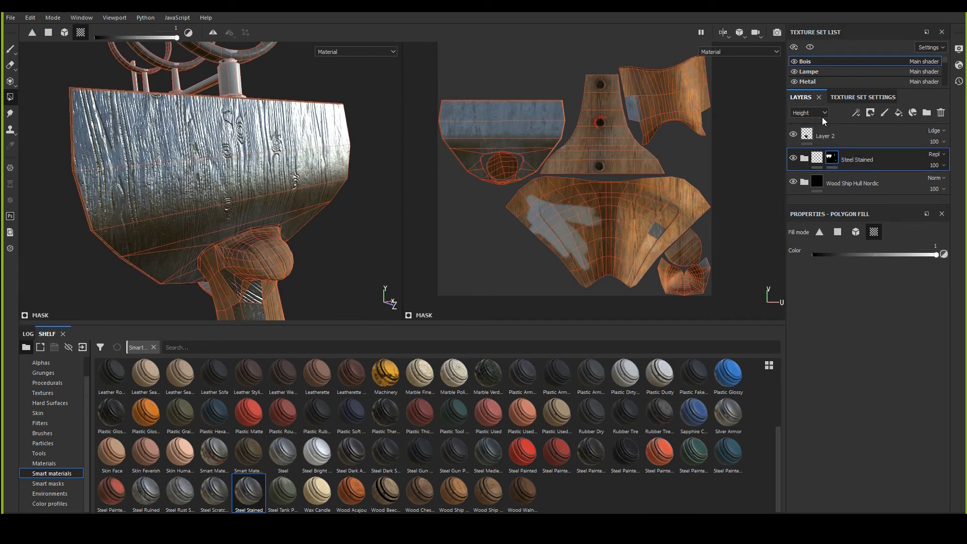
click(808, 113)
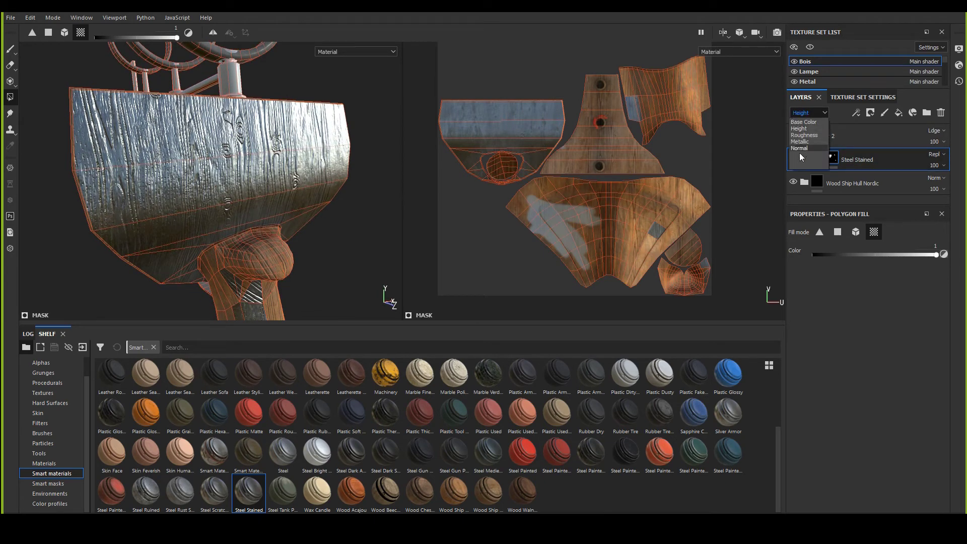
click(804, 128)
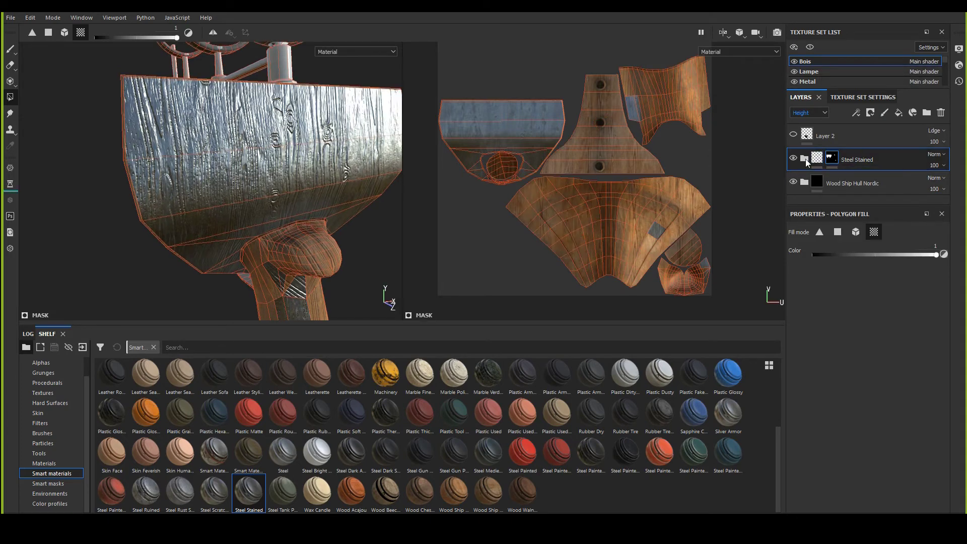
Step: Add a fill layer inside the Steel Stained folder with only the height channel enabled, and set its height to 0.4397
click(804, 159)
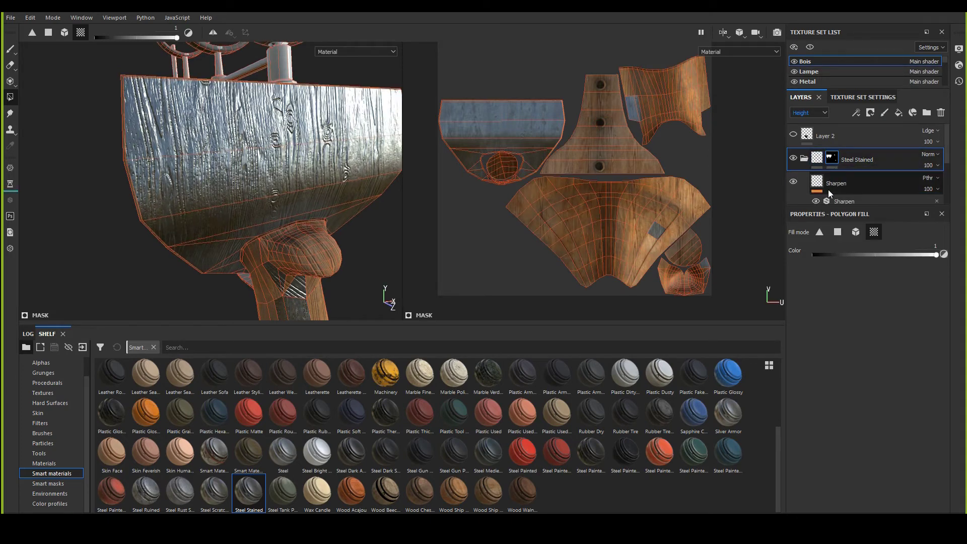
click(897, 113)
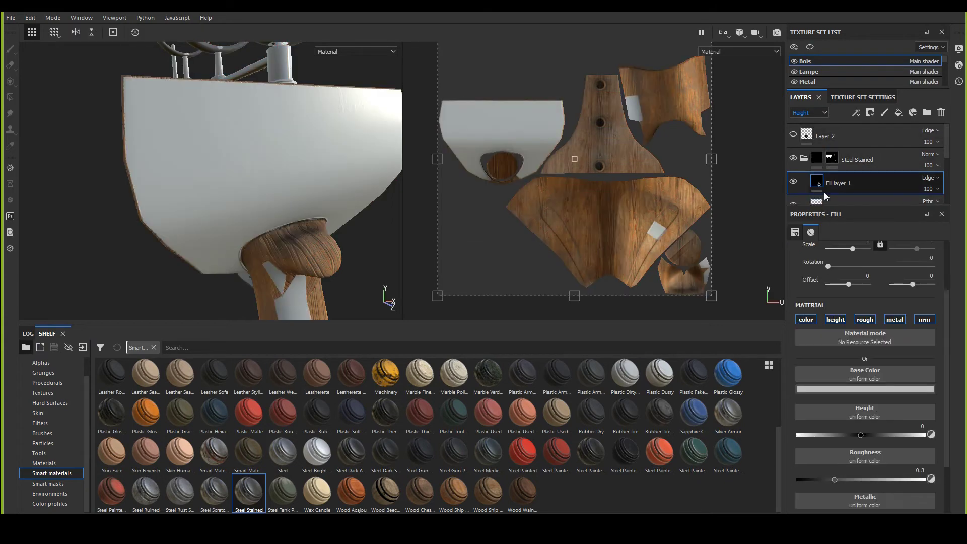
click(865, 320)
click(806, 320)
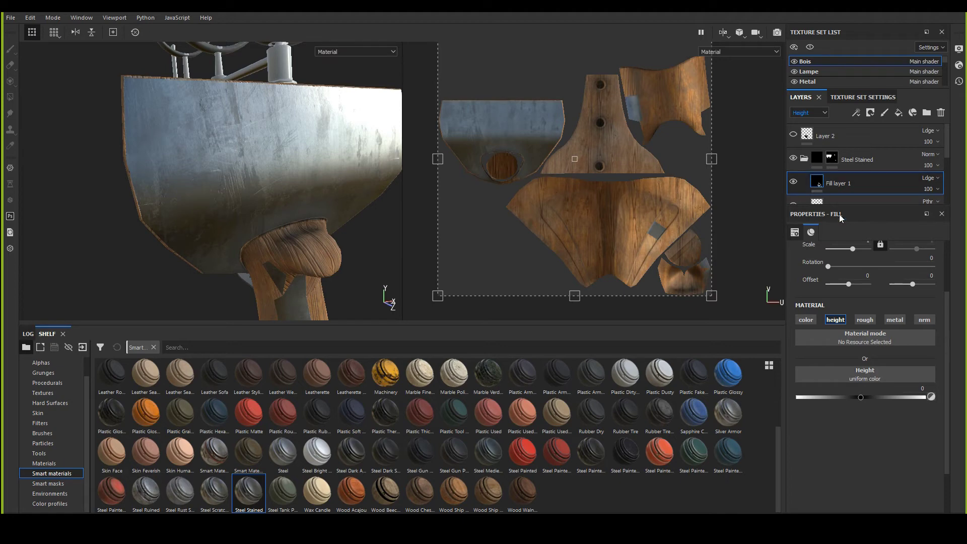
drag(861, 397, 889, 397)
alt+drag(398, 188, 332, 161)
click(805, 159)
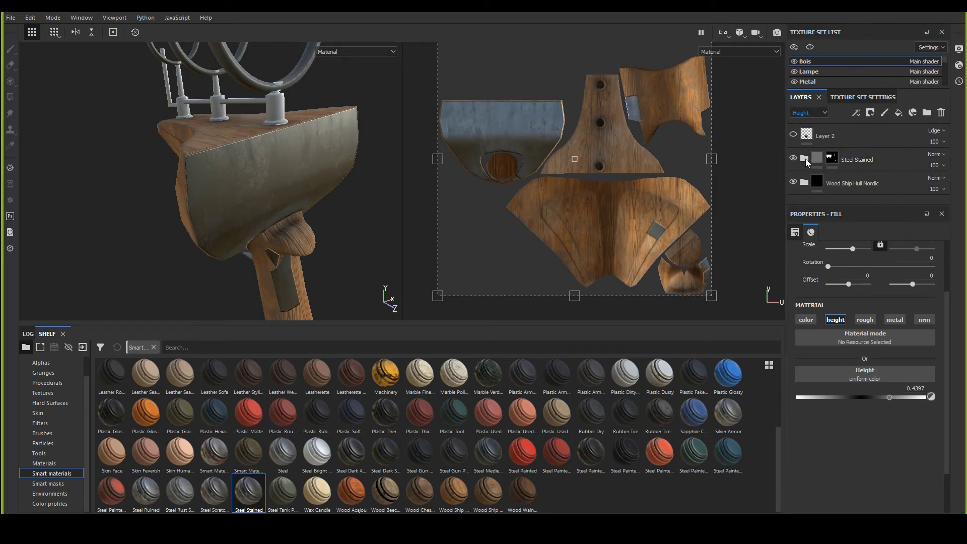
alt+drag(266, 169, 230, 205)
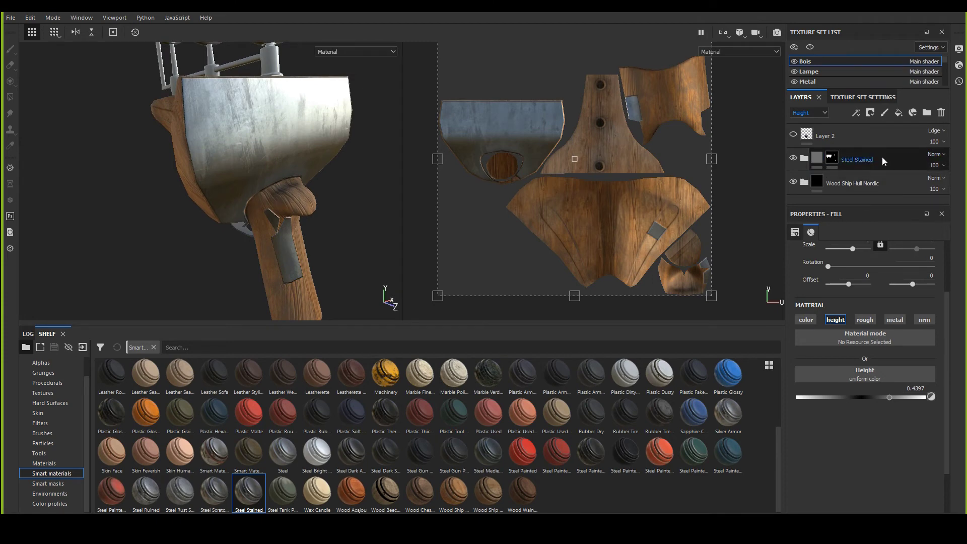
Step: Compare the model with the Steel Stained folder hidden and shown, and review the layers inside the folder
click(794, 159)
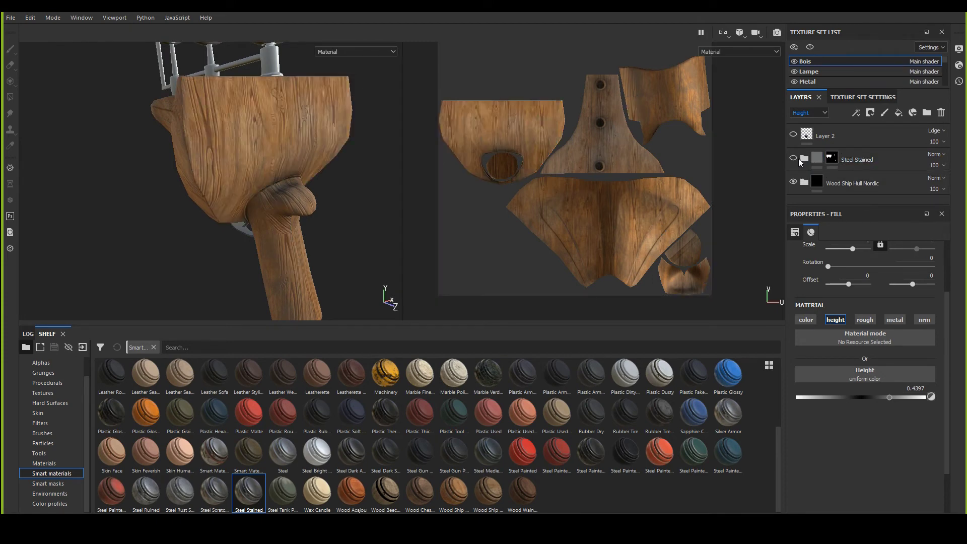
click(794, 159)
click(805, 159)
click(804, 159)
click(805, 159)
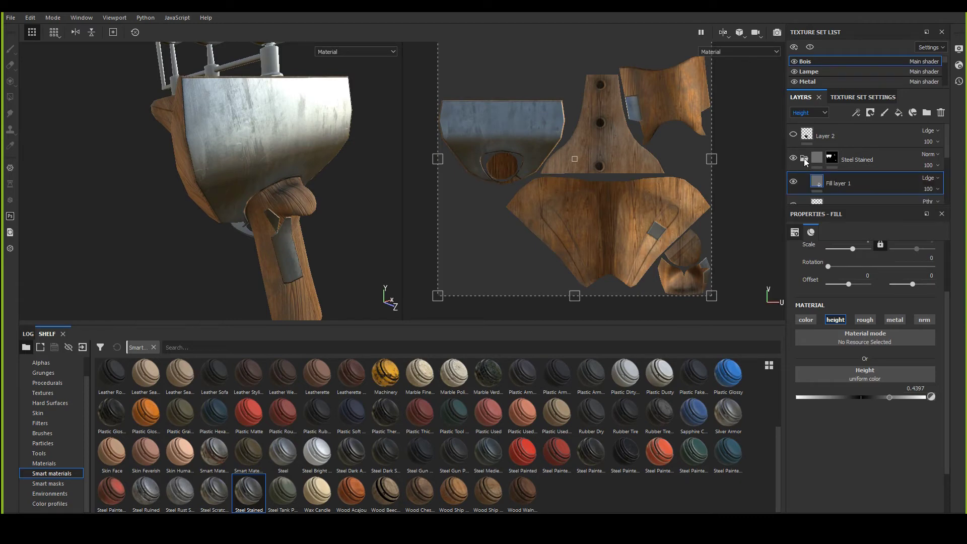
scroll(835, 165, down, 3)
scroll(834, 165, up, 3)
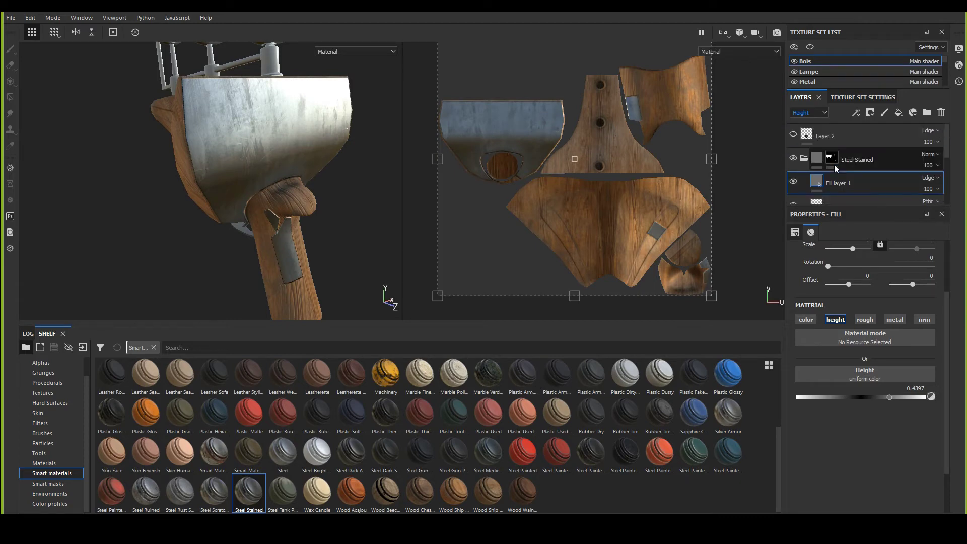
click(805, 159)
click(805, 159)
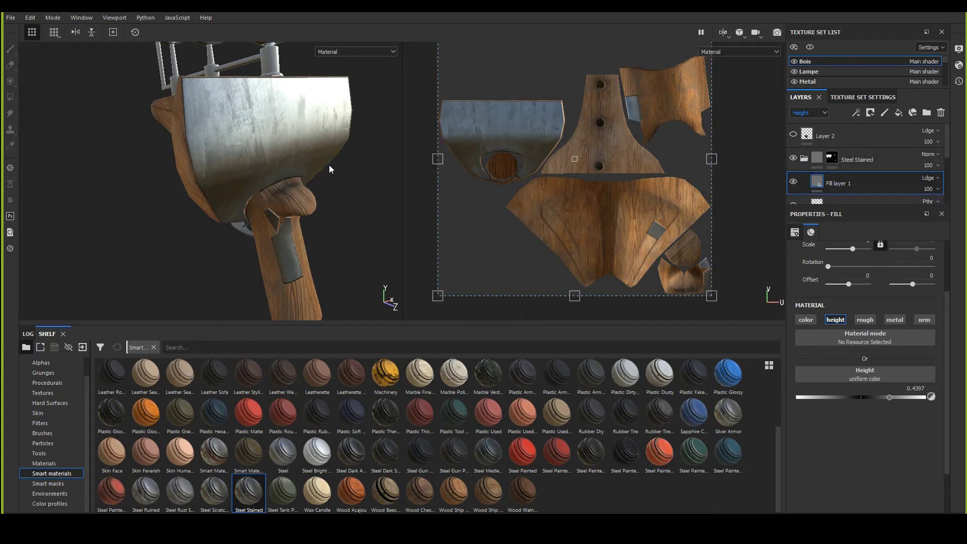
Step: Hide and restore the height fill layer inside Steel Stained to compare the relief on the metal face
scroll(298, 174, up, 3)
alt+drag(298, 174, 216, 130)
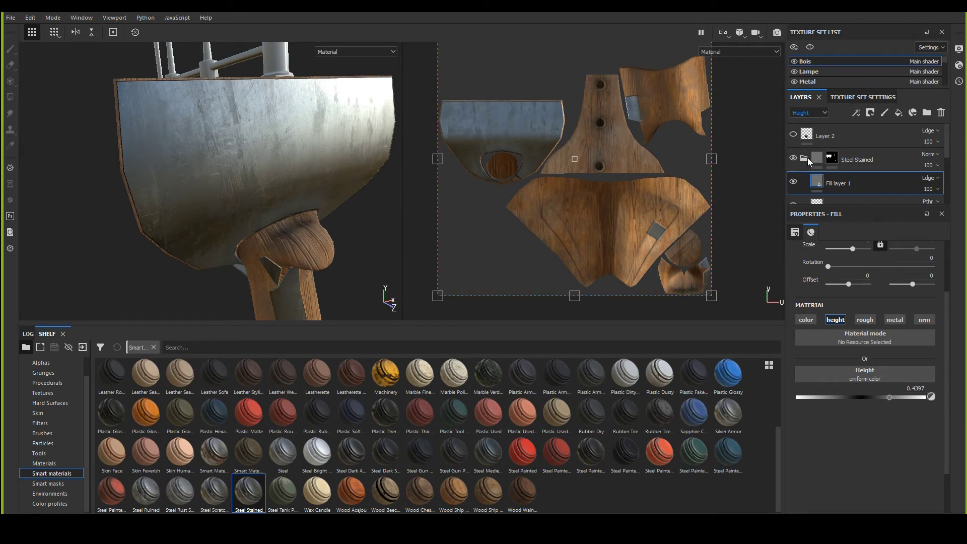
click(793, 183)
alt+drag(188, 167, 392, 299)
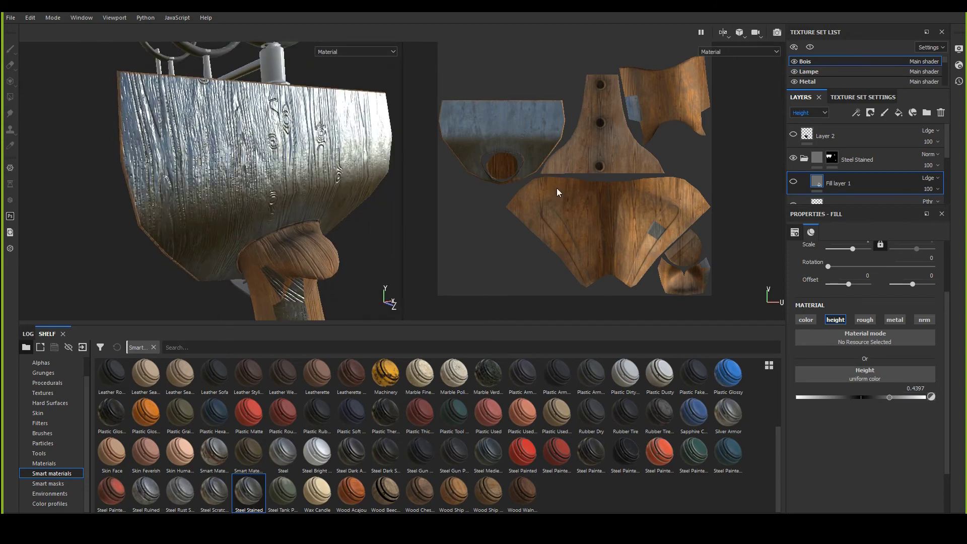
click(794, 183)
alt+drag(294, 176, 265, 152)
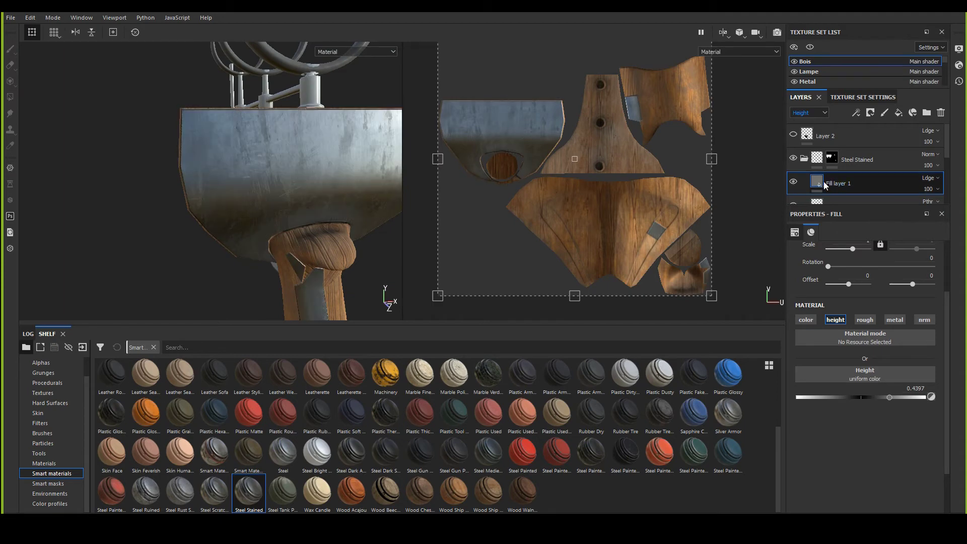
alt+drag(305, 186, 290, 201)
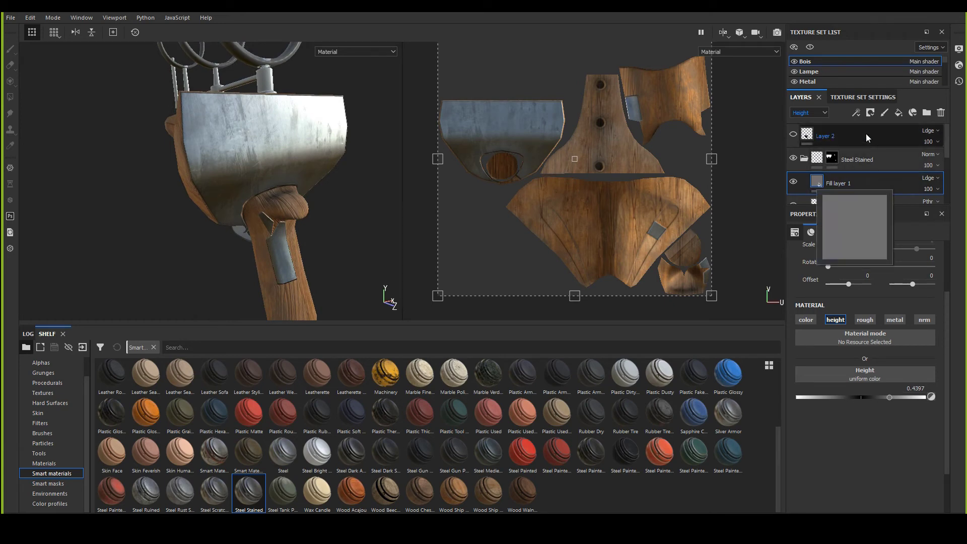
Step: Raise the fill layer's height to 0.5486, check the metal plate on the body and collapse the Steel Stained folder
mouse_move(893, 397)
mouse_down()
mouse_move(828, 398)
mouse_move(902, 394)
mouse_move(866, 389)
mouse_move(837, 389)
mouse_move(894, 397)
mouse_move(835, 400)
mouse_move(894, 403)
mouse_up()
click(896, 397)
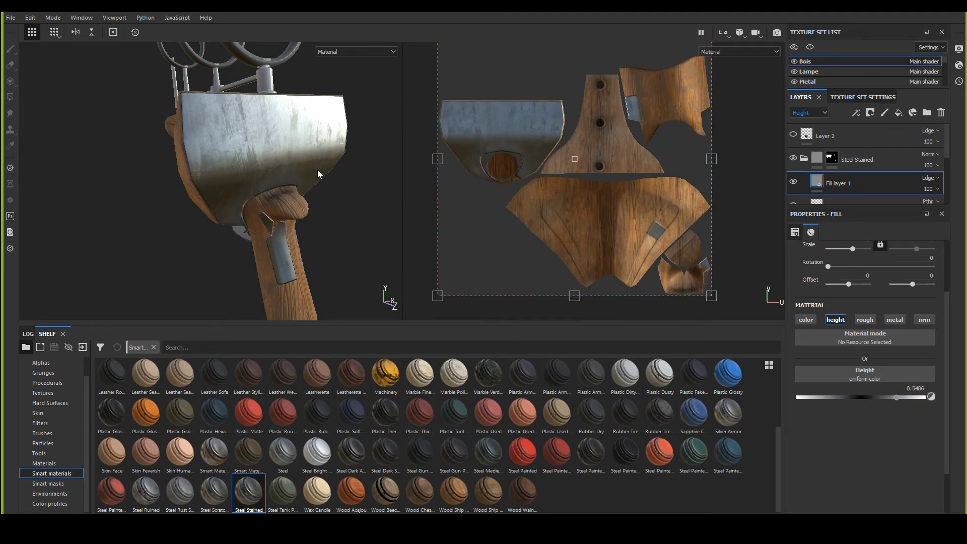
mouse_move(242, 126)
alt+mouse_down()
mouse_move(328, 212)
mouse_move(249, 126)
alt+mouse_up()
alt+drag(279, 181, 236, 157)
click(805, 158)
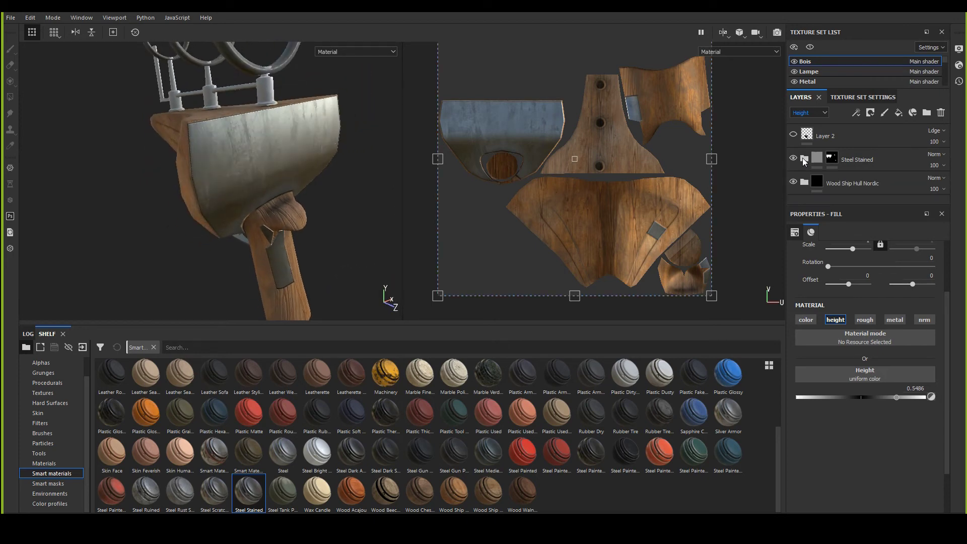
Step: Hide the Steel Stained folder, add the Silver Armor smart material above it and examine the model
click(793, 158)
alt+middle_drag(347, 241, 279, 181)
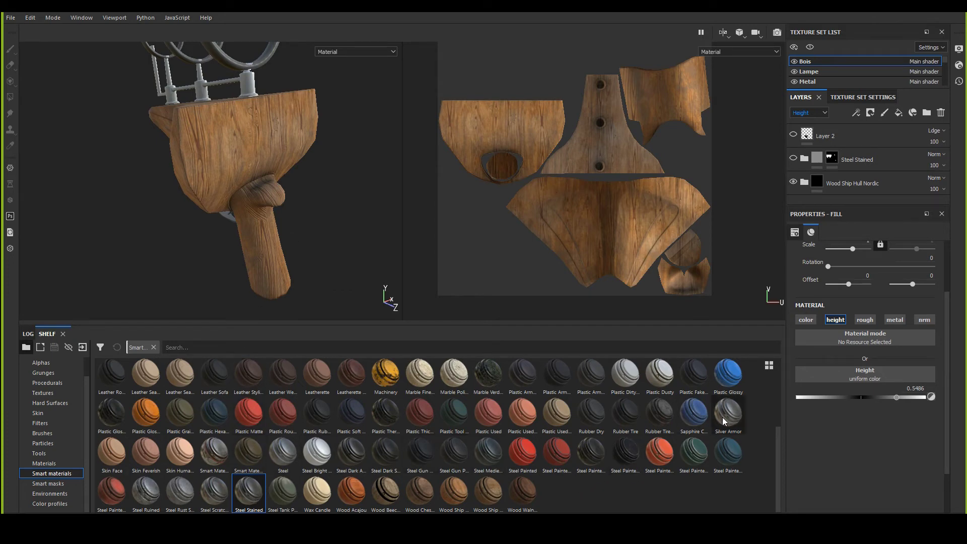
drag(726, 414, 831, 148)
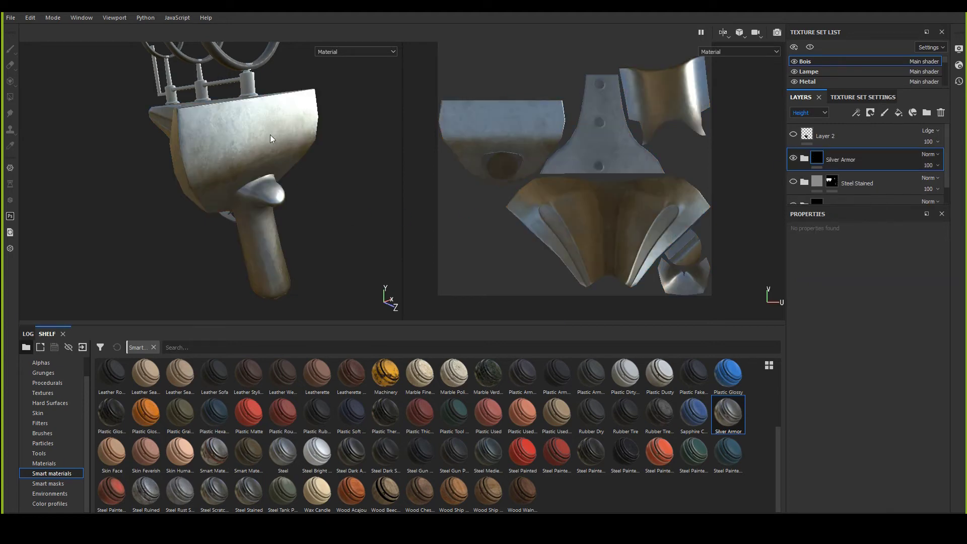
alt+right_drag(198, 123, 218, 163)
alt+drag(218, 164, 282, 161)
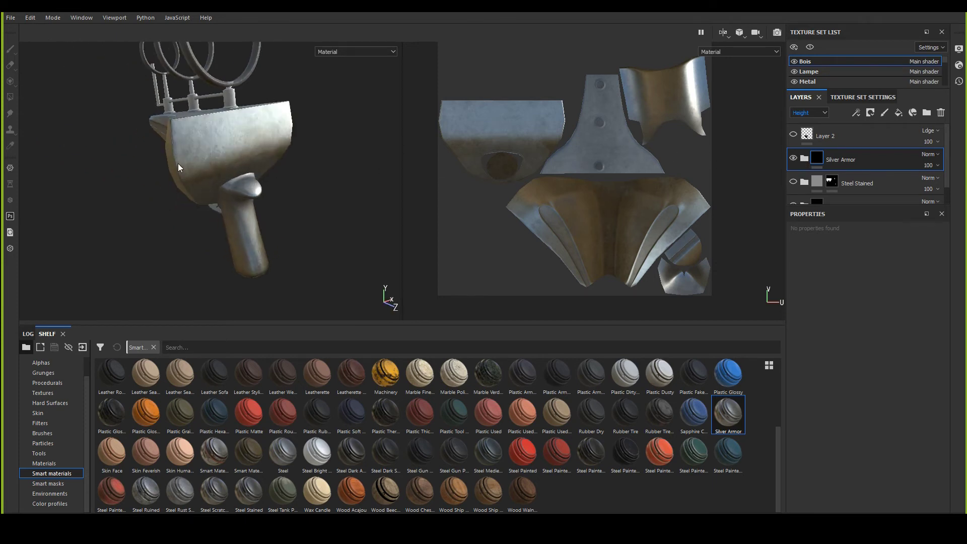
alt+drag(179, 168, 232, 164)
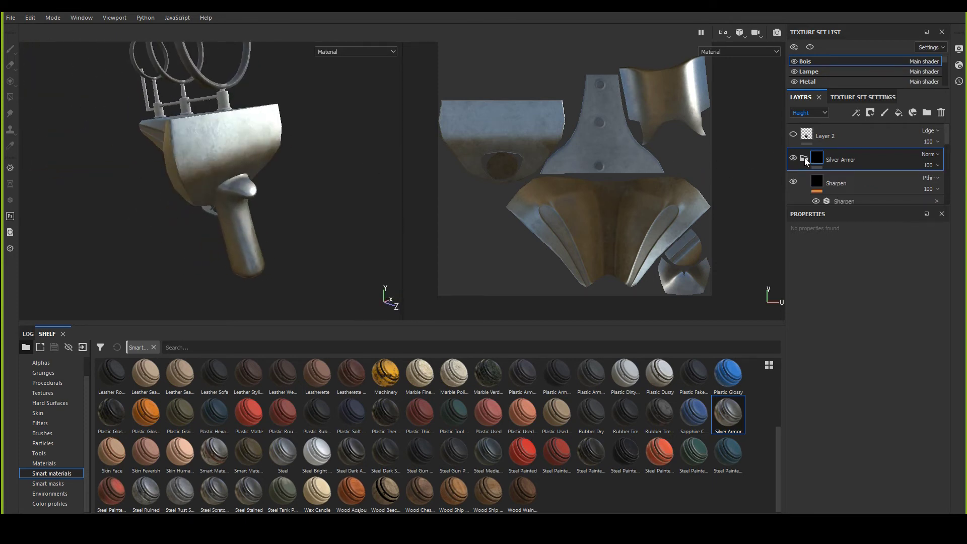
Step: Add a black mask to the Silver Armor folder and turn the model to face the body's flat end
right_click(829, 158)
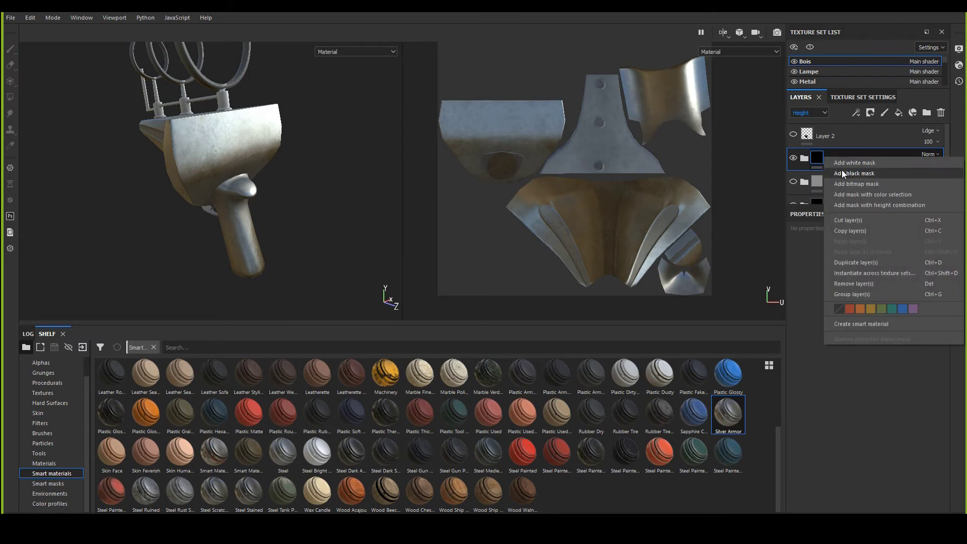
click(844, 173)
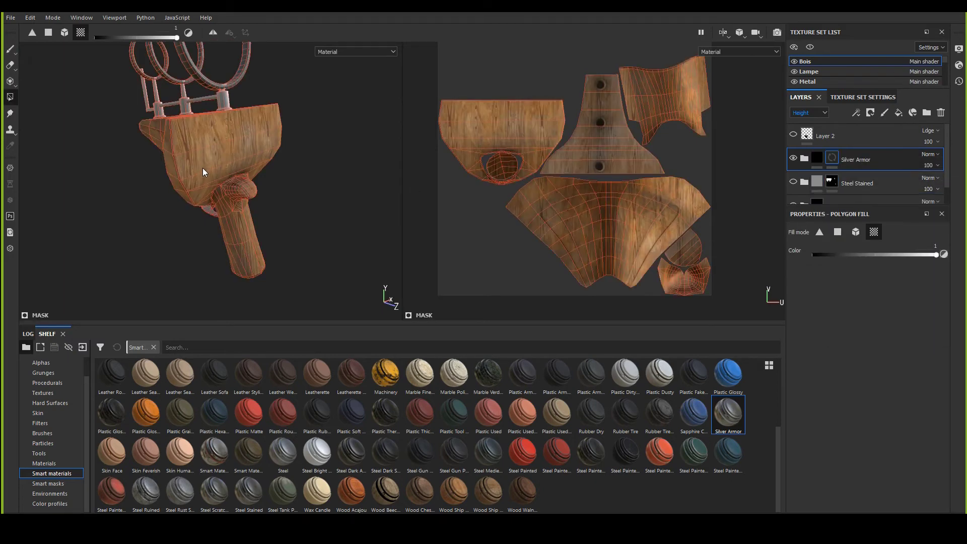
alt+drag(235, 188, 282, 192)
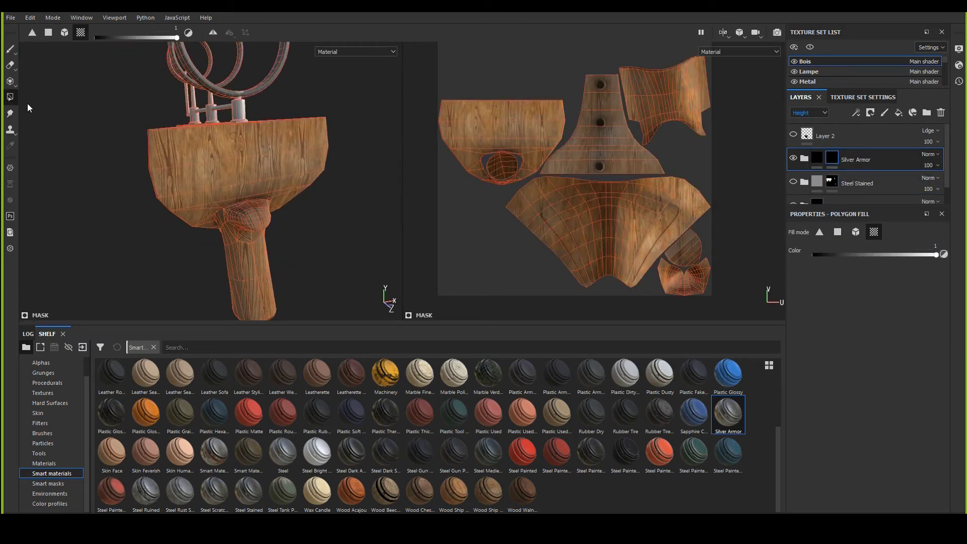
click(237, 155)
alt+drag(281, 204, 233, 278)
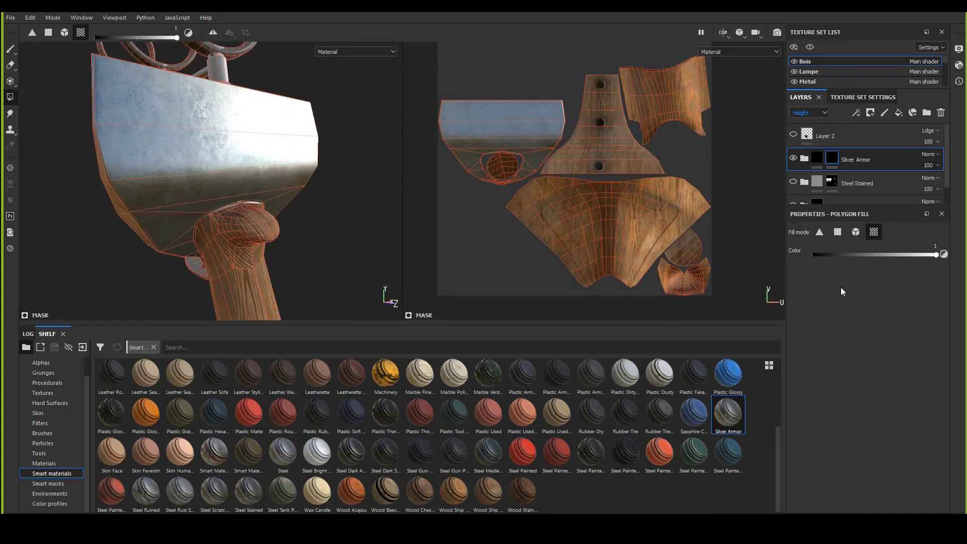
alt+drag(282, 252, 253, 198)
key(ctrl+z)
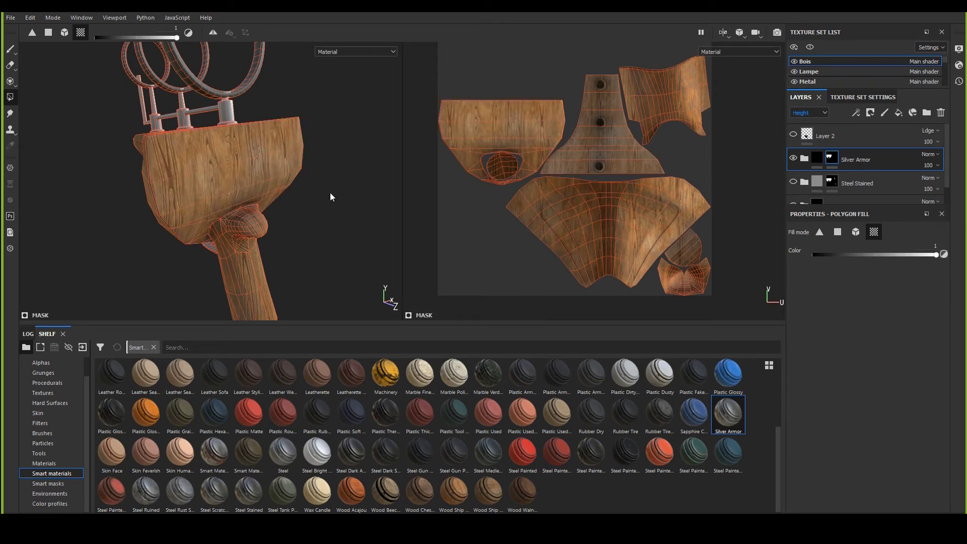
Step: Fill the flat end's UV island in the Silver Armor mask from the UV view and inspect the metal and neighbouring wood
click(519, 121)
scroll(212, 197, up, 3)
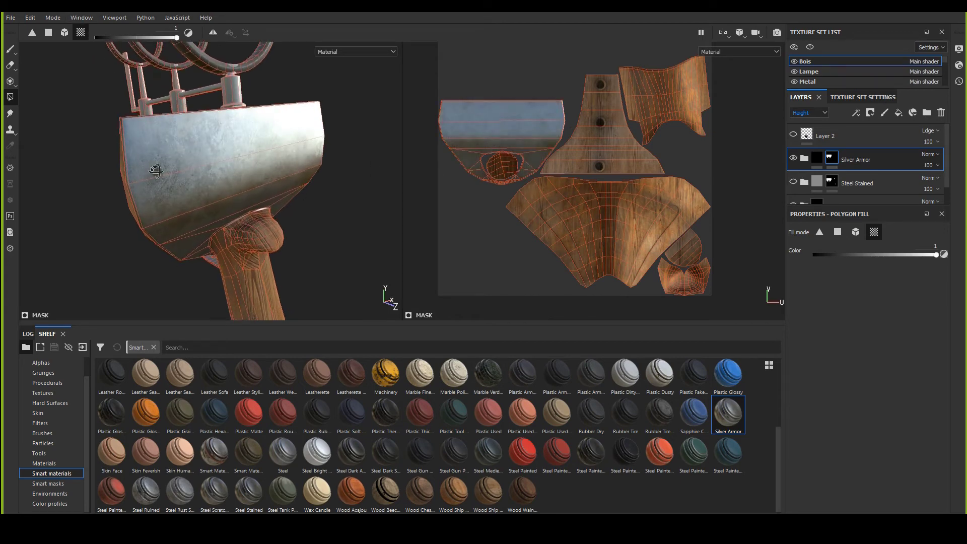
alt+drag(121, 162, 242, 157)
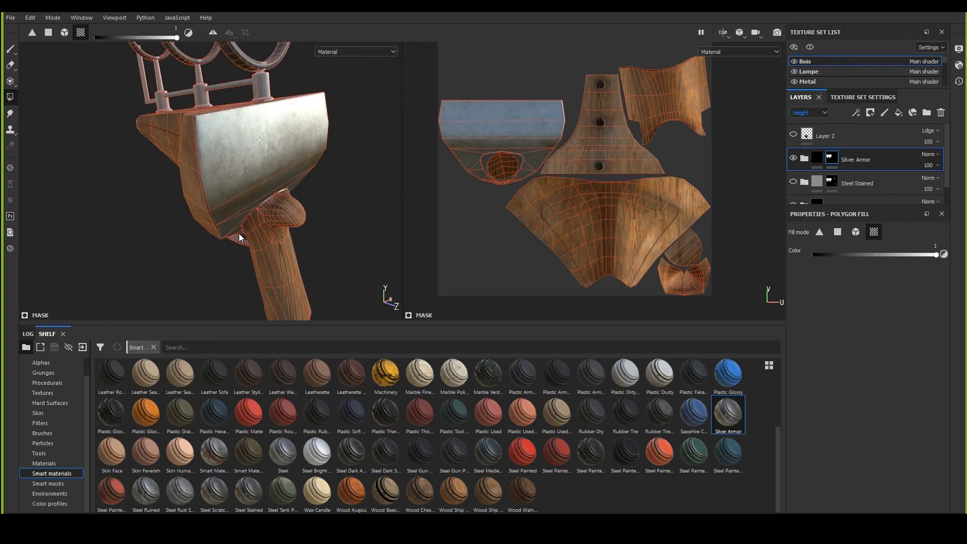
alt+drag(239, 237, 247, 186)
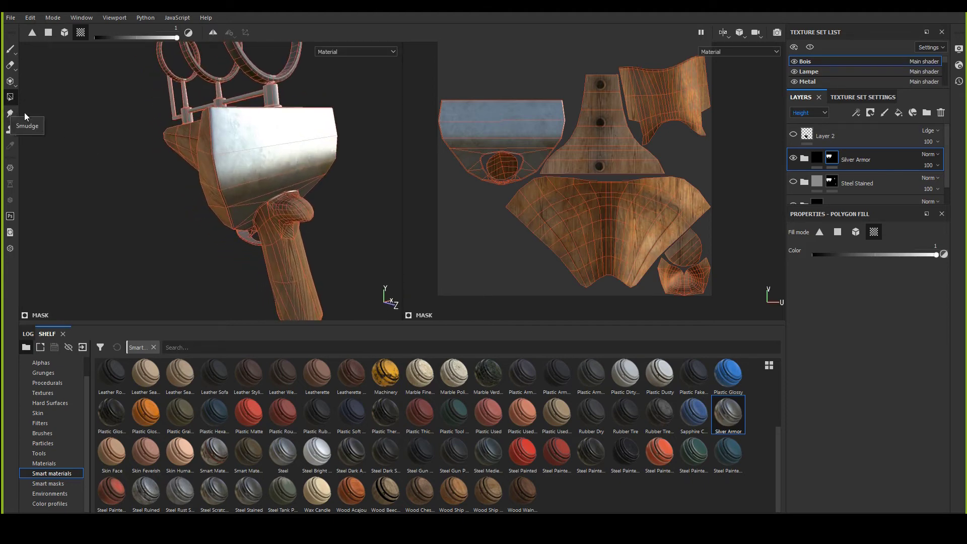
alt+drag(252, 169, 218, 198)
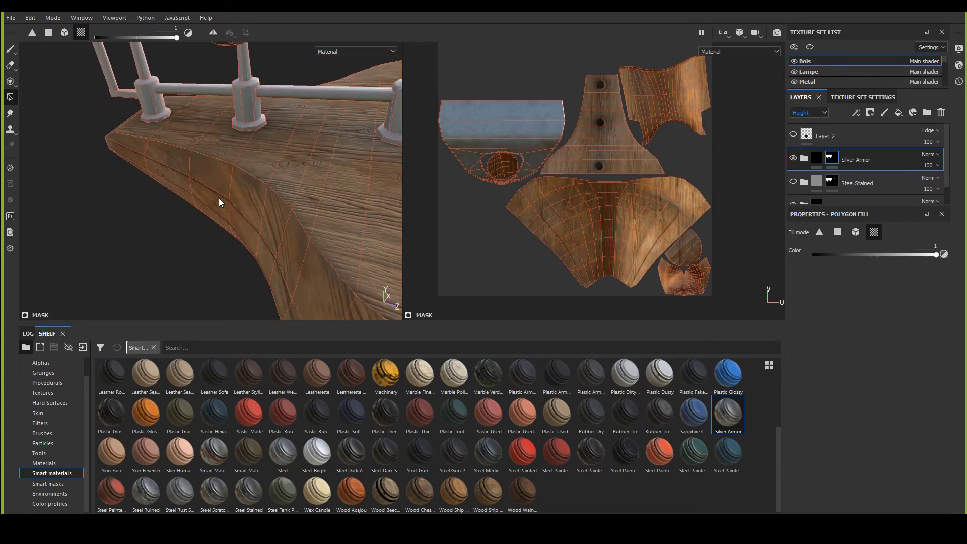
alt+drag(225, 201, 326, 218)
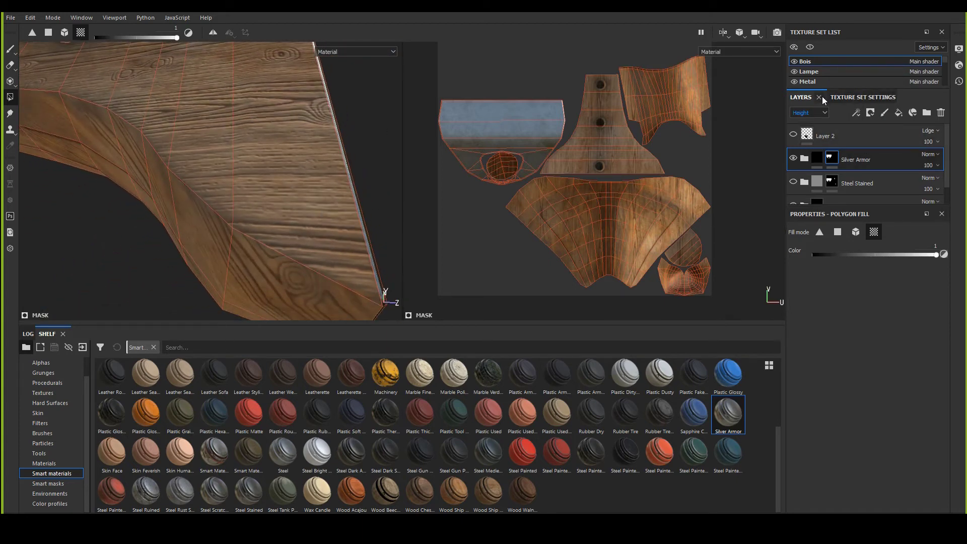
Step: Show and select Layer 2, and set up a paint brush that affects only the height channel
click(826, 137)
alt+drag(182, 121, 227, 174)
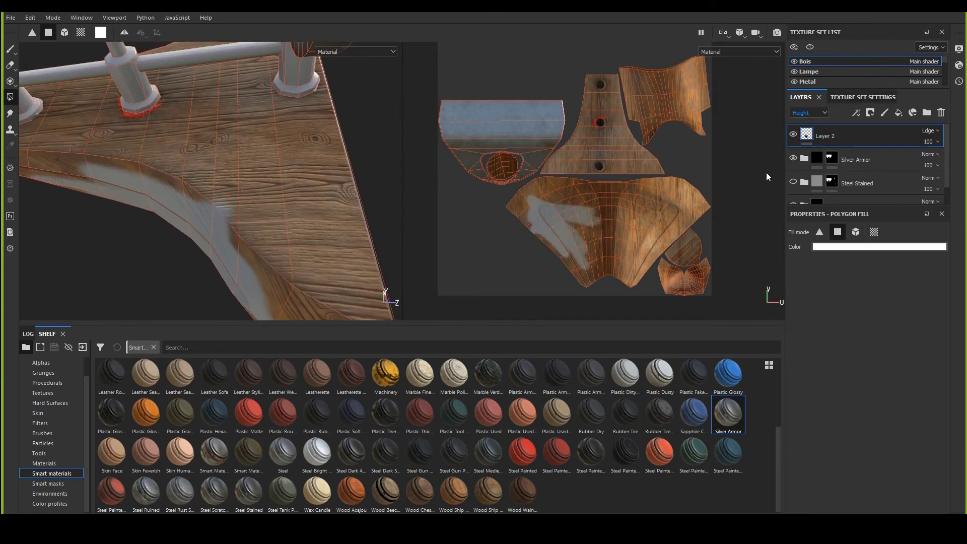
key(1)
scroll(846, 373, down, 2)
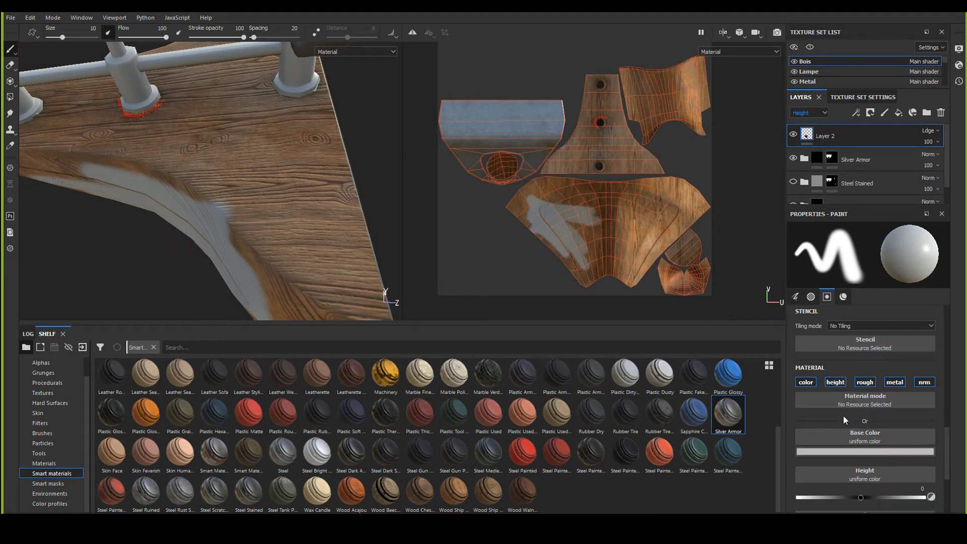
click(899, 383)
click(924, 382)
click(806, 382)
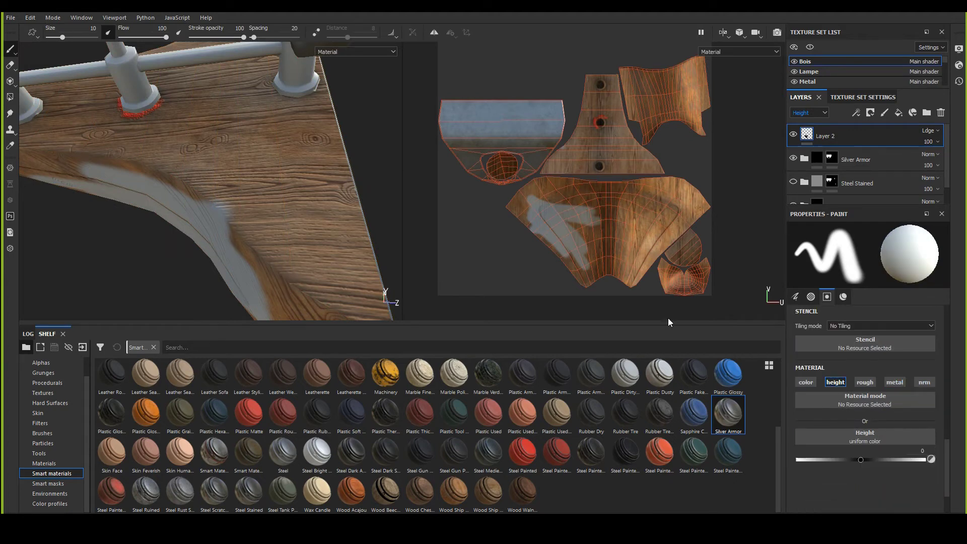
Step: Set the brush size to 4.85 and its height to 0.2763, and try a stroke on the wood before undoing it
scroll(302, 177, up, 3)
alt+drag(237, 213, 222, 173)
ctrl+right_drag(222, 172, 207, 172)
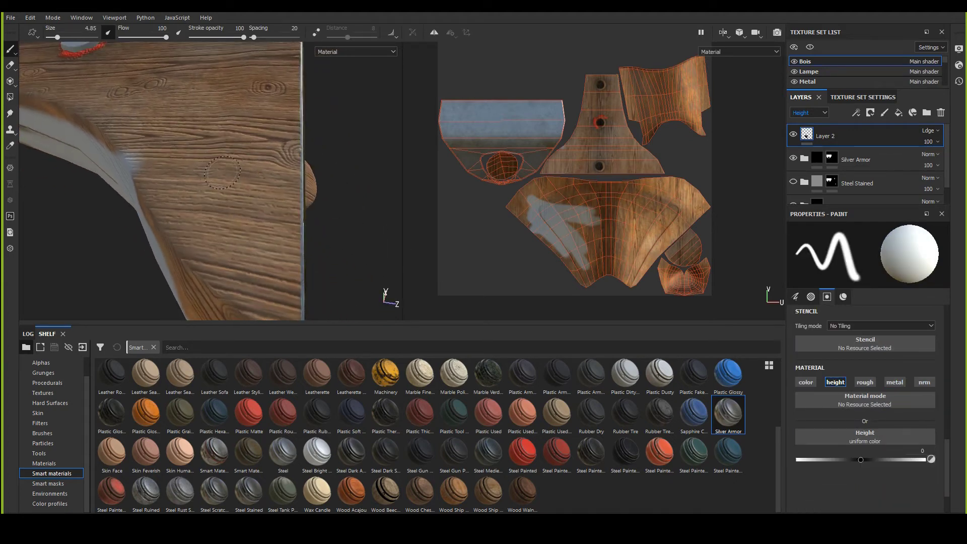
alt+drag(184, 178, 203, 149)
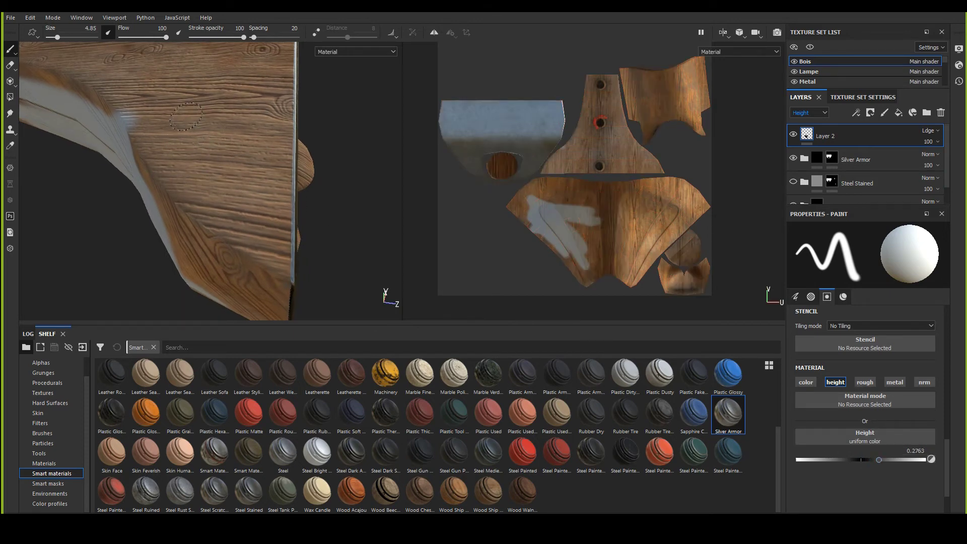
mouse_move(185, 116)
mouse_down()
mouse_move(250, 194)
mouse_move(237, 114)
mouse_up()
key(ctrl+z)
Step: Set the brush spacing to 1 and the alpha hardness to 0.72
scroll(865, 455, up, 10)
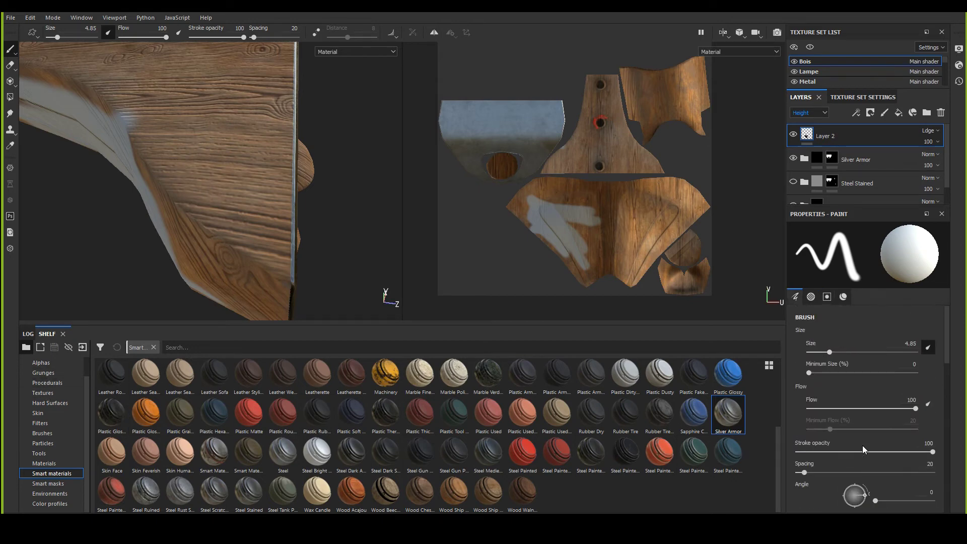
scroll(857, 433, down, 5)
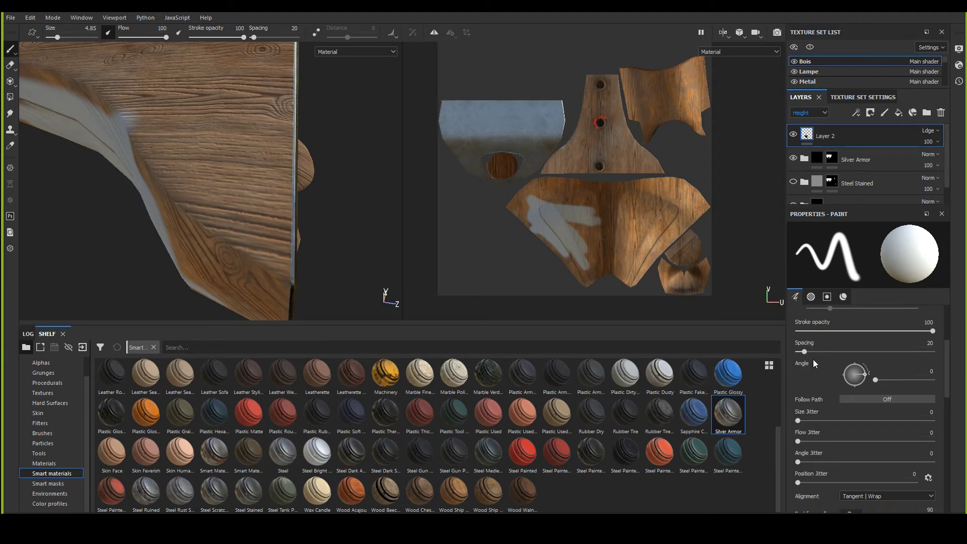
drag(805, 351, 797, 352)
scroll(820, 406, down, 5)
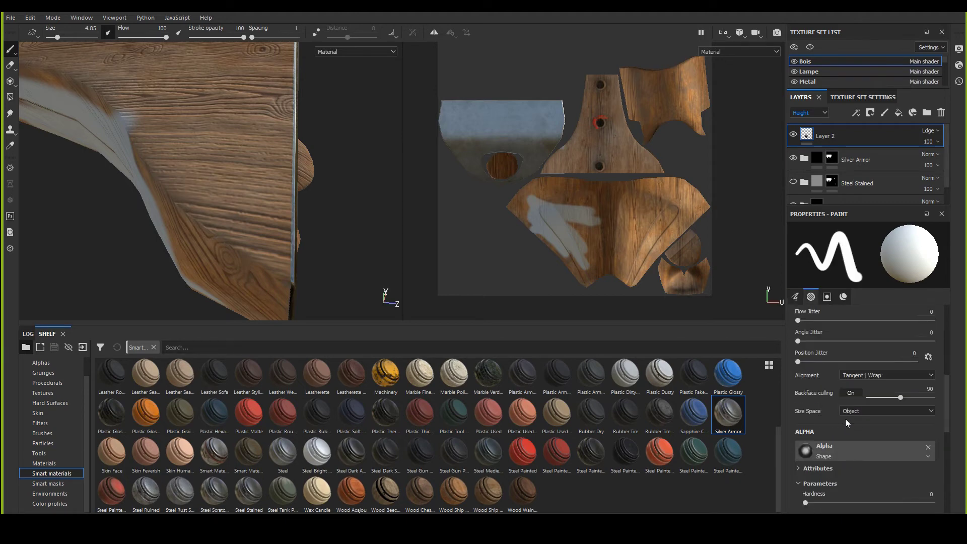
scroll(845, 423, down, 3)
drag(834, 442, 897, 442)
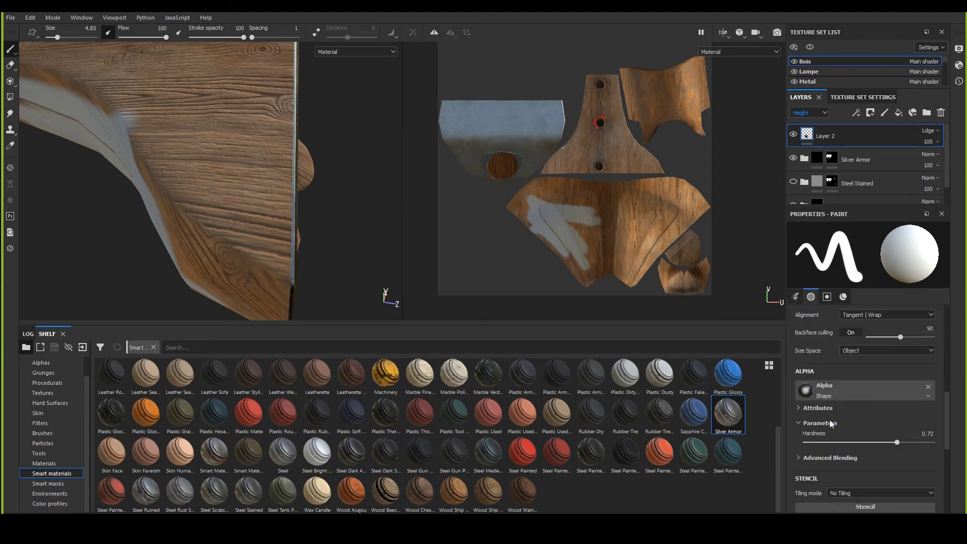
Step: Paint a freehand height stroke and connected straight height lines on the wood beside the grey painted area, using brush size 4.5
mouse_move(176, 118)
mouse_down()
mouse_move(181, 147)
mouse_move(224, 197)
mouse_move(255, 204)
mouse_up()
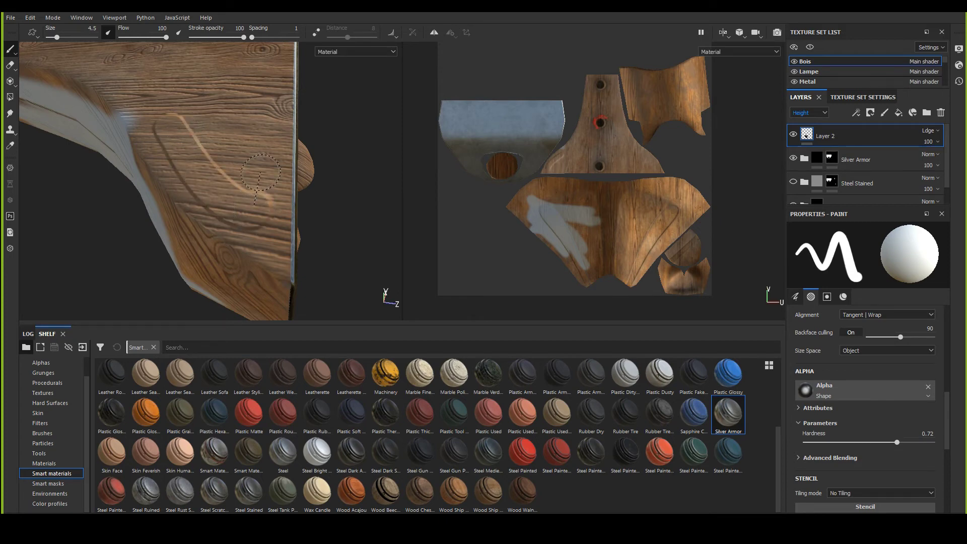
key(shift)
key(shift)
shift+click(268, 60)
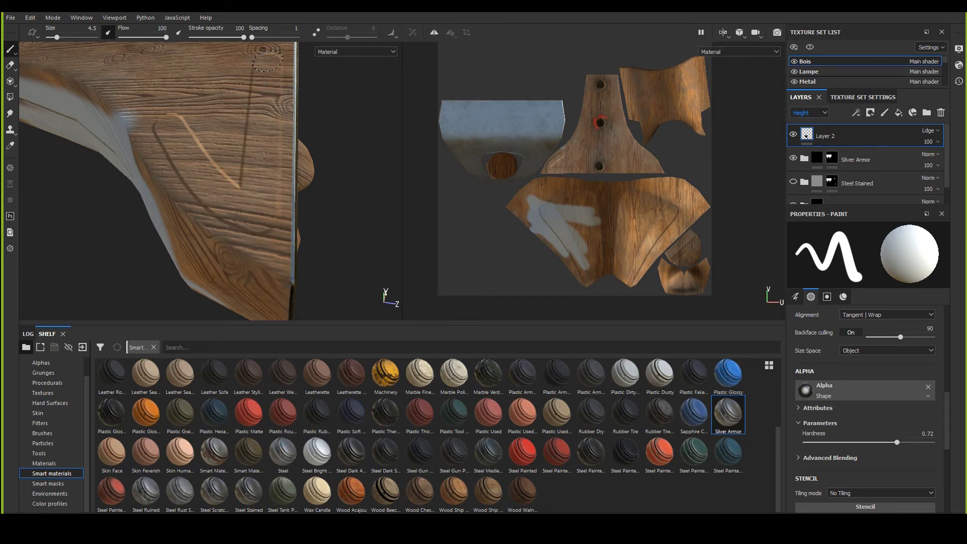
shift+click(158, 61)
shift+click(168, 126)
alt+drag(270, 122, 202, 188)
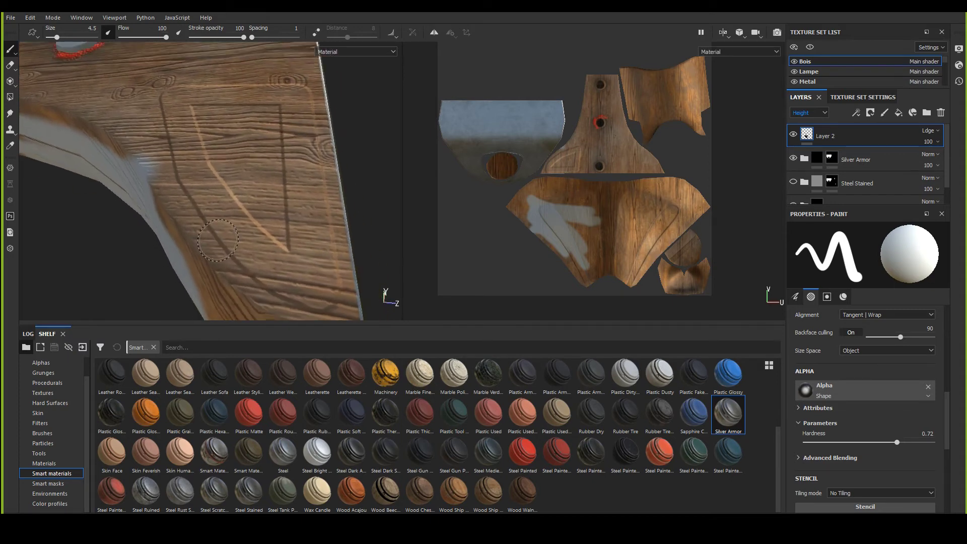
mouse_move(255, 229)
alt+mouse_down()
mouse_move(375, 166)
mouse_move(247, 209)
alt+mouse_up()
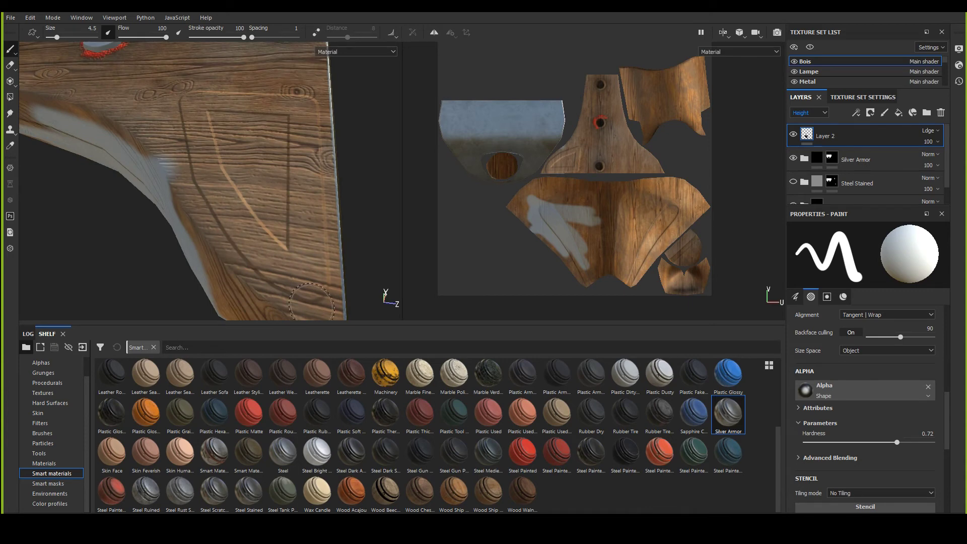
Step: Smudge the painted height strokes on the wood with a size 5.38 brush at 50 flow until they blend in
click(10, 113)
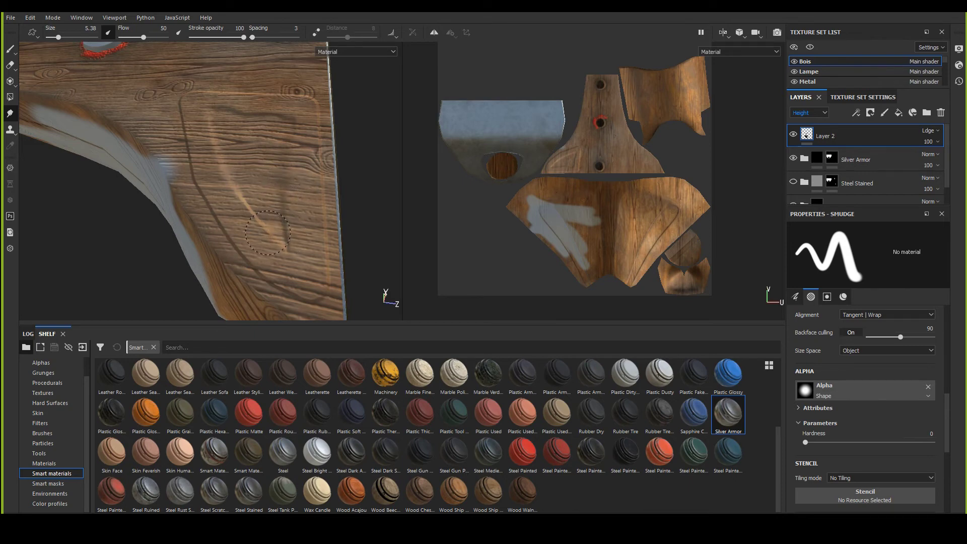
drag(268, 233, 243, 158)
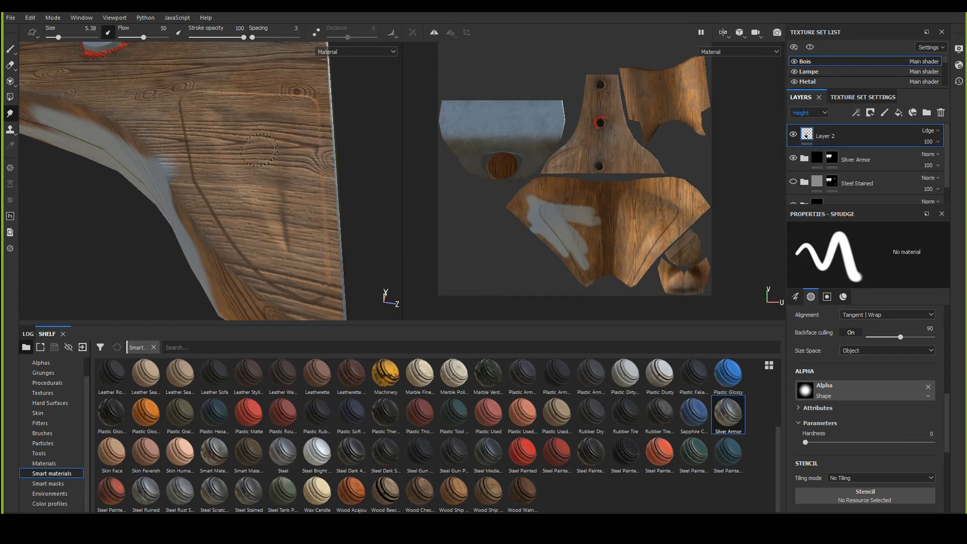
mouse_move(256, 160)
mouse_down()
mouse_move(281, 200)
mouse_move(261, 186)
mouse_up()
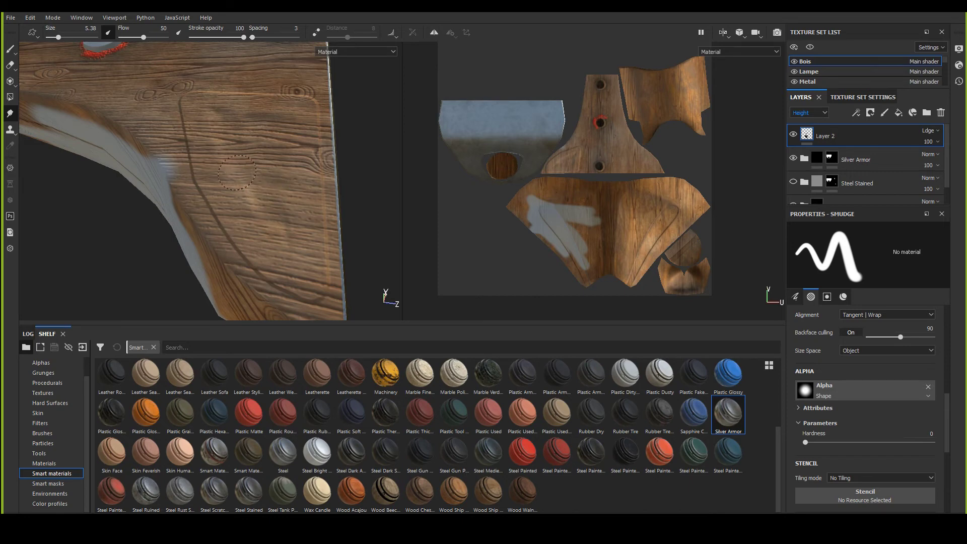
alt+drag(281, 178, 119, 179)
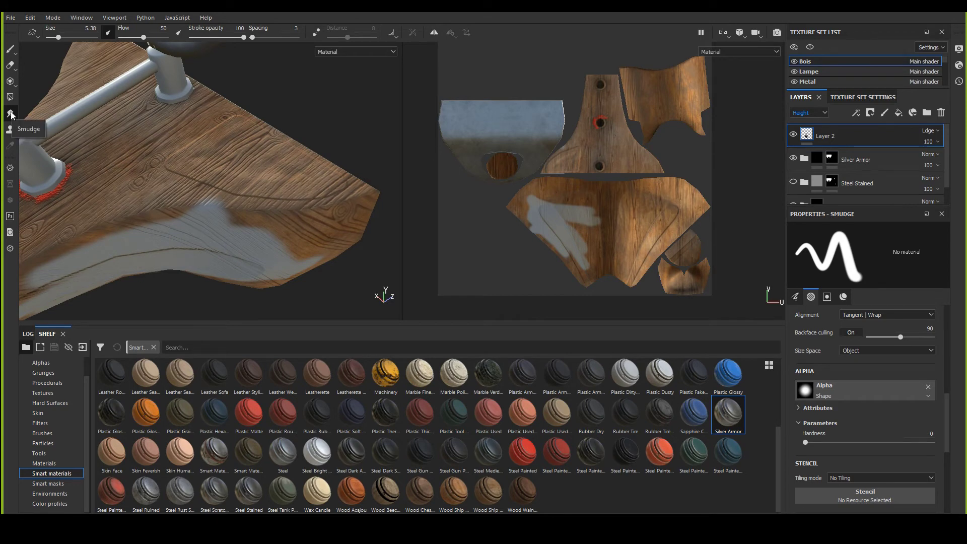
Step: Use the Clone tool to copy part of the red ring at the middle support's base onto the wood
mouse_move(164, 124)
alt+mouse_down()
mouse_move(291, 221)
mouse_move(220, 264)
mouse_move(166, 230)
mouse_move(237, 252)
mouse_move(223, 158)
mouse_move(267, 237)
mouse_move(237, 257)
mouse_move(182, 236)
mouse_move(250, 223)
mouse_move(172, 202)
mouse_move(153, 176)
alt+mouse_up()
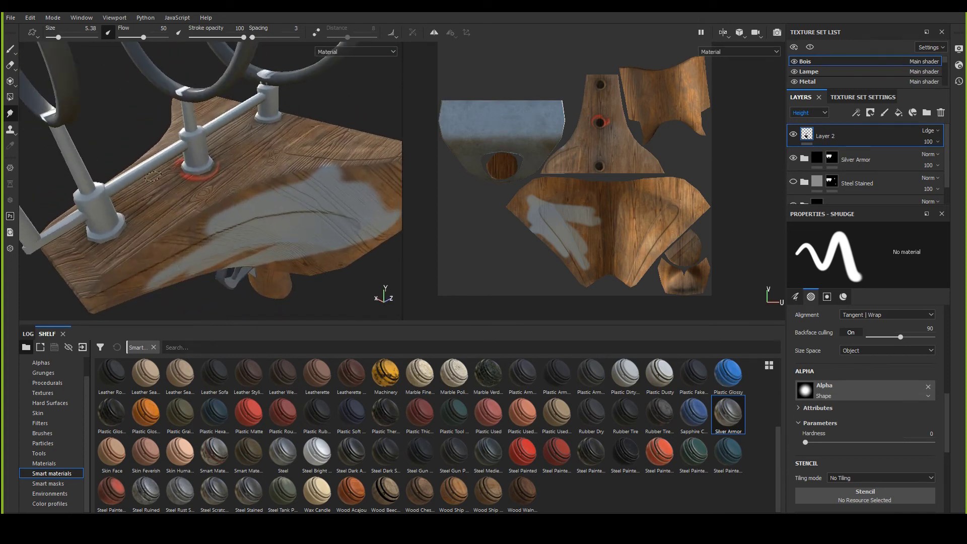
click(10, 130)
alt+drag(241, 166, 186, 157)
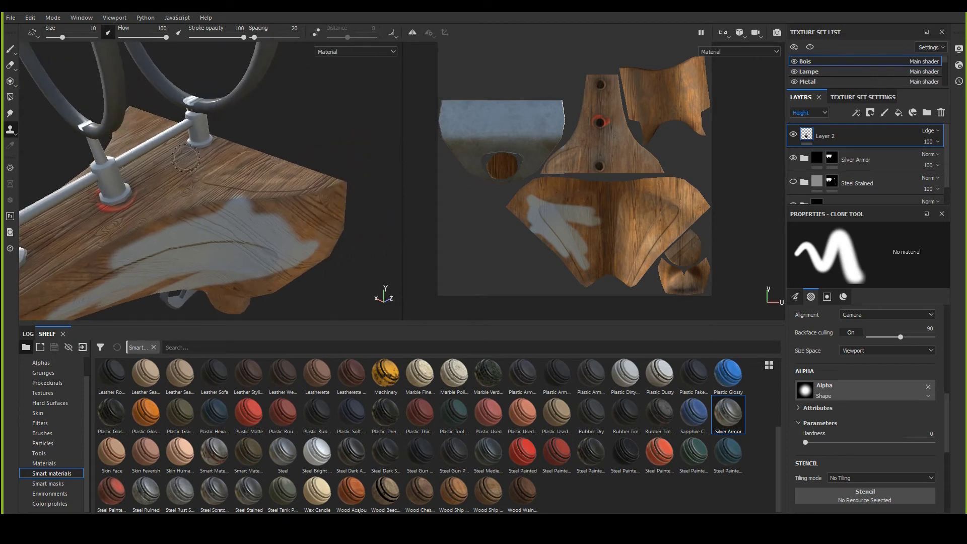
scroll(186, 158, up, 3)
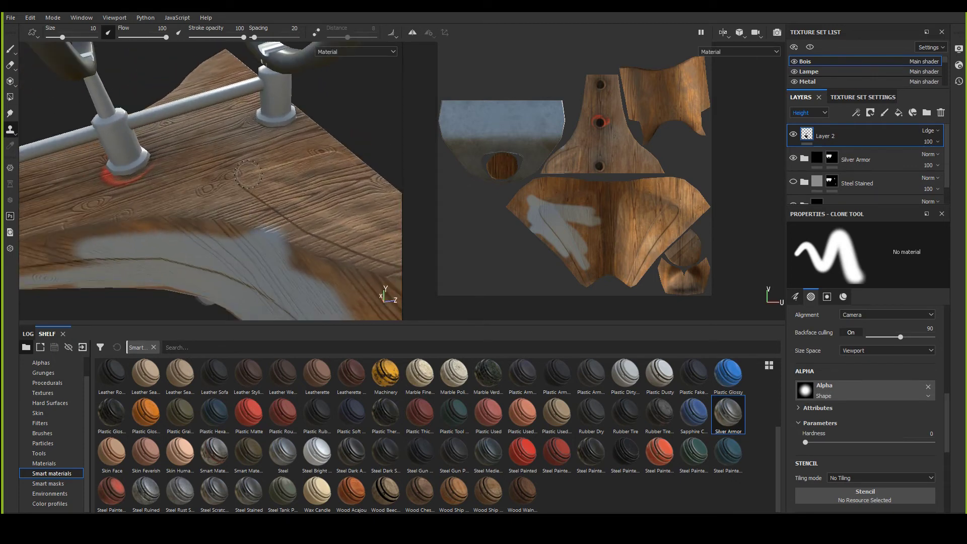
click(137, 171)
alt+drag(211, 146, 292, 262)
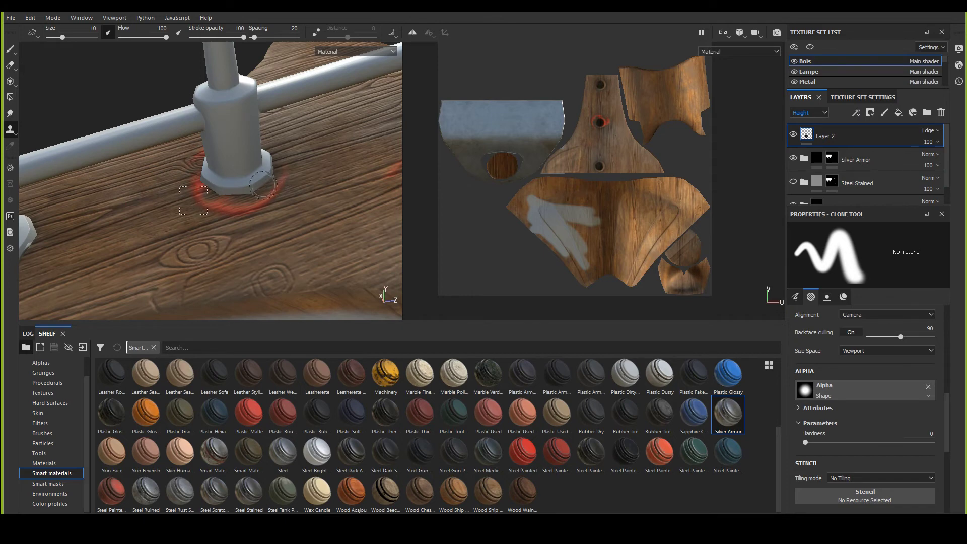
right_click(278, 186)
Step: Choose Clone (relative source) and clone more red marks from the support's ring onto the wood beside it
mouse_move(15, 132)
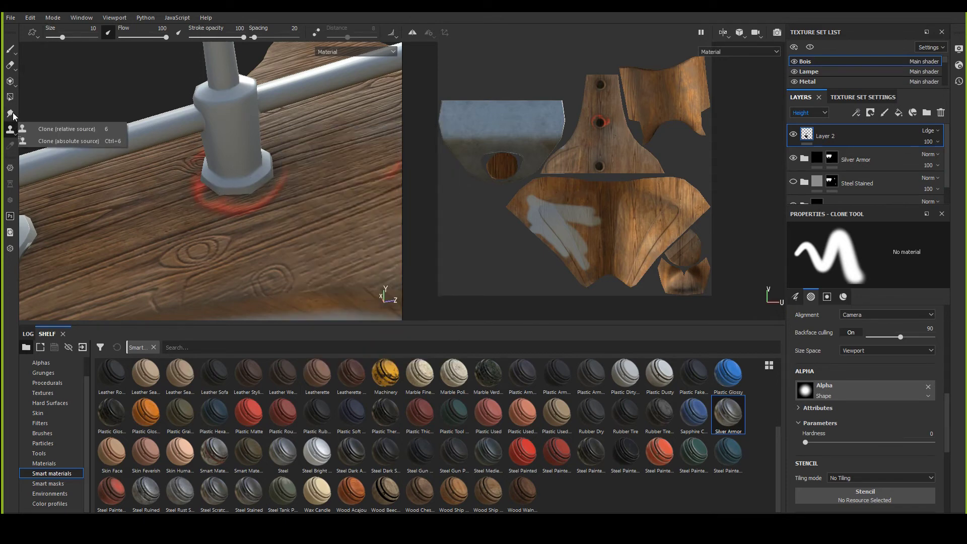
click(50, 129)
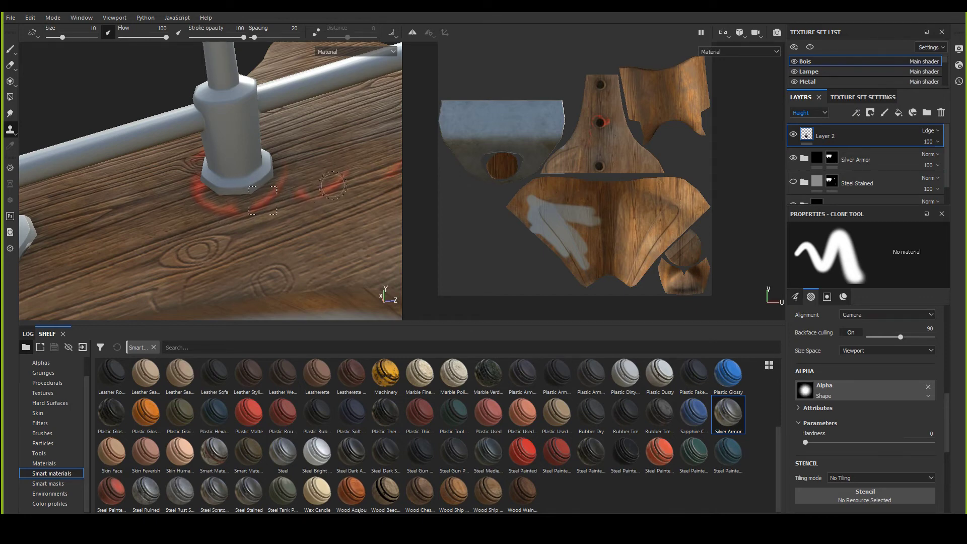
alt+drag(310, 214, 260, 215)
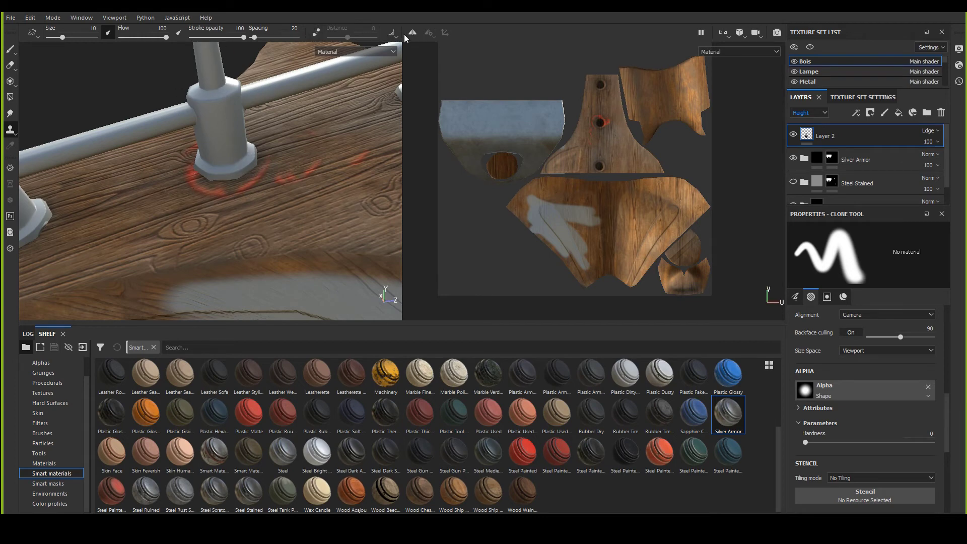
Step: Switch to Clone (absolute source) and clone nearby wood over the red ring at the middle support's base
click(15, 134)
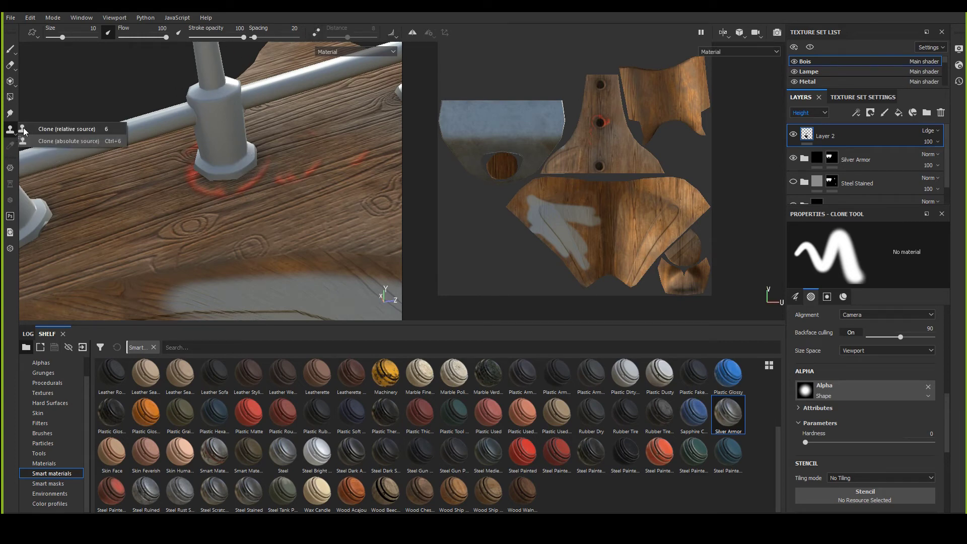
click(42, 142)
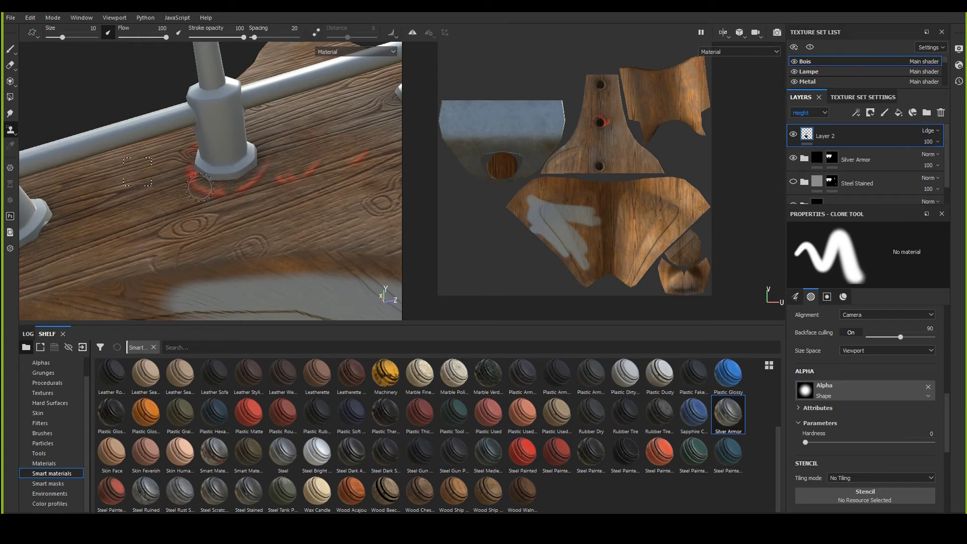
click(11, 131)
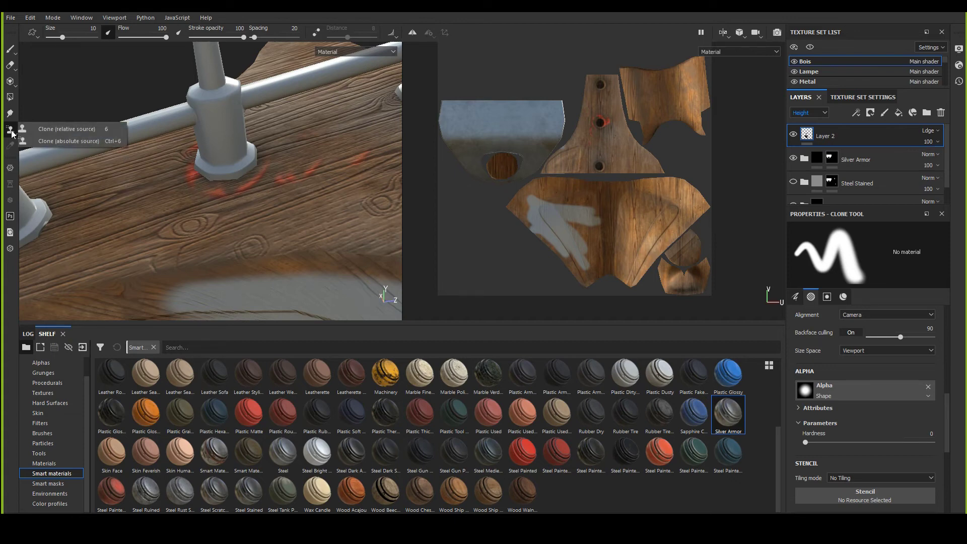
click(174, 169)
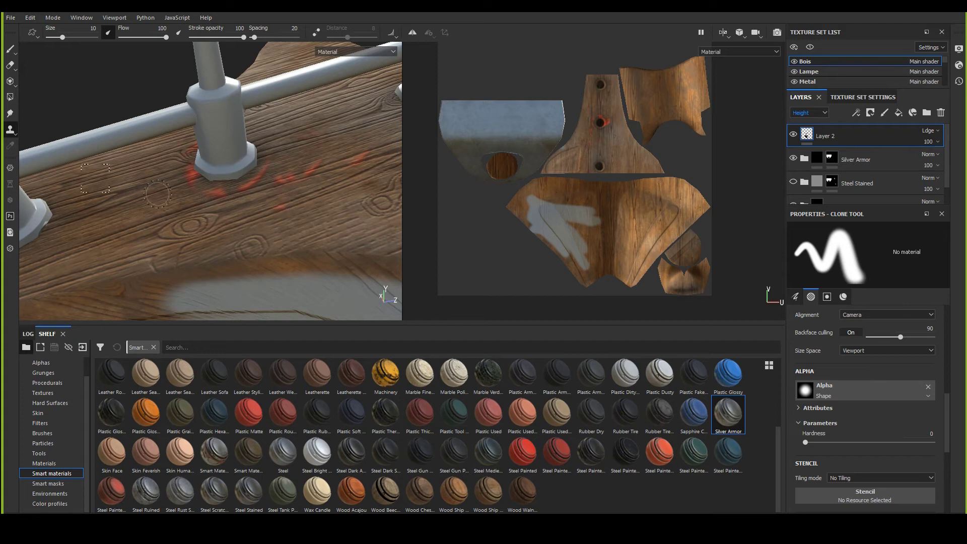
Step: Switch from the Clone tool back to the Paint brush and frame the wooden body with its middle support
alt+drag(277, 218, 231, 206)
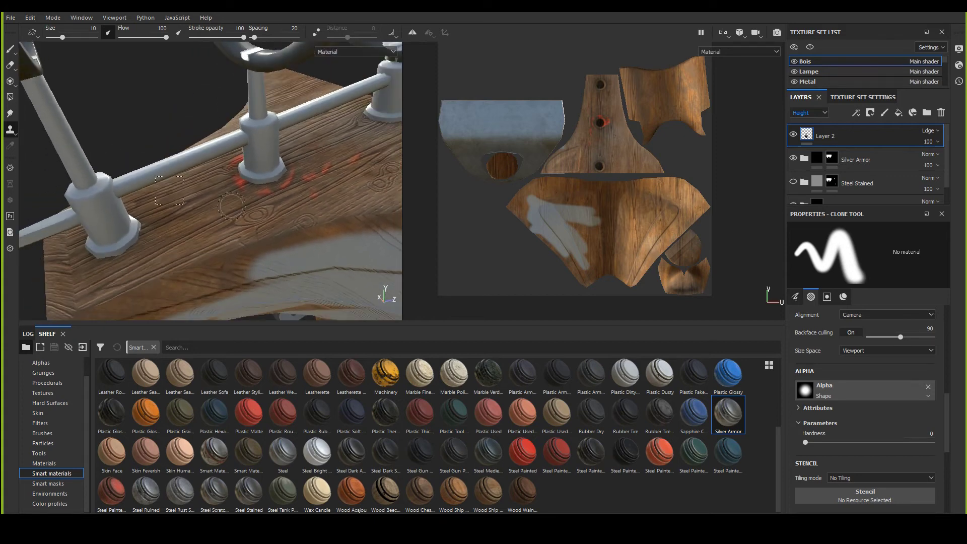
alt+drag(87, 171, 181, 165)
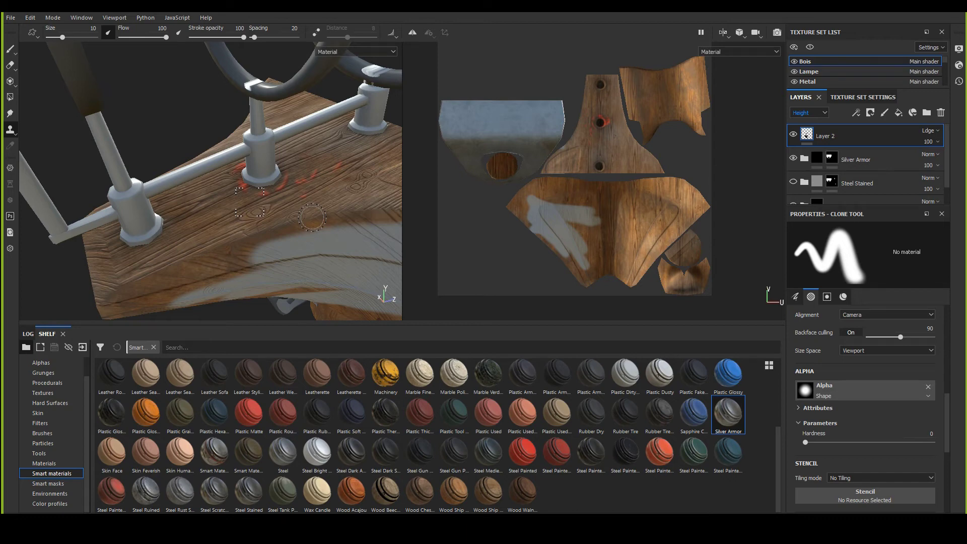
mouse_move(313, 218)
alt+mouse_down()
mouse_move(144, 166)
mouse_move(111, 174)
mouse_move(160, 180)
mouse_move(144, 189)
alt+mouse_up()
key(1)
alt+right_drag(146, 189, 172, 196)
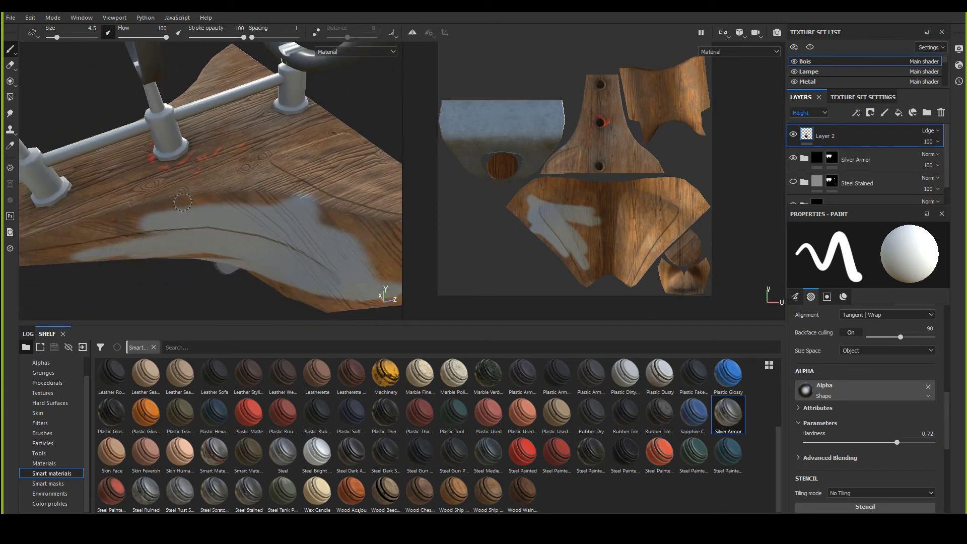
alt+drag(171, 196, 198, 210)
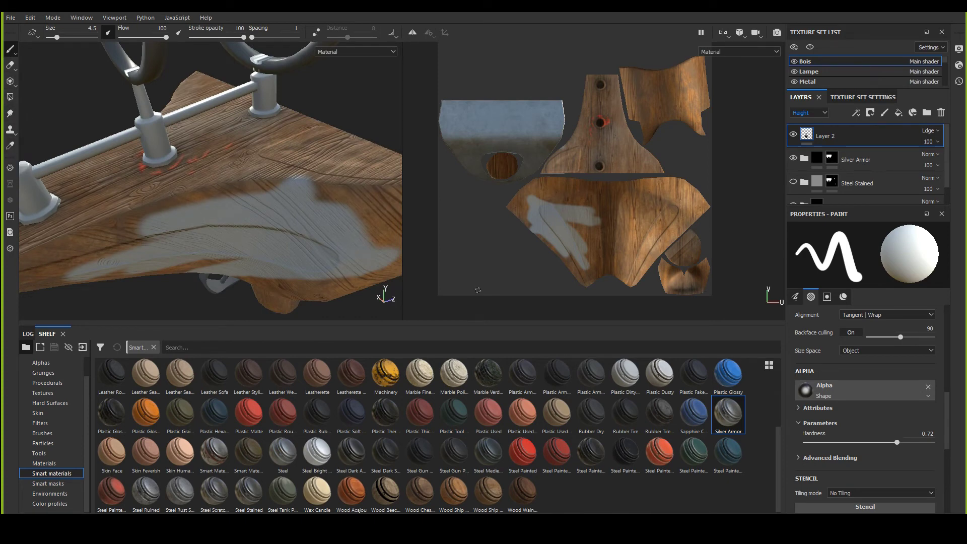
Step: Enable the color channel alongside height for the brush and sample its base color from the reddish mark beside the middle support
scroll(831, 390, down, 3)
scroll(828, 395, up, 3)
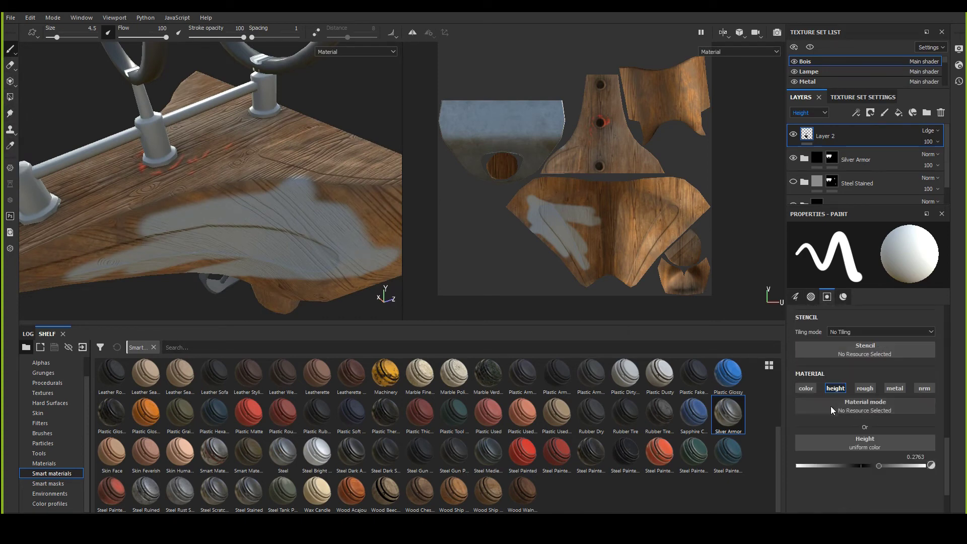
scroll(833, 414, down, 3)
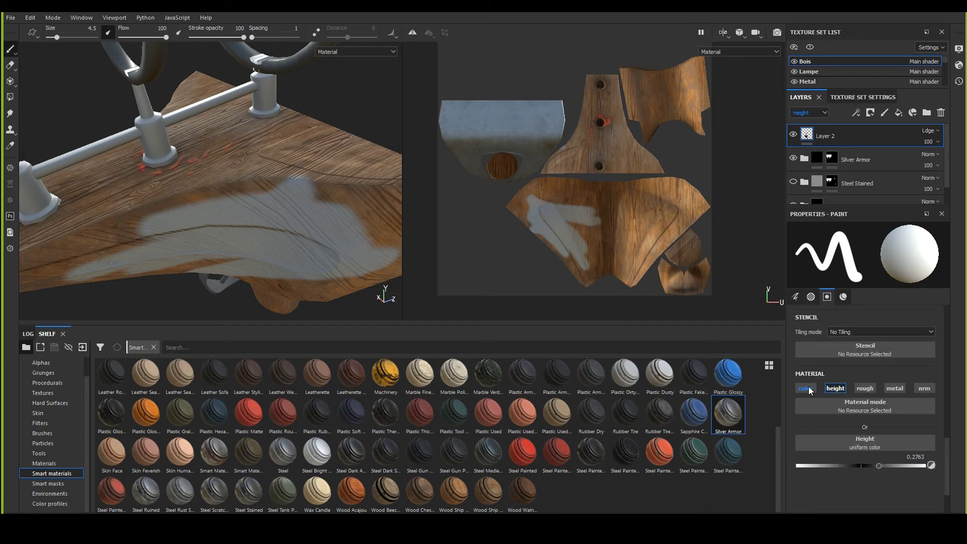
click(839, 458)
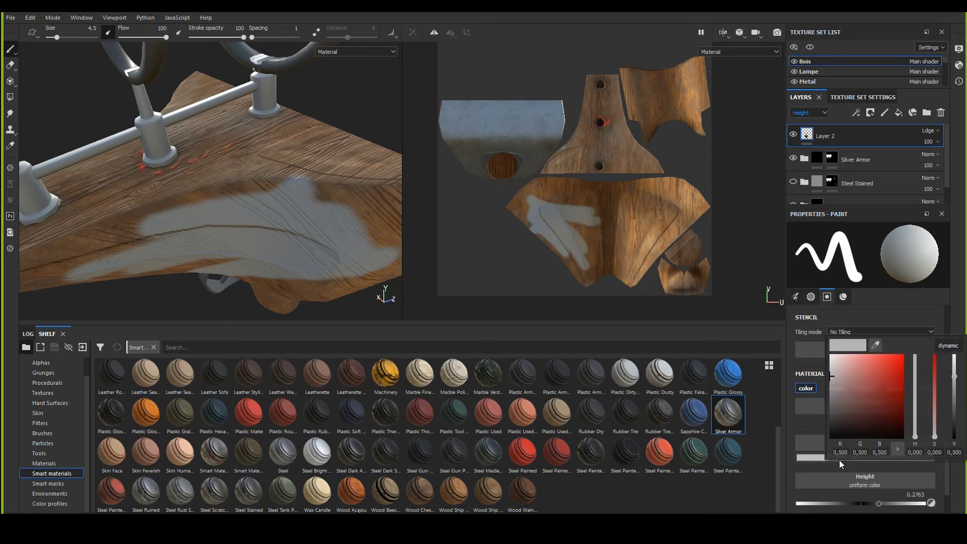
click(875, 346)
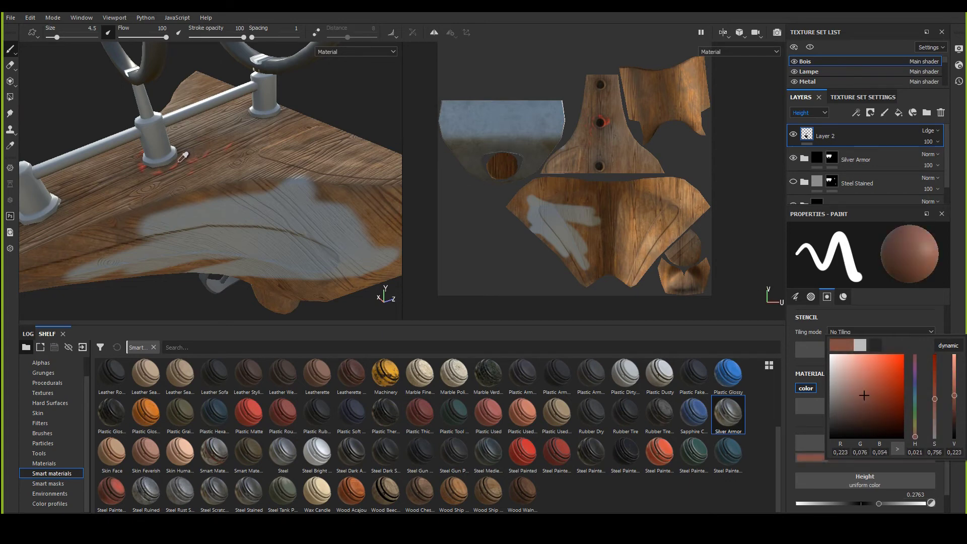
click(182, 157)
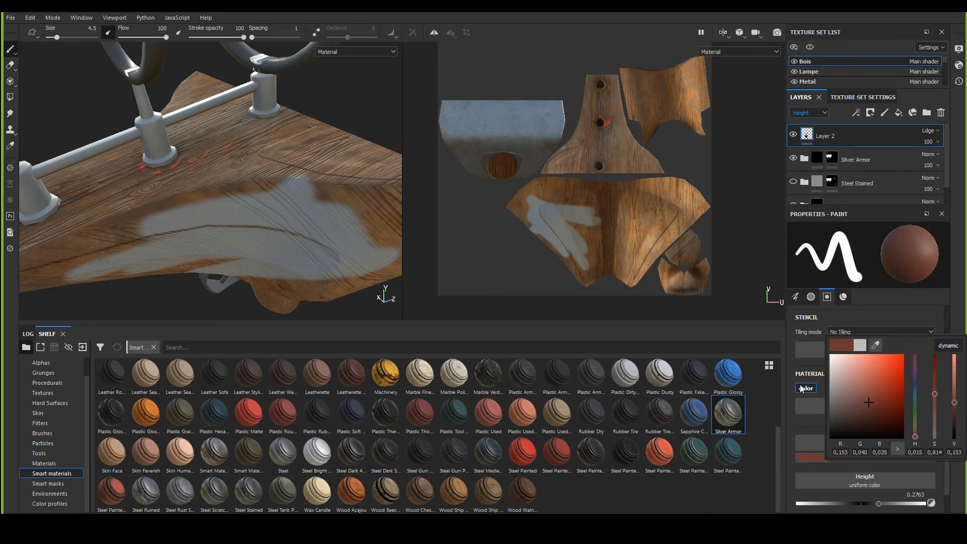
Step: Review the brush's alpha, stencil and material settings
mouse_move(226, 191)
alt+mouse_down()
mouse_move(141, 212)
mouse_move(162, 205)
alt+mouse_up()
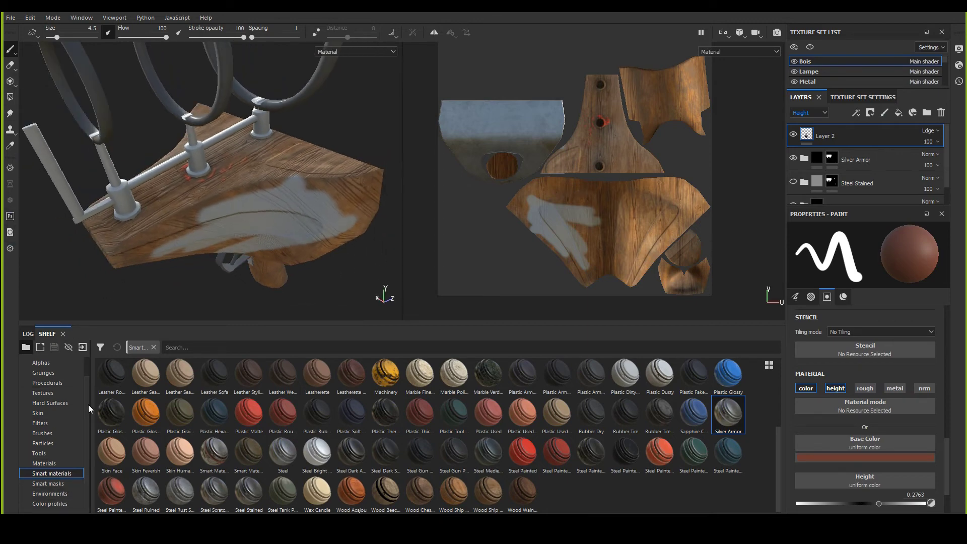
scroll(89, 404, up, 2)
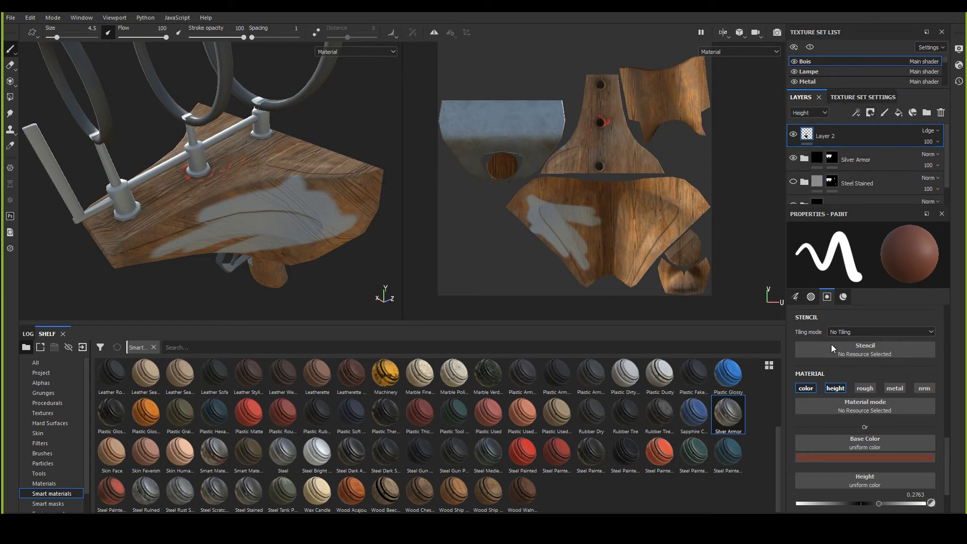
scroll(830, 393, down, 2)
scroll(829, 391, up, 5)
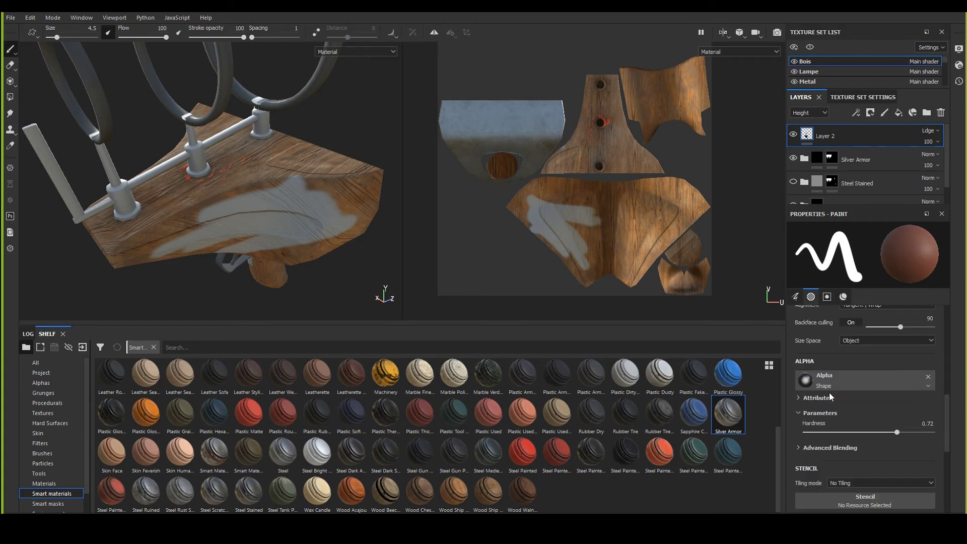
scroll(829, 393, down, 5)
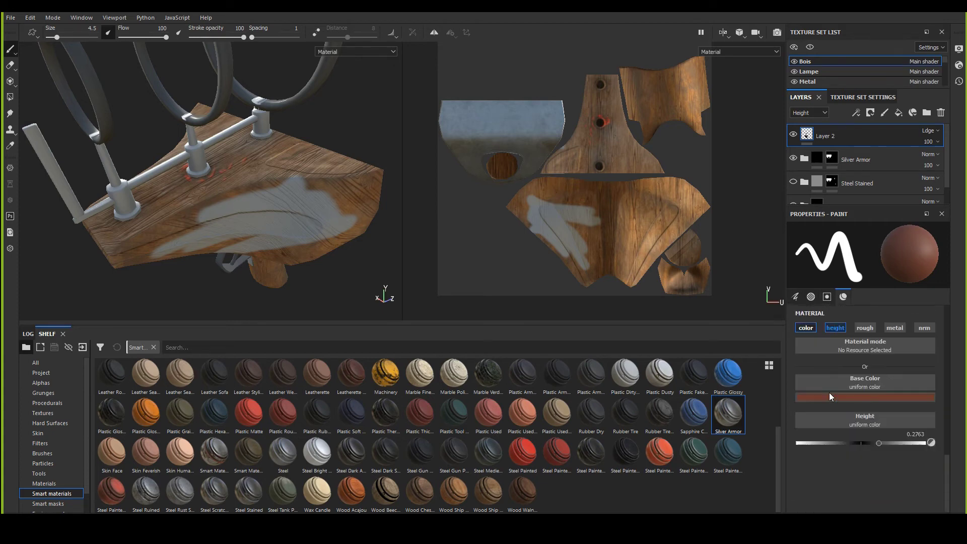
mouse_move(317, 211)
alt+mouse_down()
mouse_move(171, 155)
mouse_move(155, 158)
mouse_move(219, 201)
alt+mouse_up()
alt+right_drag(220, 202, 234, 194)
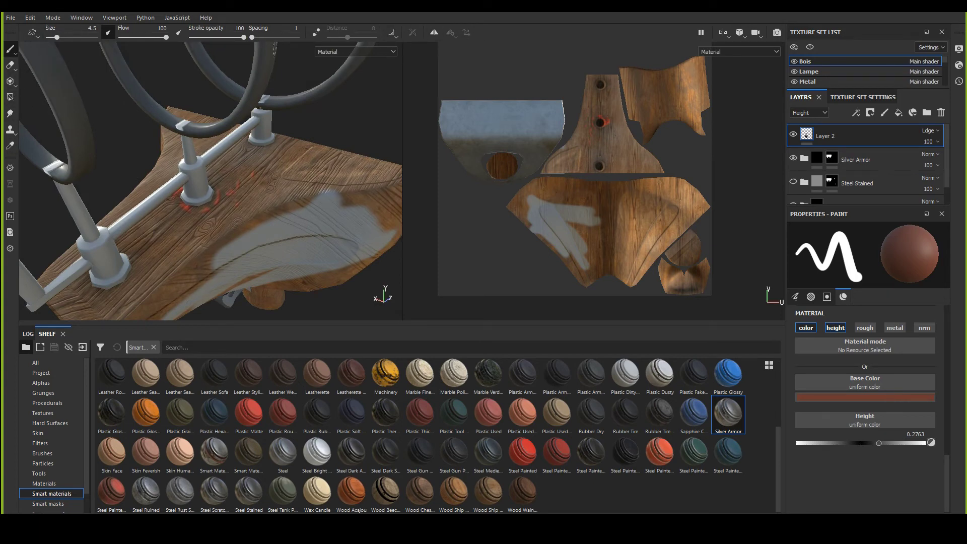
Step: Turn on symmetry and paint a reddish-brown patch mirrored across X onto both ends of the wooden body
alt+right_drag(303, 175, 99, 91)
mouse_move(100, 90)
alt+mouse_down()
mouse_move(162, 85)
mouse_move(210, 228)
mouse_move(470, 44)
alt+mouse_up()
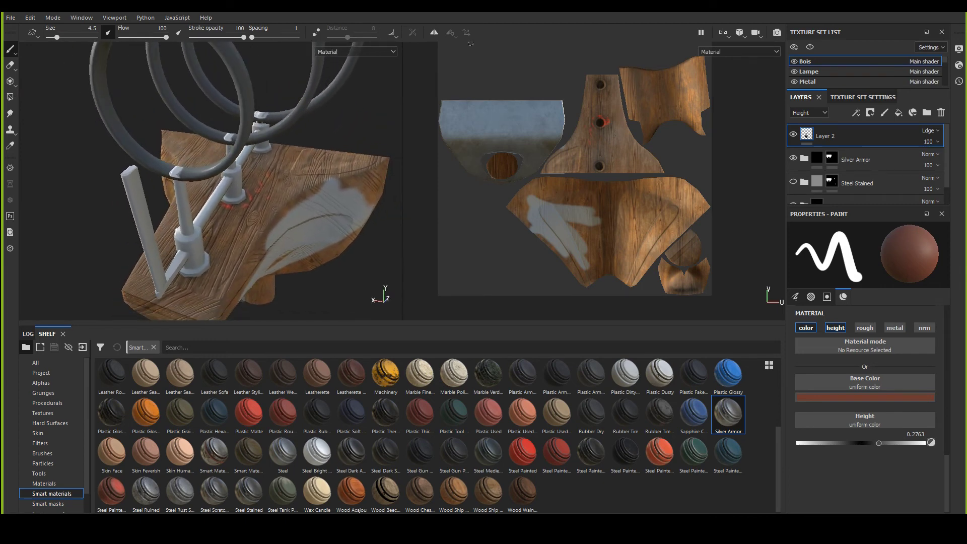
click(432, 38)
scroll(213, 147, down, 3)
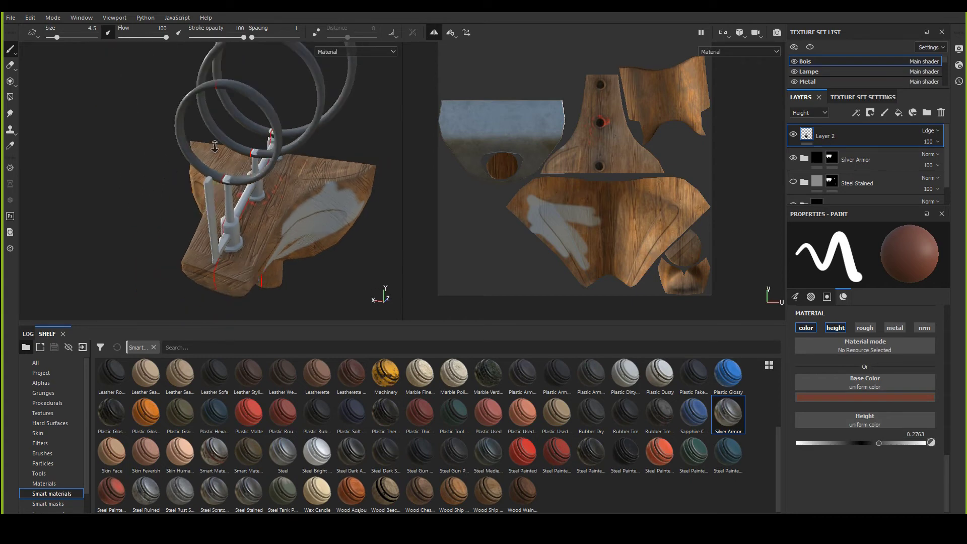
alt+drag(213, 146, 153, 159)
scroll(153, 160, up, 3)
mouse_move(195, 249)
alt+mouse_down()
mouse_move(183, 169)
mouse_move(363, 150)
mouse_move(352, 113)
mouse_move(343, 131)
alt+mouse_up()
mouse_move(343, 131)
alt+mouse_down()
mouse_move(134, 160)
mouse_move(151, 161)
alt+mouse_up()
scroll(134, 160, up, 3)
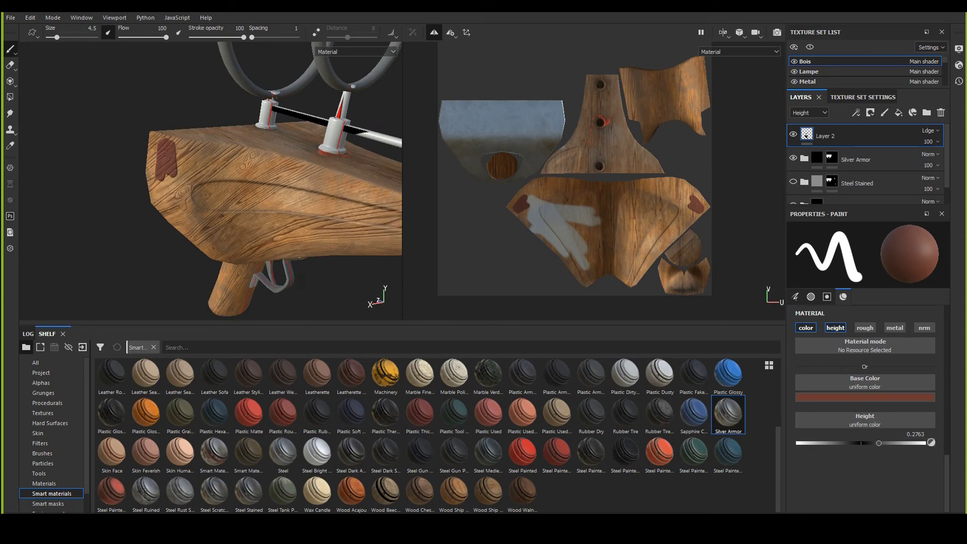
Step: Change the mirror symmetry to the Y axis and paint reddish-brown patches on the wood's top and side
click(452, 35)
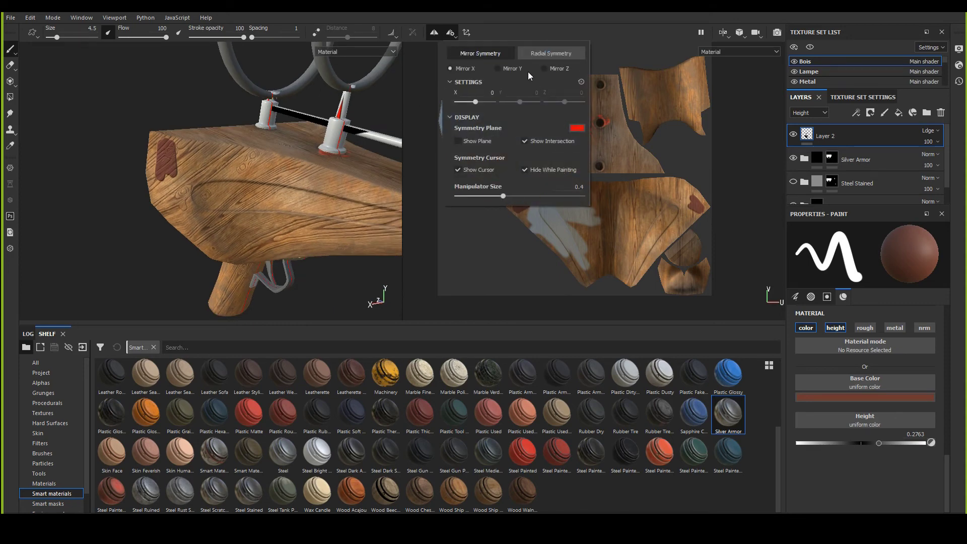
mouse_move(323, 126)
alt+mouse_down()
mouse_move(227, 154)
mouse_move(241, 162)
mouse_move(222, 160)
mouse_move(276, 168)
mouse_move(243, 155)
alt+mouse_up()
click(265, 143)
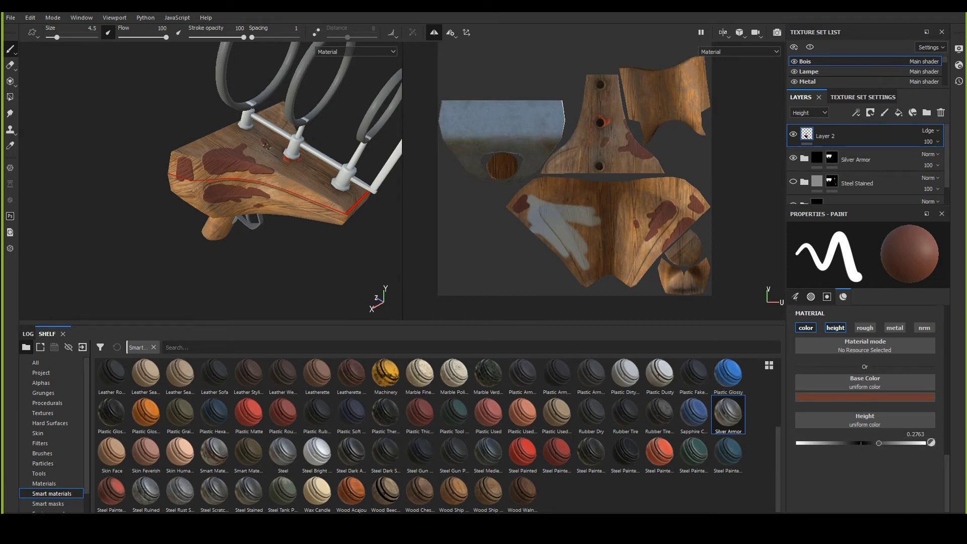
mouse_move(262, 110)
mouse_down()
mouse_move(209, 143)
mouse_move(302, 186)
mouse_move(324, 172)
mouse_move(225, 82)
mouse_move(144, 125)
mouse_move(253, 153)
mouse_up()
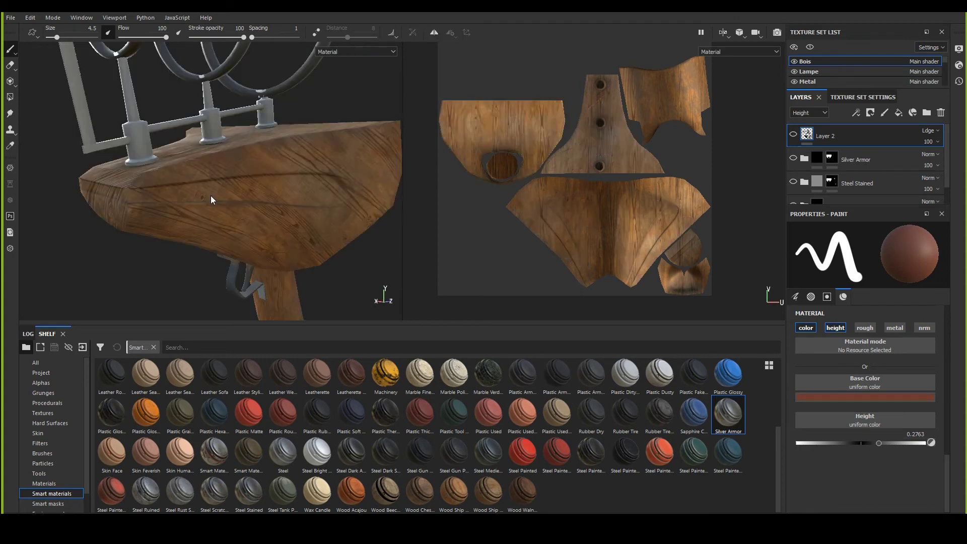
Step: Examine the bare wood texture from several angles with the painted and metal layers hidden
alt+drag(204, 185, 162, 205)
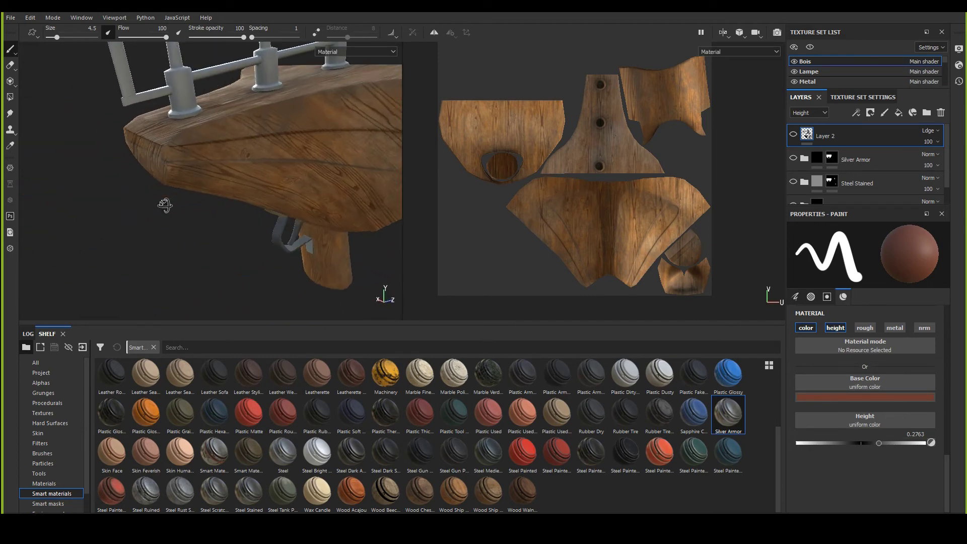
alt+right_drag(161, 205, 212, 202)
mouse_move(212, 202)
alt+mouse_down()
mouse_move(198, 219)
mouse_move(77, 213)
mouse_move(91, 179)
mouse_move(218, 212)
mouse_move(224, 188)
alt+mouse_up()
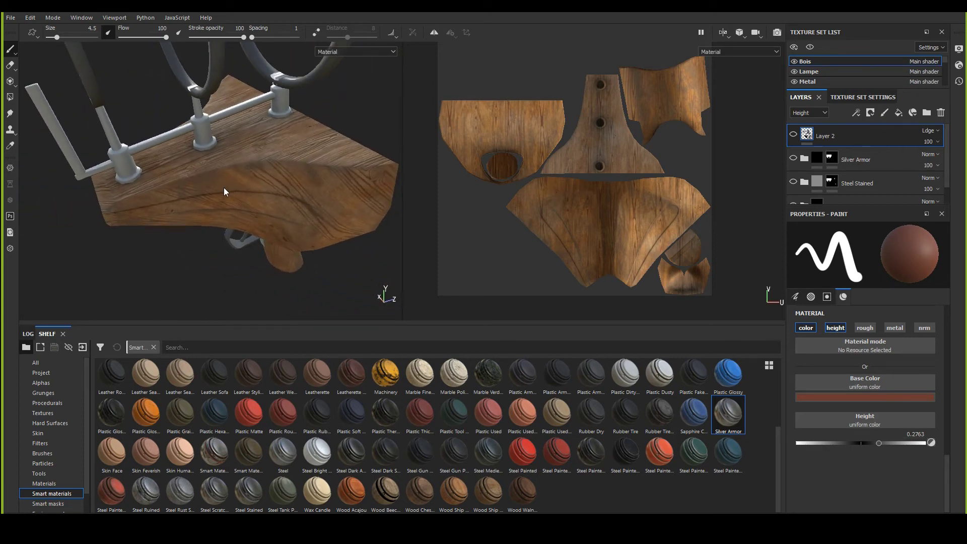
alt+drag(225, 188, 195, 207)
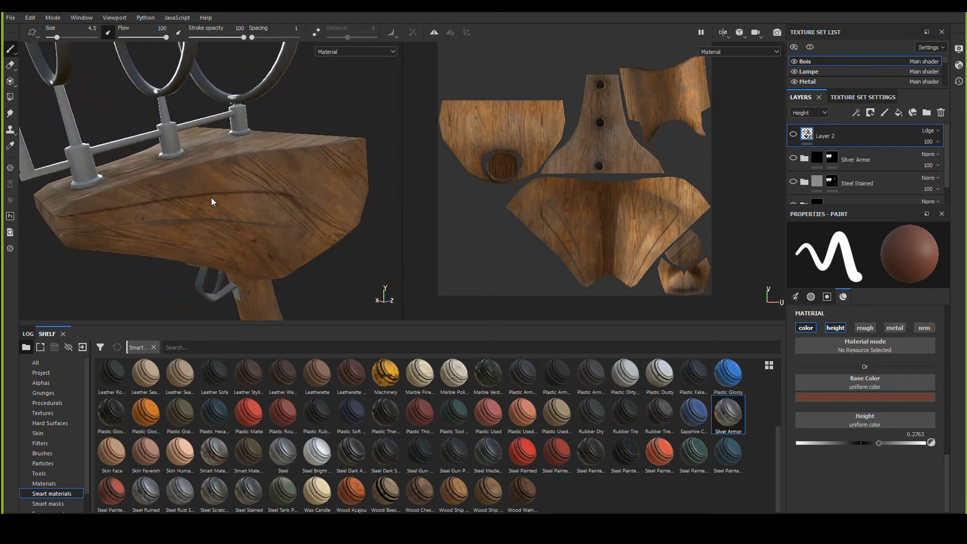
alt+drag(211, 201, 161, 192)
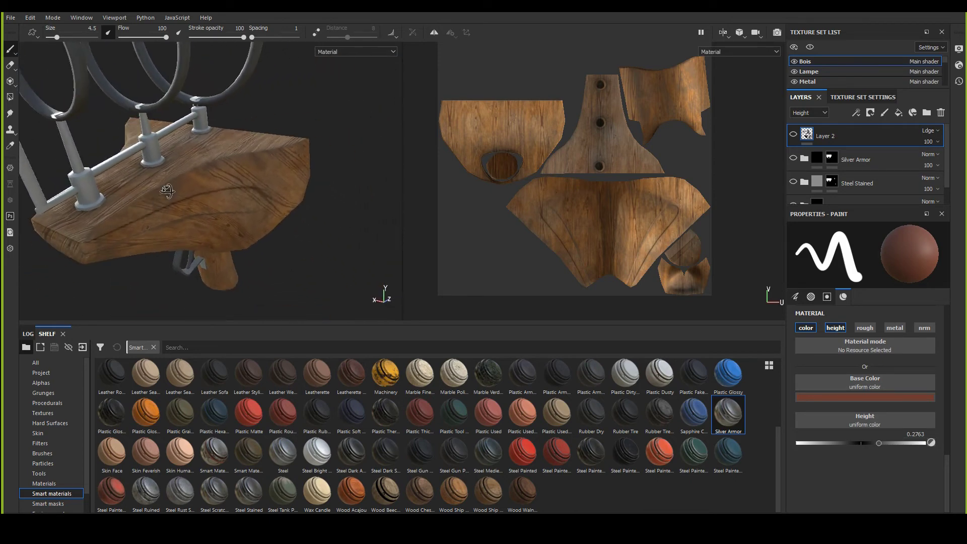
alt+middle_drag(161, 191, 153, 173)
alt+drag(153, 173, 151, 160)
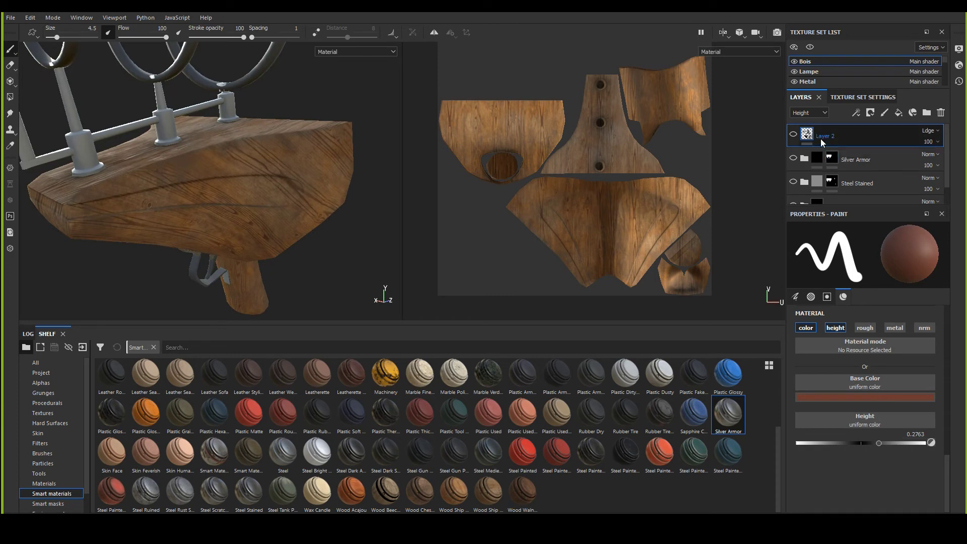
Step: Expand the Wood Ship Hull Nordic folder and enlarge the layer list to expose its sublayers
scroll(837, 178, down, 2)
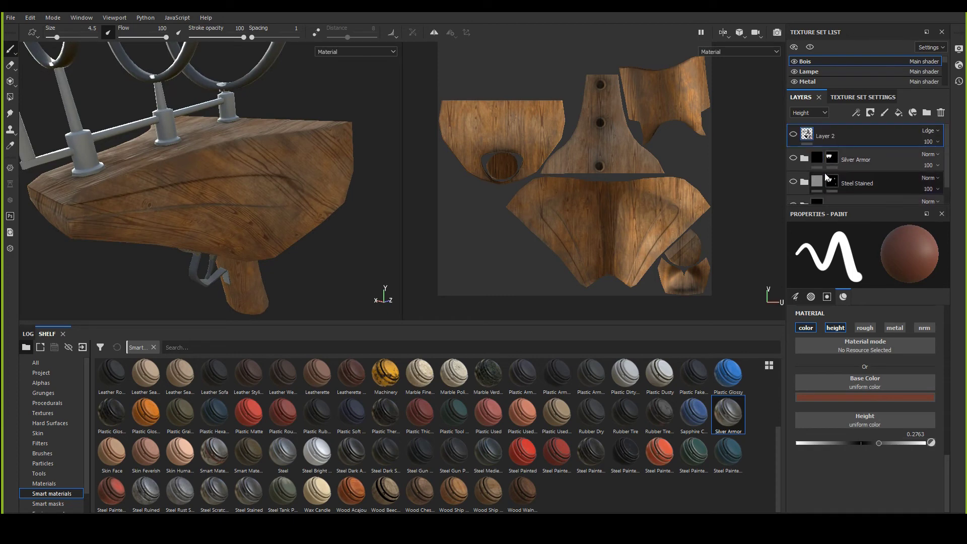
click(844, 164)
key(4)
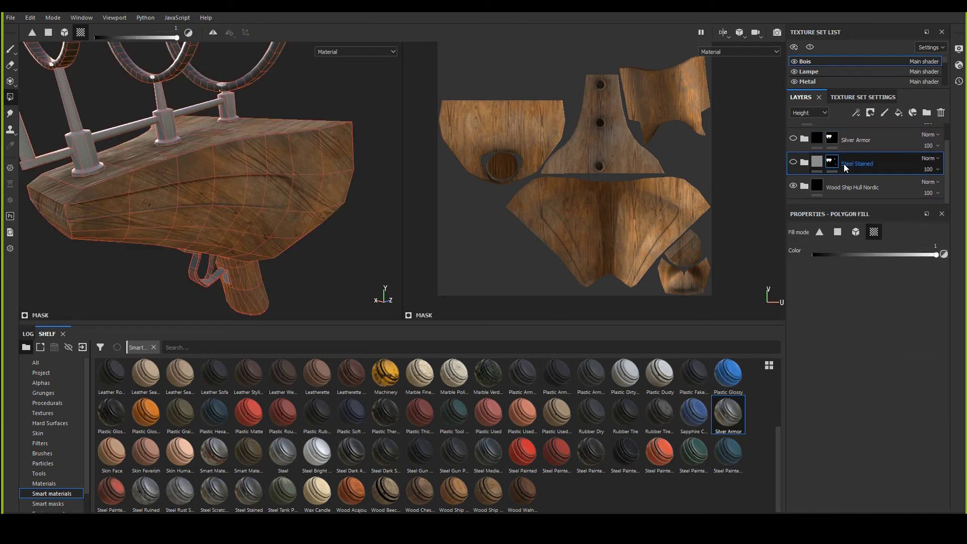
click(814, 185)
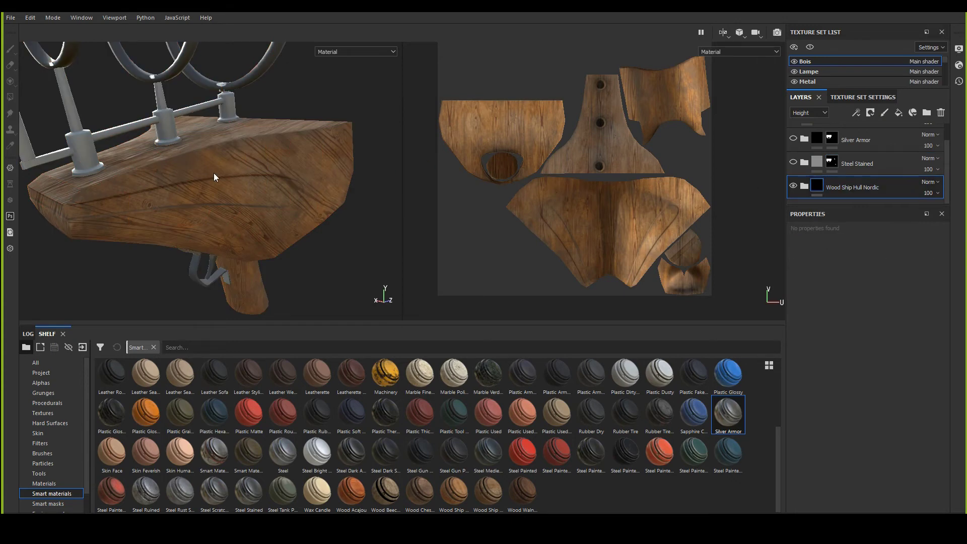
mouse_move(214, 178)
alt+mouse_down()
mouse_move(216, 207)
mouse_move(197, 183)
mouse_move(208, 183)
alt+mouse_up()
alt+drag(343, 176, 288, 193)
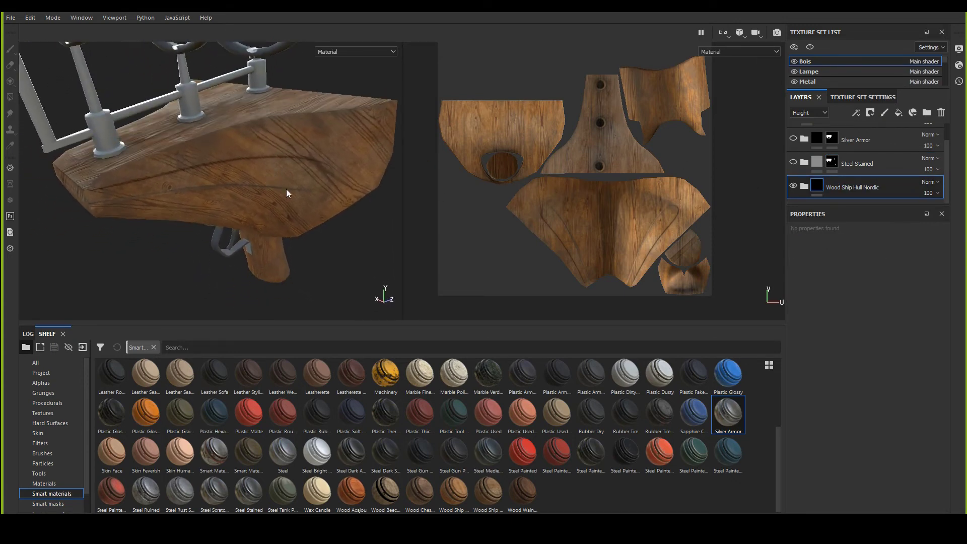
click(804, 186)
drag(846, 206, 842, 305)
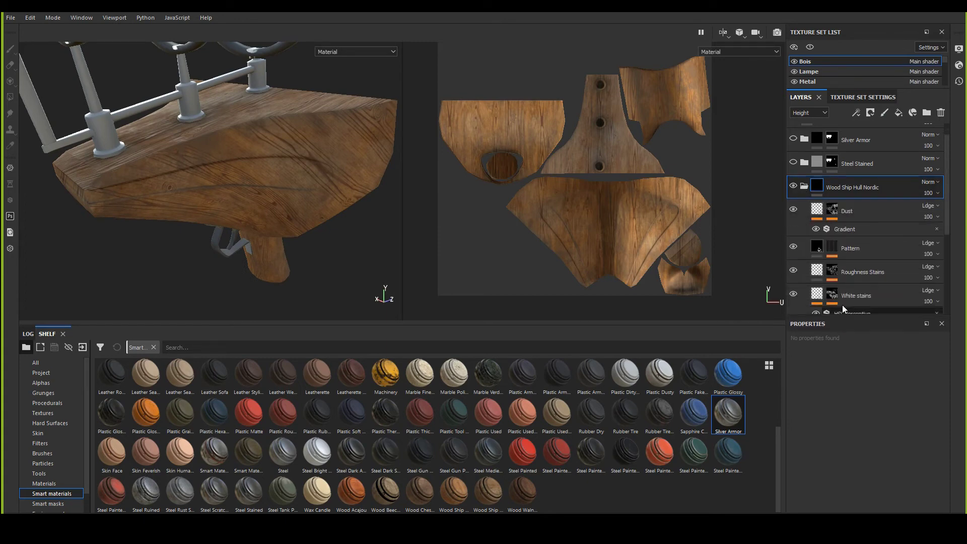
Step: Toggle the visibility of the Wood Rough and Pattern layers to compare their effect on the wood
scroll(857, 252, down, 5)
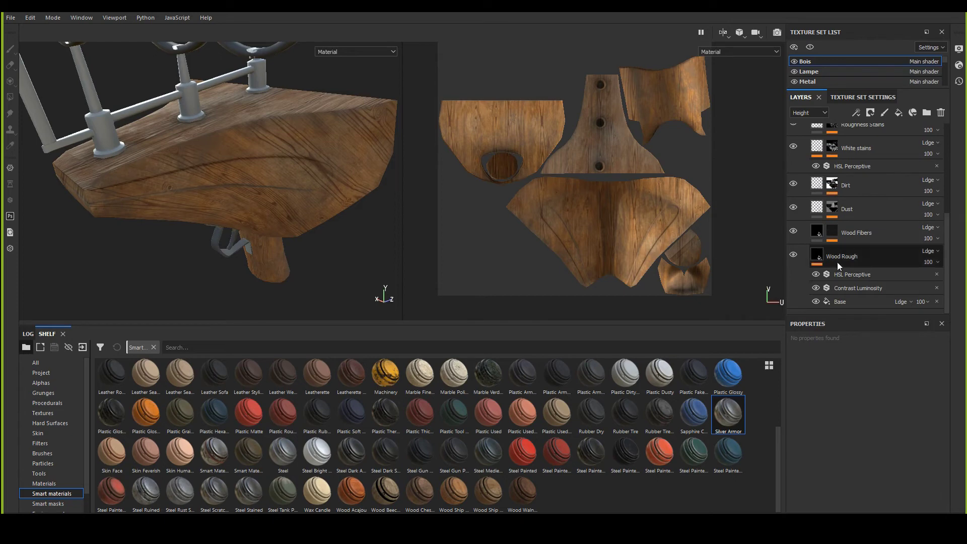
click(794, 255)
click(794, 255)
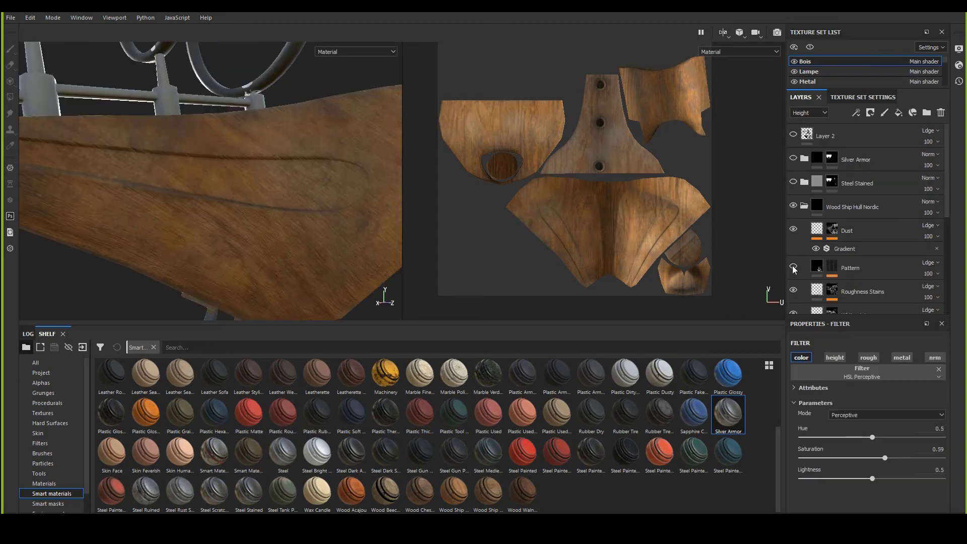
click(793, 266)
click(816, 267)
scroll(213, 127, down, 3)
alt+drag(214, 128, 448, 213)
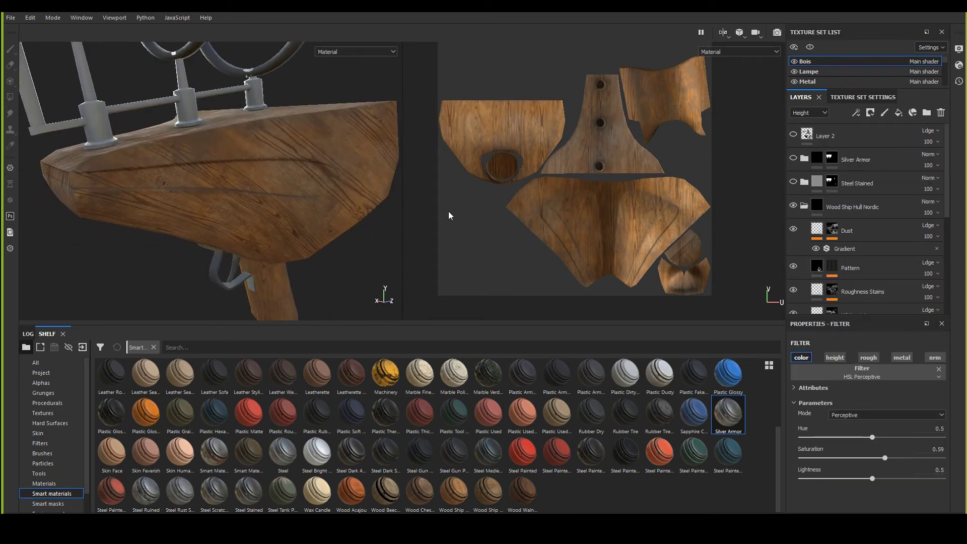
Step: Select the Pattern layer's mask and inspect the wood grain up close and from farther away
click(831, 266)
scroll(298, 222, up, 3)
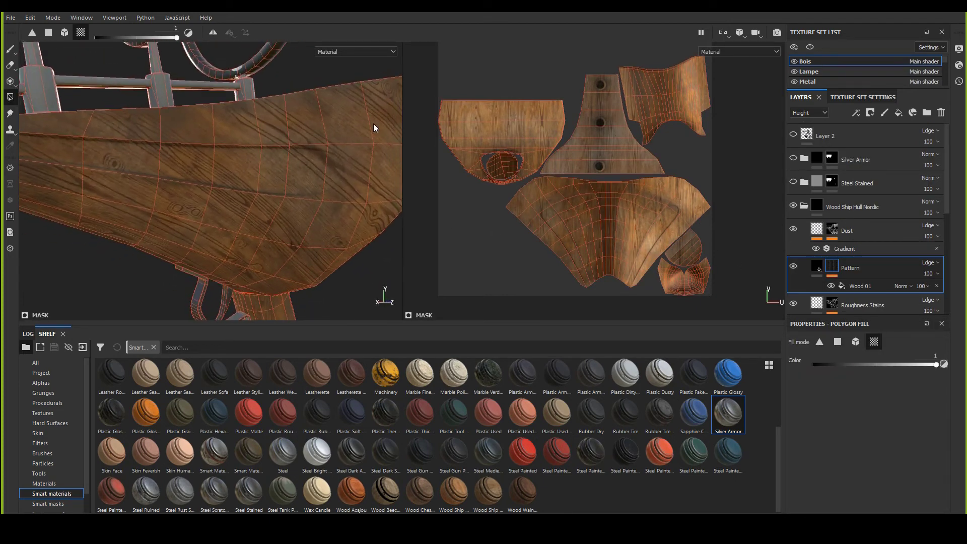
scroll(337, 200, down, 3)
alt+drag(280, 190, 578, 188)
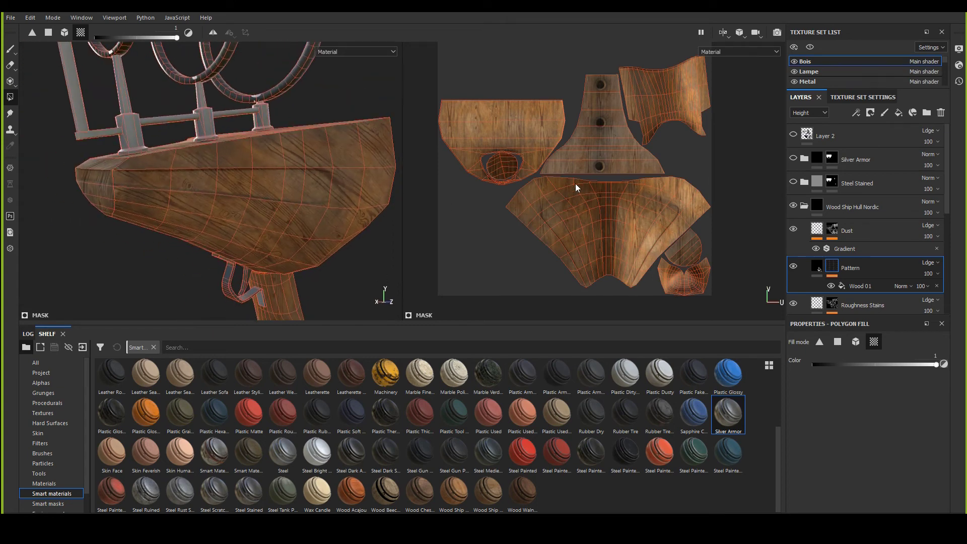
Step: Switch to the Paint tool and toggle the Pattern layer's visibility to compare the wood with and without its grain from several angles
click(10, 49)
scroll(227, 191, up, 5)
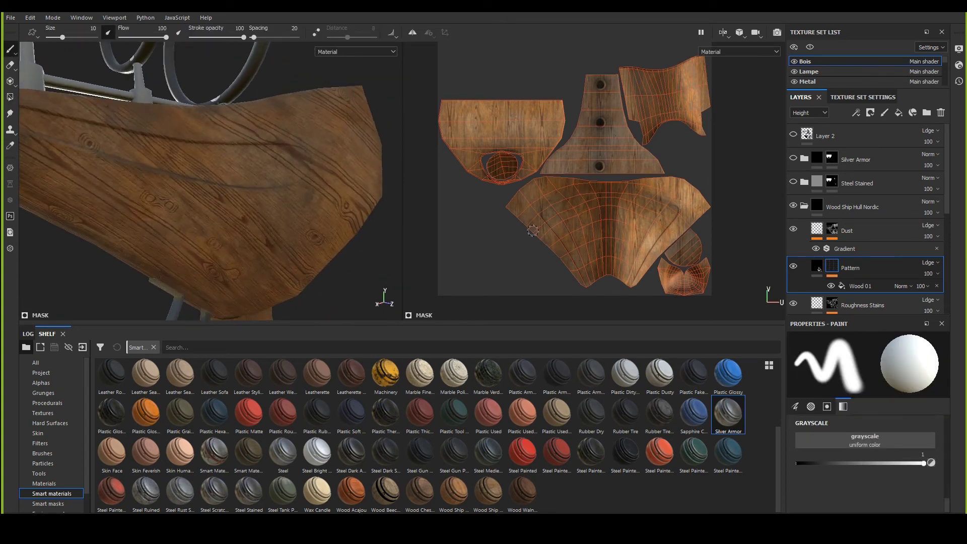
scroll(826, 262, down, 2)
click(794, 207)
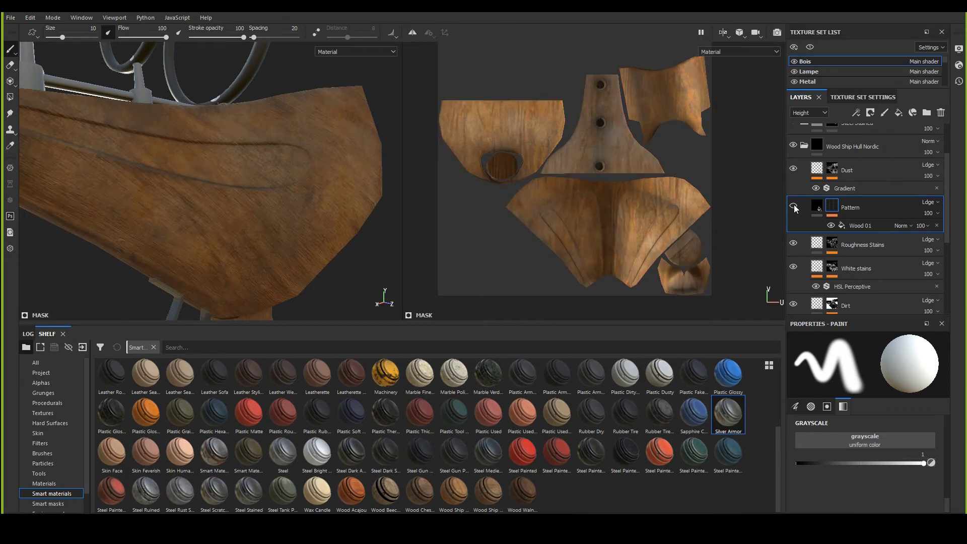
alt+drag(226, 191, 251, 233)
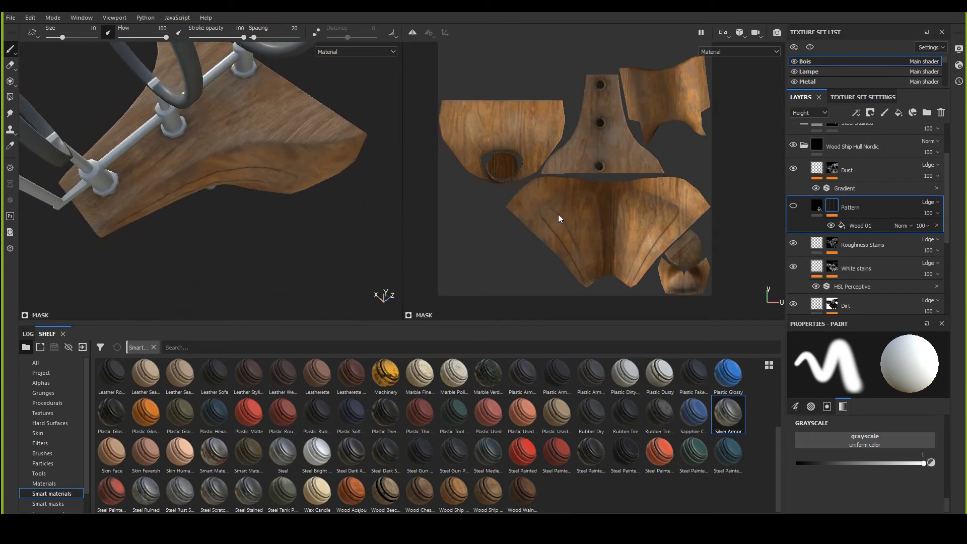
alt+drag(373, 202, 262, 127)
click(816, 208)
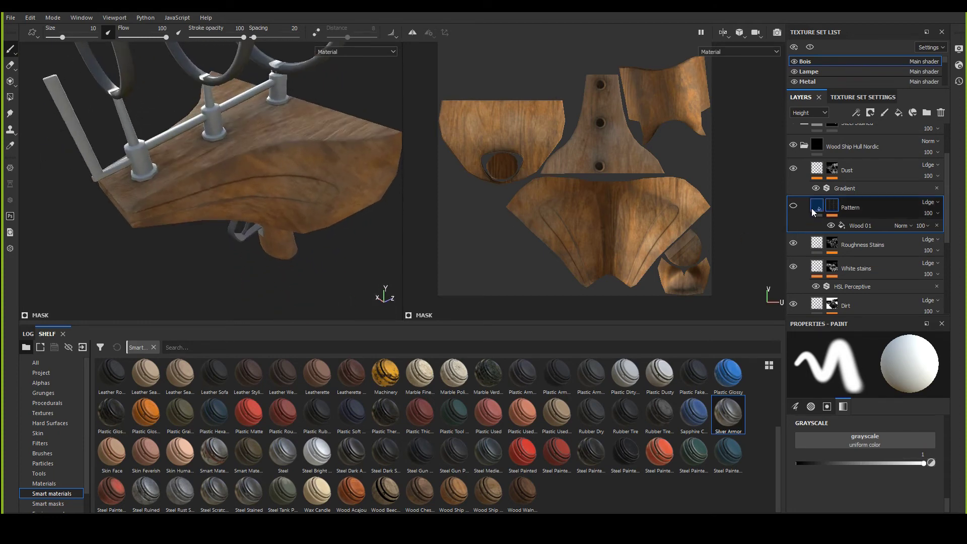
mouse_move(322, 182)
alt+mouse_down()
mouse_move(299, 244)
mouse_move(247, 223)
alt+mouse_up()
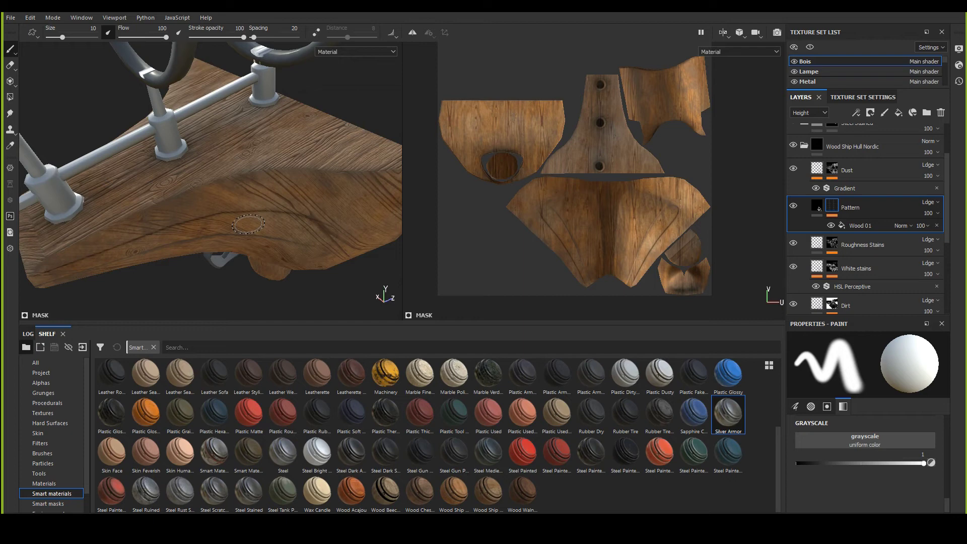
Step: Switch to the Eraser, inspect the grain on the side of the wooden body and review the Pattern mask's options
mouse_move(248, 226)
alt+mouse_down()
mouse_move(267, 218)
mouse_move(268, 171)
mouse_move(272, 191)
mouse_move(244, 201)
mouse_move(281, 197)
mouse_move(240, 197)
mouse_move(263, 185)
mouse_move(248, 203)
alt+mouse_up()
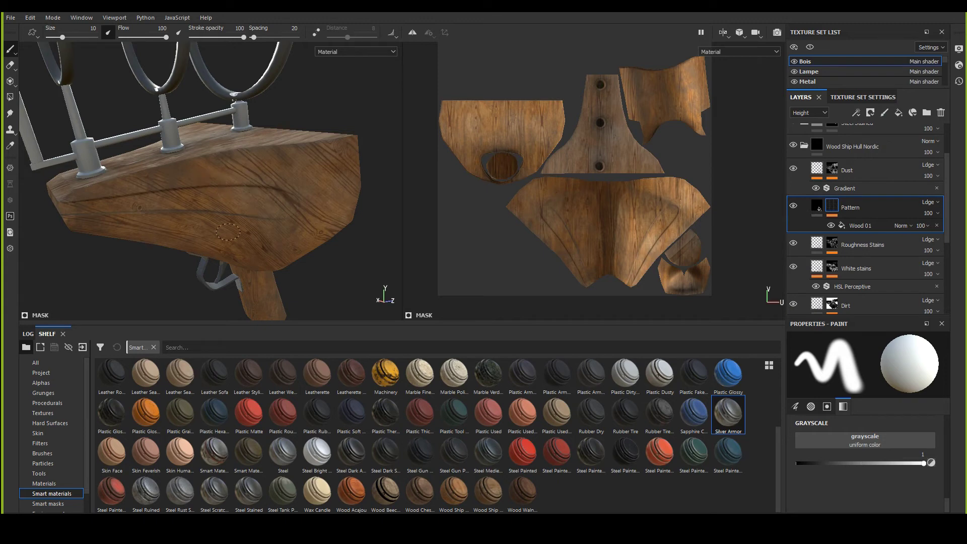
key(2)
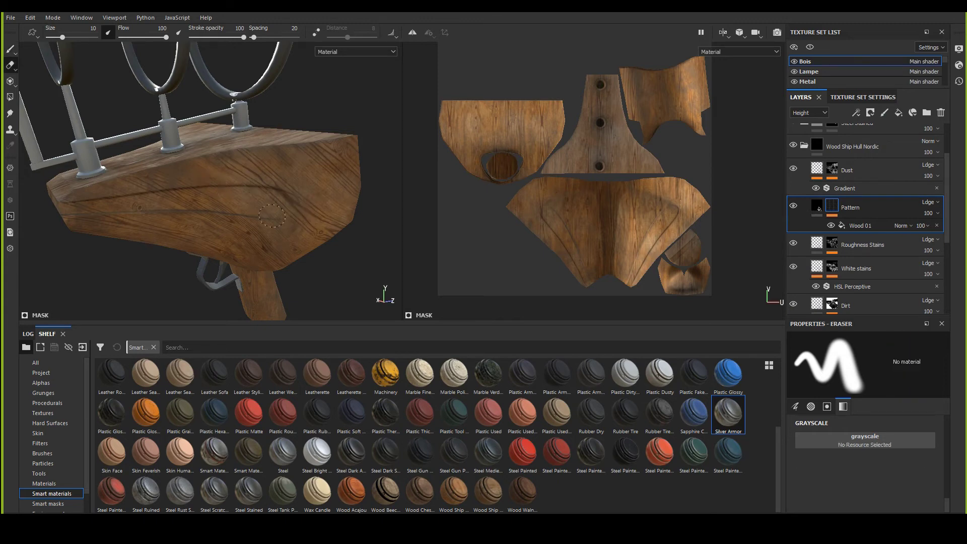
scroll(248, 199, up, 3)
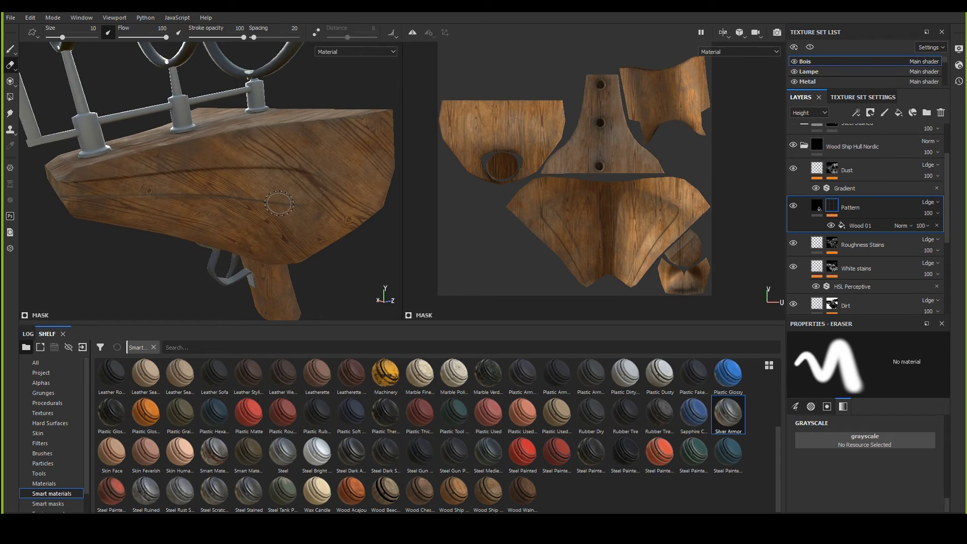
mouse_move(278, 202)
alt+mouse_down()
mouse_move(251, 208)
mouse_move(260, 203)
alt+mouse_up()
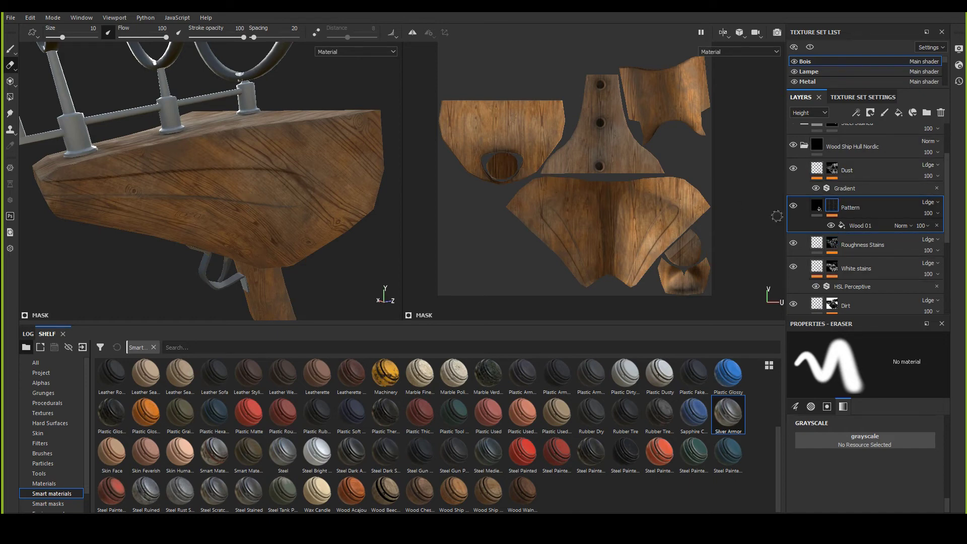
right_click(834, 207)
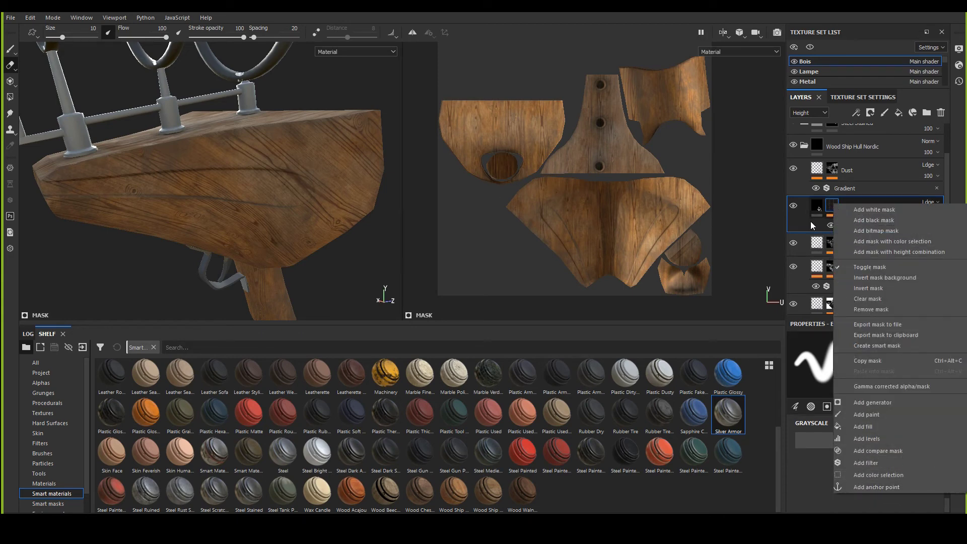
click(860, 199)
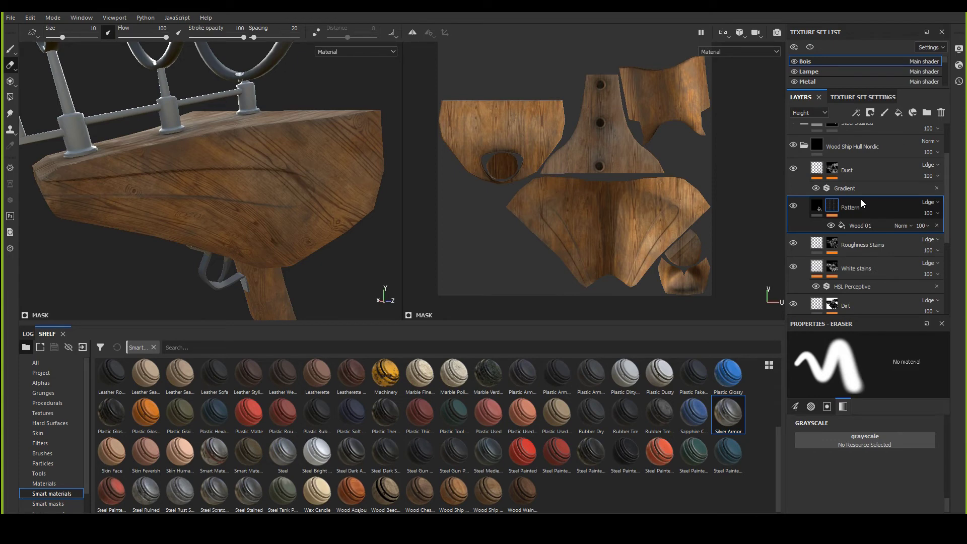
alt+drag(263, 228, 272, 230)
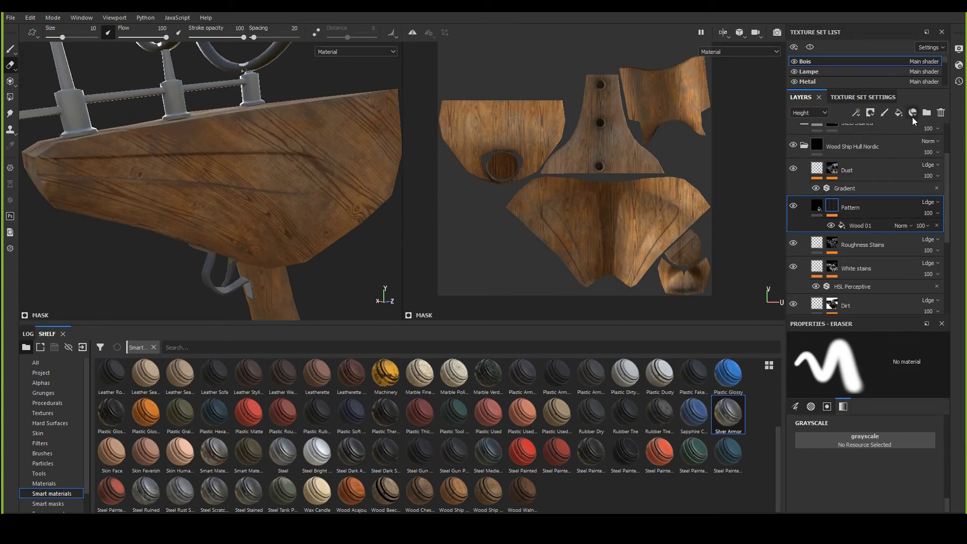
Step: Group the Pattern layer in a new folder named Pattern_Mask inside the Wood Ship Hull Nordic material
click(793, 207)
click(793, 207)
click(926, 113)
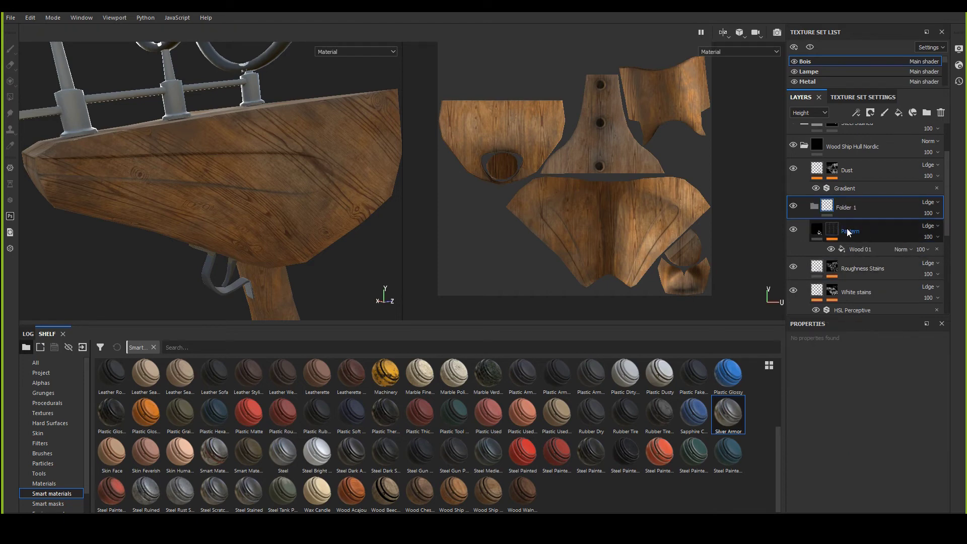
mouse_move(850, 228)
mouse_down()
mouse_move(851, 204)
mouse_move(837, 218)
mouse_up()
double_click(844, 207)
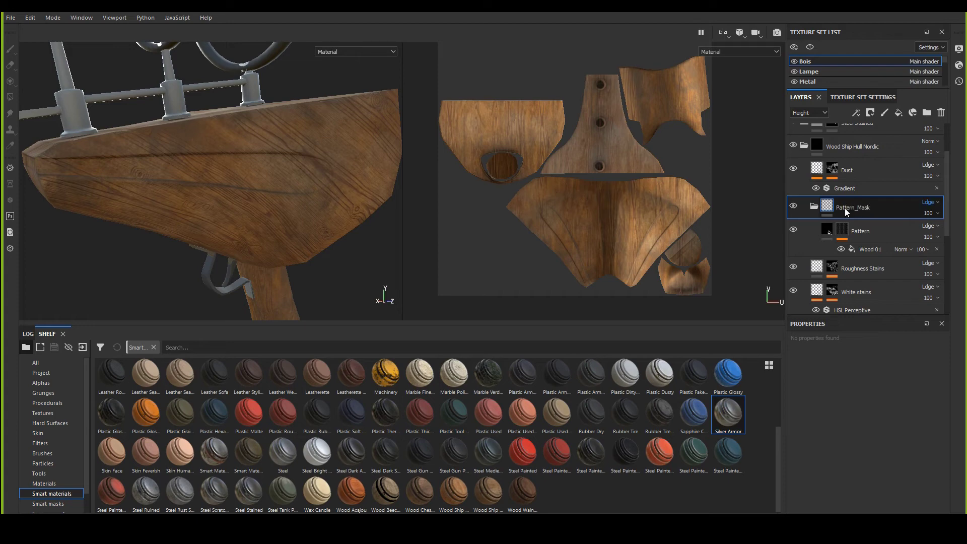
Step: Name the folder holding the Pattern layer Pattern_Mask and check its contents
key(Return)
click(814, 207)
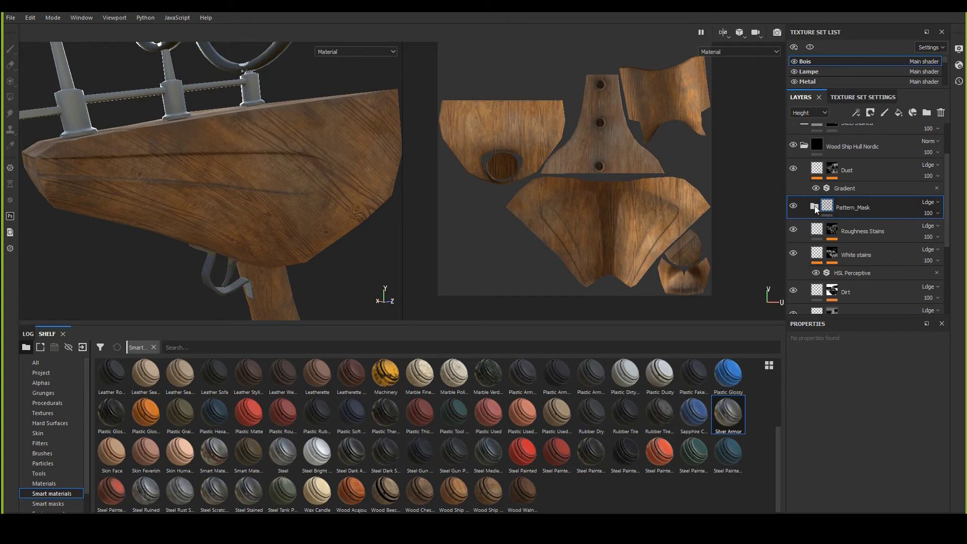
click(814, 207)
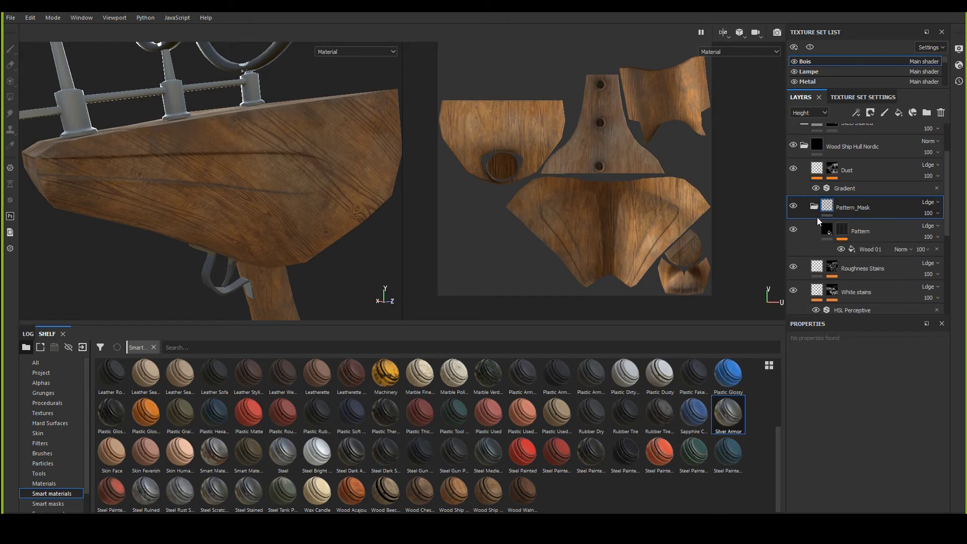
Step: Try moving the Pattern layer out of the Pattern_Mask folder, and undo the move
click(863, 232)
drag(858, 197, 858, 198)
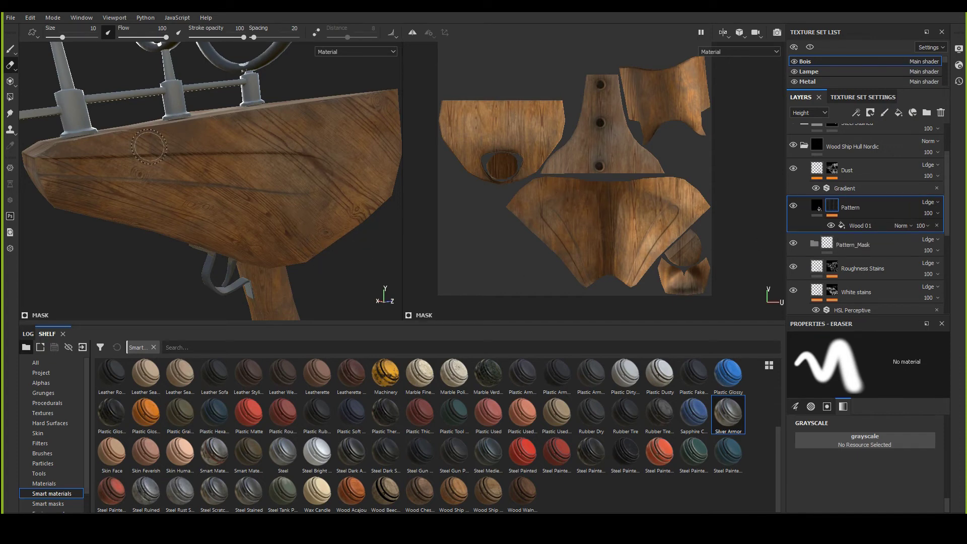
alt+drag(196, 254, 269, 254)
key(ctrl+z)
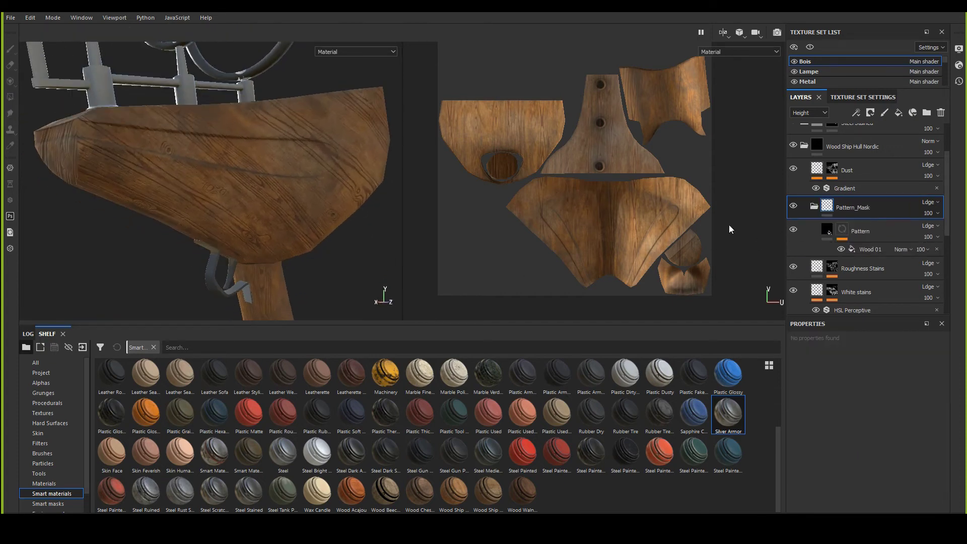
Step: Collapse the Pattern_Mask folder and add a white mask to it
click(815, 206)
scroll(272, 229, up, 5)
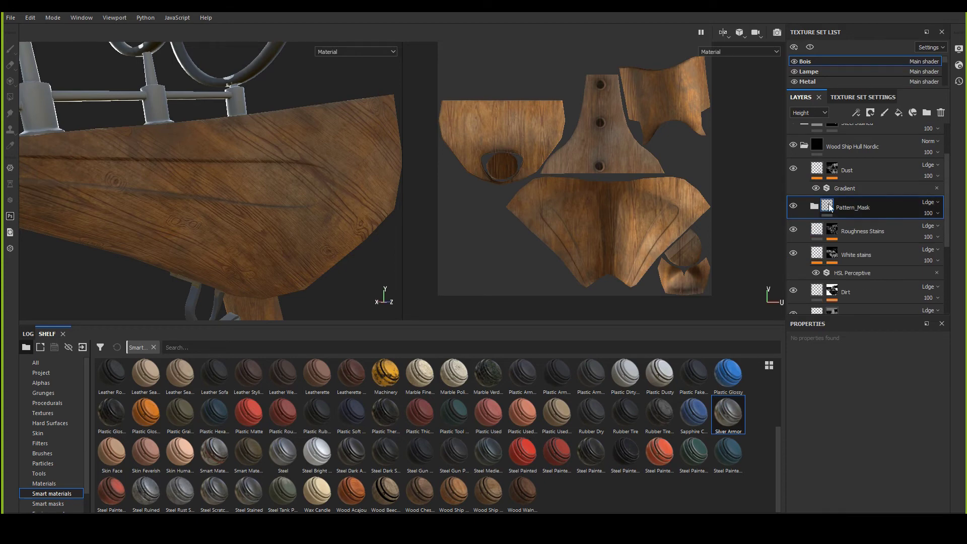
right_click(830, 205)
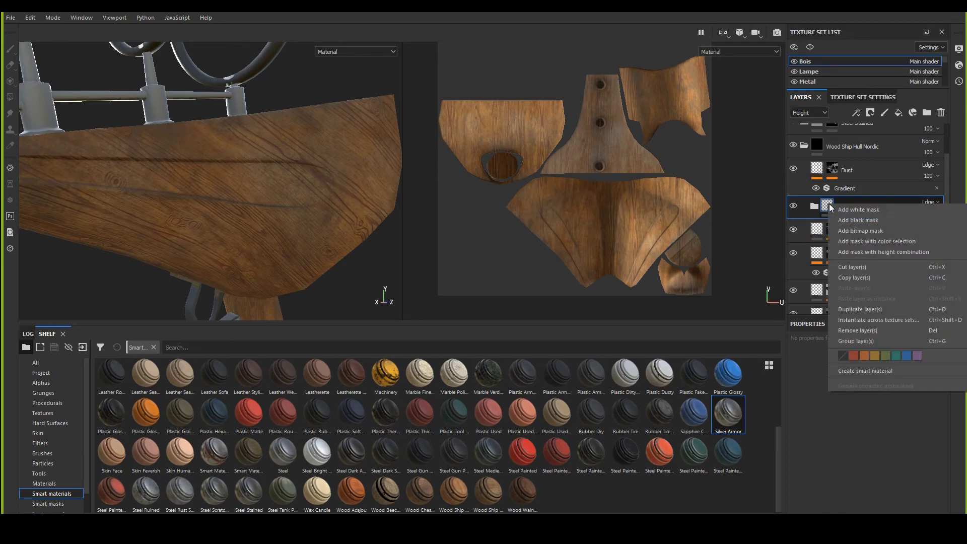
click(858, 207)
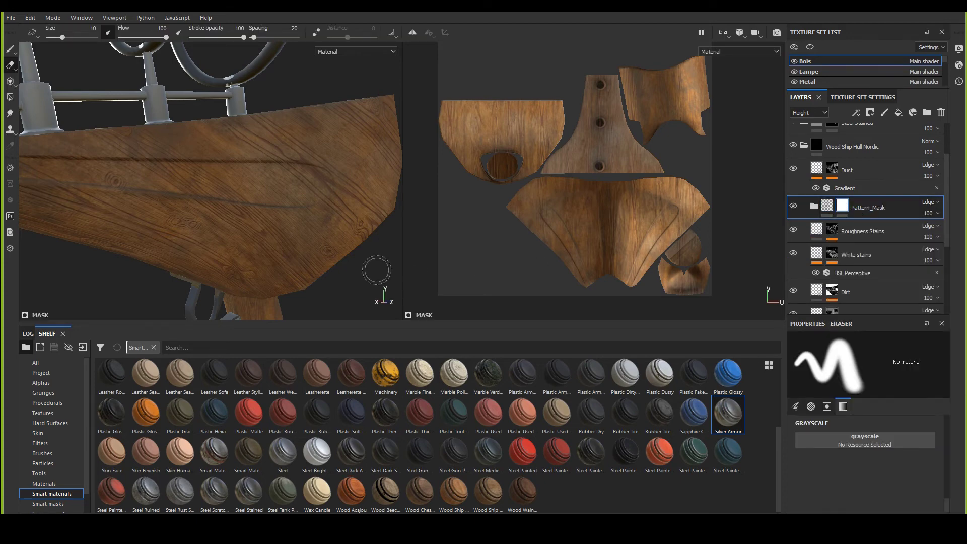
Step: Set up the Paint brush with grayscale 0 and size 8.8 for masking the wood pattern on the hull's side
alt+drag(377, 271, 251, 212)
key(1)
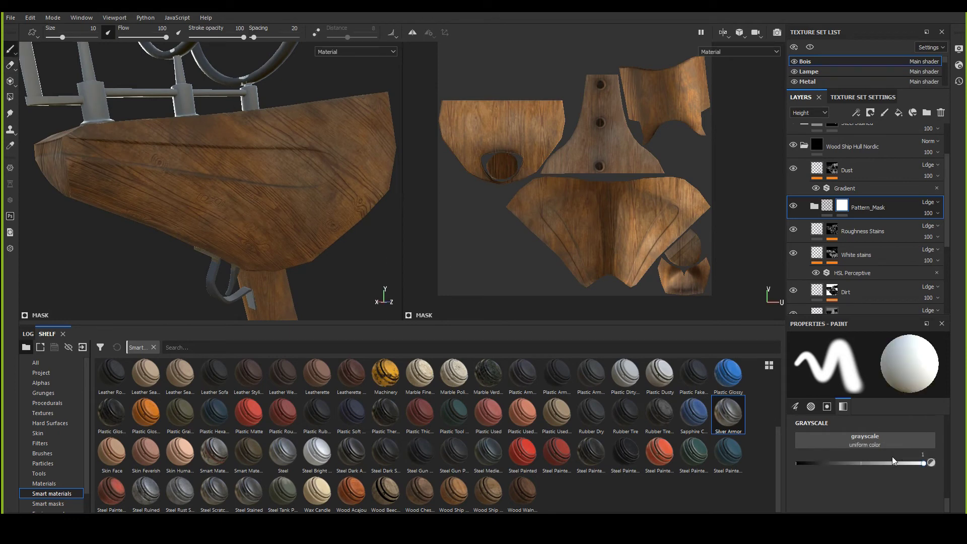
drag(850, 463, 781, 461)
scroll(303, 217, up, 3)
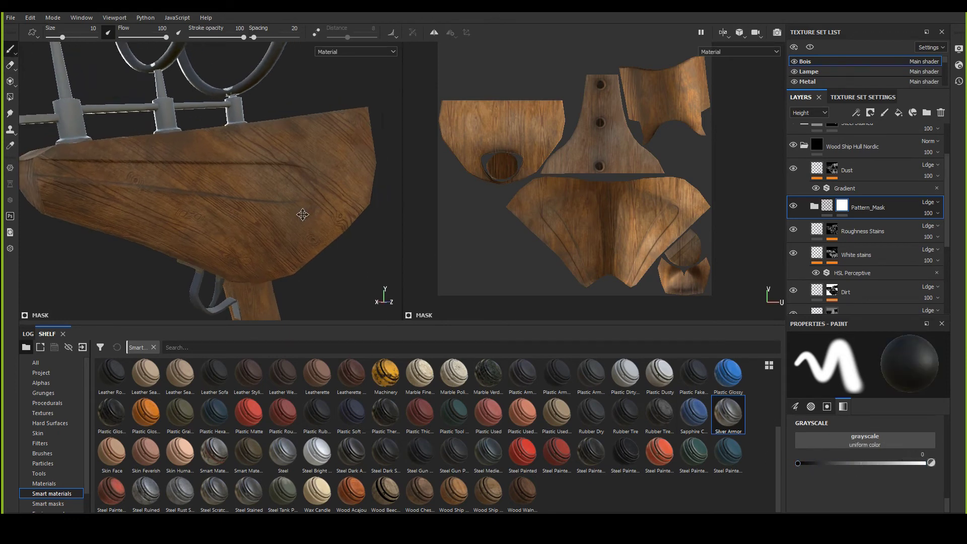
alt+drag(320, 301, 296, 280)
ctrl+right_drag(255, 212, 270, 212)
alt+drag(255, 212, 244, 234)
ctrl+right_drag(244, 233, 221, 233)
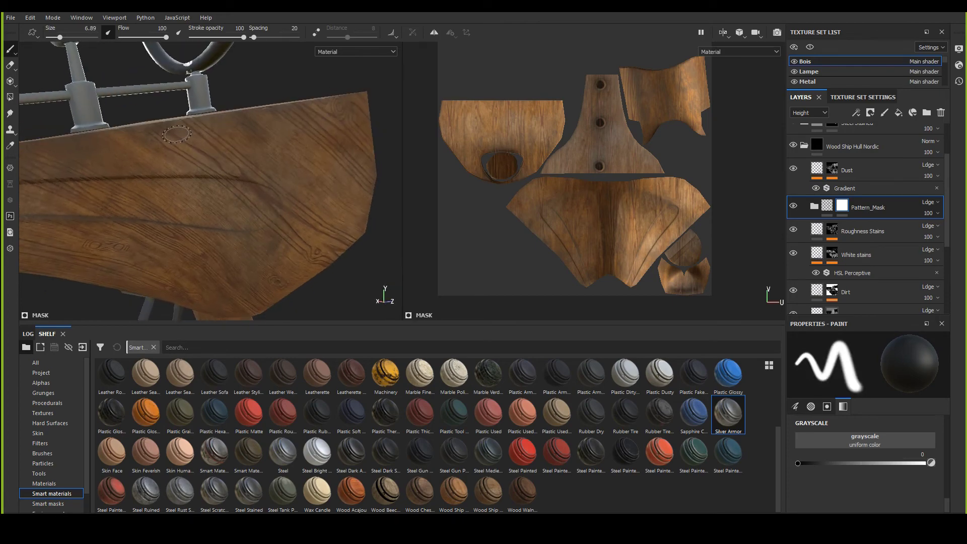
mouse_move(245, 233)
alt+mouse_down()
mouse_move(286, 259)
mouse_move(304, 227)
mouse_move(126, 151)
mouse_move(282, 187)
mouse_move(287, 200)
mouse_move(235, 173)
alt+mouse_up()
scroll(295, 192, up, 3)
ctrl+right_drag(235, 173, 260, 181)
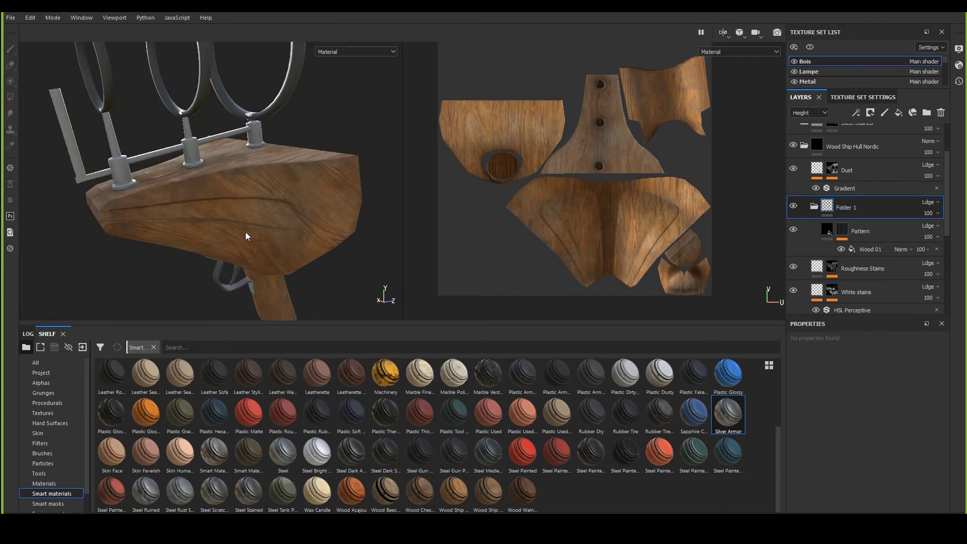
Step: Undo the folder mask, the renaming and the grouping of the Pattern layer
key(ctrl+z)
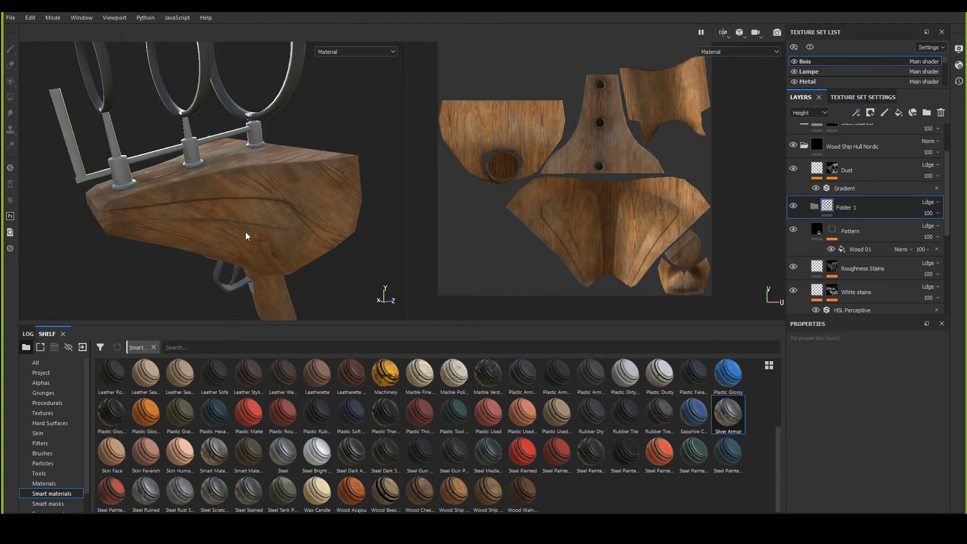
mouse_move(245, 235)
alt+mouse_down()
mouse_move(228, 205)
mouse_move(316, 221)
alt+mouse_up()
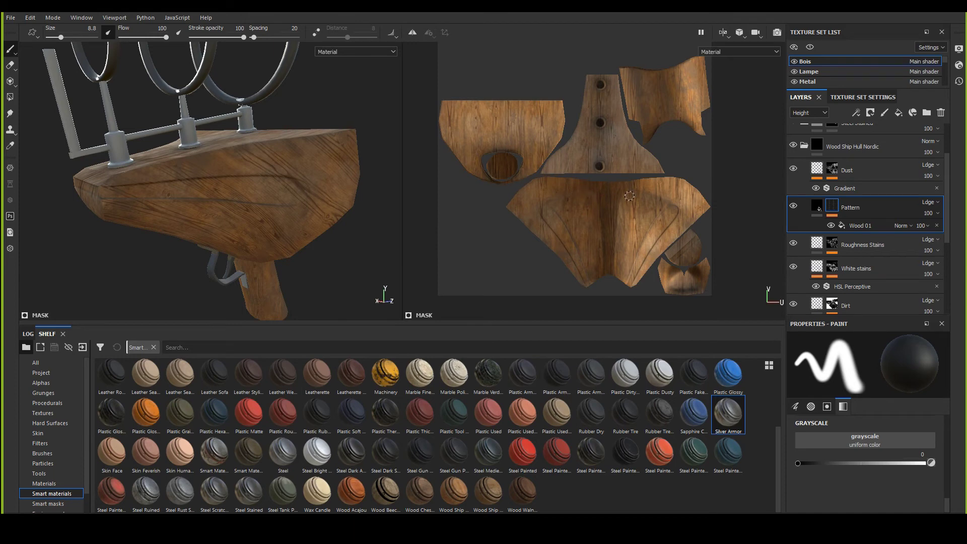
alt+right_drag(347, 209, 347, 217)
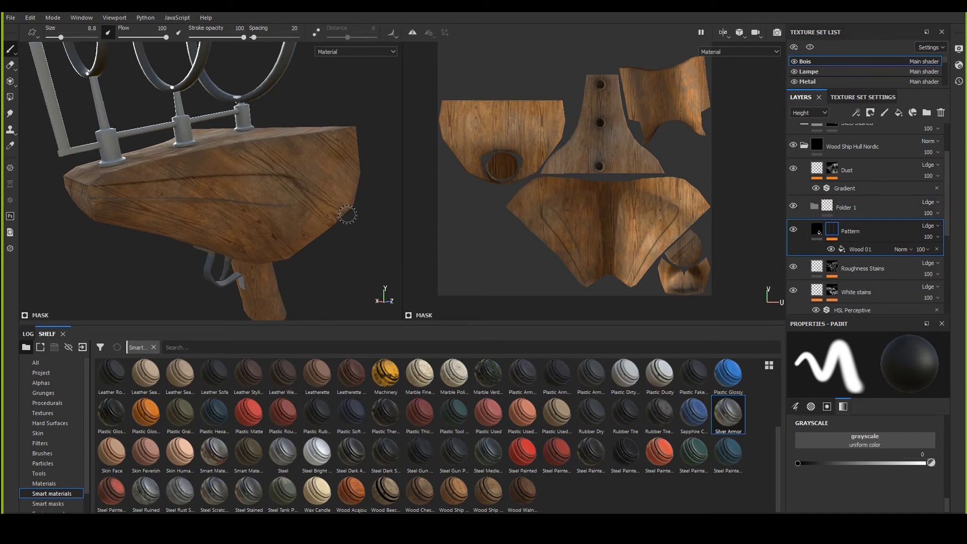
key(ctrl)
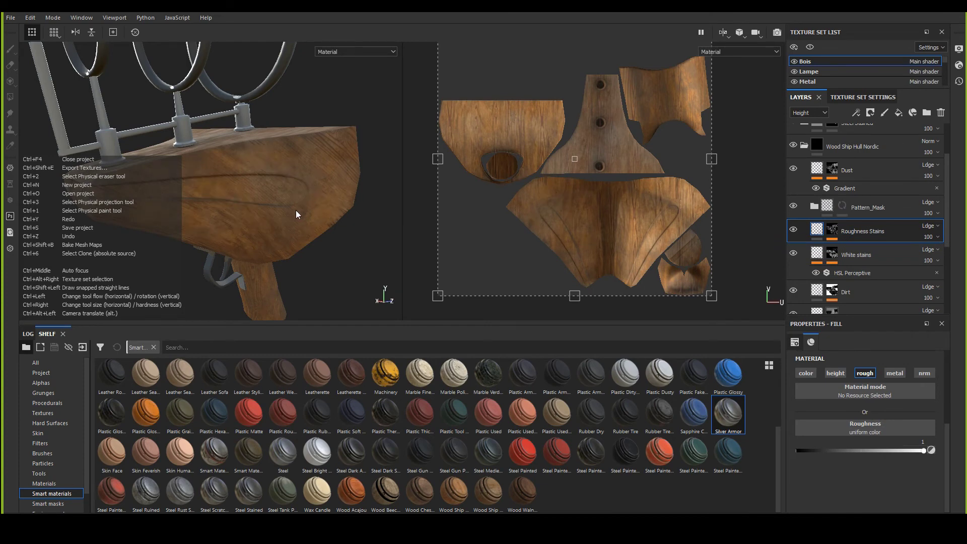
alt+drag(300, 216, 257, 202)
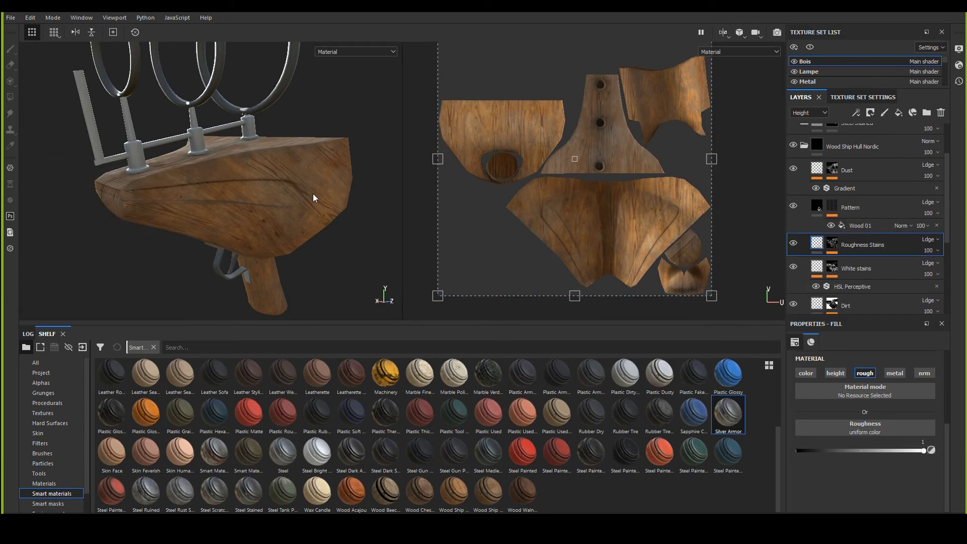
mouse_move(313, 193)
alt+mouse_down()
mouse_move(289, 226)
mouse_move(339, 263)
mouse_move(300, 252)
mouse_move(280, 225)
mouse_move(297, 230)
alt+mouse_up()
Step: Examine the Wood 01 fill's grayscale parameters and UV transformations in the Pattern layer's mask
click(832, 208)
scroll(292, 202, up, 3)
click(861, 226)
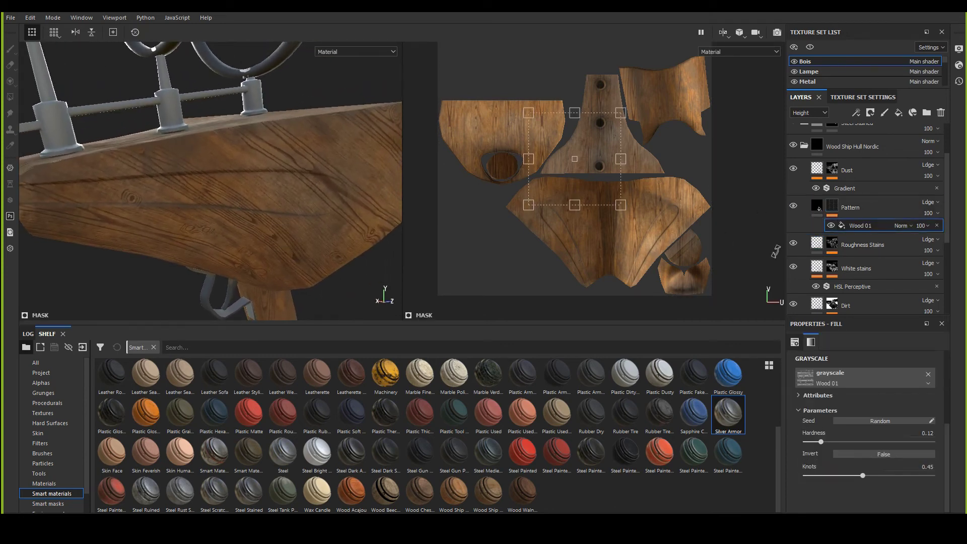
click(832, 207)
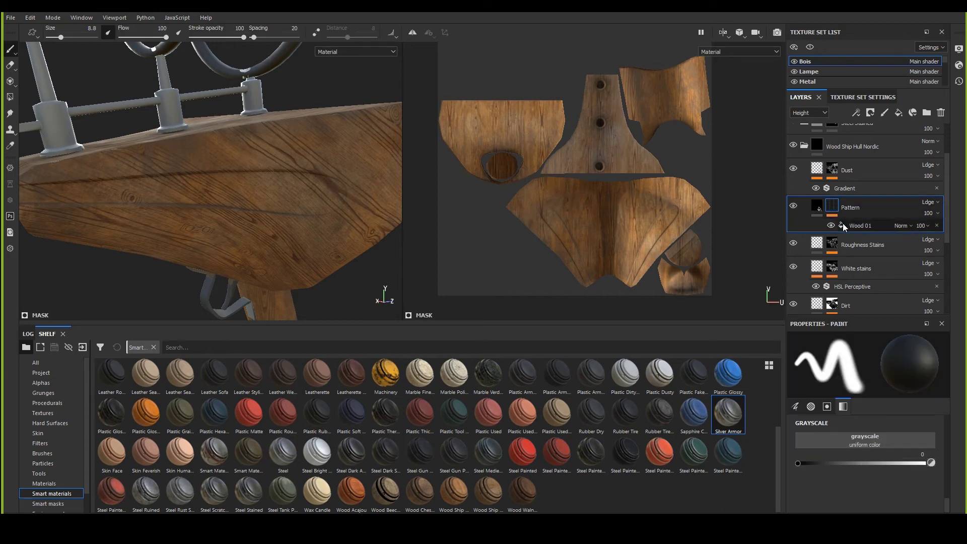
click(853, 225)
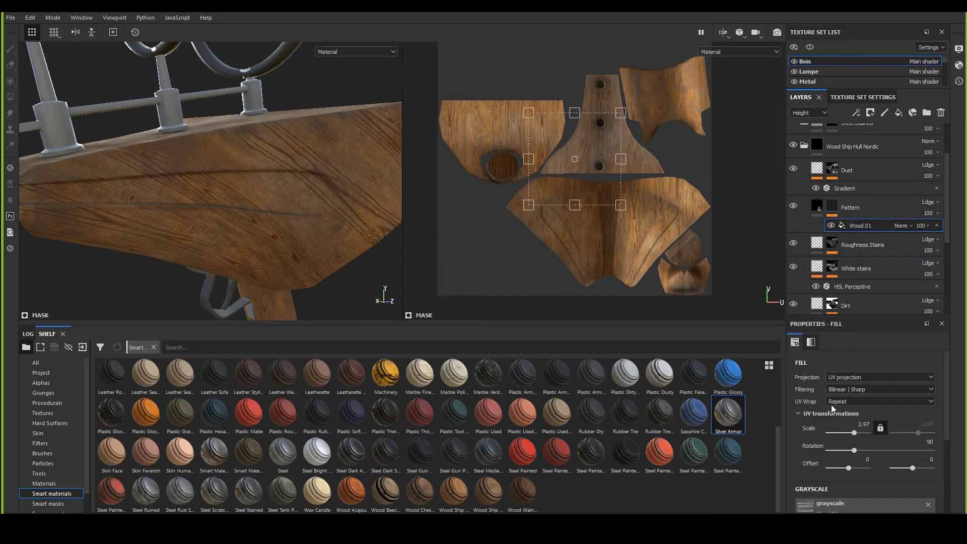
scroll(831, 404, down, 1)
scroll(831, 404, up, 1)
Step: Toggle the visibility of the Wood 01 fill to compare the hull with and without it
alt+drag(363, 237, 229, 200)
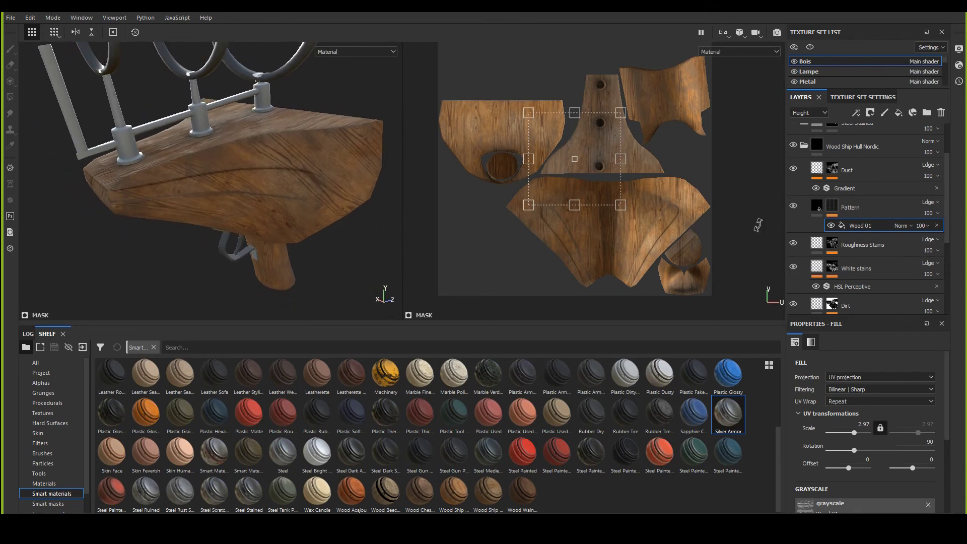
click(831, 226)
click(830, 226)
click(829, 225)
alt+drag(696, 235, 348, 201)
click(830, 226)
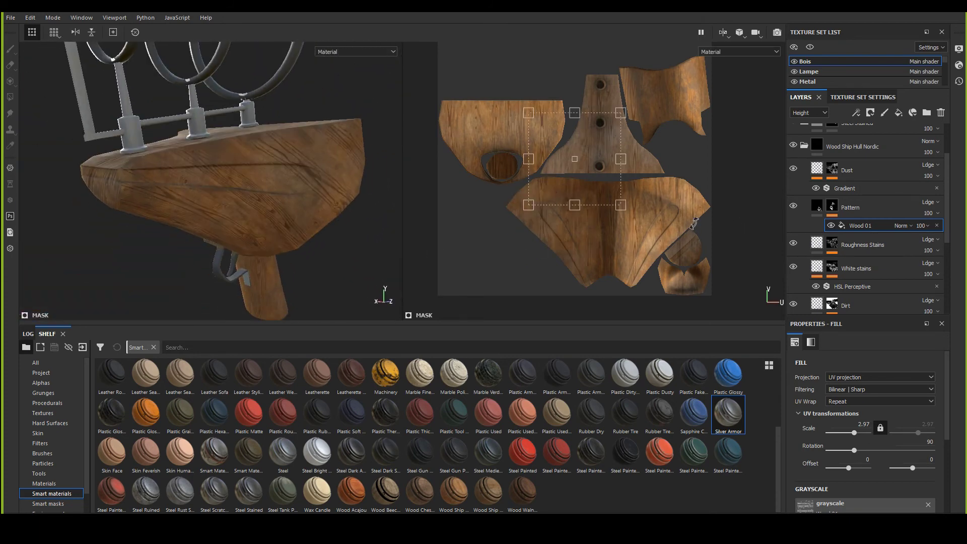
alt+drag(282, 191, 264, 210)
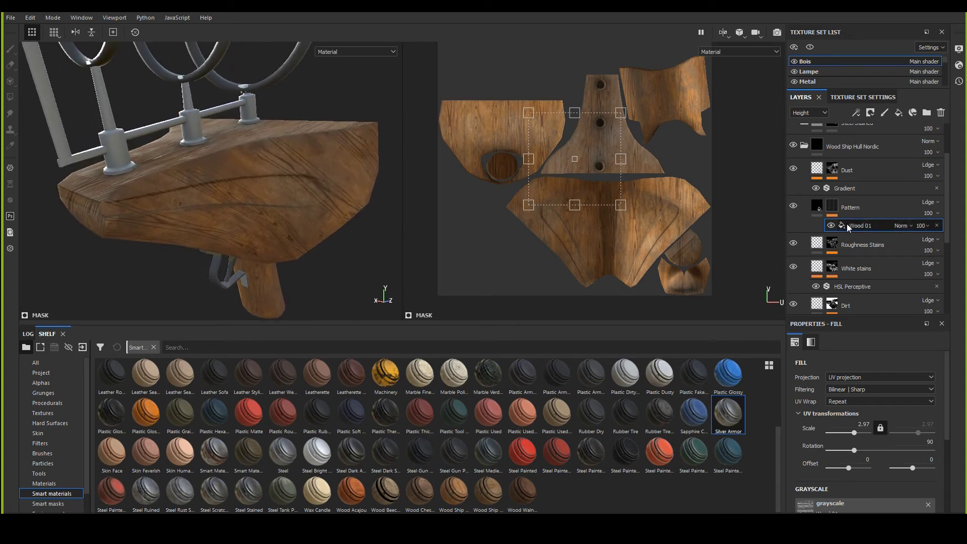
Step: Change the projection of the Pattern mask's Wood 01 fill to Tri-planar projection
right_click(834, 205)
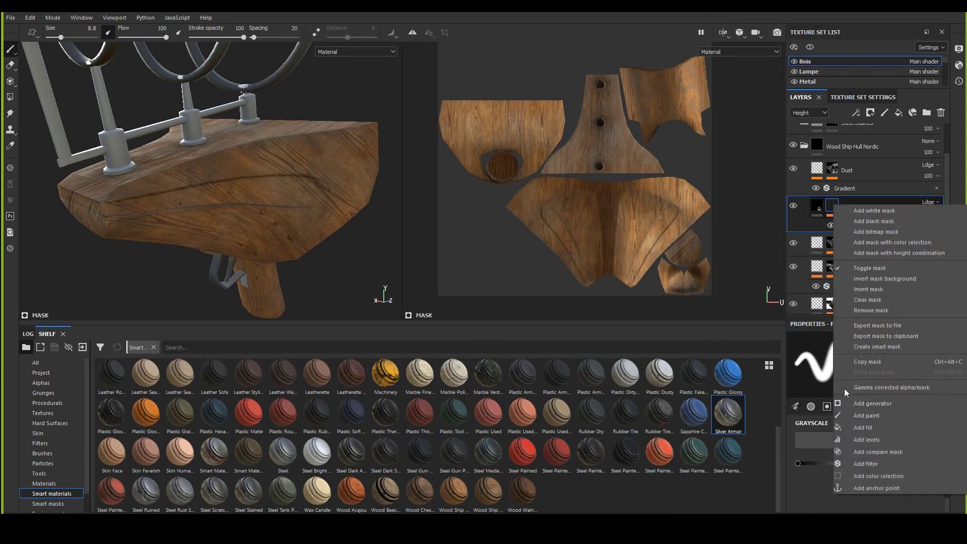
key(Escape)
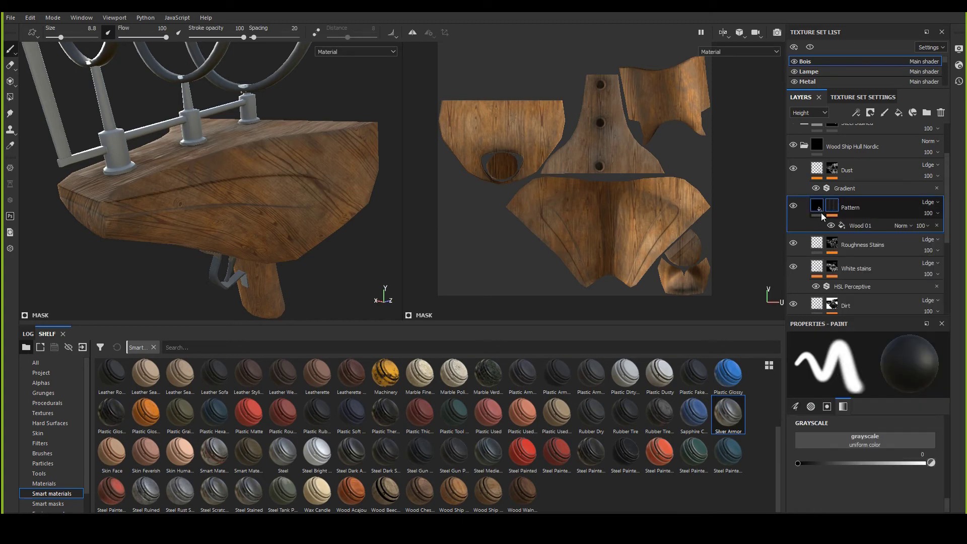
click(856, 226)
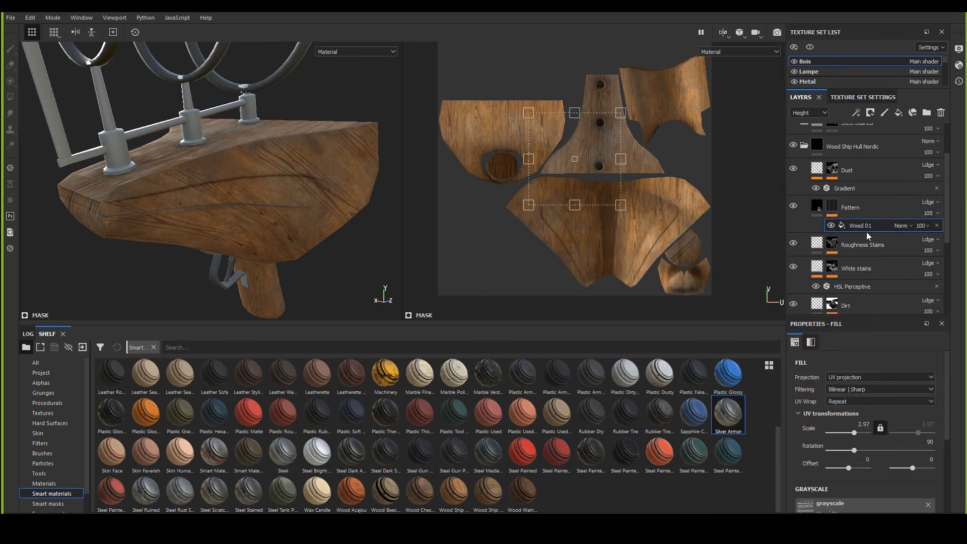
click(846, 379)
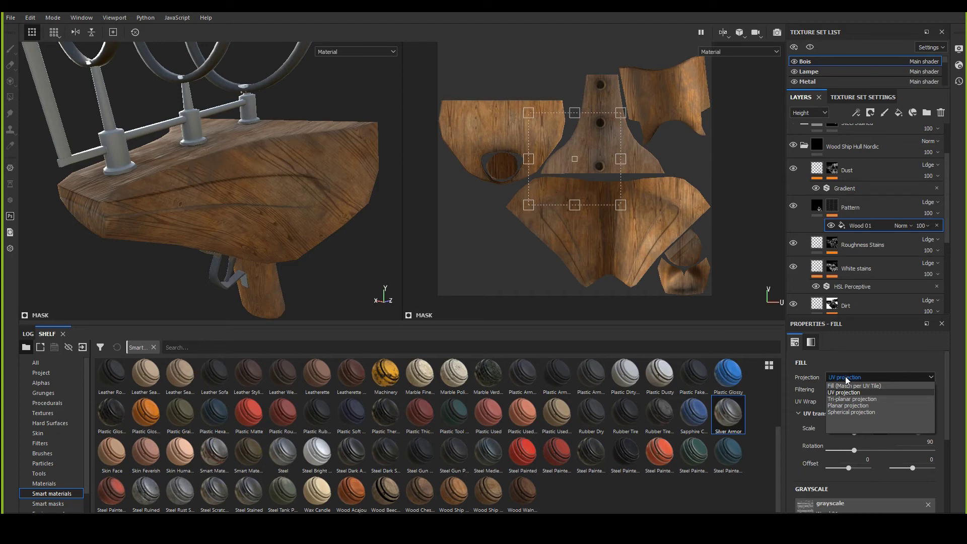
click(844, 402)
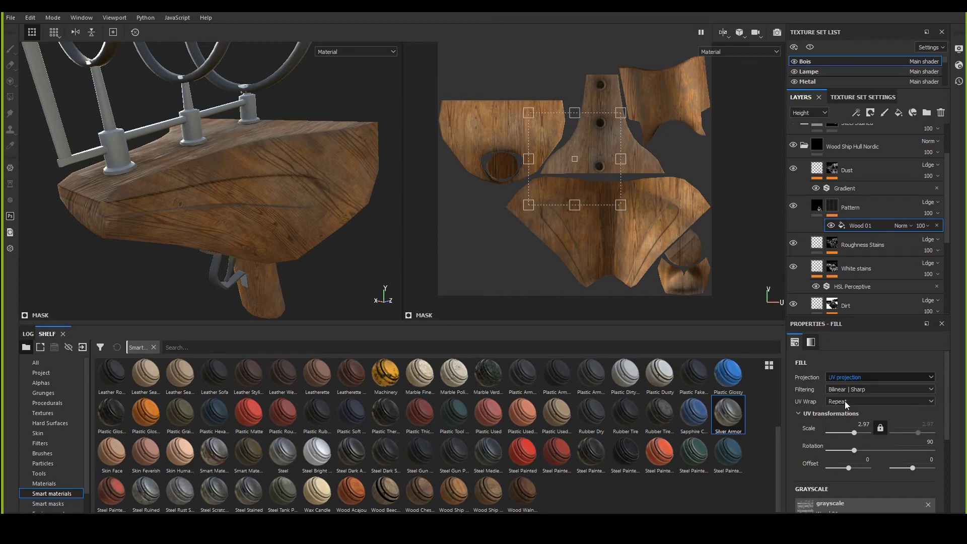
scroll(333, 235, down, 3)
alt+drag(226, 228, 288, 183)
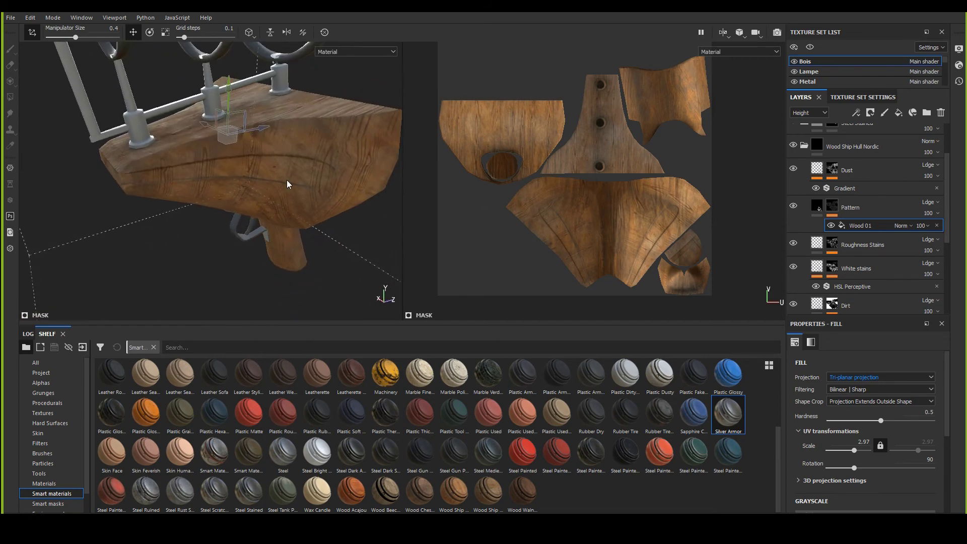
Step: Rotate the Wood 01 fill's projection on the hull, undoing the final extra rotation
key(e)
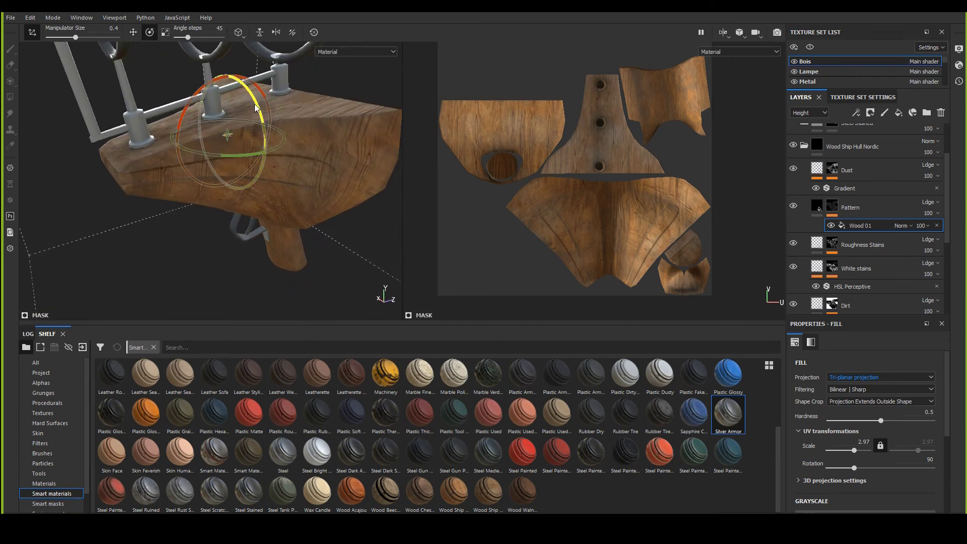
drag(192, 95, 159, 141)
drag(205, 81, 160, 128)
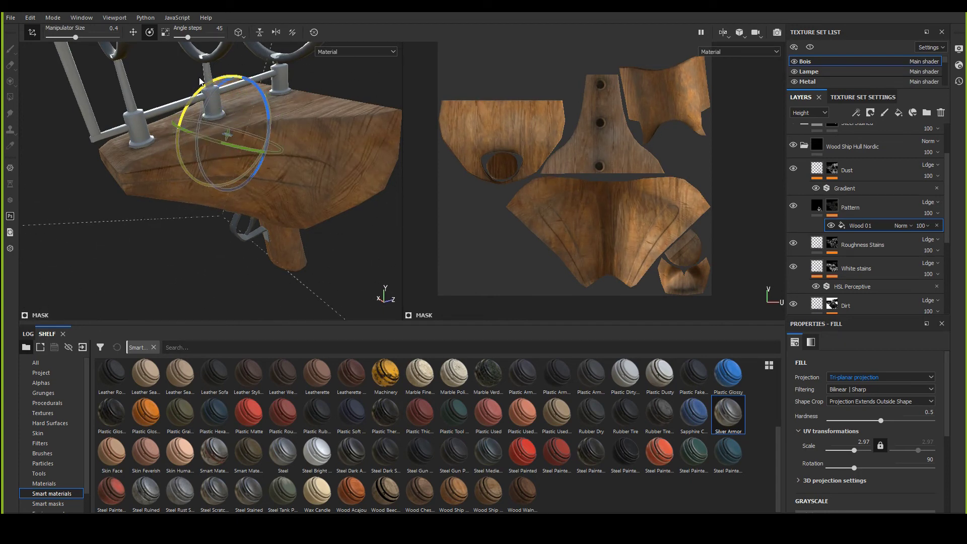
key(w)
key(e)
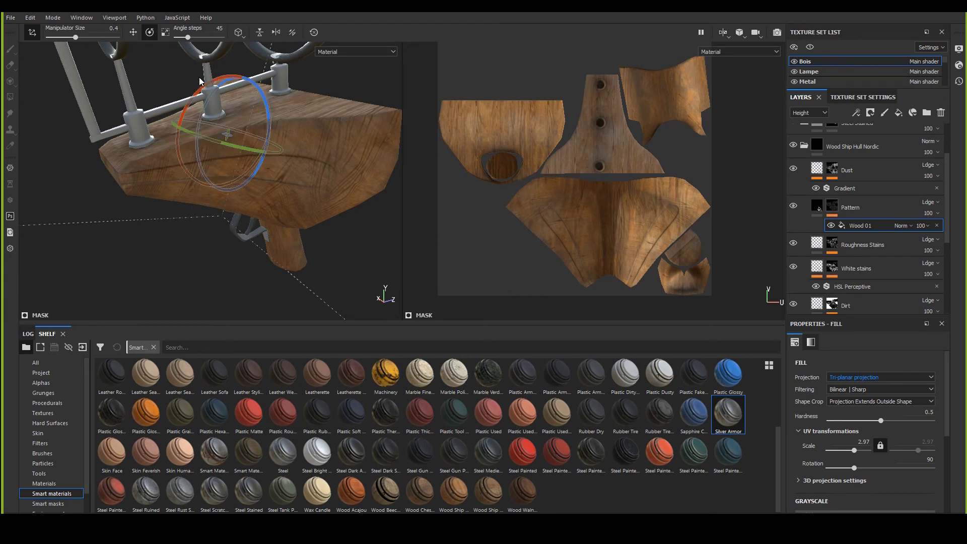
key(w)
key(e)
key(w)
key(e)
key(w)
key(e)
mouse_move(210, 84)
mouse_down()
mouse_move(199, 120)
mouse_move(211, 100)
mouse_up()
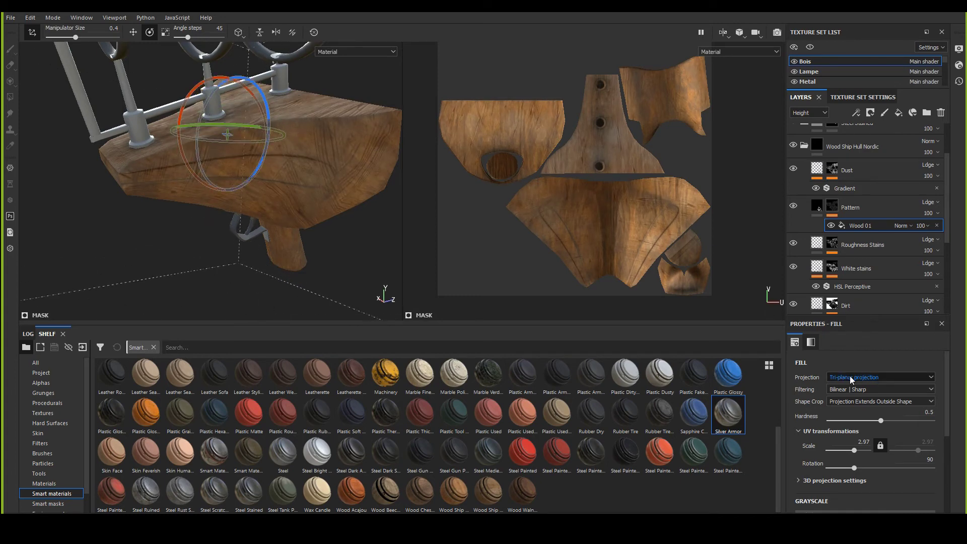
key(ctrl+z)
Step: Switch the Wood 01 fill to Planar projection and check the grain on the hull
click(886, 377)
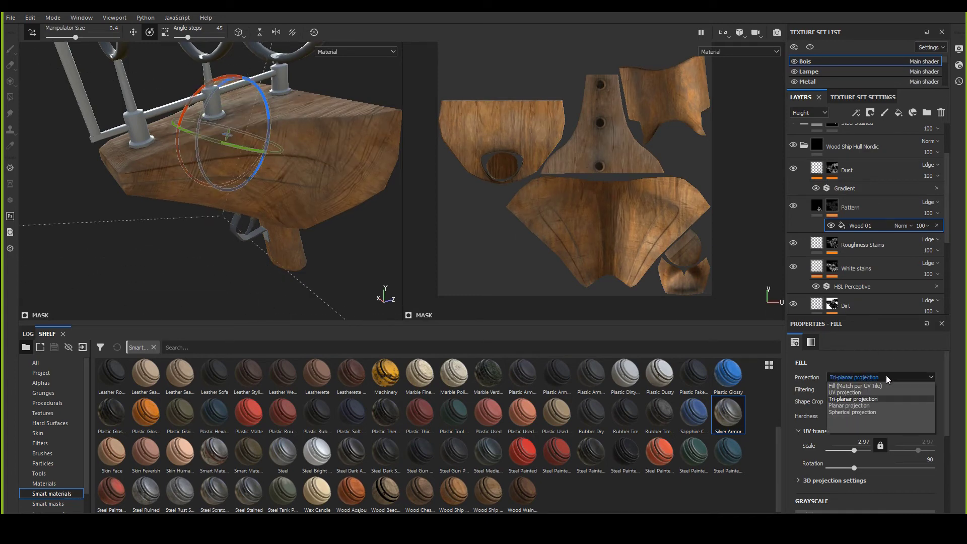
click(854, 404)
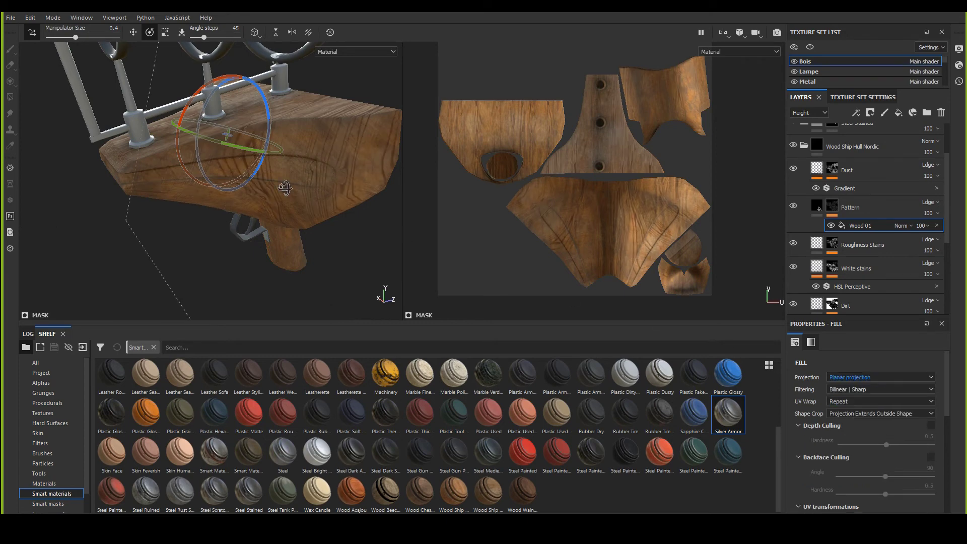
alt+drag(285, 188, 212, 151)
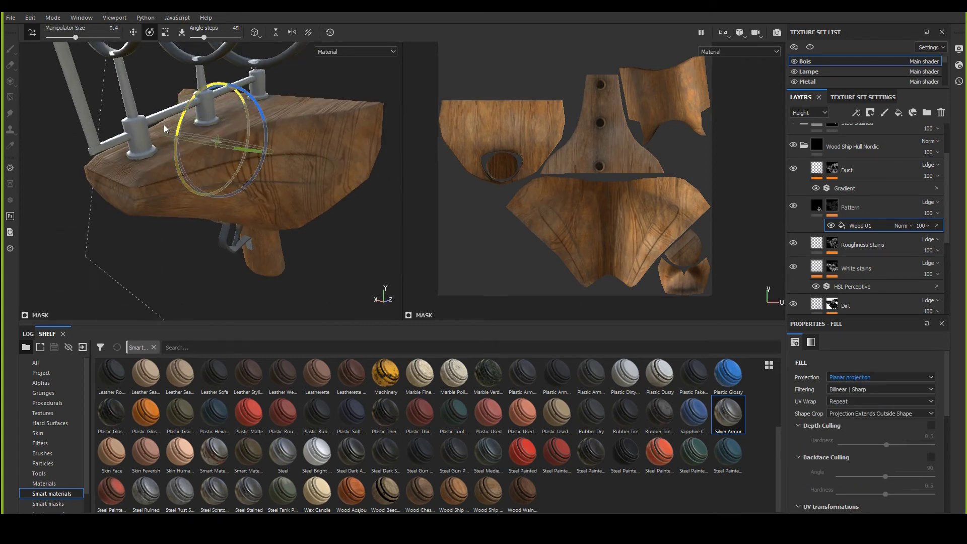
Step: Try rotating the Wood 01 fill's planar projection, and switch it to Spherical projection to check the hull's grain
drag(165, 125, 175, 190)
key(w)
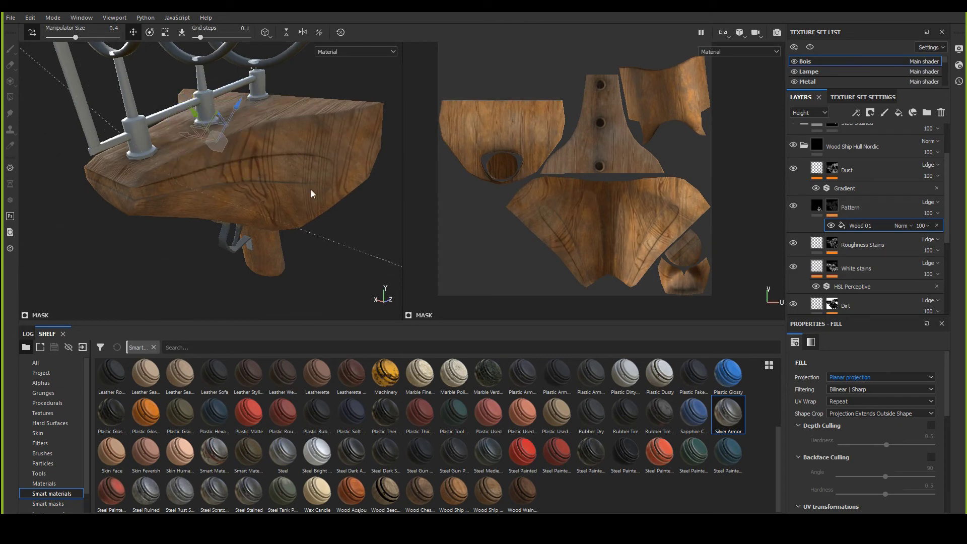
click(859, 378)
click(852, 412)
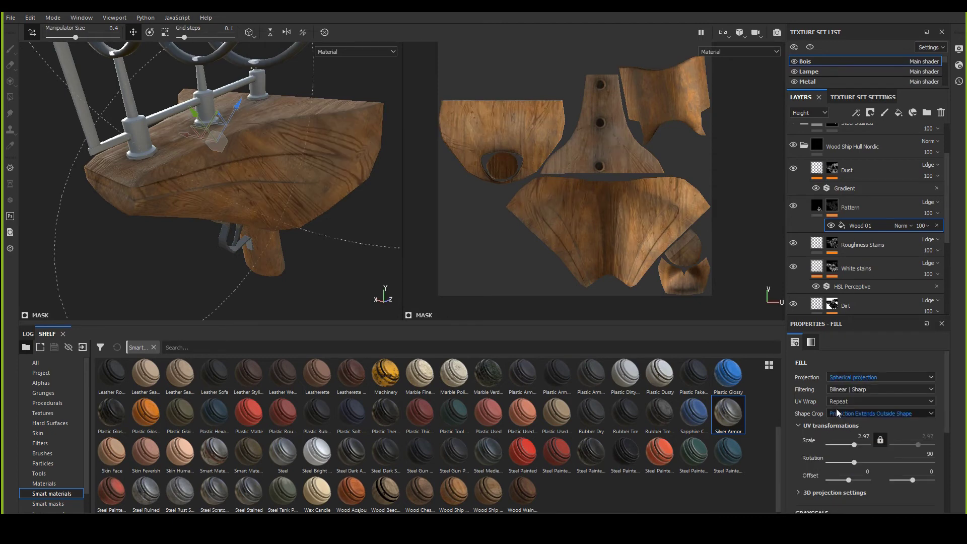
alt+drag(166, 126, 512, 301)
key(e)
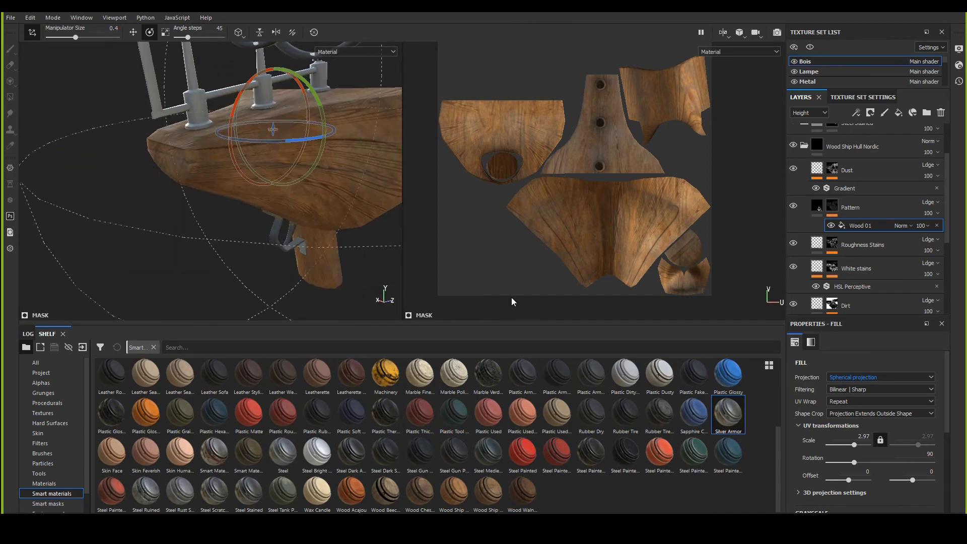
Step: Try the Fill (Match per UV Tile) projection on the Wood 01 fill and check the hull's back and side
click(866, 378)
click(857, 386)
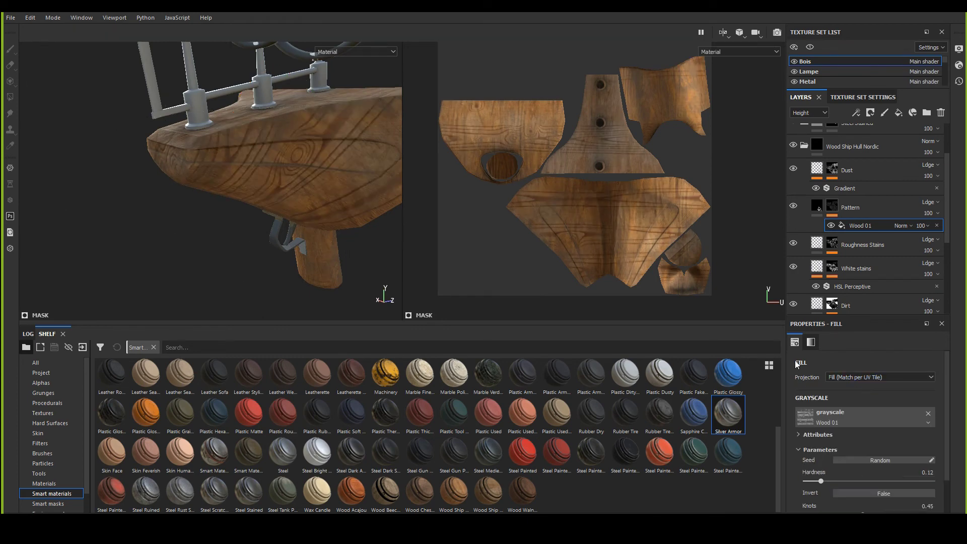
alt+drag(311, 223, 489, 236)
alt+right_drag(489, 231, 259, 203)
alt+middle_drag(259, 203, 256, 166)
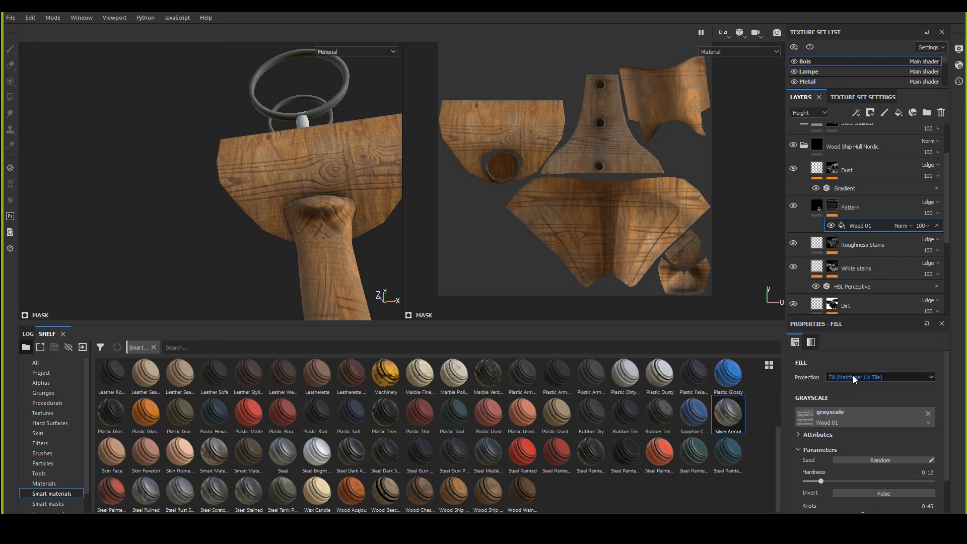
alt+drag(221, 226, 272, 156)
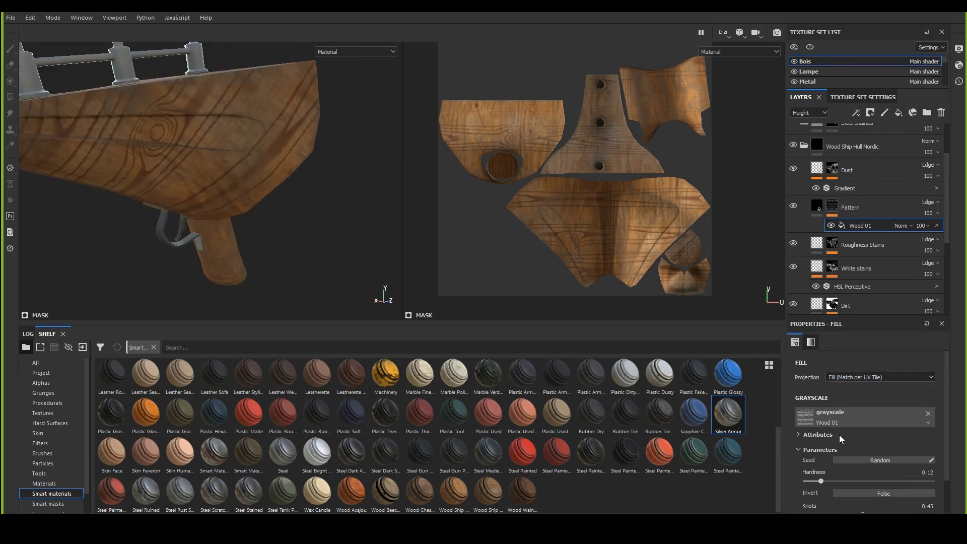
Step: Set the Wood 01 fill's projection to UV projection
click(850, 376)
click(850, 392)
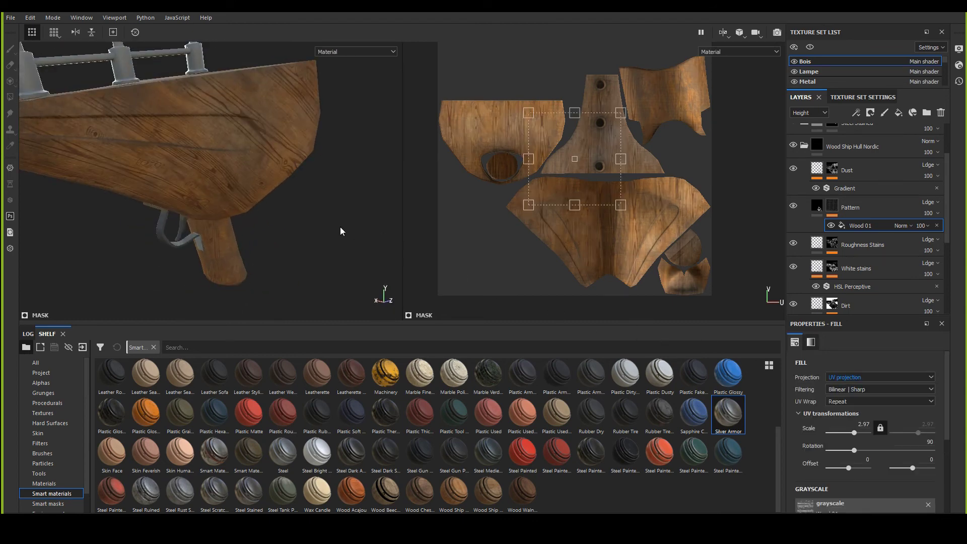
alt+drag(341, 231, 106, 225)
alt+drag(320, 211, 320, 190)
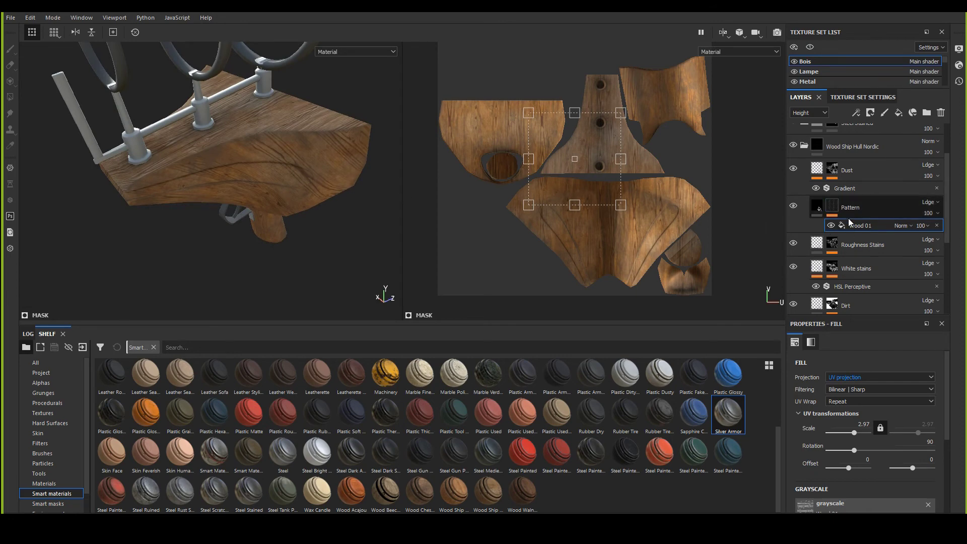
Step: Examine the UV-projected wood grain around the hull, especially where the grip meets the back face
alt+middle_drag(296, 189, 277, 196)
alt+drag(277, 195, 150, 173)
alt+drag(354, 187, 106, 282)
alt+drag(372, 160, 262, 176)
scroll(262, 174, up, 5)
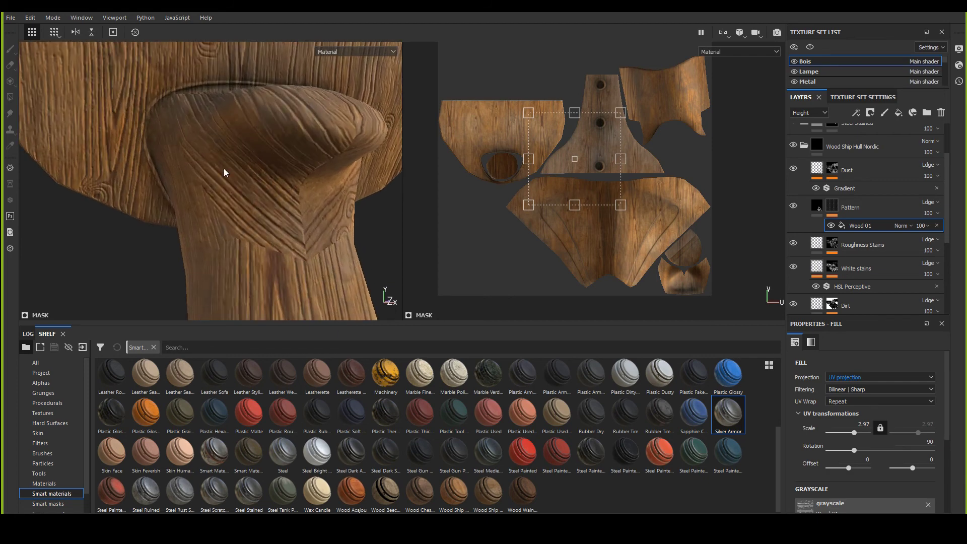
alt+right_drag(220, 246, 76, 149)
alt+middle_drag(297, 251, 291, 147)
alt+right_drag(291, 147, 216, 111)
alt+drag(217, 111, 322, 151)
alt+right_drag(322, 152, 294, 142)
alt+drag(295, 142, 171, 186)
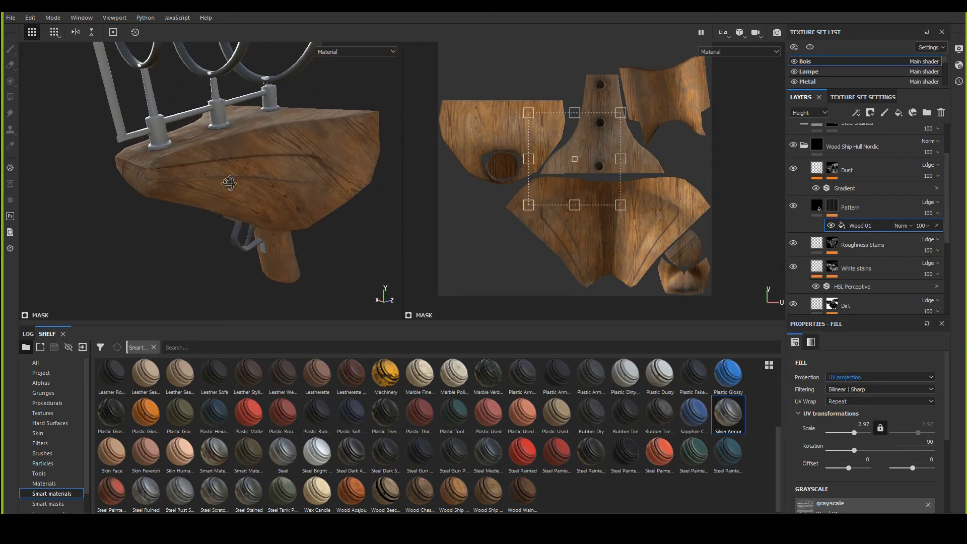
alt+drag(256, 235, 275, 223)
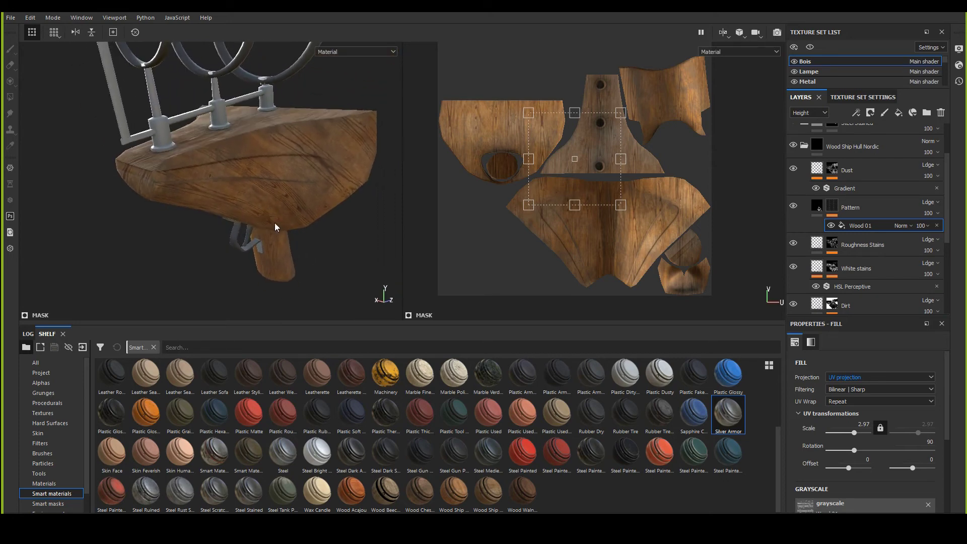
alt+drag(307, 196, 181, 193)
Step: Try Tri-planar projection on the Wood 01 fill and check the grain along the hull's side
click(887, 377)
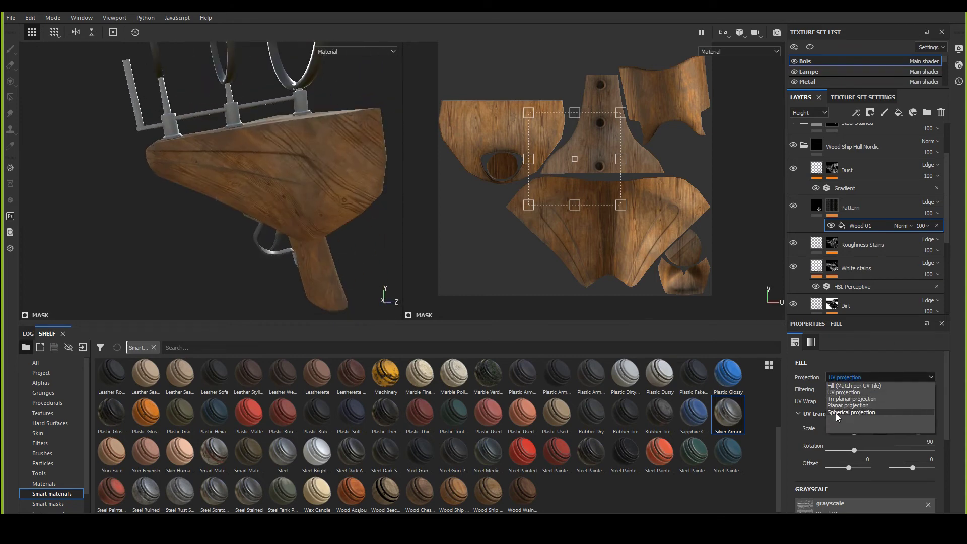
click(838, 398)
alt+drag(303, 181, 232, 186)
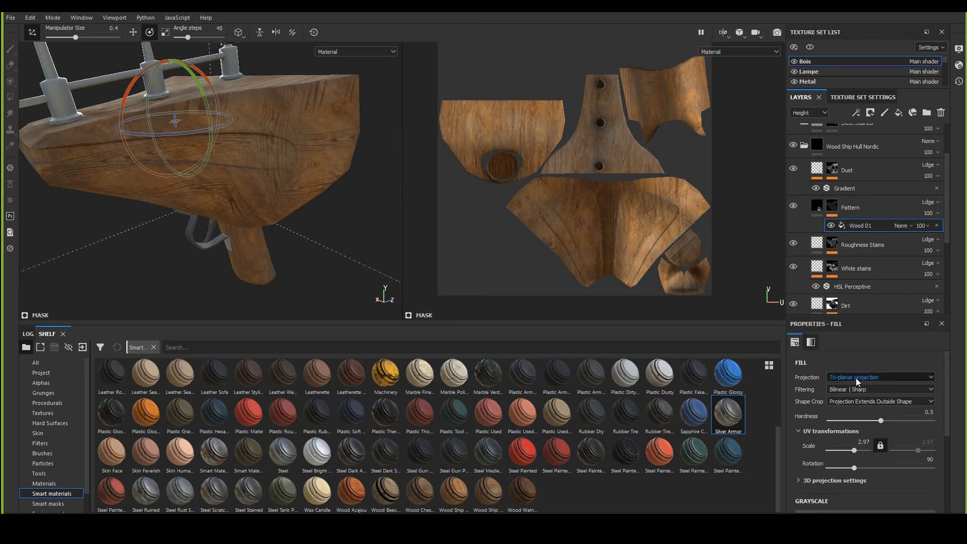
Step: Try Projection Cropped to Shape as the fill's shape crop, and restore Projection Extends Outside Shape
click(838, 391)
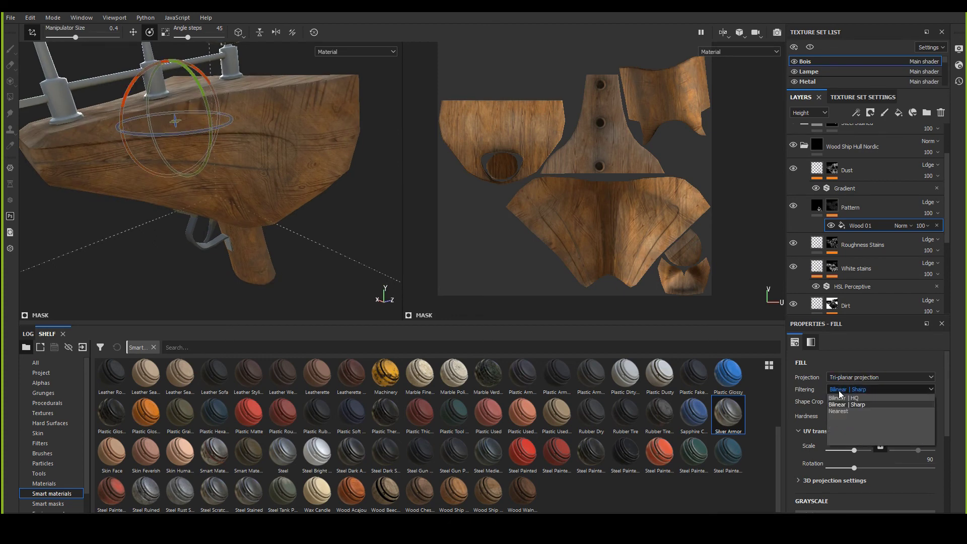
click(835, 404)
click(835, 404)
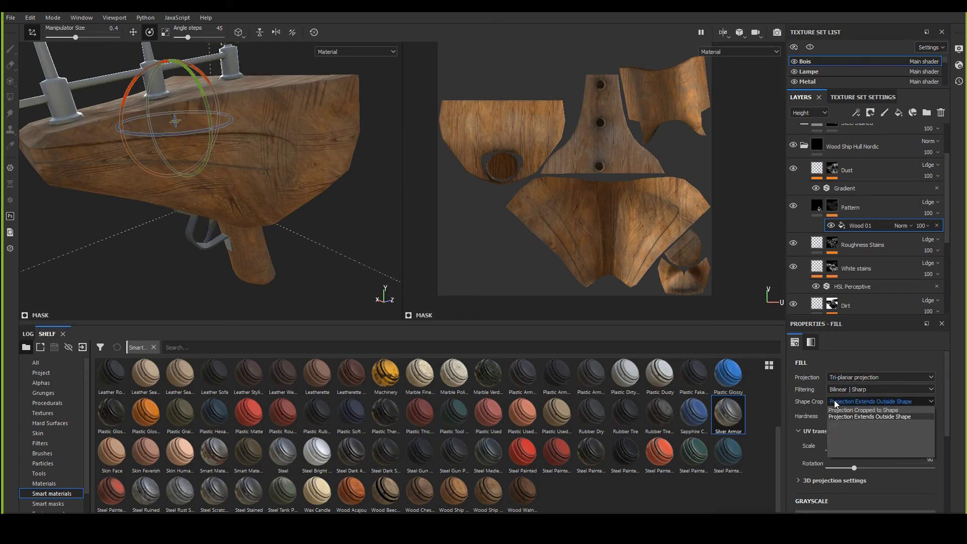
click(835, 411)
click(841, 403)
click(843, 417)
Step: Return the Wood 01 fill to UV projection
click(856, 376)
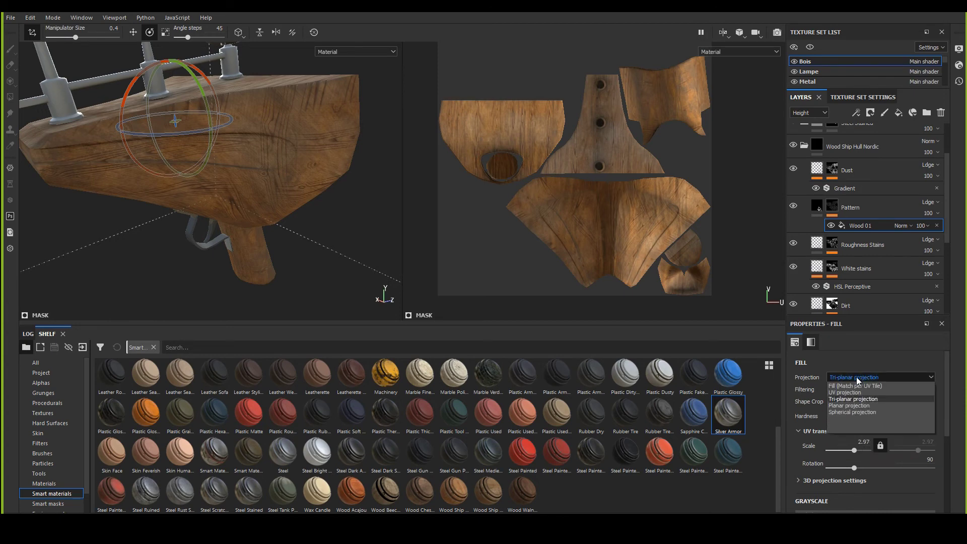
click(847, 392)
alt+drag(211, 151, 282, 171)
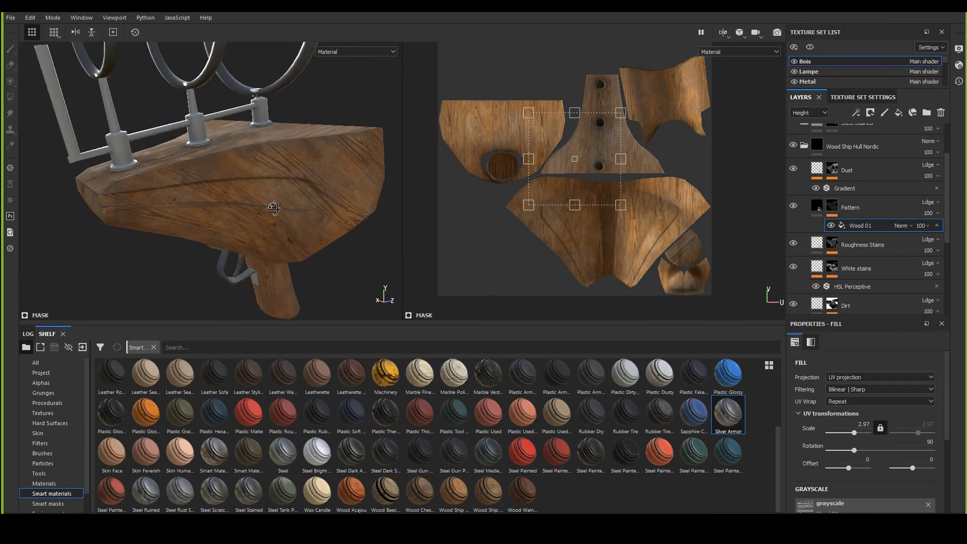
Step: Create a folder above the Pattern layer and name it Pattern_Mask
click(864, 207)
mouse_move(289, 212)
alt+mouse_down()
mouse_move(265, 154)
mouse_move(291, 158)
mouse_move(280, 172)
alt+mouse_up()
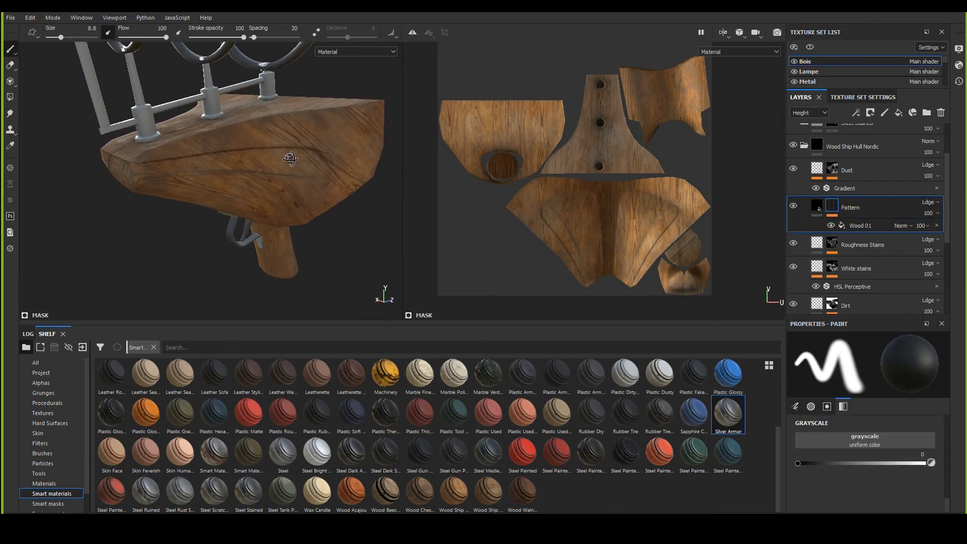
click(926, 112)
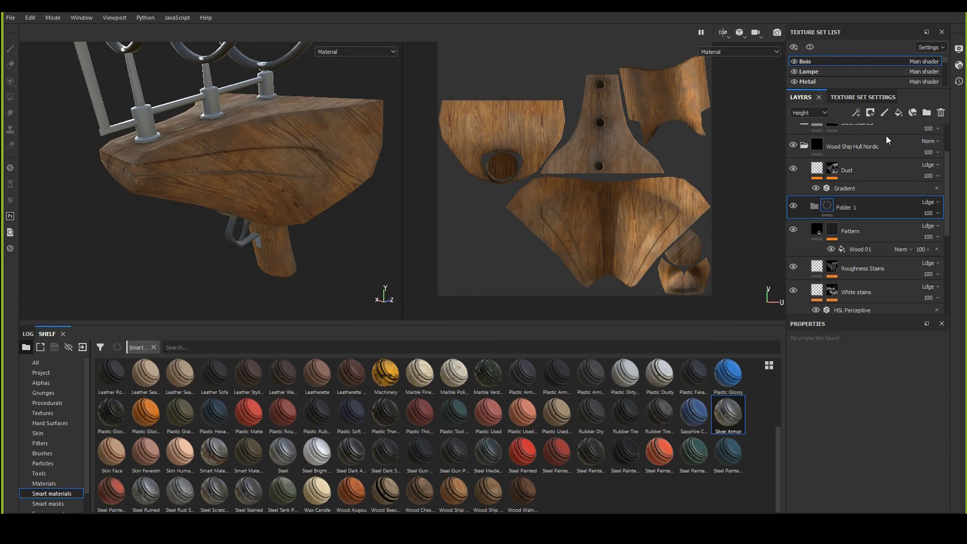
double_click(844, 210)
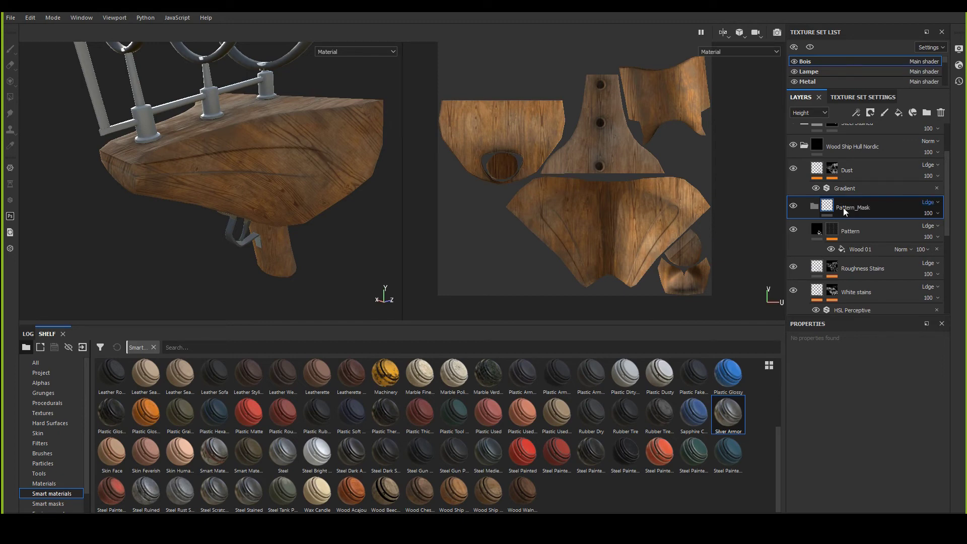
Step: Move the Pattern layer into the Pattern_Mask folder and add a white mask to the folder
mouse_move(851, 232)
mouse_down()
mouse_move(853, 204)
mouse_move(811, 204)
mouse_up()
click(854, 206)
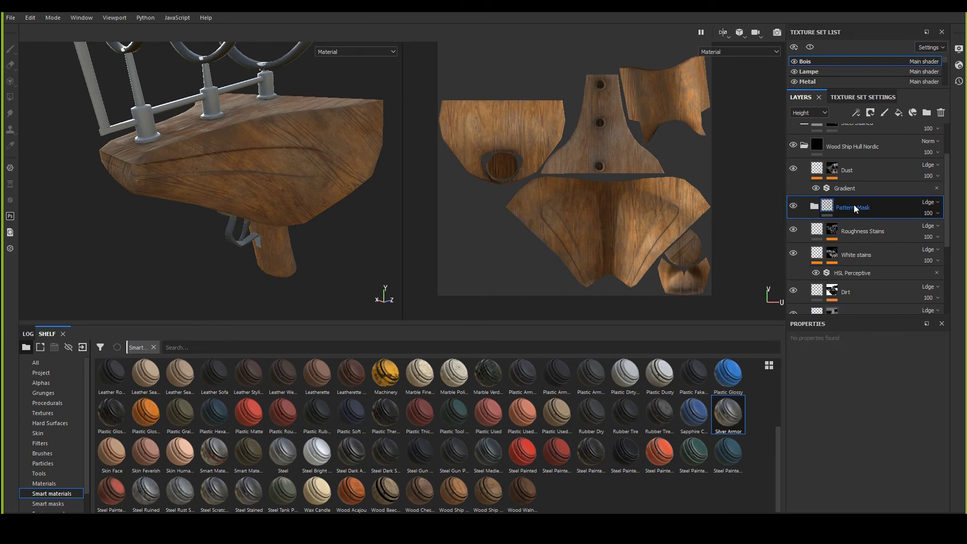
right_click(854, 204)
click(869, 28)
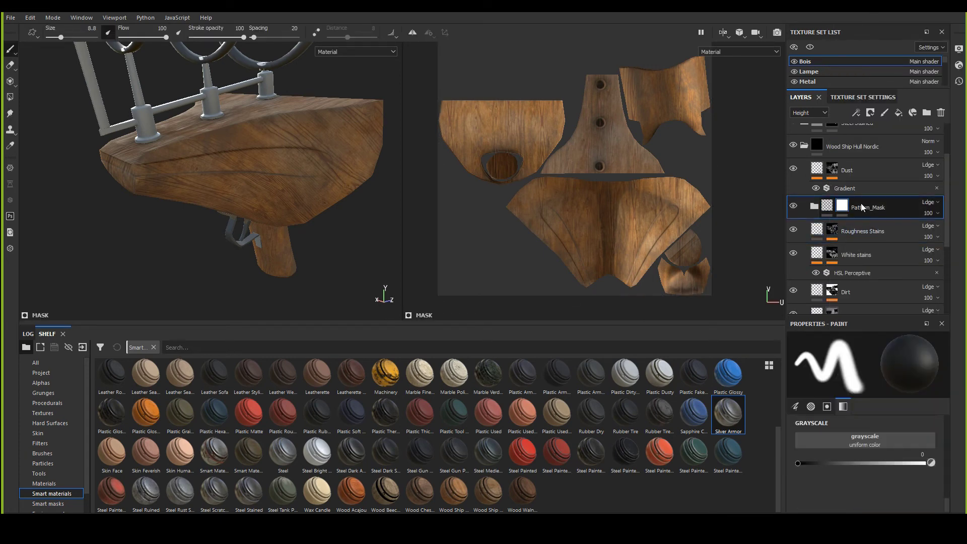
Step: Duplicate the Pattern_Mask folder and hide the original
right_click(860, 203)
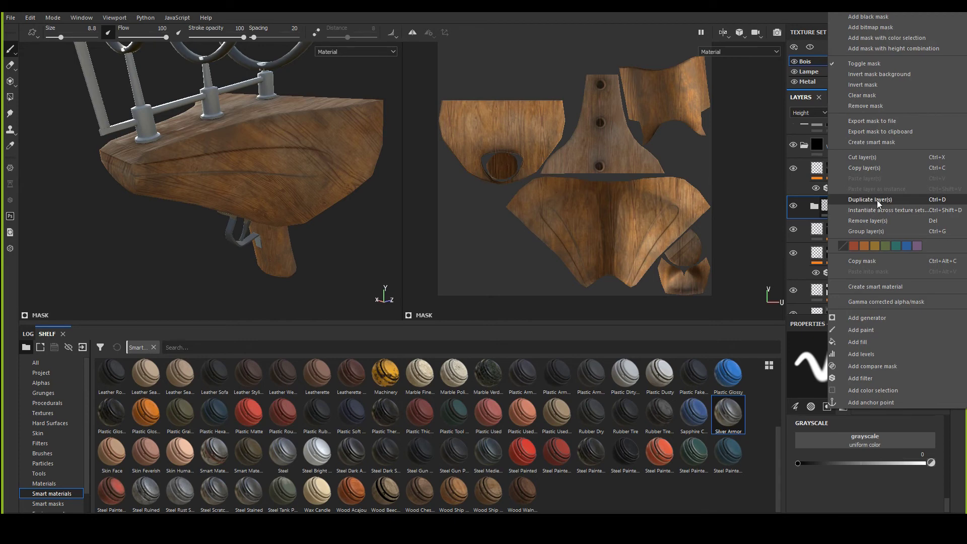
click(878, 200)
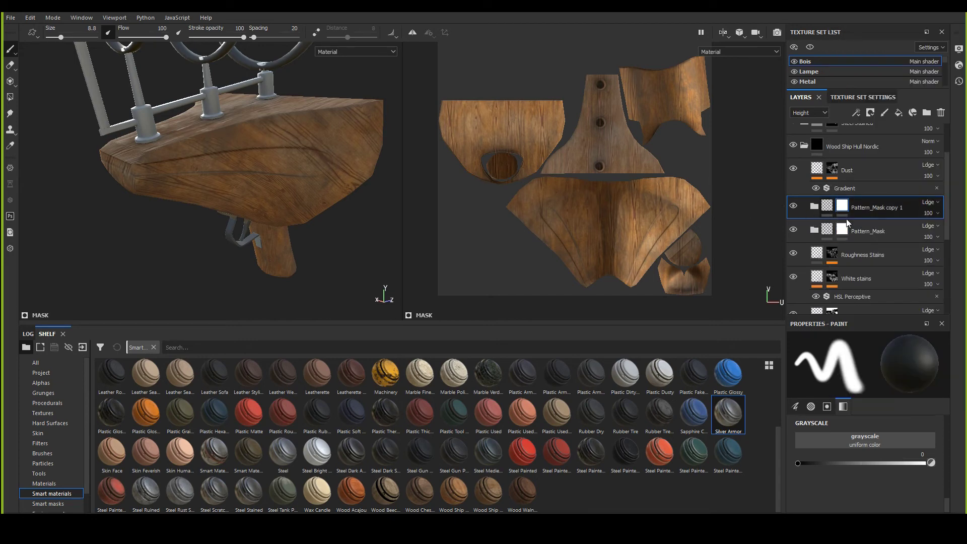
click(794, 231)
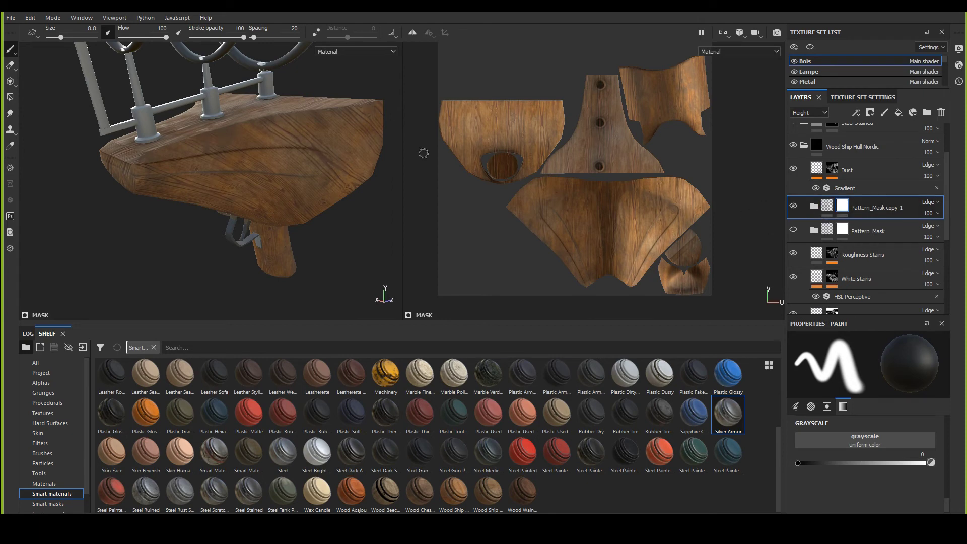
Step: Rotate the Wood 01 fill on the Pattern layer in Pattern_Mask copy 1 to about 126.44 degrees
scroll(267, 159, up, 6)
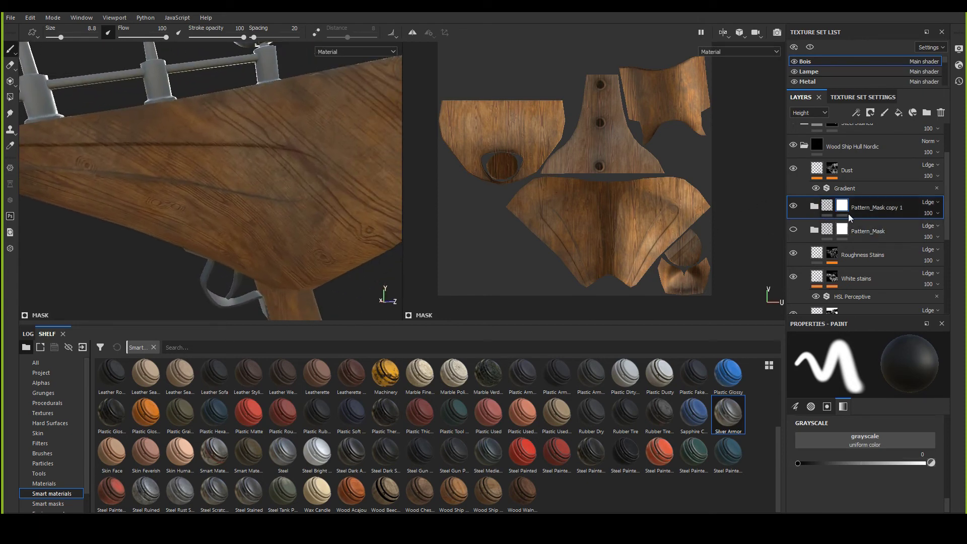
alt+drag(322, 166, 262, 147)
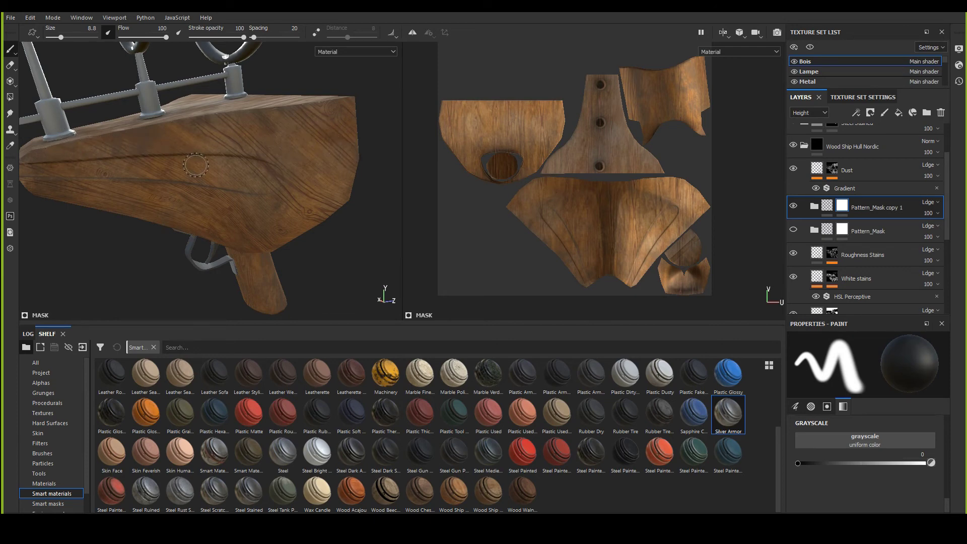
alt+drag(196, 165, 188, 153)
alt+drag(252, 175, 323, 194)
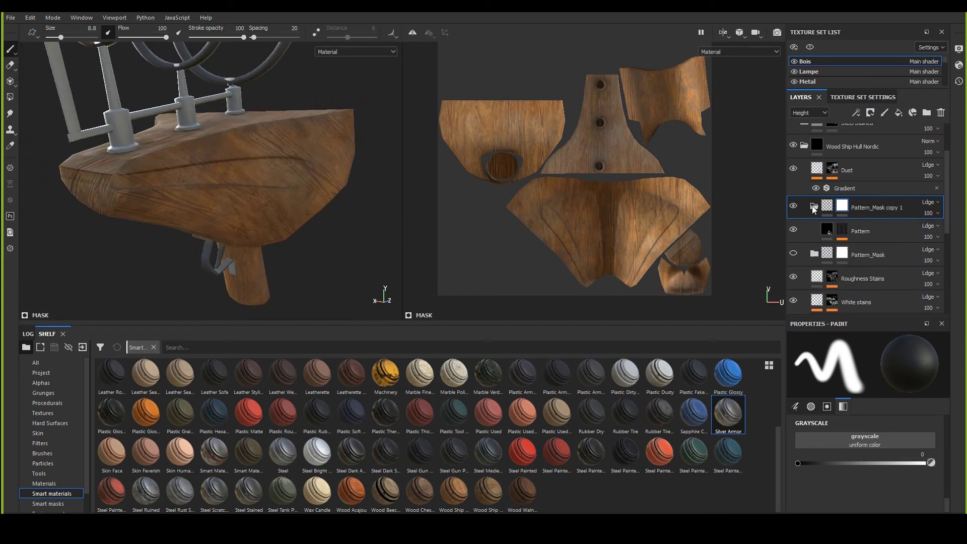
click(814, 207)
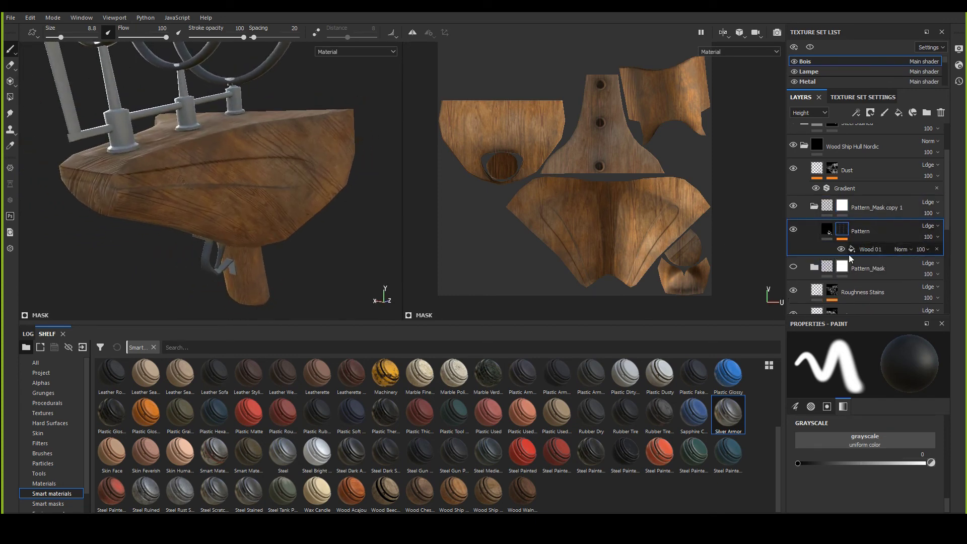
click(865, 249)
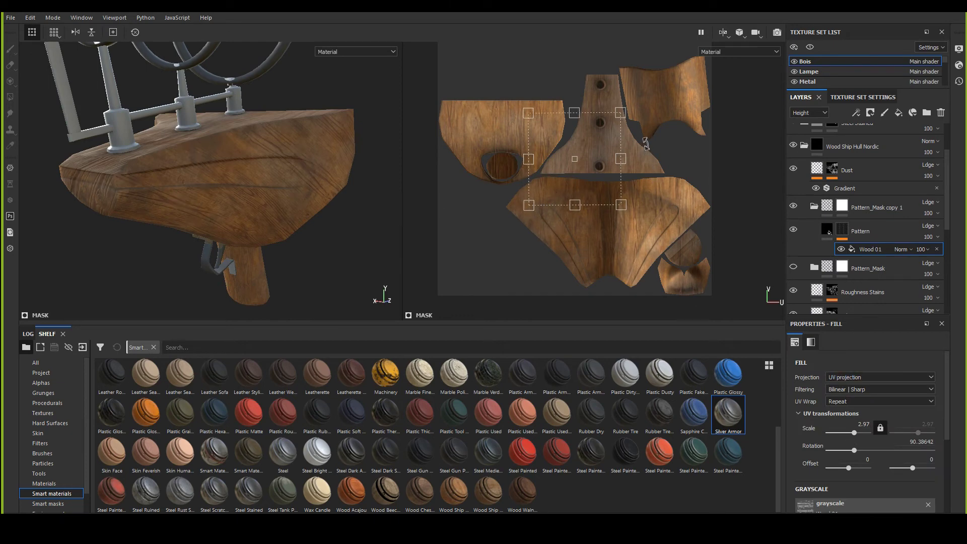
drag(646, 146, 628, 101)
Step: Check the rotated wood grain on both sides of the hull, and collapse the Pattern_Mask copy 1 folder
alt+drag(327, 223, 296, 190)
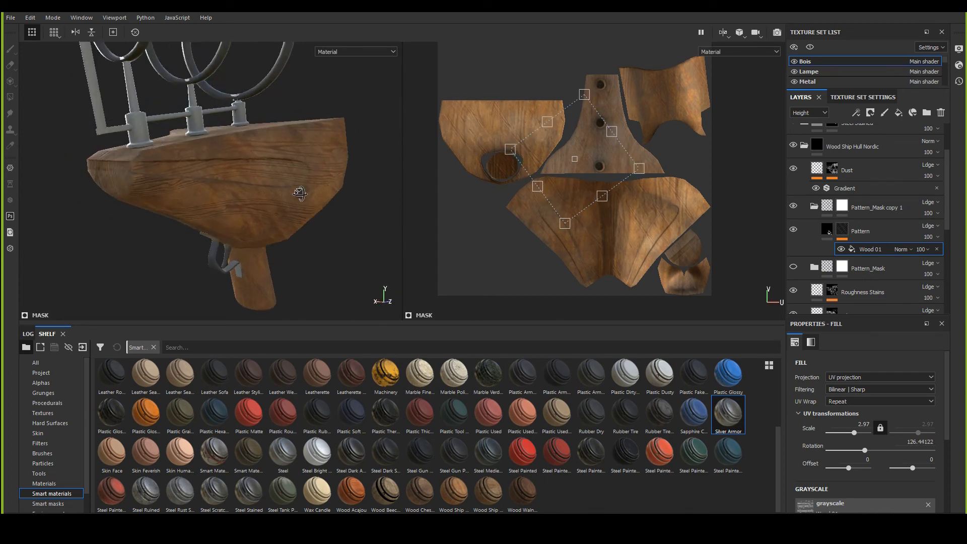
scroll(425, 190, up, 5)
alt+drag(359, 207, 302, 212)
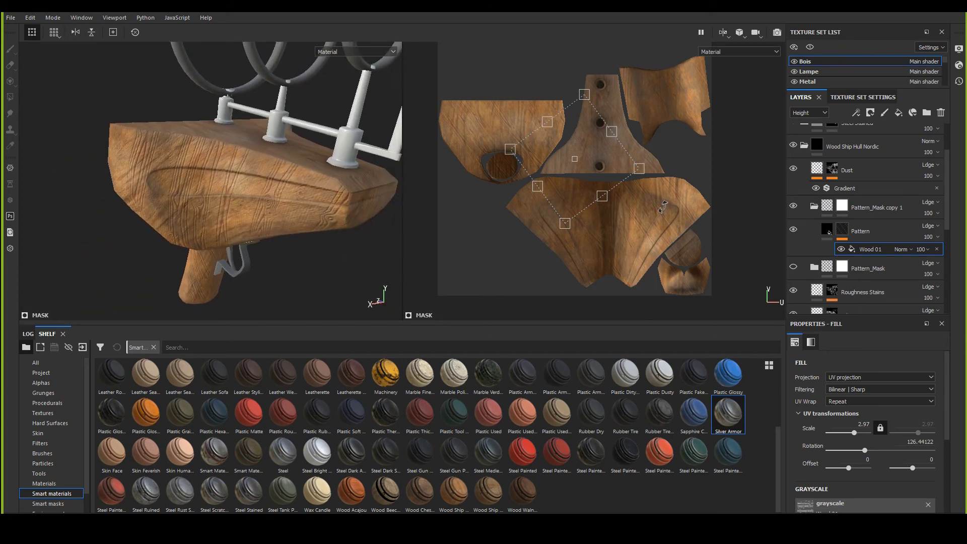
alt+drag(281, 208, 255, 204)
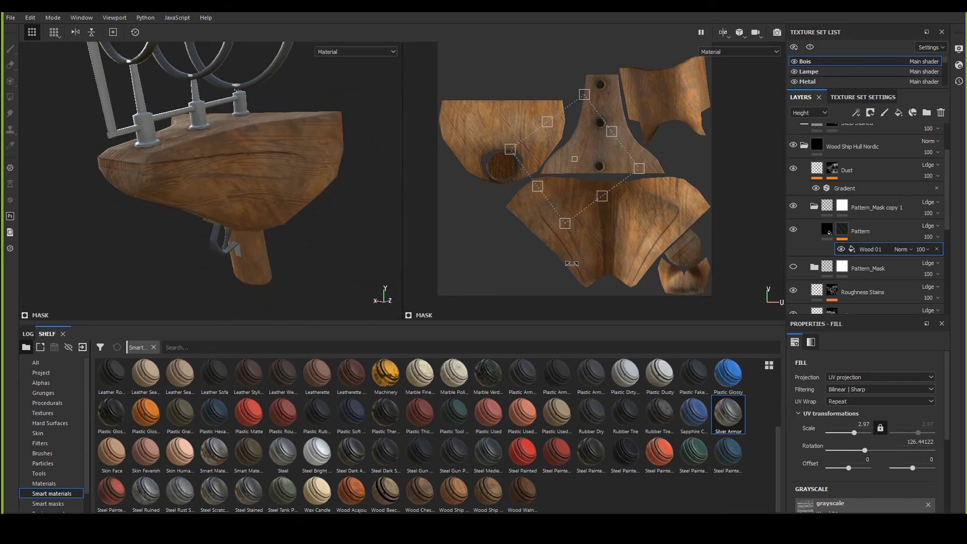
alt+drag(234, 186, 219, 155)
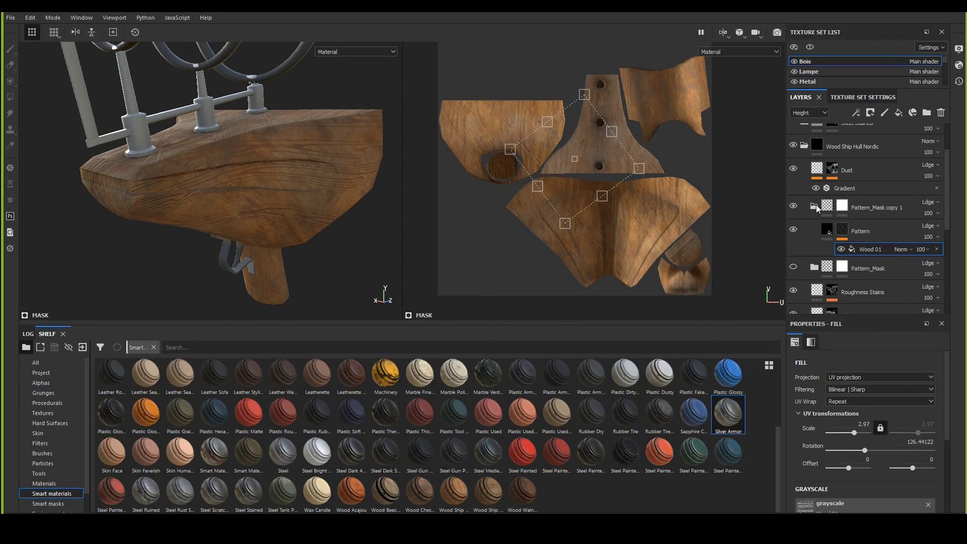
click(814, 206)
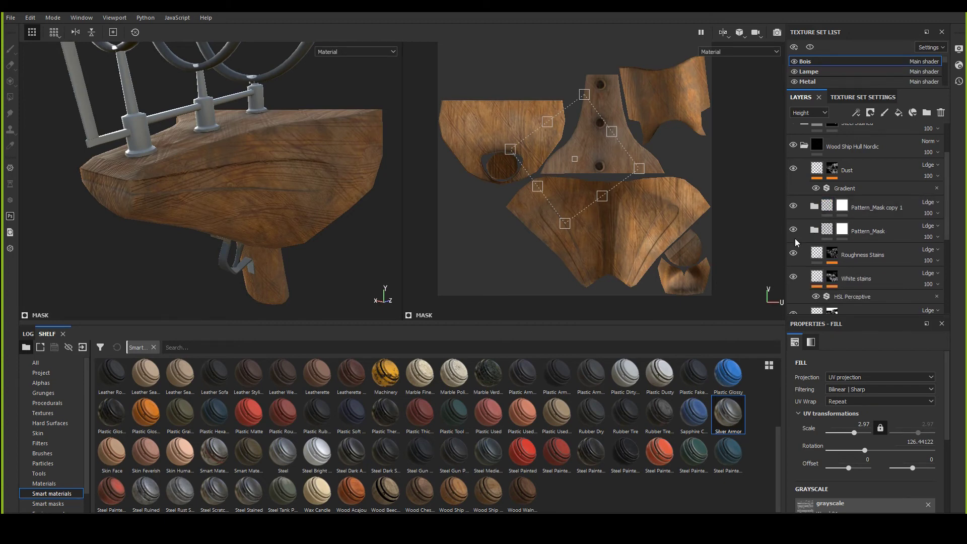
Step: Turn the mask of the Pattern_Mask copy 1 folder fully black
scroll(296, 201, up, 5)
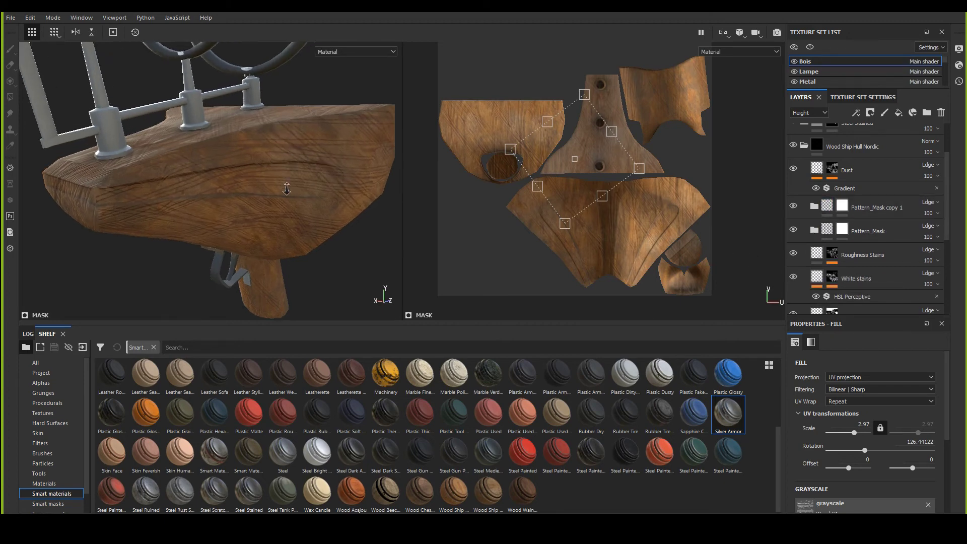
click(858, 209)
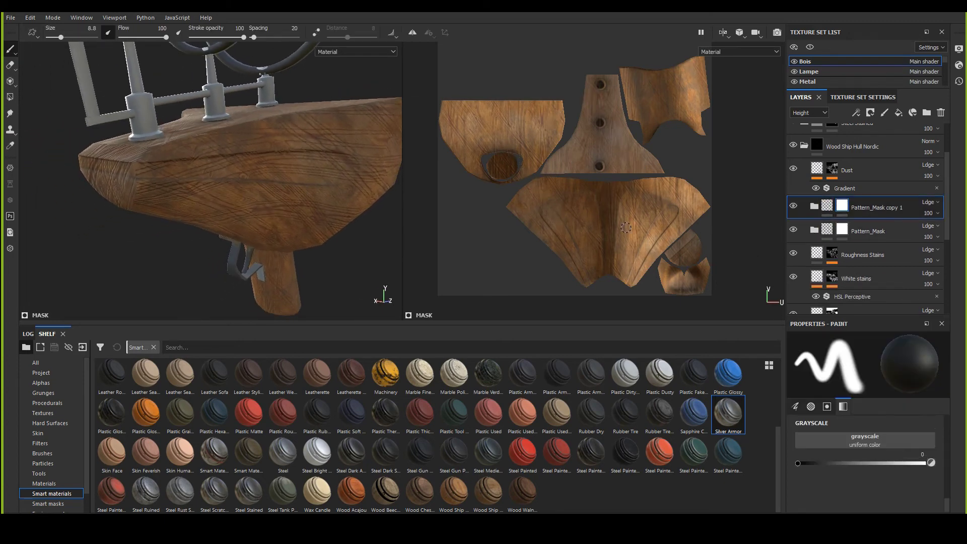
right_click(843, 208)
click(859, 222)
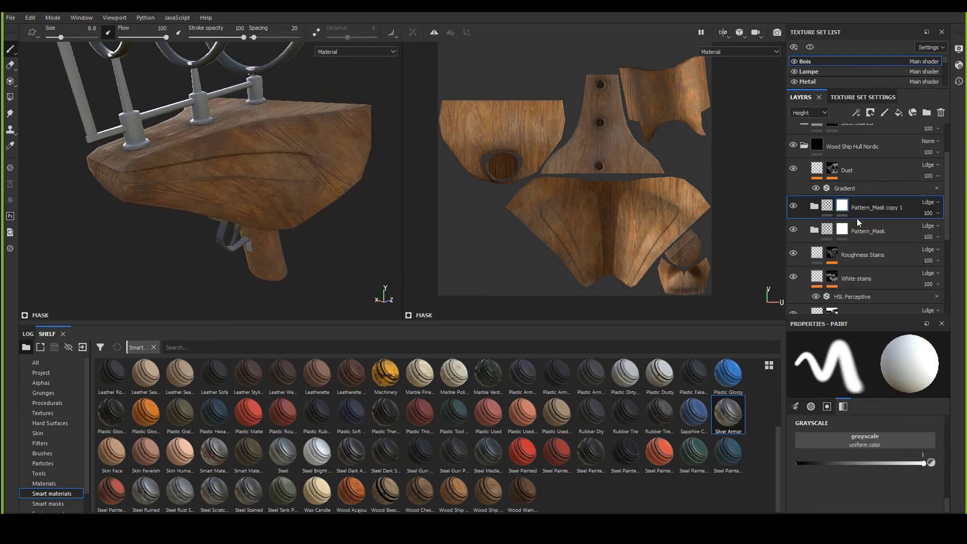
scroll(331, 162, up, 2)
Step: Paint the Pattern_Mask folder's mask with grayscale 0 over the carved side of the hull, using a brush of size 10.8
click(842, 230)
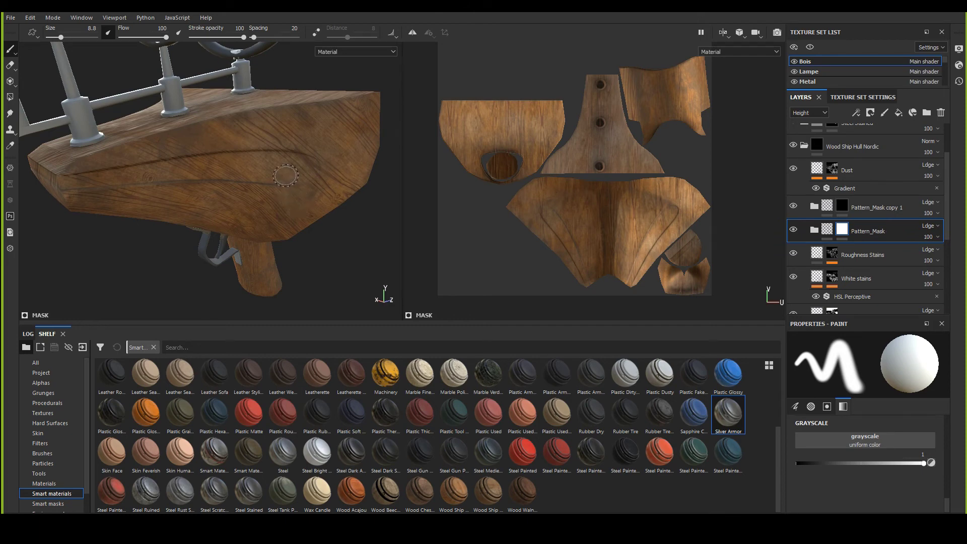
drag(822, 464, 753, 464)
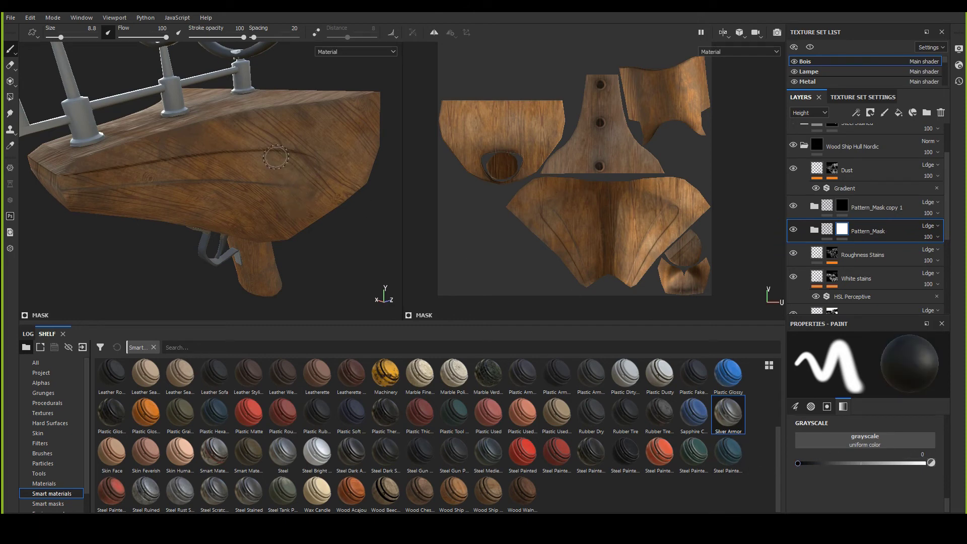
ctrl+right_drag(276, 158, 268, 142)
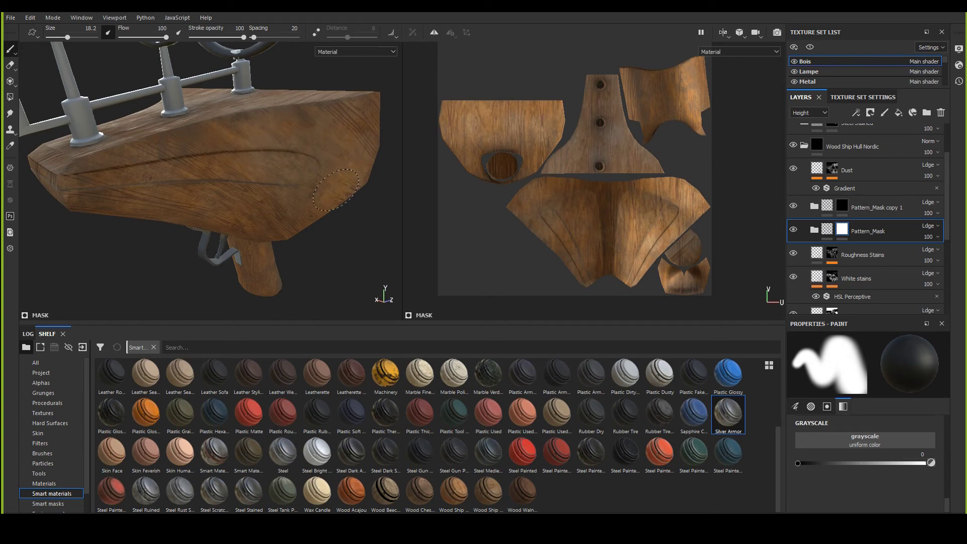
alt+drag(361, 136, 214, 169)
ctrl+right_drag(214, 169, 211, 169)
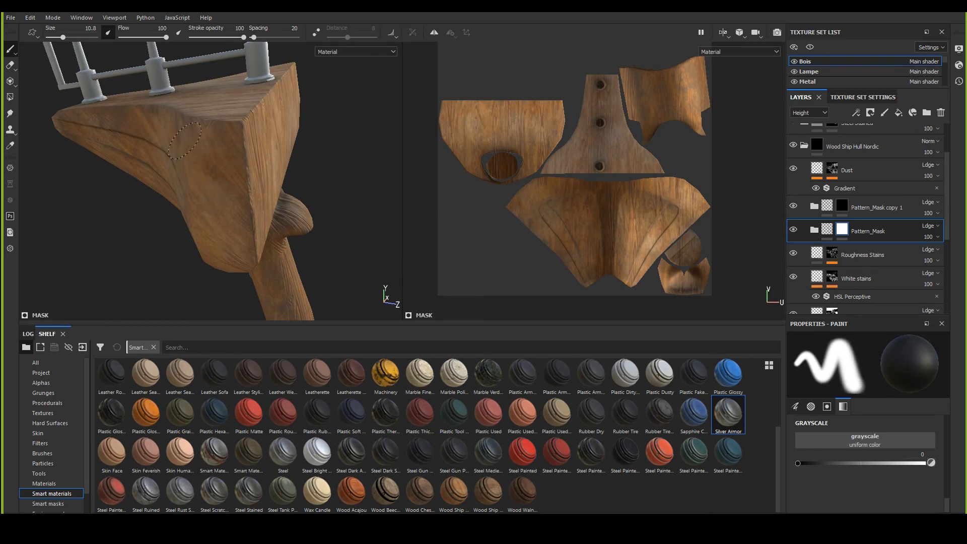
alt+drag(229, 214, 299, 157)
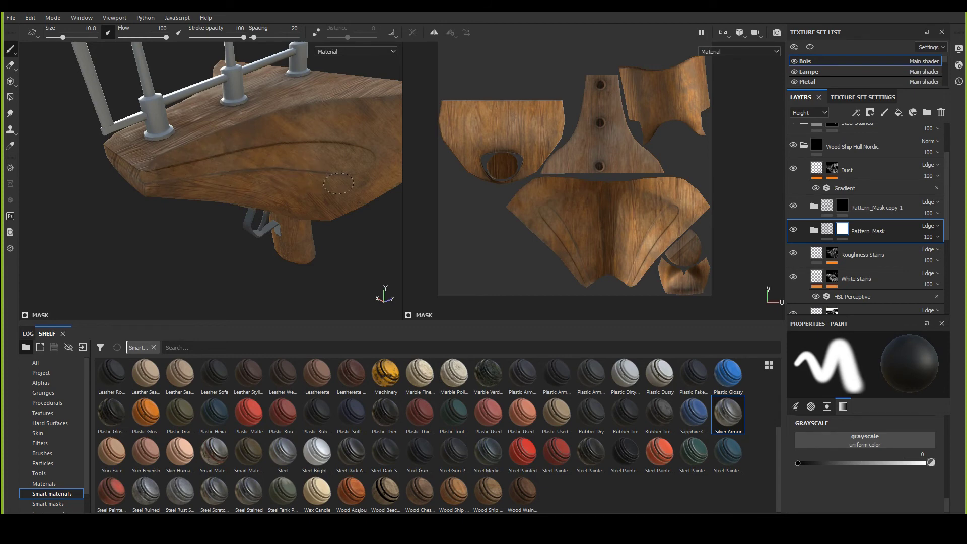
alt+drag(338, 184, 262, 151)
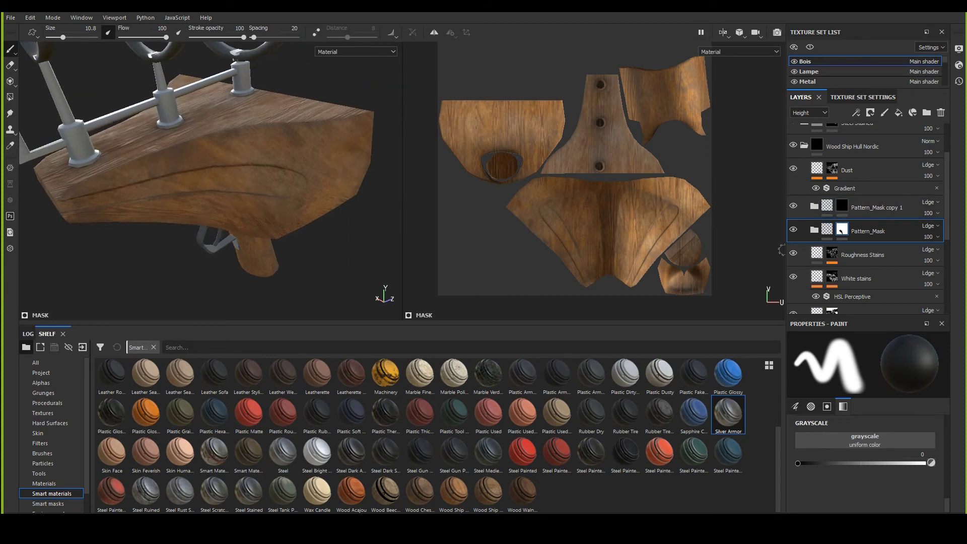
alt+drag(266, 199, 238, 183)
Step: Paint the Pattern_Mask copy 1 mask with grayscale 1 over the carved side of the hull to reveal the rotated grain
click(851, 207)
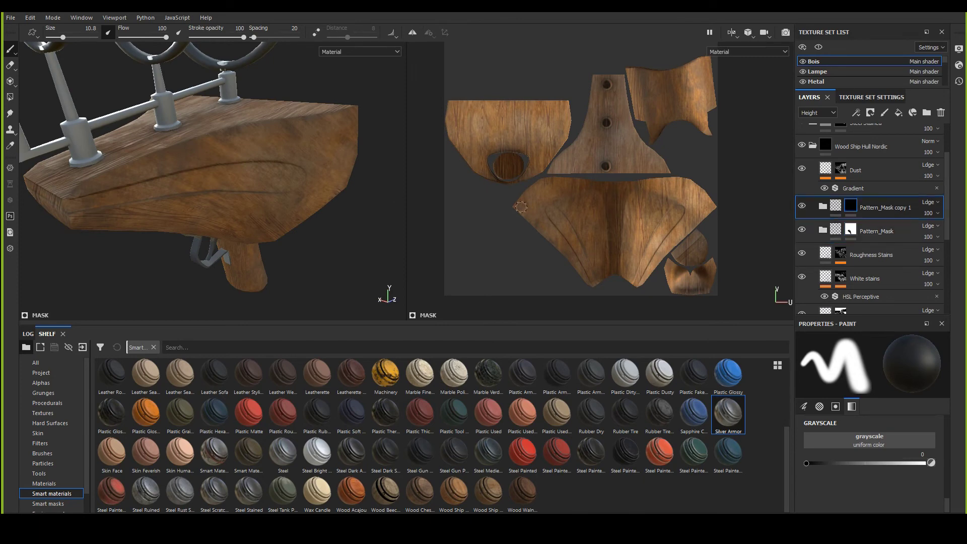
scroll(352, 237, up, 3)
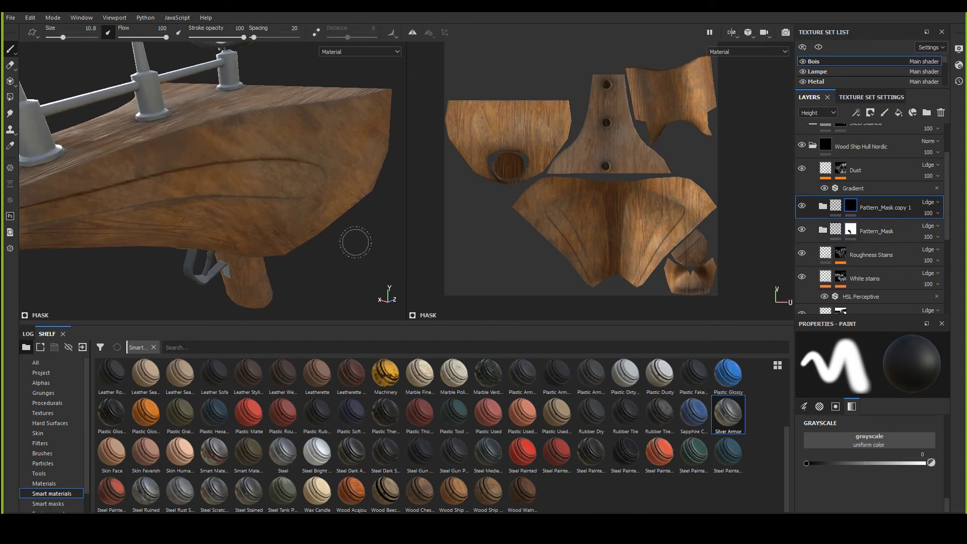
click(926, 463)
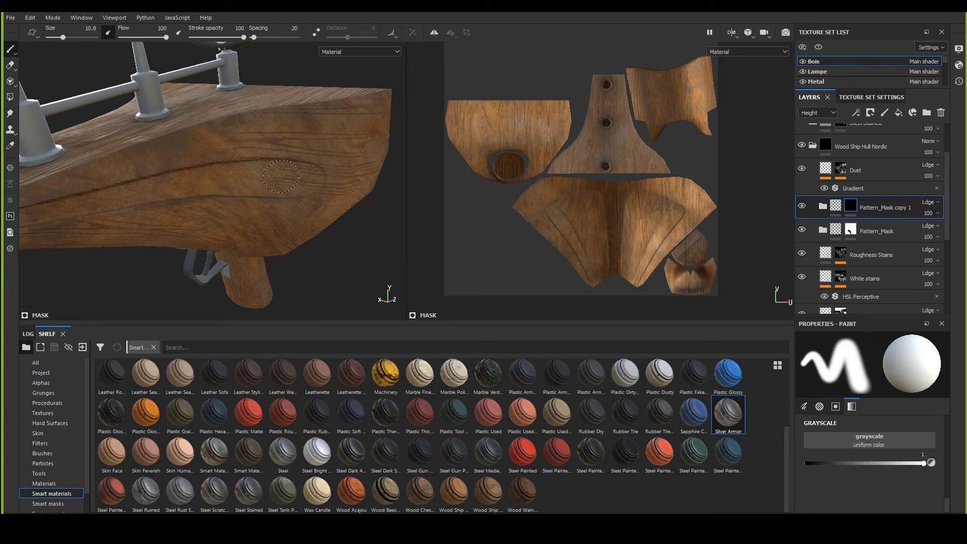
alt+drag(157, 158, 227, 156)
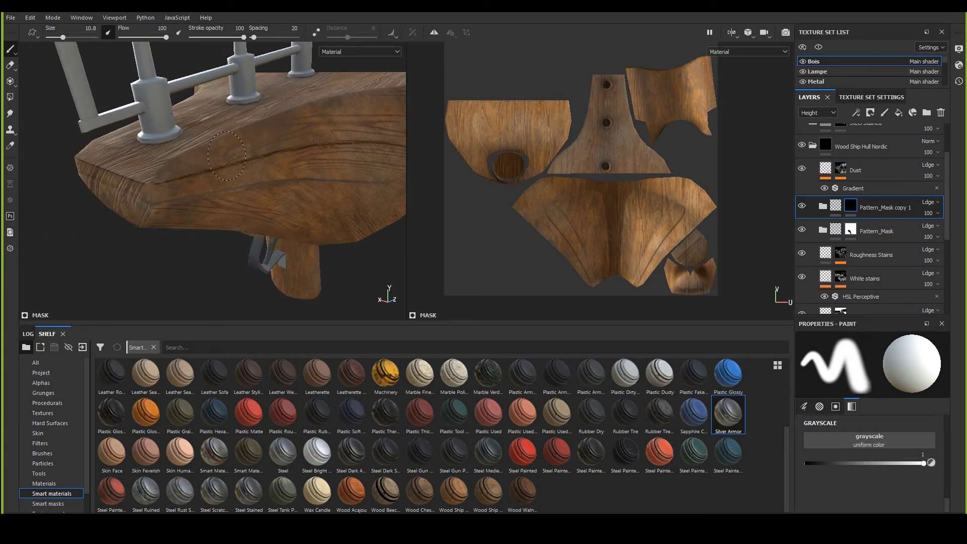
alt+drag(172, 197, 207, 207)
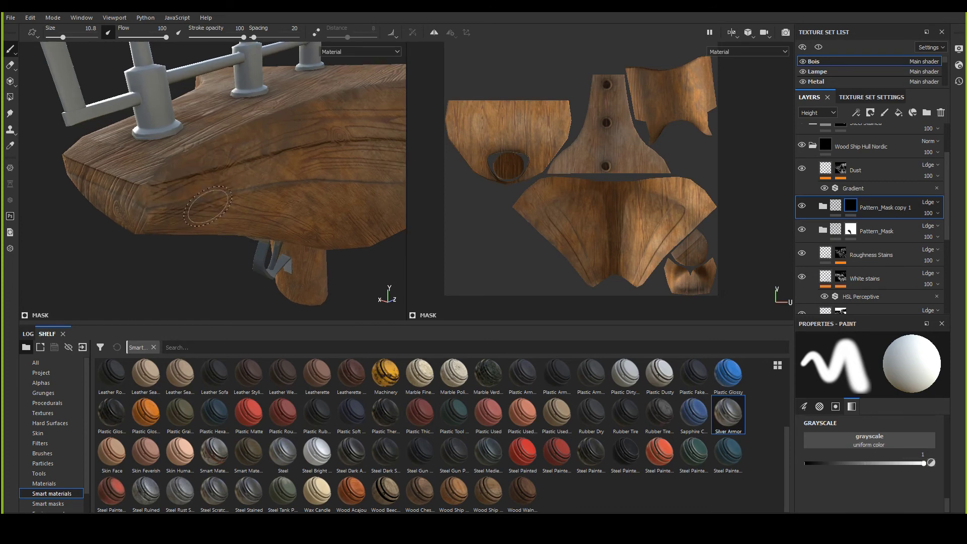
scroll(224, 216, up, 4)
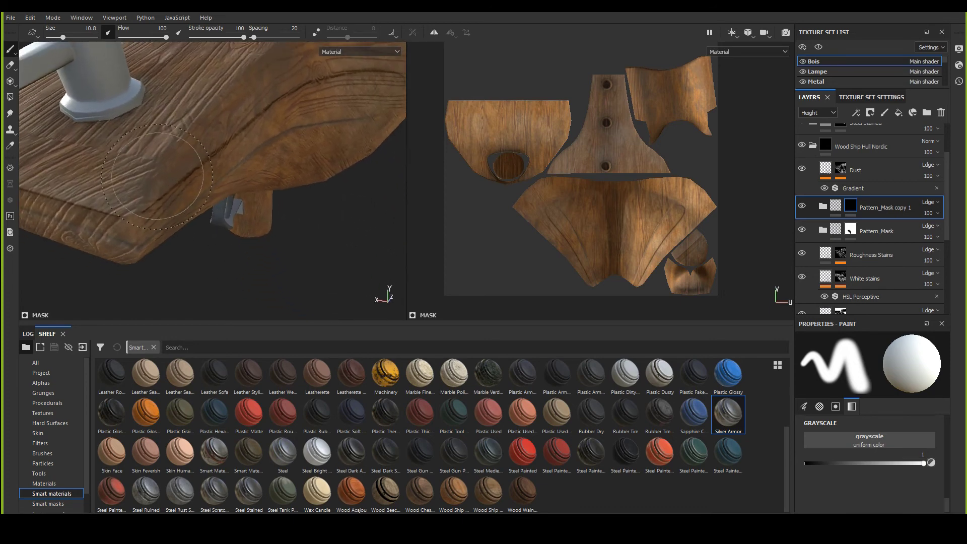
Step: Reduce the brush size to 2.72, set the grayscale to 0.2625 and blend the grain along the hull's upper side edge
scroll(168, 157, up, 5)
key(bracketleft)
key(bracketleft)
key(bracketleft)
key(bracketleft)
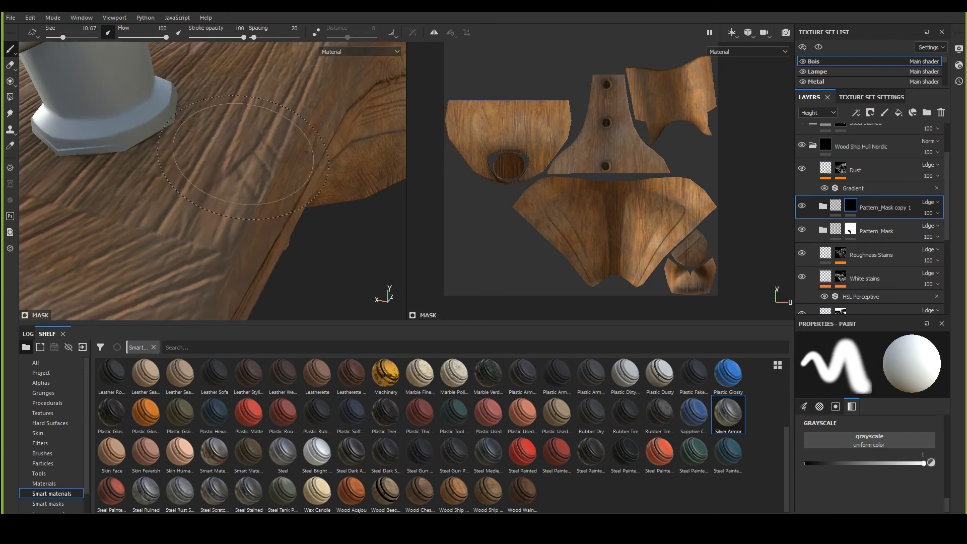
drag(895, 465, 836, 462)
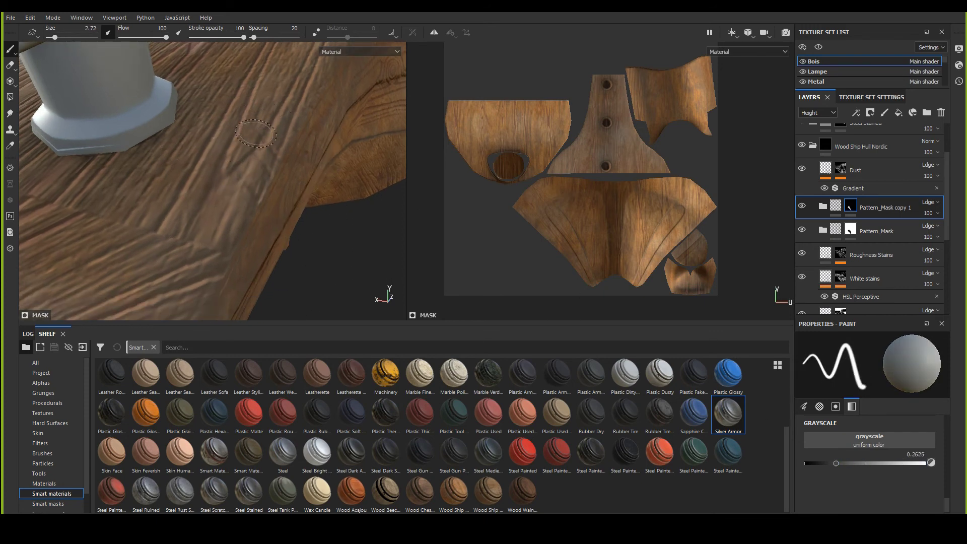
alt+drag(256, 133, 215, 231)
alt+right_drag(215, 230, 265, 211)
alt+middle_drag(266, 211, 231, 206)
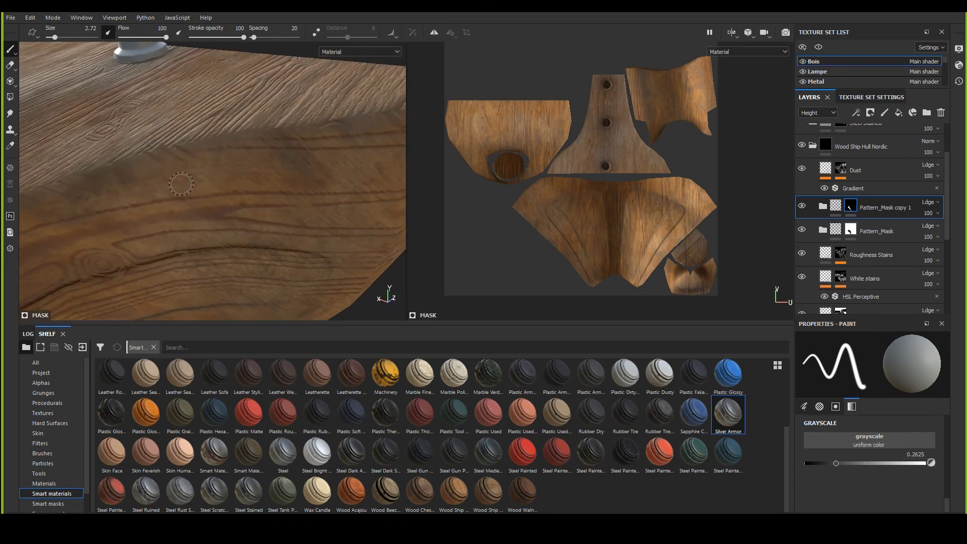
mouse_move(224, 199)
alt+mouse_down()
mouse_move(215, 190)
mouse_move(241, 218)
mouse_move(282, 232)
alt+mouse_up()
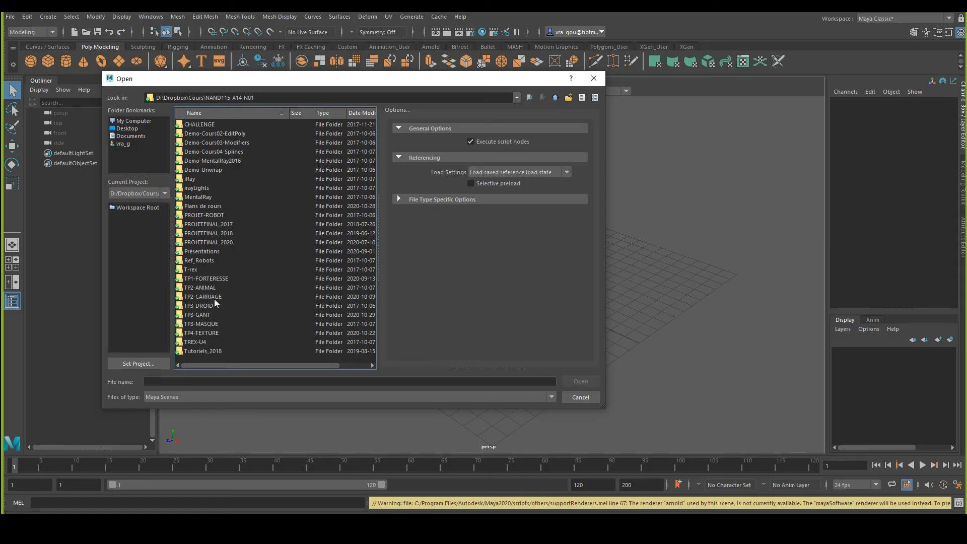
Step: Switch to Maya and open the scene A2020_Students_Lantern_01.mb from the TP4-TEXTURE folder
double_click(207, 332)
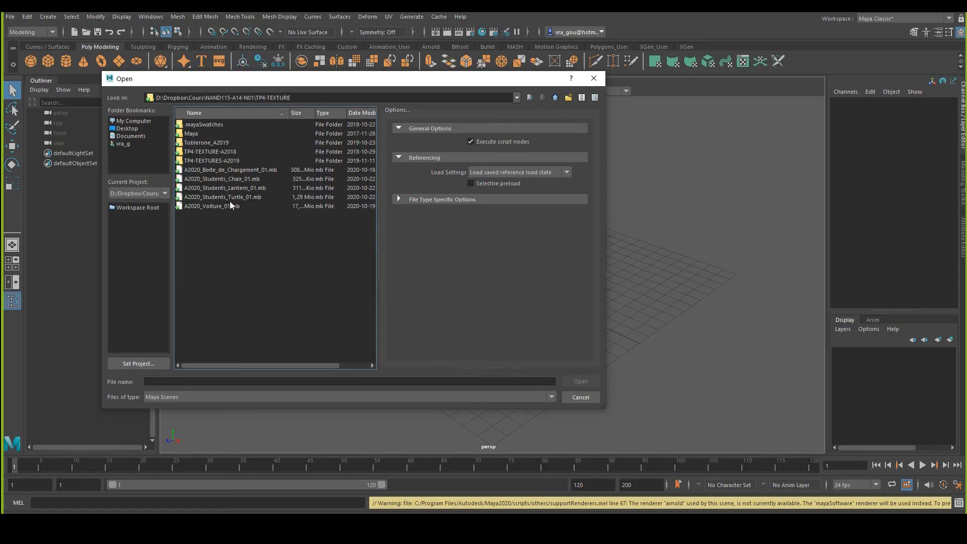
click(229, 188)
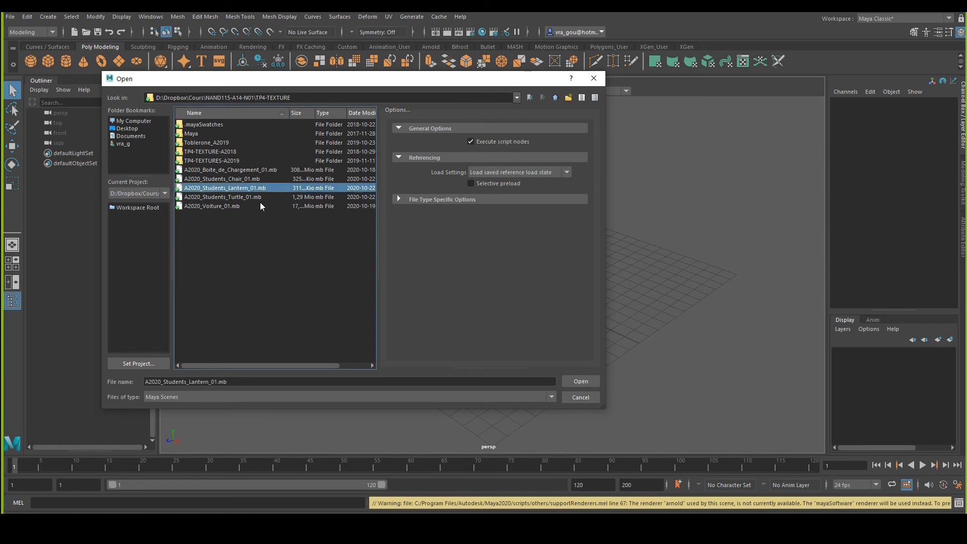
click(580, 382)
Step: Apply an automatic UV projection with 6 planes to the whole lantern mesh and return to the selection tool
click(485, 267)
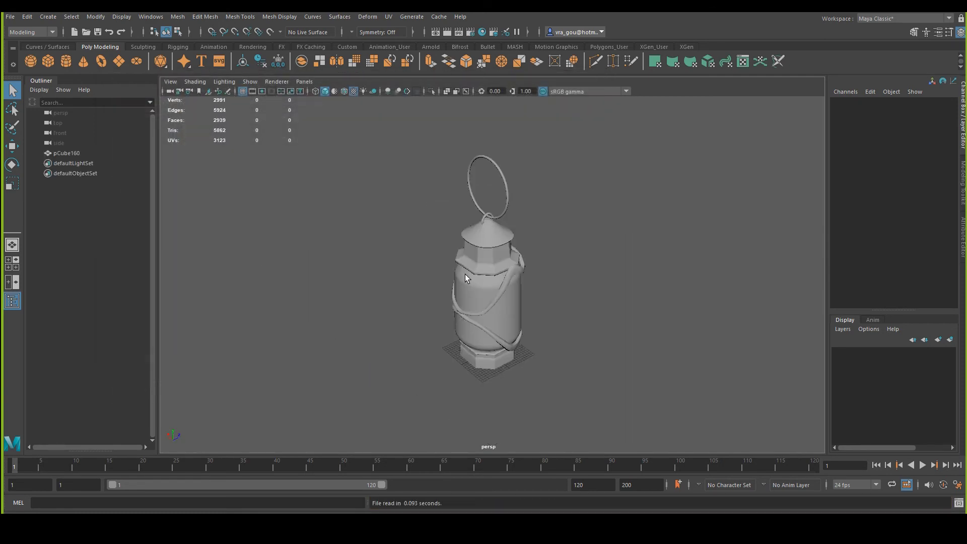
scroll(373, 264, up, 8)
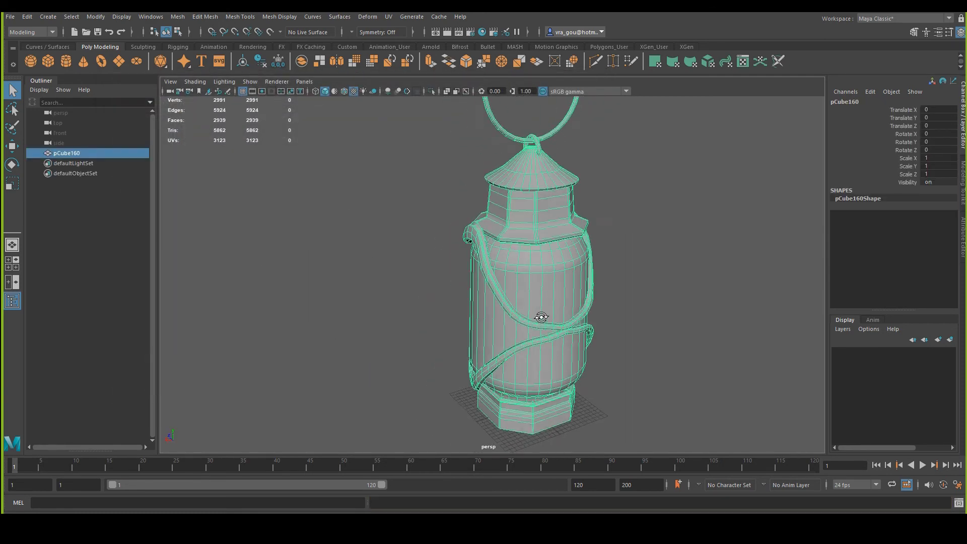
scroll(424, 306, down, 5)
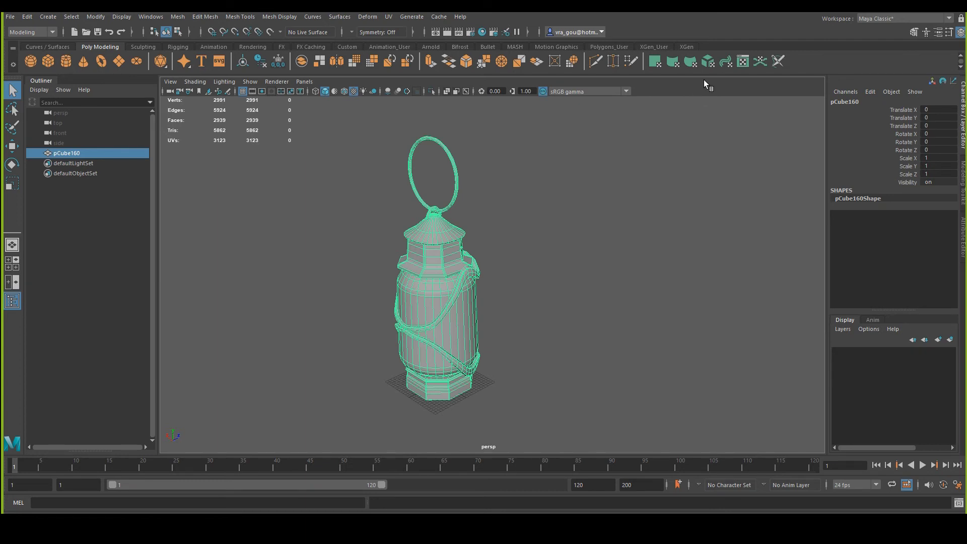
click(712, 62)
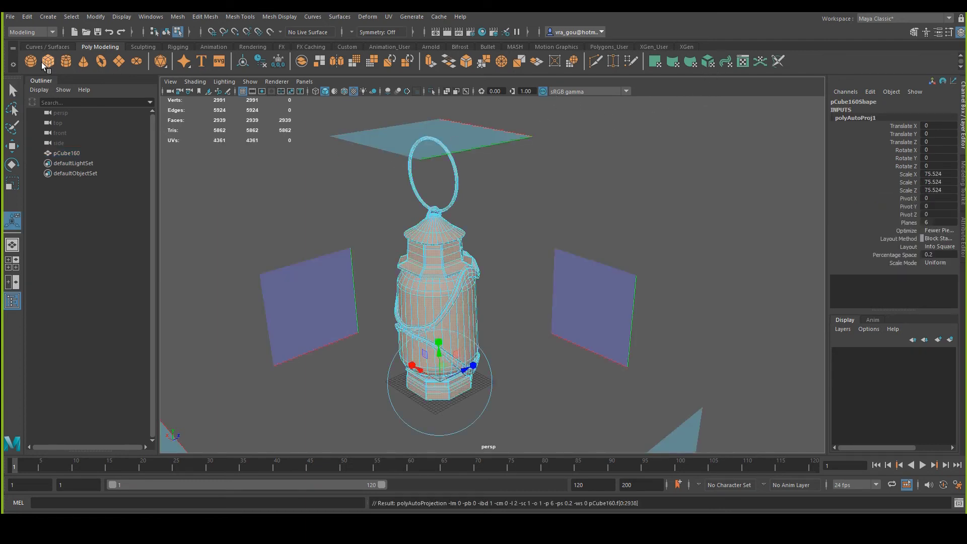
click(12, 90)
click(391, 261)
scroll(393, 267, down, 3)
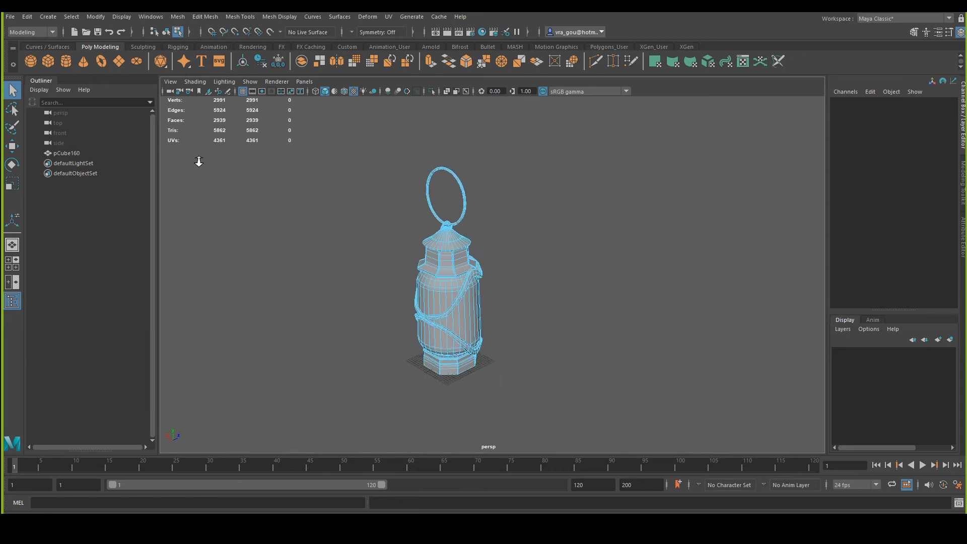
Step: Start a new scene without saving the changes to the lantern file
click(10, 18)
click(22, 35)
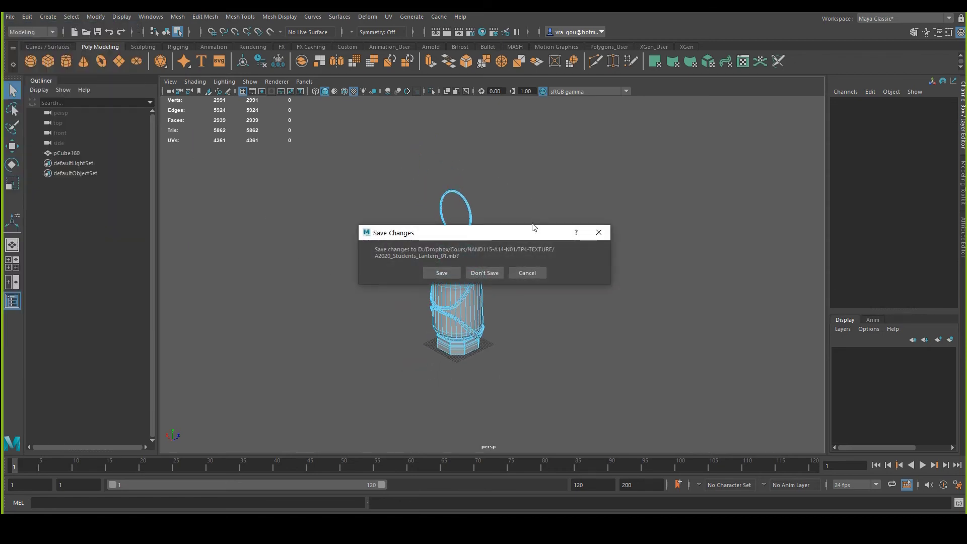
click(484, 273)
Step: Start a file import and browse to the folder D:\Dropbox\TrollSkullManor\Maya\Export
click(10, 17)
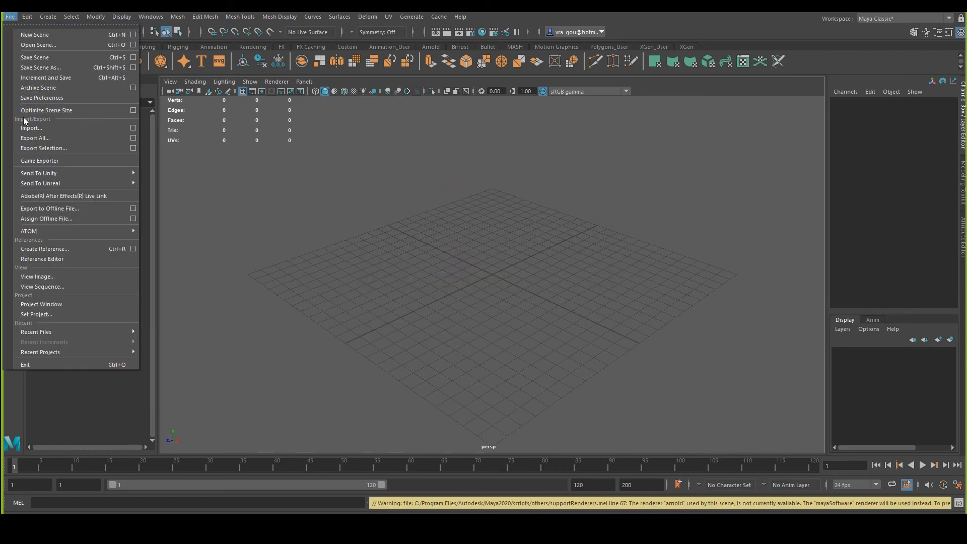
click(25, 123)
click(517, 97)
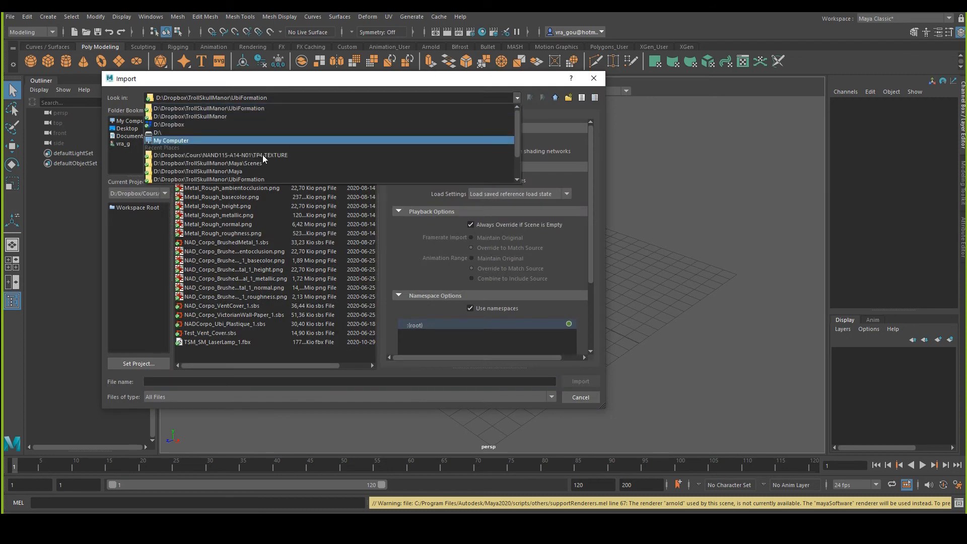
click(175, 124)
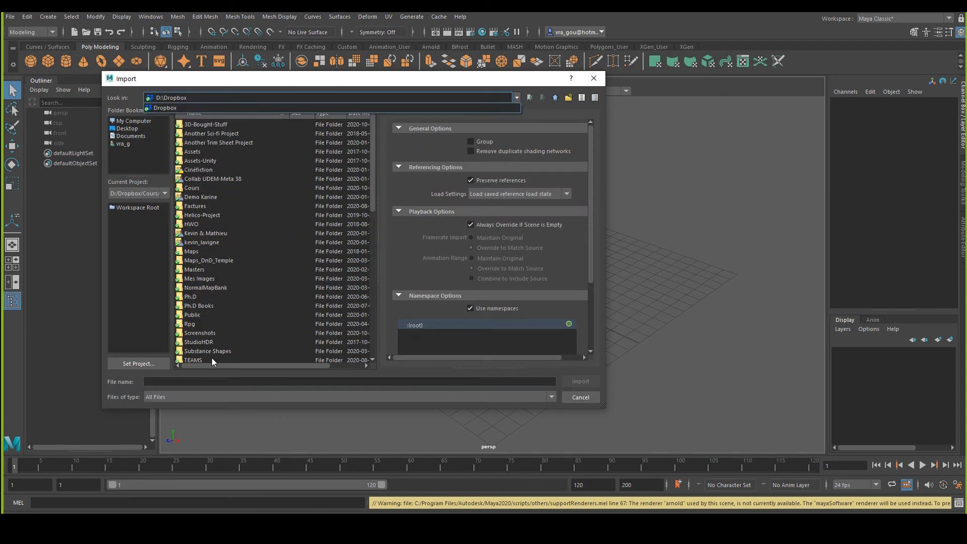
scroll(212, 357, down, 3)
double_click(206, 292)
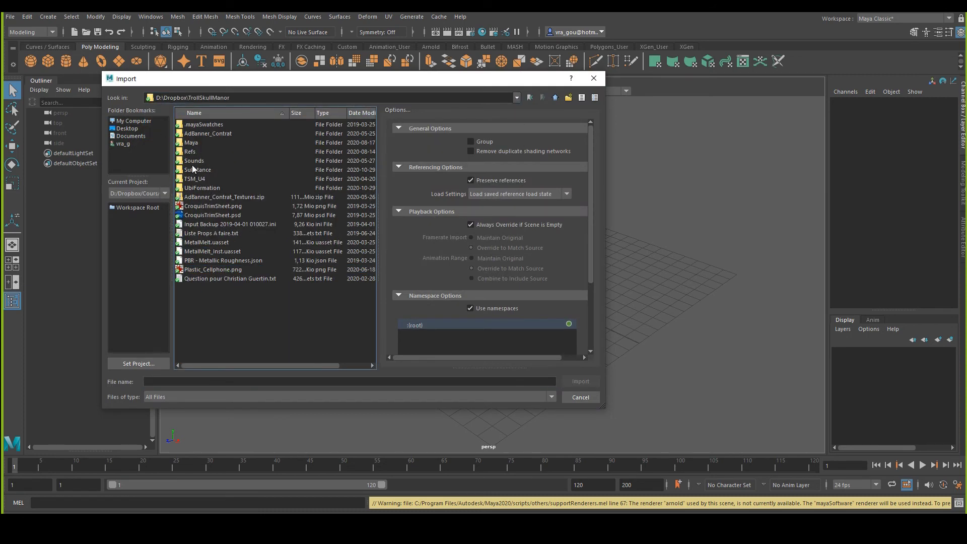
double_click(192, 144)
double_click(223, 134)
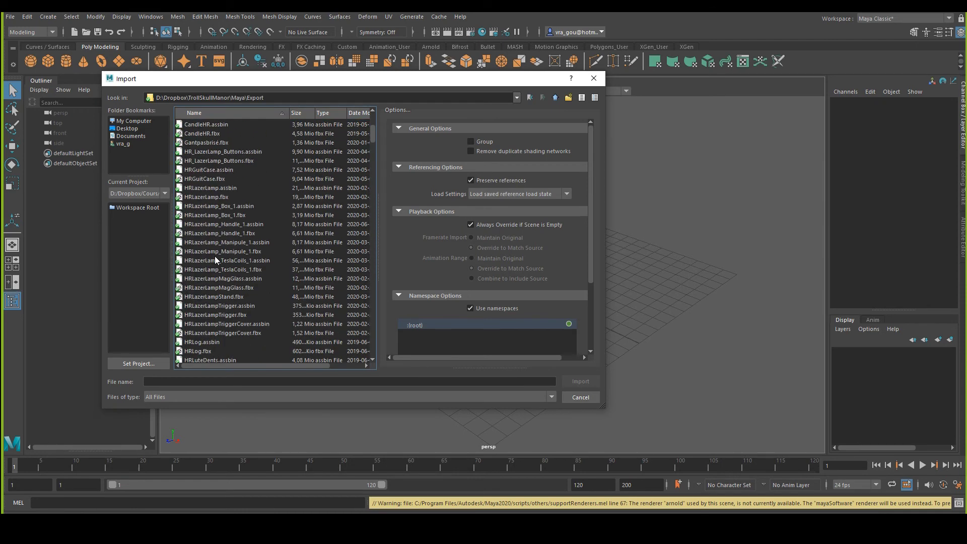
Step: Find the lantern model TSM_SM_Lantern_1.fbx in the Export folder and import it into the scene
scroll(215, 259, down, 9)
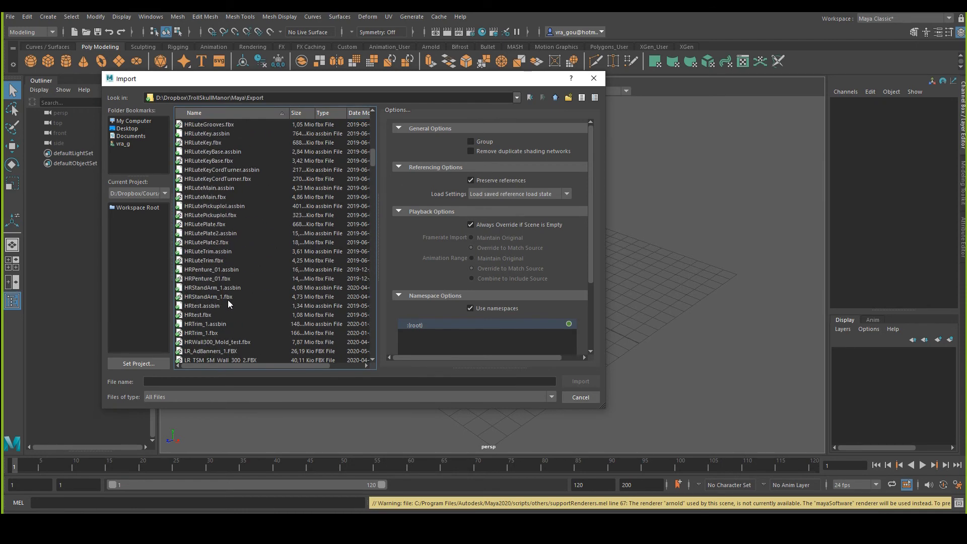
scroll(200, 209, down, 10)
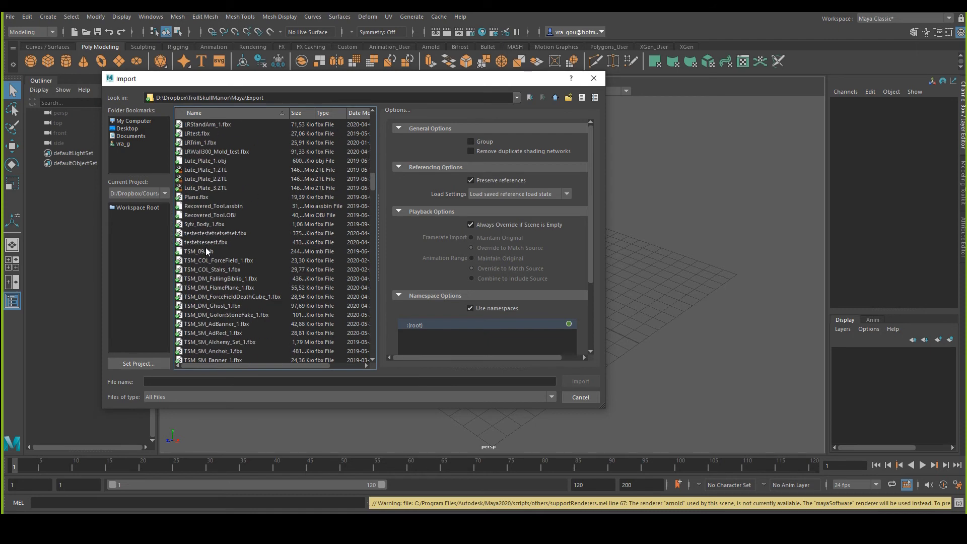
scroll(210, 241, down, 10)
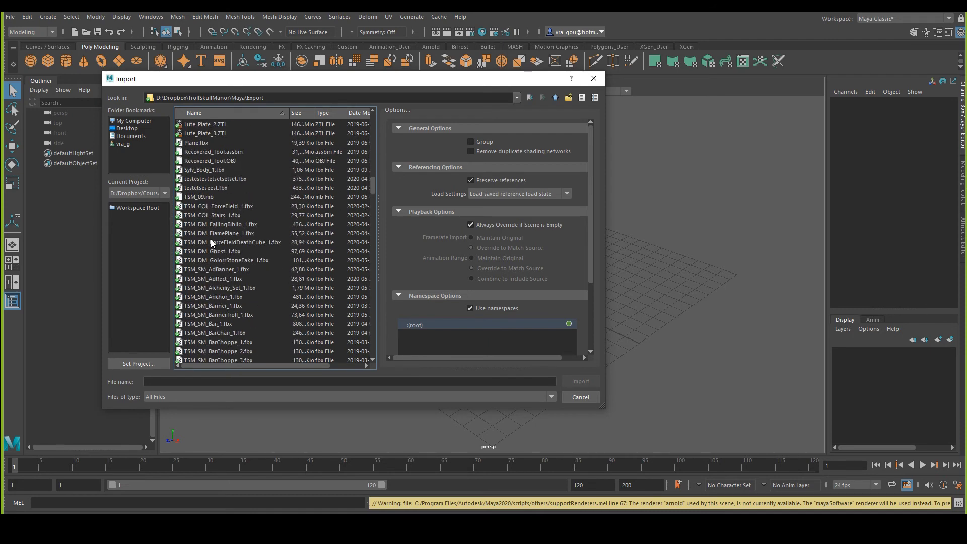
scroll(219, 241, down, 10)
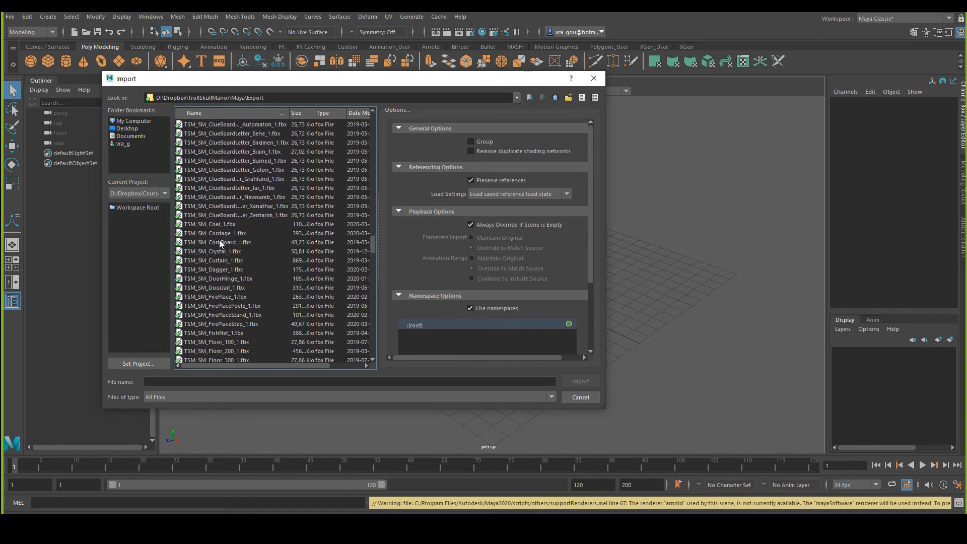
scroll(220, 243, down, 3)
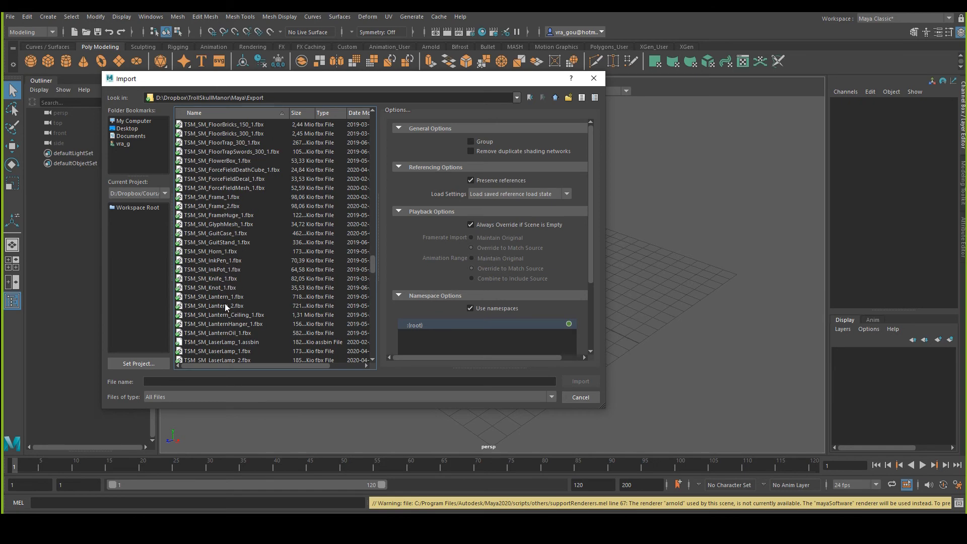
click(243, 298)
click(580, 381)
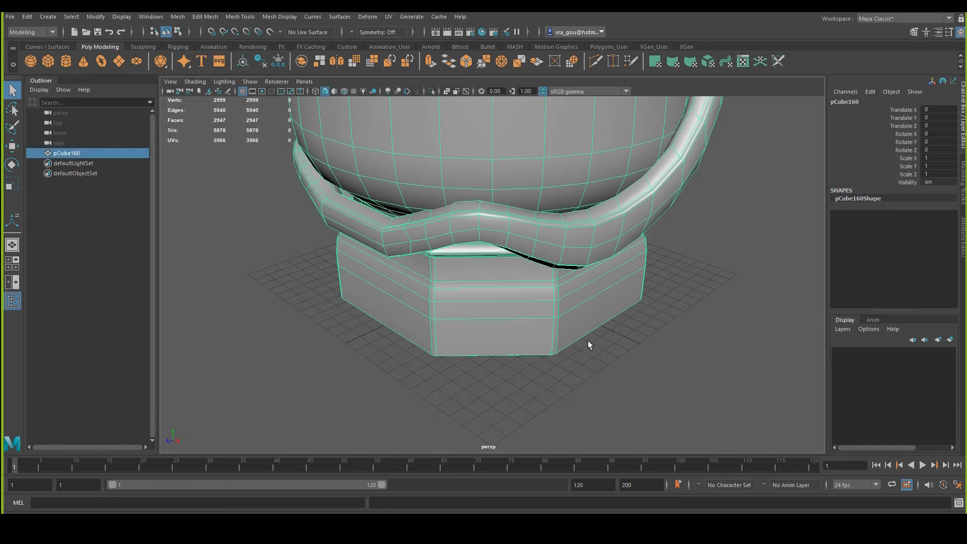
Step: Show the lantern's UV layout in the UV Editor and compare the UV sets uvSet and map1
key(f)
click(746, 62)
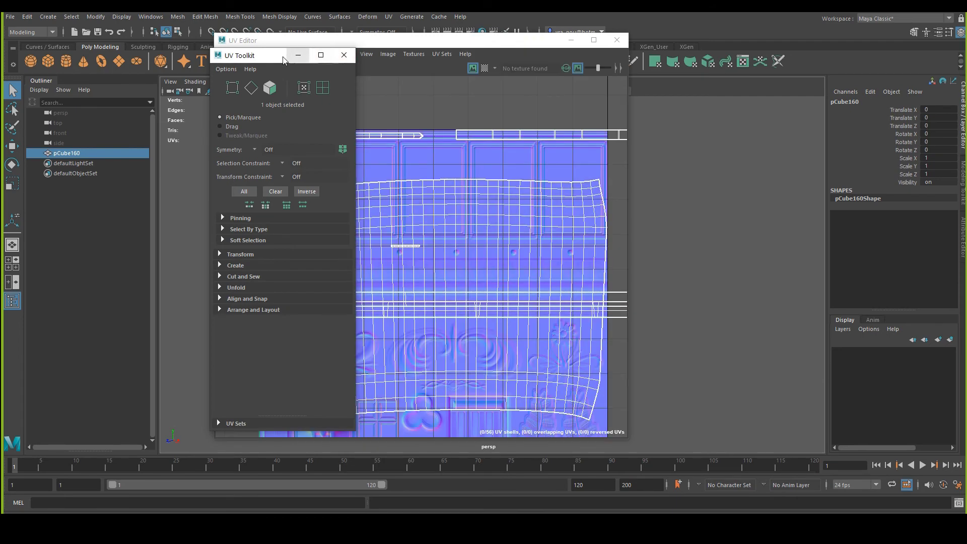
drag(287, 55, 398, 55)
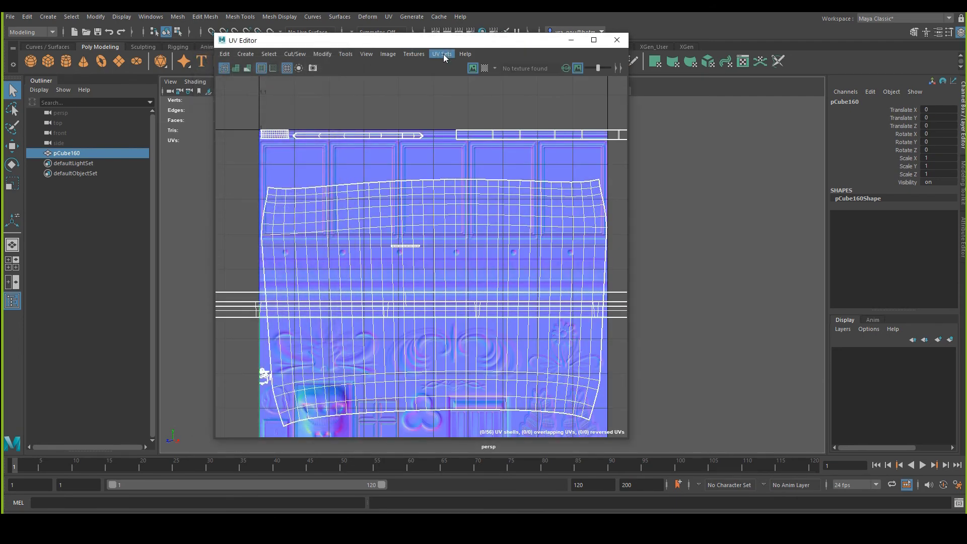
click(442, 54)
click(458, 158)
scroll(367, 222, down, 1)
alt+middle_drag(366, 223, 337, 179)
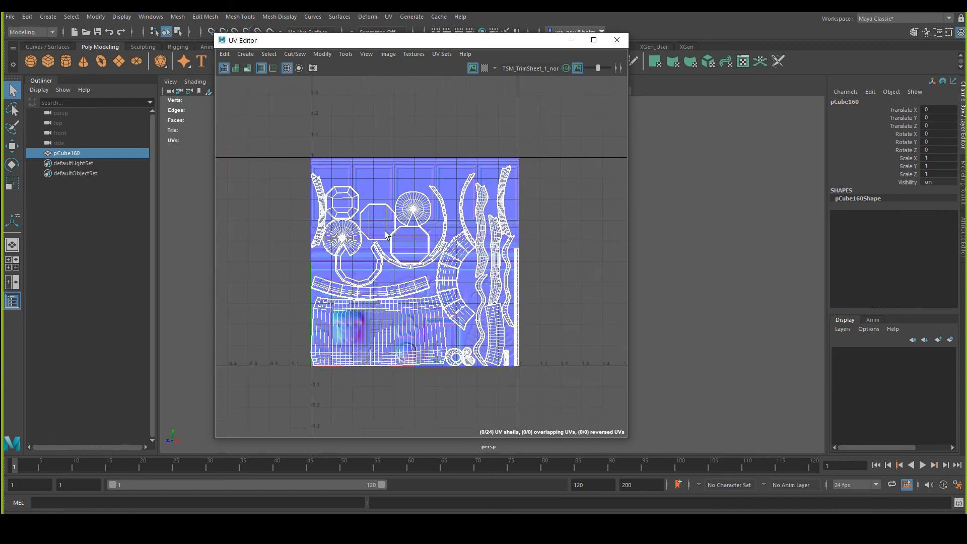
scroll(402, 270, up, 2)
click(446, 56)
click(453, 156)
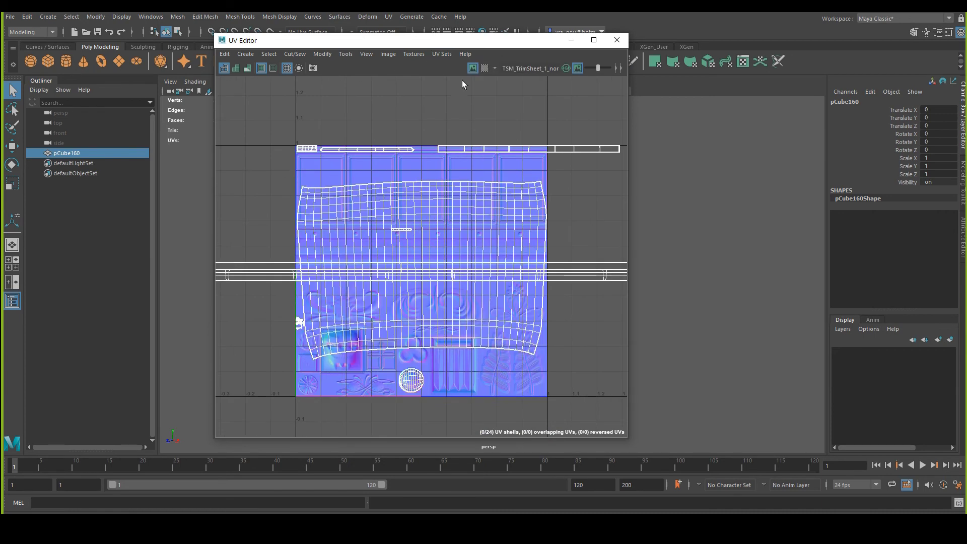
Step: Try to delete the UV set map1, and delete the UV set uvSet1 from the lantern
click(442, 54)
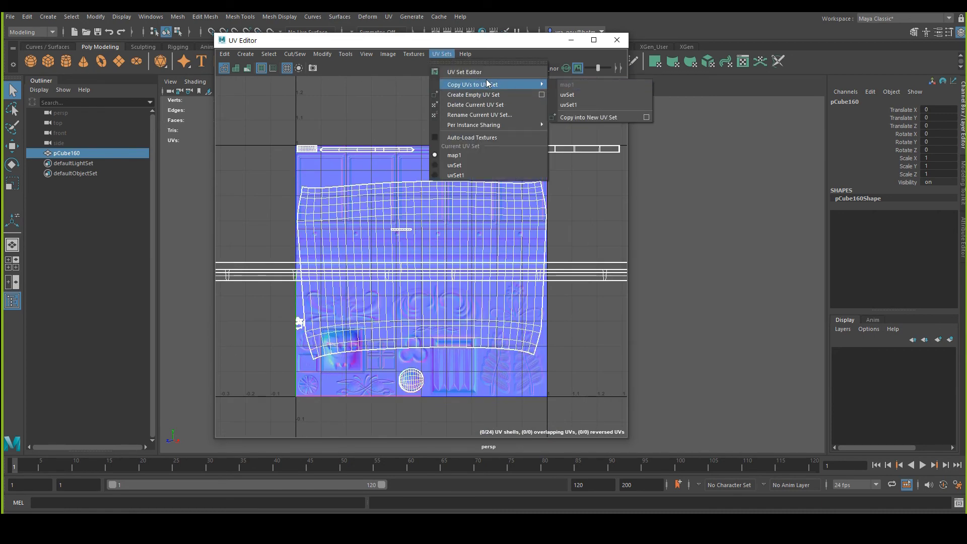
click(461, 105)
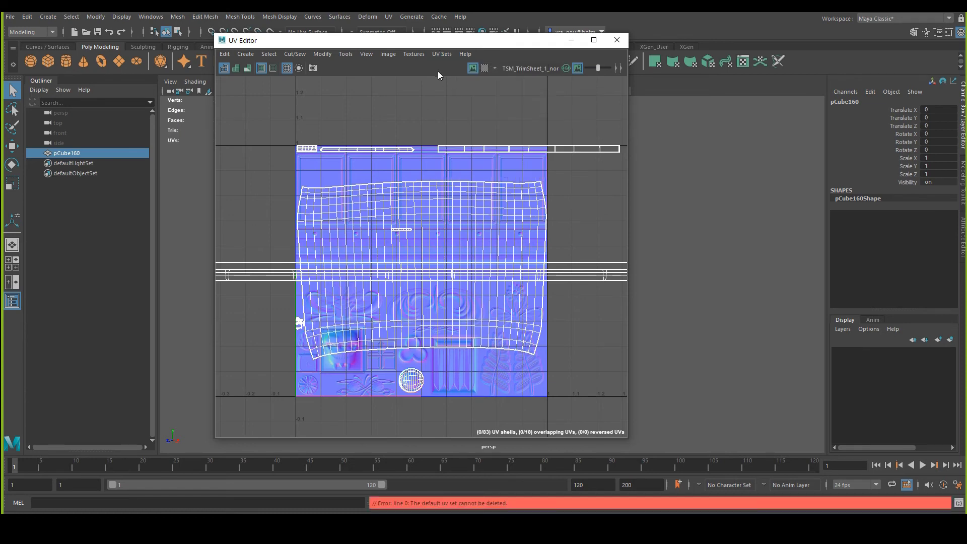
click(442, 54)
click(455, 175)
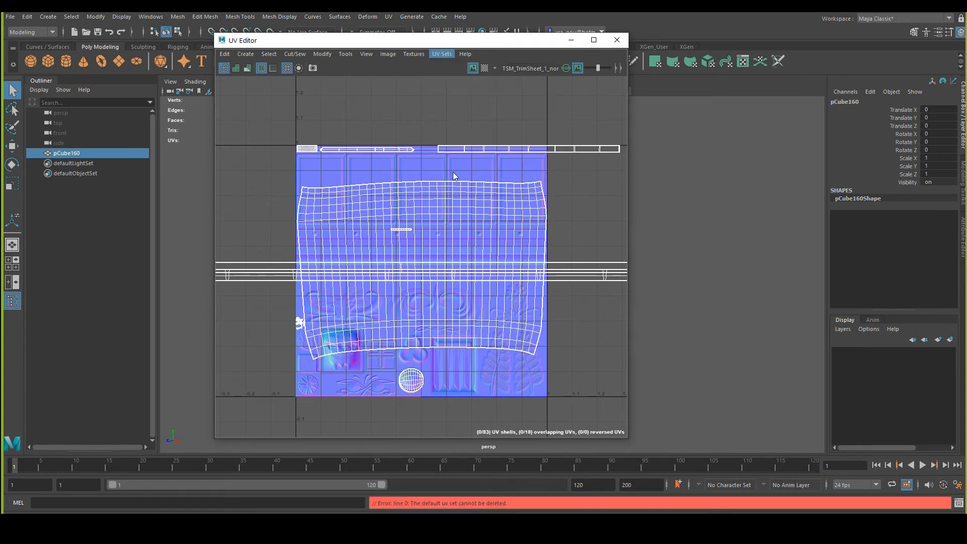
click(442, 54)
click(461, 104)
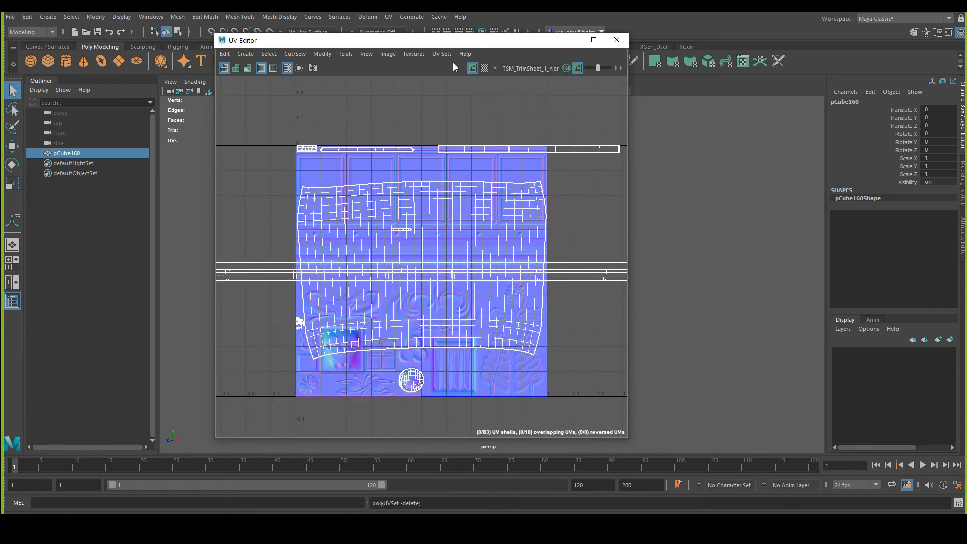
Step: Make uvSet the current UV set and copy its UVs into map1
click(444, 54)
click(454, 165)
click(443, 54)
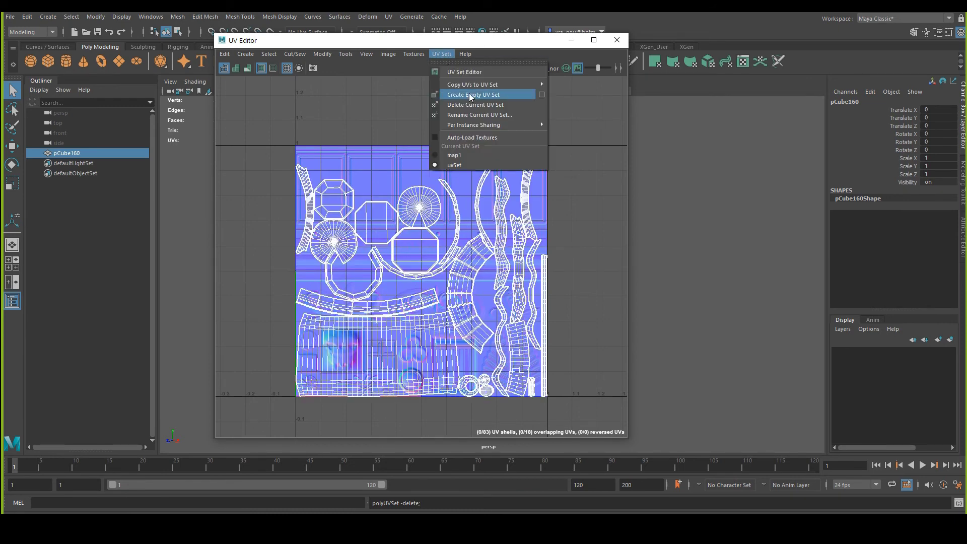
mouse_move(483, 86)
click(568, 85)
Step: Delete the UV set uvSet from the lantern and close the UV Editor
click(442, 54)
click(441, 54)
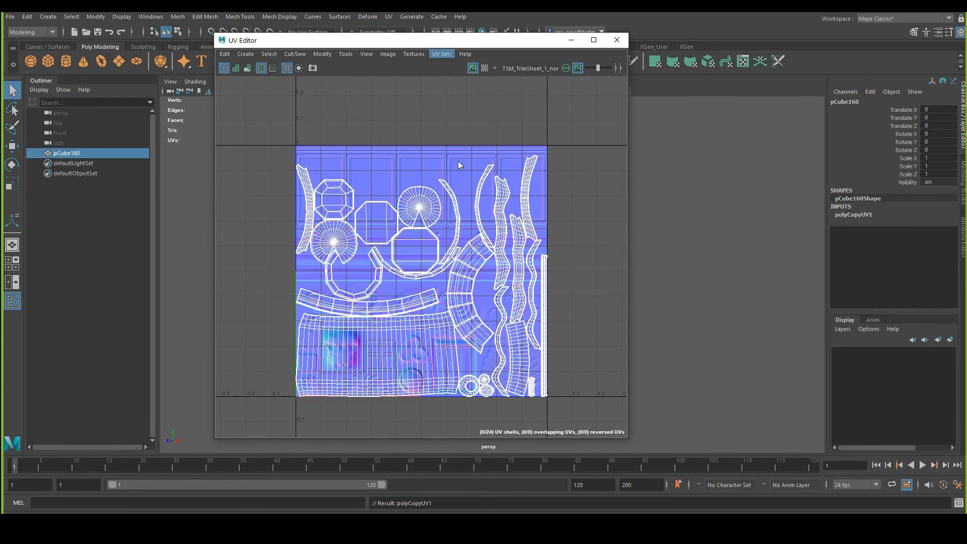
click(442, 54)
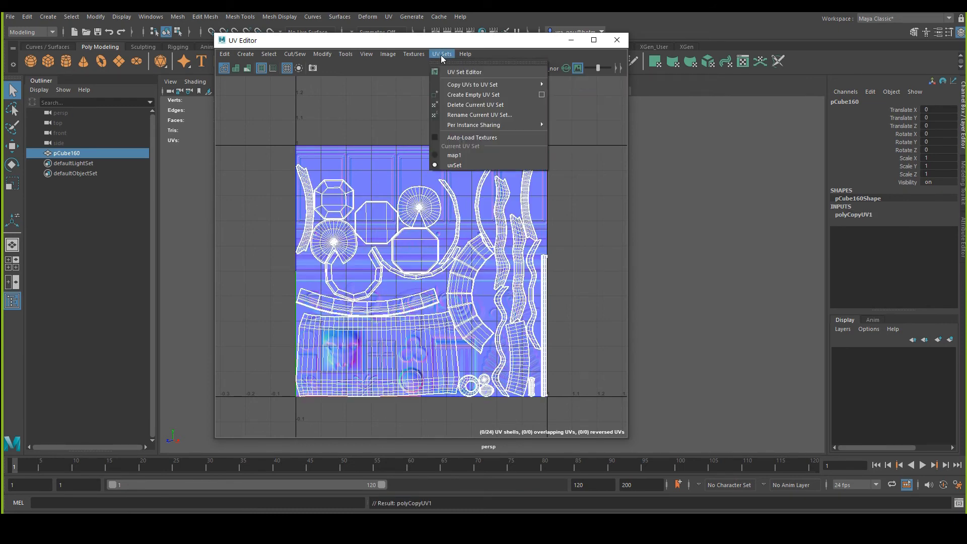
click(464, 105)
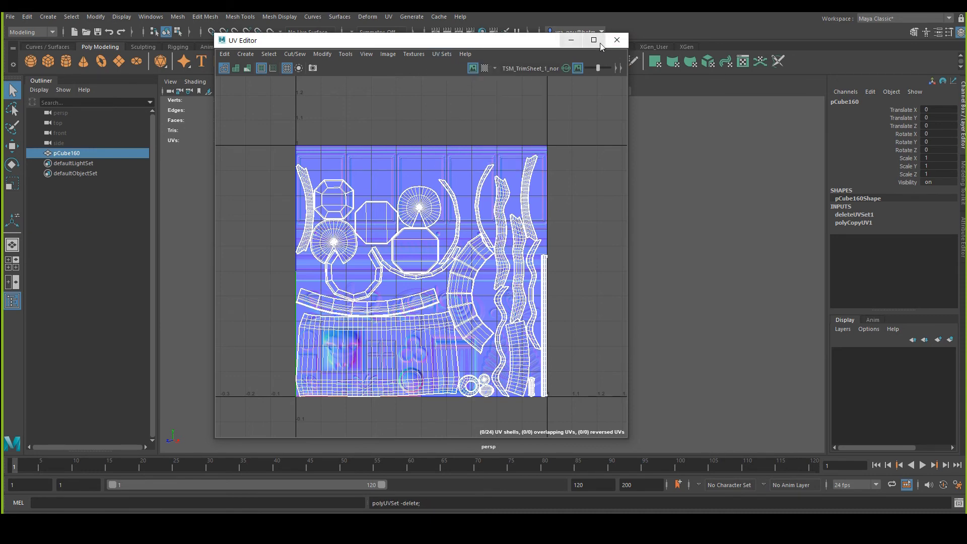
click(617, 40)
Step: Select all faces of the lantern and assign the existing lambert1 material to them
click(963, 181)
click(916, 116)
scroll(621, 207, down, 3)
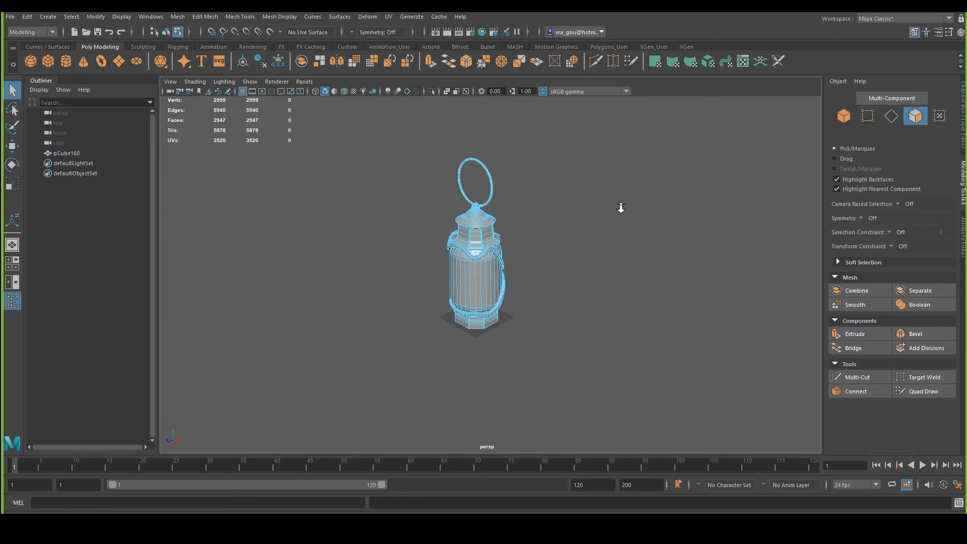
drag(396, 151, 589, 386)
right_drag(486, 256, 484, 524)
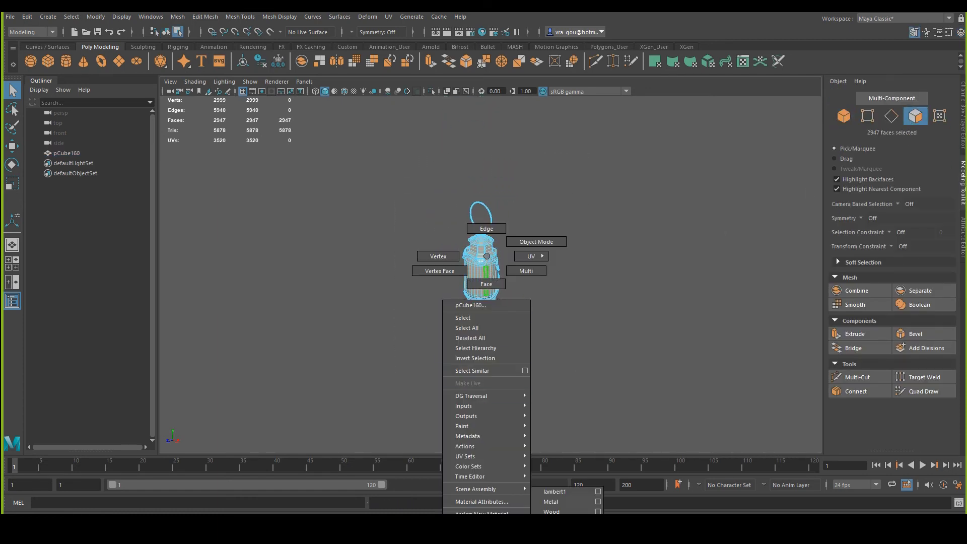
right_drag(564, 511, 554, 491)
key(f)
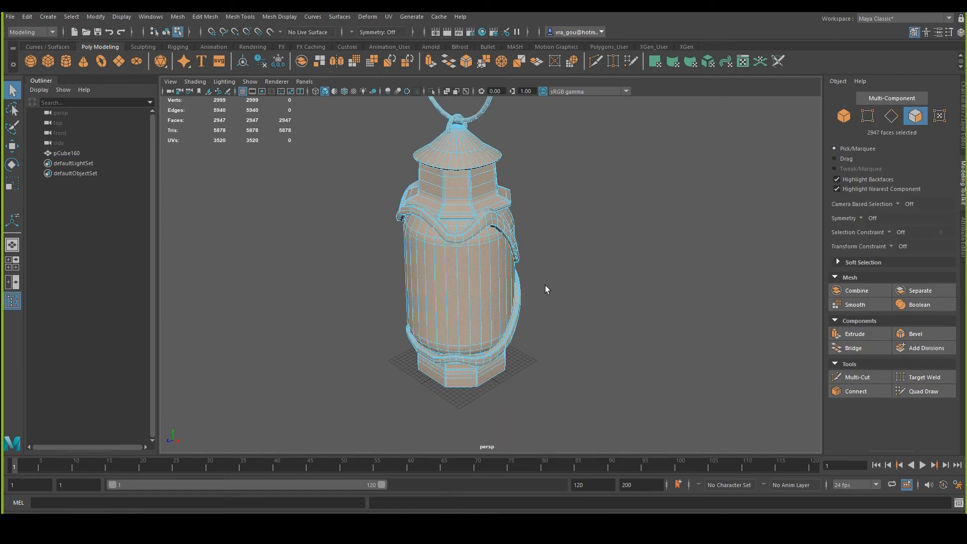
Step: Select all faces of the lantern's rounded central body, assign an existing material to them and return to object selection
double_click(455, 267)
scroll(456, 267, up, 5)
alt+drag(424, 361, 445, 307)
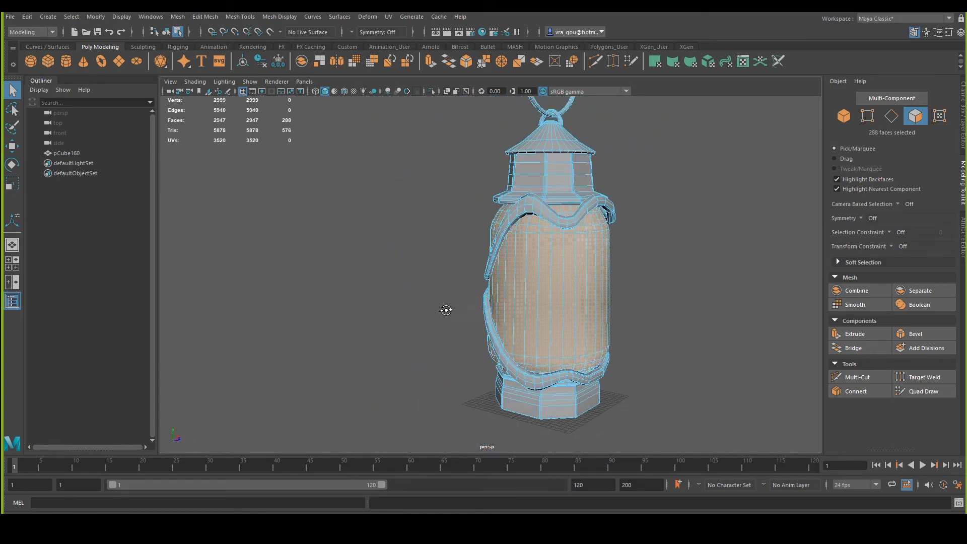
alt+middle_drag(444, 306, 431, 274)
alt+drag(432, 274, 386, 280)
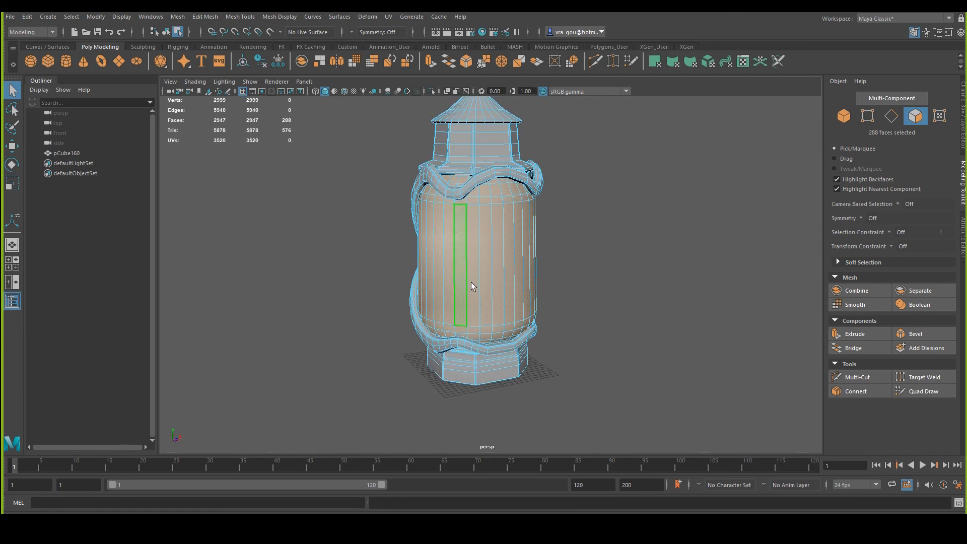
right_drag(490, 256, 566, 504)
click(844, 115)
click(688, 251)
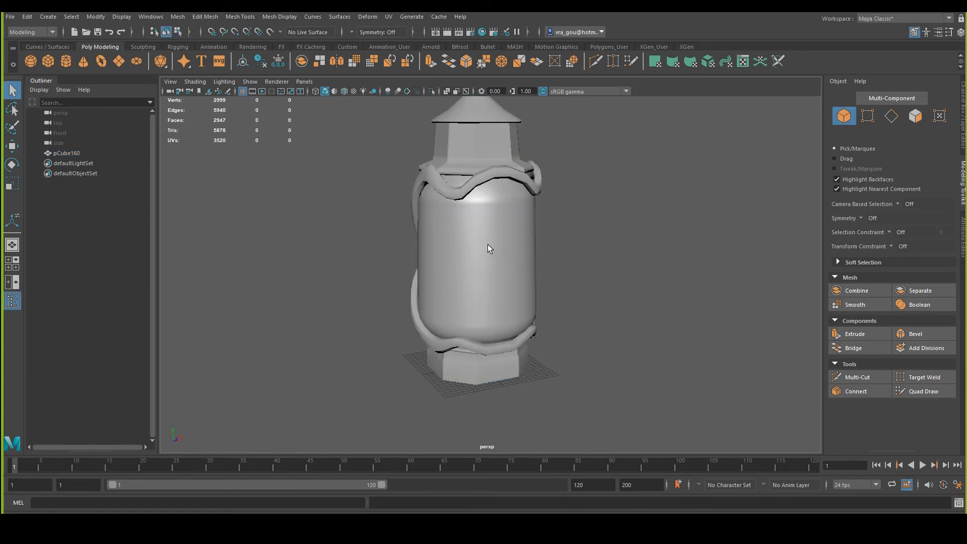
Step: Select the whole lantern and export only it as the FBX file Lantern in the folder D:\Dropbox\TrollSkullManor\UbiFormation
click(488, 247)
alt+right_drag(488, 259, 350, 185)
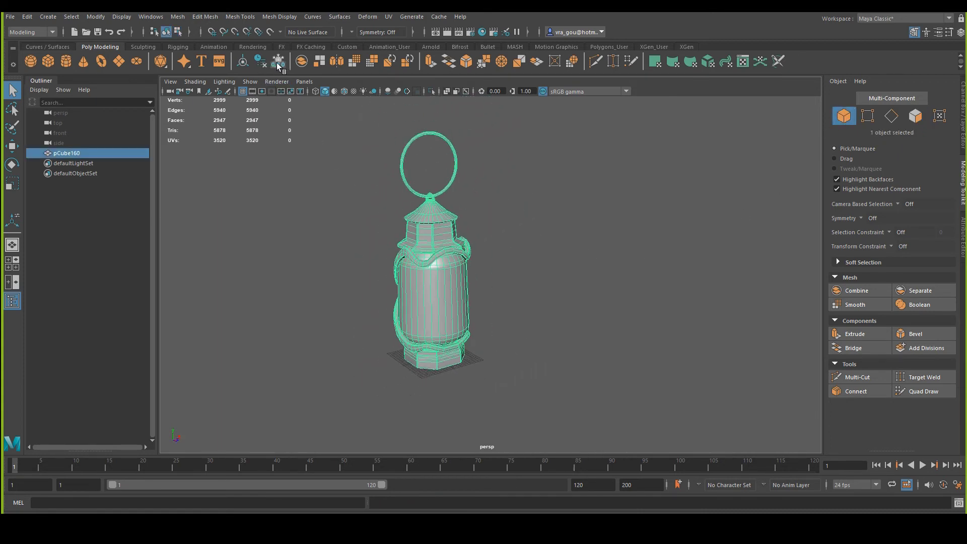
alt+right_drag(544, 317, 492, 287)
key(w)
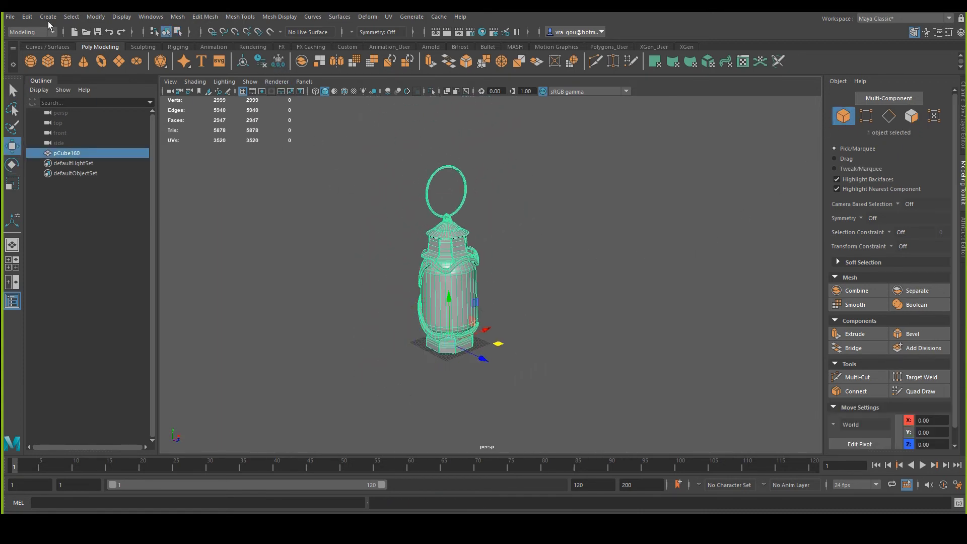
click(15, 18)
click(30, 148)
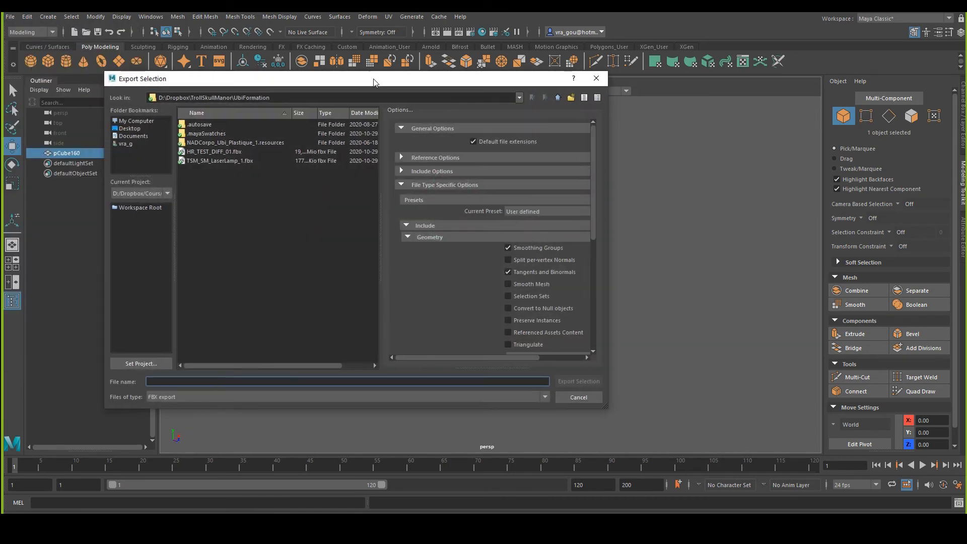
drag(373, 82, 421, 84)
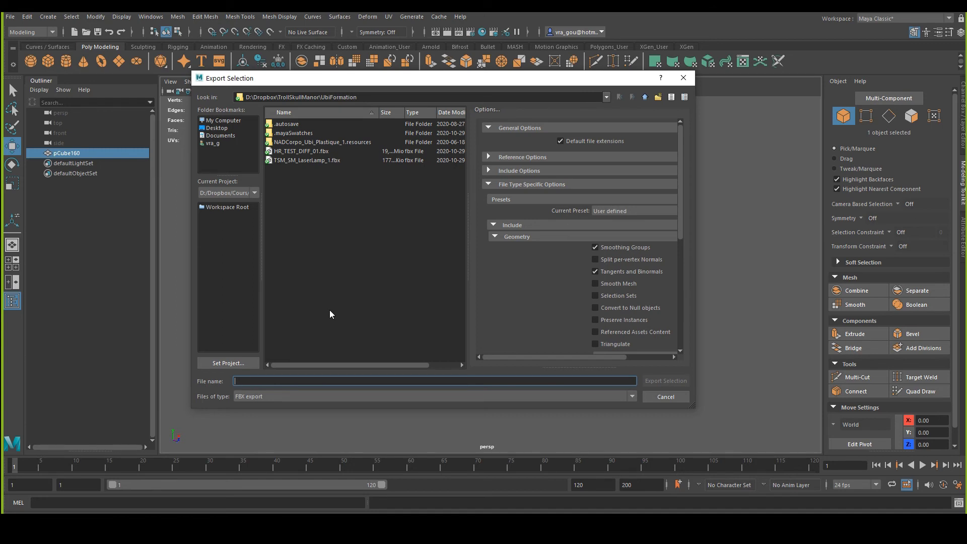
text(Lanterns)
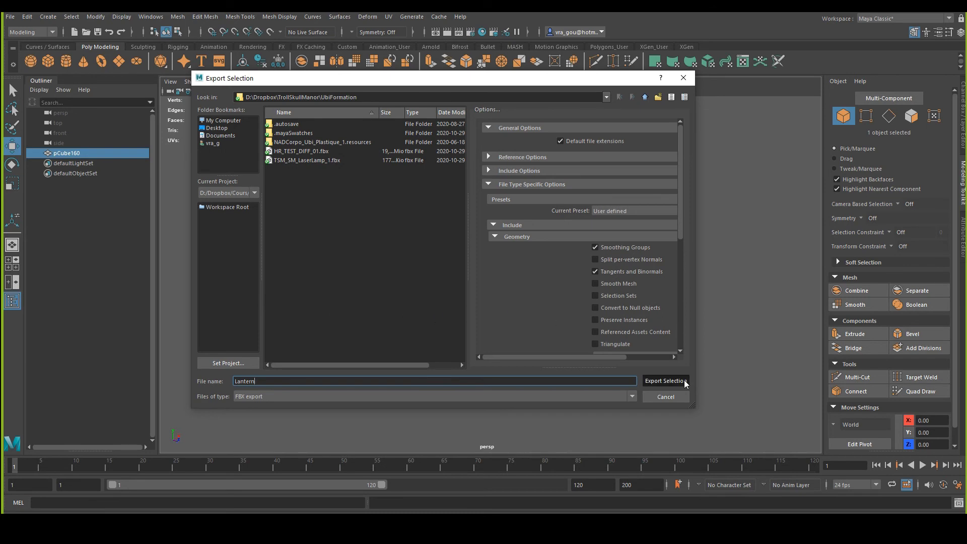
click(654, 382)
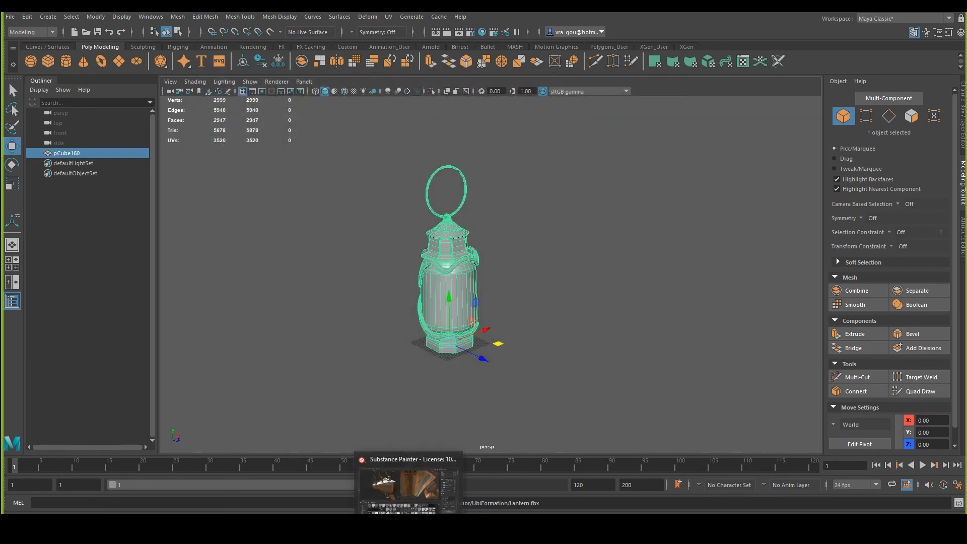
Step: Switch to Substance Painter and create a PBR - Metallic Roughness project at 2048 resolution with DirectX normals from Lantern.fbx in the UbiFormation folder
click(402, 484)
drag(527, 95, 503, 93)
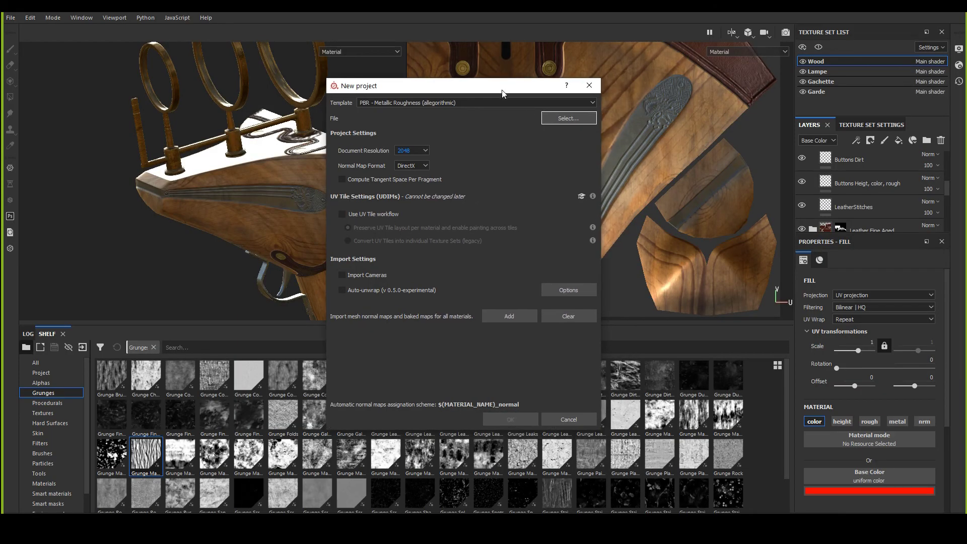
click(568, 119)
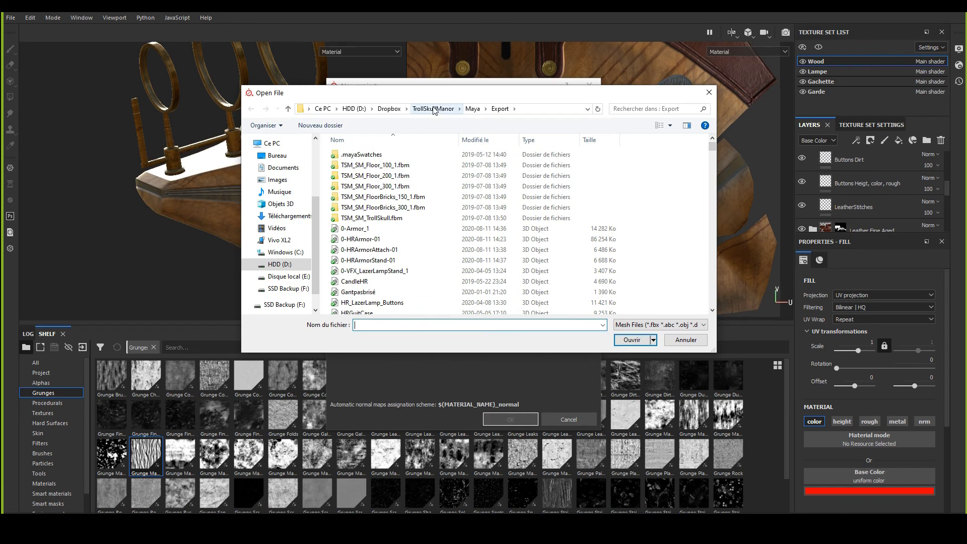
click(435, 110)
double_click(386, 229)
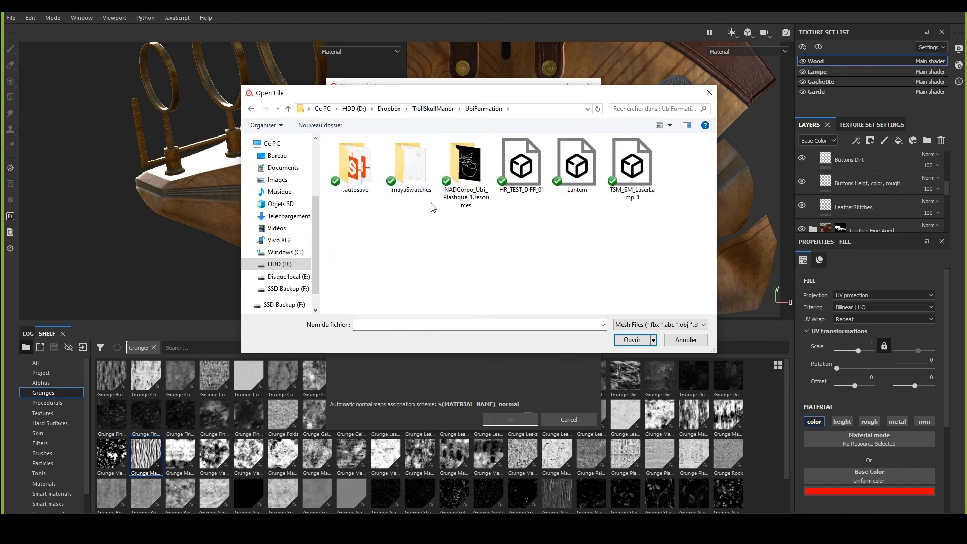
click(577, 166)
click(631, 339)
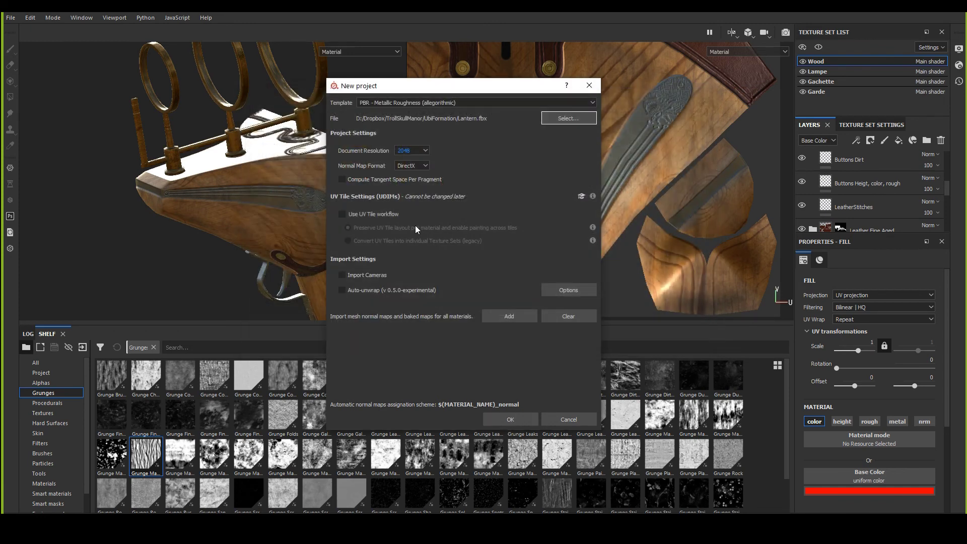
drag(501, 90, 480, 78)
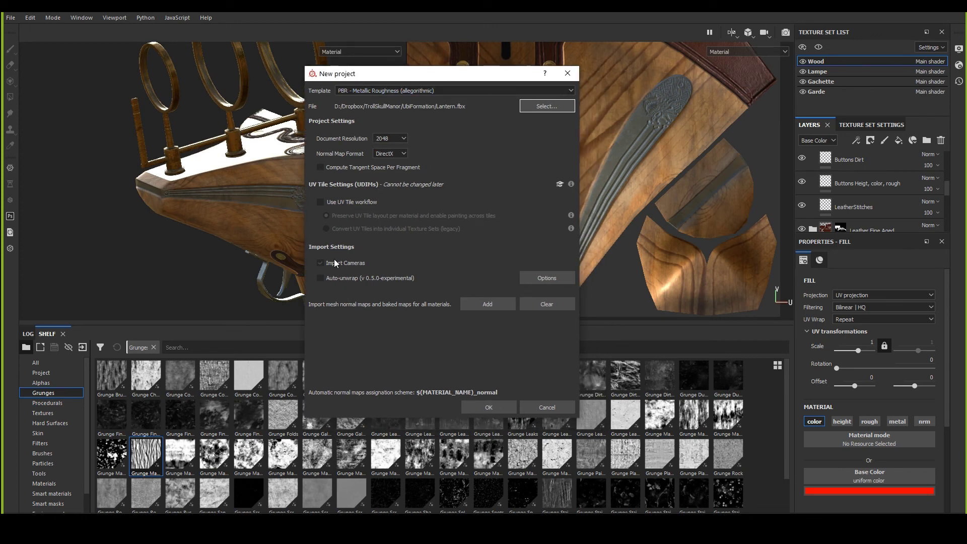
click(496, 406)
click(456, 282)
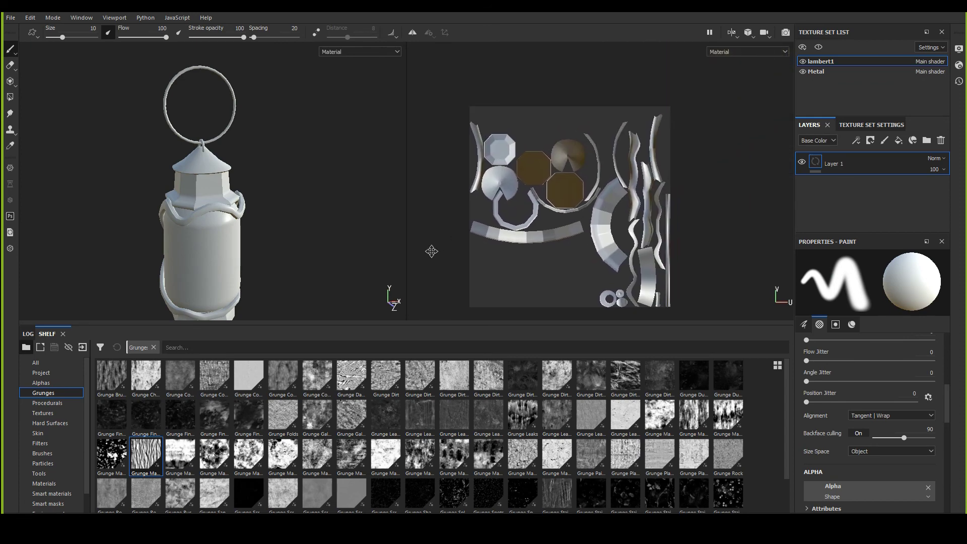
Step: Examine the imported lantern up close and as a whole from several angles
alt+drag(243, 192, 143, 120)
scroll(216, 156, up, 8)
alt+drag(217, 156, 312, 129)
alt+right_drag(312, 129, 275, 246)
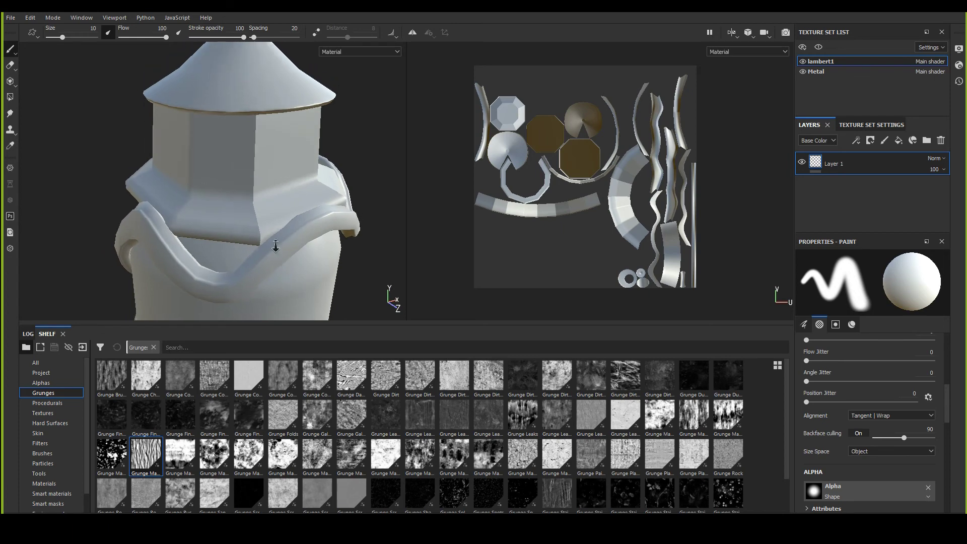
alt+drag(276, 246, 282, 227)
alt+right_drag(282, 227, 166, 171)
alt+middle_drag(166, 171, 211, 150)
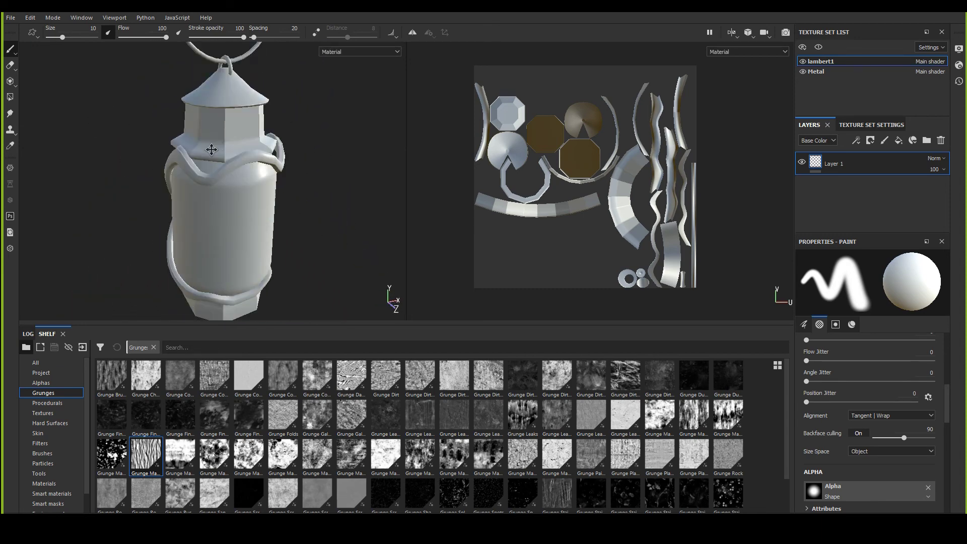
alt+right_drag(211, 149, 160, 140)
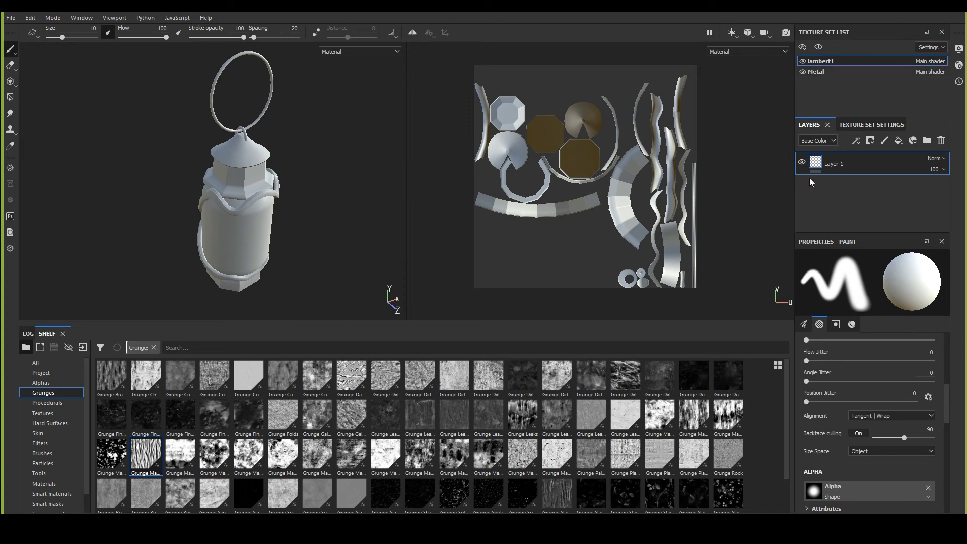
Step: Open the mesh map baking settings, set the output size to 2048 and use the low poly mesh as the high poly mesh
click(873, 126)
click(885, 189)
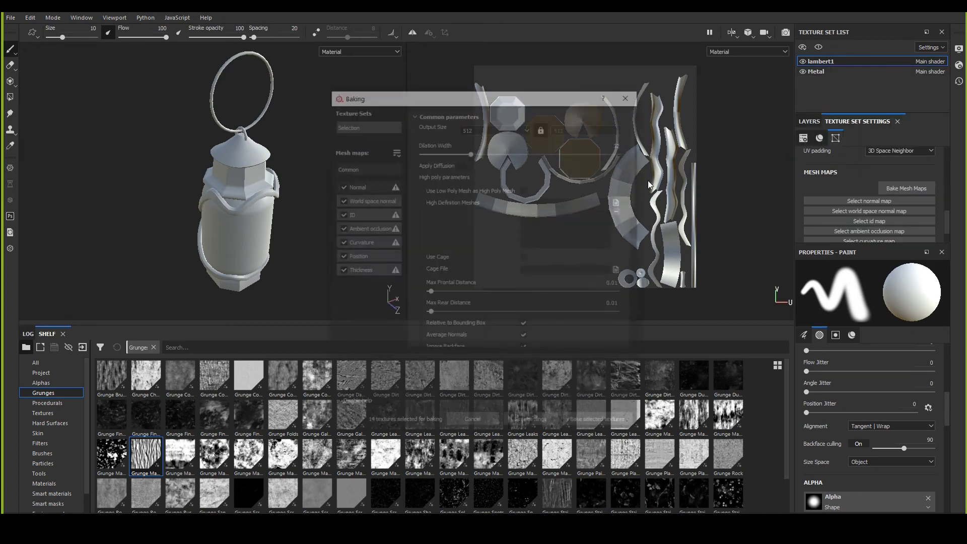
drag(481, 101, 513, 82)
click(518, 108)
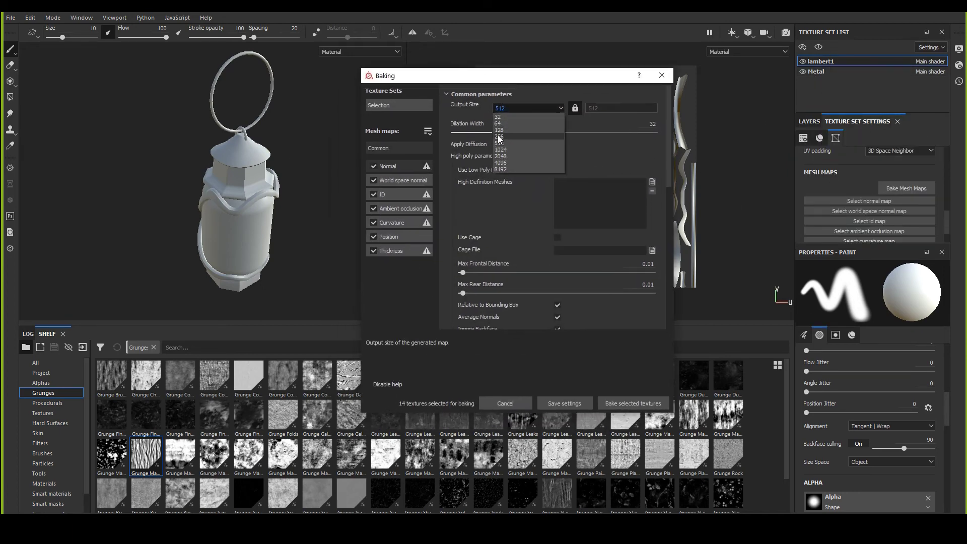
click(507, 141)
click(557, 169)
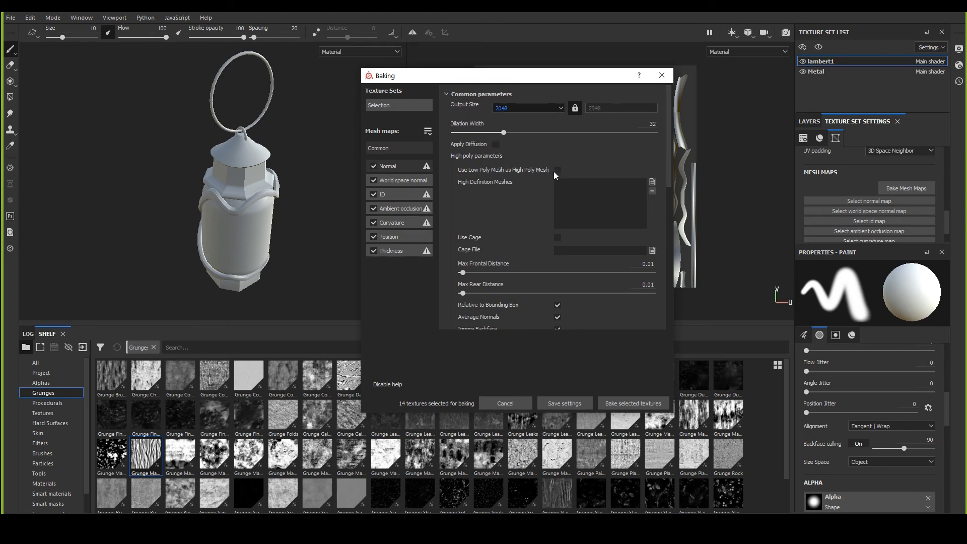
drag(525, 76, 515, 73)
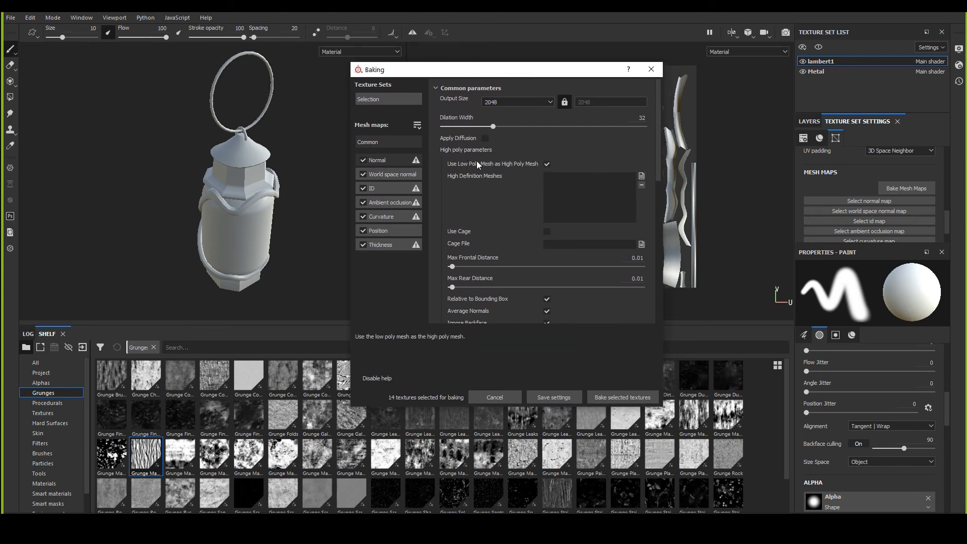
Step: Bake the mesh maps for both texture sets without ID and Thickness, using a max frontal distance of 0.016
click(363, 188)
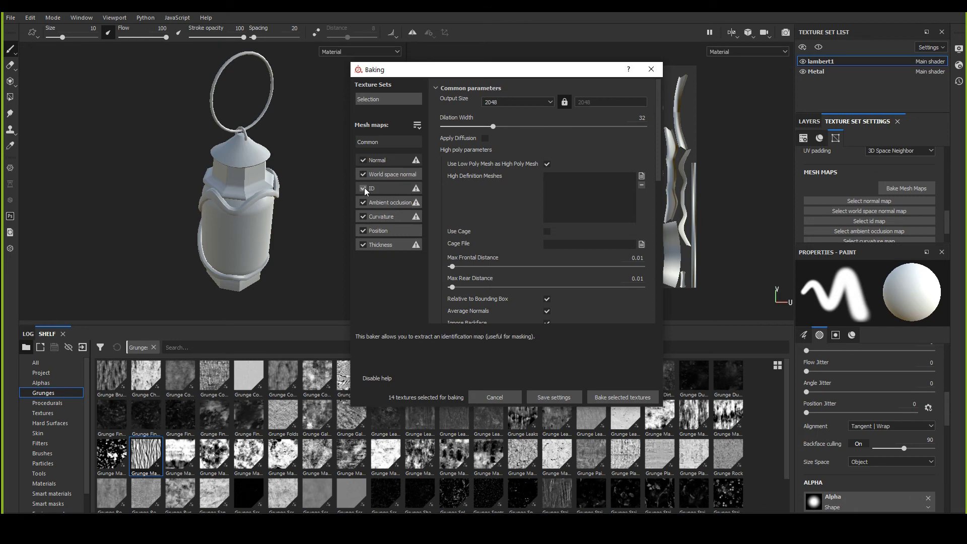
click(363, 245)
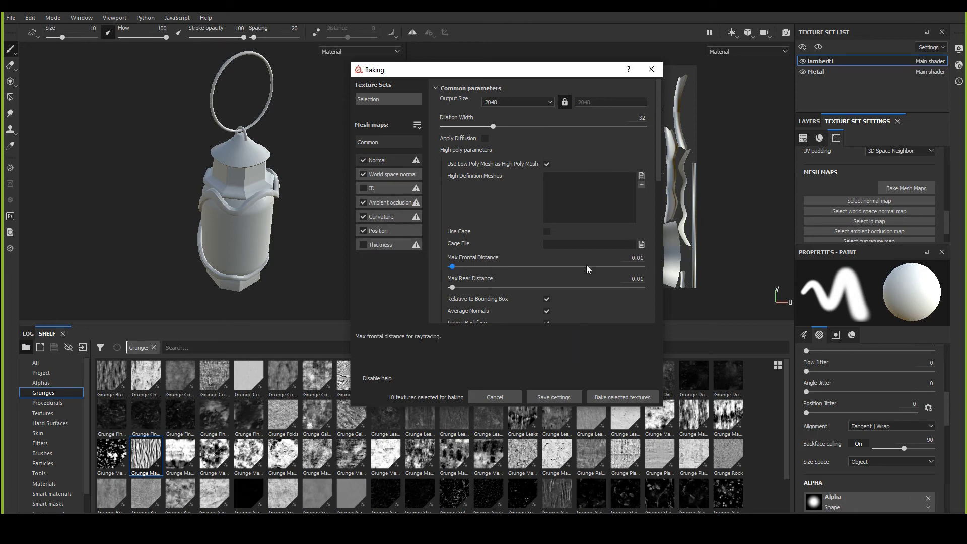
drag(454, 268, 453, 268)
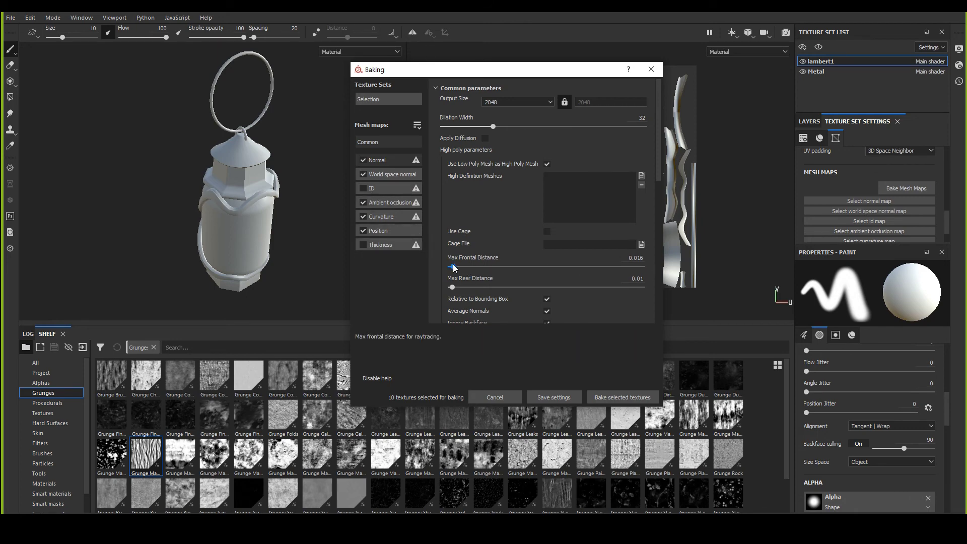
click(609, 399)
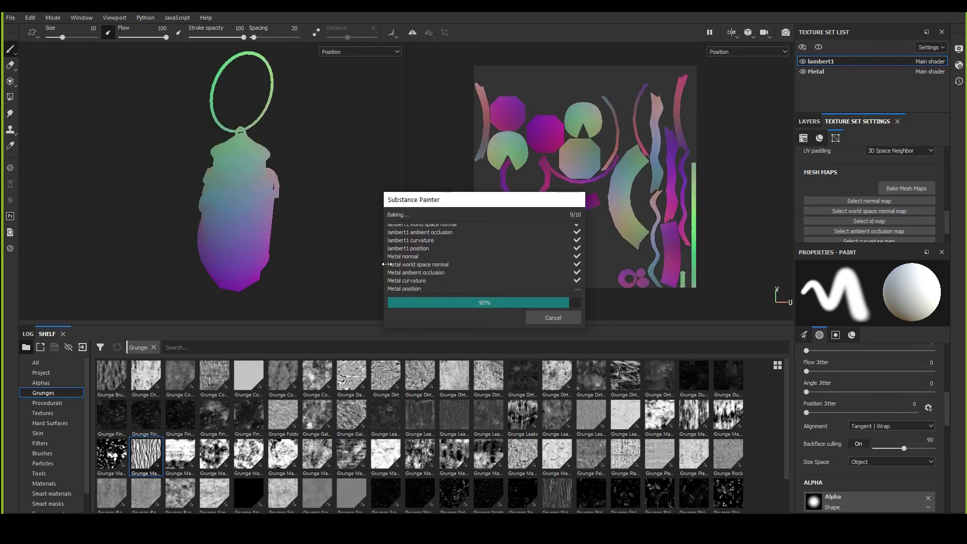
click(544, 318)
Step: Examine the baked shading on the lantern from several angles, including the central body of the Metal texture set
scroll(297, 217, up, 5)
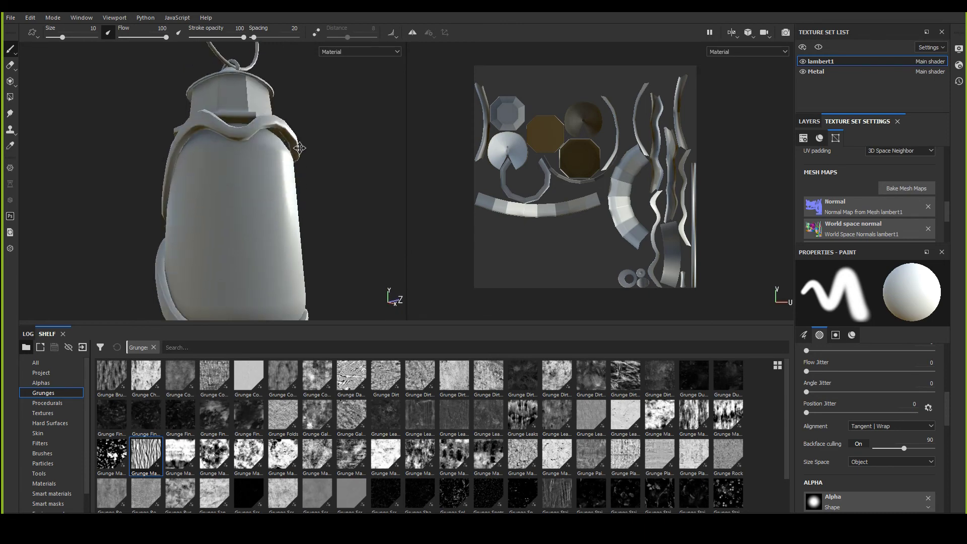
alt+drag(299, 148, 173, 197)
scroll(173, 197, down, 4)
alt+middle_drag(272, 181, 223, 176)
scroll(226, 217, down, 2)
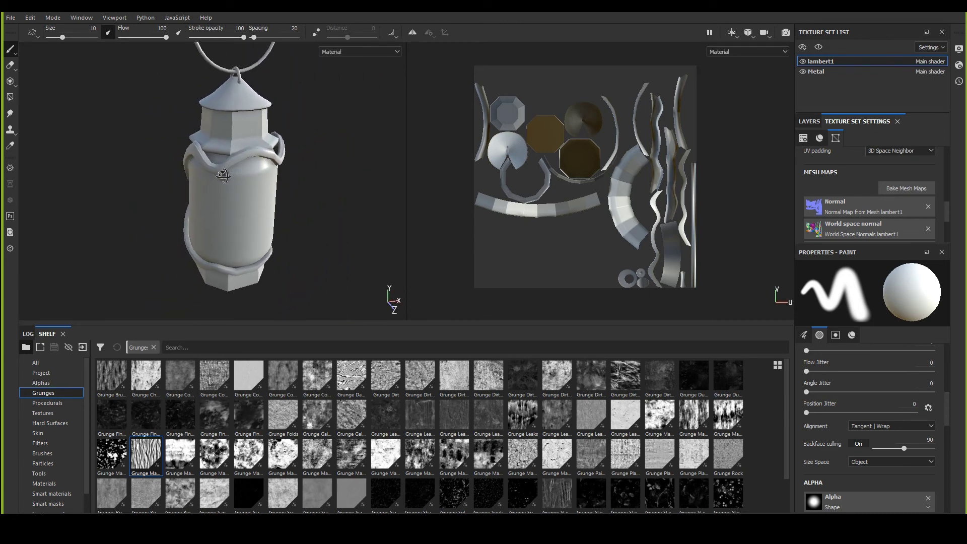
alt+drag(223, 176, 358, 162)
click(839, 71)
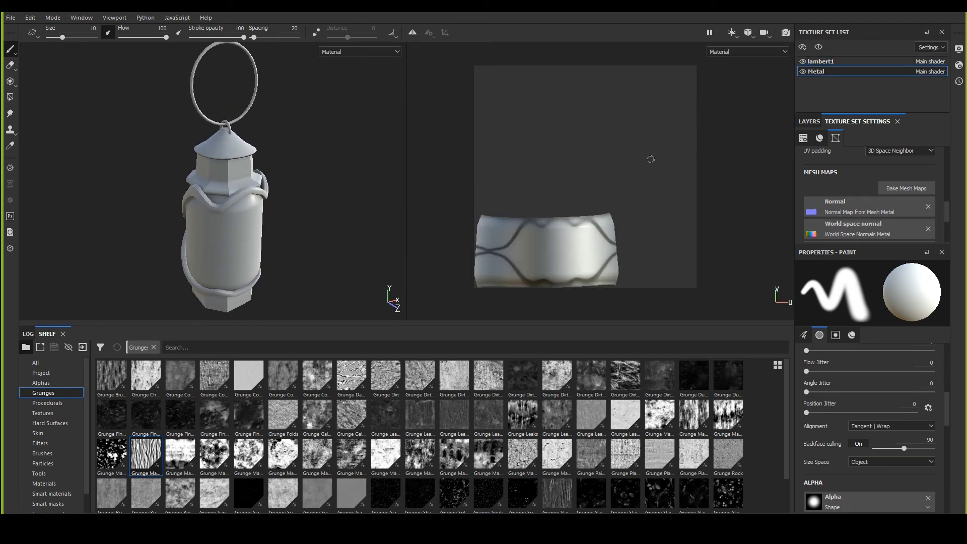
scroll(204, 168, up, 6)
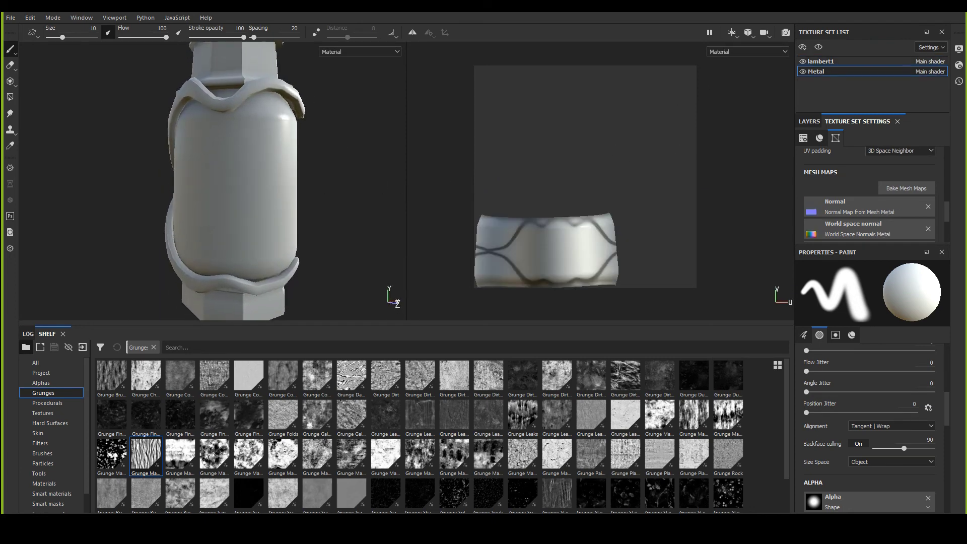
scroll(274, 194, down, 5)
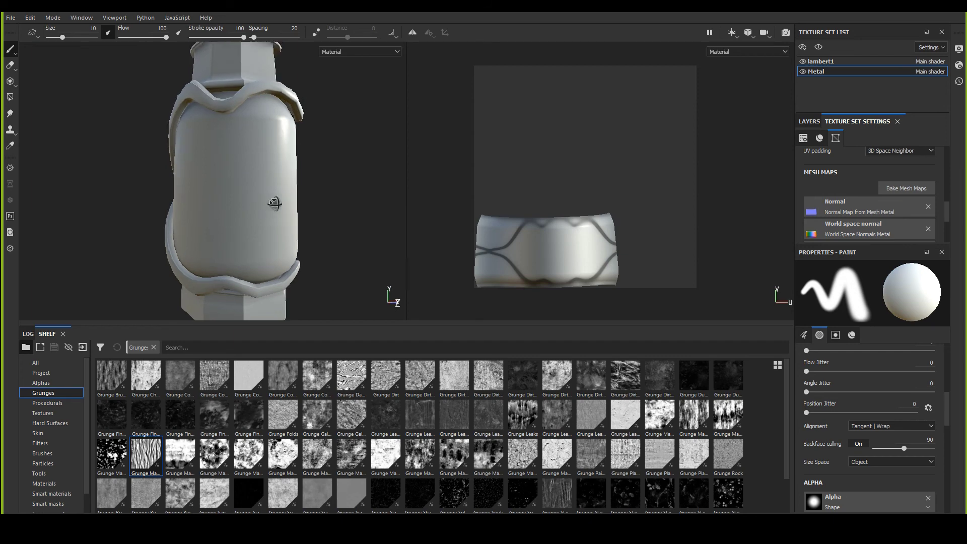
Step: Apply the Bronze Armor smart material to the lambert1 texture set, beneath Layer 1
click(821, 61)
scroll(255, 190, down, 3)
alt+drag(255, 190, 240, 177)
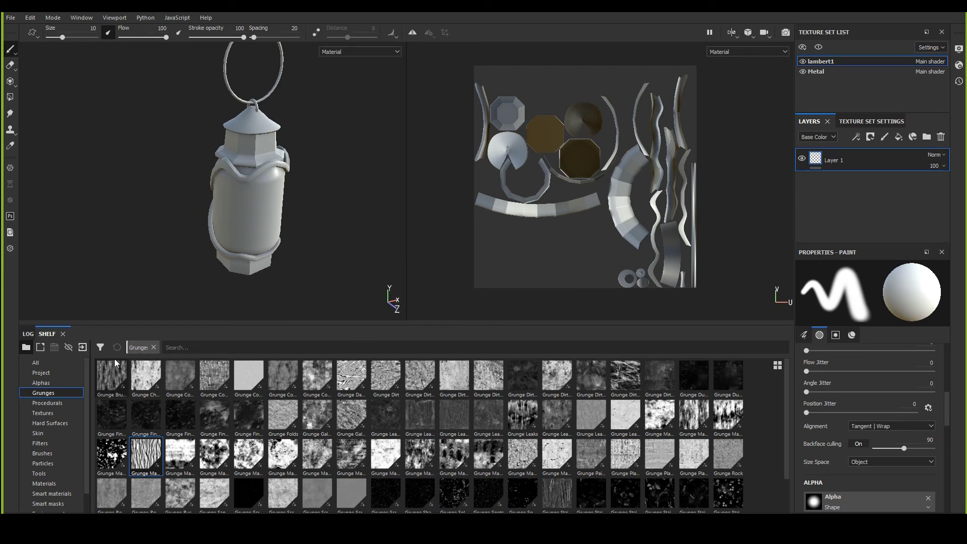
click(55, 492)
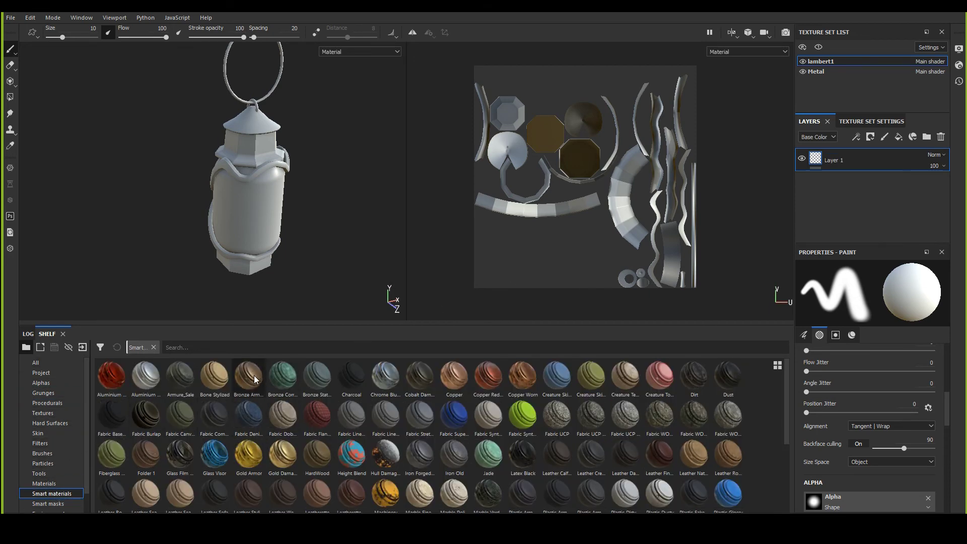
drag(255, 380, 821, 201)
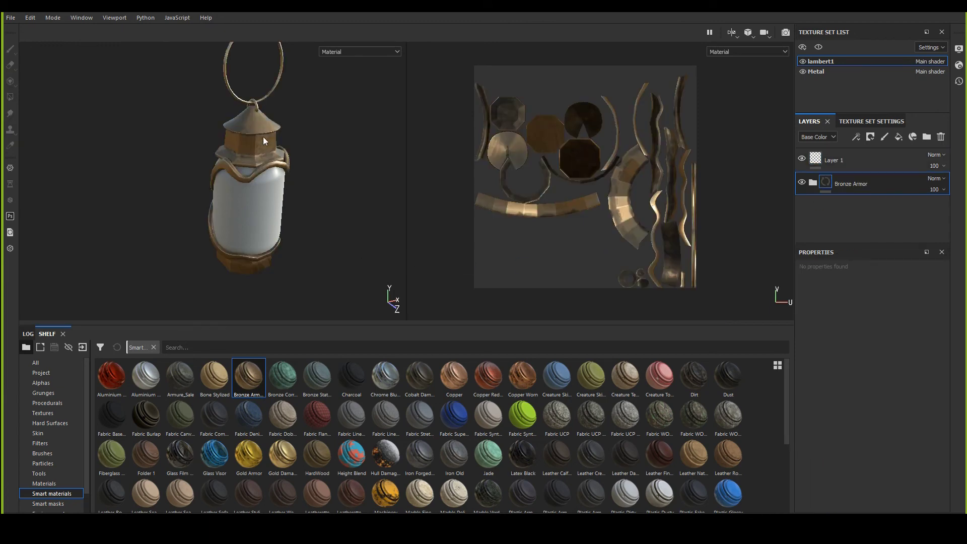
Step: Examine the bronze parts of the lantern, and select the Metal texture set to inspect the central body
alt+drag(263, 140, 287, 286)
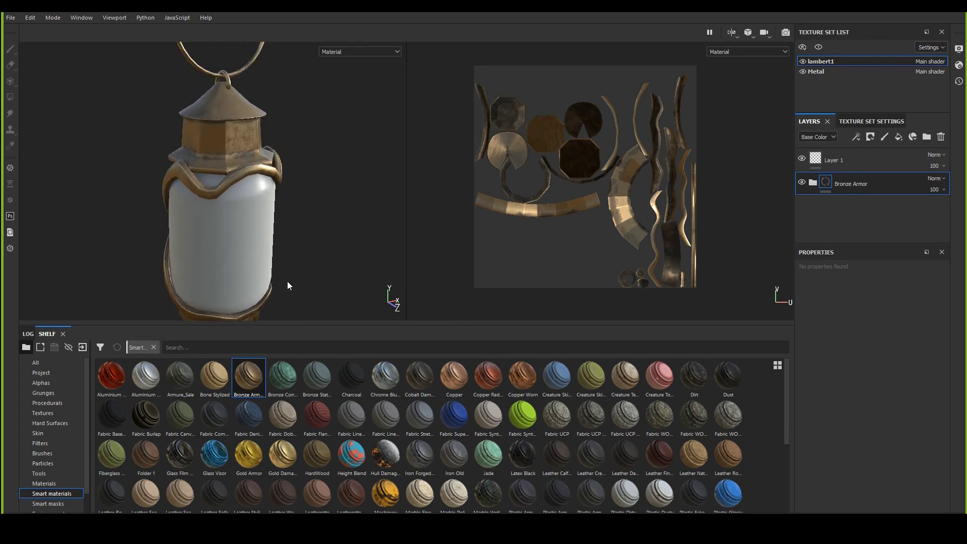
alt+middle_drag(288, 285, 295, 235)
click(816, 71)
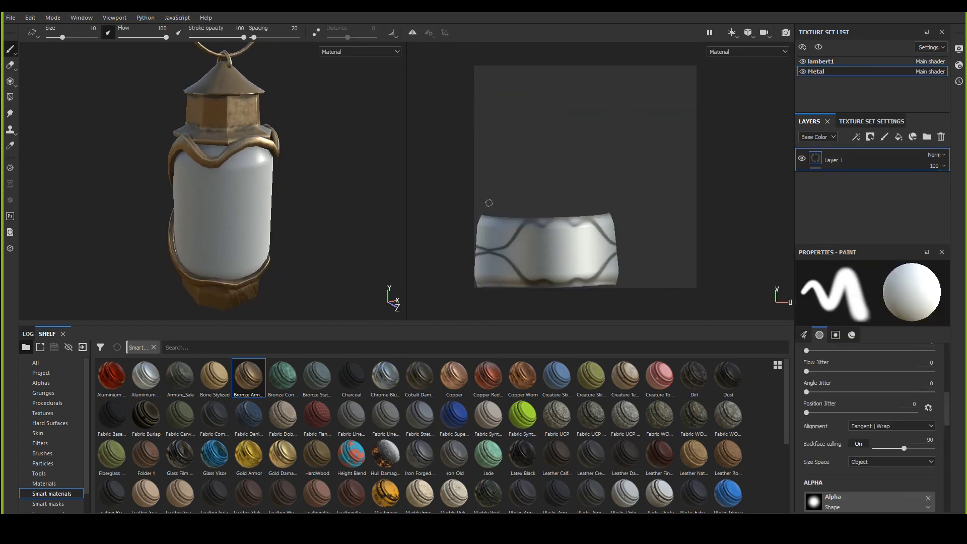
mouse_move(272, 222)
alt+right_down()
mouse_move(259, 216)
mouse_move(335, 222)
alt+right_up()
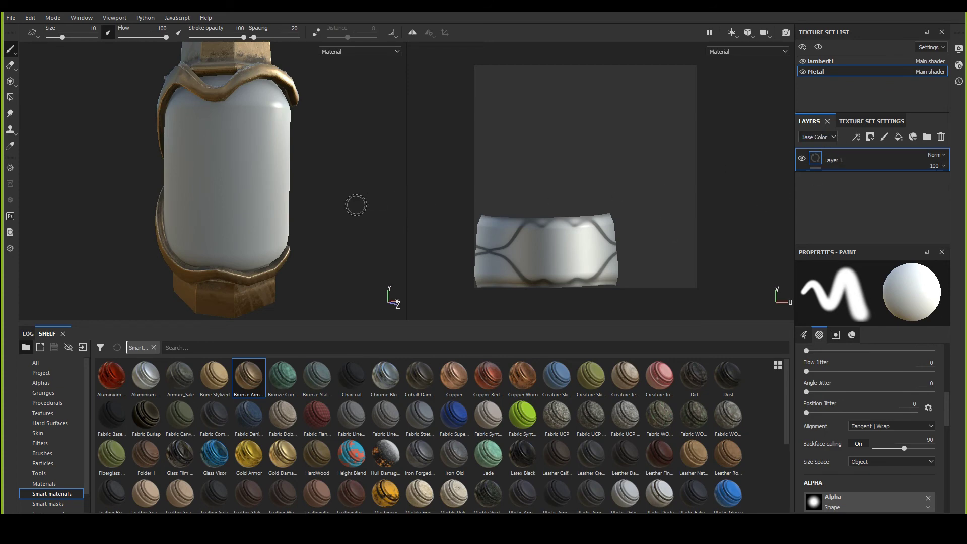
alt+right_drag(319, 253, 289, 236)
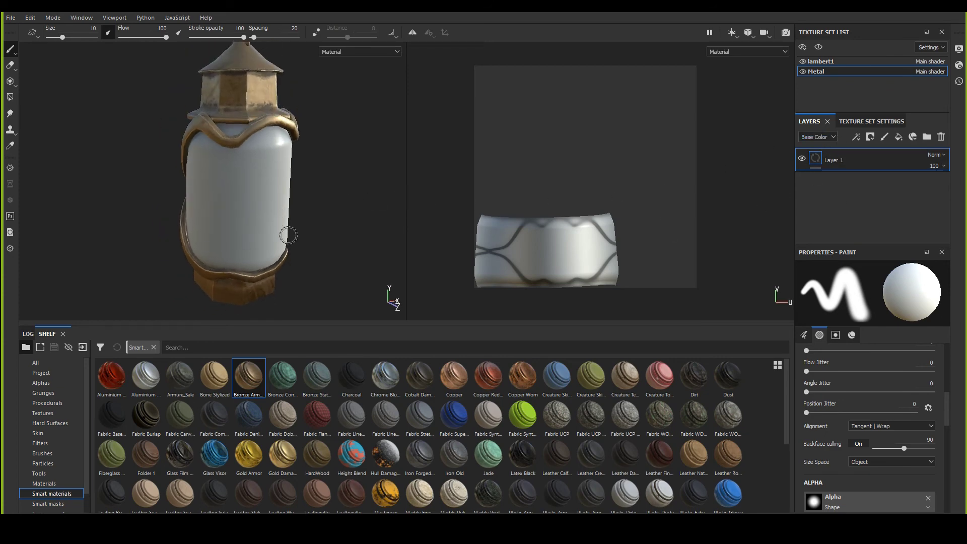
scroll(288, 235, down, 1)
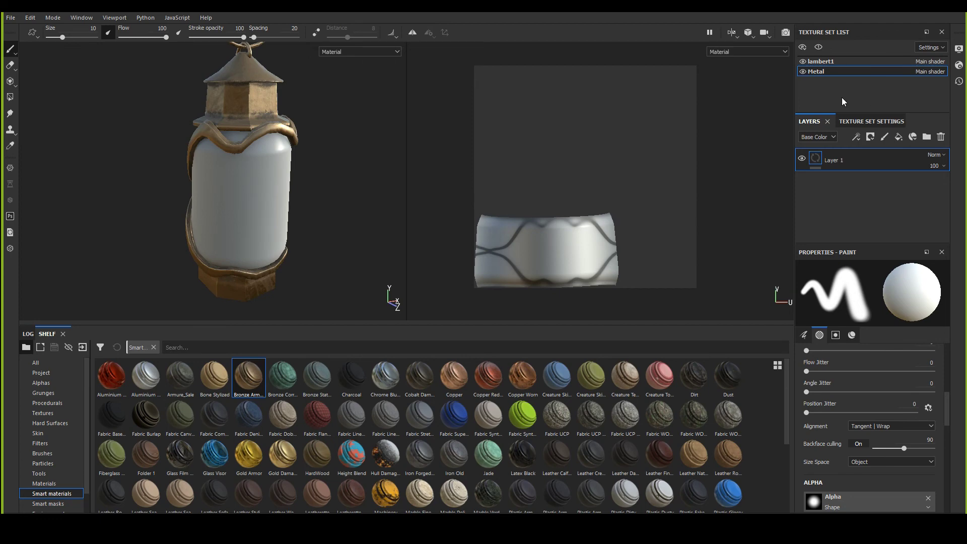
scroll(274, 201, up, 2)
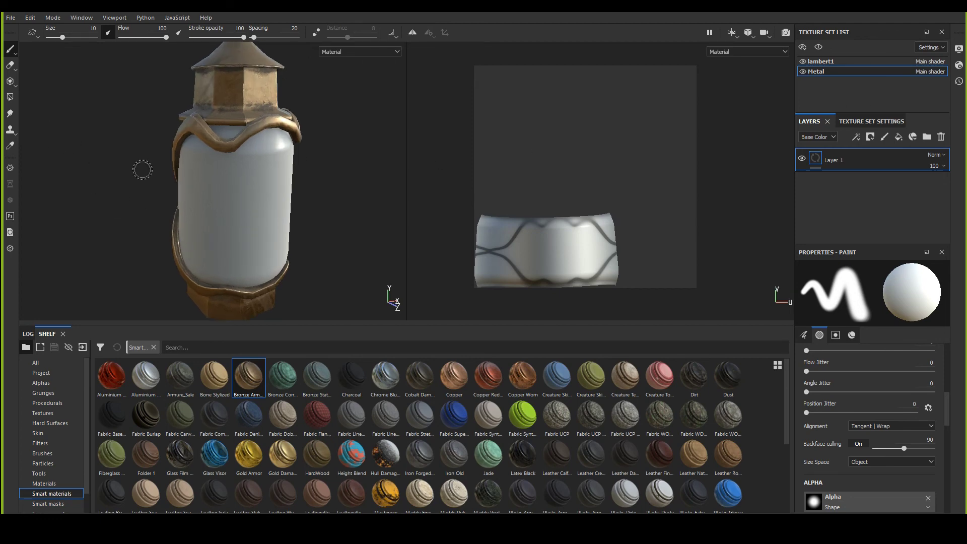
mouse_move(221, 224)
alt+mouse_down()
mouse_move(225, 253)
mouse_move(235, 204)
mouse_move(283, 191)
mouse_move(257, 218)
mouse_move(287, 228)
mouse_move(267, 223)
alt+mouse_up()
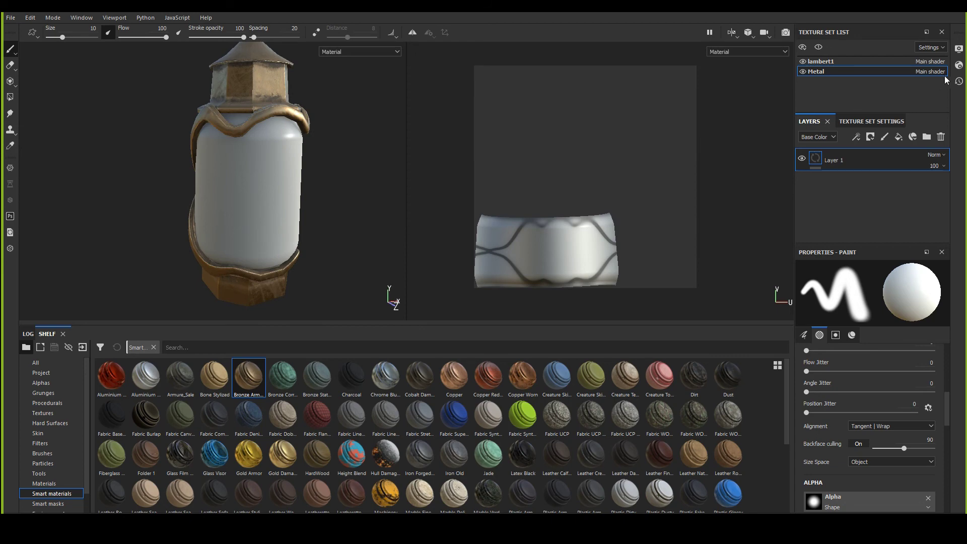
Step: Change the Main shader to pbr-metal-rough-with-alpha-blending
click(959, 65)
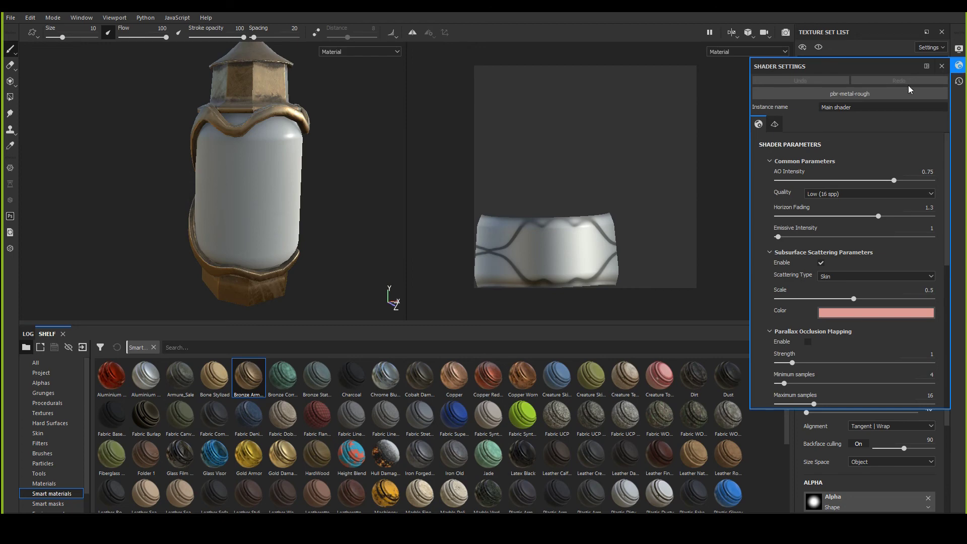
click(836, 93)
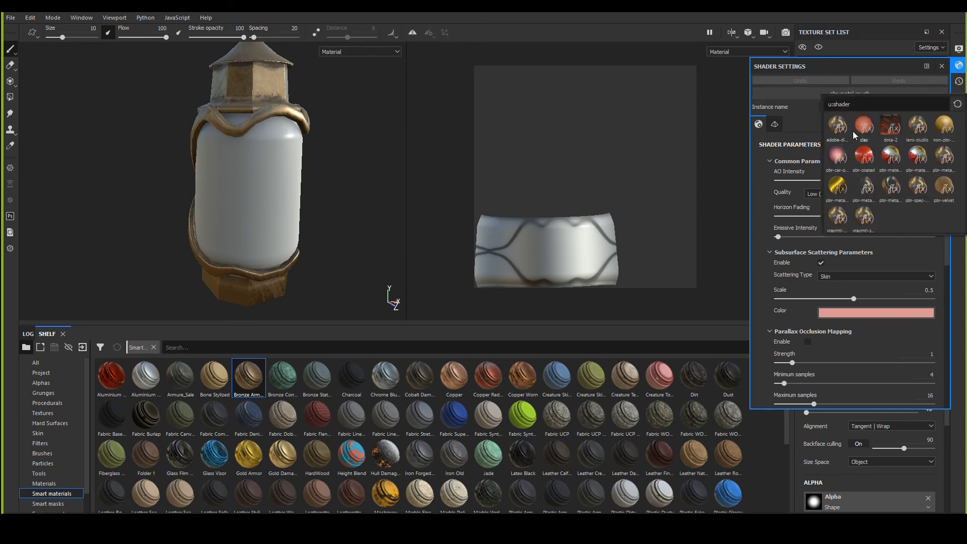
mouse_move(863, 181)
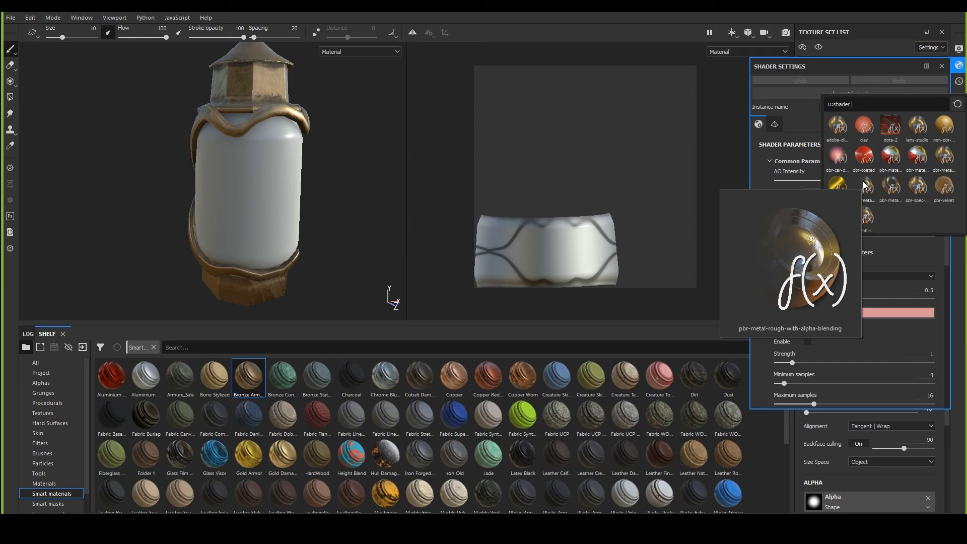
click(863, 183)
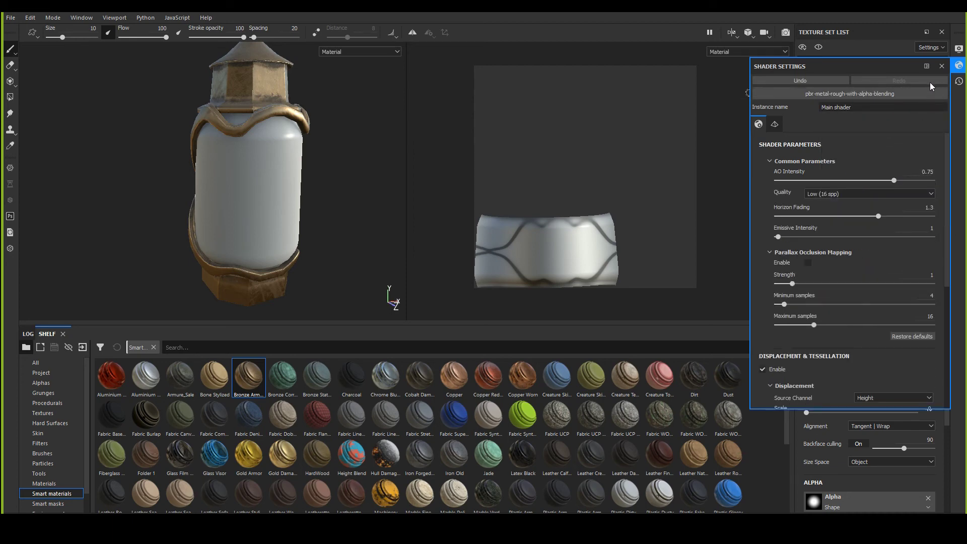
scroll(845, 221, down, 3)
scroll(890, 186, up, 3)
click(959, 66)
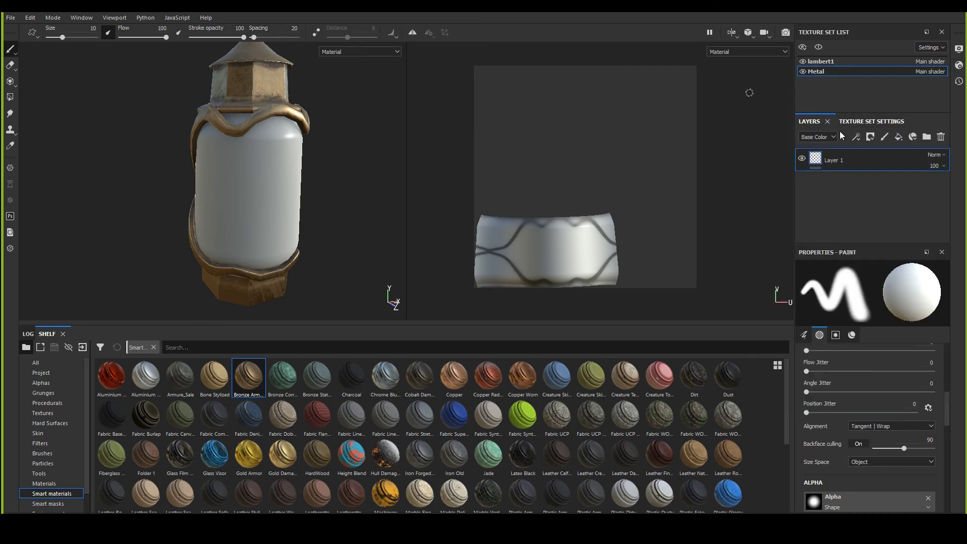
Step: Add an Opacity channel to the Metal texture set
scroll(326, 196, up, 3)
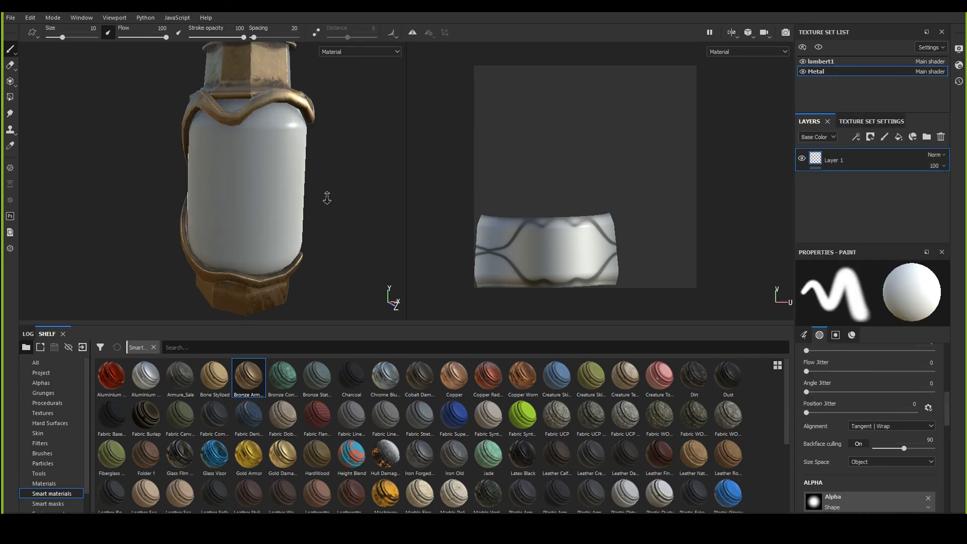
click(863, 121)
scroll(879, 190, down, 3)
scroll(879, 189, up, 5)
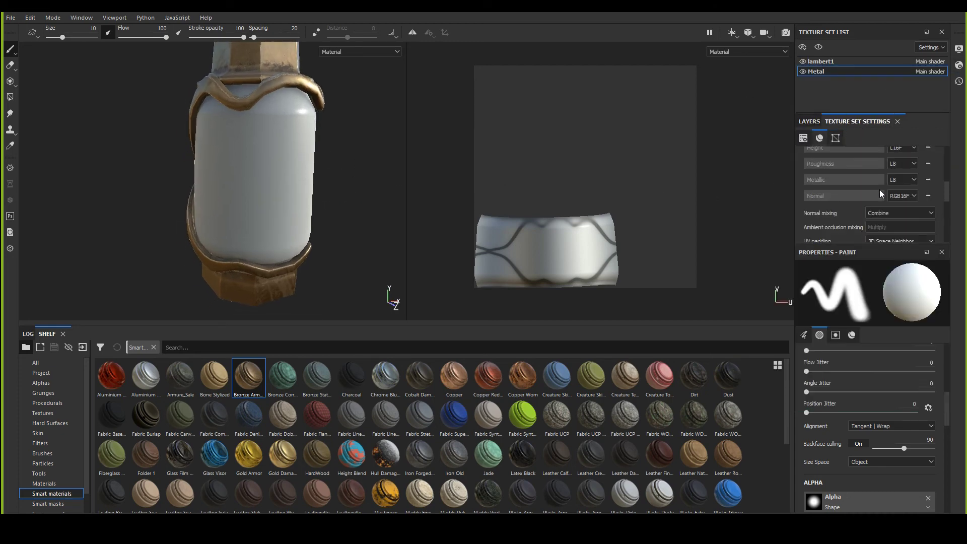
scroll(870, 188, up, 2)
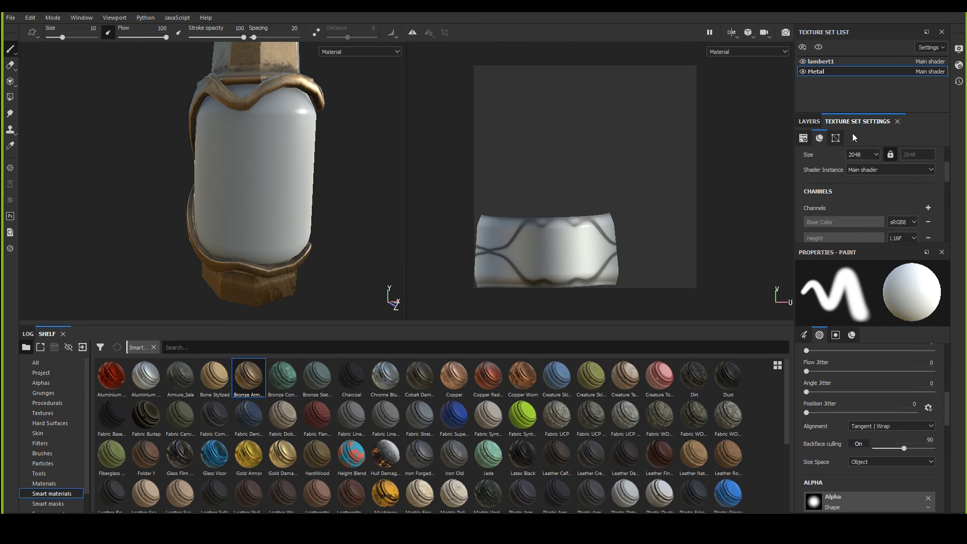
scroll(890, 190, down, 2)
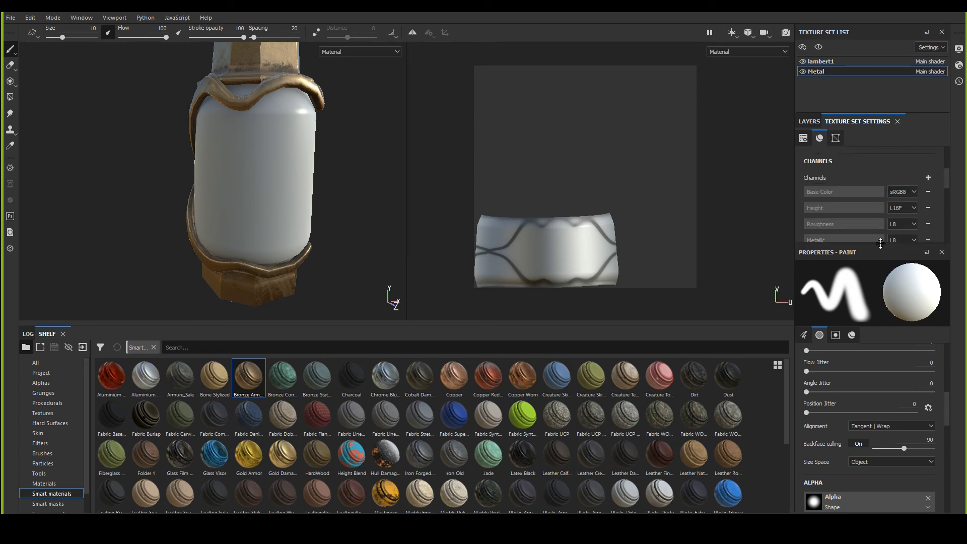
drag(881, 243, 880, 287)
scroll(297, 188, up, 3)
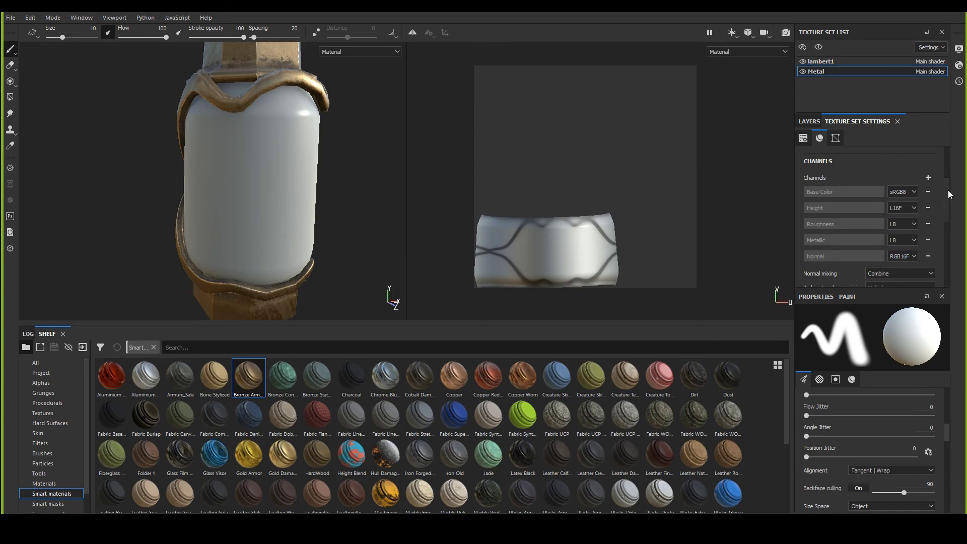
mouse_move(947, 189)
mouse_down()
mouse_move(948, 216)
mouse_move(948, 185)
mouse_up()
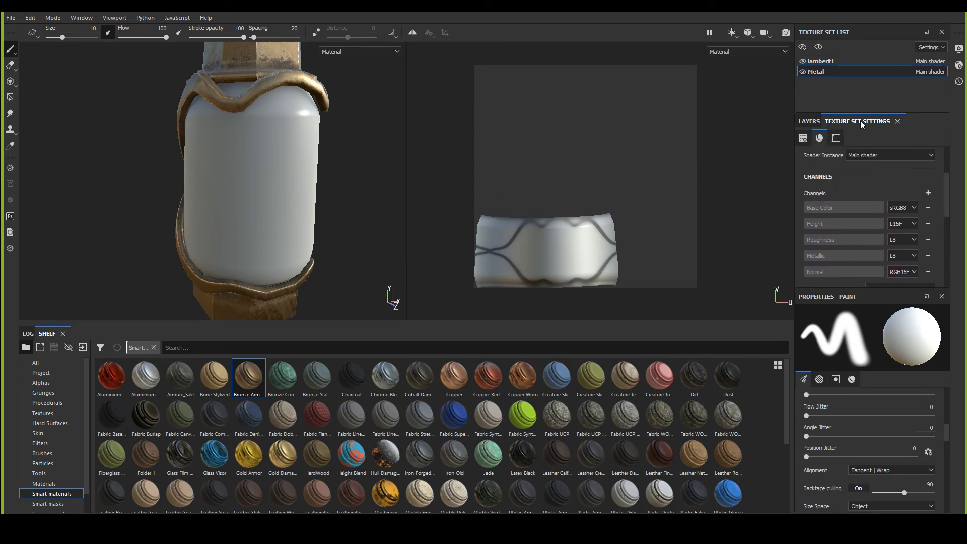
drag(948, 194, 945, 233)
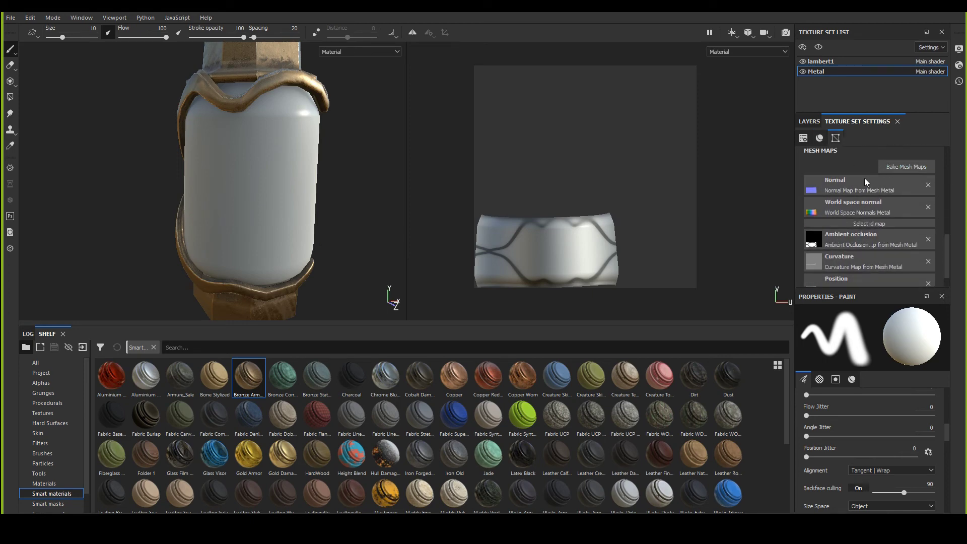
scroll(864, 200, up, 5)
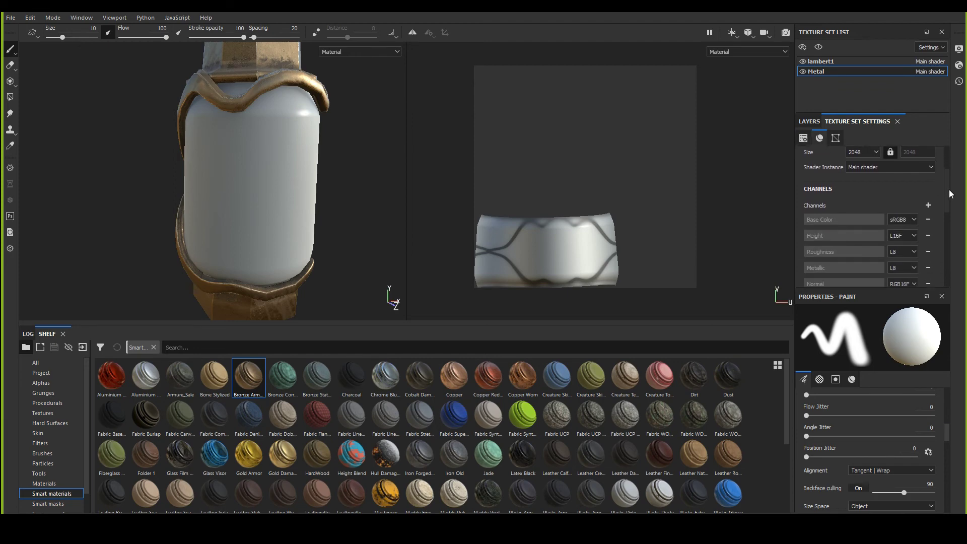
click(928, 204)
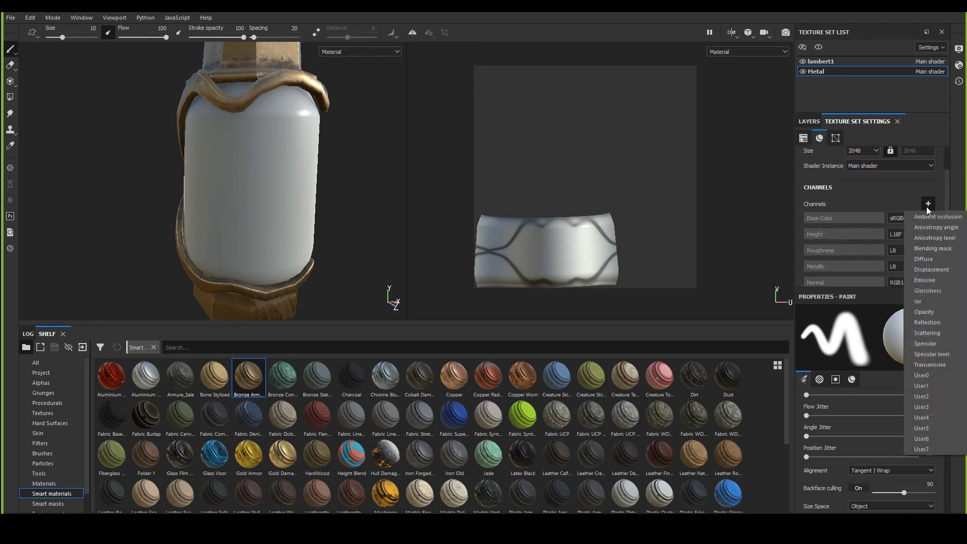
click(929, 310)
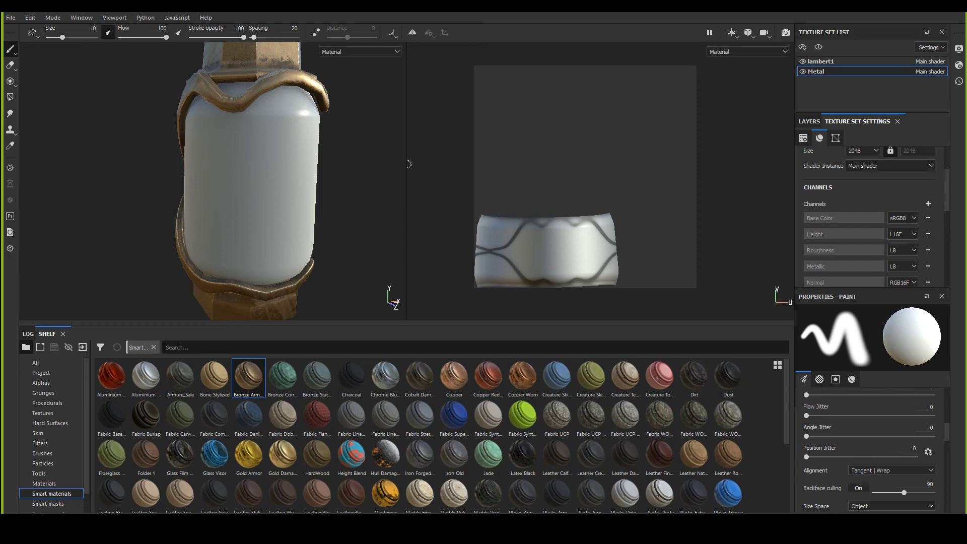
Step: Examine the lantern's central body and review the channels and mesh maps of the Metal texture set
alt+drag(336, 186, 256, 187)
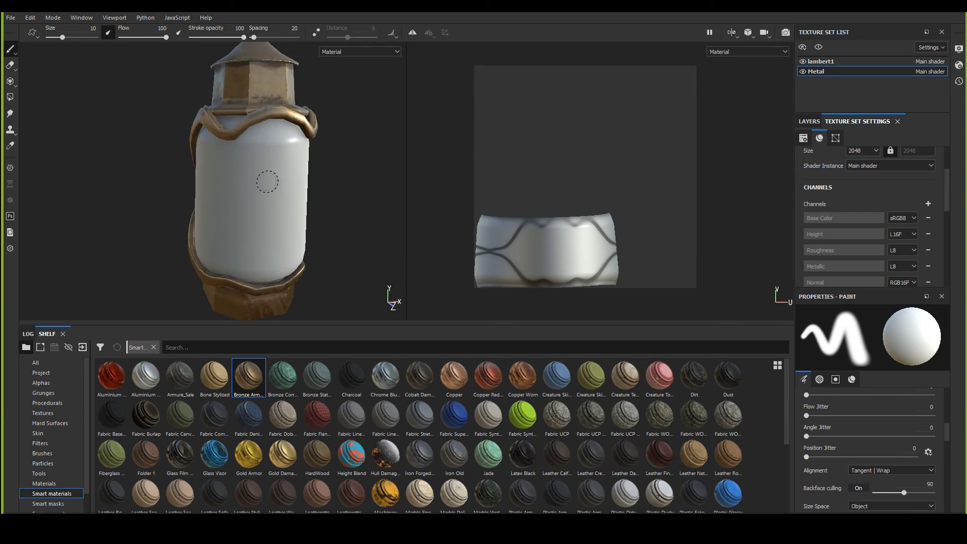
alt+right_drag(267, 182, 264, 212)
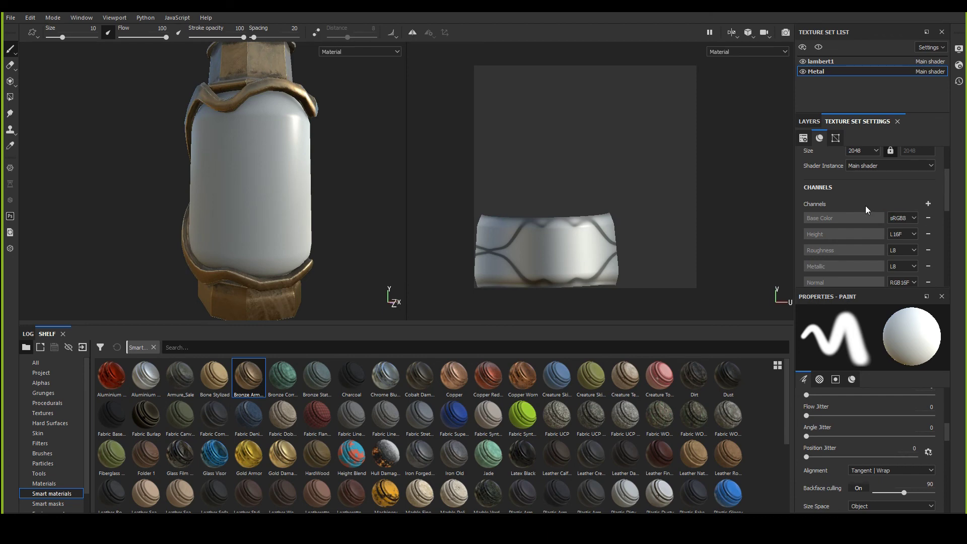
scroll(864, 205, down, 5)
scroll(844, 218, up, 3)
scroll(845, 219, down, 5)
scroll(844, 222, down, 3)
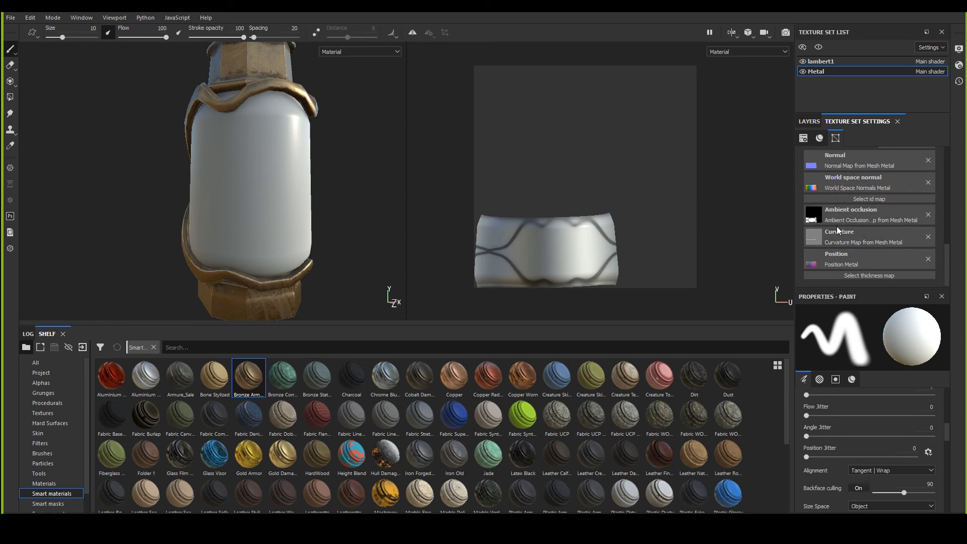
scroll(837, 229, up, 3)
scroll(837, 229, up, 5)
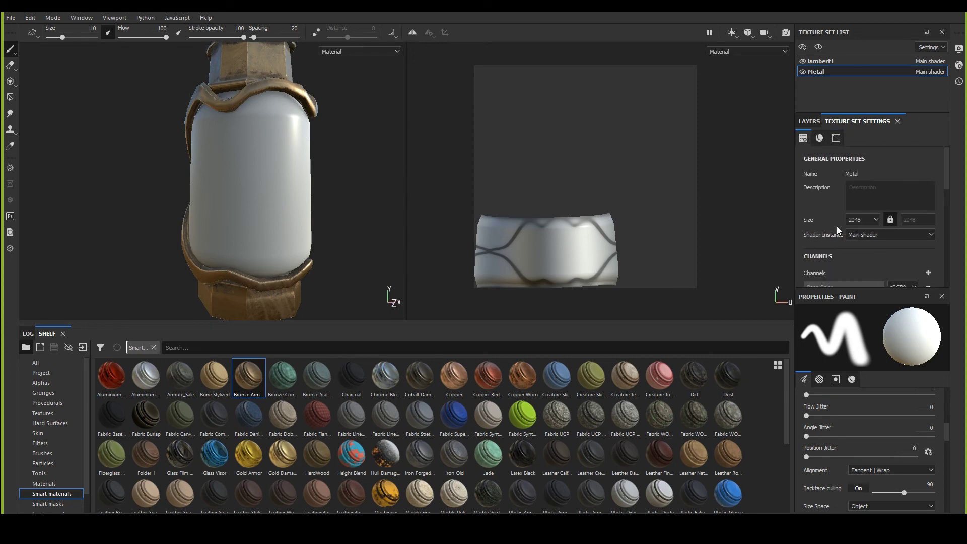
scroll(836, 226, down, 3)
scroll(831, 222, down, 3)
Step: Enable the opacity channel in the paint material for Layer 1 of the Metal texture set
click(806, 124)
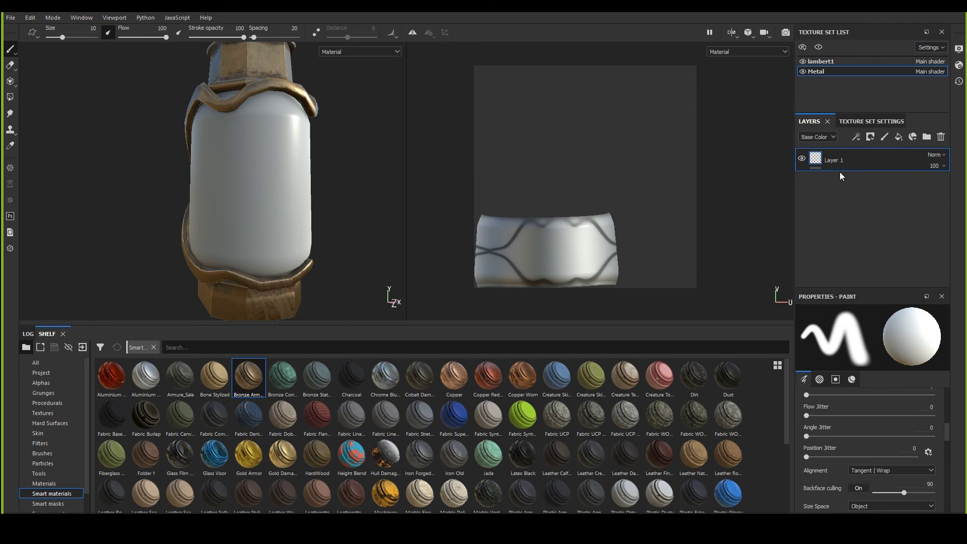
scroll(267, 157, up, 3)
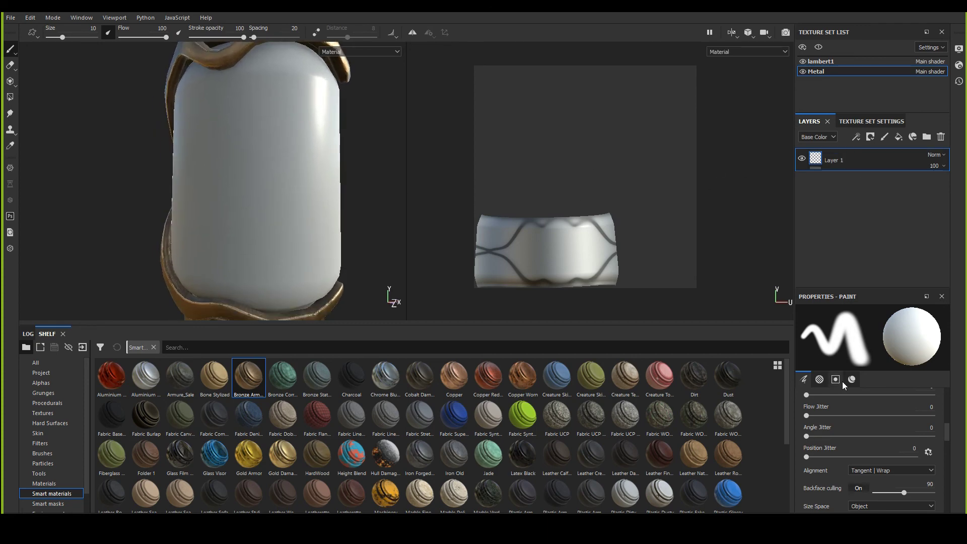
drag(846, 290, 850, 220)
scroll(861, 400, down, 5)
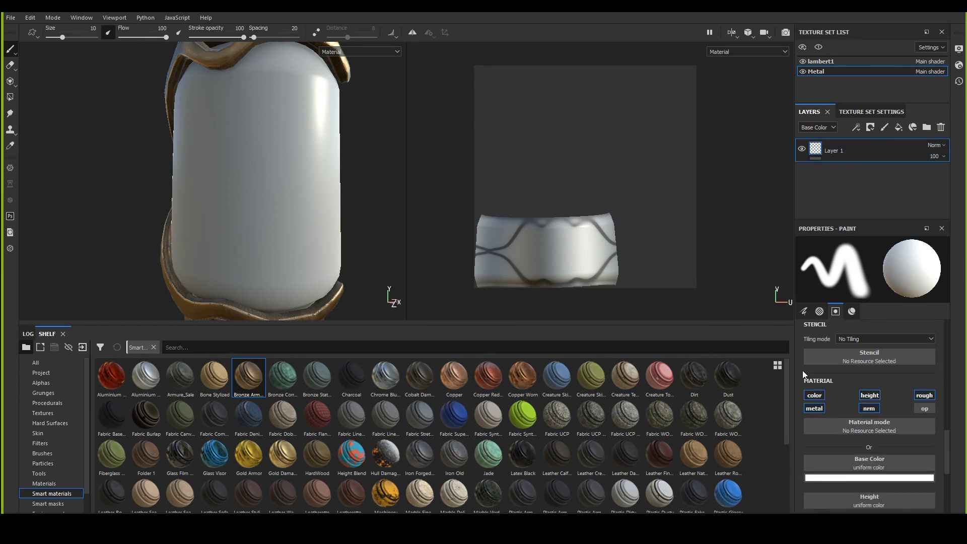
click(924, 409)
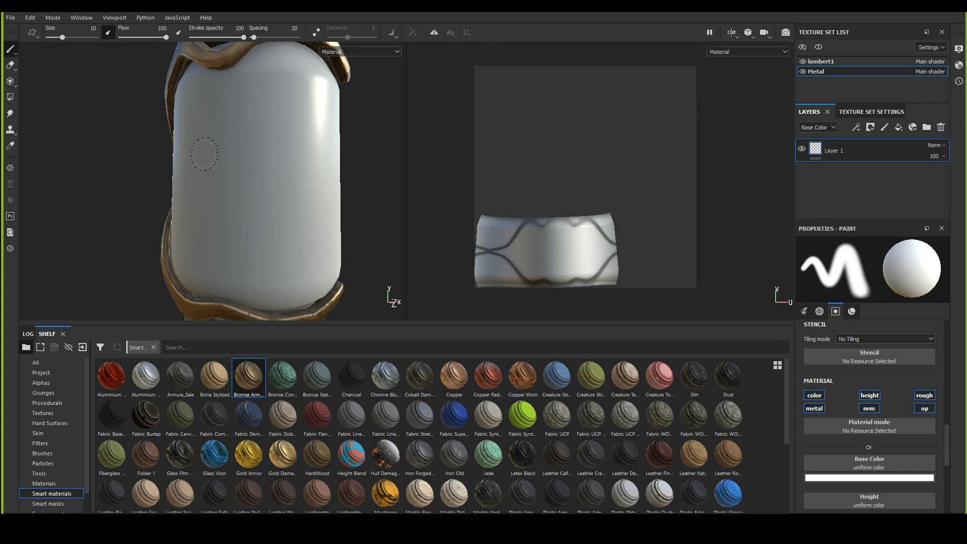
scroll(851, 398, down, 4)
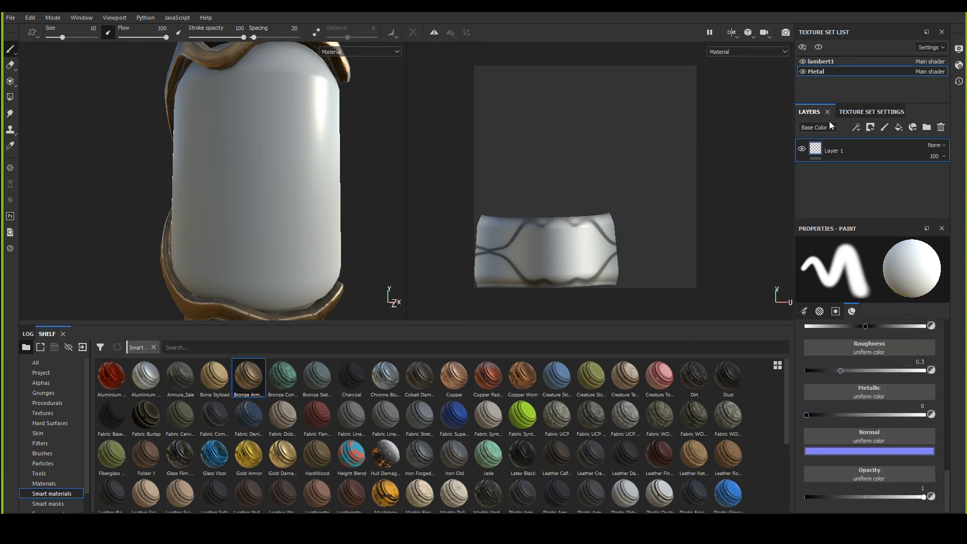
Step: Add a fill layer above Layer 1 in the Metal texture set and set its material opacity to 0
alt+drag(276, 97, 250, 148)
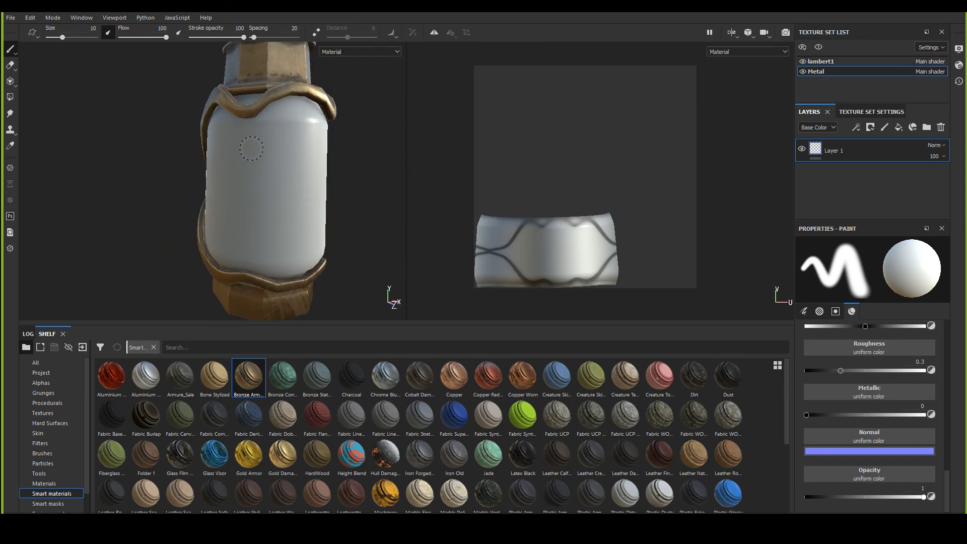
click(898, 129)
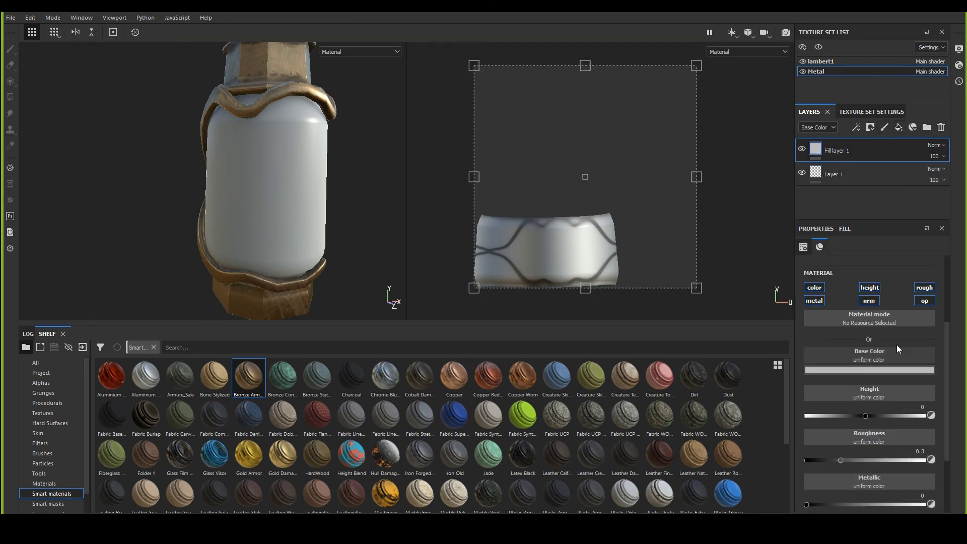
scroll(880, 389, down, 3)
drag(873, 496, 770, 493)
alt+drag(298, 211, 317, 207)
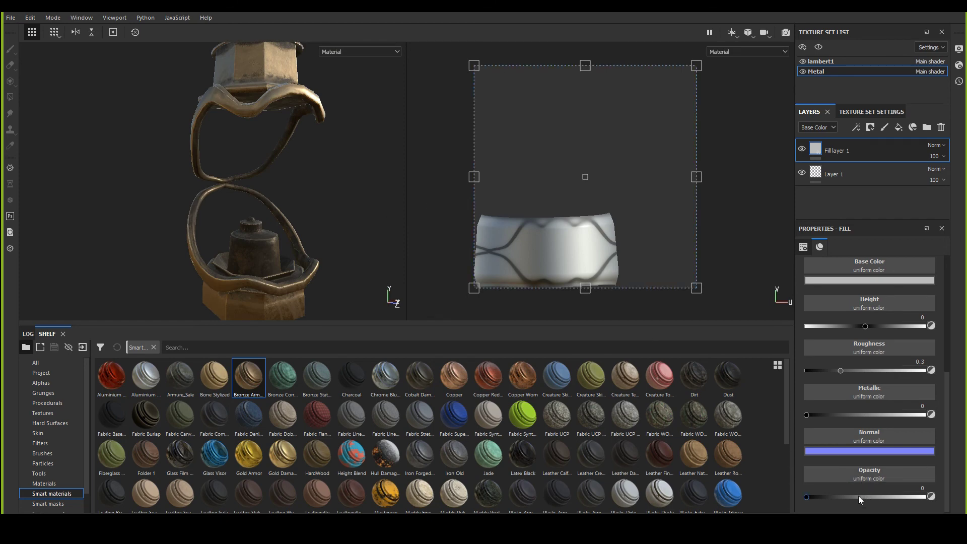
Step: Try the fill layer's material opacity at 1, and set it to about 0.24 for a see-through glass body
drag(858, 497, 893, 497)
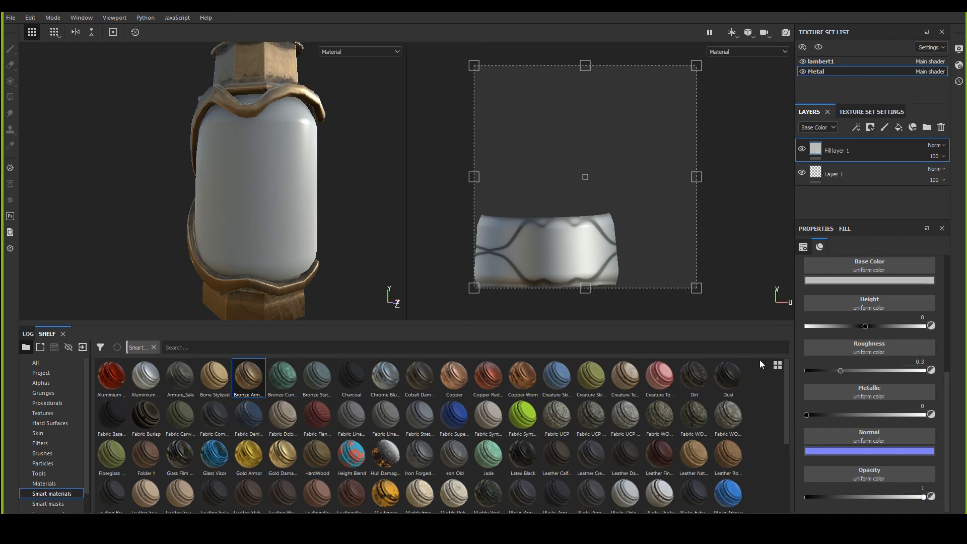
alt+drag(333, 189, 346, 192)
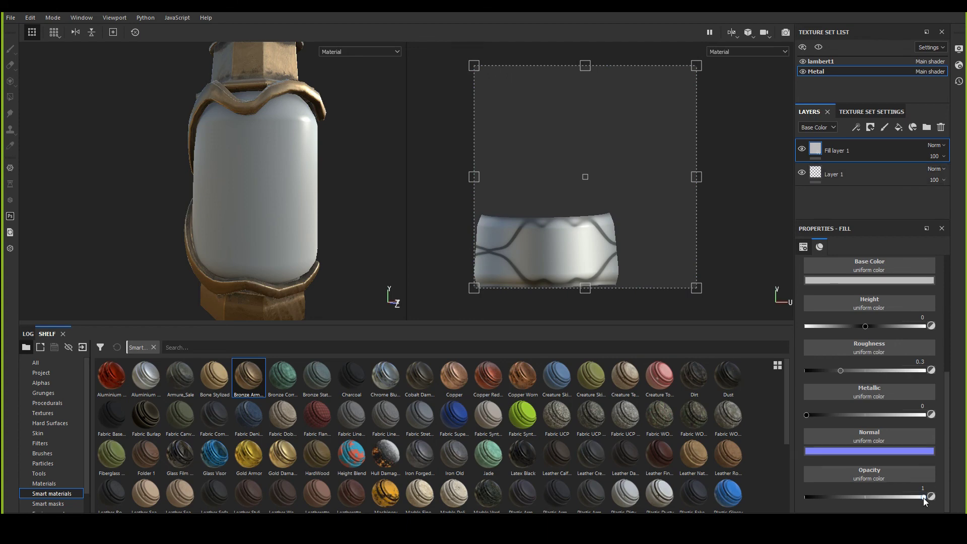
mouse_move(923, 498)
mouse_down()
mouse_move(851, 497)
mouse_move(943, 496)
mouse_move(821, 485)
mouse_up()
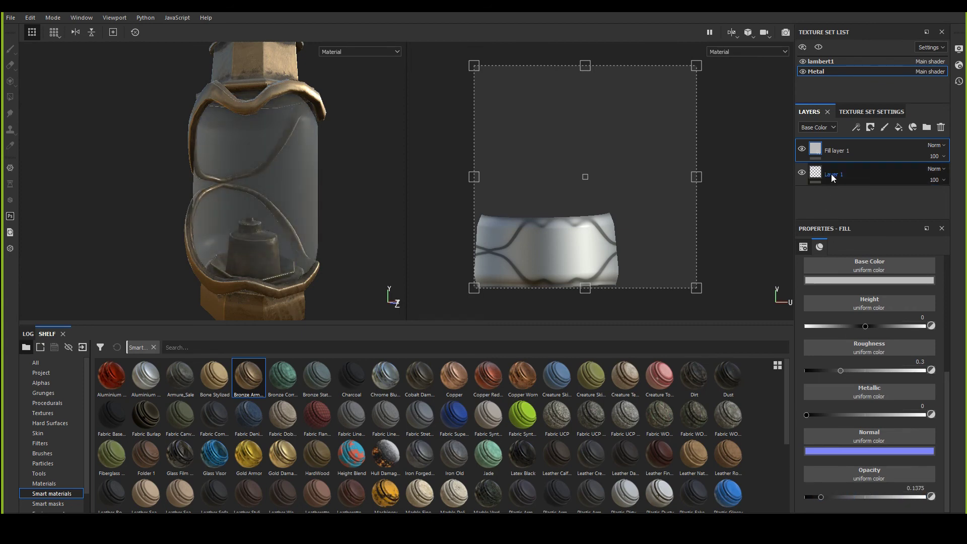
drag(824, 497, 829, 499)
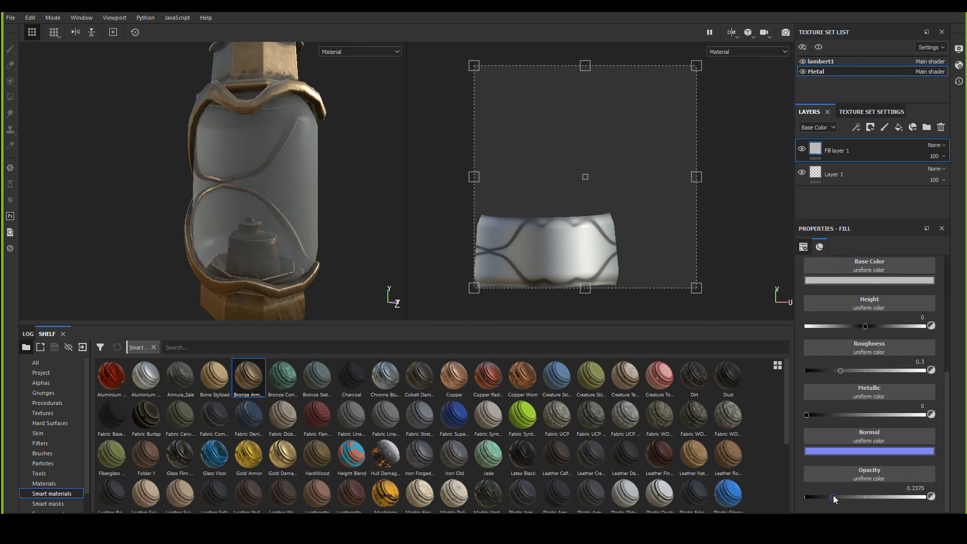
Step: Move Layer 1 above the fill layer and restrict its paint material to the opacity channel
drag(831, 183, 840, 143)
scroll(875, 439, up, 5)
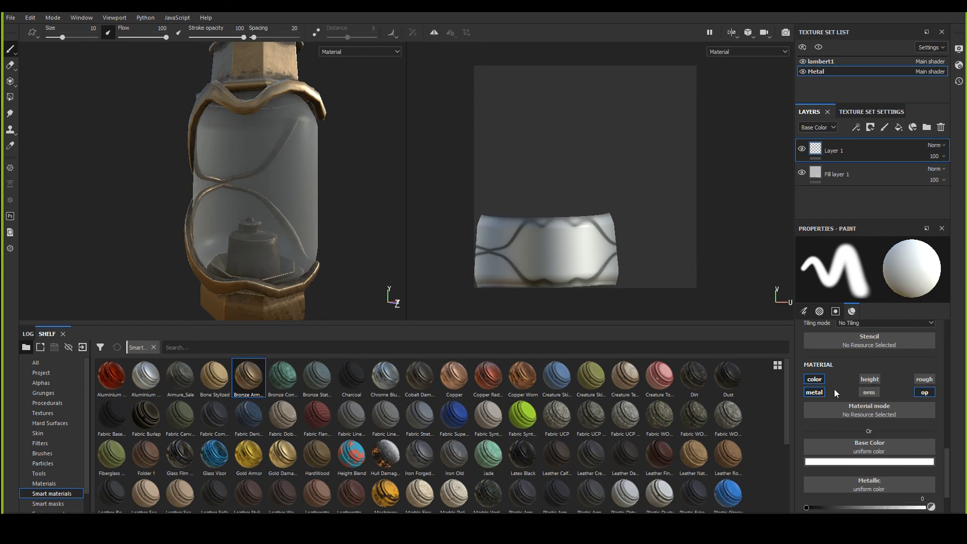
click(814, 380)
Step: Select the Dirt 1 brush for painting opacity on the lantern's glass
mouse_move(252, 156)
alt+mouse_down()
mouse_move(280, 216)
mouse_move(267, 177)
mouse_move(280, 213)
mouse_move(222, 215)
mouse_move(264, 222)
mouse_move(188, 231)
mouse_move(243, 204)
mouse_move(255, 216)
alt+mouse_up()
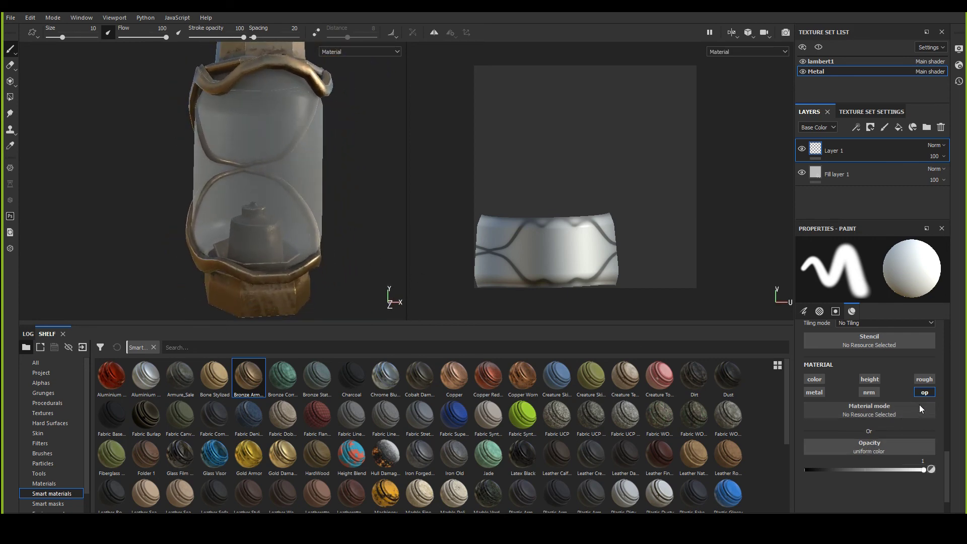
click(42, 453)
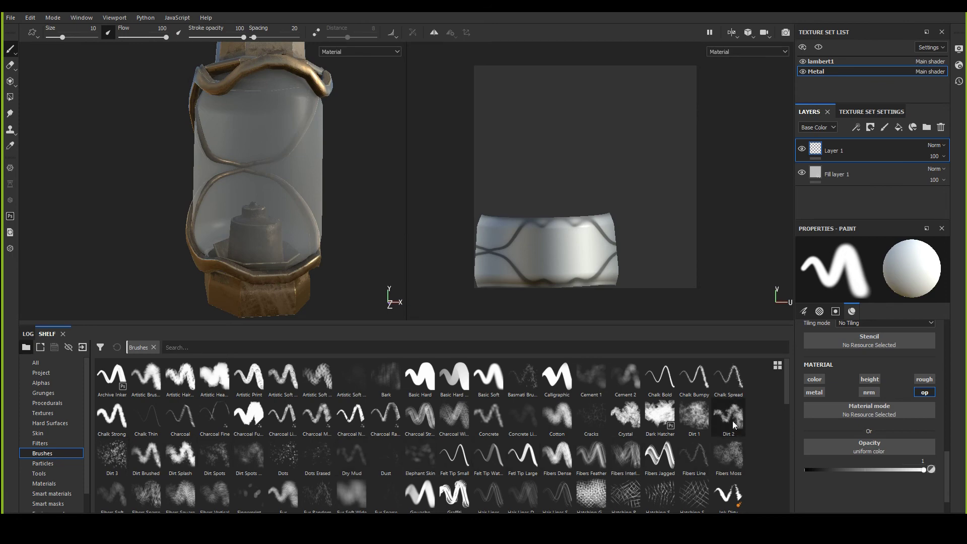
click(693, 416)
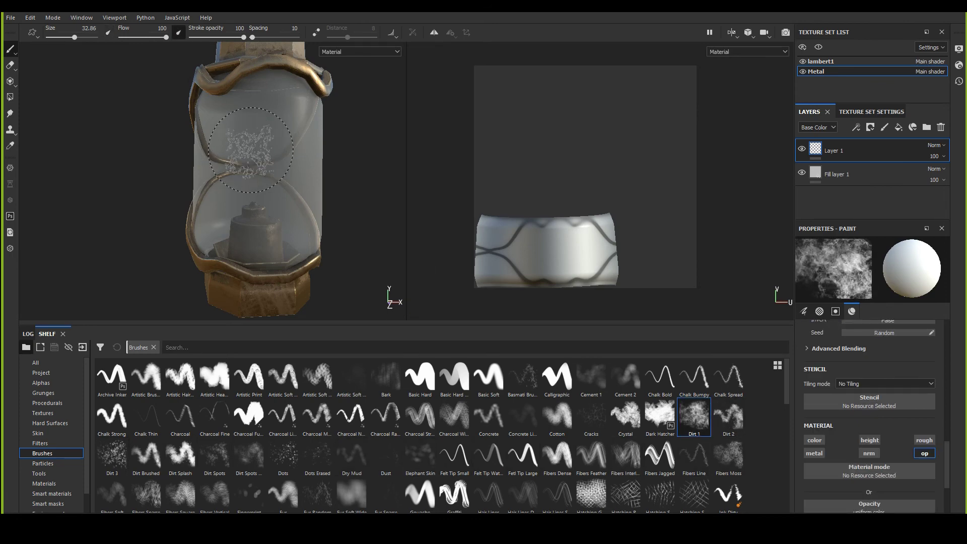
Step: Paint darker see-through Dirt 1 patches around the lantern's glass on Layer 1, with opacity 0 and brush size about 25
drag(261, 156, 259, 182)
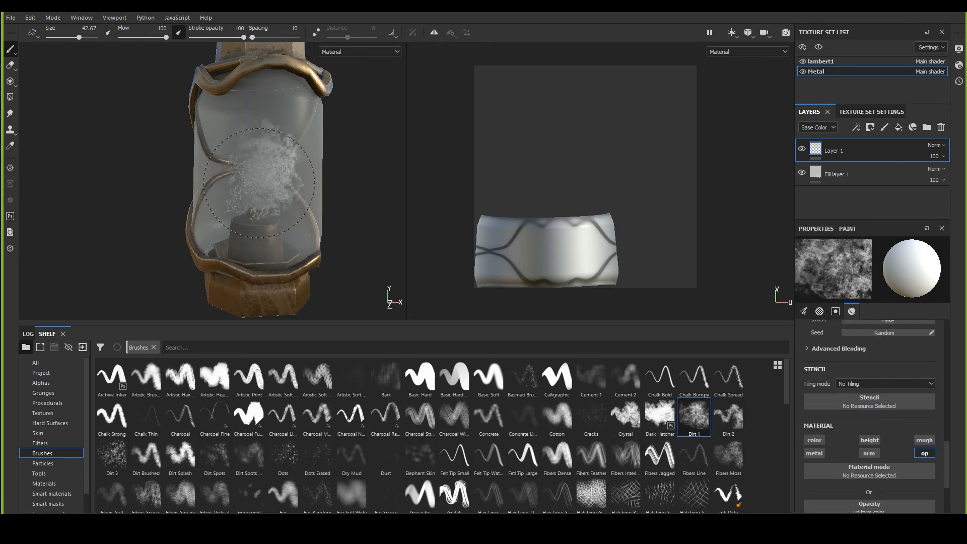
key(ctrl+z)
scroll(886, 430, down, 3)
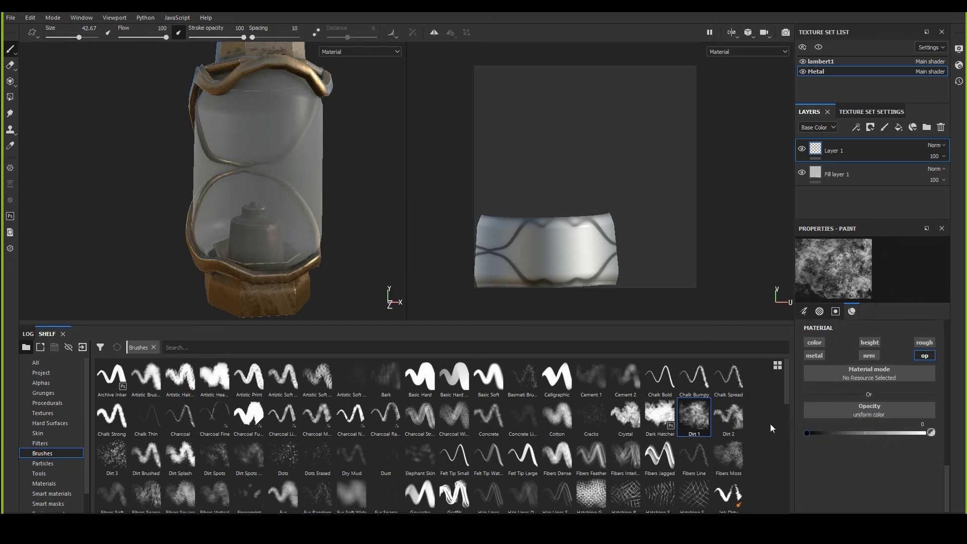
alt+right_drag(356, 190, 370, 204)
mouse_move(370, 204)
alt+mouse_down()
mouse_move(233, 225)
mouse_move(236, 211)
alt+mouse_up()
mouse_move(236, 211)
mouse_down()
mouse_move(267, 151)
mouse_move(252, 201)
mouse_move(261, 217)
mouse_move(242, 180)
mouse_move(257, 183)
mouse_move(179, 194)
mouse_up()
ctrl+right_drag(179, 194, 151, 194)
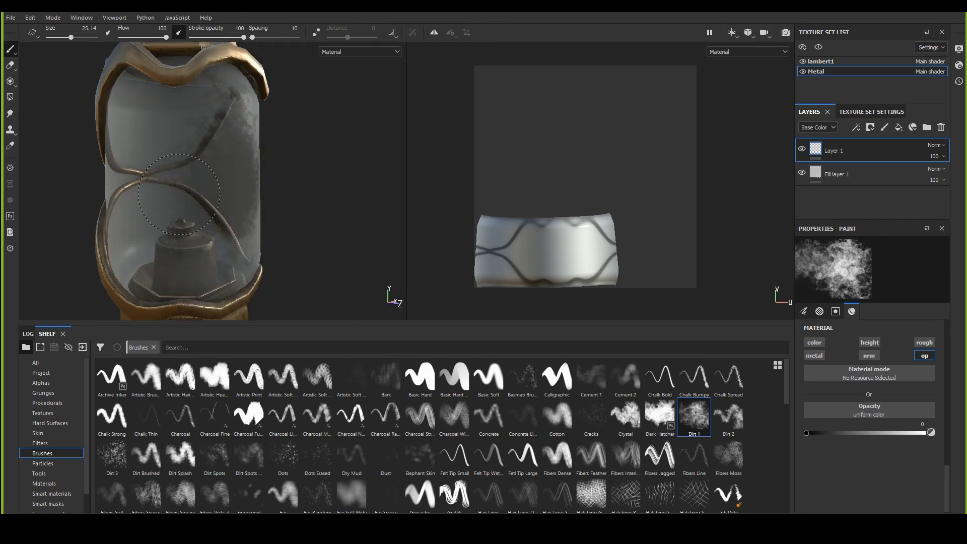
alt+drag(159, 195, 156, 173)
drag(156, 174, 139, 156)
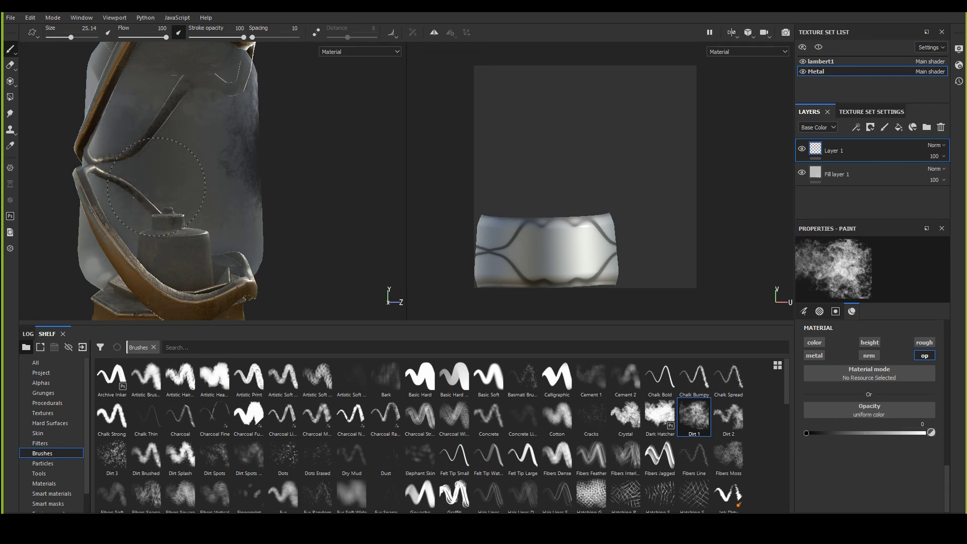
mouse_move(209, 113)
alt+mouse_down()
mouse_move(129, 183)
mouse_move(245, 179)
mouse_move(229, 176)
mouse_move(230, 192)
alt+mouse_up()
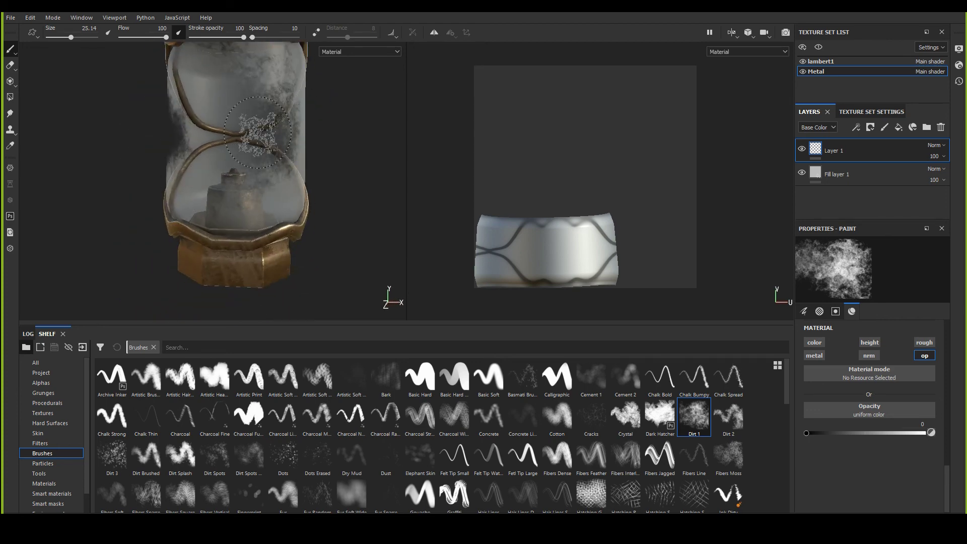
mouse_move(257, 132)
alt+mouse_down()
mouse_move(152, 211)
mouse_move(233, 172)
mouse_move(190, 211)
alt+mouse_up()
mouse_move(328, 151)
mouse_down()
mouse_move(323, 201)
mouse_move(302, 237)
mouse_move(259, 209)
mouse_up()
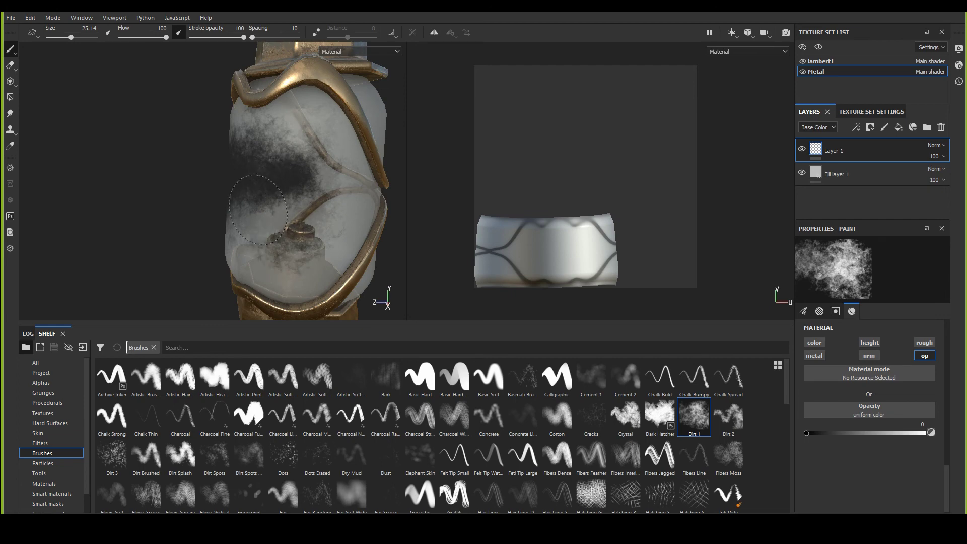
Step: Raise the brush material's opacity to 0.975 and paint dense dirt on the upper glass, with brush size about 14
mouse_move(284, 165)
alt+mouse_down()
mouse_move(418, 267)
mouse_move(453, 275)
alt+mouse_up()
drag(882, 435, 924, 434)
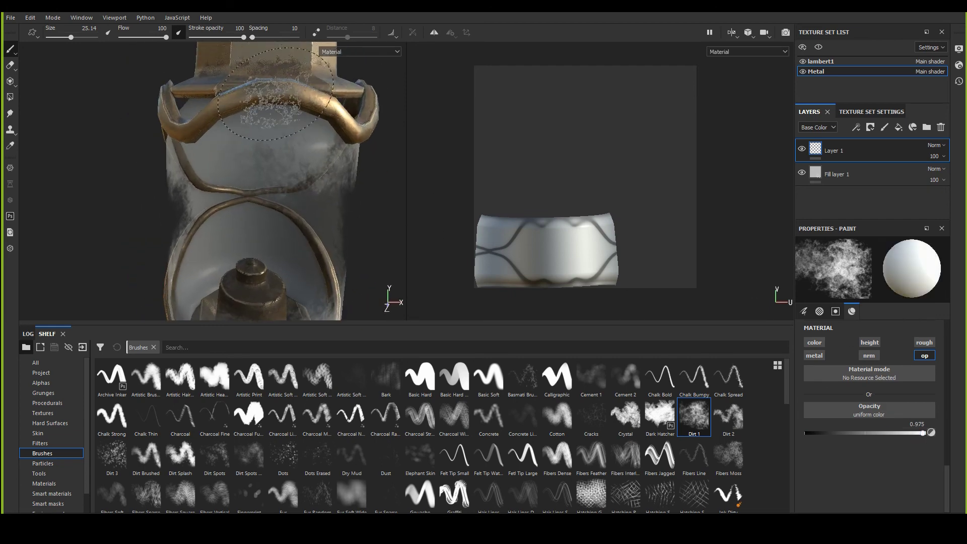
alt+middle_drag(276, 94, 276, 133)
alt+right_drag(276, 133, 308, 151)
drag(307, 207, 313, 222)
ctrl+right_drag(312, 216, 287, 216)
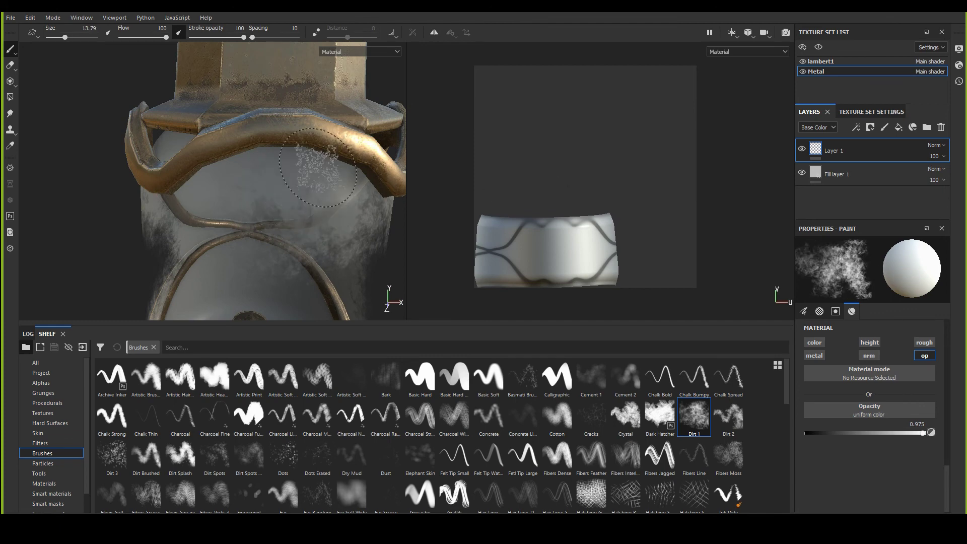
Step: Isolate the glass by hiding the lambert1 texture set, examine its dirt from all sides, and show lambert1 again
alt+drag(224, 184, 561, 179)
click(803, 61)
alt+drag(302, 166, 302, 222)
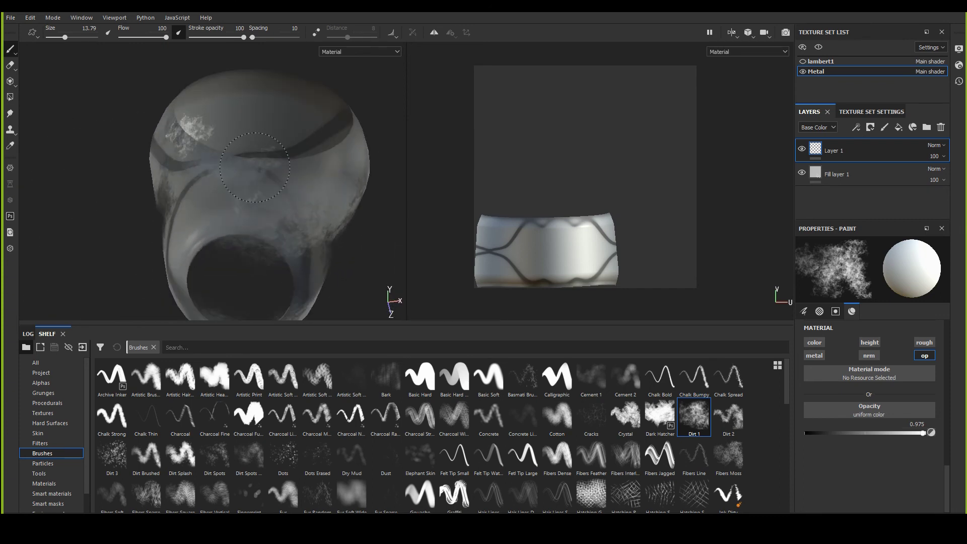
alt+drag(340, 151, 225, 188)
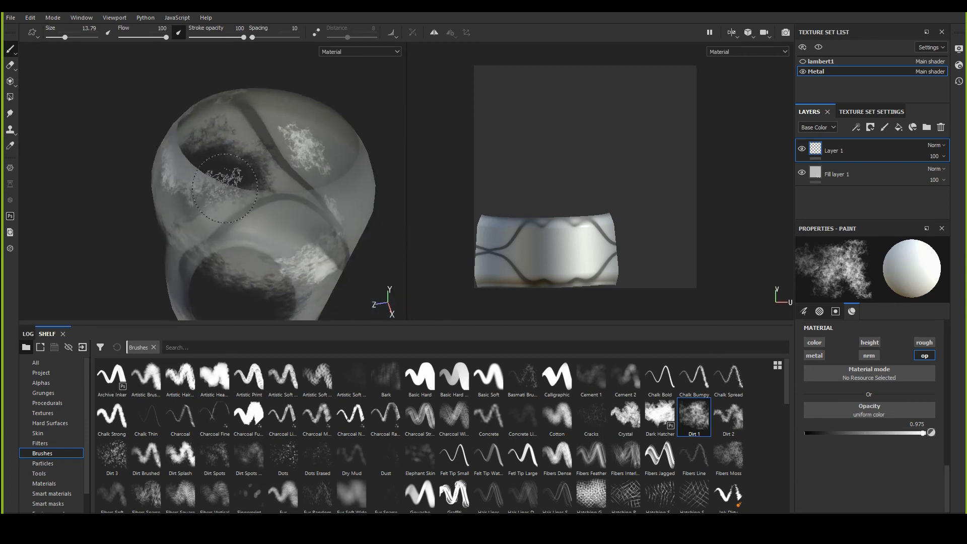
mouse_move(360, 153)
alt+mouse_down()
mouse_move(262, 212)
mouse_move(202, 185)
mouse_move(304, 201)
mouse_move(236, 207)
mouse_move(243, 180)
mouse_move(102, 219)
mouse_move(383, 167)
mouse_move(145, 186)
mouse_move(292, 182)
mouse_move(227, 173)
mouse_move(248, 189)
mouse_move(190, 137)
alt+mouse_up()
alt+drag(141, 200, 338, 196)
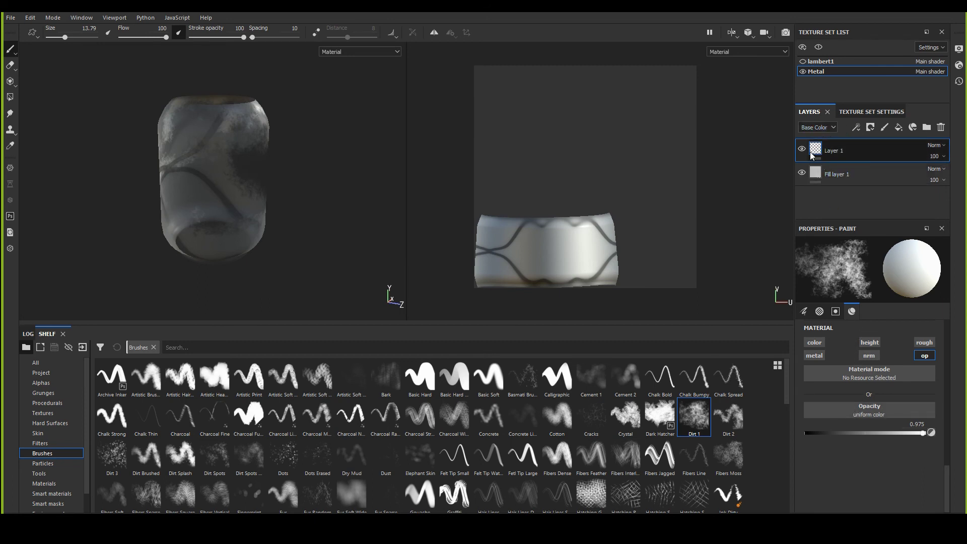
click(803, 61)
alt+drag(227, 173, 293, 157)
Step: Add an Emissive channel to the Metal texture set
click(873, 111)
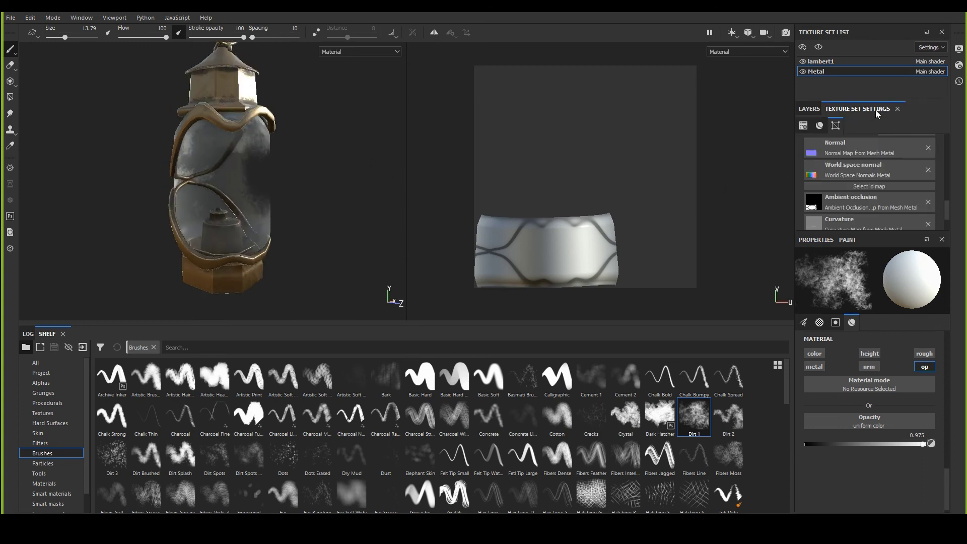
scroll(855, 194, down, 3)
scroll(856, 198, up, 5)
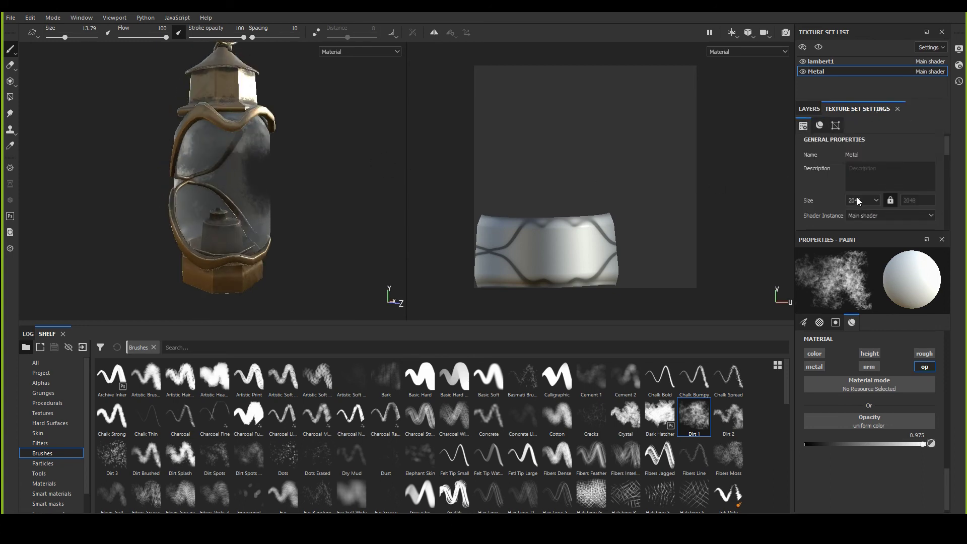
scroll(856, 197, up, 2)
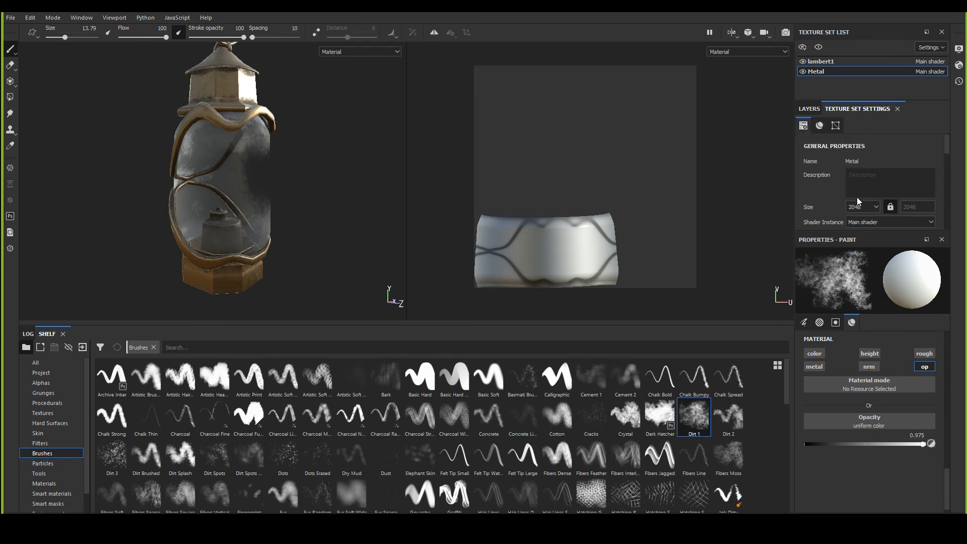
scroll(857, 197, down, 2)
click(928, 170)
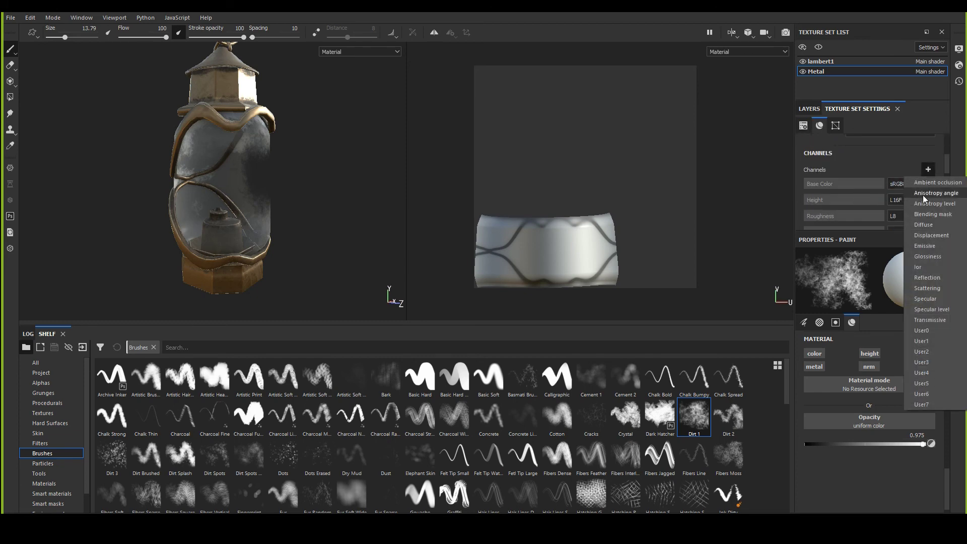
click(924, 247)
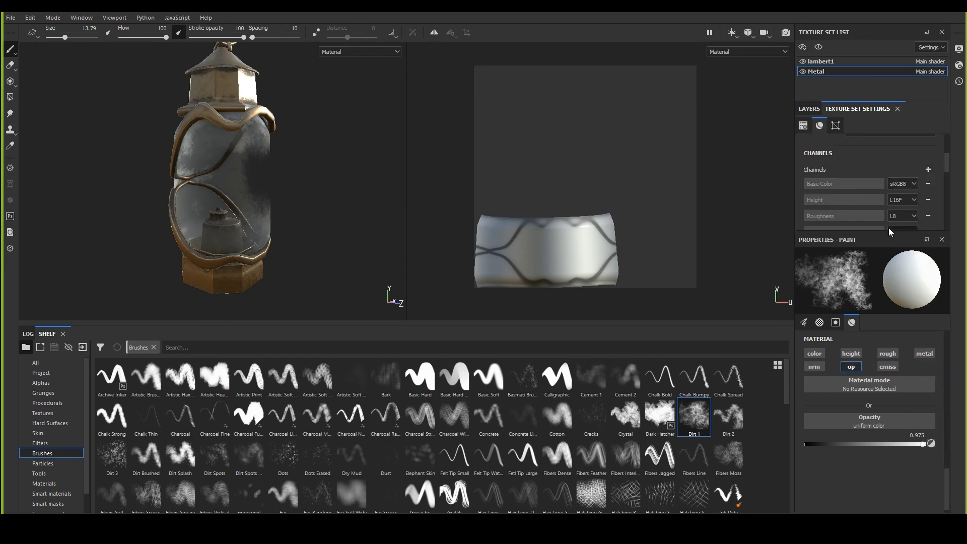
scroll(851, 201, down, 3)
scroll(849, 201, up, 4)
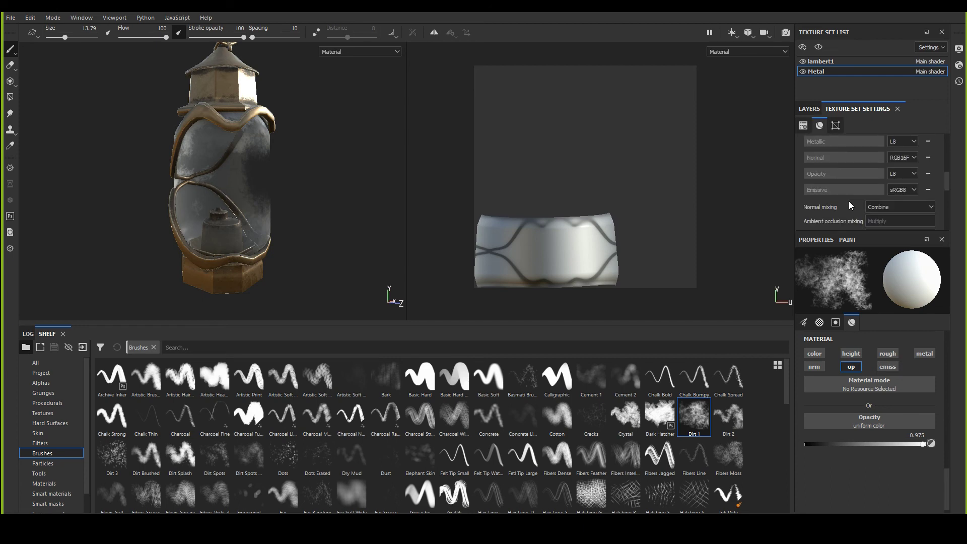
Step: Enable the emissive channel in Layer 1's paint material and set its colour to yellow, about RGB 1, 0.826, 0
click(887, 366)
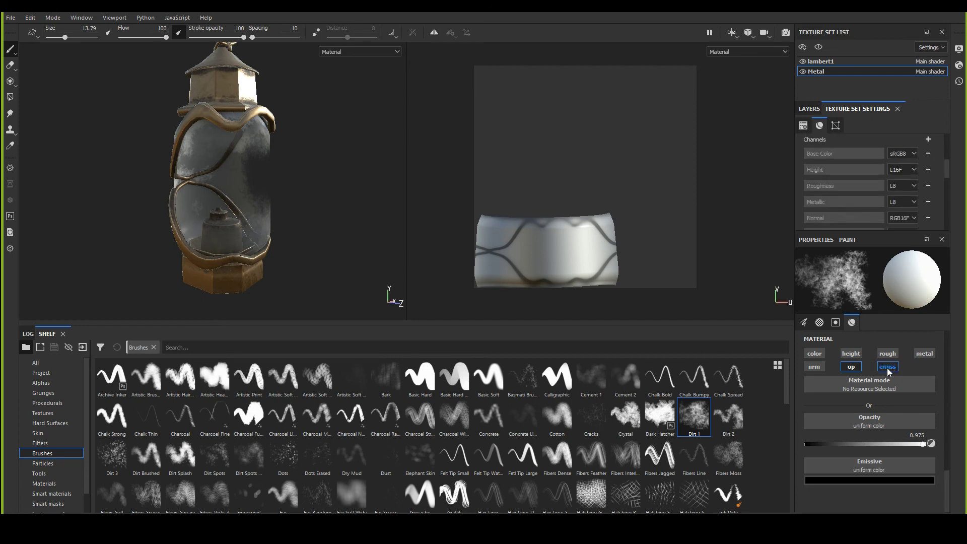
click(832, 480)
click(849, 393)
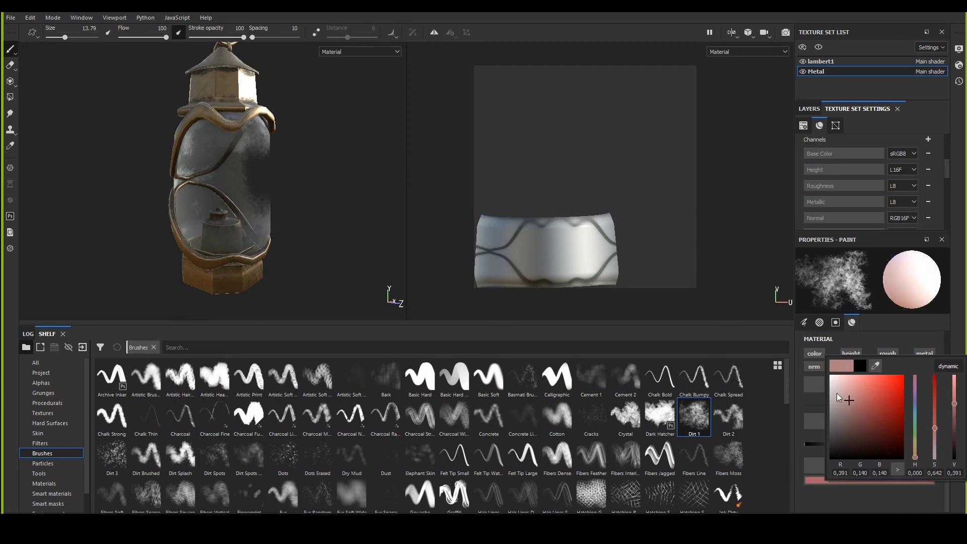
mouse_move(934, 453)
mouse_down()
mouse_move(935, 410)
mouse_move(935, 434)
mouse_move(932, 419)
mouse_move(915, 430)
mouse_move(915, 451)
mouse_up()
drag(866, 387, 903, 375)
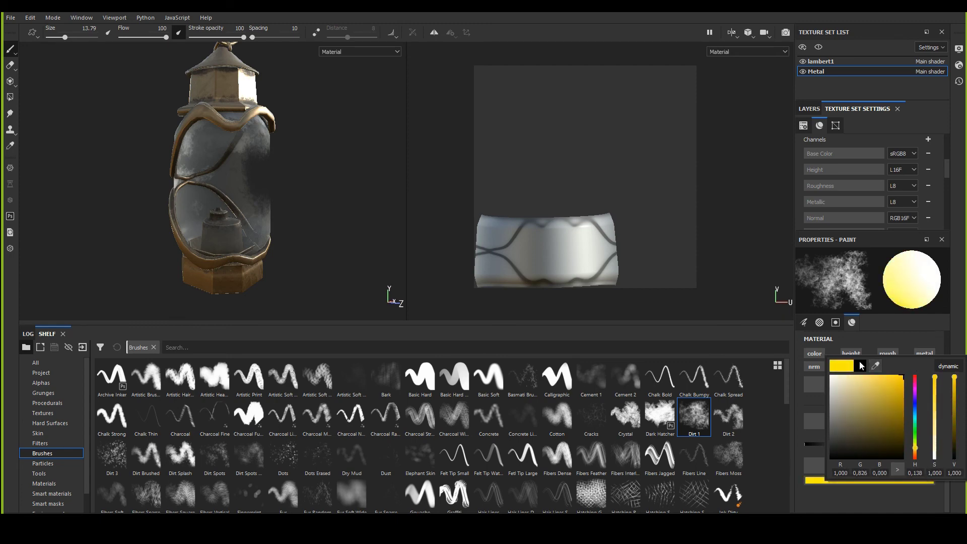
mouse_move(343, 242)
alt+mouse_down()
mouse_move(367, 227)
mouse_move(524, 261)
mouse_move(601, 300)
alt+mouse_up()
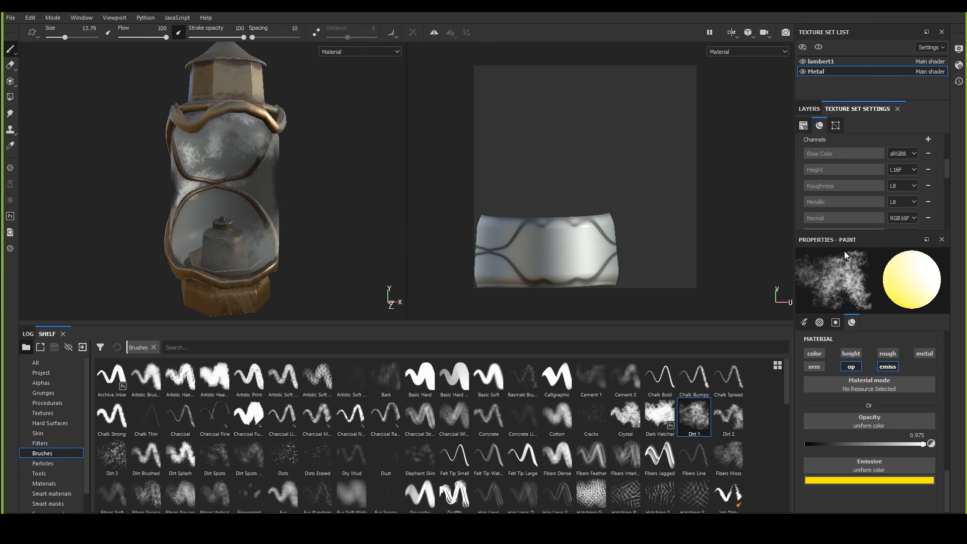
Step: Add a fill layer above Layer 1 in the Metal texture set and restrict its material to the emissive channel
click(821, 111)
alt+drag(223, 208, 363, 228)
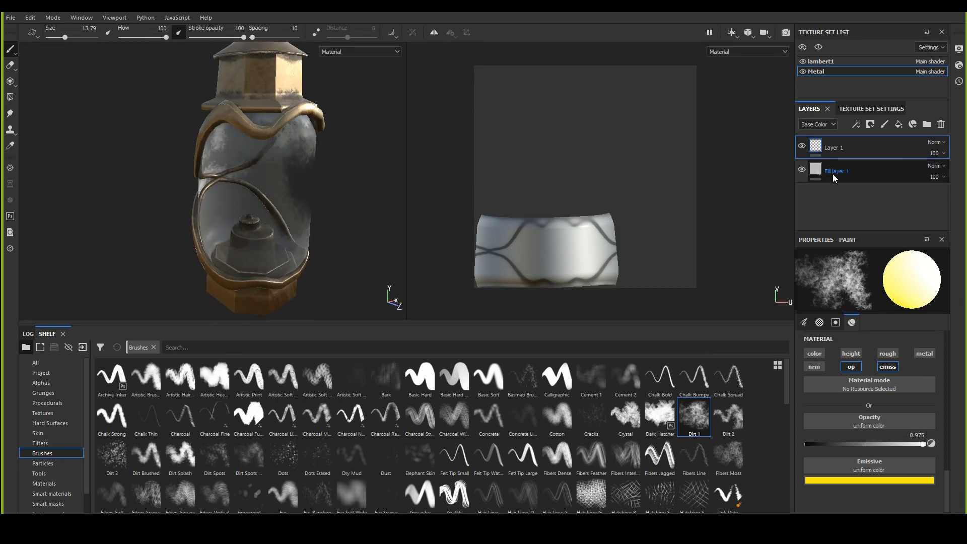
click(899, 125)
scroll(341, 216, up, 3)
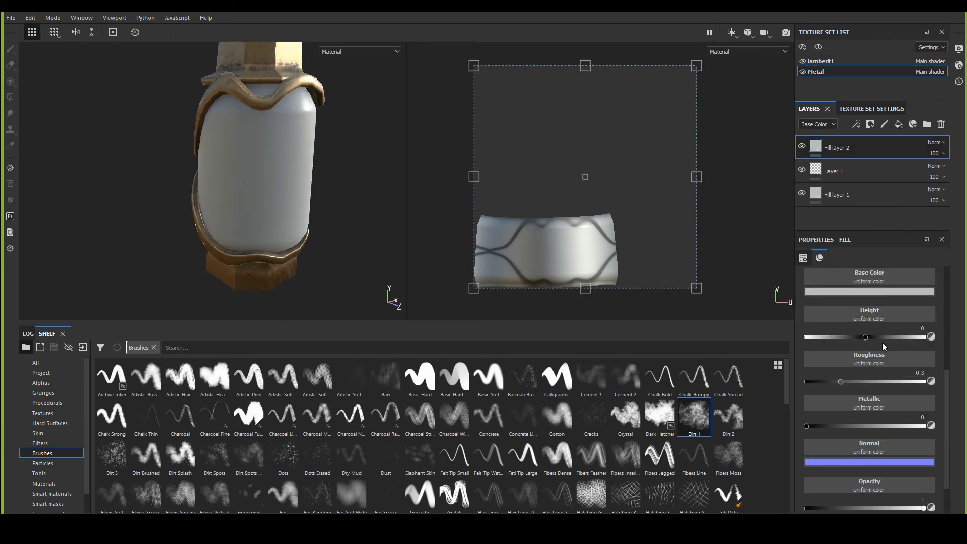
scroll(884, 345, up, 4)
click(923, 391)
click(851, 391)
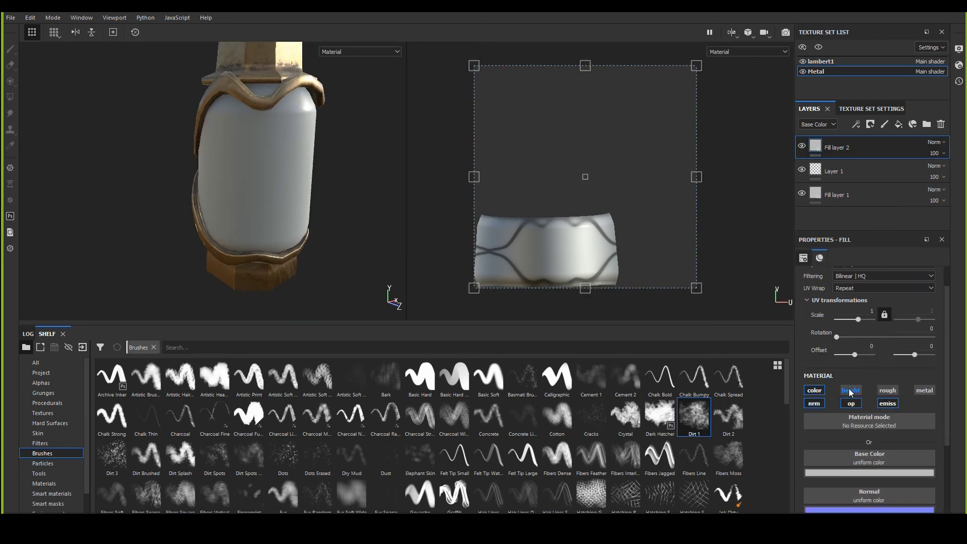
click(851, 403)
click(814, 403)
click(815, 391)
alt+right_drag(339, 218, 309, 219)
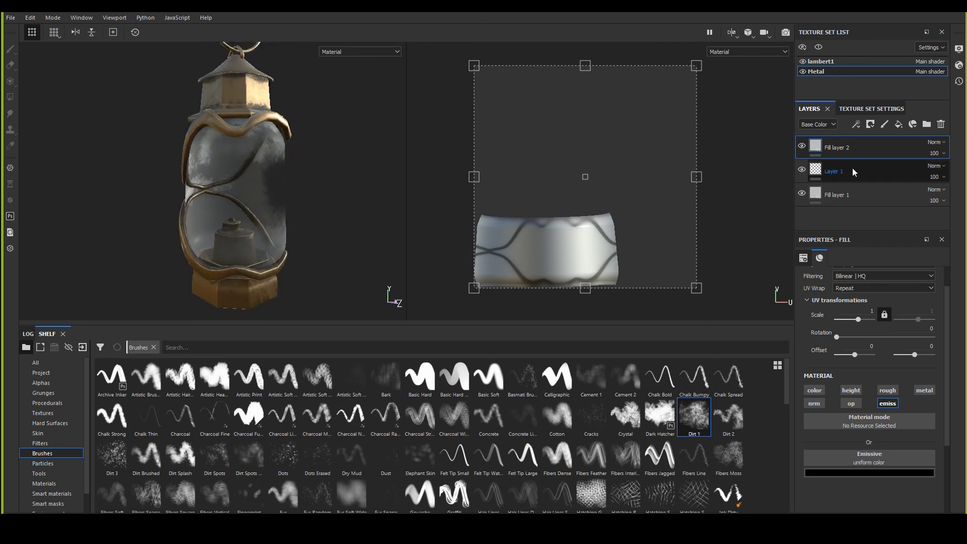
Step: Set the new fill layer's emissive colour to bright yellow, about RGB 0.933, 0.907, 0.059
click(860, 473)
drag(916, 451, 916, 438)
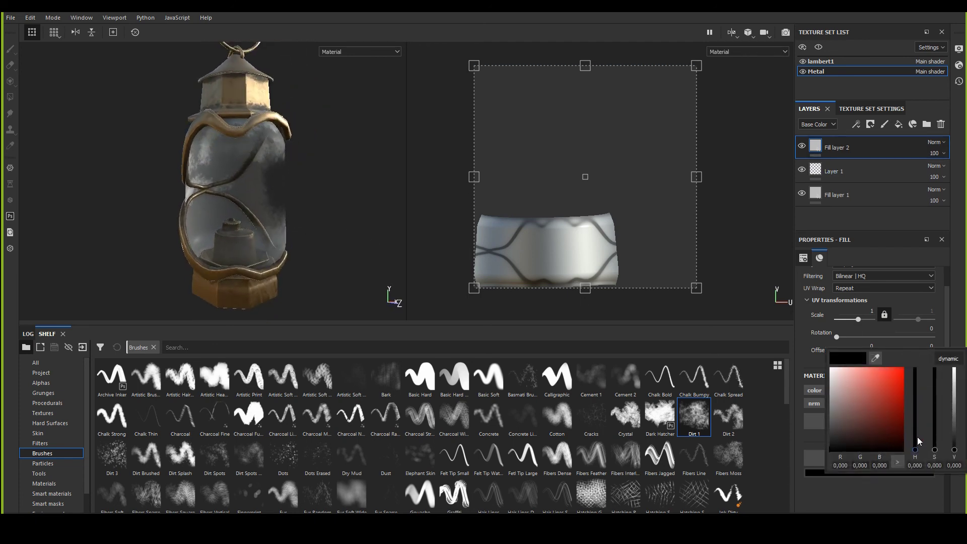
click(897, 370)
mouse_move(898, 370)
mouse_down()
mouse_move(889, 390)
mouse_move(868, 380)
mouse_move(885, 373)
mouse_up()
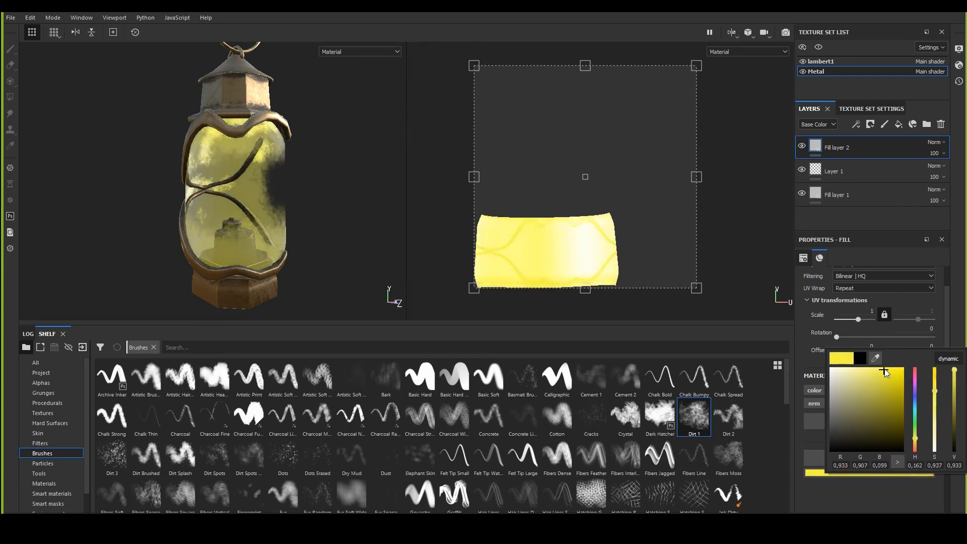
Step: Hide Fill layer 1 and the painted Layer 1, leaving only the emissive fill layer visible on the glass
click(803, 195)
click(802, 194)
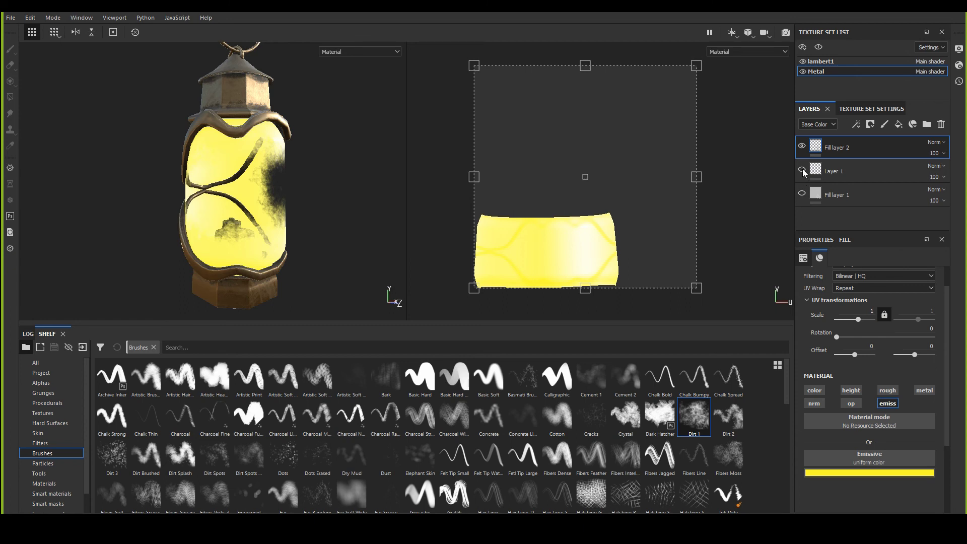
click(802, 171)
alt+drag(260, 169, 221, 155)
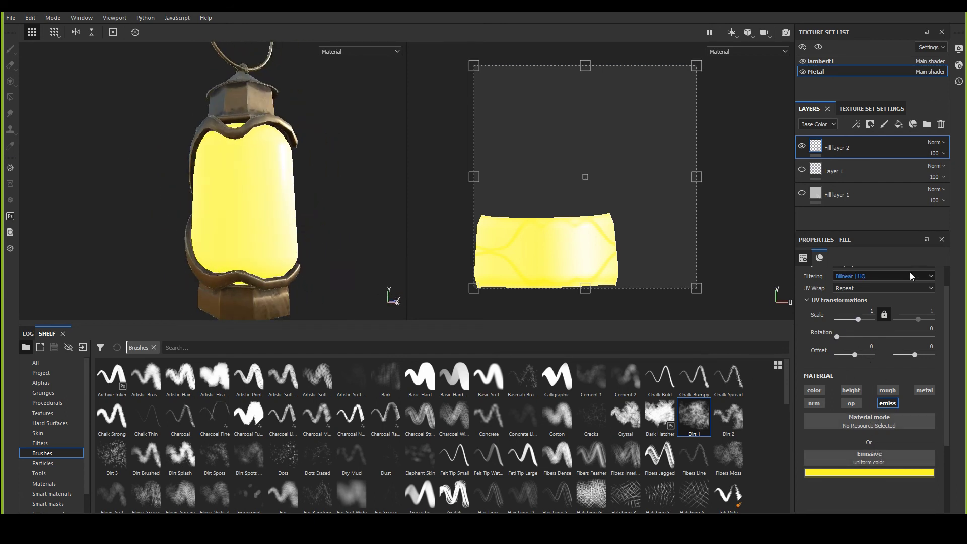
Step: Lighten the emissive fill layer's colour to a paler, less saturated yellow
scroll(876, 392, down, 2)
click(872, 412)
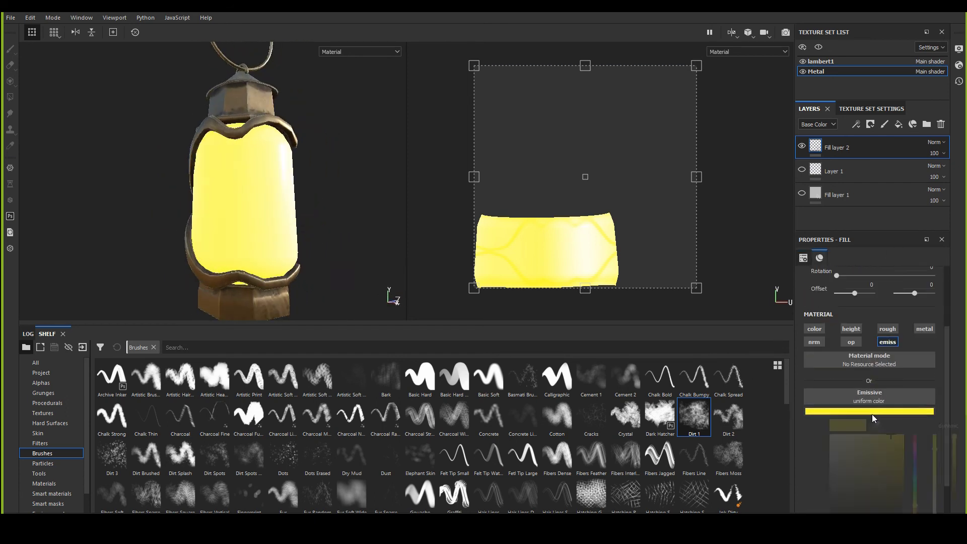
click(869, 439)
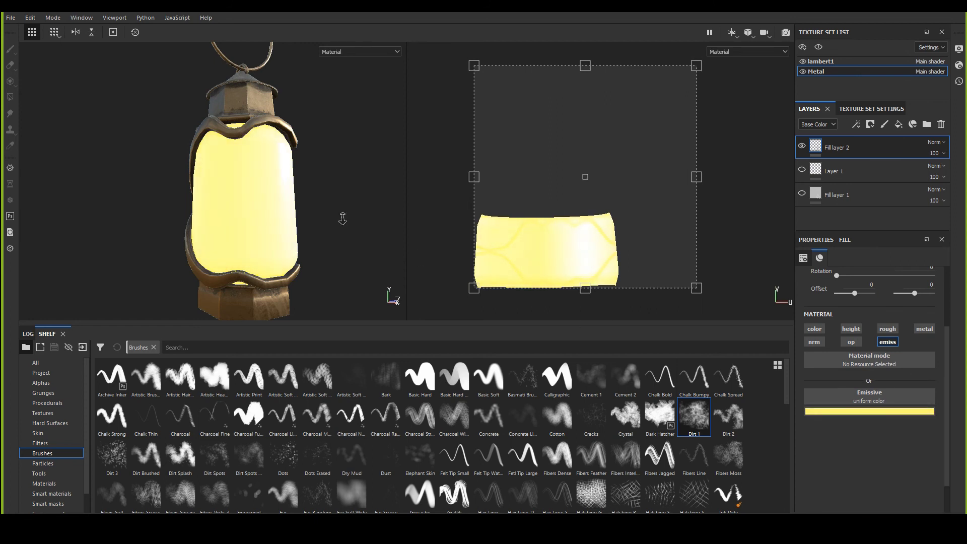
alt+drag(342, 218, 309, 177)
click(865, 109)
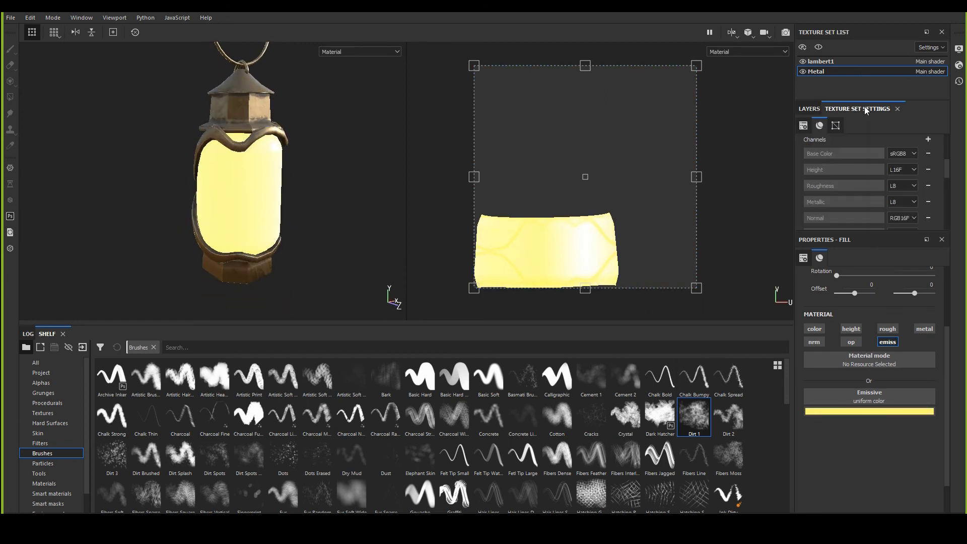
scroll(889, 182, down, 5)
click(809, 108)
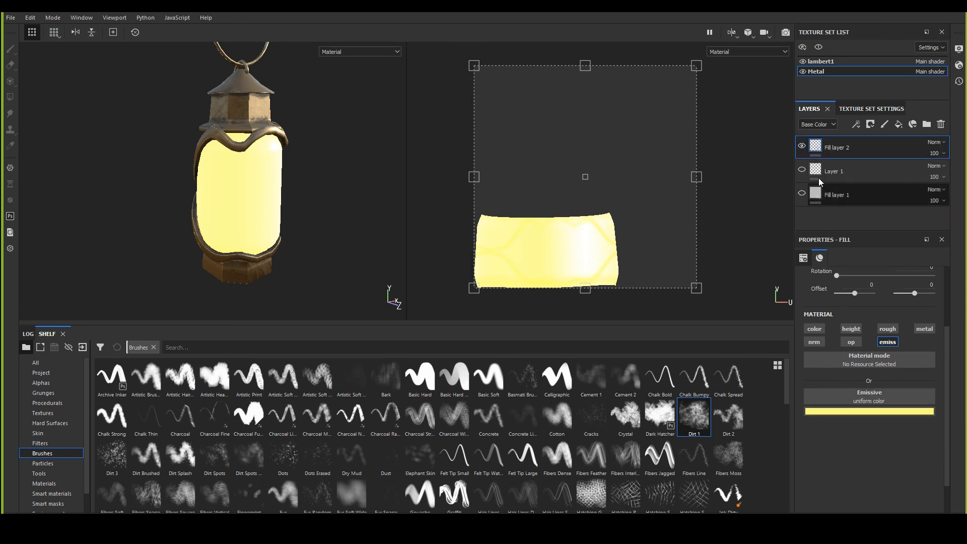
alt+drag(266, 169, 154, 159)
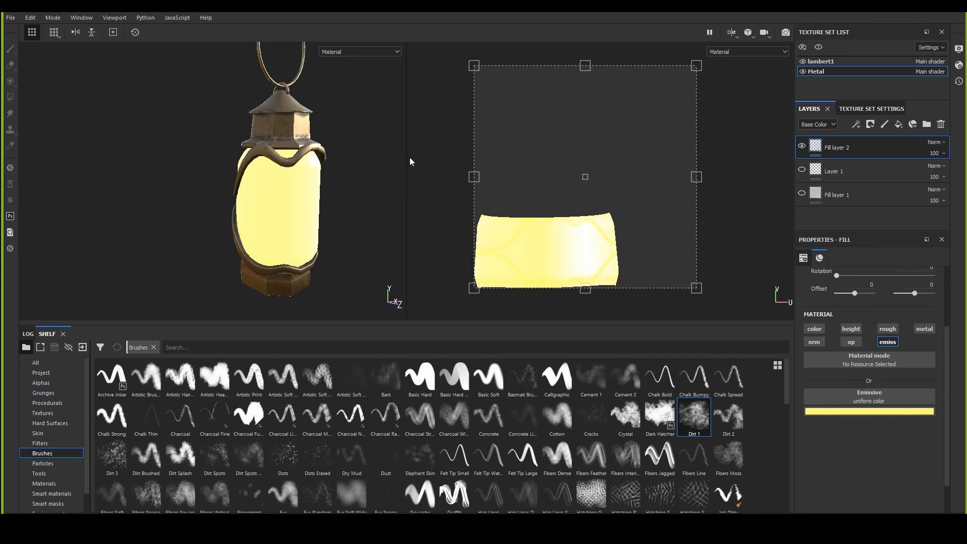
alt+drag(398, 161, 209, 218)
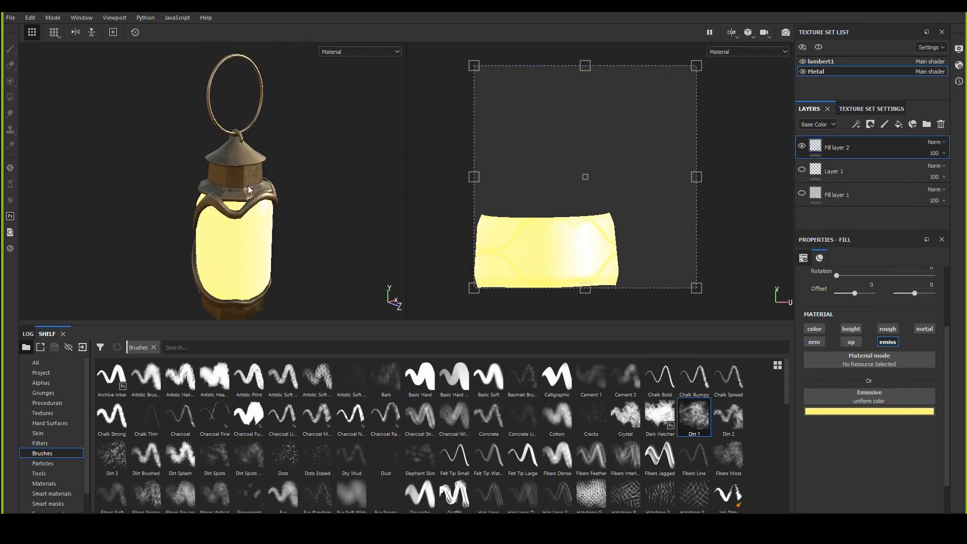
Step: Hide the emissive Fill layer 2 and show Layer 1 and Fill layer 1 again on the glass
alt+right_drag(250, 190, 260, 295)
alt+right_drag(184, 186, 207, 248)
alt+drag(207, 248, 197, 217)
alt+right_drag(295, 213, 149, 162)
alt+middle_drag(289, 231, 268, 186)
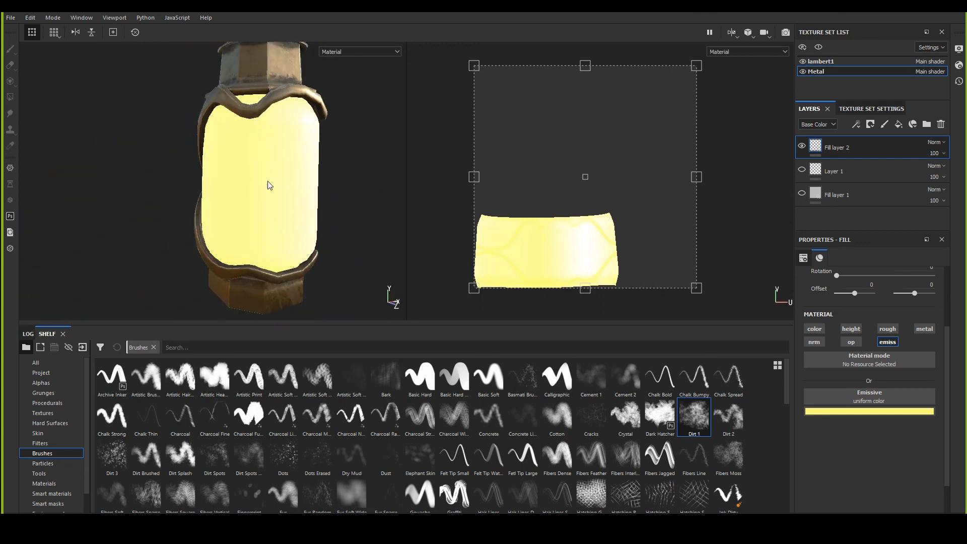
alt+drag(268, 185, 240, 186)
click(802, 146)
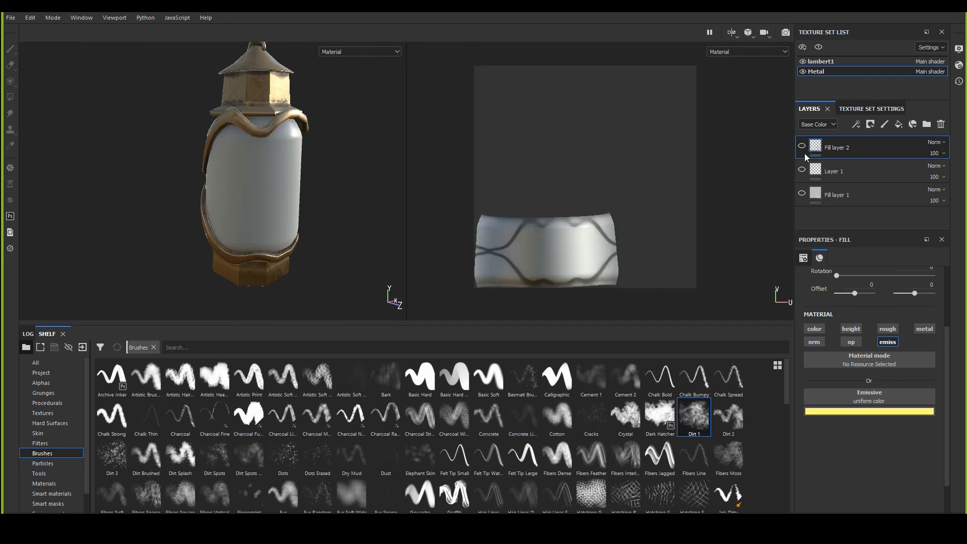
click(801, 194)
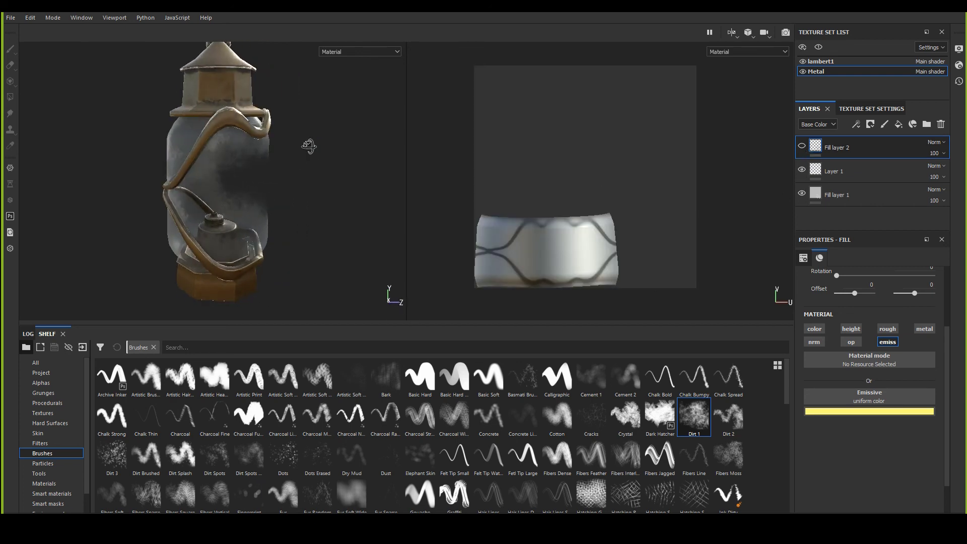
Step: Examine the lantern's metal cap, base, curved bands and transparent glass up close from several angles
alt+drag(309, 146, 205, 151)
alt+middle_drag(205, 151, 254, 203)
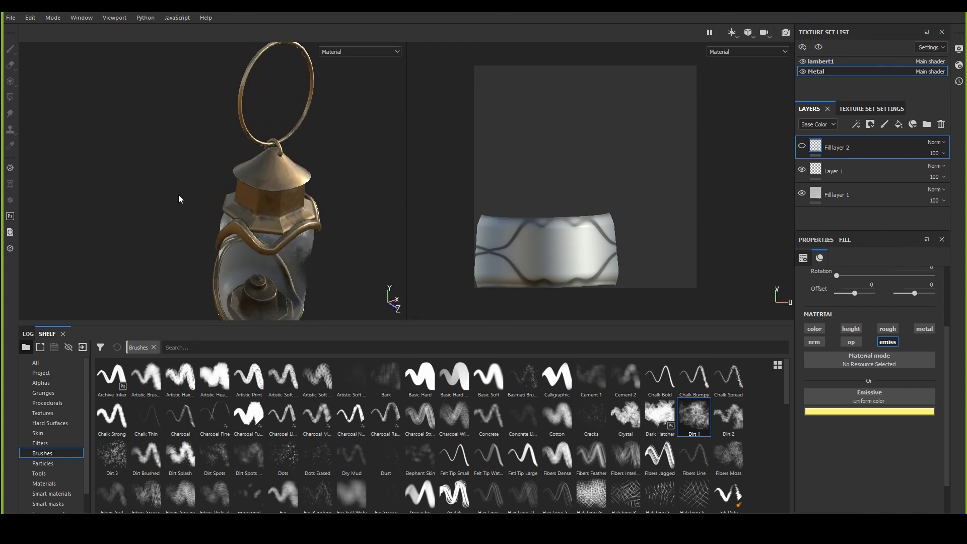
alt+right_drag(264, 230, 354, 295)
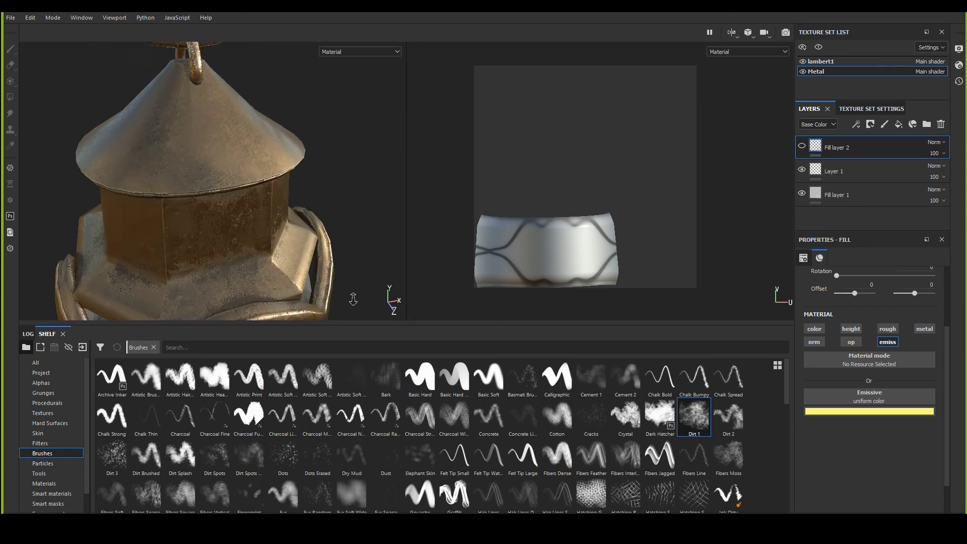
alt+middle_drag(239, 227, 280, 123)
alt+right_drag(281, 123, 189, 198)
alt+drag(189, 198, 187, 140)
alt+right_drag(187, 139, 238, 202)
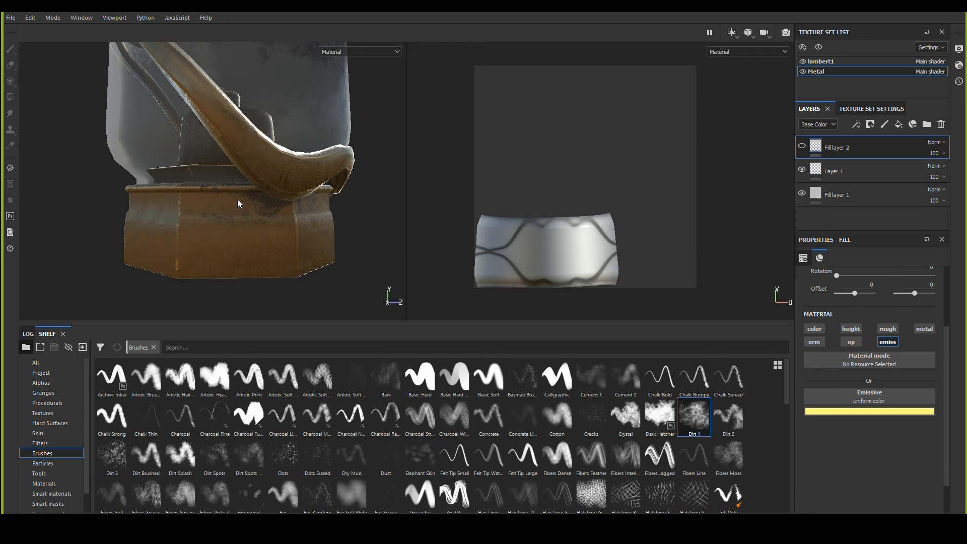
alt+drag(237, 198, 211, 244)
alt+middle_drag(217, 114, 218, 191)
alt+right_drag(218, 192, 250, 237)
alt+middle_drag(250, 237, 242, 219)
alt+right_drag(241, 219, 295, 227)
alt+drag(296, 227, 201, 167)
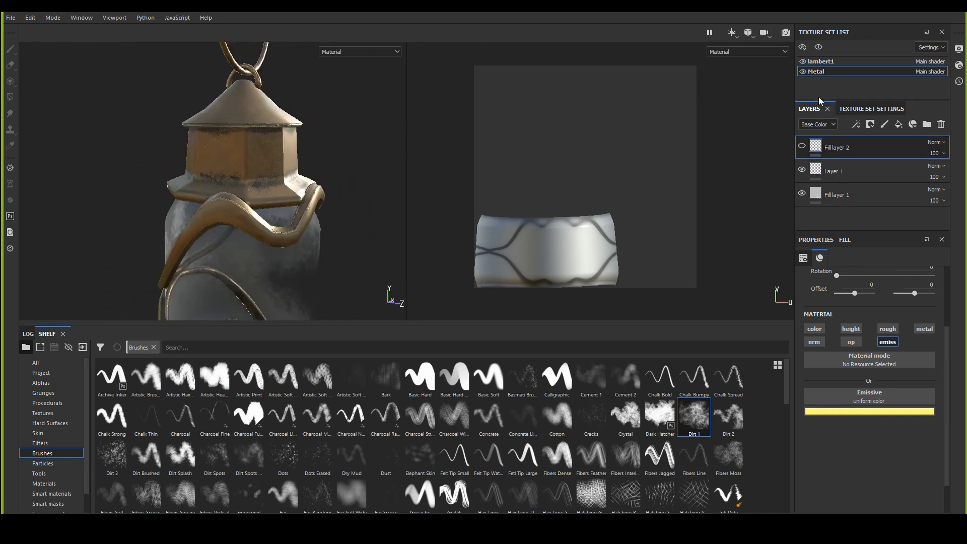
Step: Switch to the lambert1 texture set and expand the Bronze Armor group
click(826, 62)
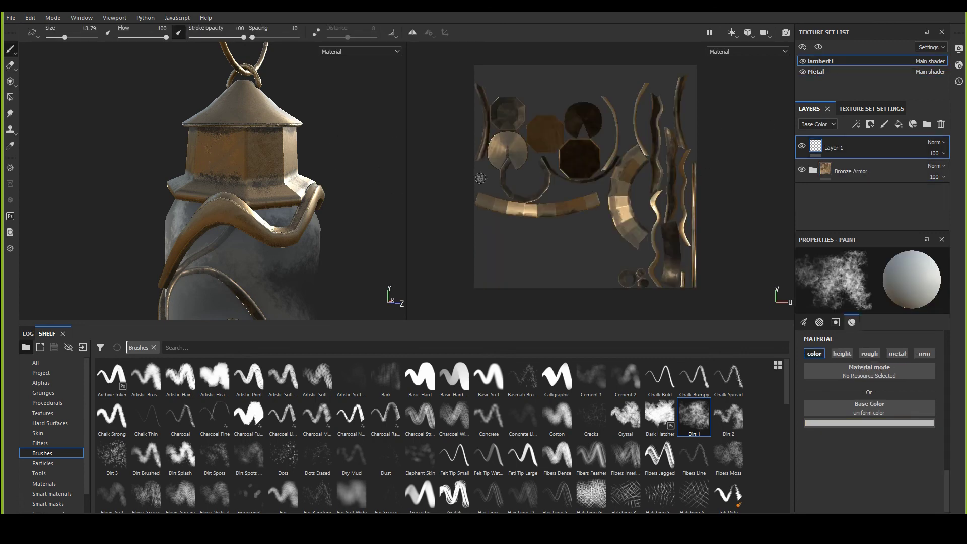
alt+right_drag(302, 201, 317, 189)
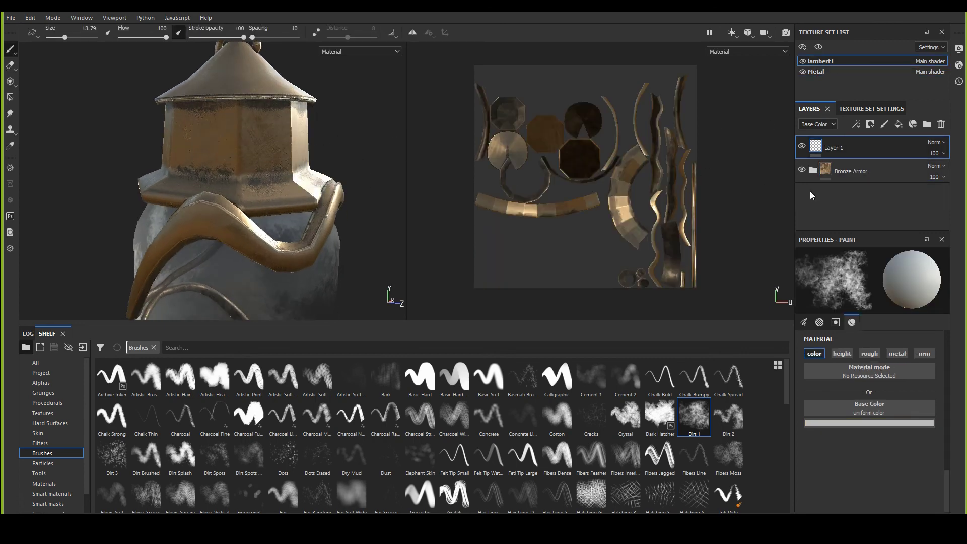
click(813, 170)
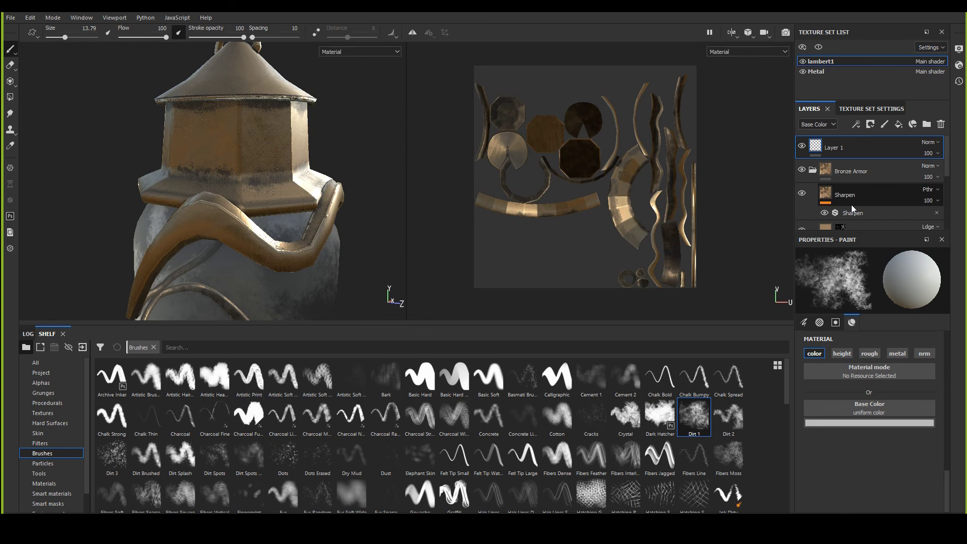
scroll(851, 204, down, 2)
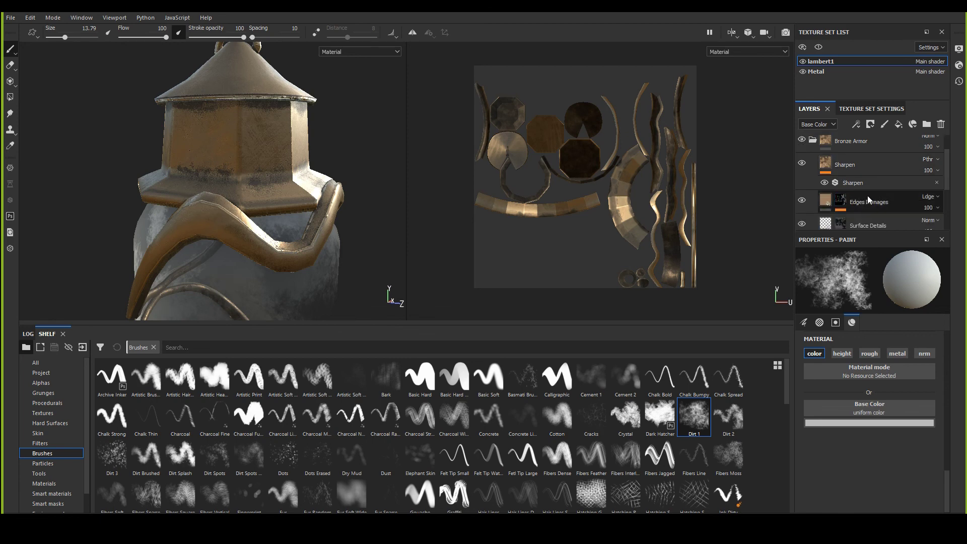
scroll(869, 201, down, 1)
scroll(869, 200, up, 2)
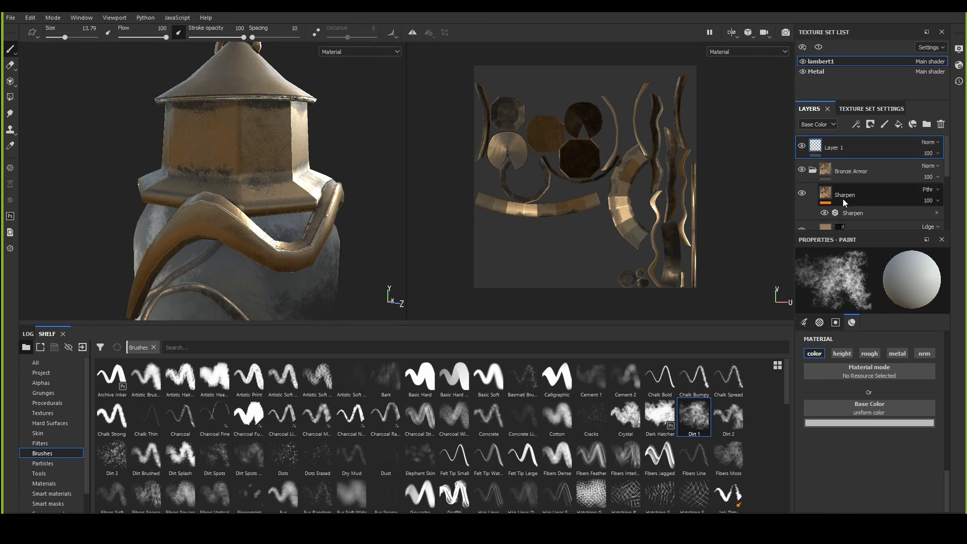
Step: Hide the Edges Damages, Surface Details and Dirt layers inside the Bronze Armor group
scroll(842, 201, down, 1)
scroll(805, 208, down, 2)
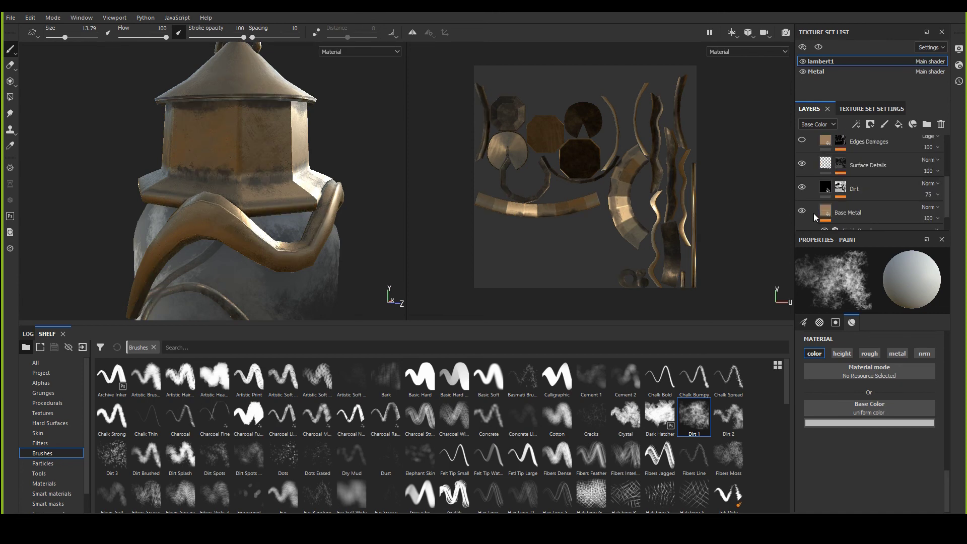
click(802, 163)
click(802, 187)
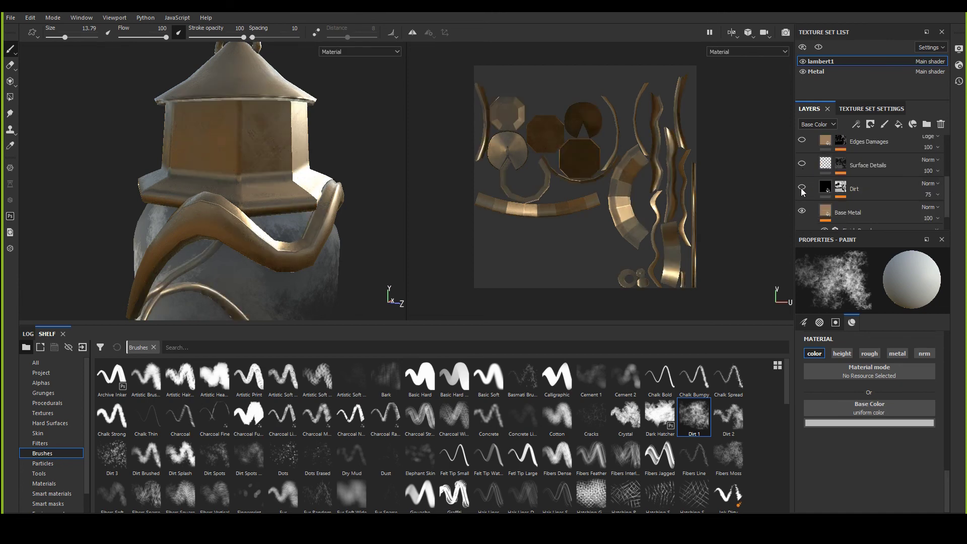
scroll(801, 210, down, 1)
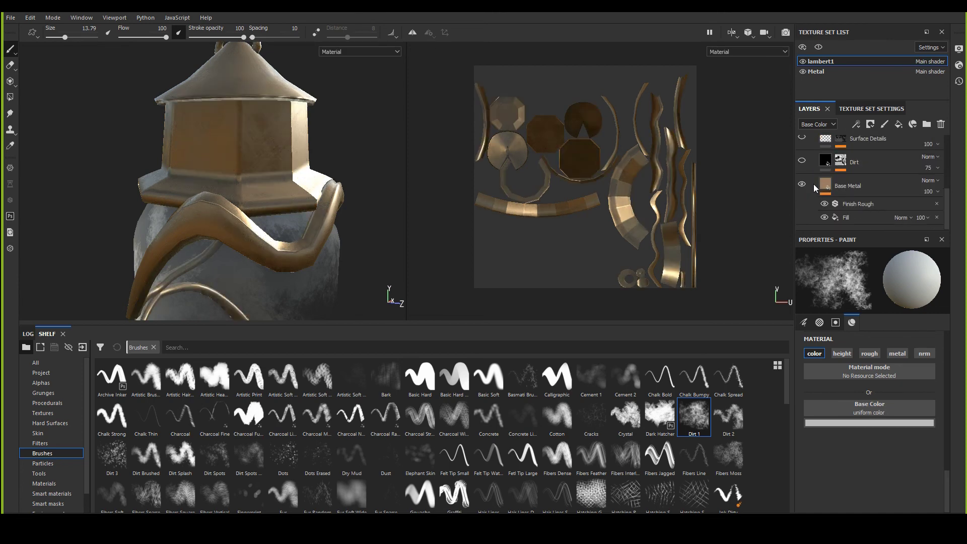
Step: Add a fill layer directly above the Base Metal layer in the Bronze Armor group
scroll(816, 188, up, 1)
click(833, 194)
click(853, 208)
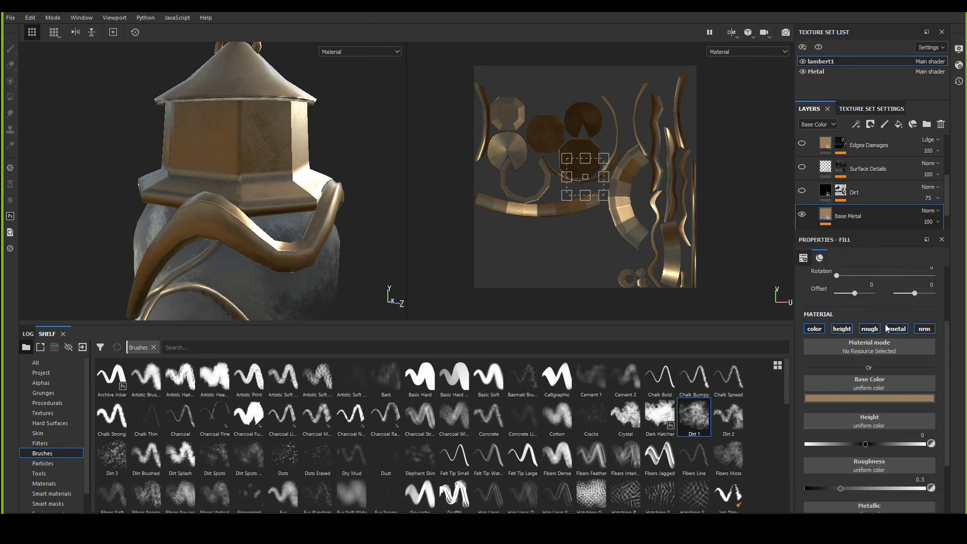
click(900, 125)
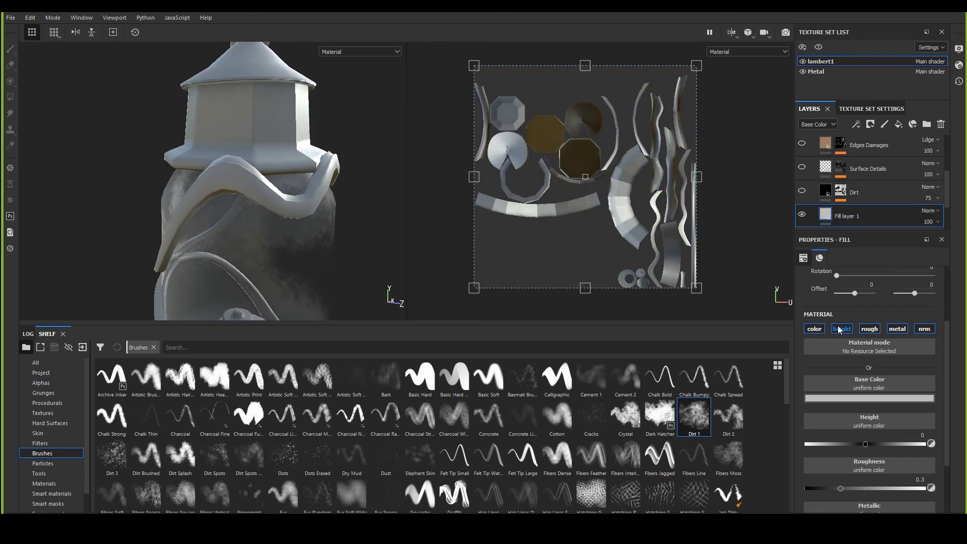
alt+drag(252, 202, 278, 211)
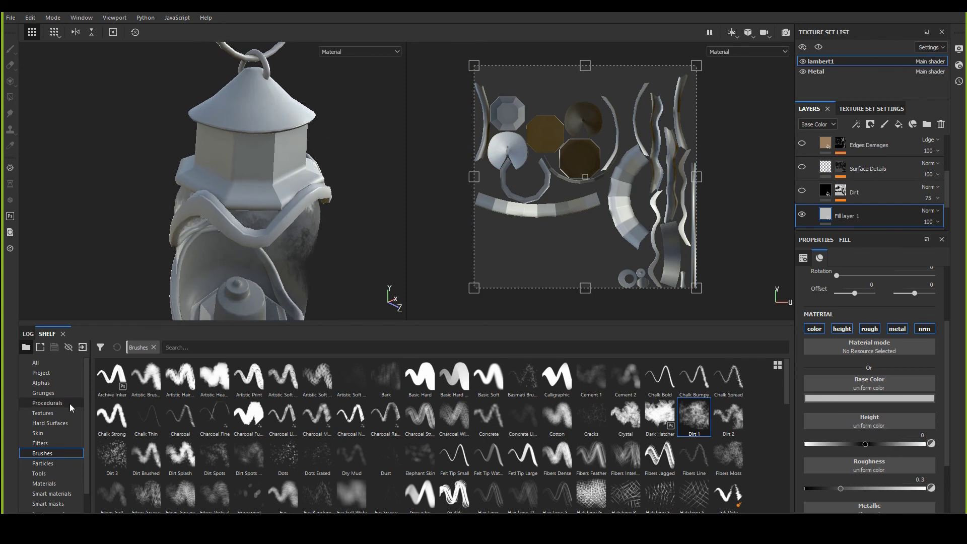
click(831, 399)
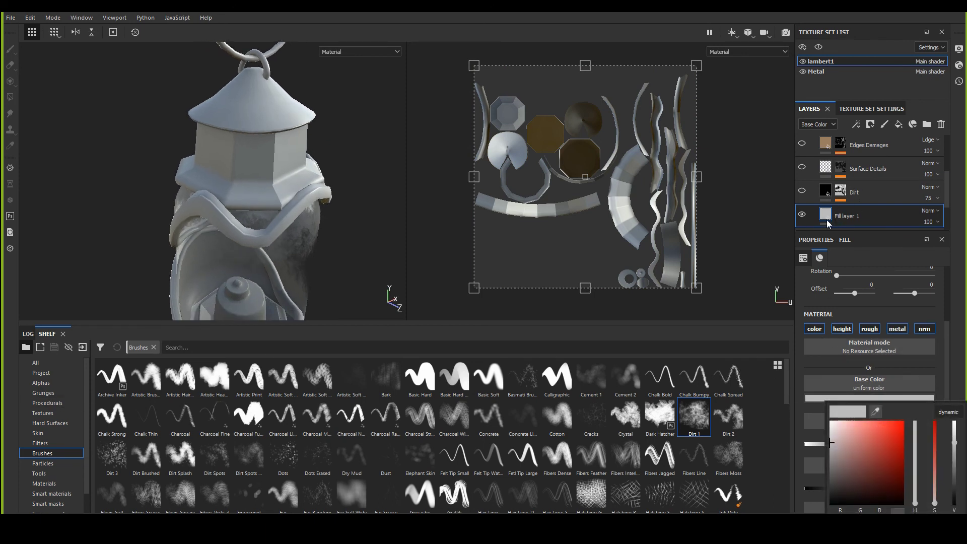
click(856, 215)
Step: Add a white mask to the new fill layer above Base Metal
scroll(856, 215, down, 1)
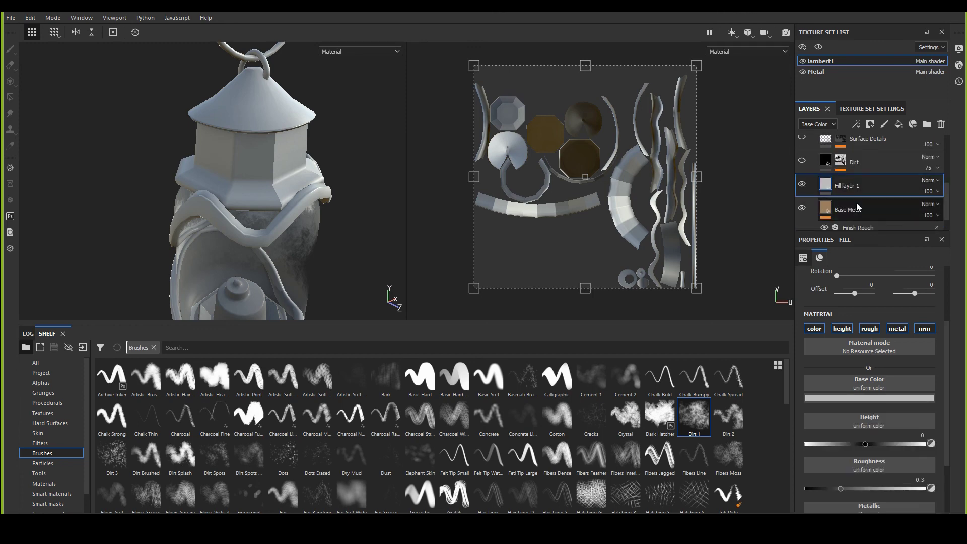
right_click(830, 188)
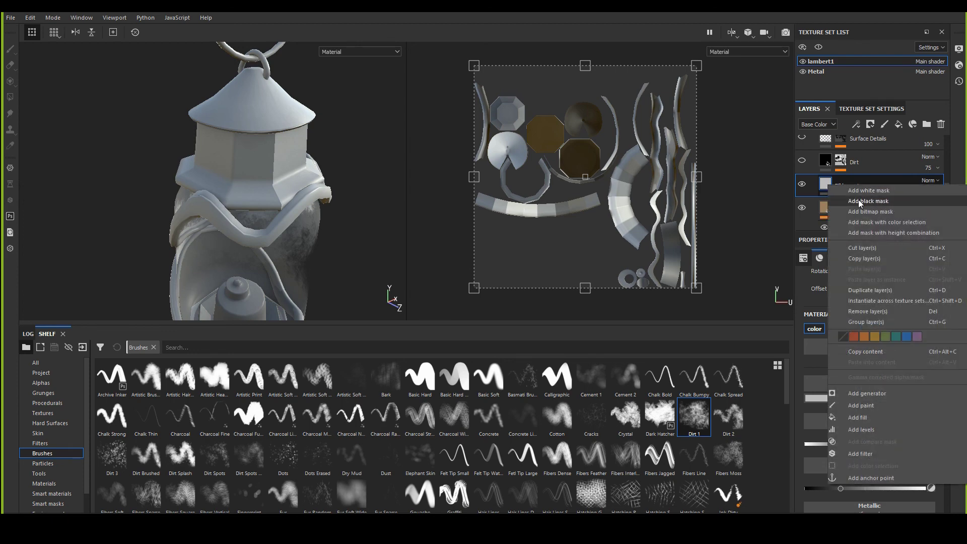
click(840, 190)
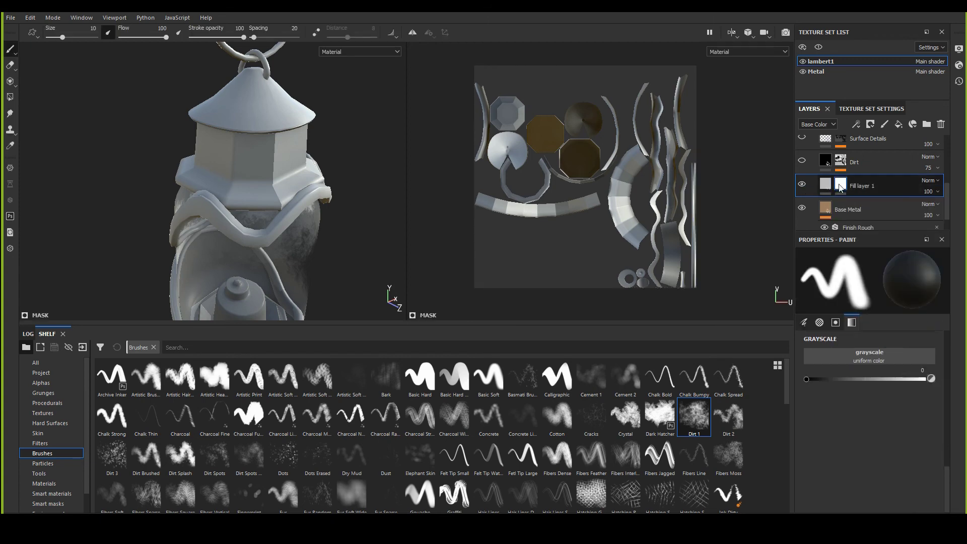
Step: Apply the Soft Dirt smart mask to the fill layer above Base Metal
alt+drag(293, 237, 275, 177)
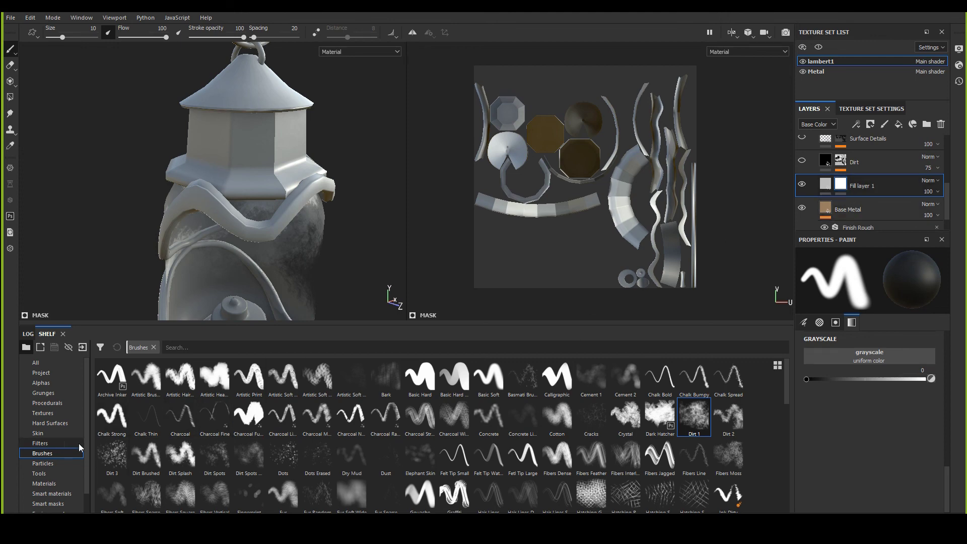
scroll(57, 492, down, 1)
click(58, 484)
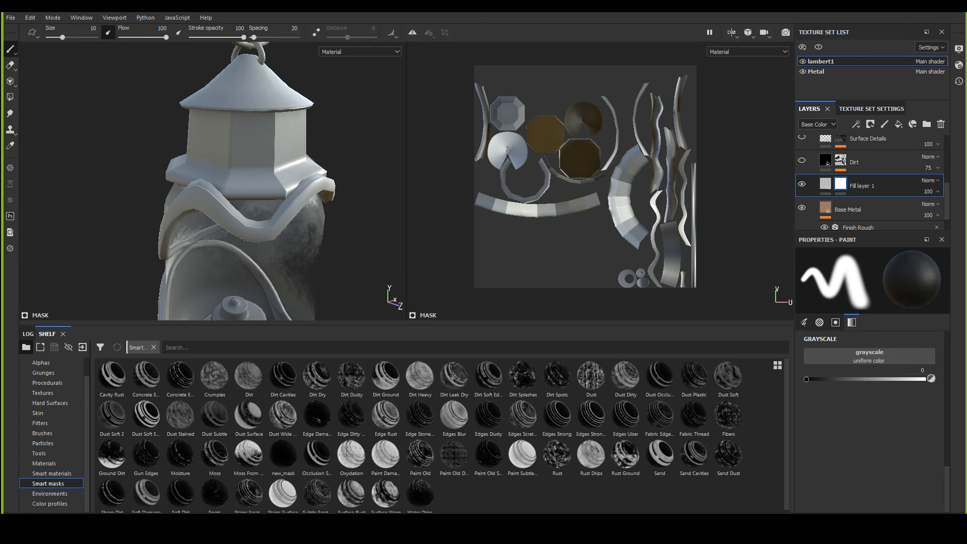
scroll(364, 447, down, 1)
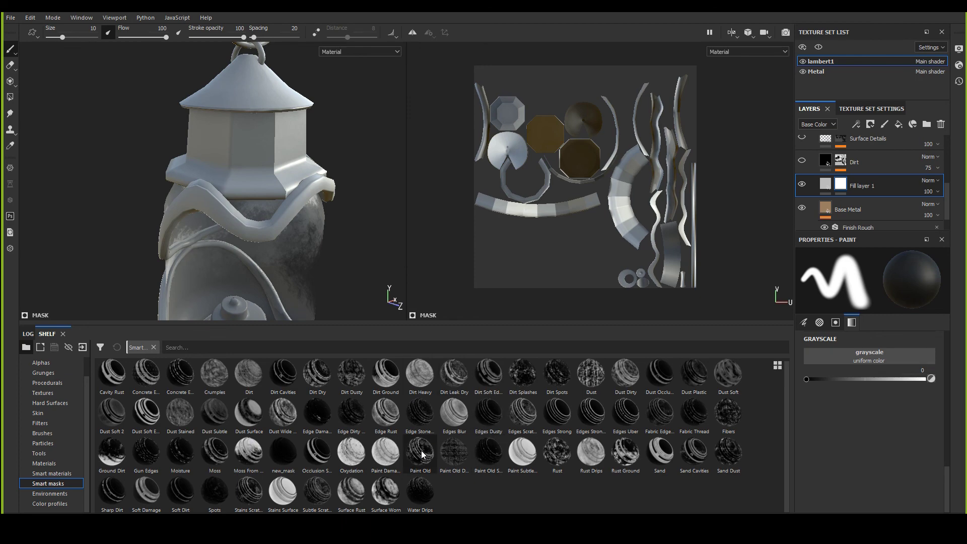
mouse_move(422, 454)
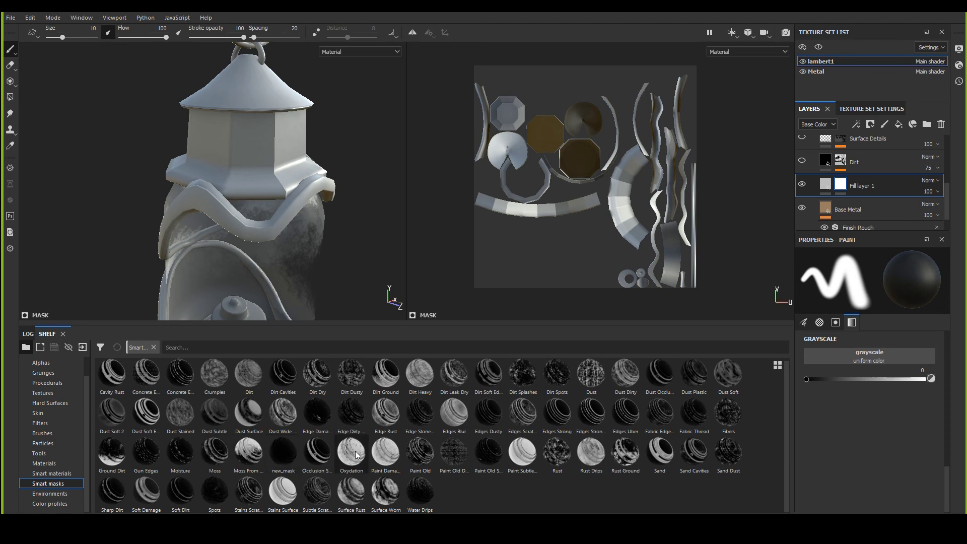
drag(184, 489, 854, 195)
alt+drag(388, 219, 322, 216)
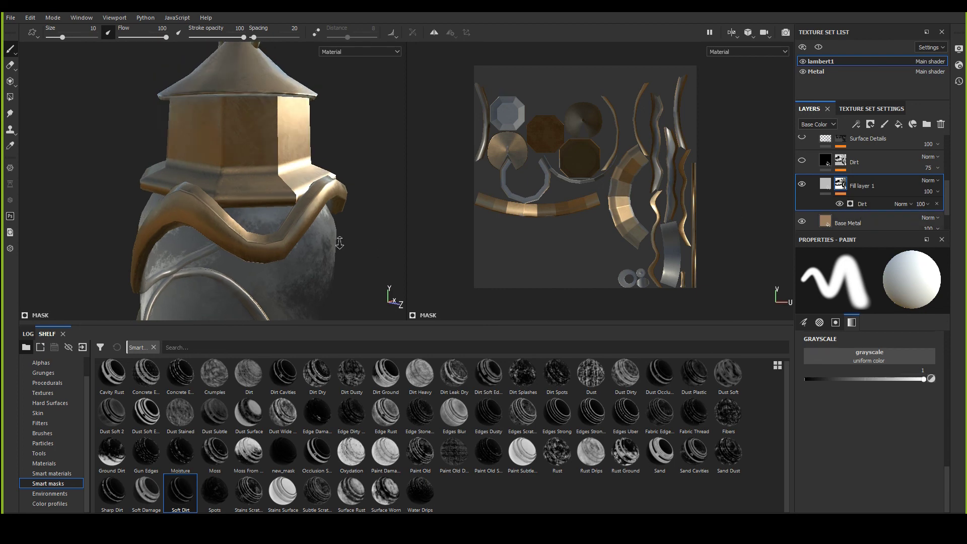
Step: Darken the masked fill layer's base colour to near black
click(857, 186)
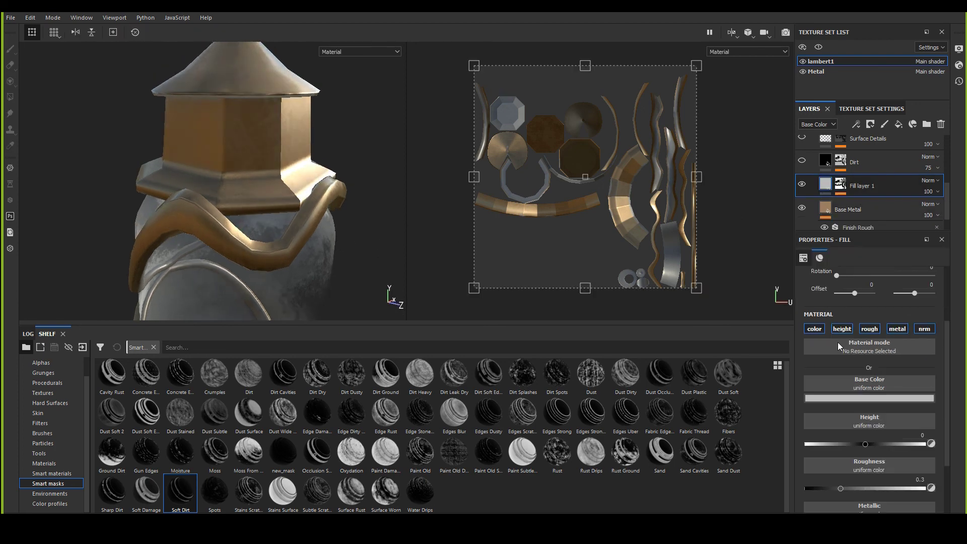
click(860, 399)
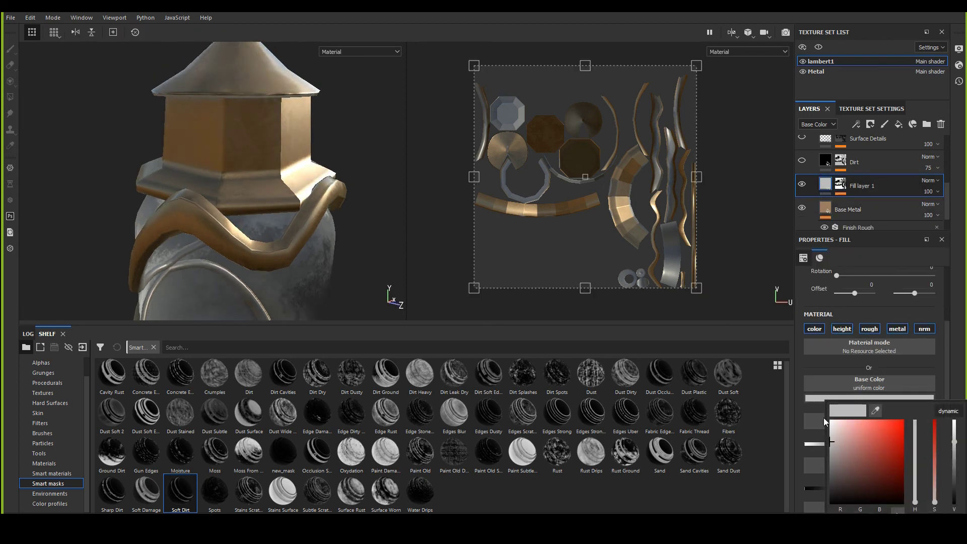
drag(831, 449, 811, 495)
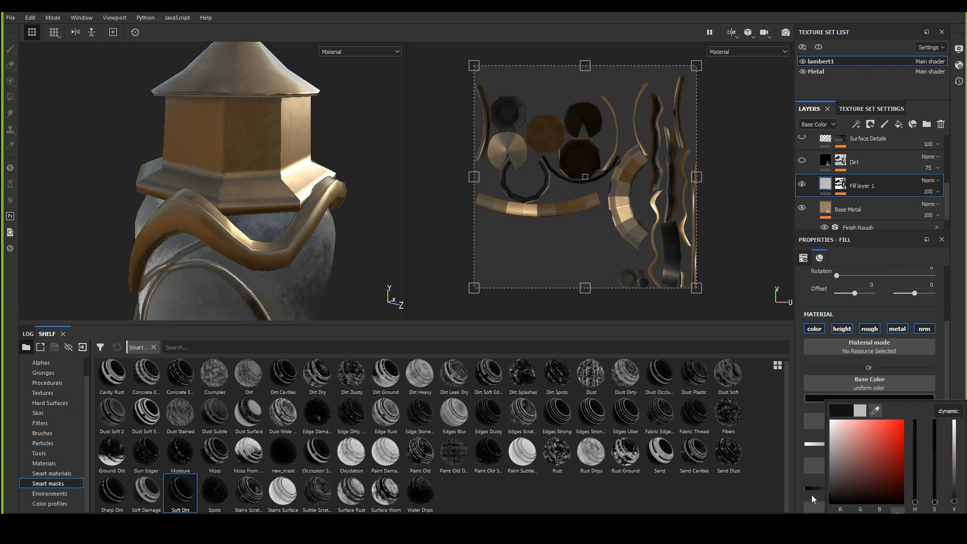
alt+drag(237, 201, 247, 225)
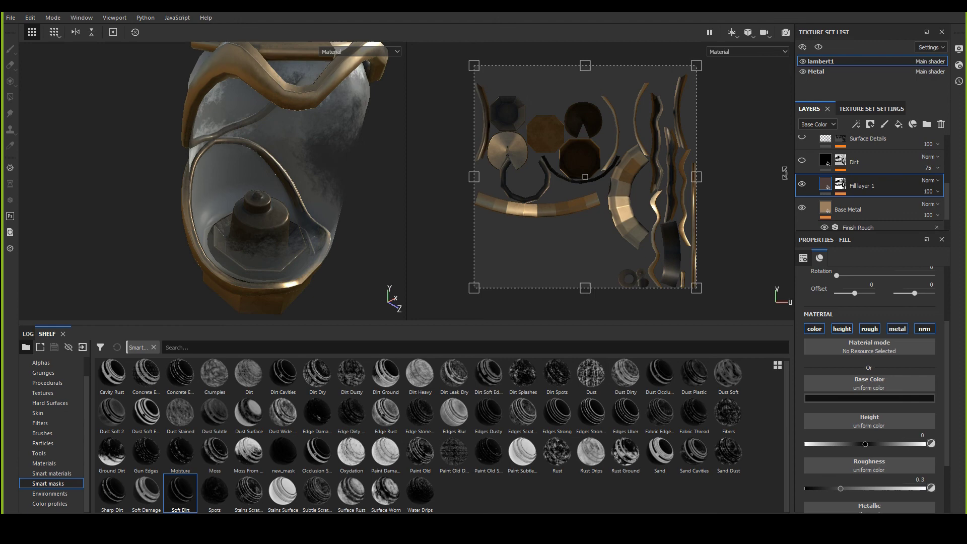
Step: In the Dirt layer's Mask Editor generator, set Texture 2 to 0.52 and Ambient Occlusion to 0.83
click(844, 164)
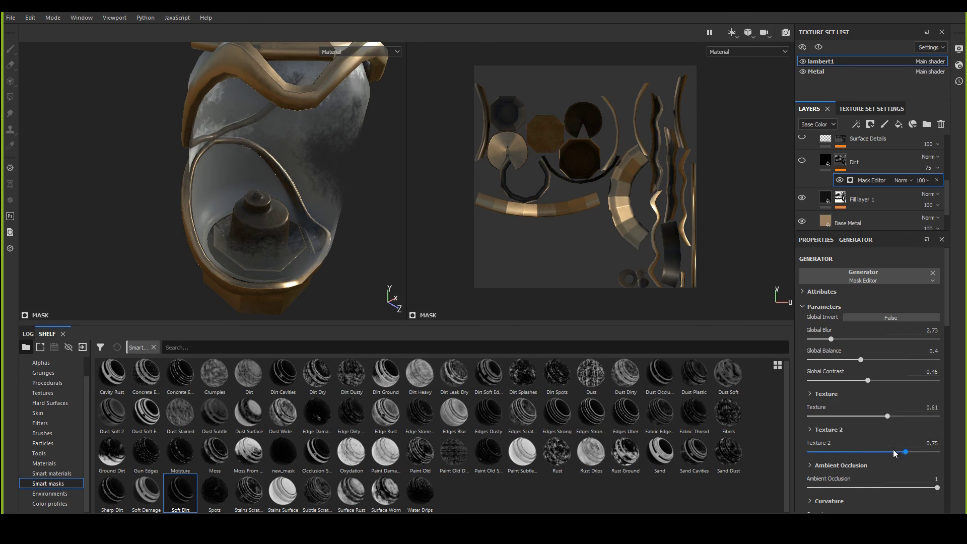
click(877, 487)
drag(908, 484, 916, 487)
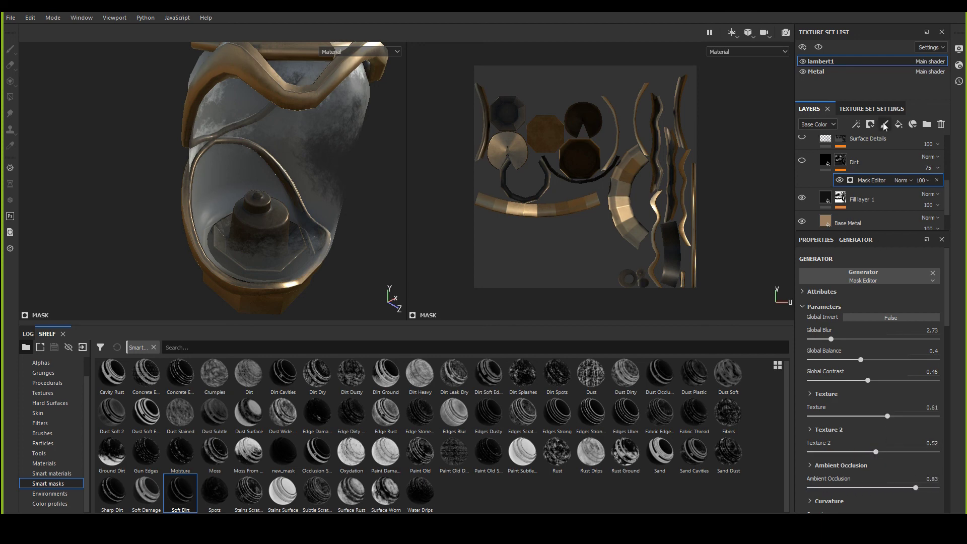
click(867, 109)
scroll(868, 191, down, 2)
click(814, 111)
scroll(265, 202, down, 3)
Step: Apply the Dirt Ground smart mask to the Dirt layer in the Bronze Armor group
alt+middle_drag(263, 194, 248, 264)
alt+drag(248, 264, 285, 232)
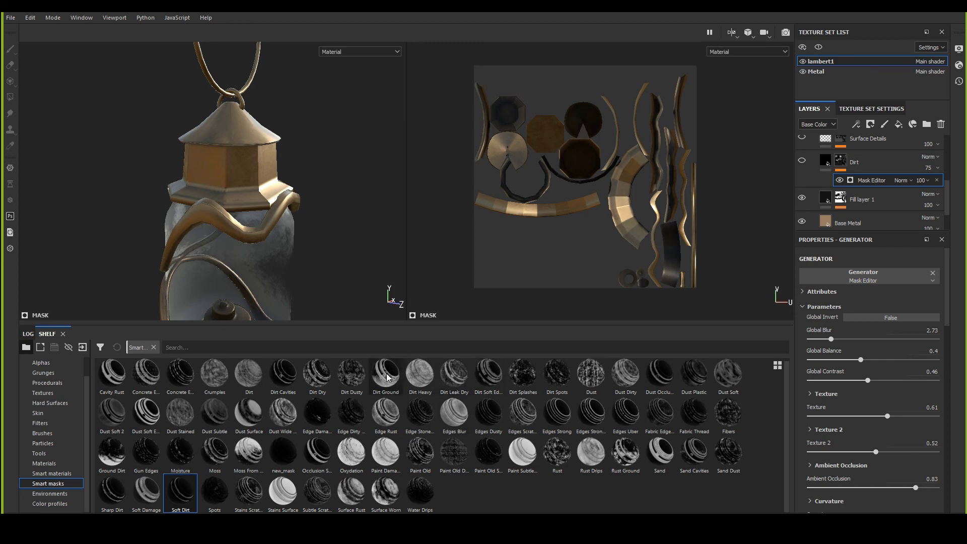
drag(387, 377, 839, 159)
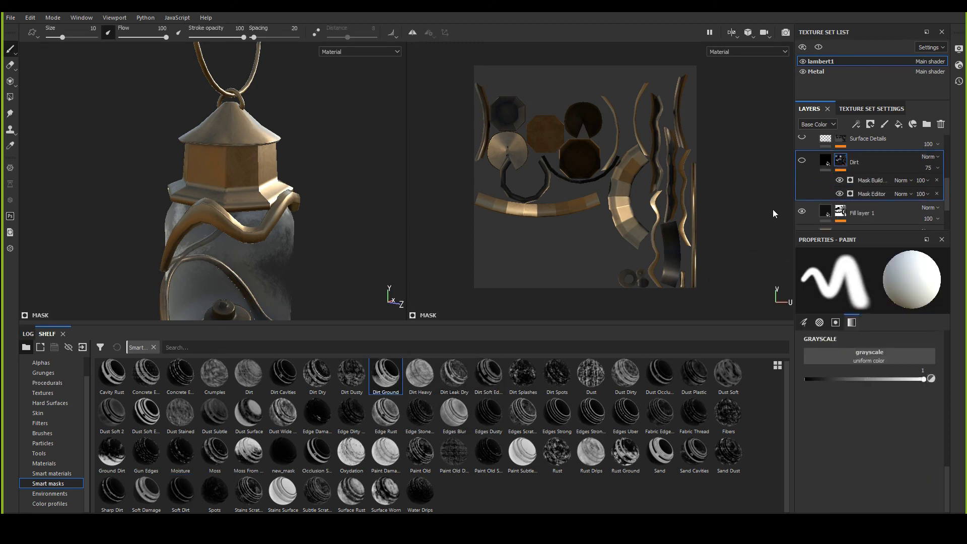
Step: Replace the Dirt layer's mask with a new white mask and apply the Dirt Ground smart mask to it
right_click(839, 161)
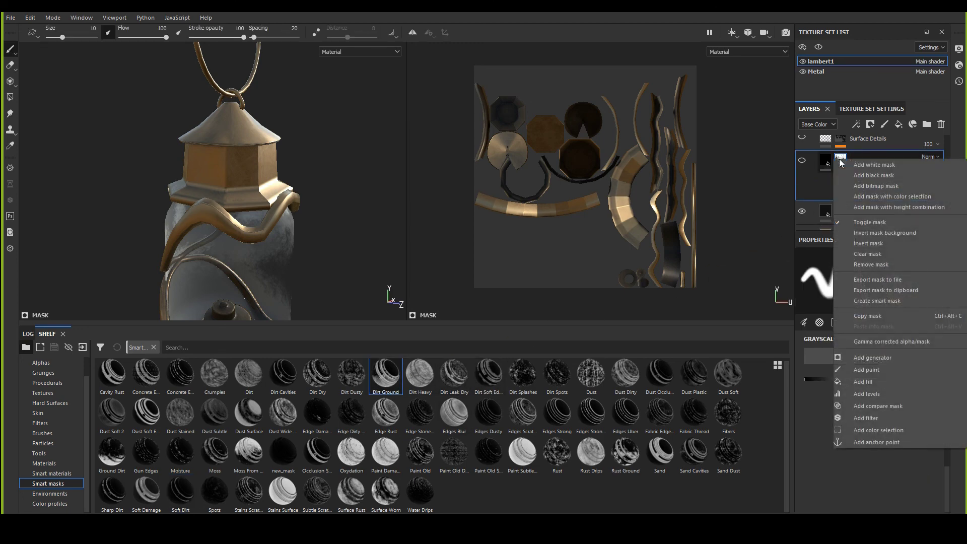
click(862, 265)
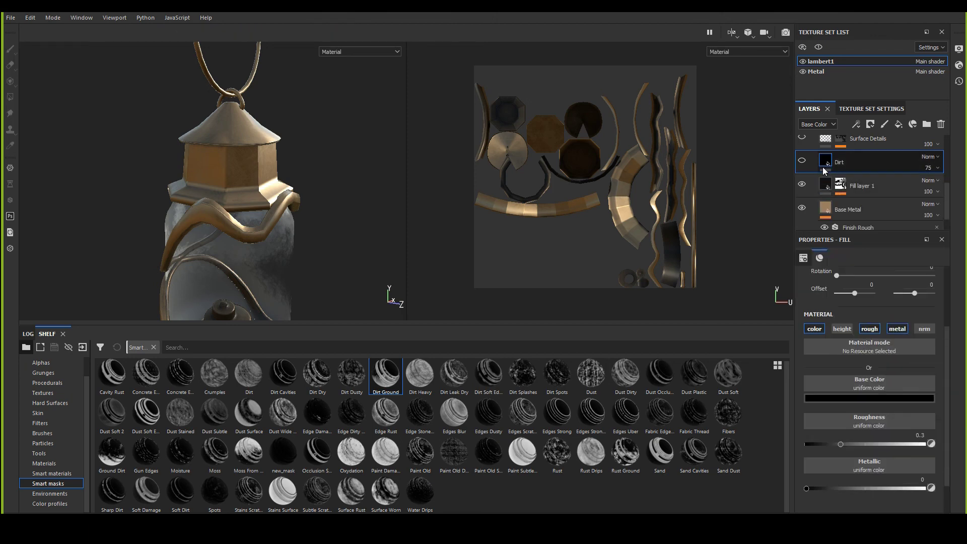
right_click(826, 161)
click(857, 174)
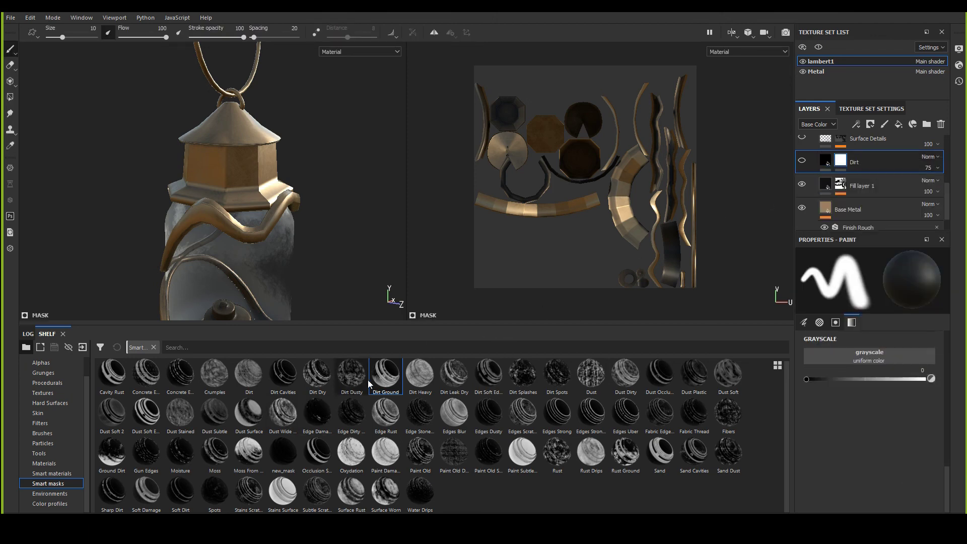
drag(375, 378, 816, 166)
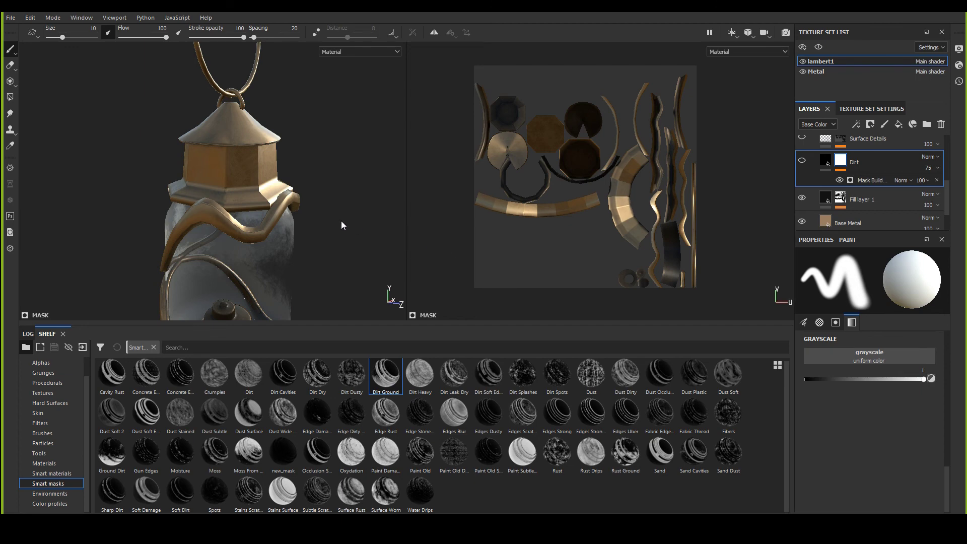
scroll(227, 203, up, 2)
click(826, 163)
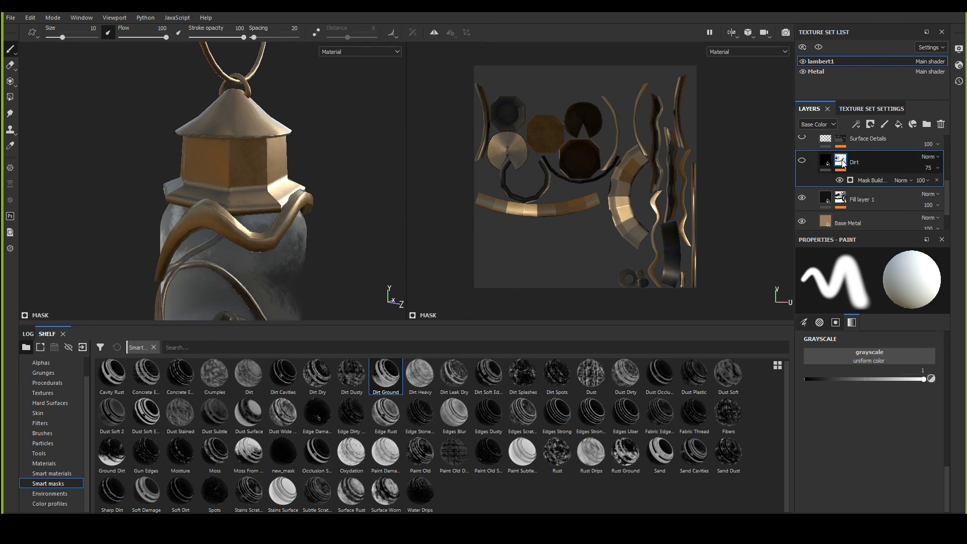
alt+drag(227, 177, 315, 174)
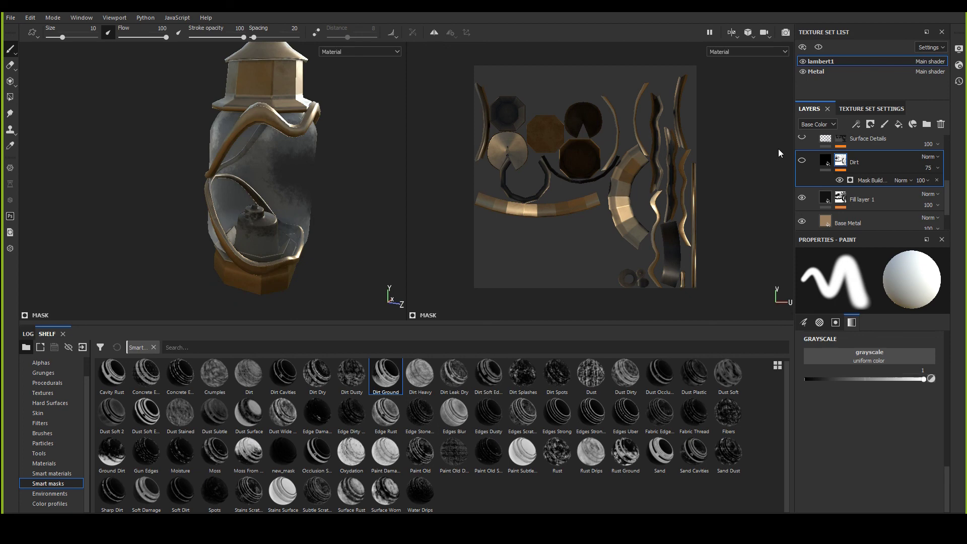
Step: Show the Dirt layer temporarily to inspect its effect on the lantern, and hide it again
click(802, 160)
scroll(226, 176, up, 5)
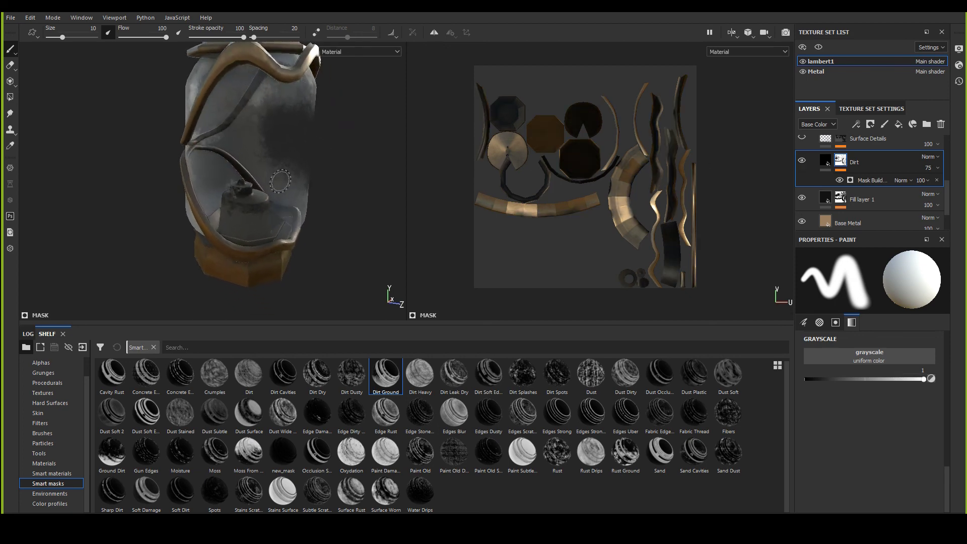
alt+drag(226, 177, 292, 171)
click(803, 161)
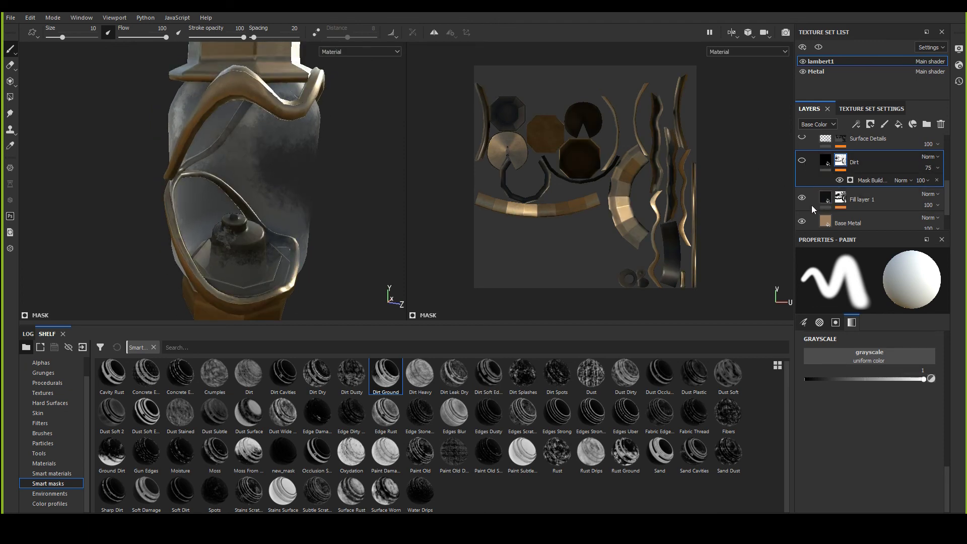
Step: Replace Fill layer 1's mask with a new white mask and apply a Mask Builder-based smart mask to it
click(859, 206)
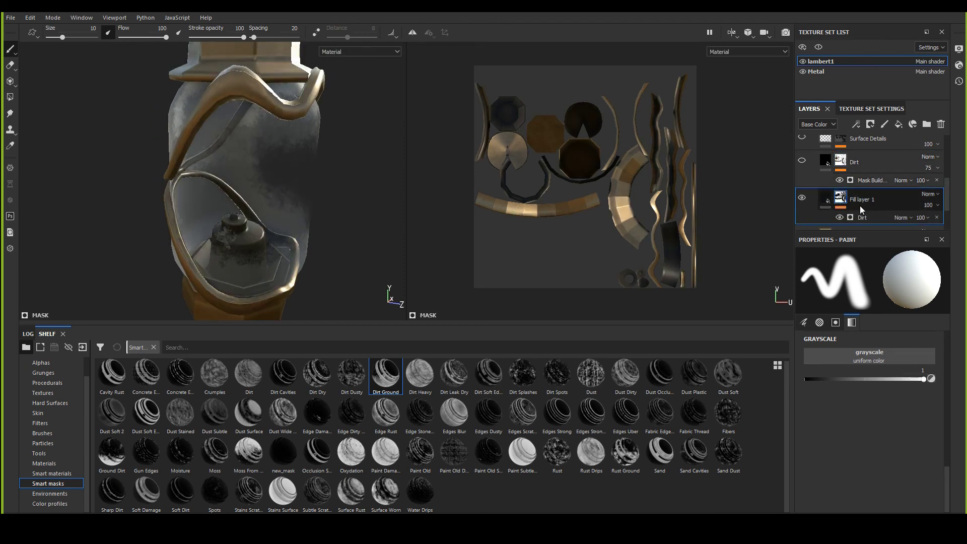
right_click(830, 200)
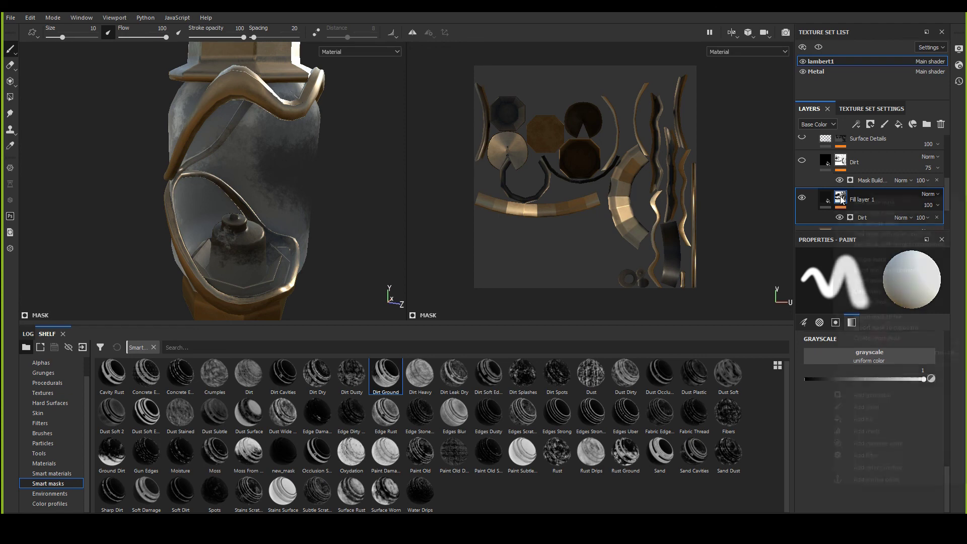
click(870, 302)
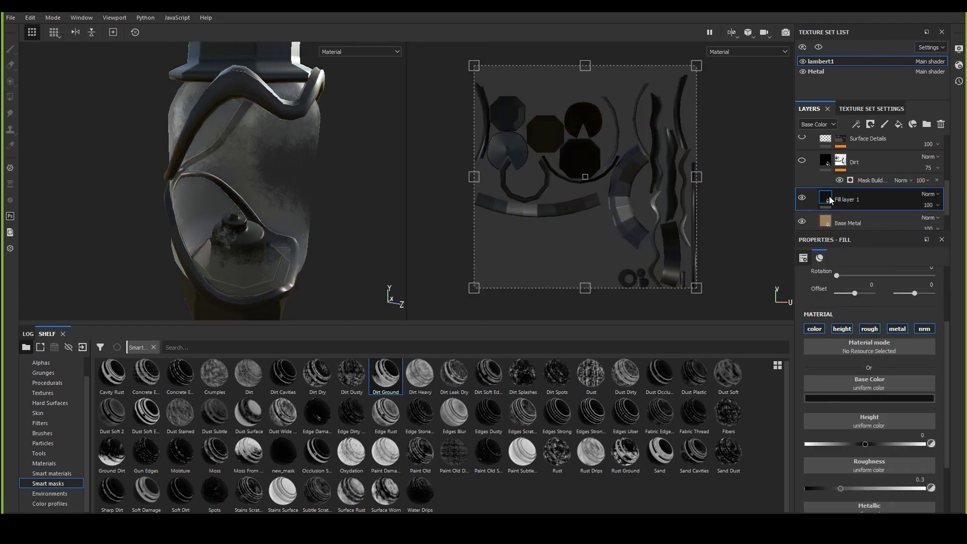
right_click(832, 202)
click(831, 201)
mouse_move(277, 230)
alt+mouse_down()
mouse_move(227, 195)
mouse_move(239, 202)
alt+mouse_up()
drag(248, 412, 842, 207)
scroll(222, 203, up, 5)
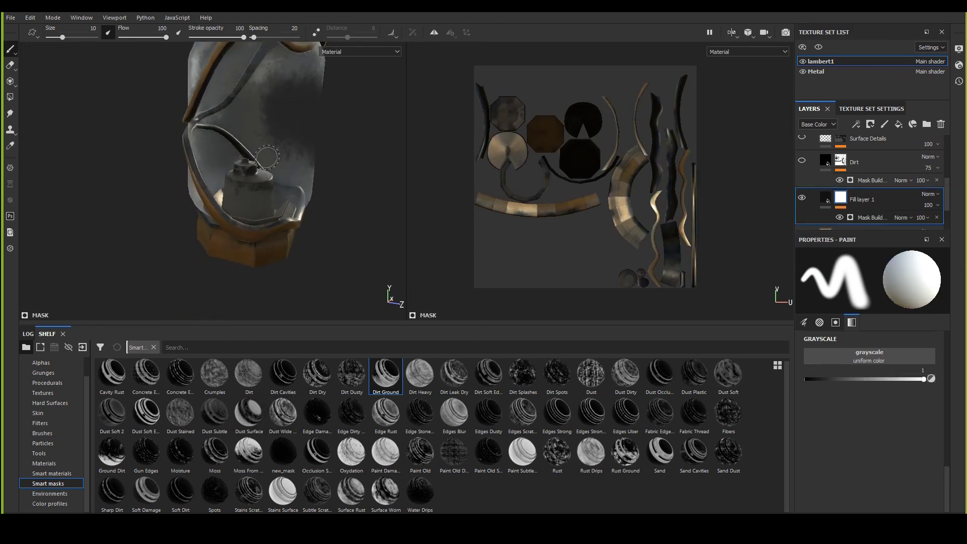
alt+drag(221, 203, 275, 199)
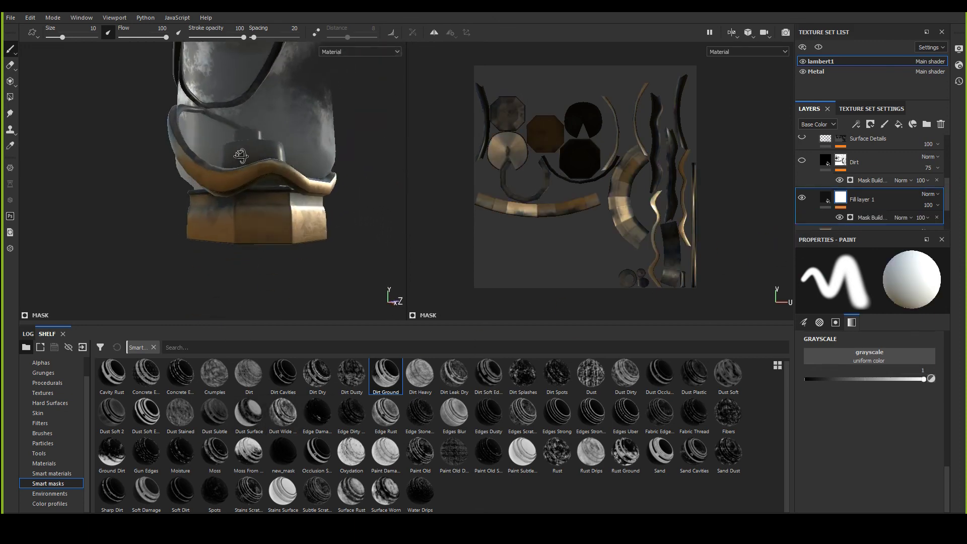
mouse_move(274, 198)
alt+right_down()
mouse_move(279, 224)
mouse_move(317, 229)
alt+right_up()
mouse_move(317, 229)
alt+mouse_down()
mouse_move(264, 206)
mouse_move(131, 233)
mouse_move(134, 168)
mouse_move(112, 182)
mouse_move(127, 174)
alt+mouse_up()
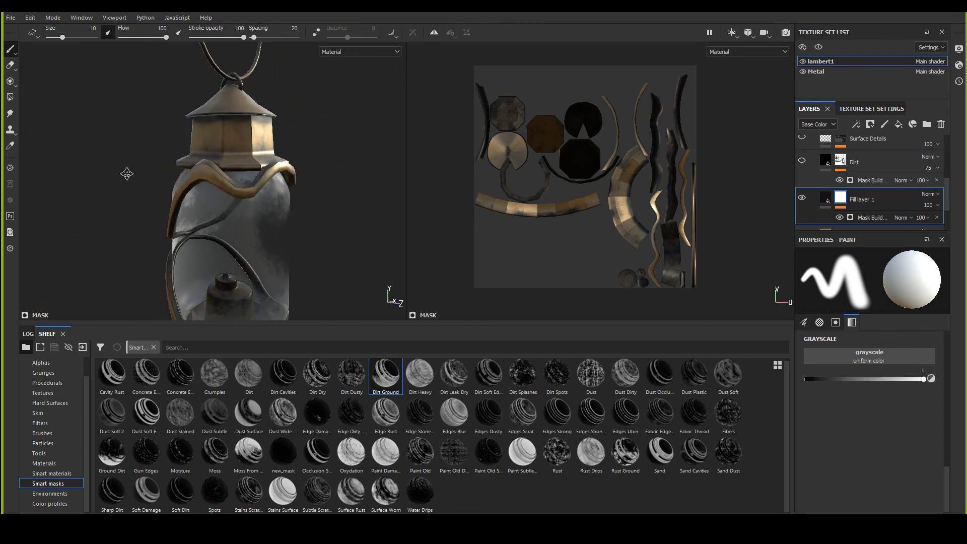
Step: In Fill layer 1's Mask Builder generator, set Grunge to 0.69 and AO to 0.55
click(856, 218)
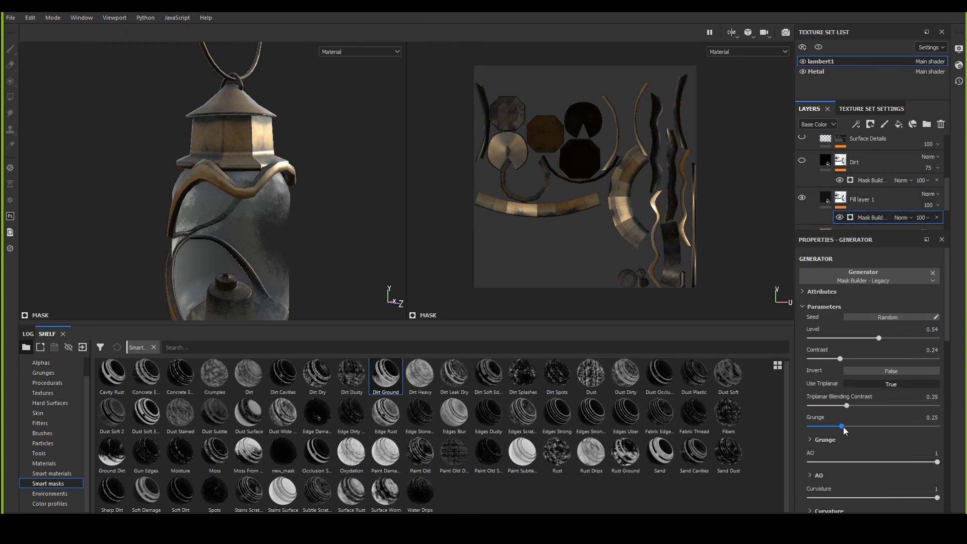
drag(845, 431, 954, 426)
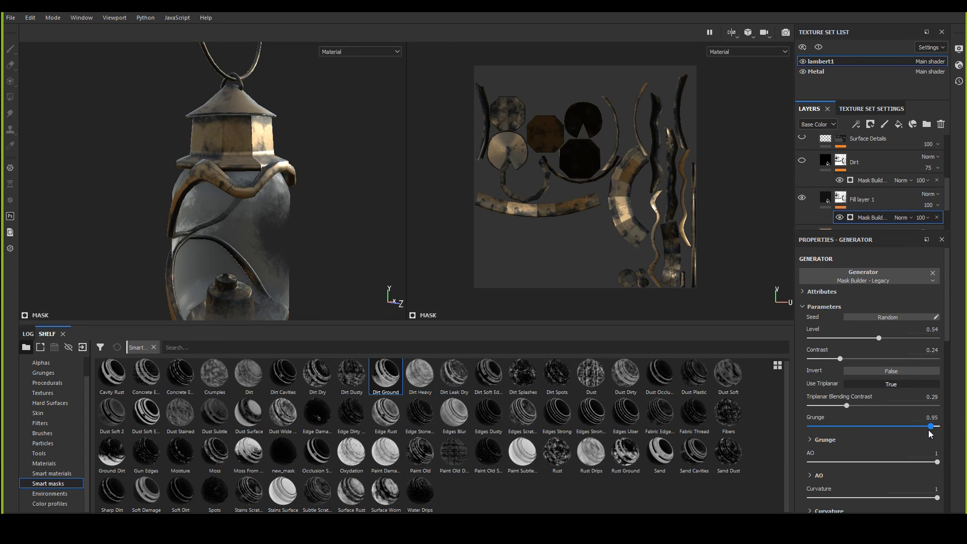
alt+drag(310, 237, 297, 196)
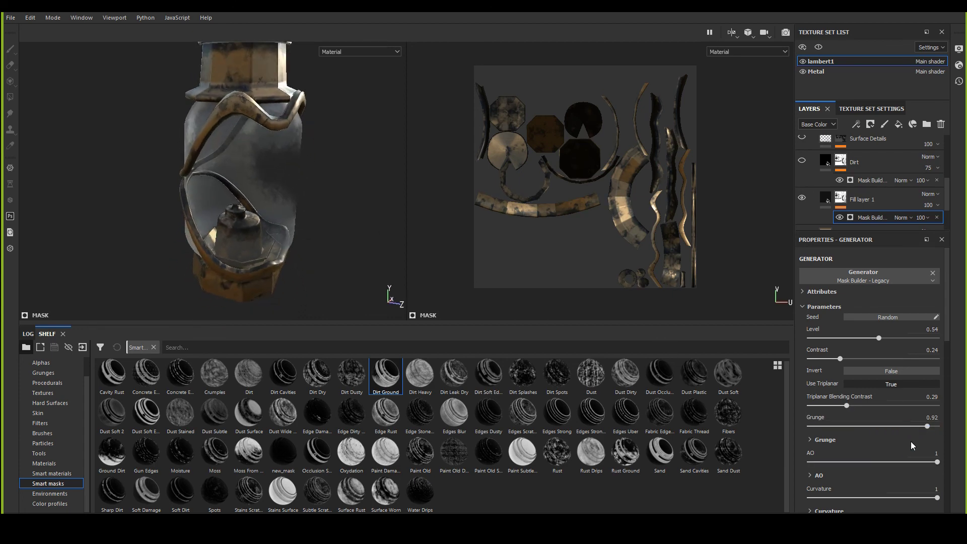
drag(926, 427, 897, 427)
drag(936, 462, 908, 461)
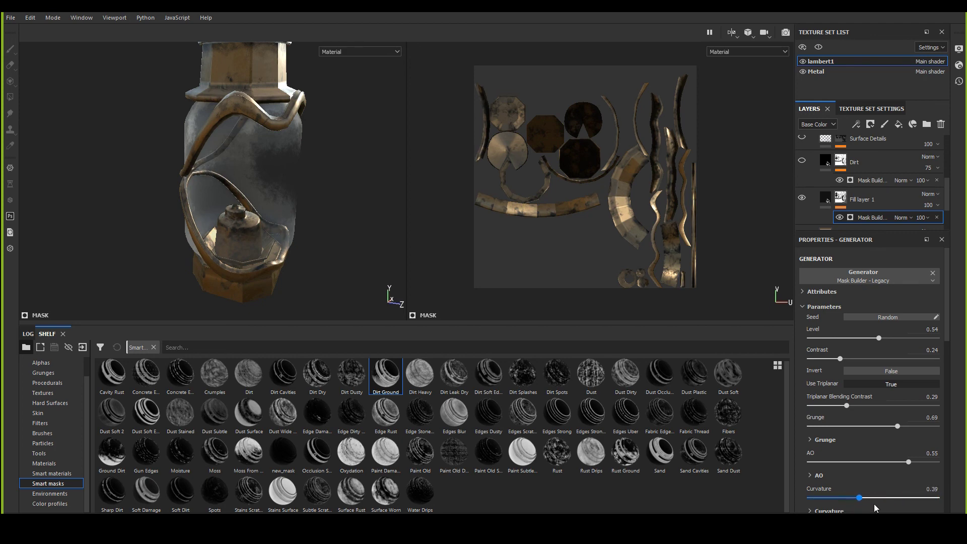
Step: In the same generator, set Top/Down Gradient to 0.94, World Space Normal to 0.02 and Scratches to 0.24
scroll(896, 470, down, 3)
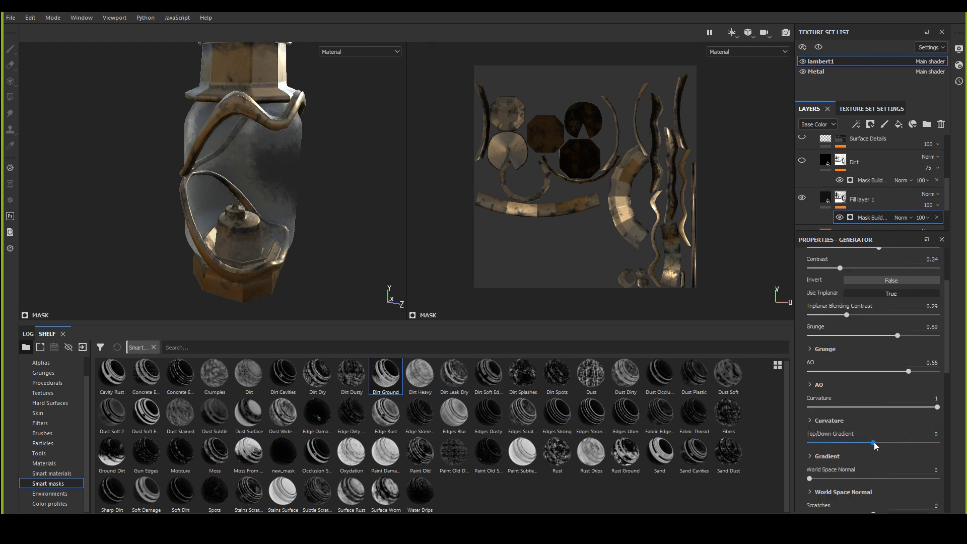
drag(810, 443, 937, 442)
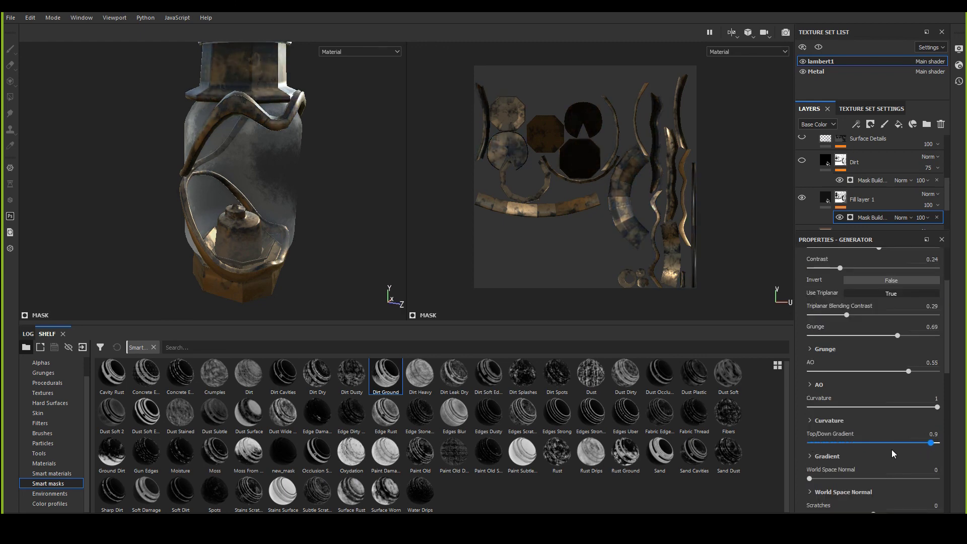
click(834, 443)
mouse_move(937, 443)
mouse_down()
mouse_move(867, 460)
mouse_move(934, 453)
mouse_up()
scroll(821, 481, down, 1)
drag(810, 448, 950, 442)
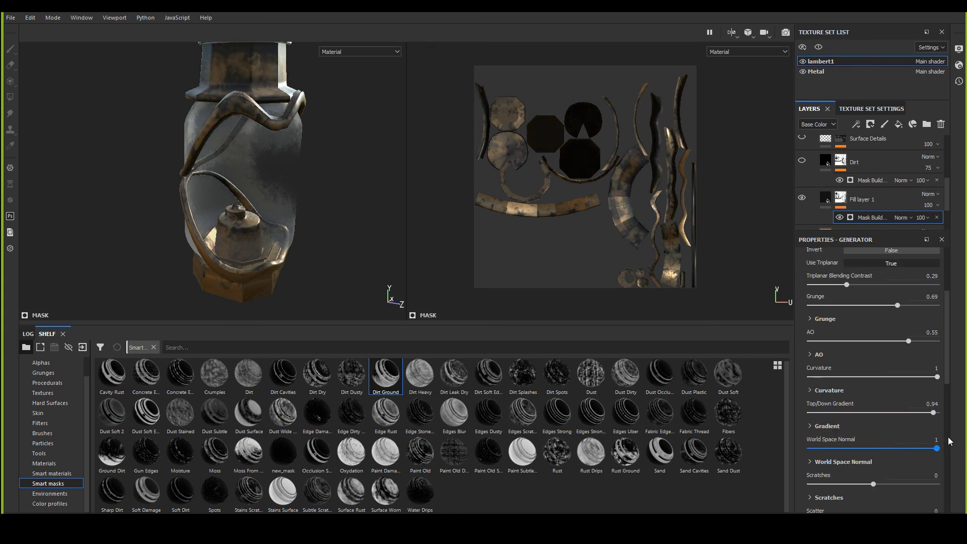
mouse_move(875, 452)
mouse_down()
mouse_move(815, 460)
mouse_move(963, 451)
mouse_move(795, 461)
mouse_move(963, 448)
mouse_move(834, 461)
mouse_up()
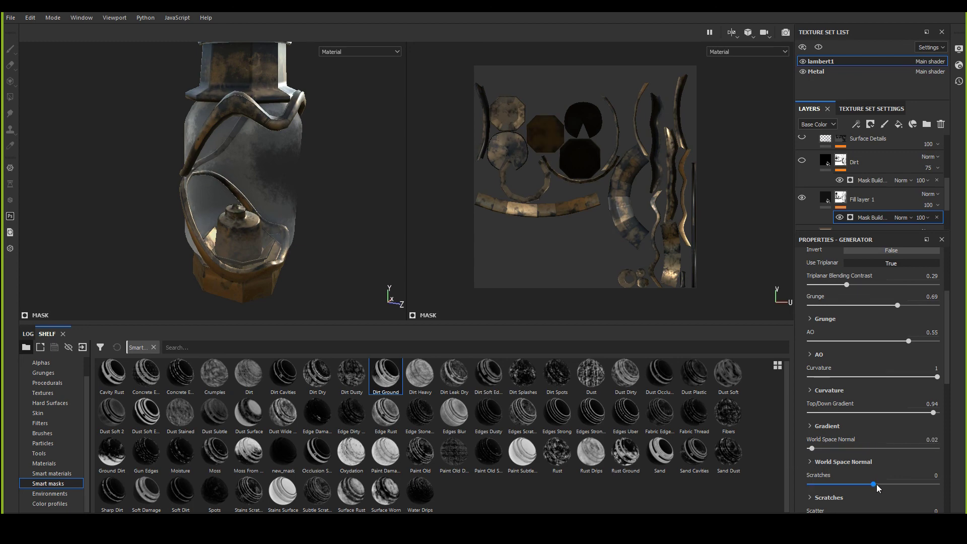
mouse_move(877, 485)
mouse_down()
mouse_move(794, 482)
mouse_move(917, 474)
mouse_move(887, 475)
mouse_up()
scroll(863, 460, down, 2)
scroll(831, 448, up, 1)
alt+drag(297, 226, 239, 223)
scroll(281, 285, up, 3)
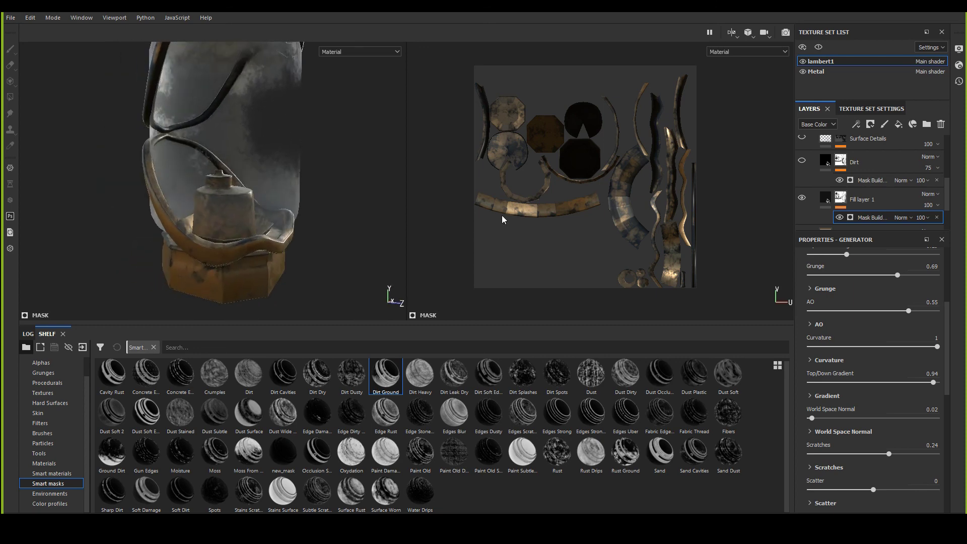
Step: Put Fill layer 1 into a new folder above Base Metal and add a white mask to the folder
click(840, 196)
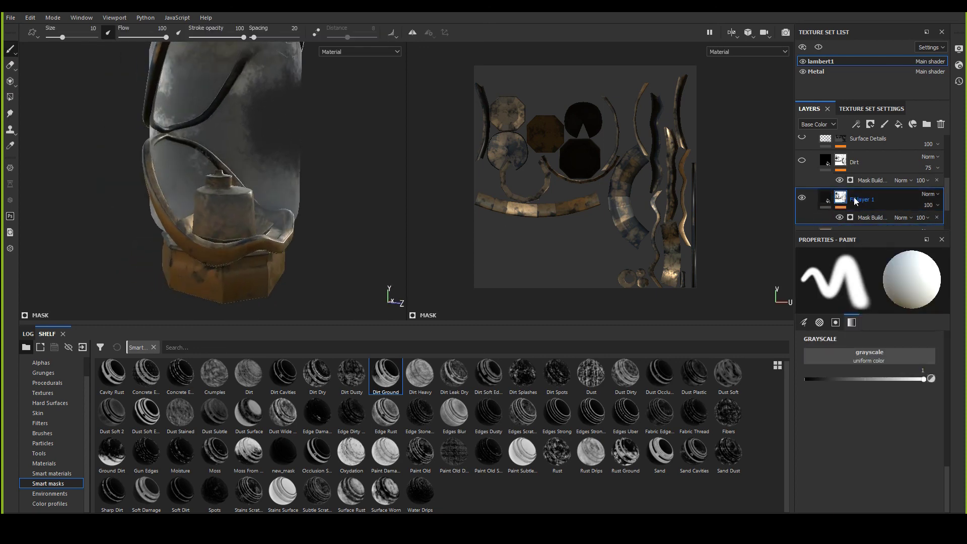
alt+drag(404, 210, 368, 212)
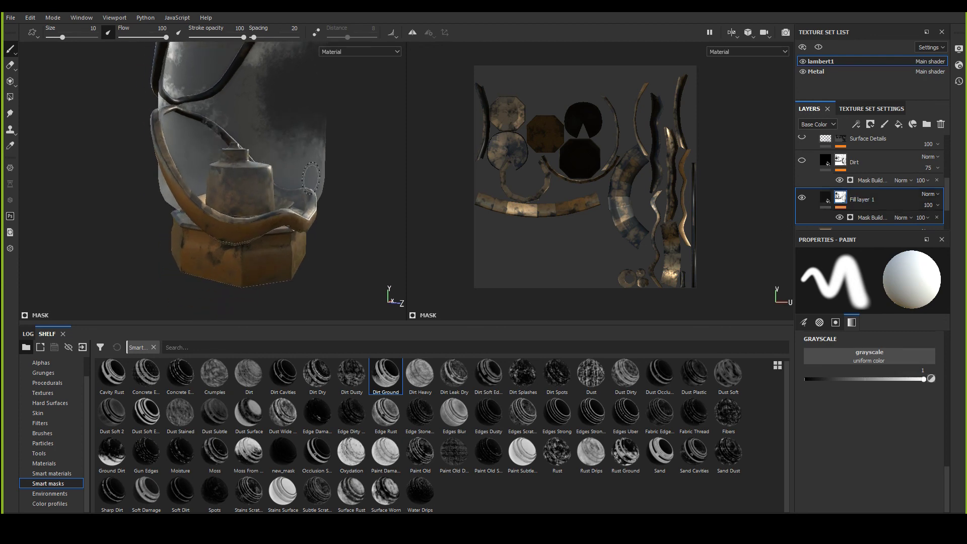
click(927, 123)
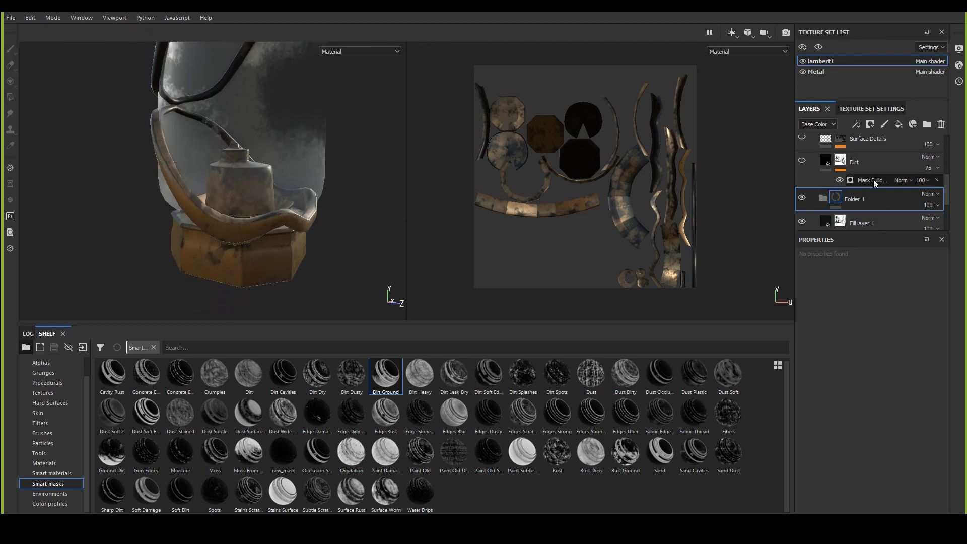
click(858, 224)
scroll(863, 224, down, 1)
scroll(861, 201, up, 2)
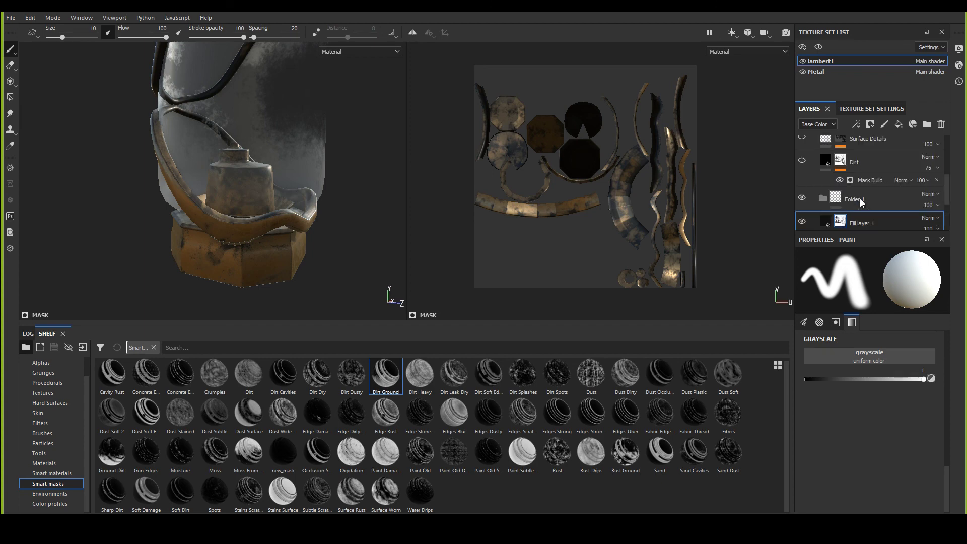
drag(860, 223, 858, 198)
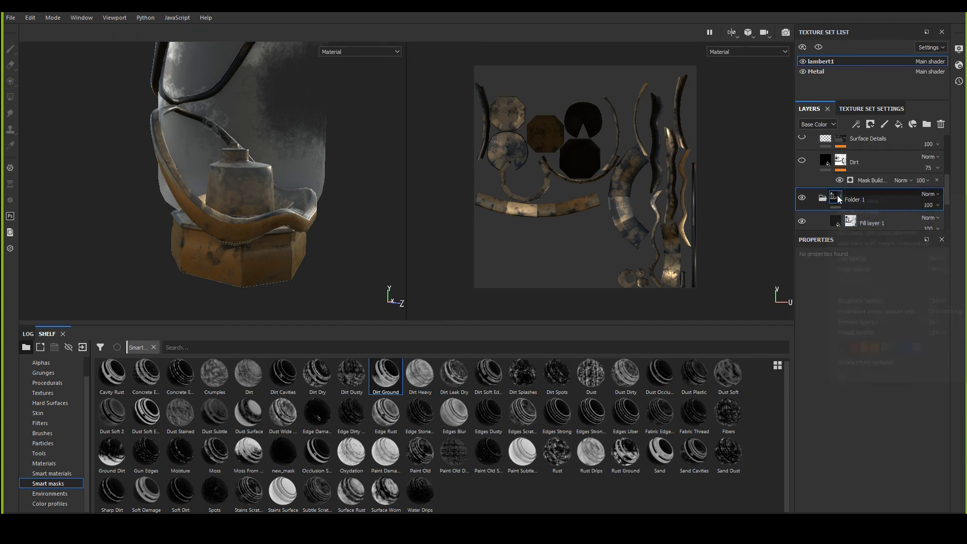
right_click(829, 197)
click(865, 210)
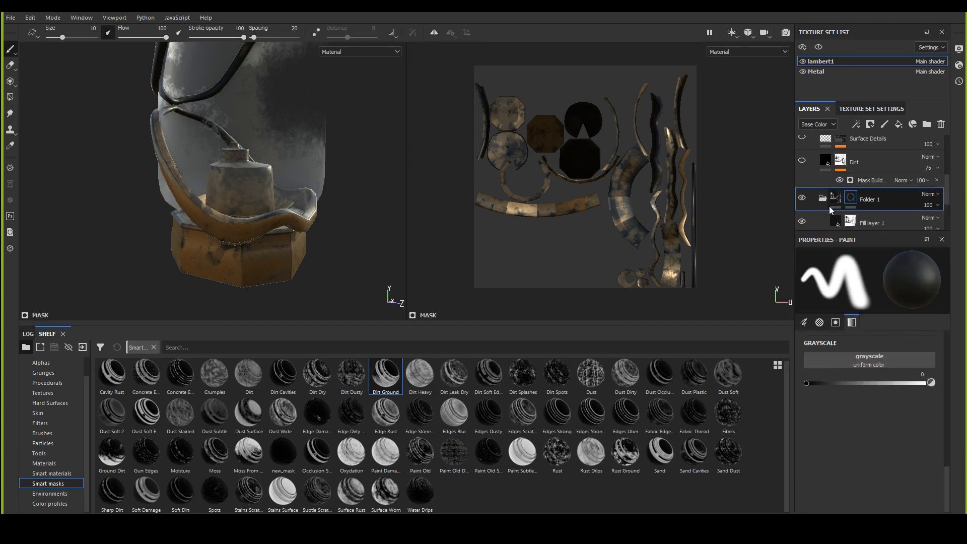
Step: Load the Dirt 1 brush for painting on Folder 1's mask
scroll(341, 284, up, 8)
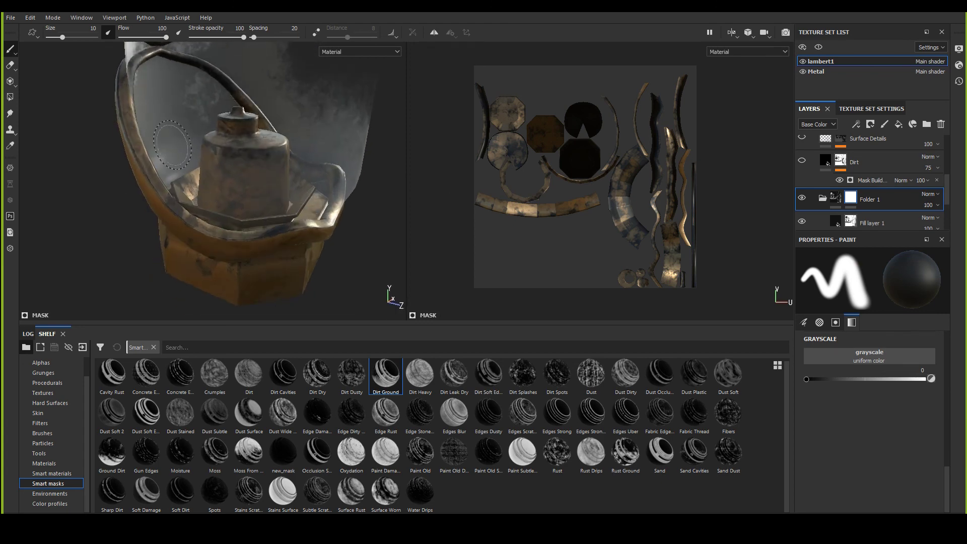
alt+right_drag(342, 283, 350, 307)
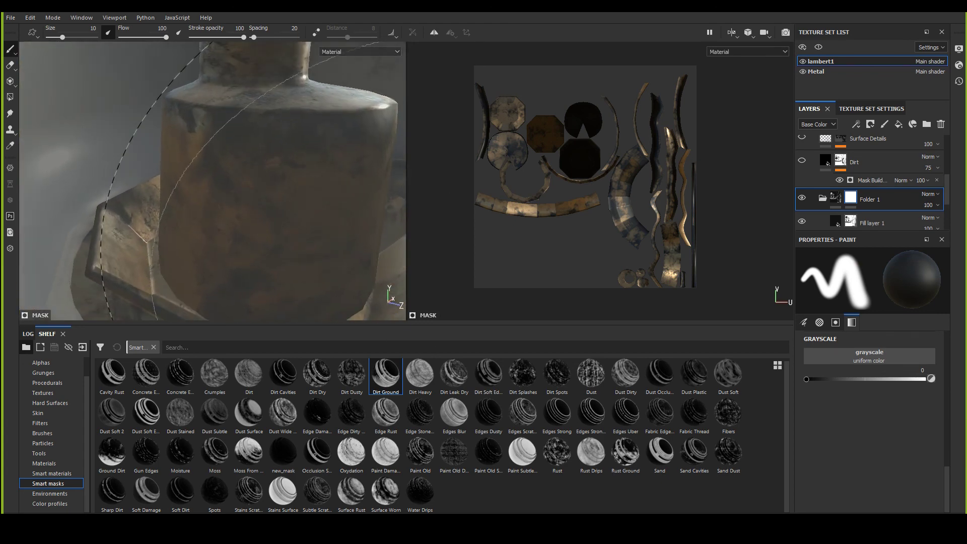
mouse_move(256, 205)
ctrl+right_down()
mouse_move(197, 205)
mouse_move(216, 205)
ctrl+right_up()
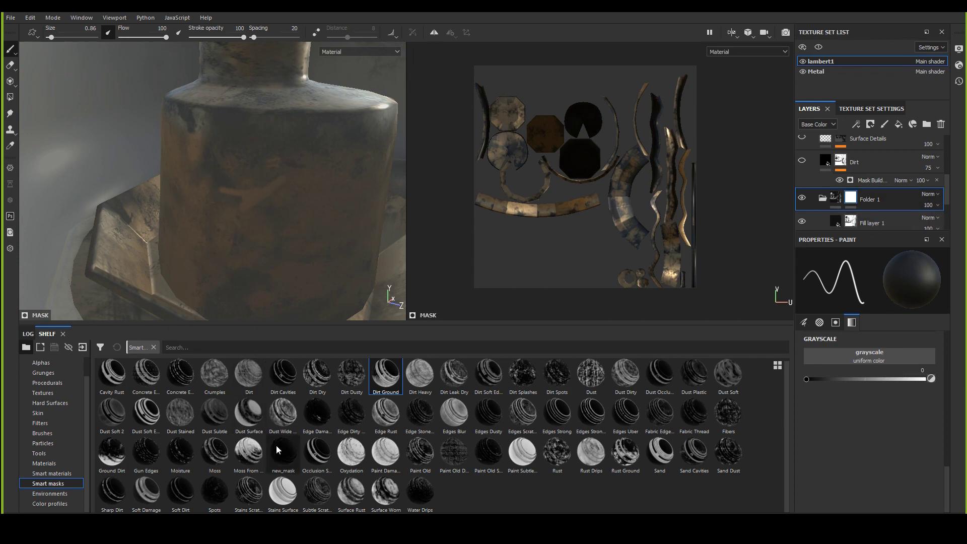
click(43, 373)
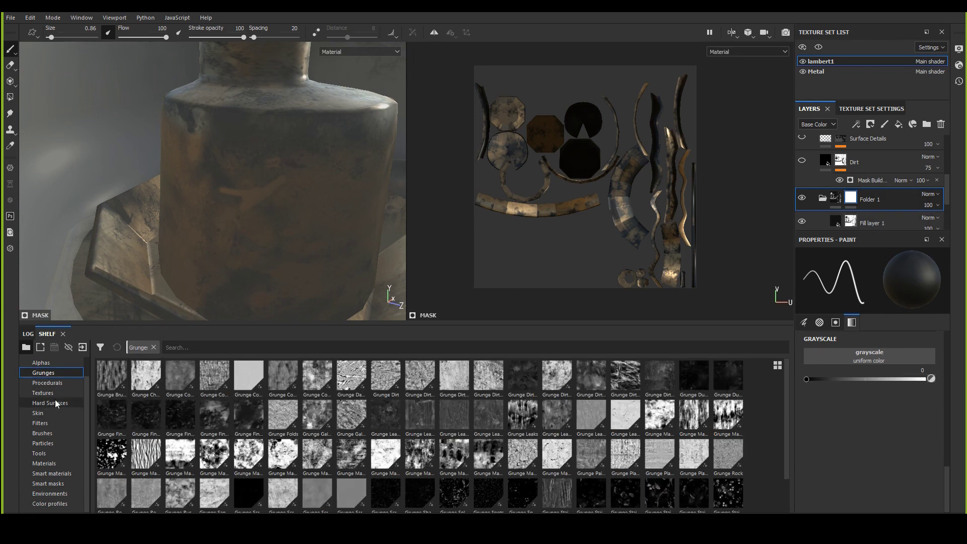
scroll(46, 395, up, 2)
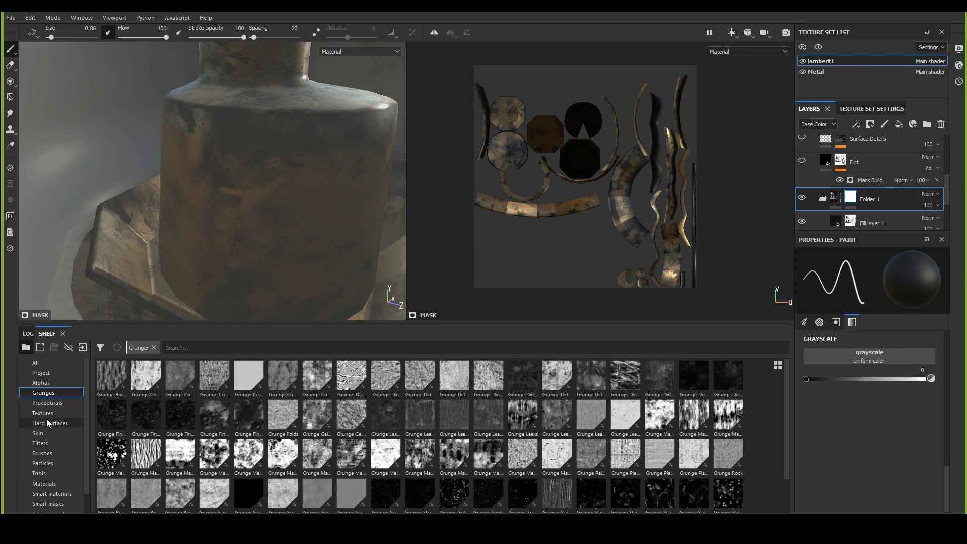
click(42, 453)
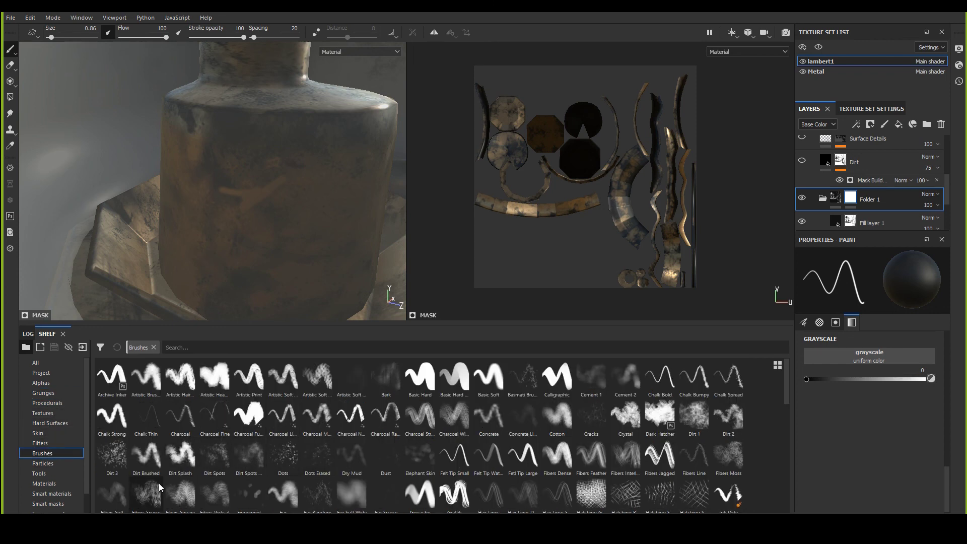
mouse_move(694, 418)
mouse_down()
mouse_move(869, 295)
mouse_move(865, 199)
mouse_move(861, 319)
mouse_move(850, 311)
mouse_move(855, 377)
mouse_up()
scroll(854, 398, up, 3)
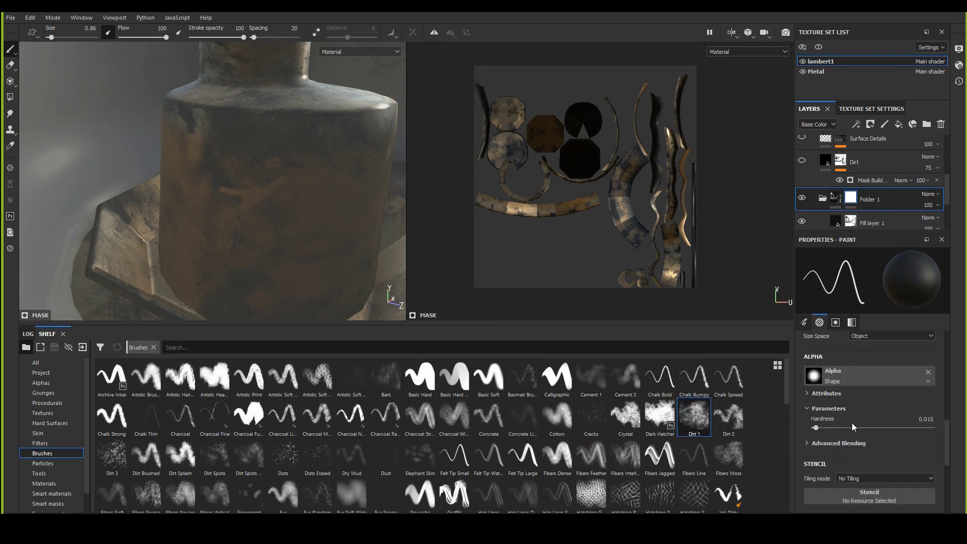
drag(692, 418, 851, 371)
click(852, 199)
drag(700, 421, 853, 373)
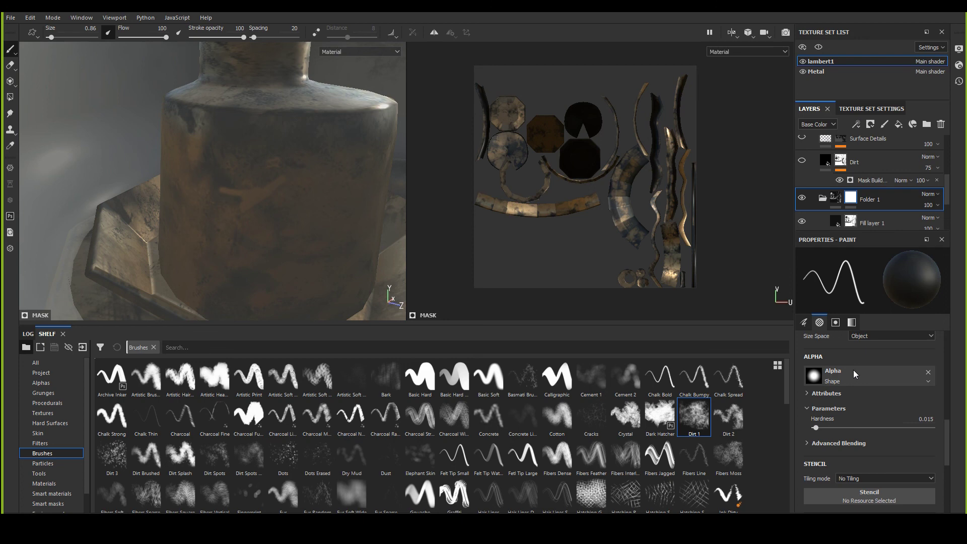
click(853, 373)
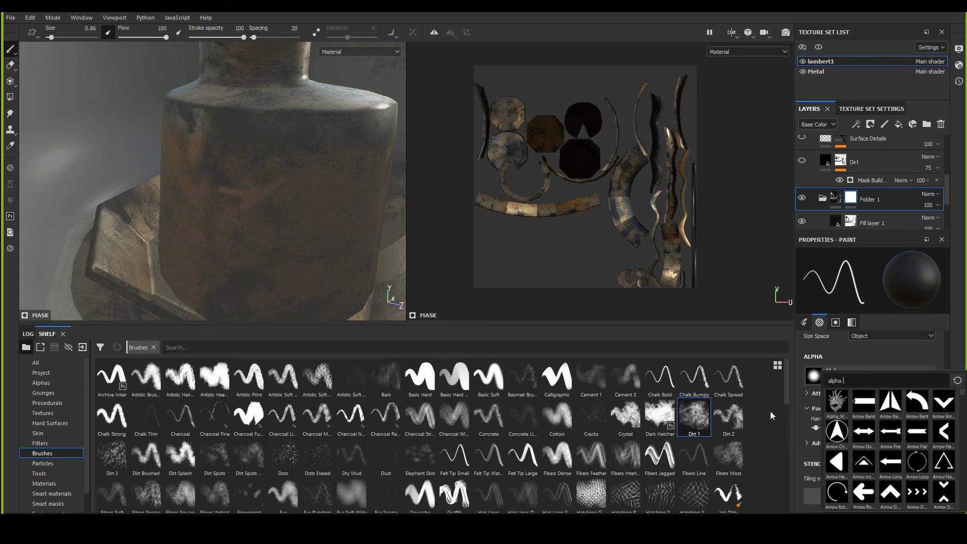
click(702, 414)
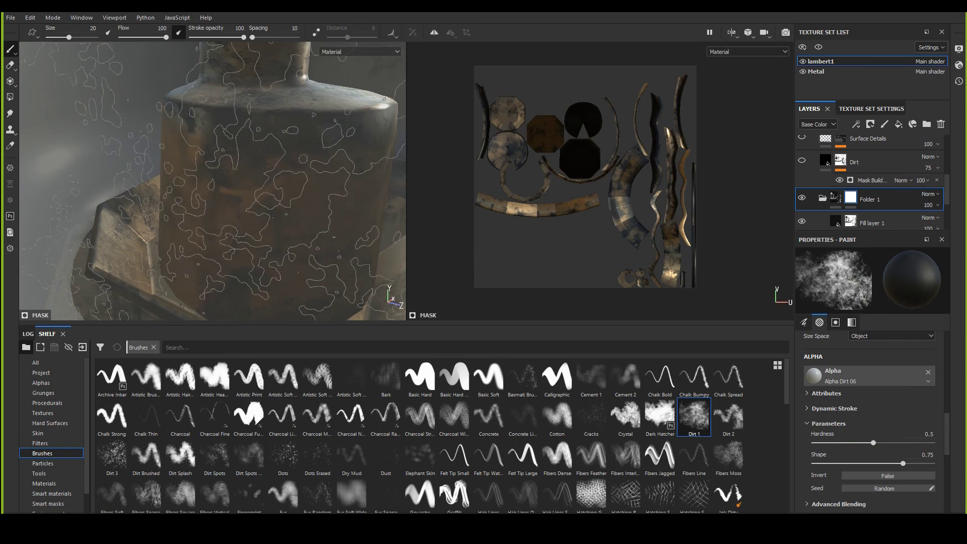
Step: With brush size 3.19 and flow 84, paint out dirt on the lantern's inner burner in Folder 1's mask
mouse_move(331, 225)
ctrl+right_down()
mouse_move(282, 226)
mouse_move(300, 226)
ctrl+right_up()
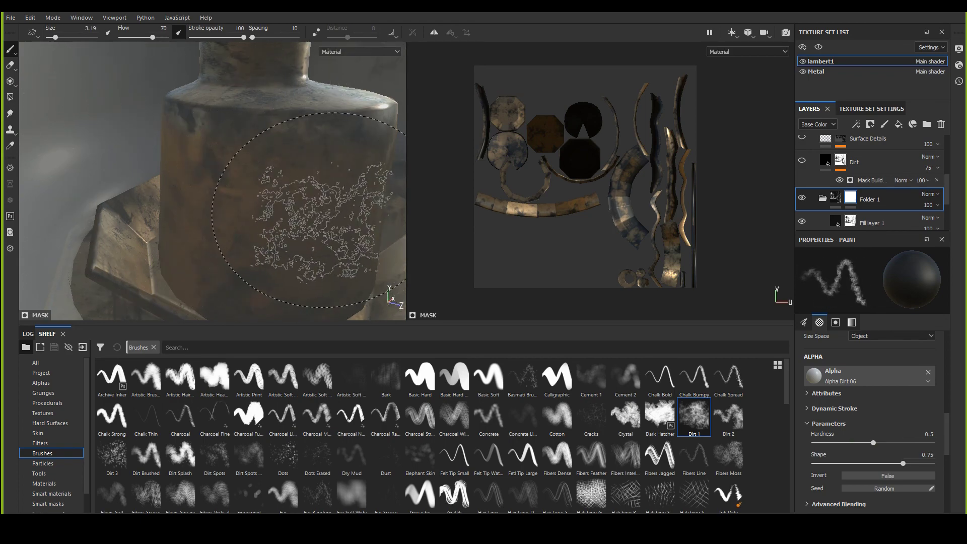
ctrl+drag(312, 216, 292, 216)
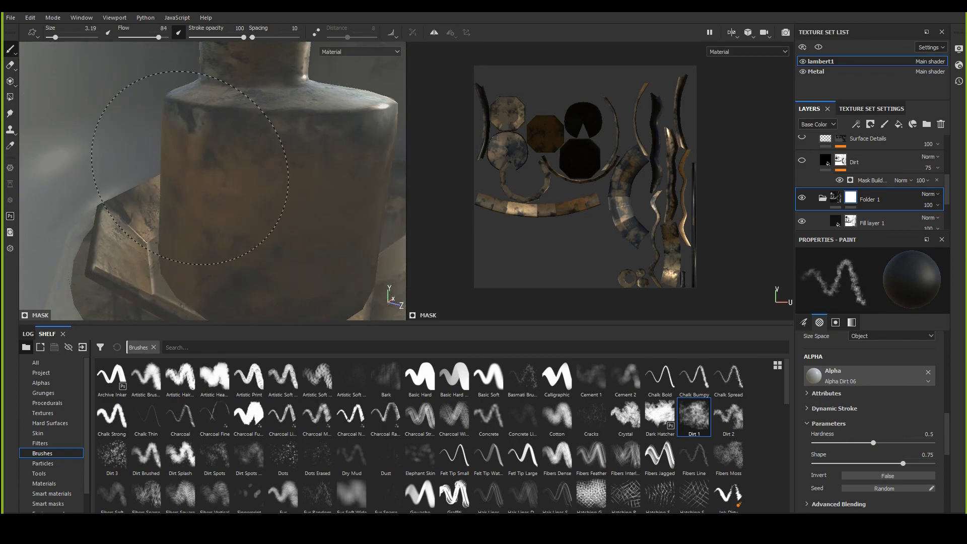
alt+right_drag(179, 195, 76, 147)
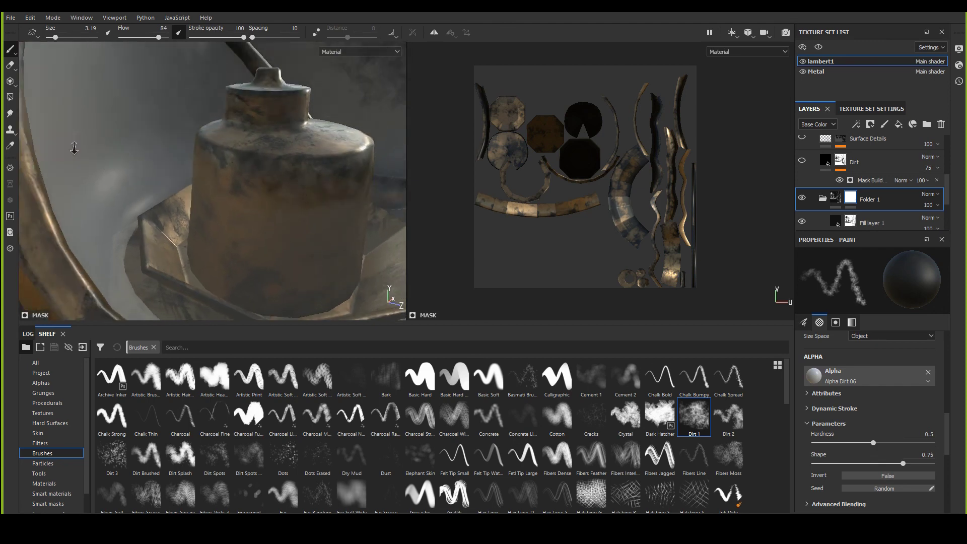
Step: Collapse the Bronze Armor folder and rename Layer 1 as Height
mouse_move(76, 147)
alt+mouse_down()
mouse_move(204, 226)
mouse_move(197, 175)
mouse_move(262, 187)
alt+mouse_up()
middle_drag(262, 186, 252, 126)
alt+right_drag(272, 186, 348, 237)
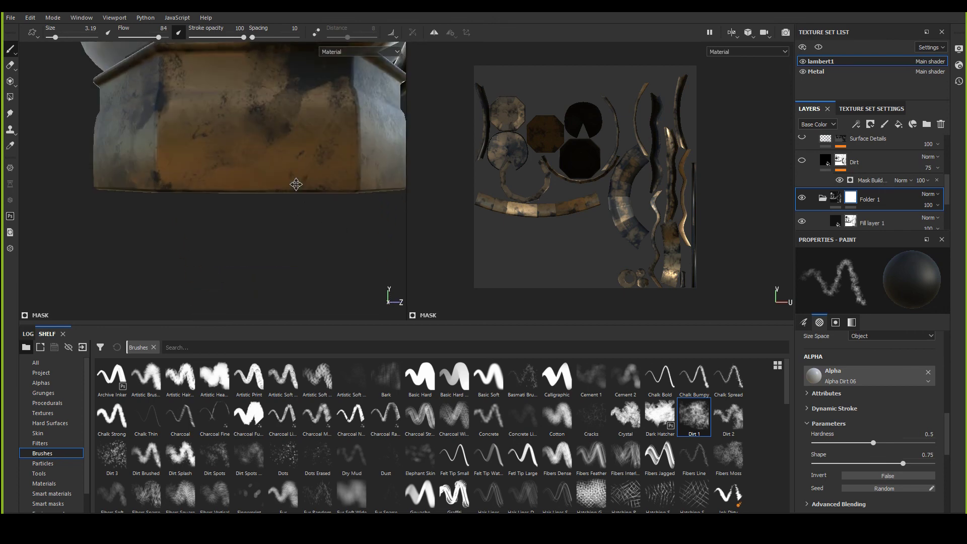
alt+middle_drag(296, 184, 298, 242)
alt+drag(297, 242, 282, 234)
scroll(808, 177, up, 3)
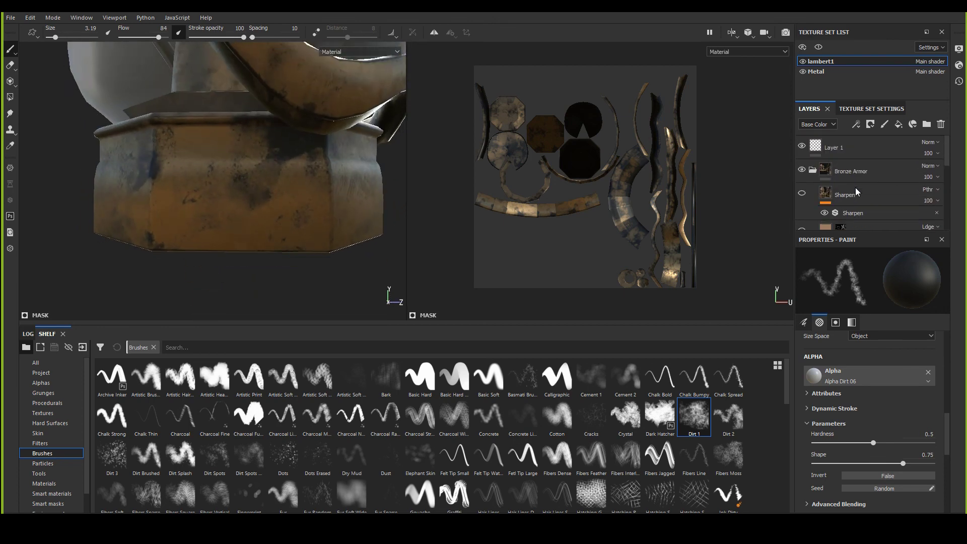
click(813, 170)
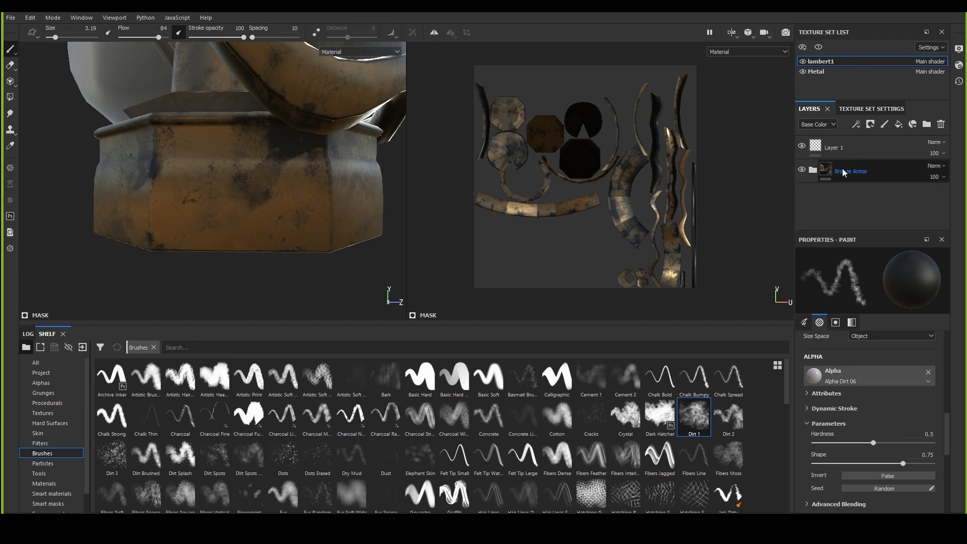
click(836, 148)
double_click(838, 148)
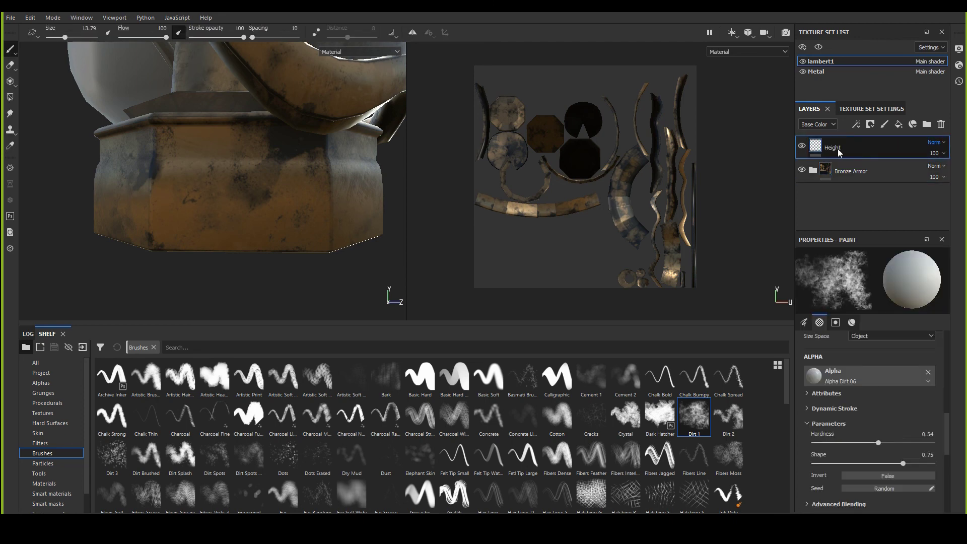
Step: Load the Basic Soft brush at size 1.8 and make it paint only the height channel at 0.2917
scroll(878, 407, up, 5)
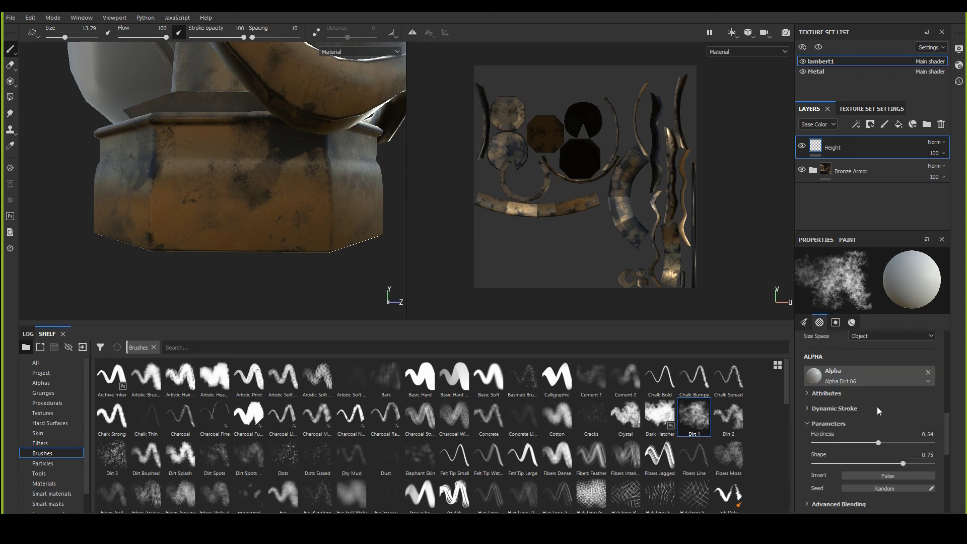
click(486, 385)
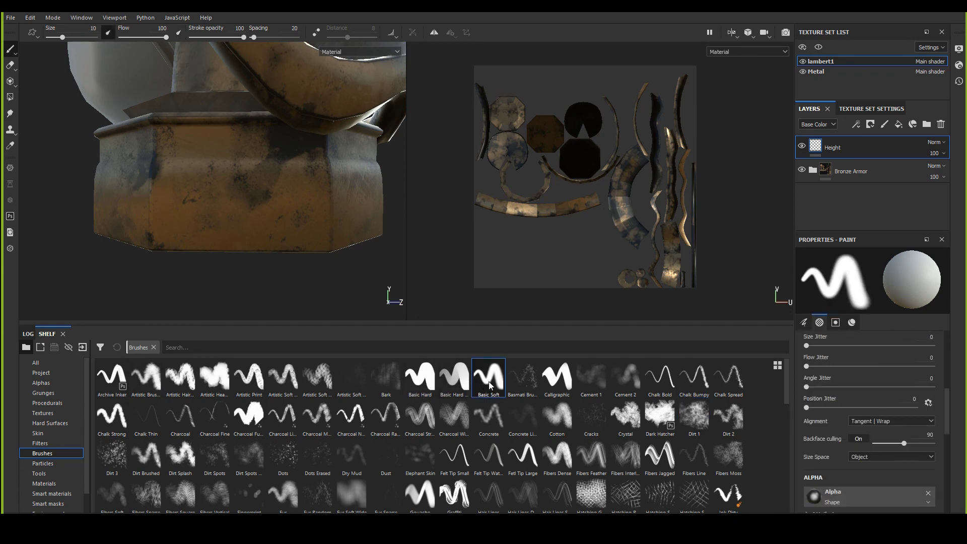
key(bracketleft)
key(bracketleft)
key(bracketleft)
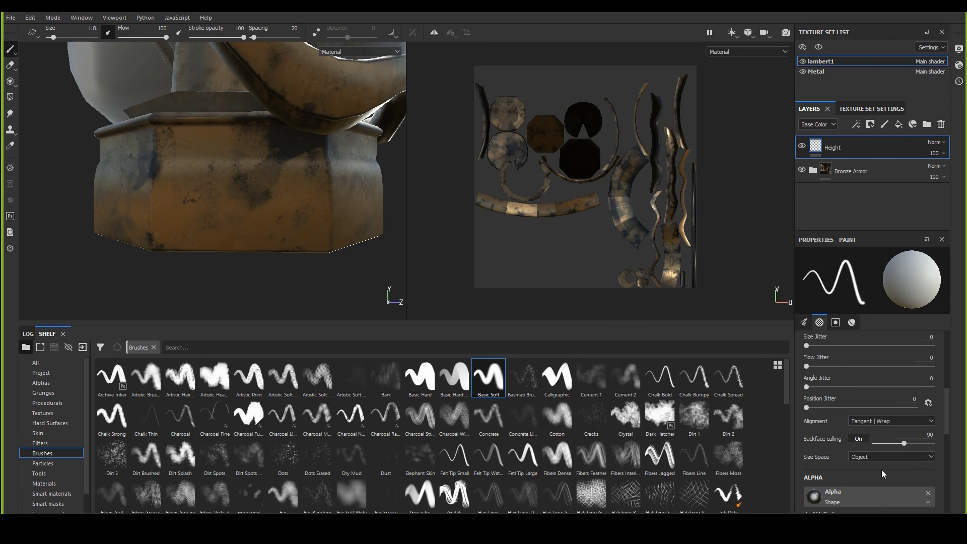
scroll(877, 469, down, 6)
click(842, 414)
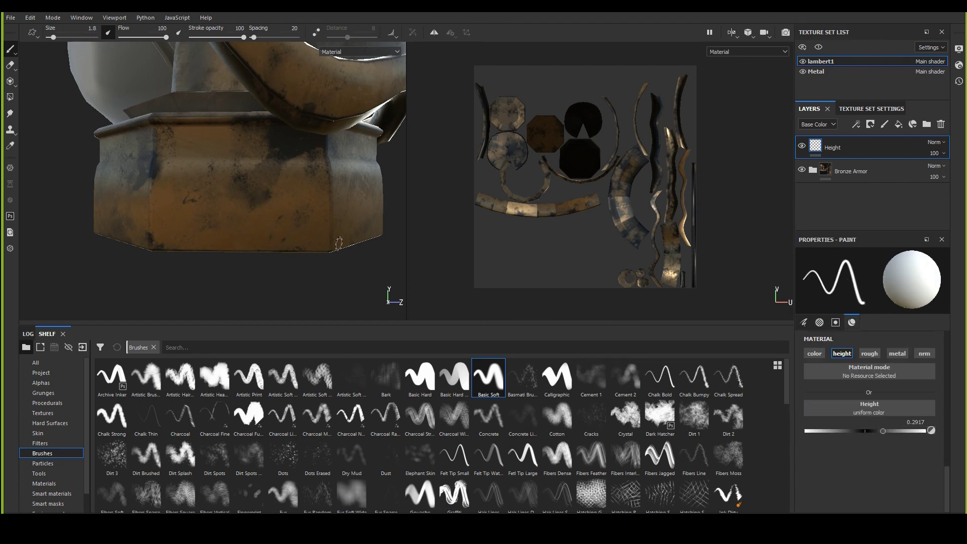
Step: Try a straight raised line along the lower edge of the lantern's base, and undo it
click(162, 235)
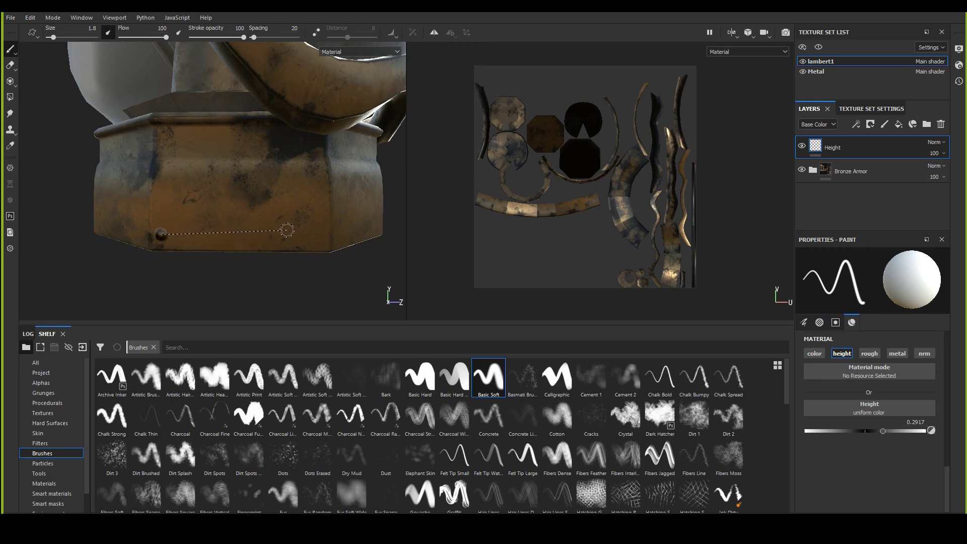
shift+click(325, 234)
mouse_move(361, 264)
alt+mouse_down()
mouse_move(333, 263)
mouse_move(338, 229)
mouse_move(313, 194)
alt+mouse_up()
key(ctrl+z)
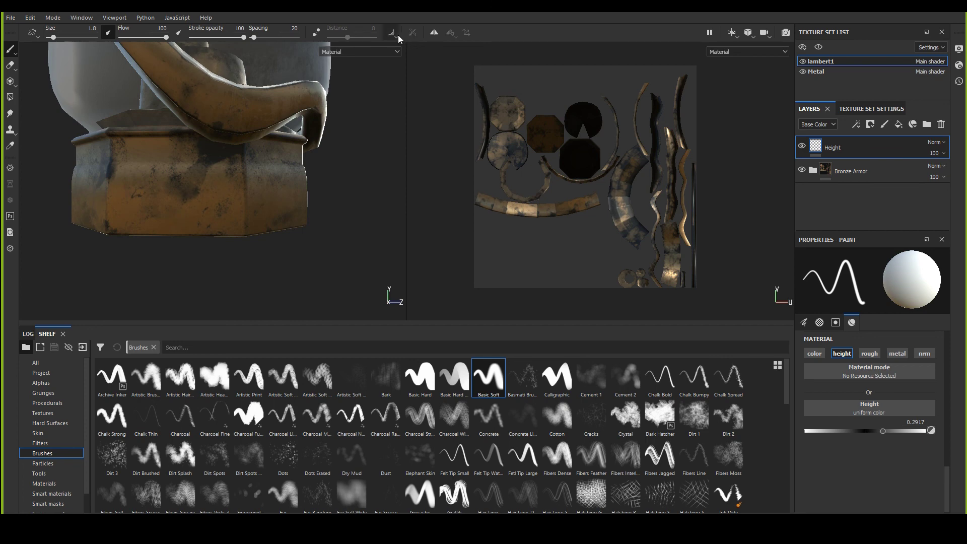
Step: Turn on symmetry for painting and switch it from mirror to radial
click(434, 33)
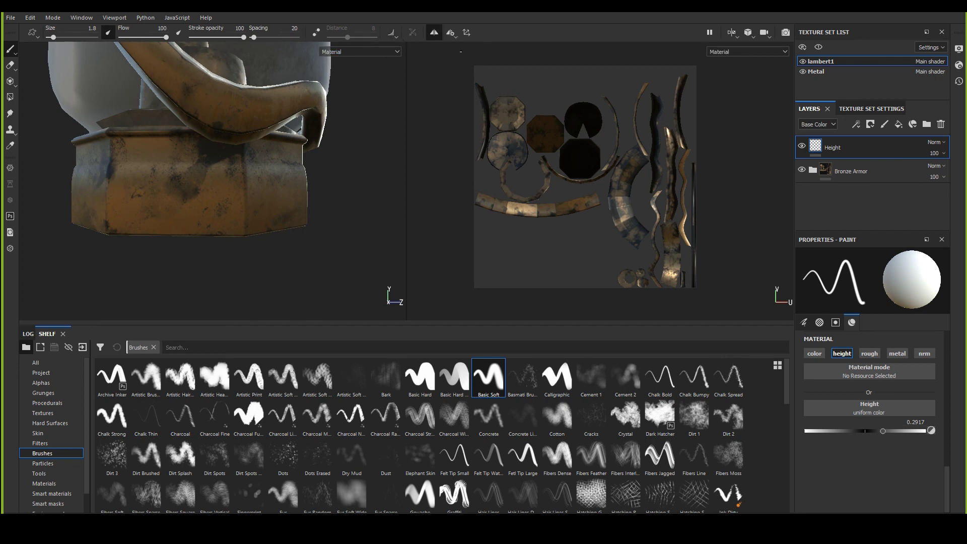
click(451, 33)
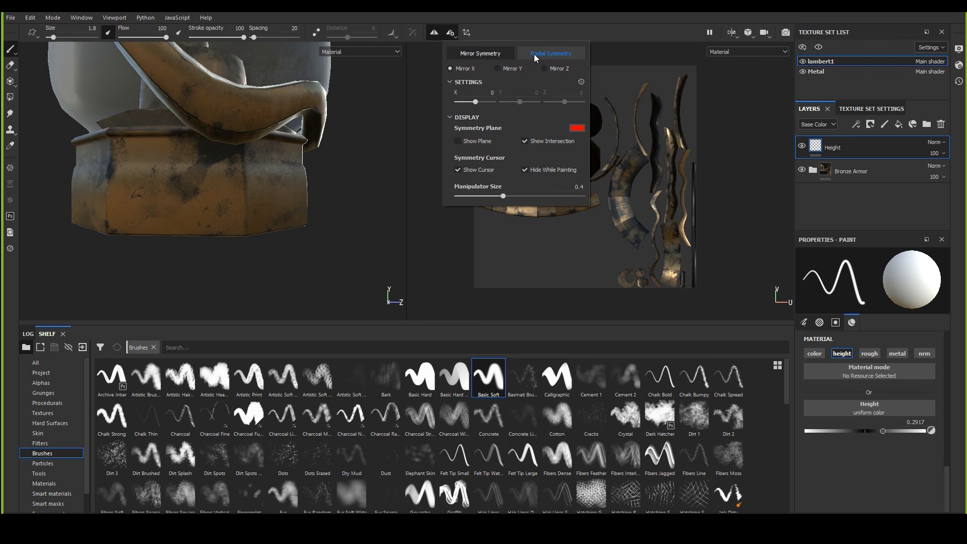
click(535, 56)
alt+drag(247, 217, 136, 211)
click(459, 33)
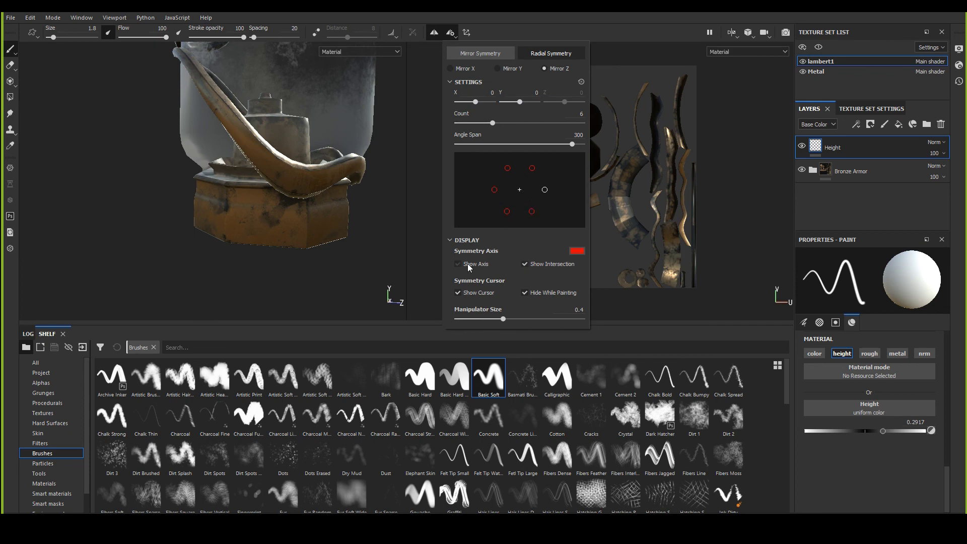
key(f)
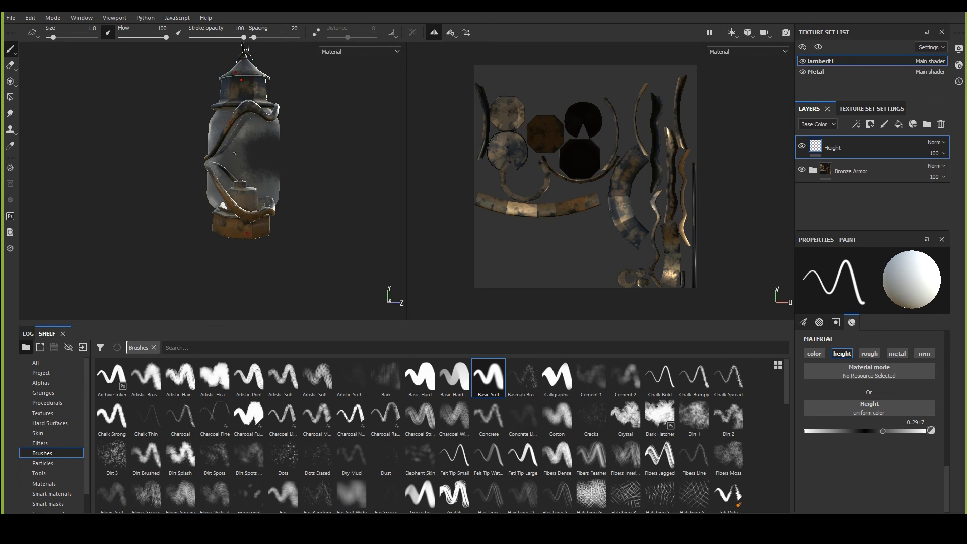
Step: Try the X axis for the radial symmetry and settle on the Y axis
click(450, 32)
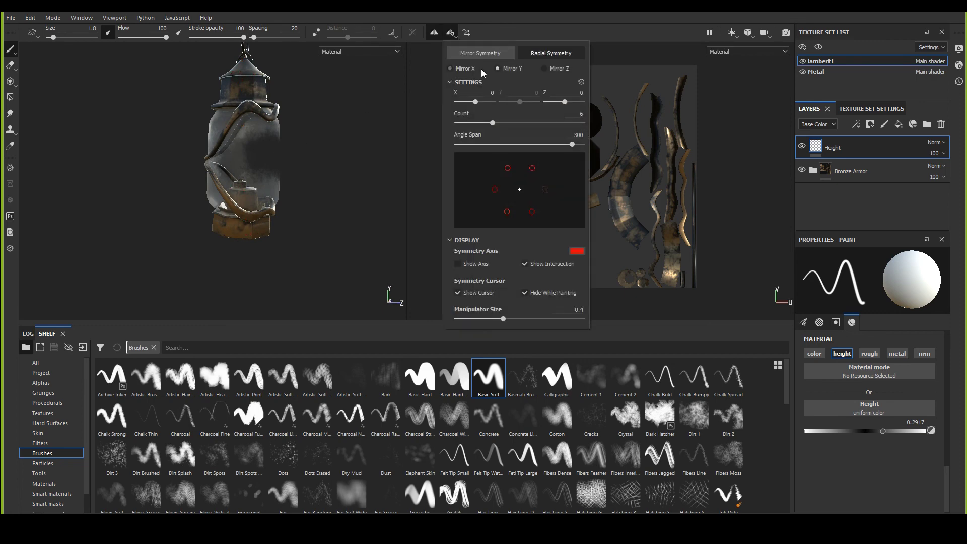
click(465, 69)
key(f)
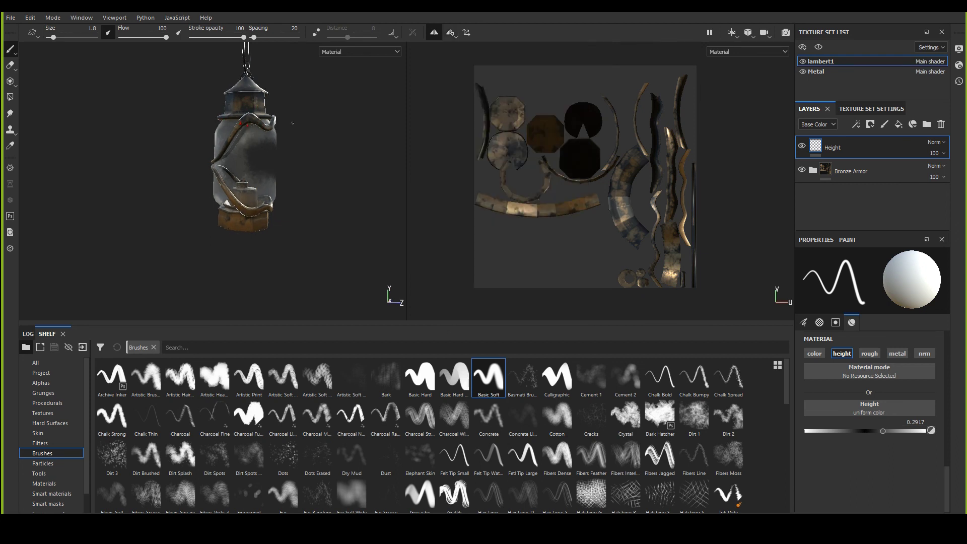
click(451, 33)
click(507, 69)
Step: Switch the 3D view to orthographic and stamp radially repeated raised dots near the base's lower edge
scroll(246, 151, up, 3)
scroll(245, 237, up, 8)
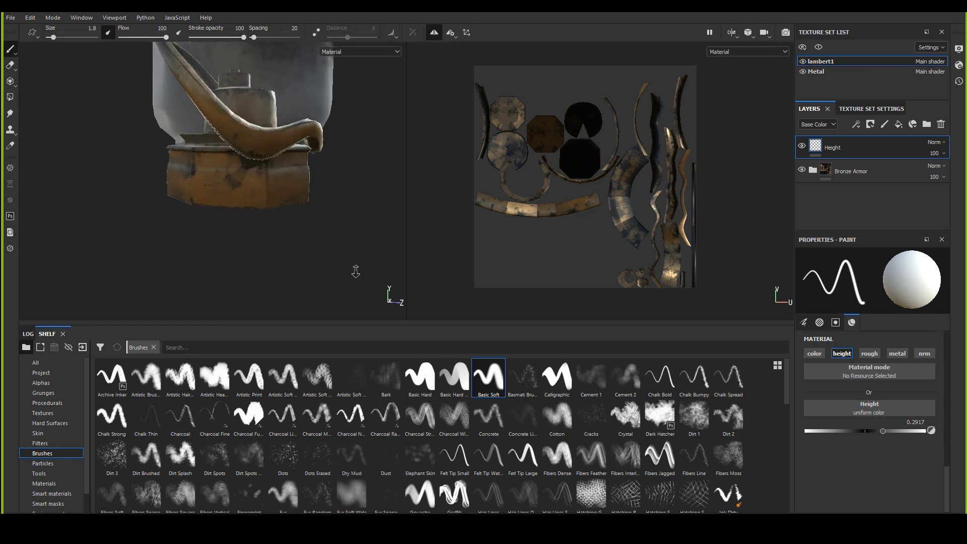
alt+drag(300, 239, 293, 245)
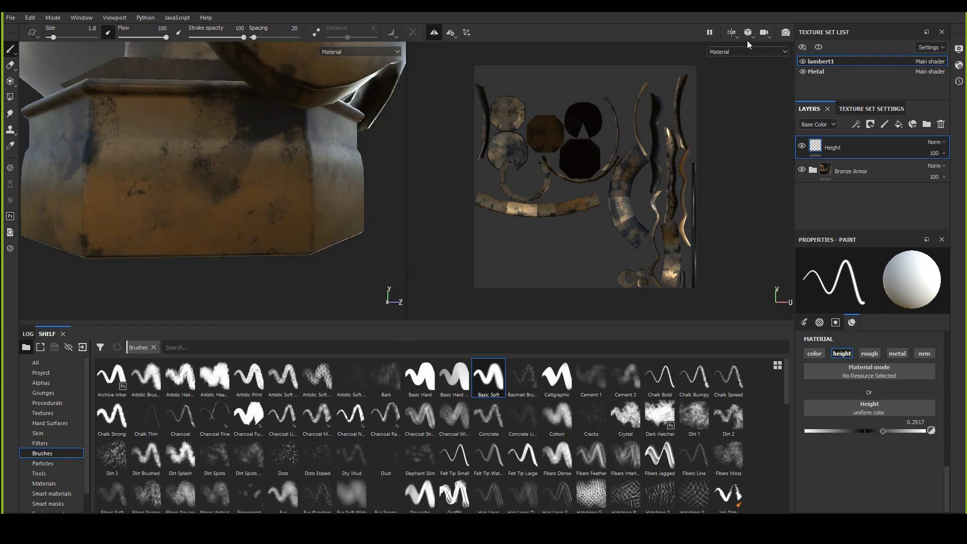
key(f)
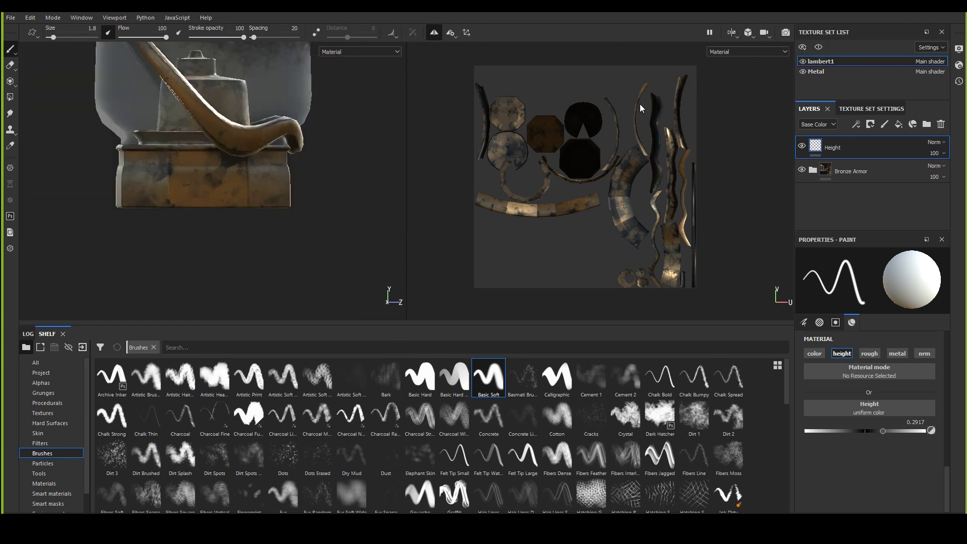
scroll(280, 228, up, 4)
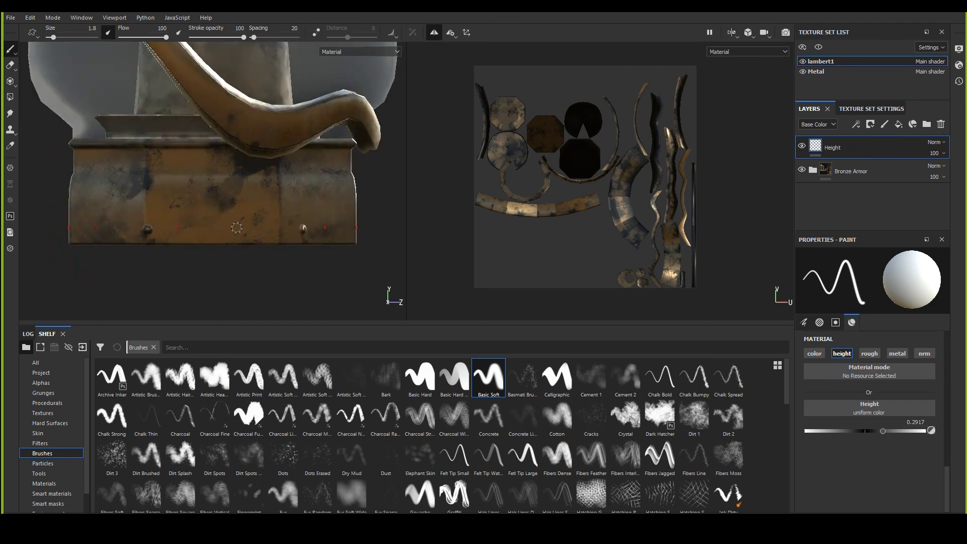
Step: Try a straight raised line between the two dots on the base's front panel, and undo it
key(shift)
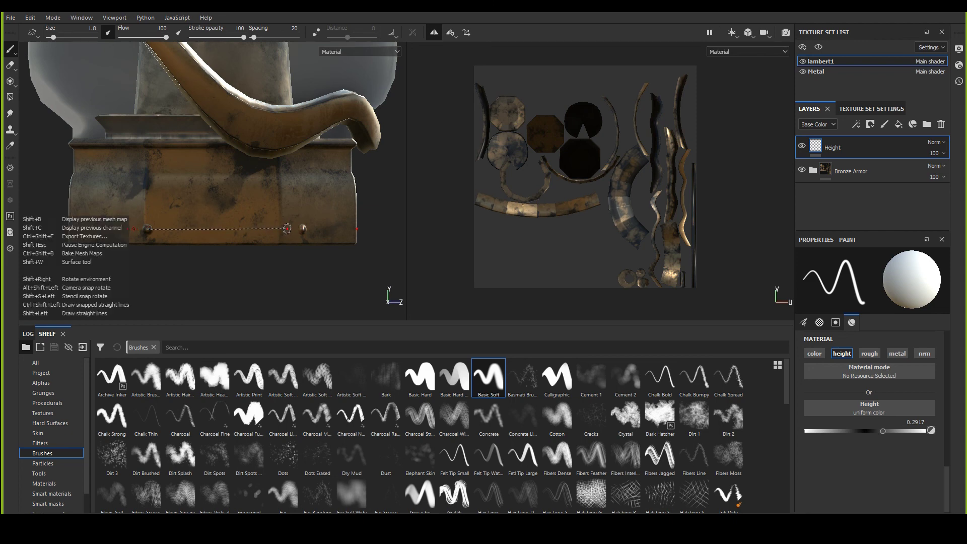
shift+click(287, 229)
key(ctrl+z)
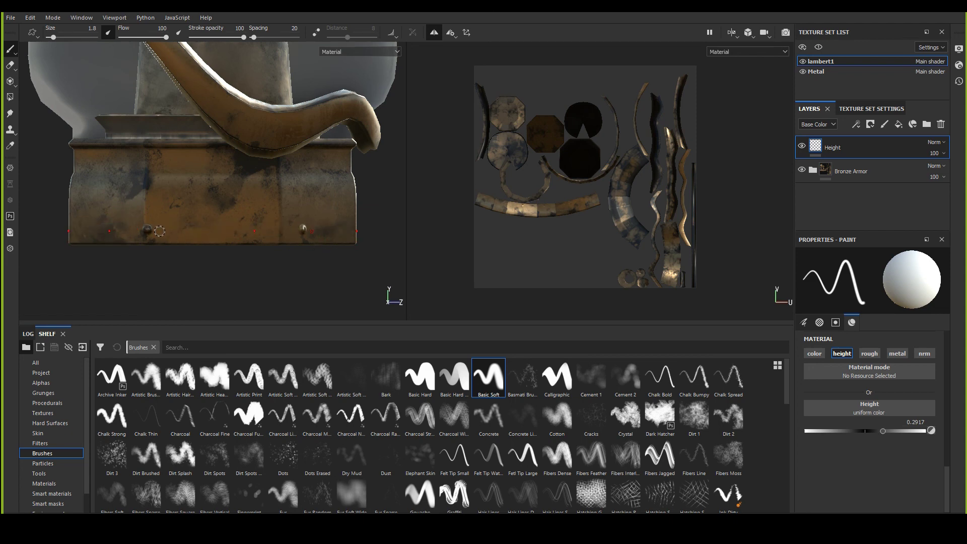
Step: Paint a snapped straight raised line between the two dots, repeated radially around the base's lower edge
key(ctrl+z)
key(ctrl+shift)
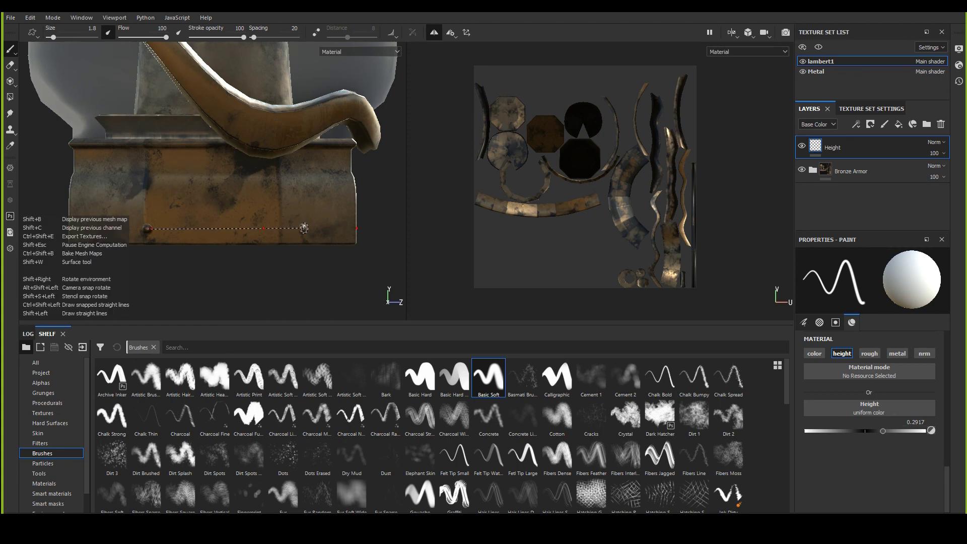
ctrl+shift+click(303, 227)
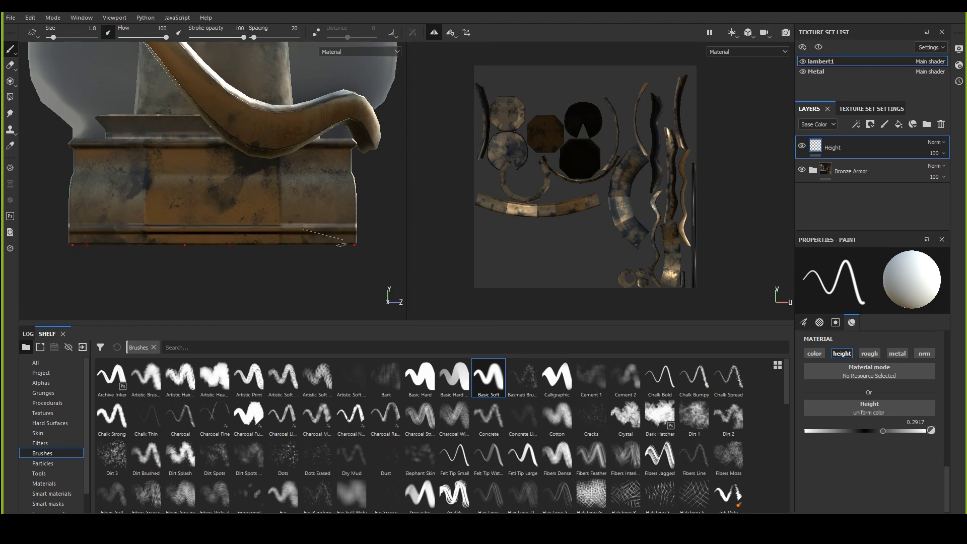
mouse_move(303, 228)
alt+mouse_down()
mouse_move(335, 222)
mouse_move(285, 223)
alt+mouse_up()
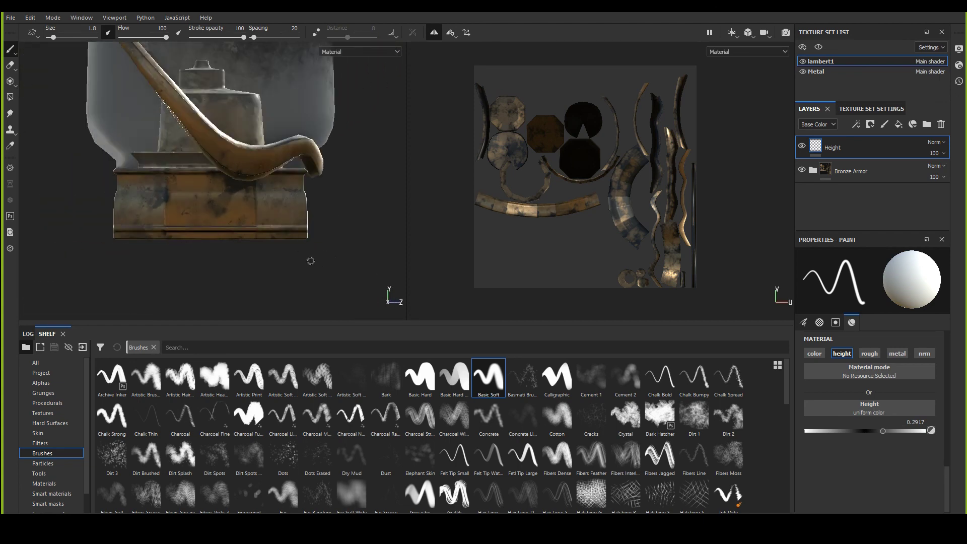
Step: Set the brush height to -0.2250 and engrave a snapped straight line around the base, just above the raised line
scroll(285, 223, up, 3)
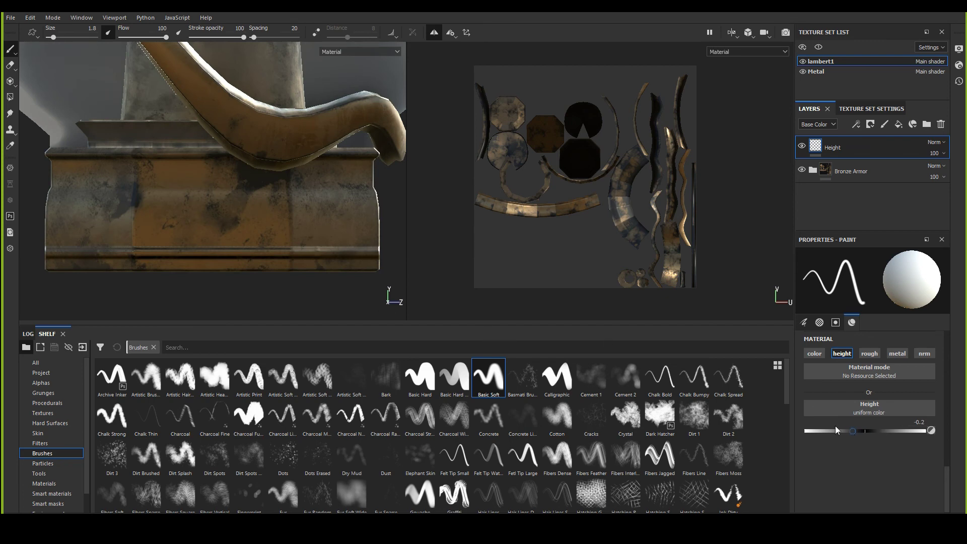
click(129, 238)
key(ctrl+shift)
ctrl+shift+click(315, 238)
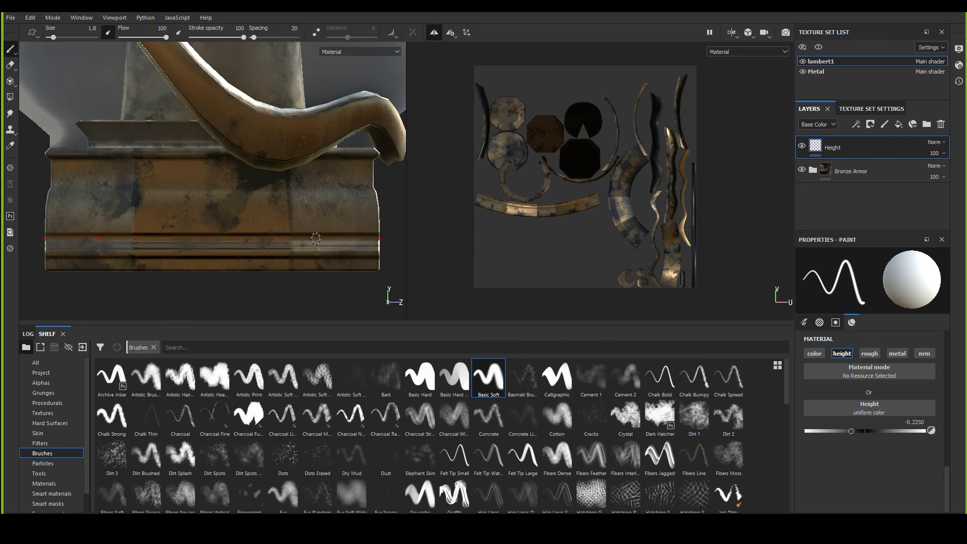
mouse_move(397, 279)
alt+mouse_down()
mouse_move(346, 255)
mouse_move(204, 233)
mouse_move(255, 215)
mouse_move(326, 214)
alt+mouse_up()
key(ctrl+z)
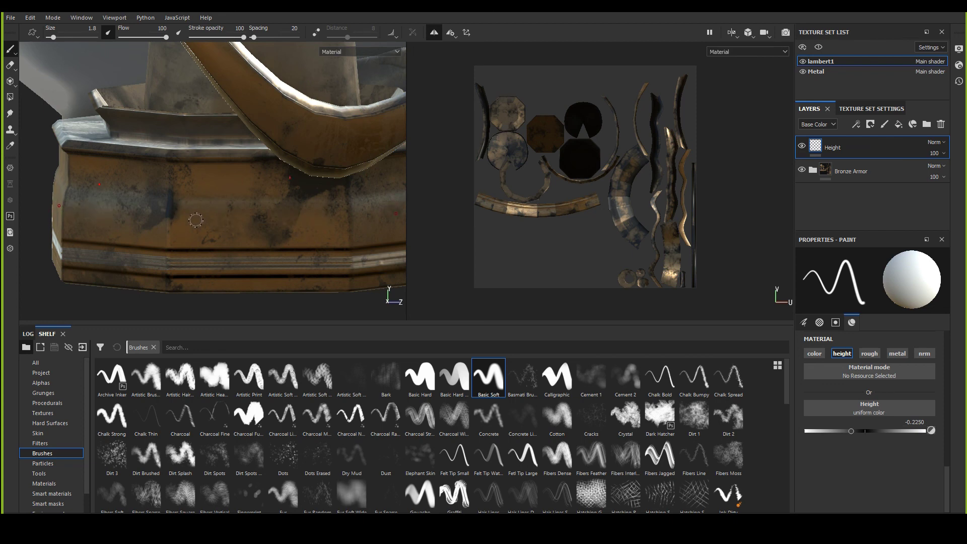
Step: Engrave a rectangular outline on the base's side panels with straight strokes, repeated radially
click(181, 215)
shift+click(339, 217)
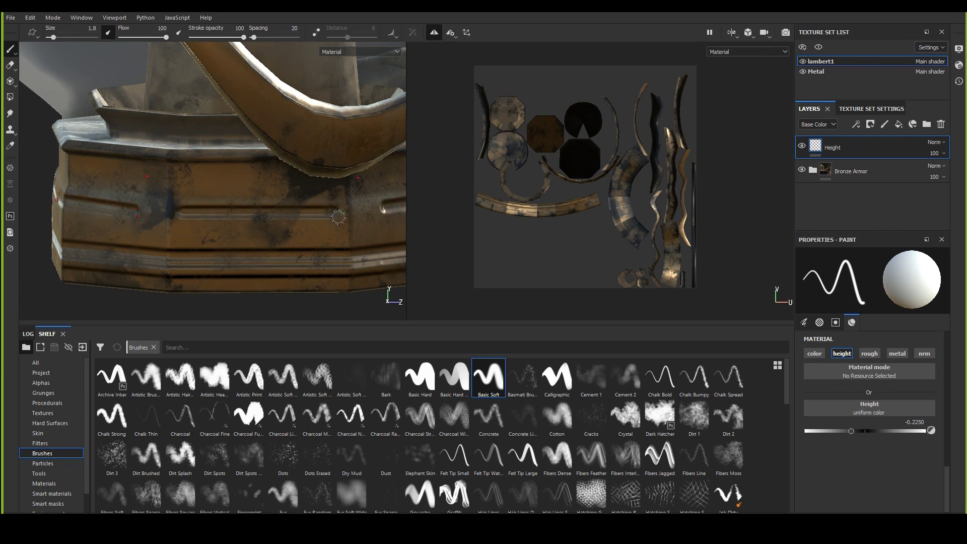
click(336, 234)
shift+click(177, 237)
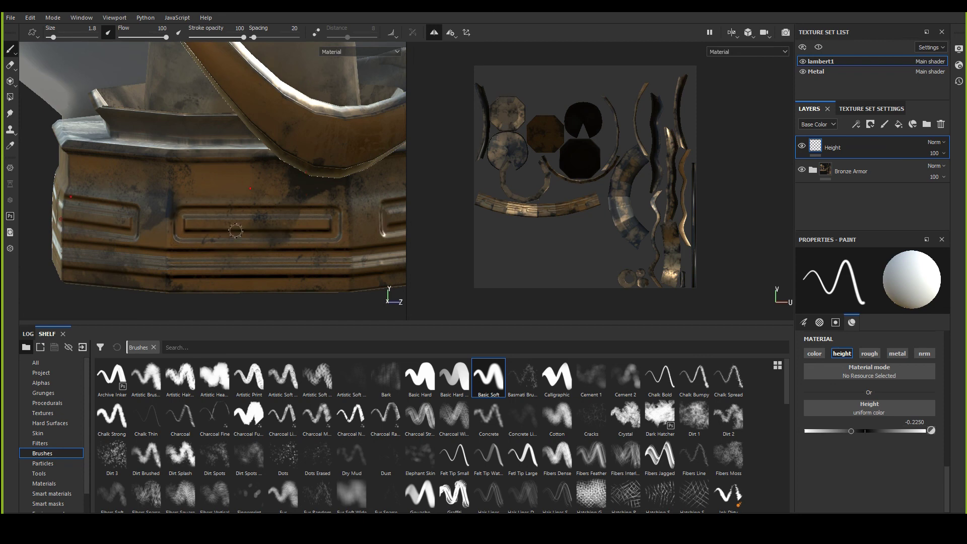
Step: Examine the whole lantern with its engraved base and show the smart materials in the shelf
alt+right_drag(176, 217, 151, 262)
alt+drag(262, 236, 235, 252)
alt+right_drag(234, 297, 242, 251)
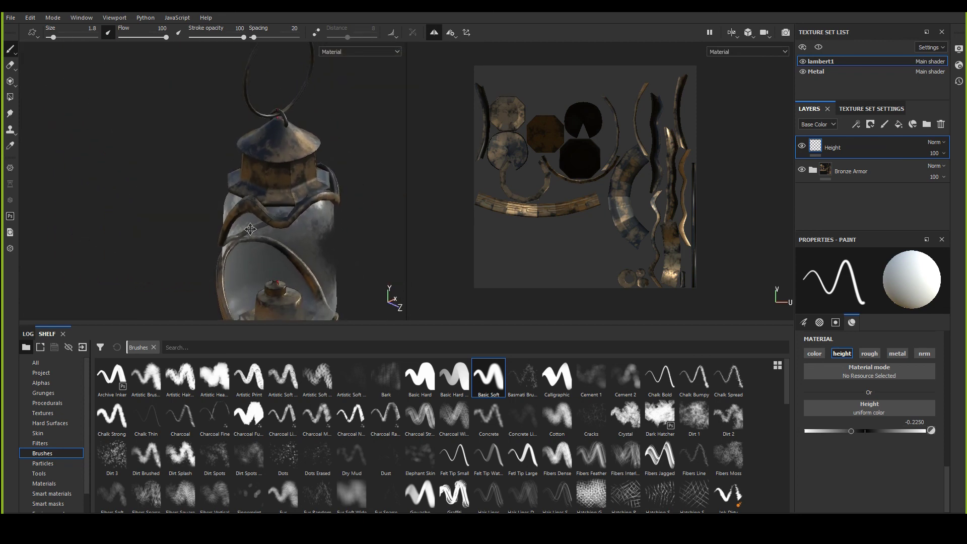
alt+middle_drag(242, 239, 236, 186)
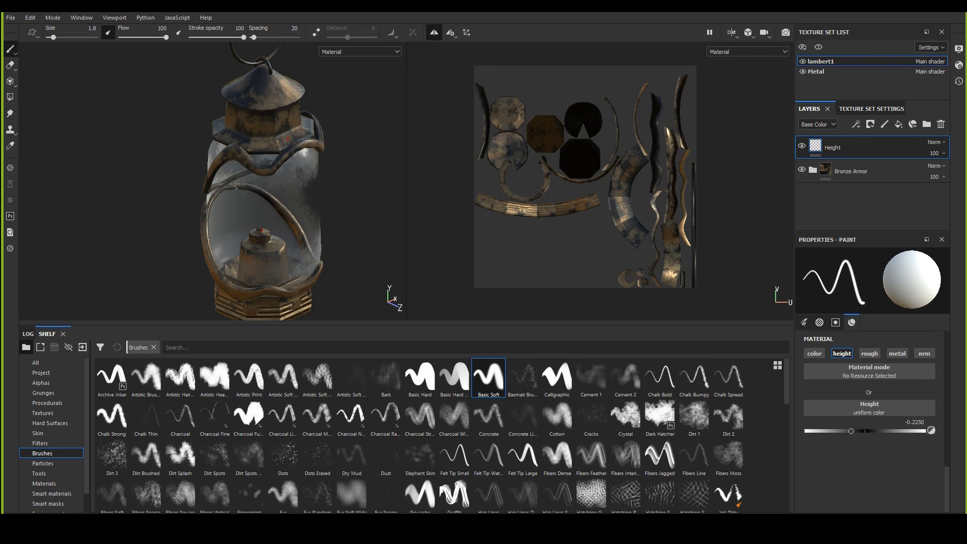
click(52, 494)
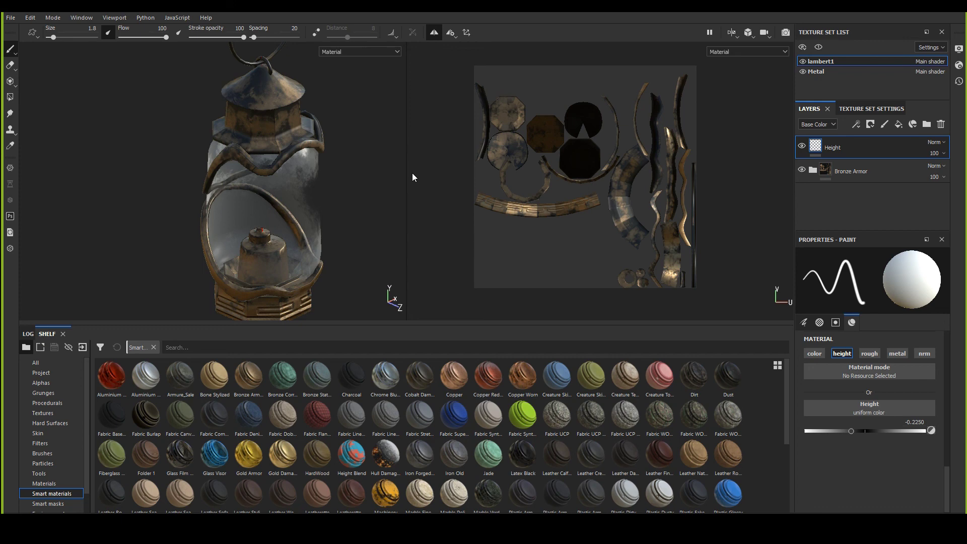
alt+drag(393, 173, 342, 173)
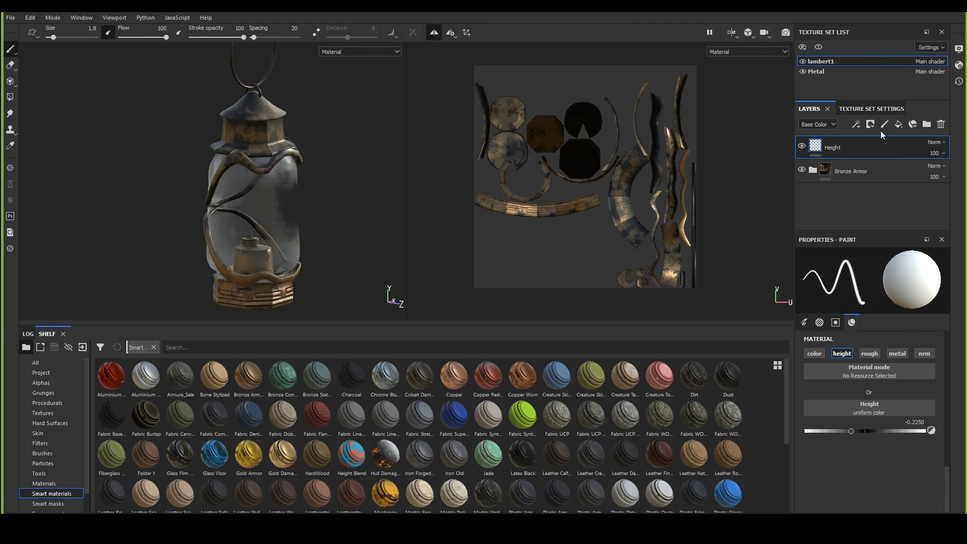
scroll(268, 125, up, 5)
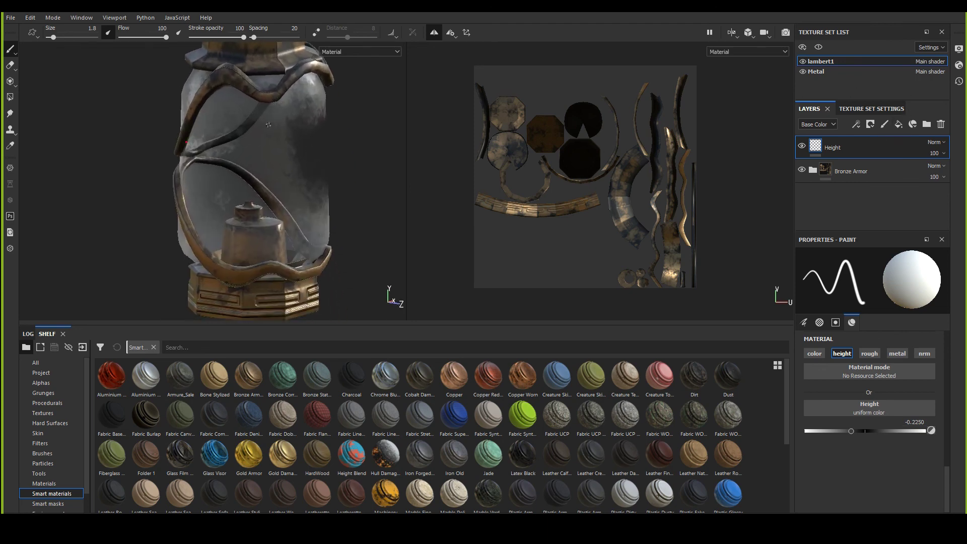
alt+drag(268, 125, 282, 169)
Step: Show the texture set settings and look through the baked mesh maps of lambert1
click(864, 109)
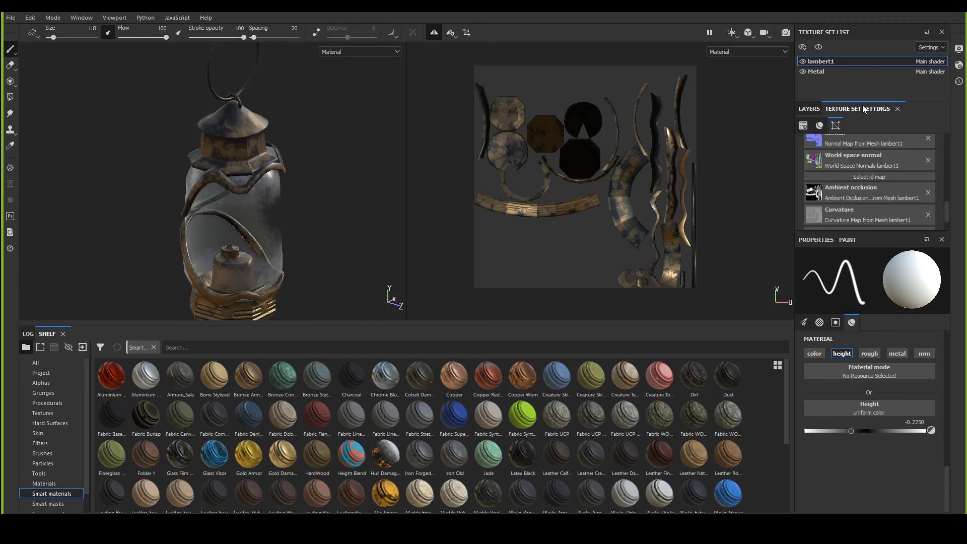
scroll(840, 189, up, 3)
scroll(840, 189, down, 1)
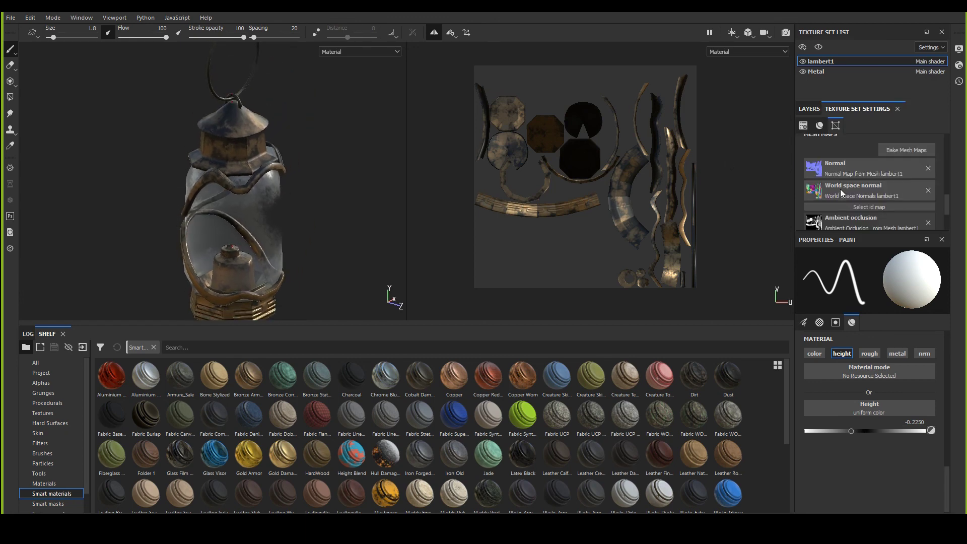
scroll(840, 188, down, 1)
scroll(840, 189, up, 1)
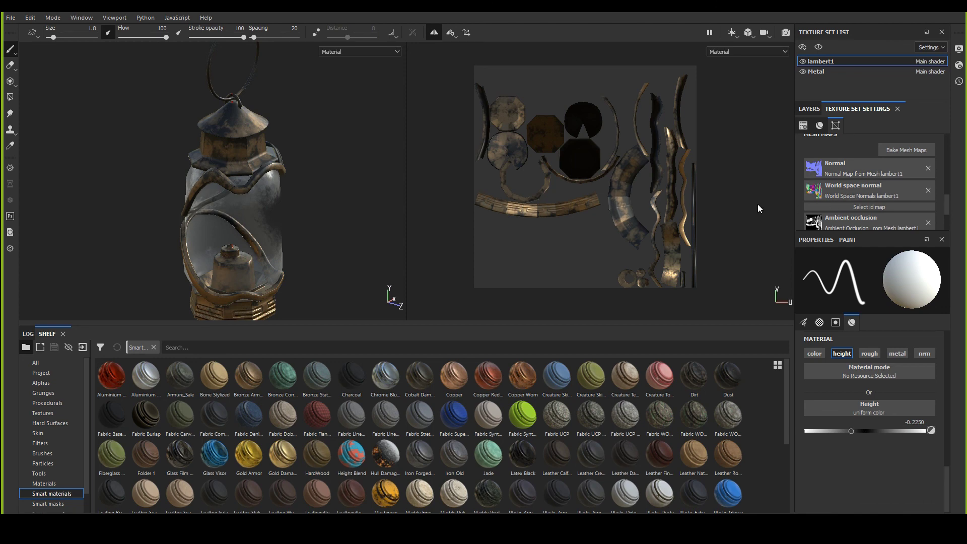
Step: Inspect the textured lantern from its carrying ring and roof down to the underside of the base
scroll(247, 217, up, 5)
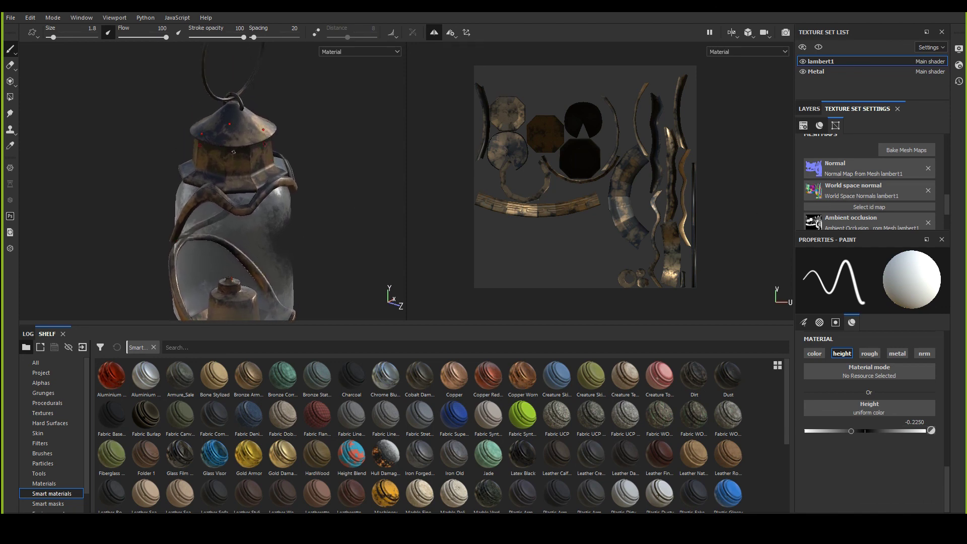
middle_drag(229, 174, 232, 254)
scroll(238, 276, up, 2)
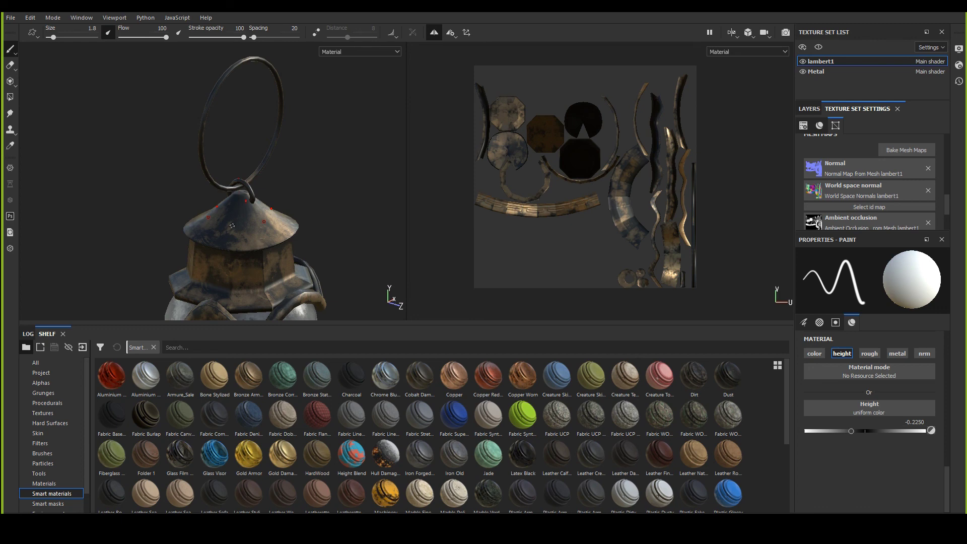
scroll(232, 226, down, 5)
alt+middle_drag(192, 307, 192, 206)
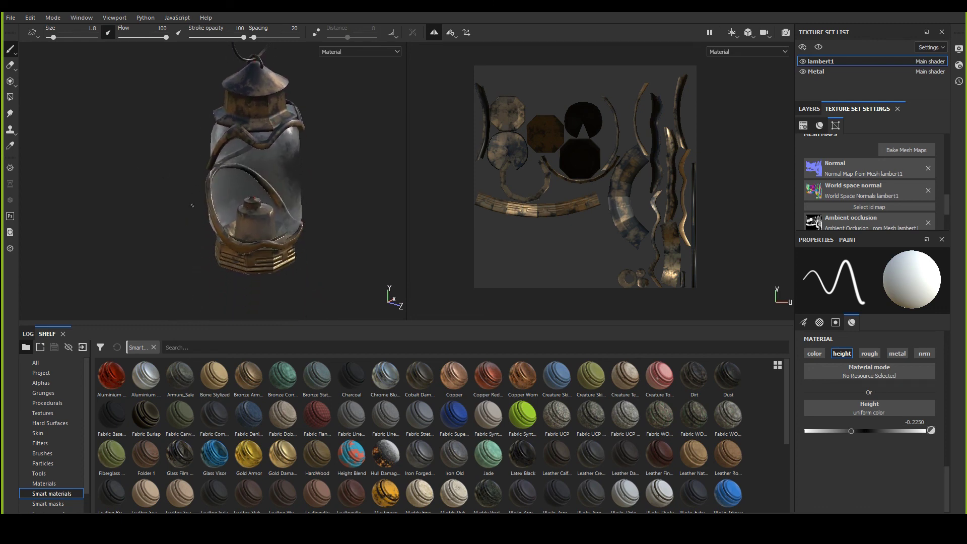
alt+drag(192, 205, 257, 243)
scroll(259, 267, up, 3)
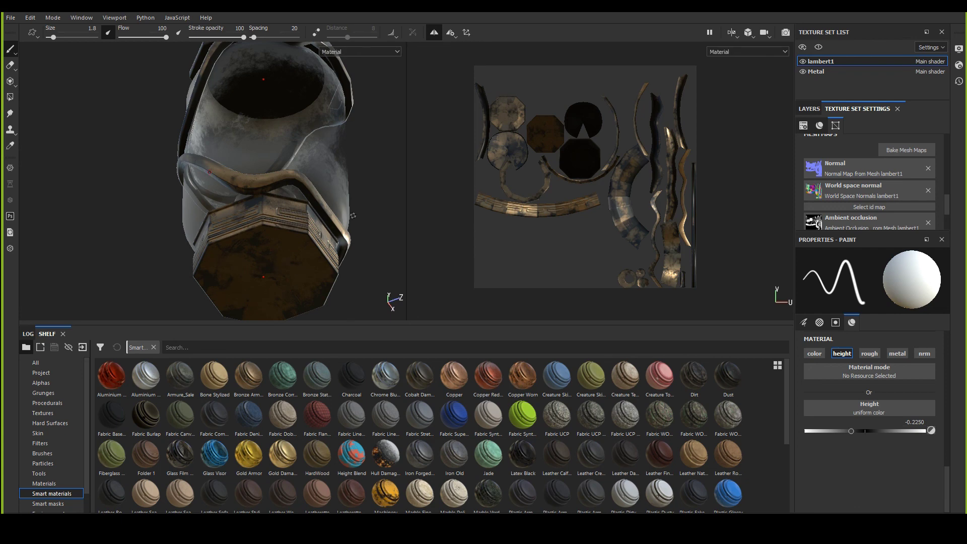
alt+drag(300, 269, 303, 312)
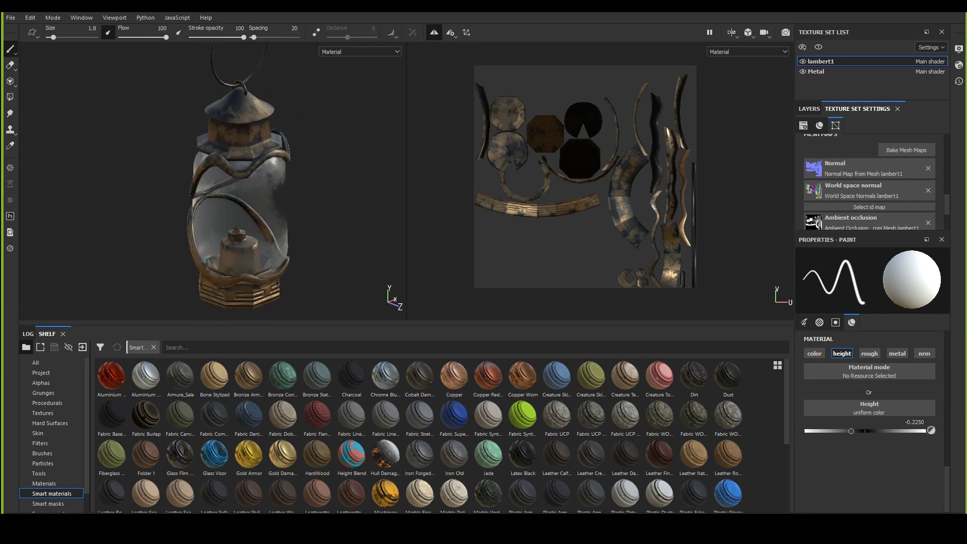
alt+drag(302, 201, 345, 202)
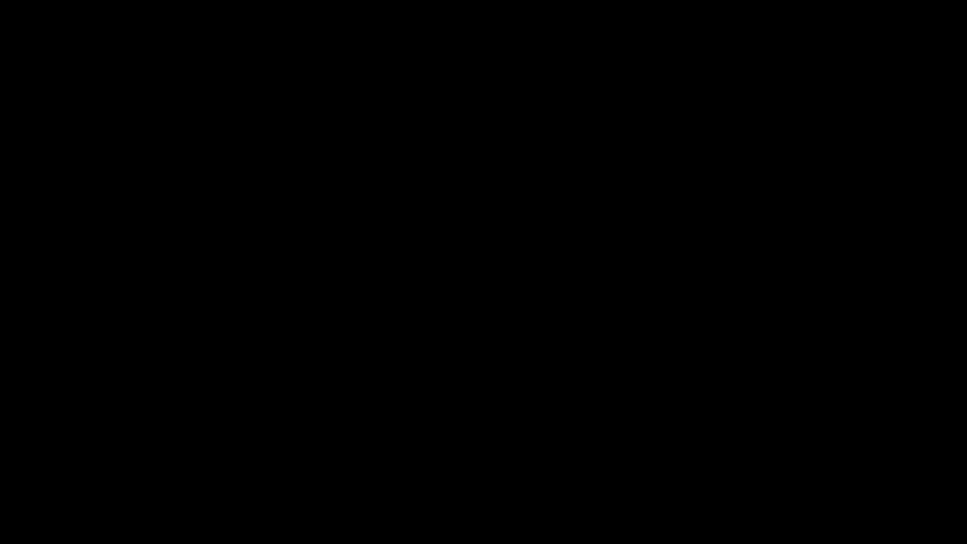